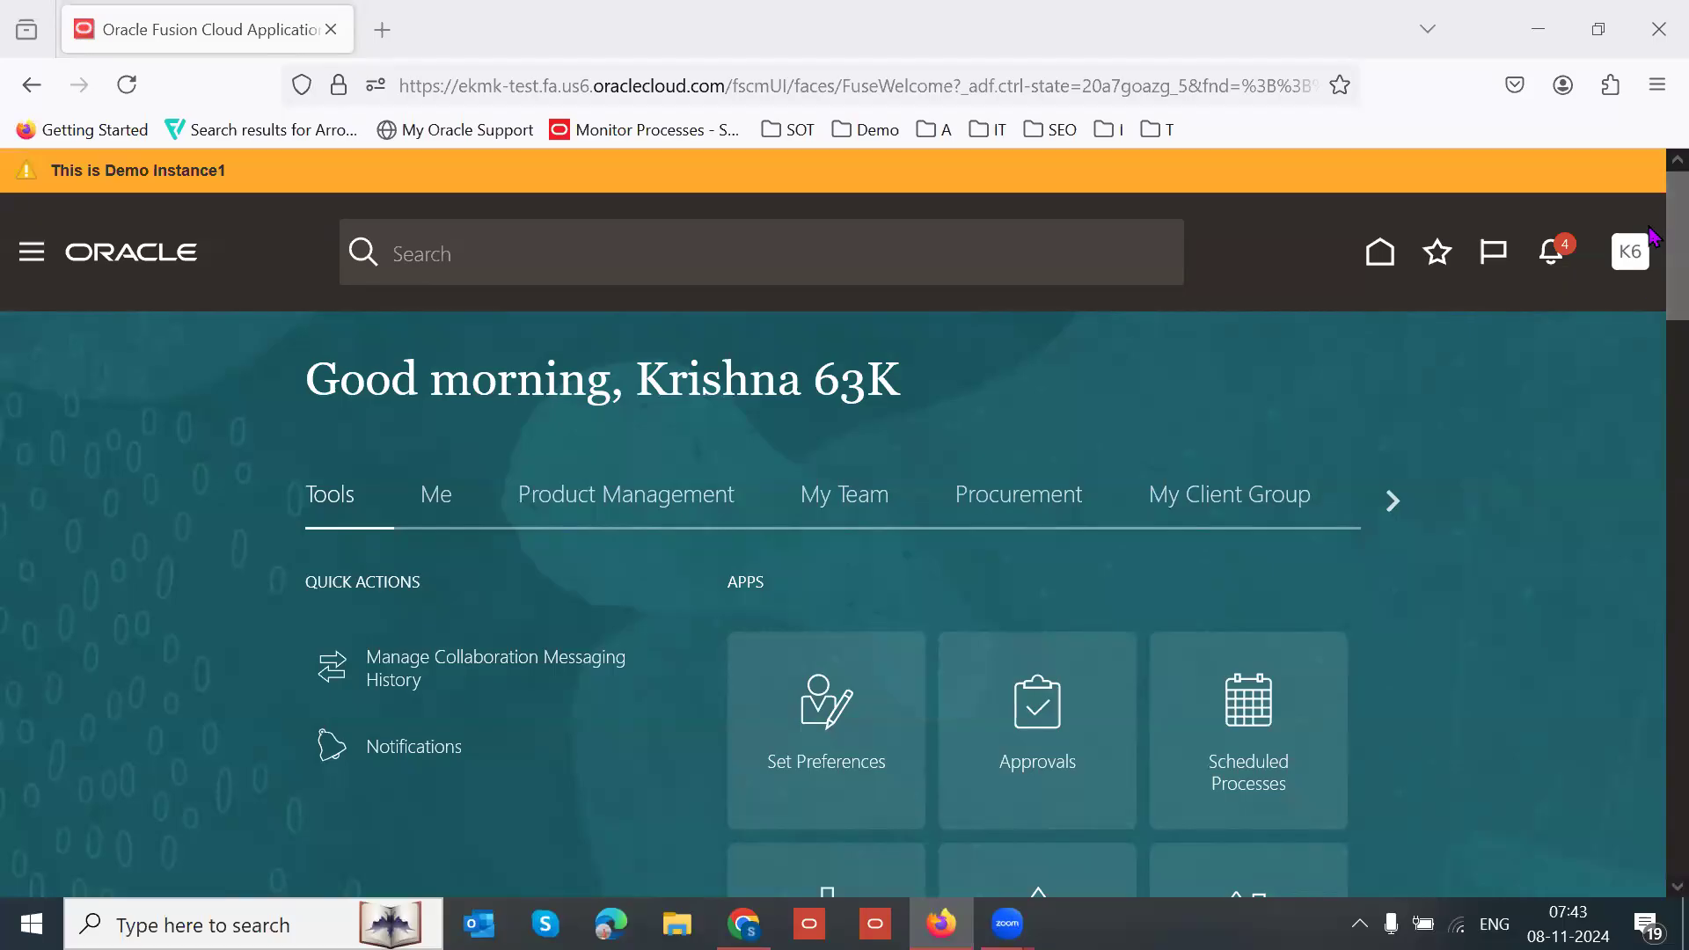
- Open the Global Order Promising app from the Order Management group on the home page
{"action": "scroll", "coordinate": [1654, 247], "scroll_direction": "down", "scroll_amount": 1}
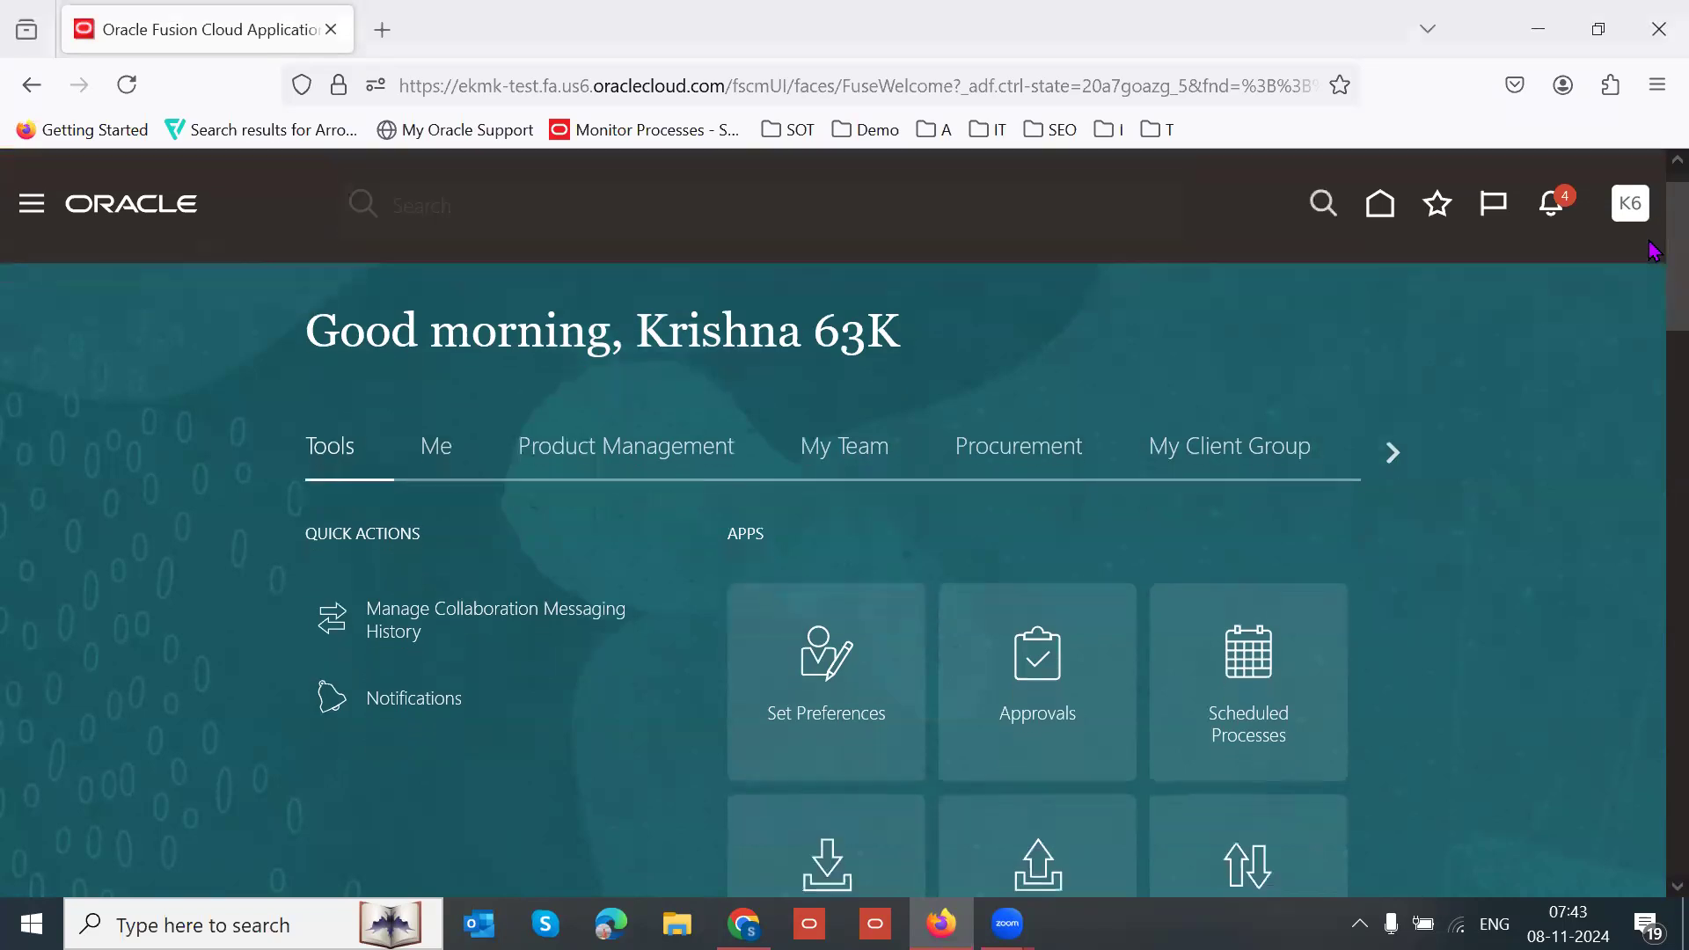
{"action": "left_click", "coordinate": [1393, 452]}
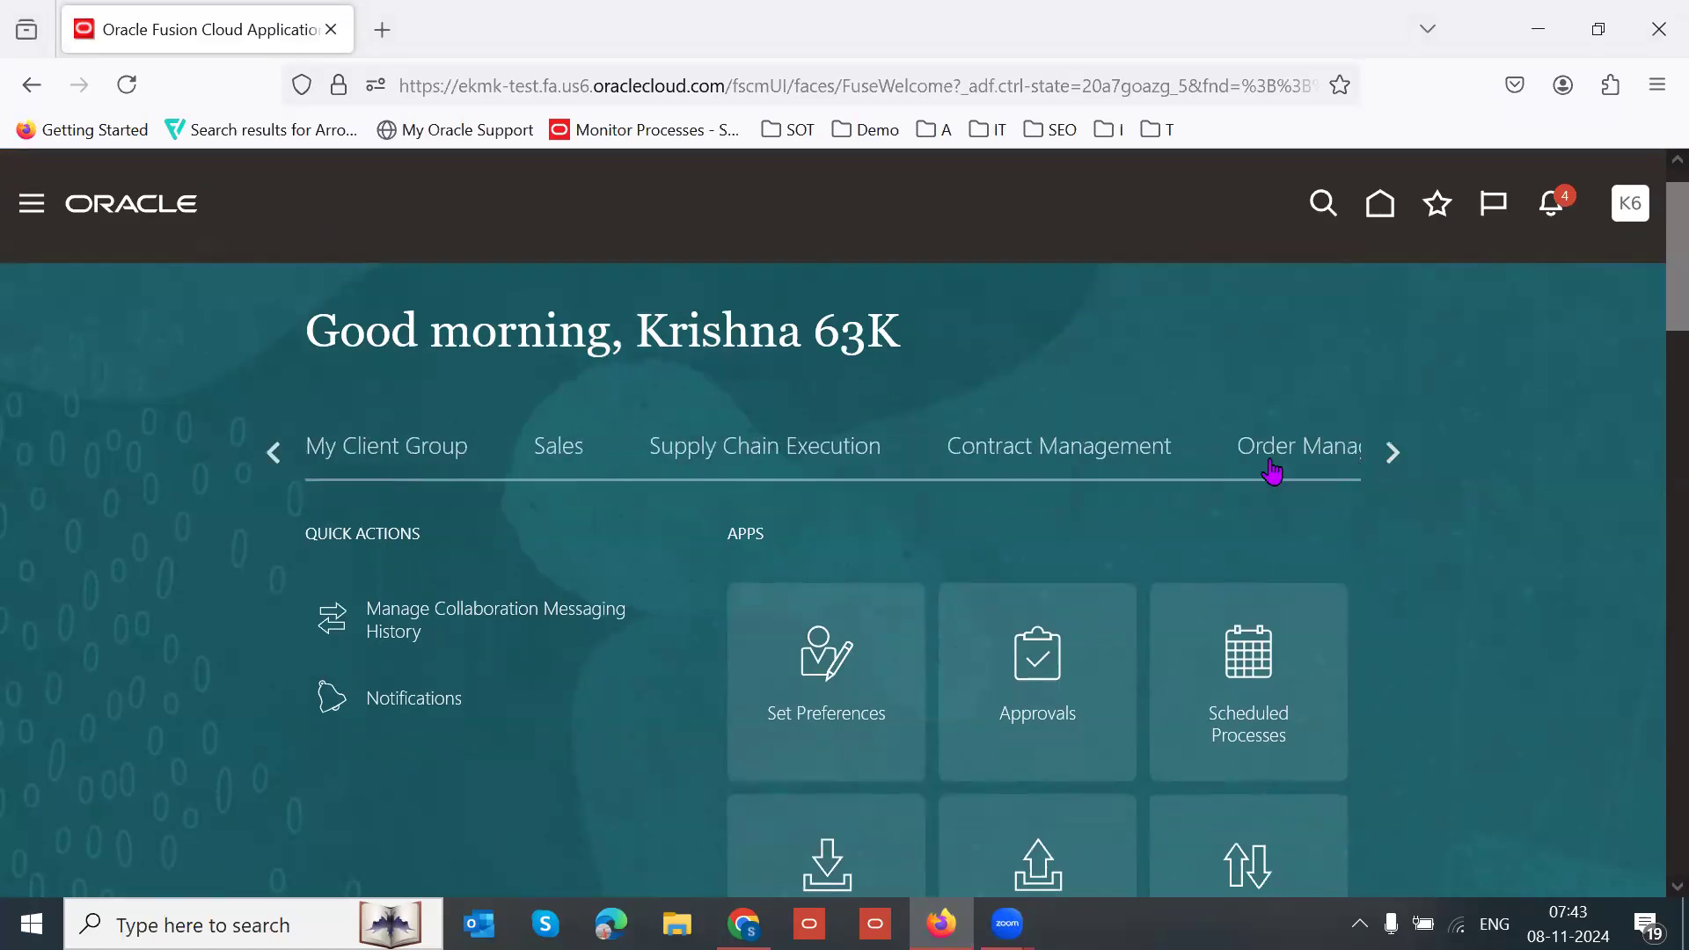
{"action": "left_click", "coordinate": [1271, 472]}
{"action": "scroll", "coordinate": [1319, 449], "scroll_direction": "down", "scroll_amount": 2}
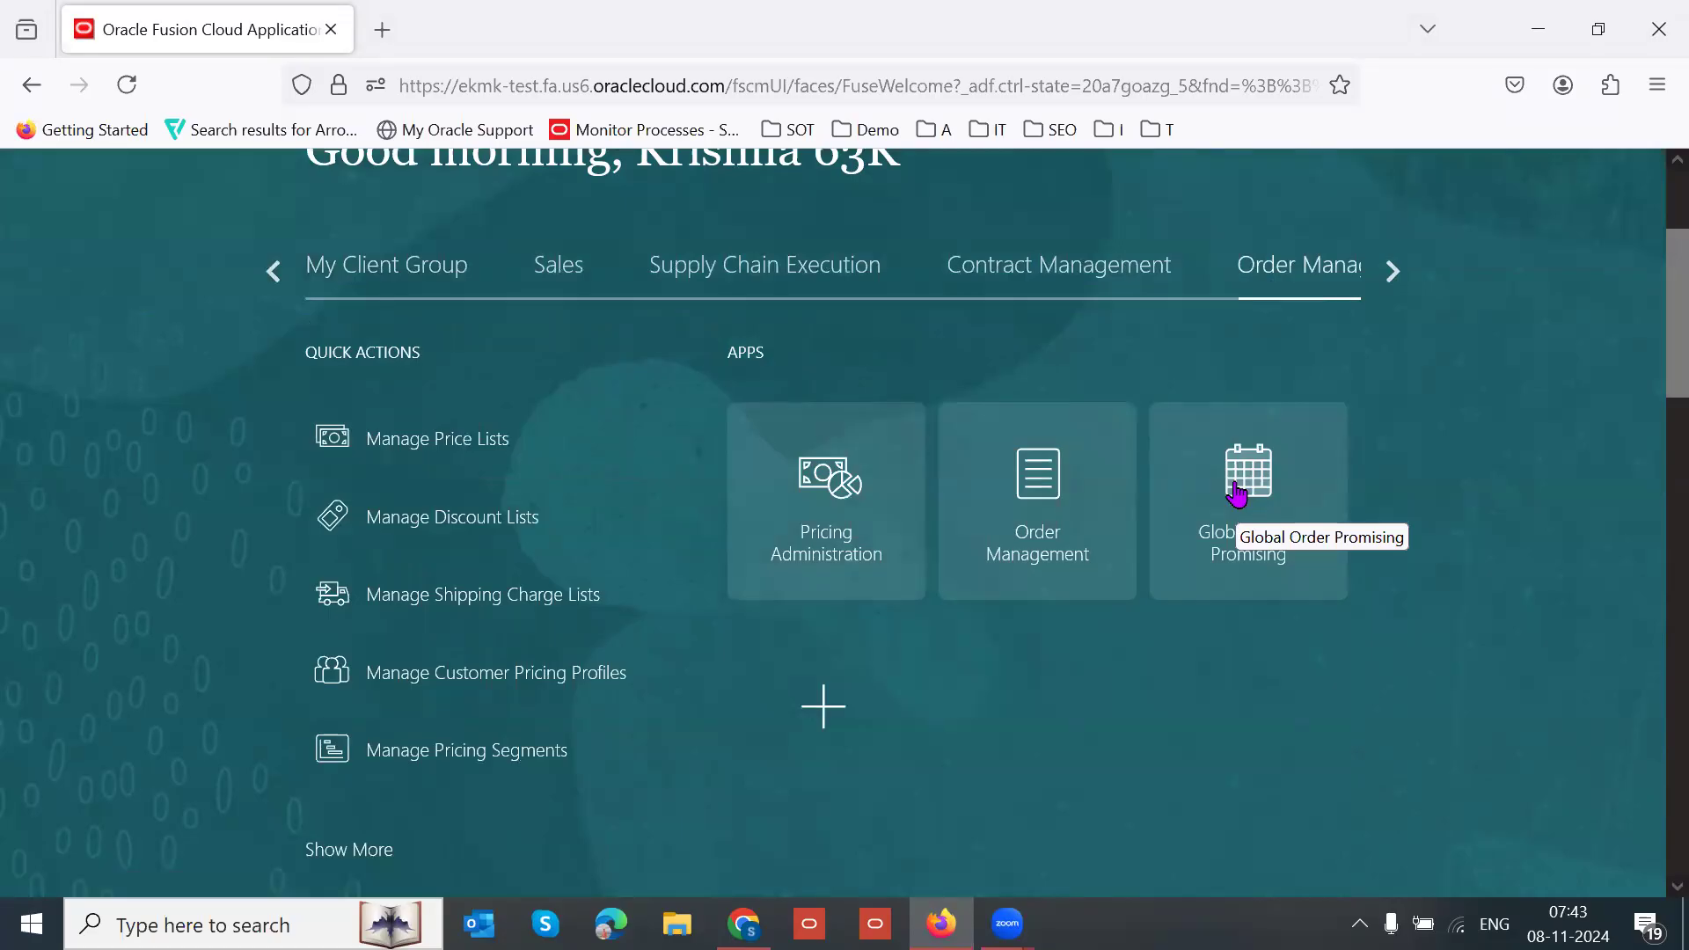
{"action": "scroll", "coordinate": [1637, 361], "scroll_direction": "up", "scroll_amount": 1}
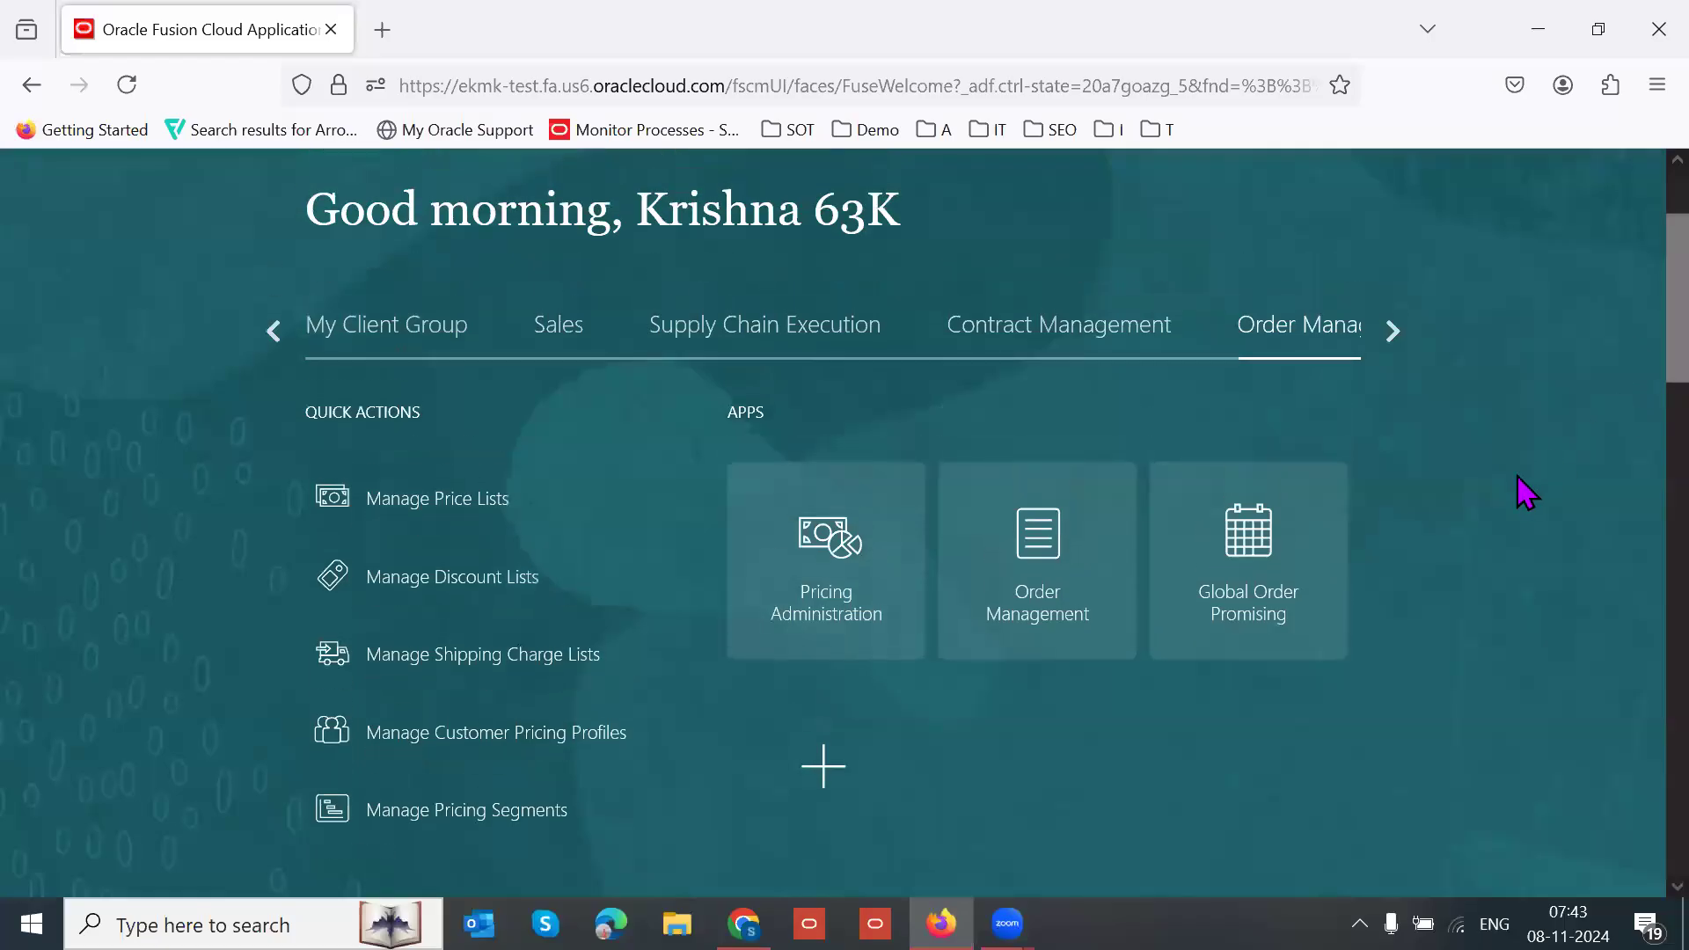
{"action": "left_click", "coordinate": [1244, 577]}
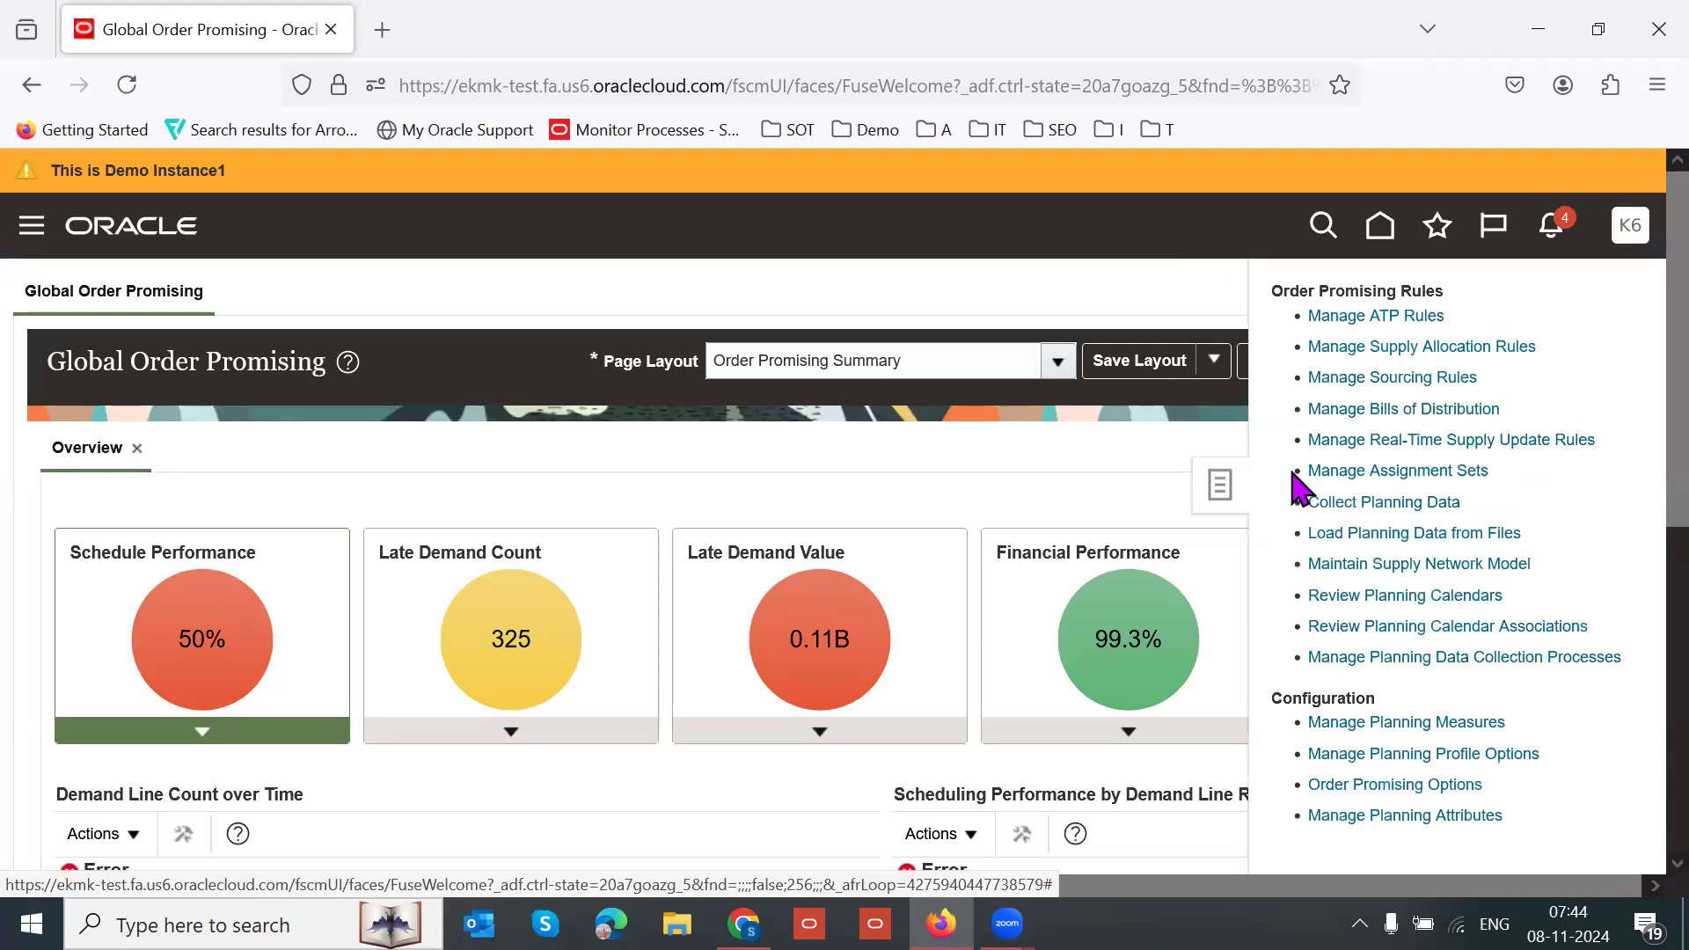
- Open the Manage ATP Rules task from the order promising rules
{"action": "key", "text": "XF86MonBrightnessUp"}
{"action": "key", "text": "XF86MonBrightnessDown"}
{"action": "key", "text": "XF86MonBrightnessDown"}
{"action": "key", "text": "XF86MonBrightnessDown"}
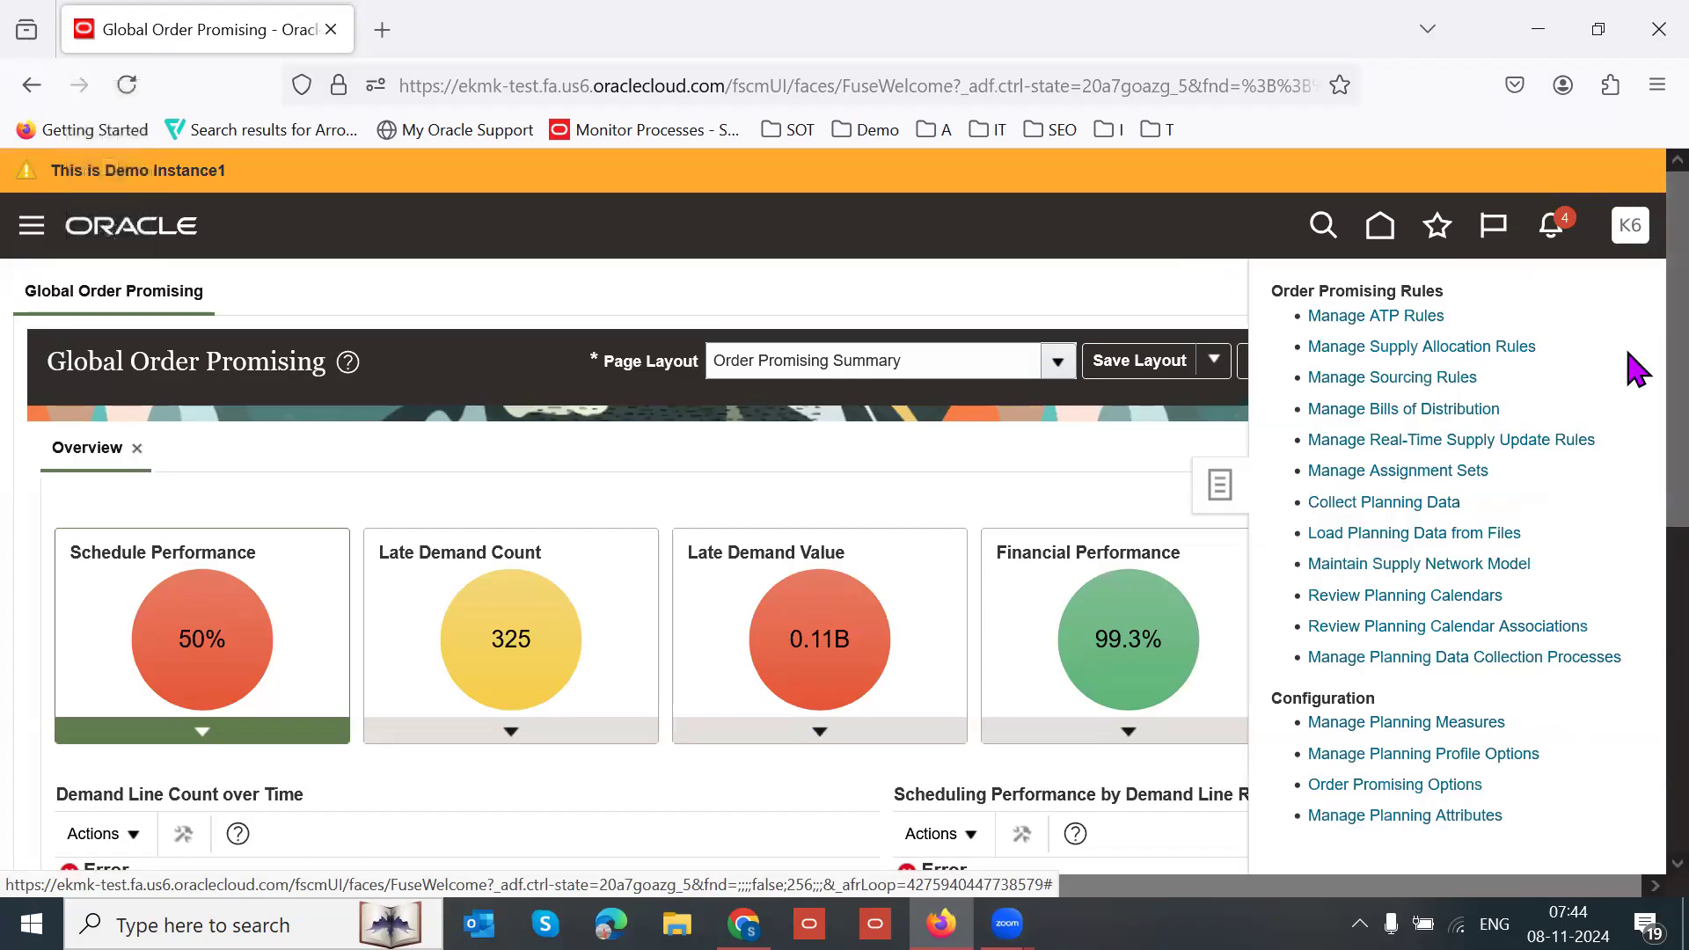
{"action": "scroll", "coordinate": [1636, 356], "scroll_direction": "down", "scroll_amount": 1}
{"action": "left_click", "coordinate": [1388, 273]}
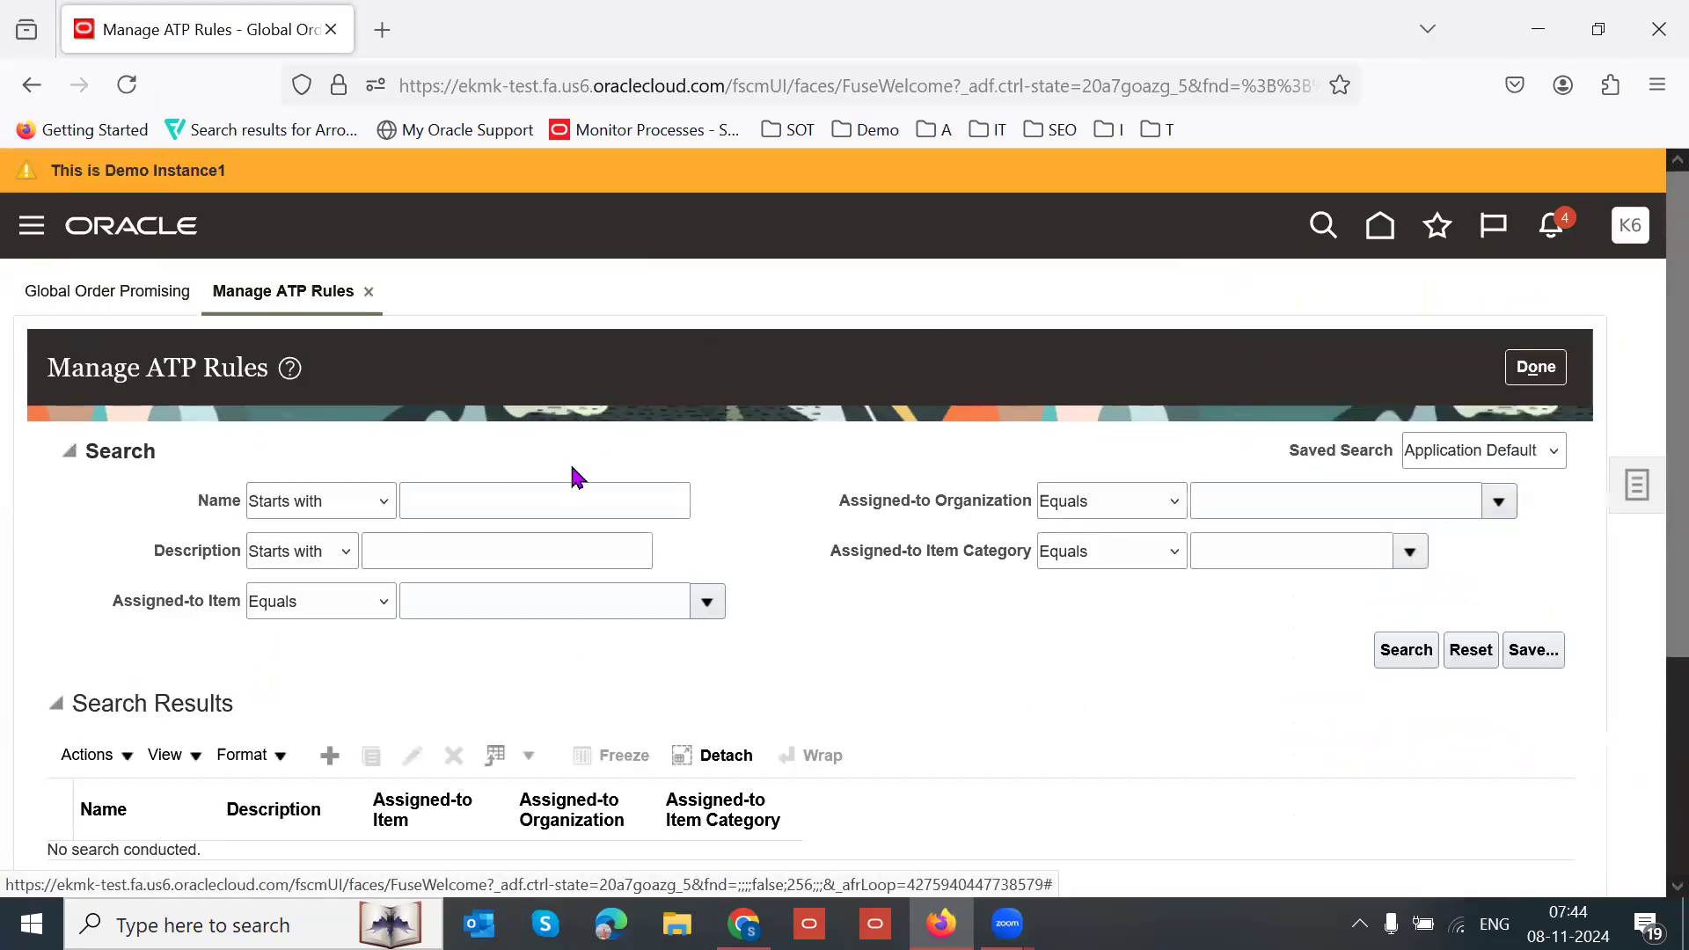
- Search the ATP rules for names starting with 63K with the browser in full screen, and clear the name criterion
{"action": "left_click", "coordinate": [491, 498]}
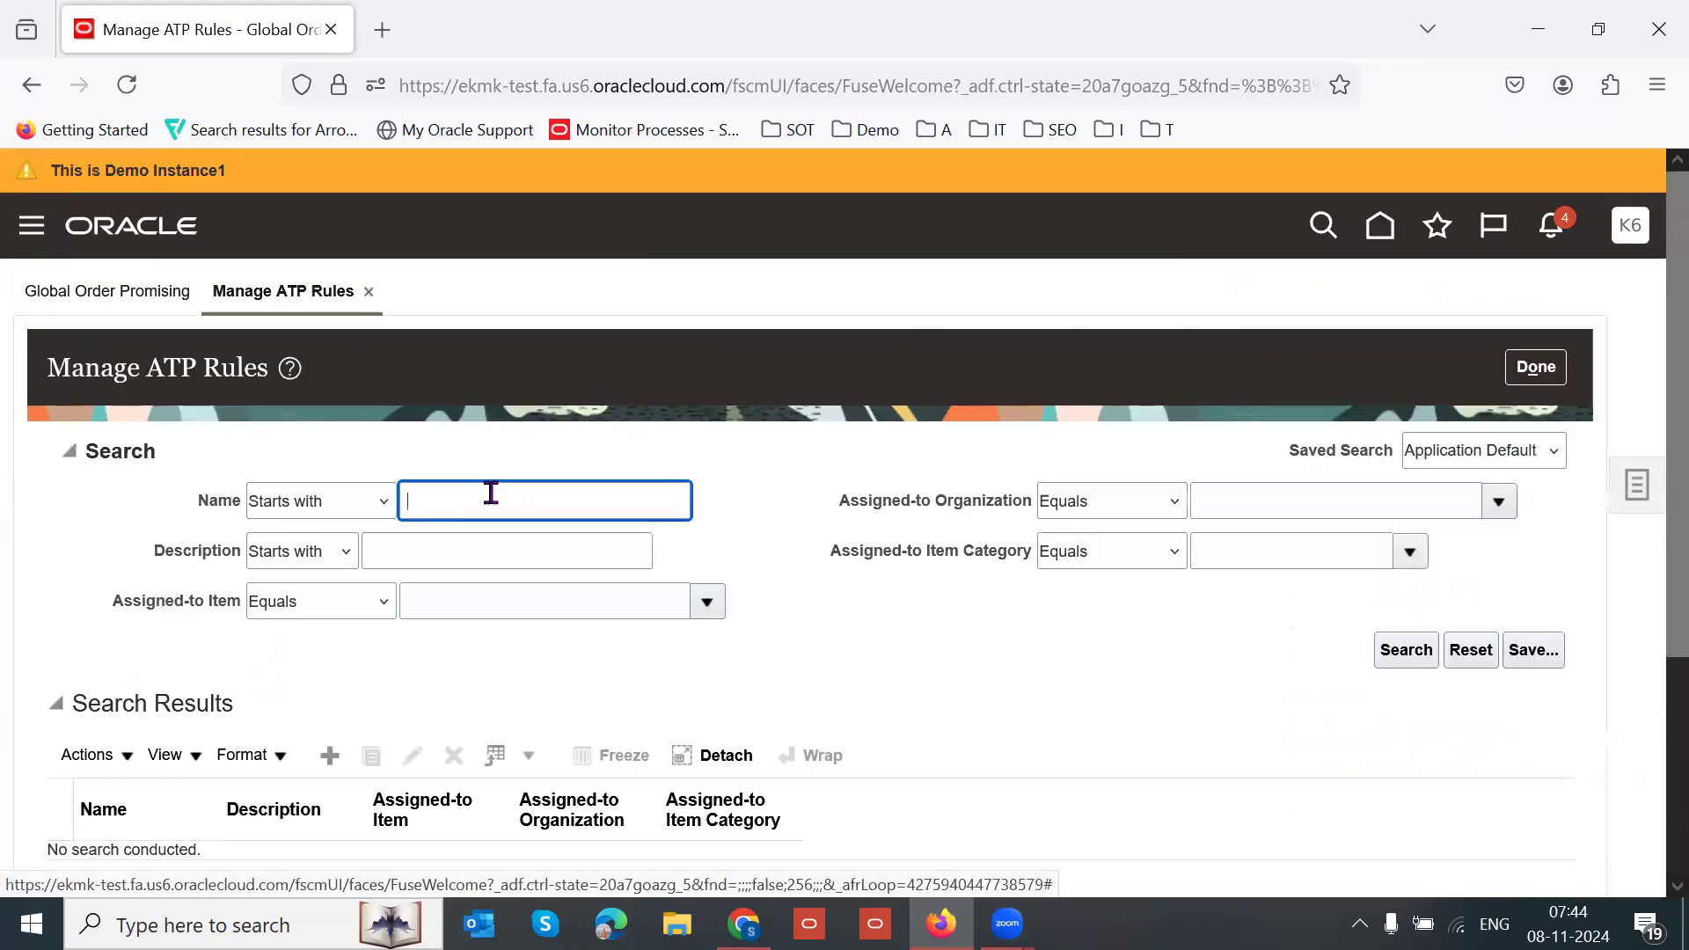
{"action": "type", "text": "63K"}
{"action": "key", "text": "Return"}
{"action": "key", "text": "F11"}
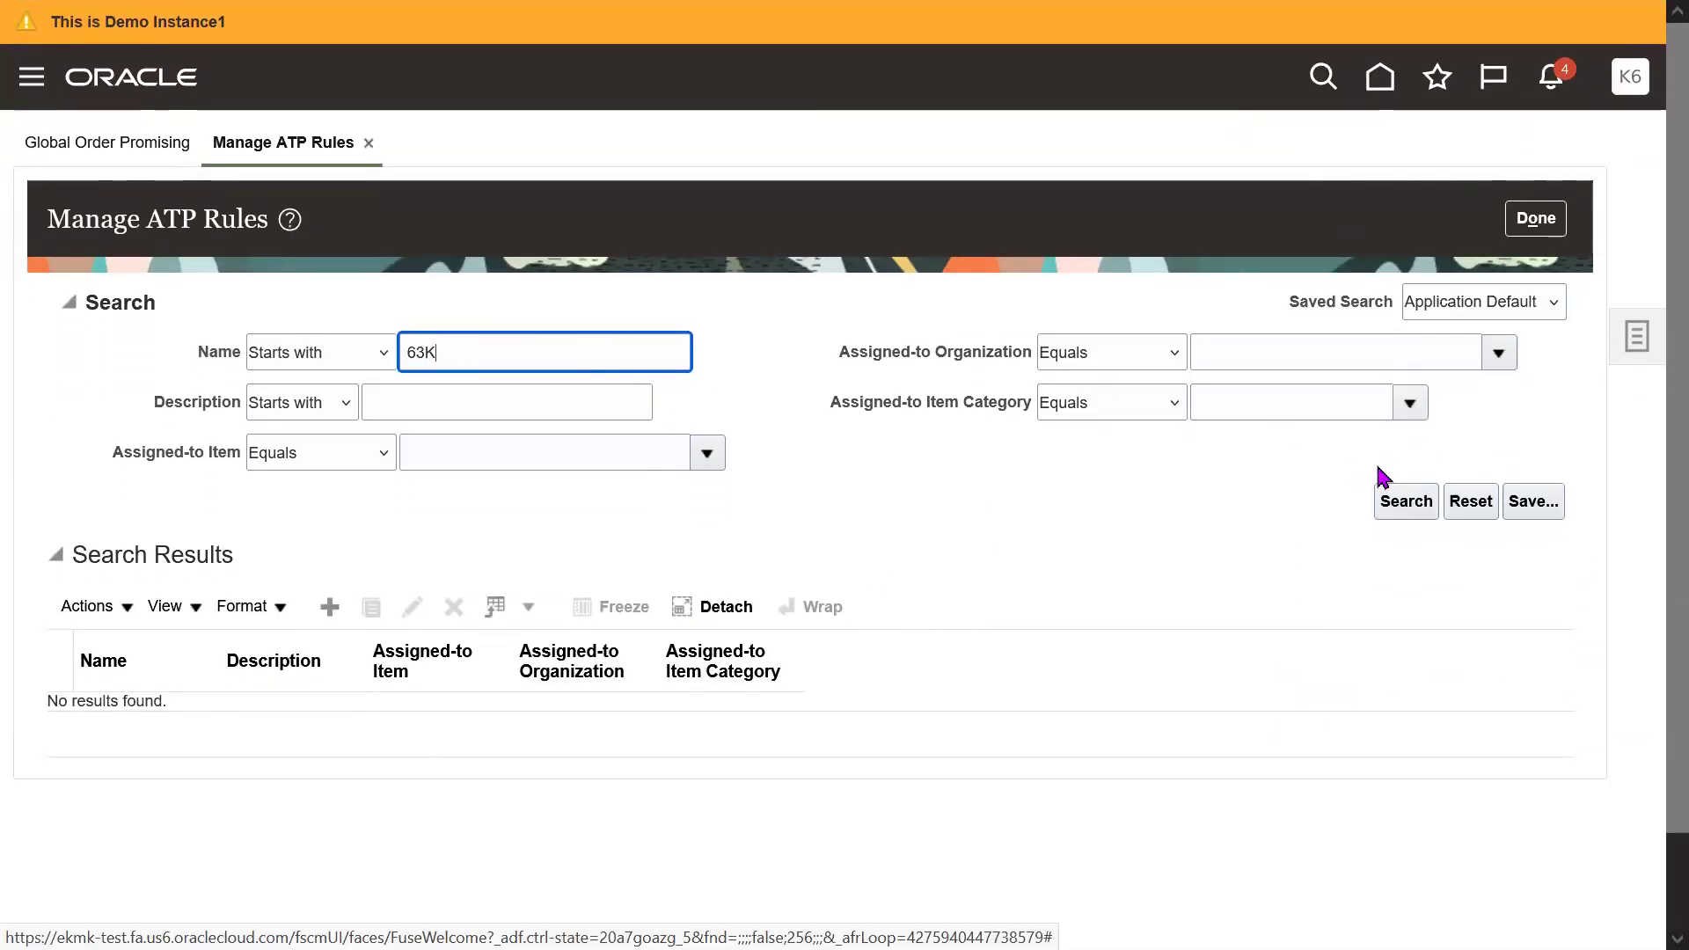
{"action": "left_click", "coordinate": [1386, 500]}
{"action": "double_click", "coordinate": [509, 351]}
{"action": "key", "text": "BackSpace"}
- Create a new ATP rule and name it 63K ATP
{"action": "left_click", "coordinate": [329, 607]}
{"action": "left_click", "coordinate": [483, 332]}
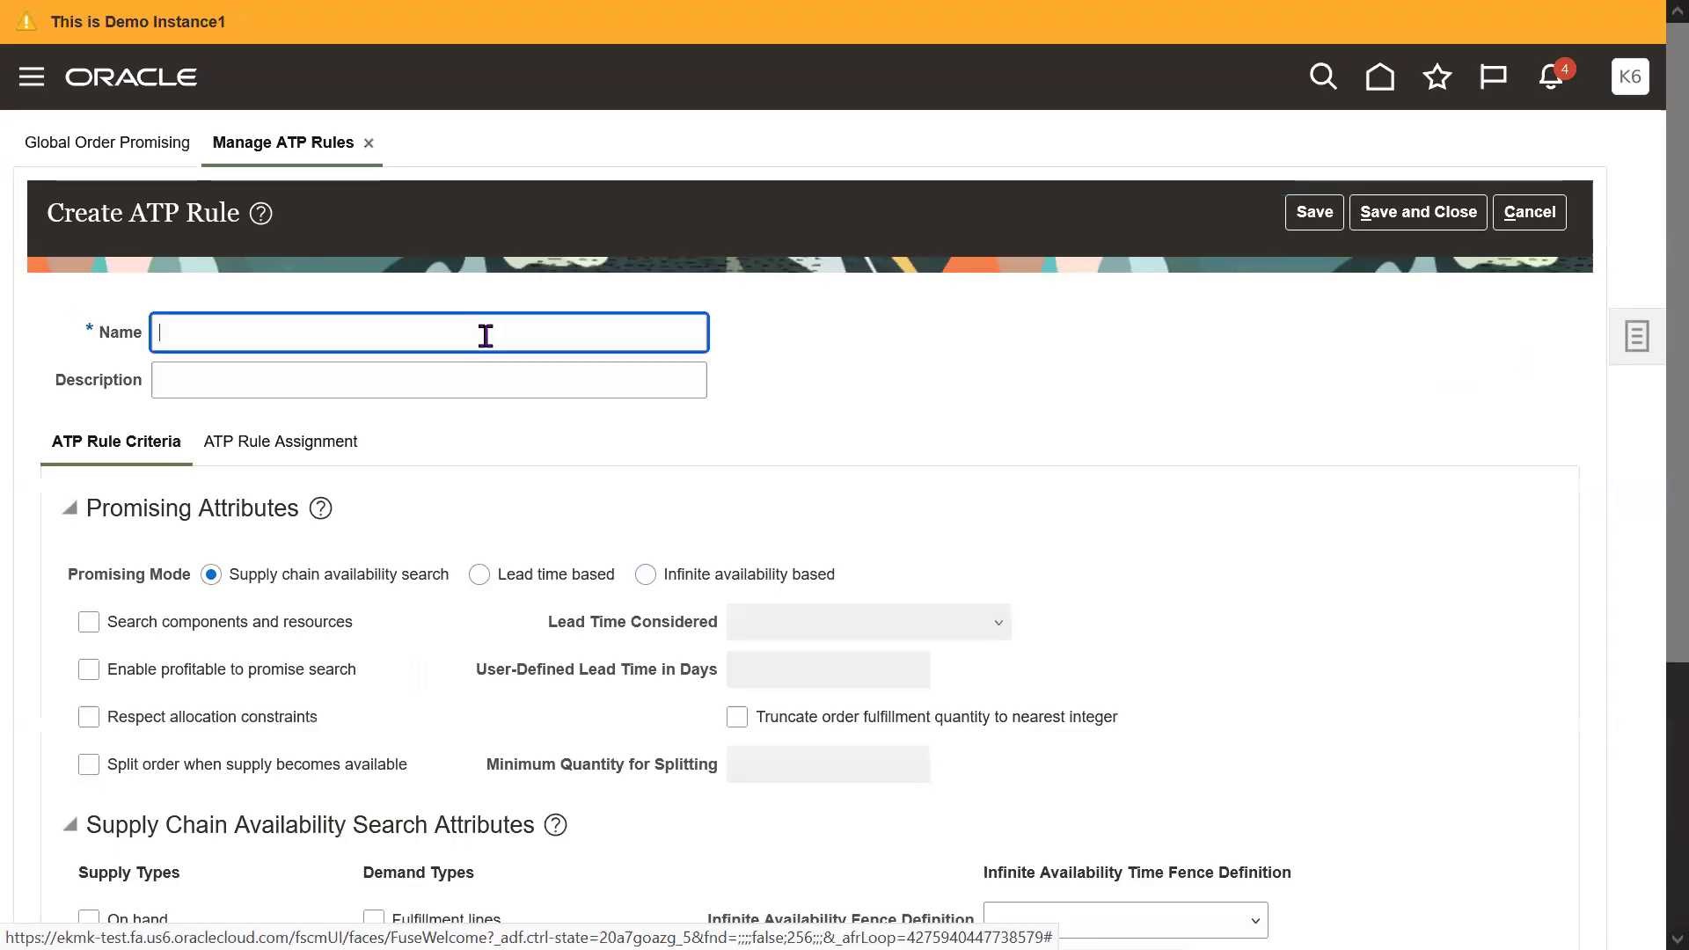
{"action": "type", "text": "63K A"}
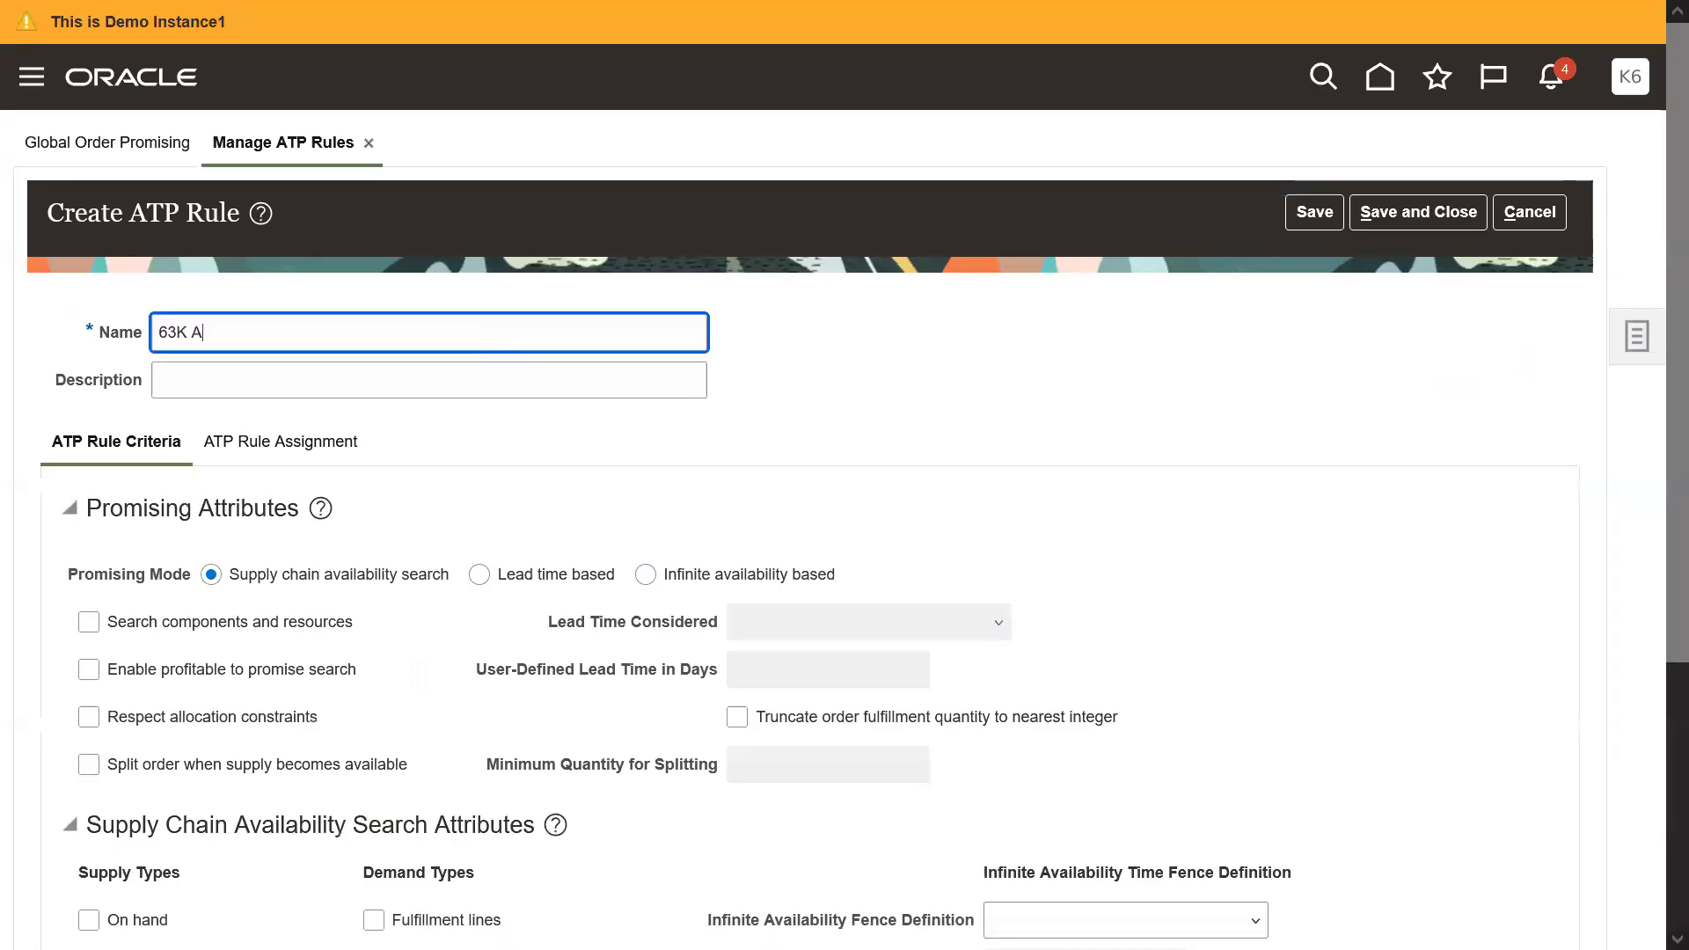
{"action": "type", "text": "TR"}
{"action": "key", "text": "BackSpace"}
{"action": "type", "text": "P"}
- Include fulfillment lines and dependent work order demands, plus on hand, purchase orders, supplier requisitions and internal requisitions as supply types
{"action": "scroll", "coordinate": [1652, 621], "scroll_direction": "down", "scroll_amount": 2}
{"action": "left_click", "coordinate": [373, 737]}
{"action": "left_click", "coordinate": [373, 785]}
{"action": "left_click_drag", "start_coordinate": [126, 783], "coordinate": [118, 784]}
{"action": "left_click", "coordinate": [87, 739]}
{"action": "left_click", "coordinate": [89, 784]}
{"action": "left_click", "coordinate": [89, 833]}
{"action": "left_click", "coordinate": [89, 880]}
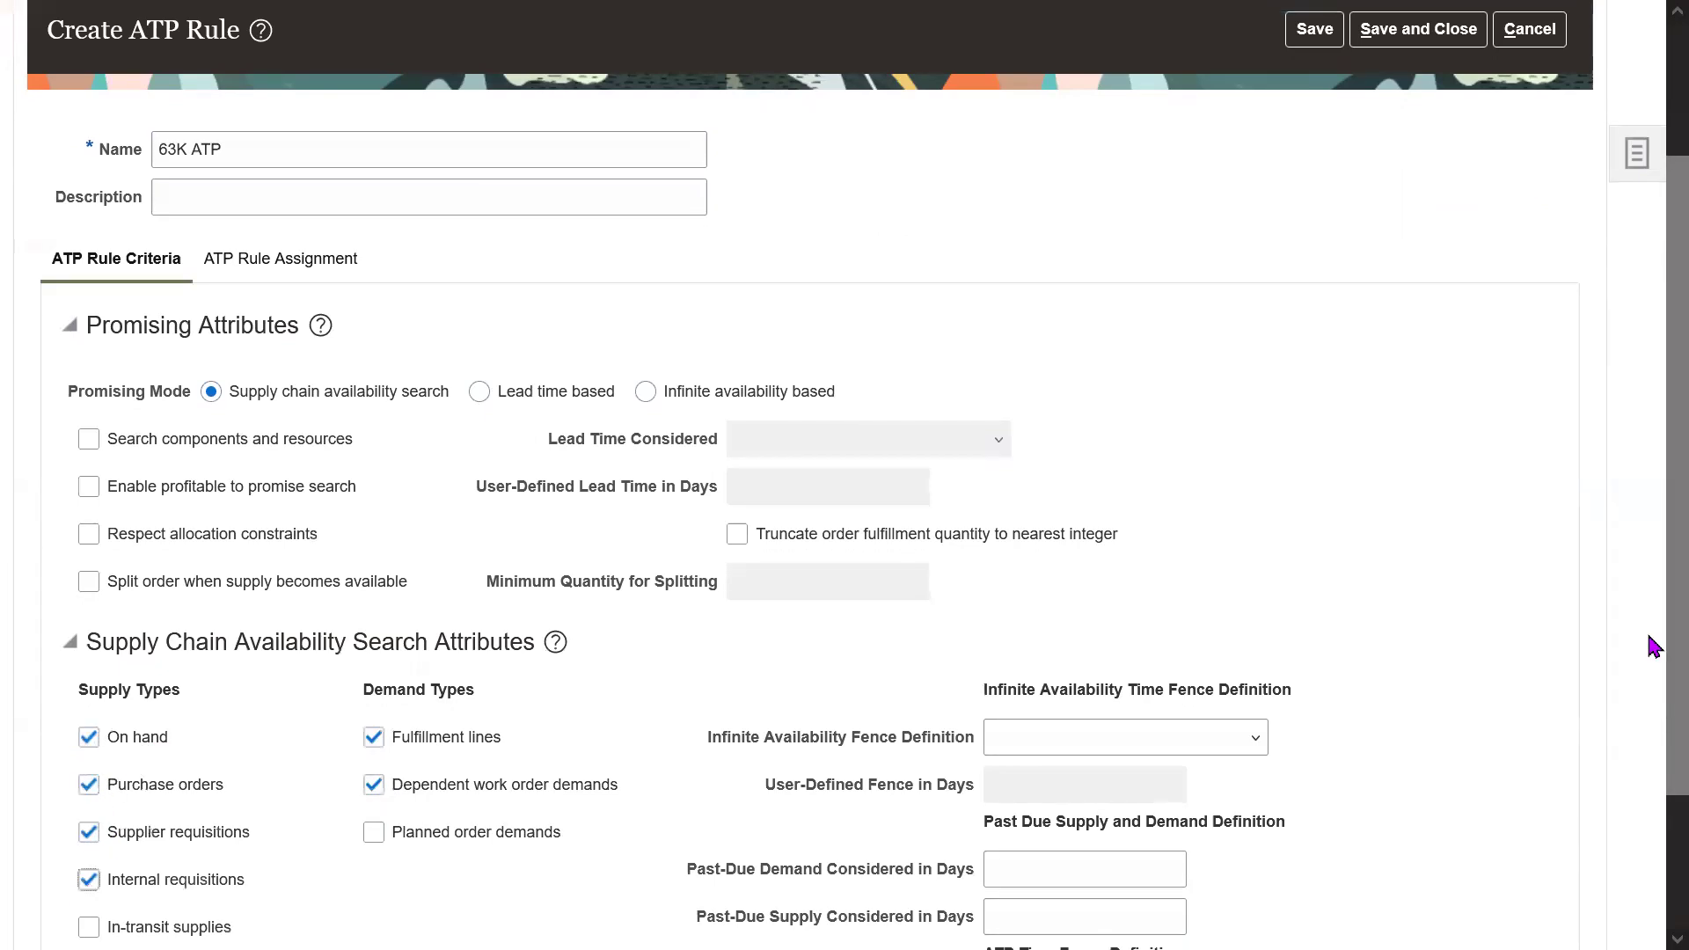
- Include in-transit supplies, standard and nonstandard work orders and planned supply as supply types, and planned order demands as a demand type
{"action": "scroll", "coordinate": [1651, 678], "scroll_direction": "down", "scroll_amount": 2}
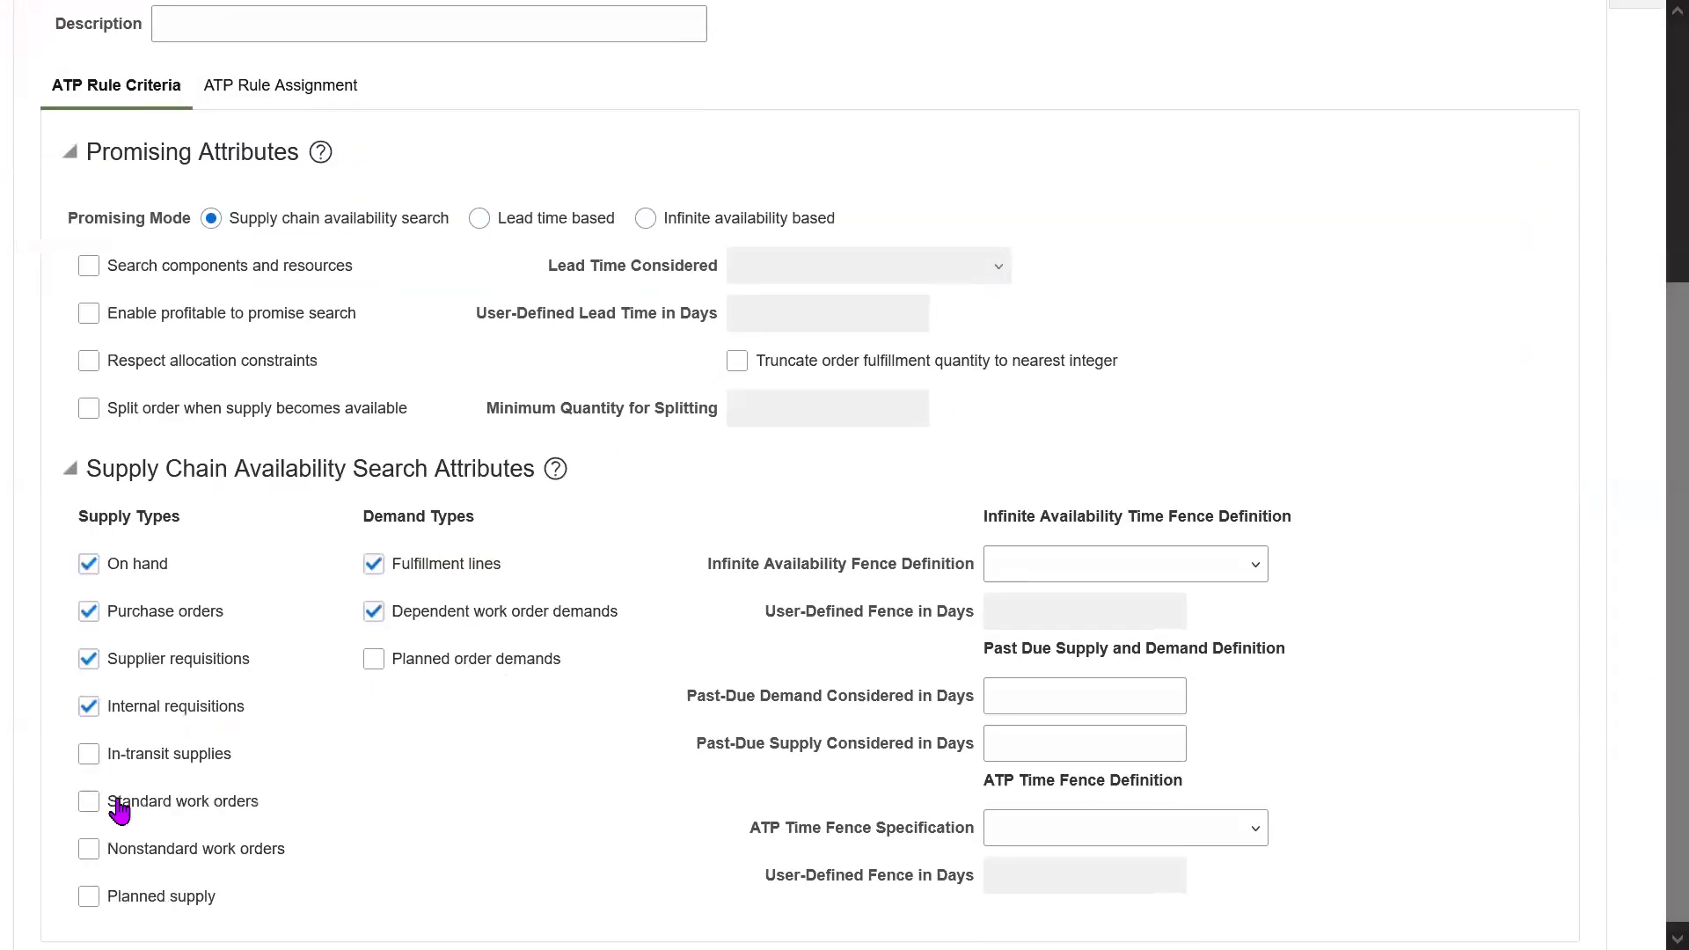
{"action": "left_click", "coordinate": [89, 754]}
{"action": "left_click_drag", "start_coordinate": [270, 818], "coordinate": [196, 802]}
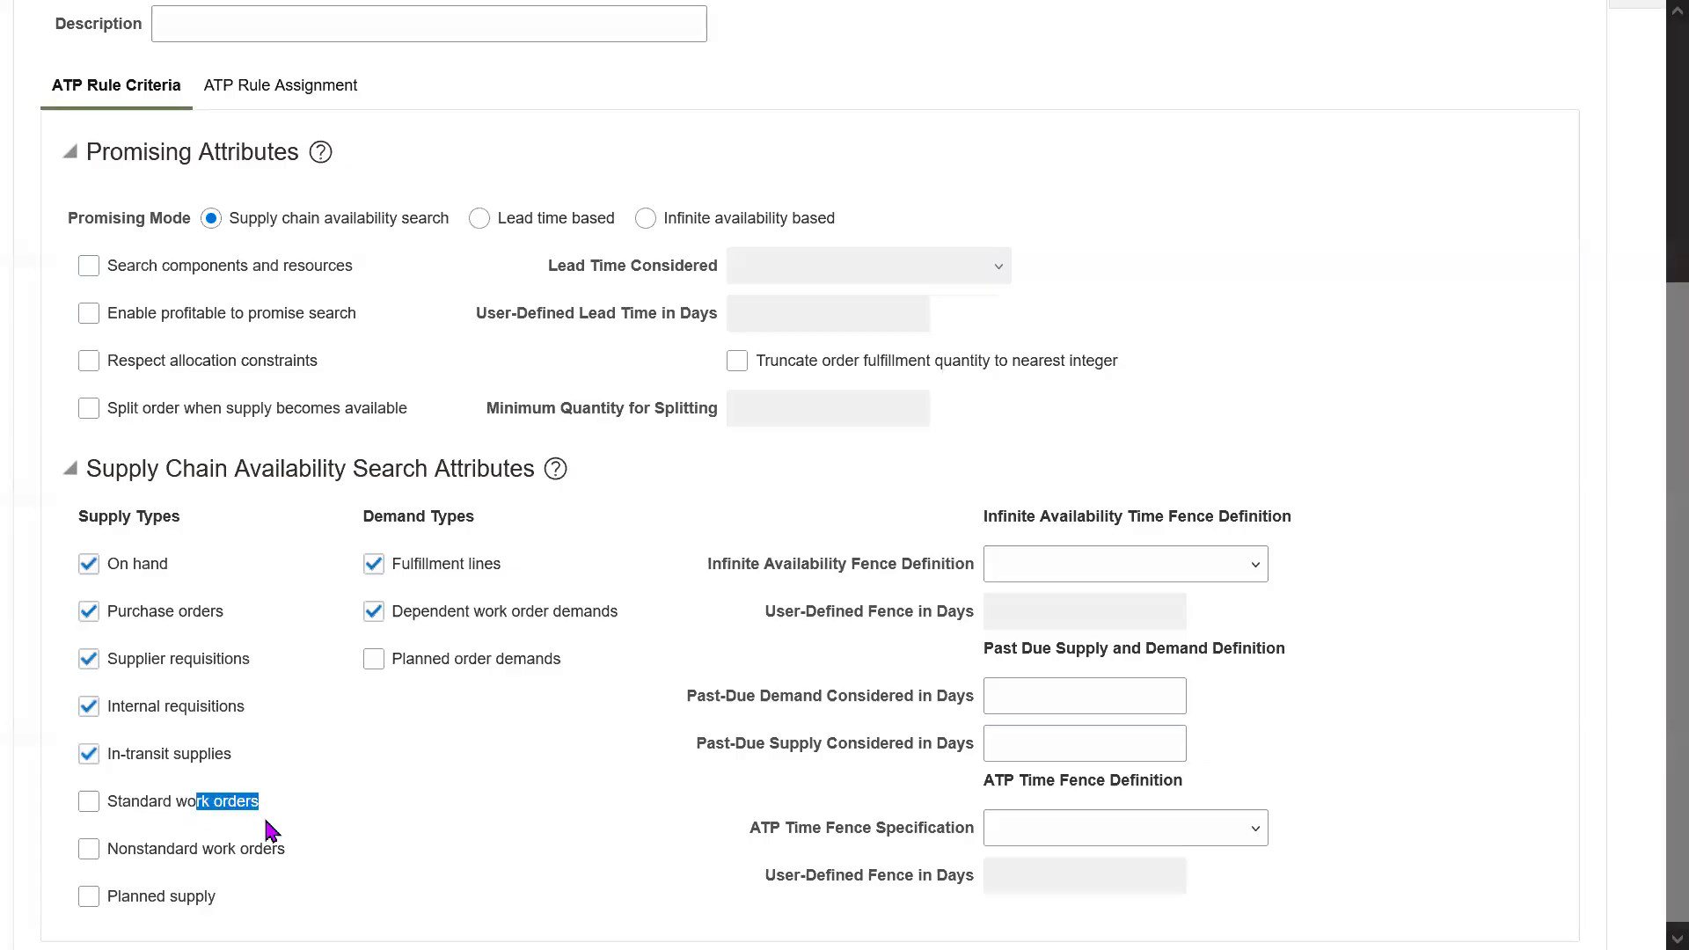
{"action": "left_click", "coordinate": [89, 802]}
{"action": "left_click", "coordinate": [89, 850]}
{"action": "left_click", "coordinate": [89, 896]}
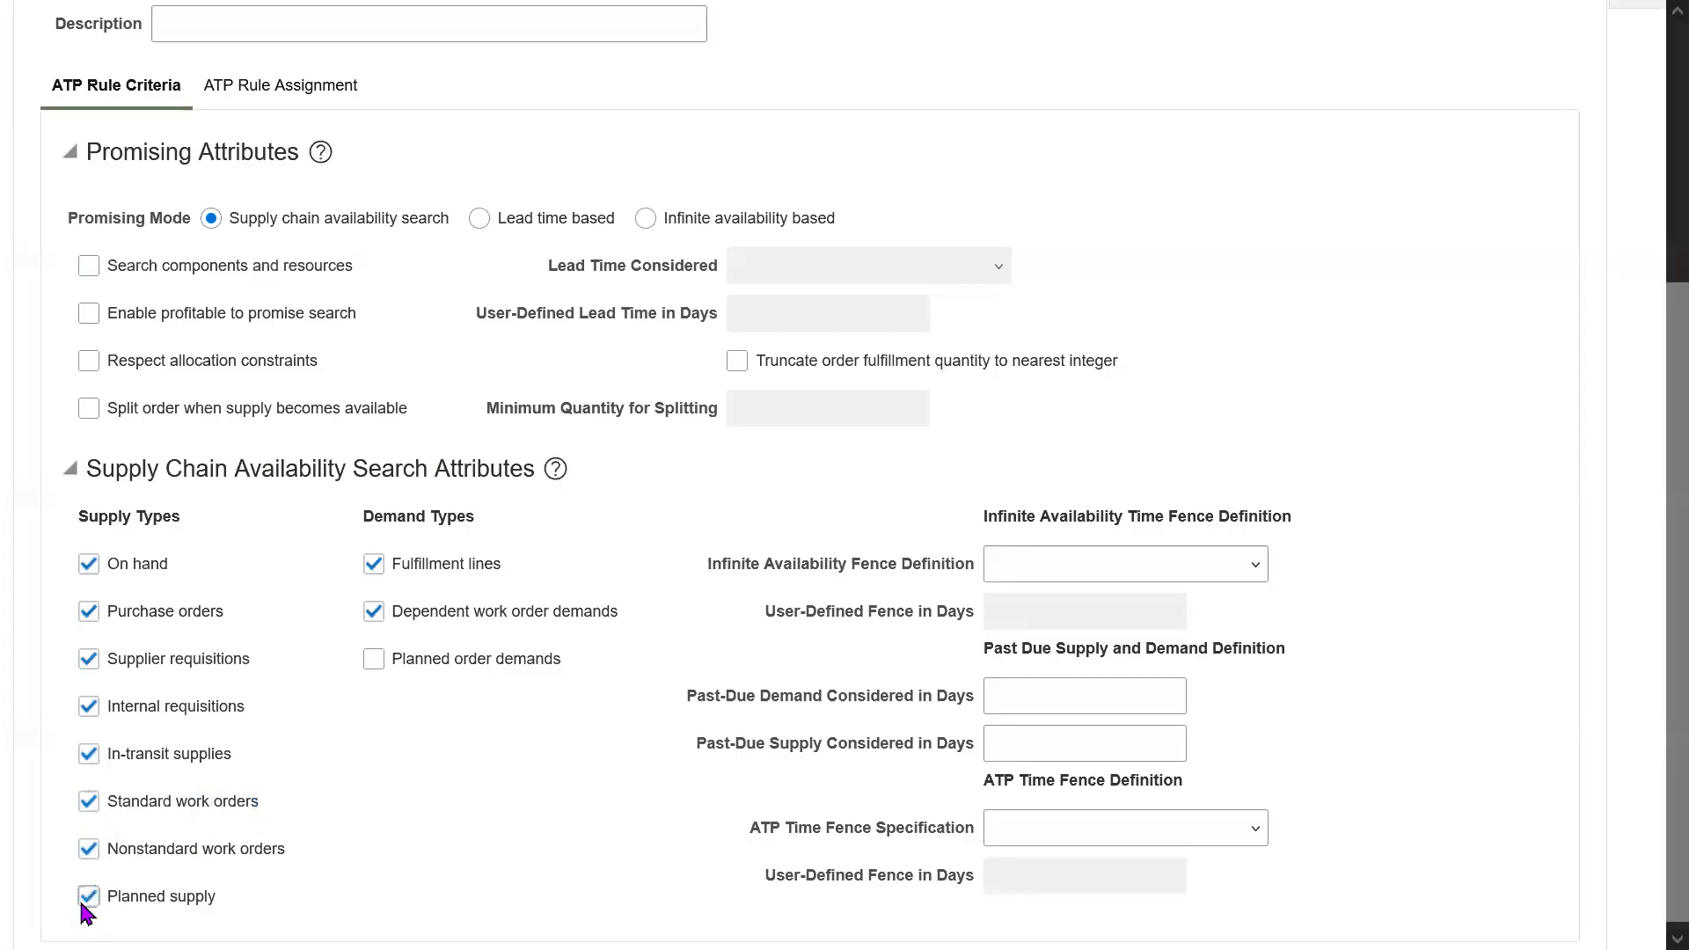
{"action": "left_click", "coordinate": [373, 660]}
- Add a row to the ATP rule assignment and set its assignment basis to Item
{"action": "scroll", "coordinate": [1650, 519], "scroll_direction": "up", "scroll_amount": 2}
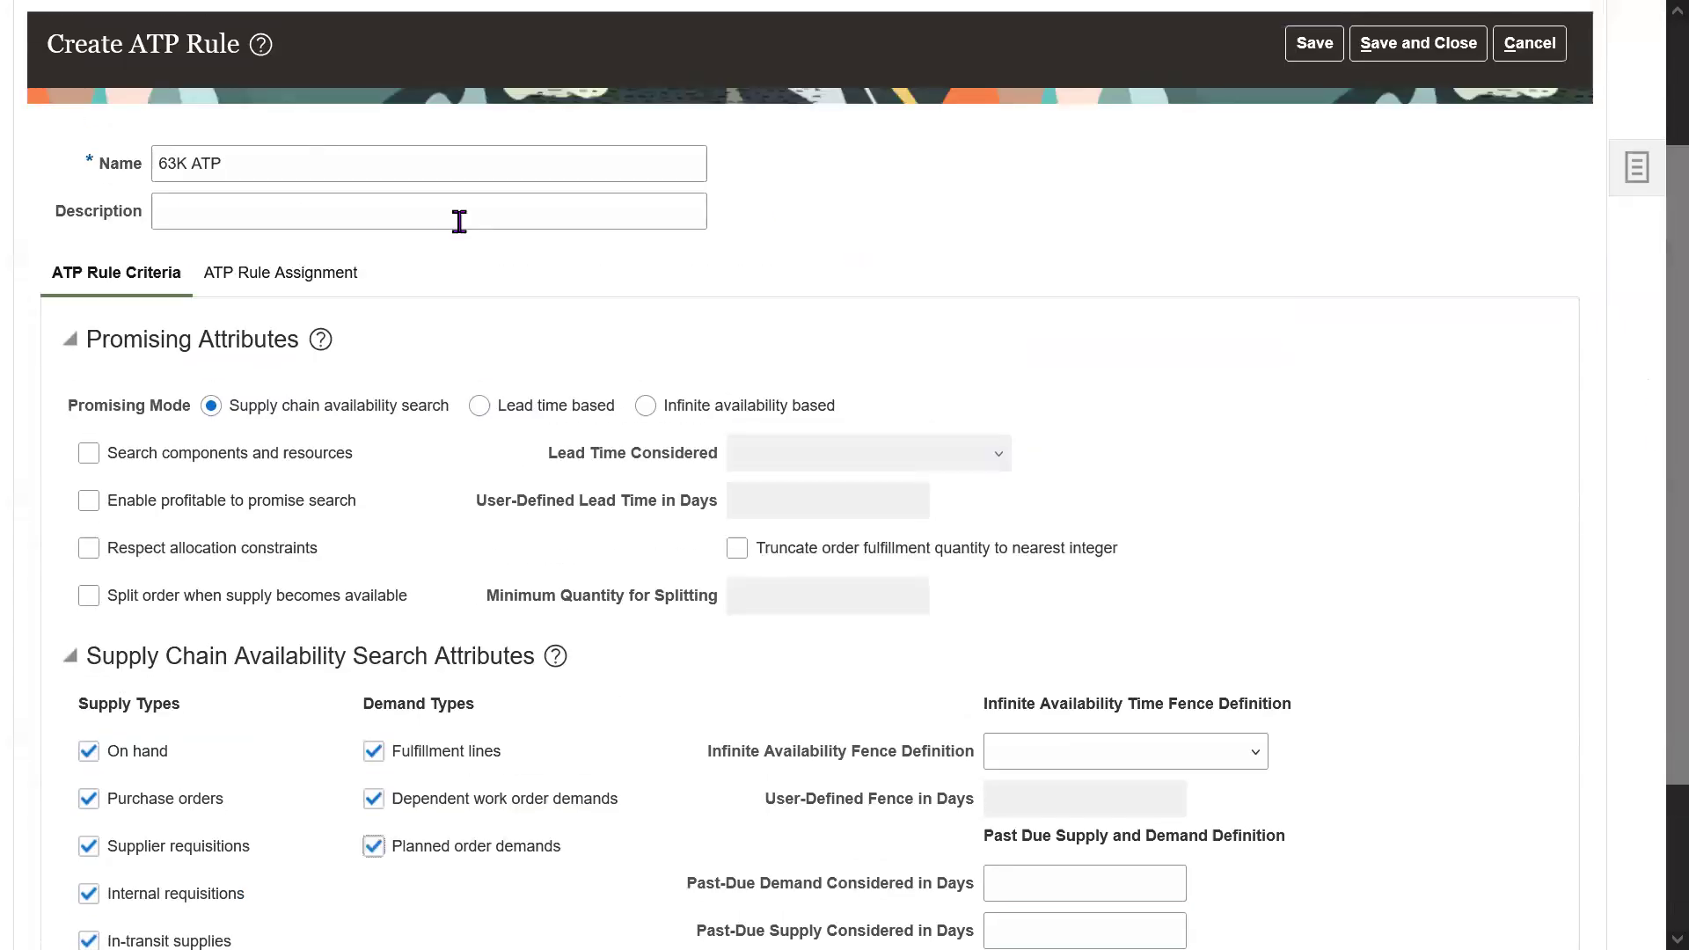
{"action": "left_click", "coordinate": [331, 275]}
{"action": "left_click", "coordinate": [342, 444]}
{"action": "left_click", "coordinate": [180, 570]}
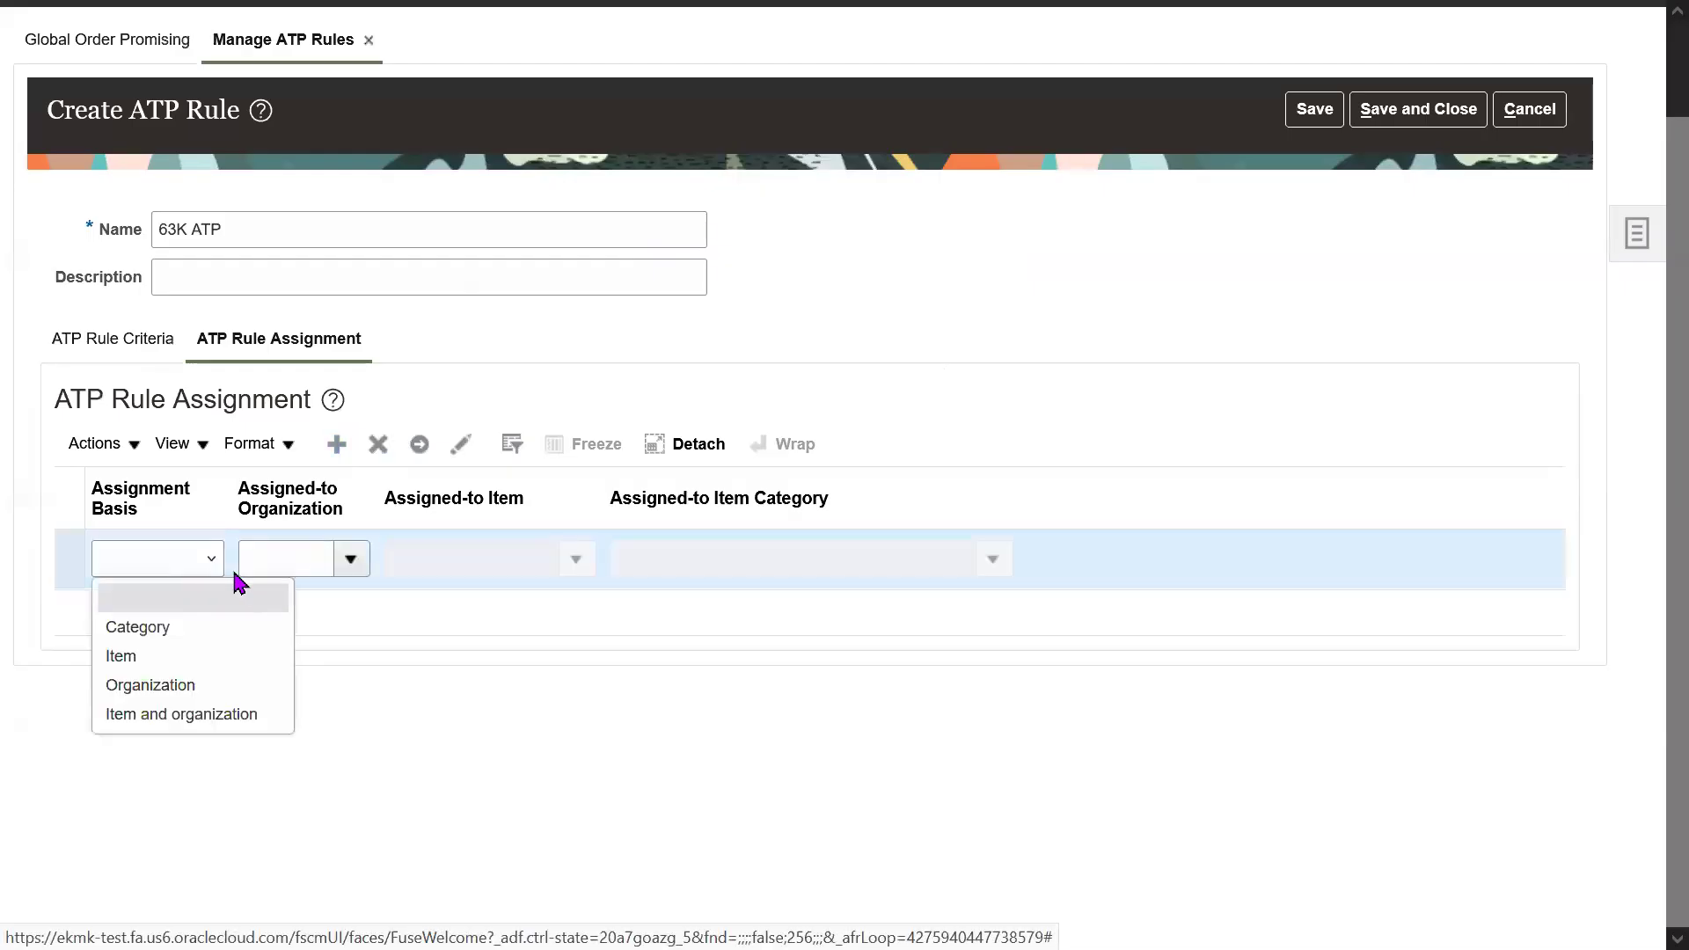
{"action": "left_click", "coordinate": [172, 655]}
- Search the assignable items for names starting with 63K and close the search without choosing one
{"action": "left_click", "coordinate": [578, 560]}
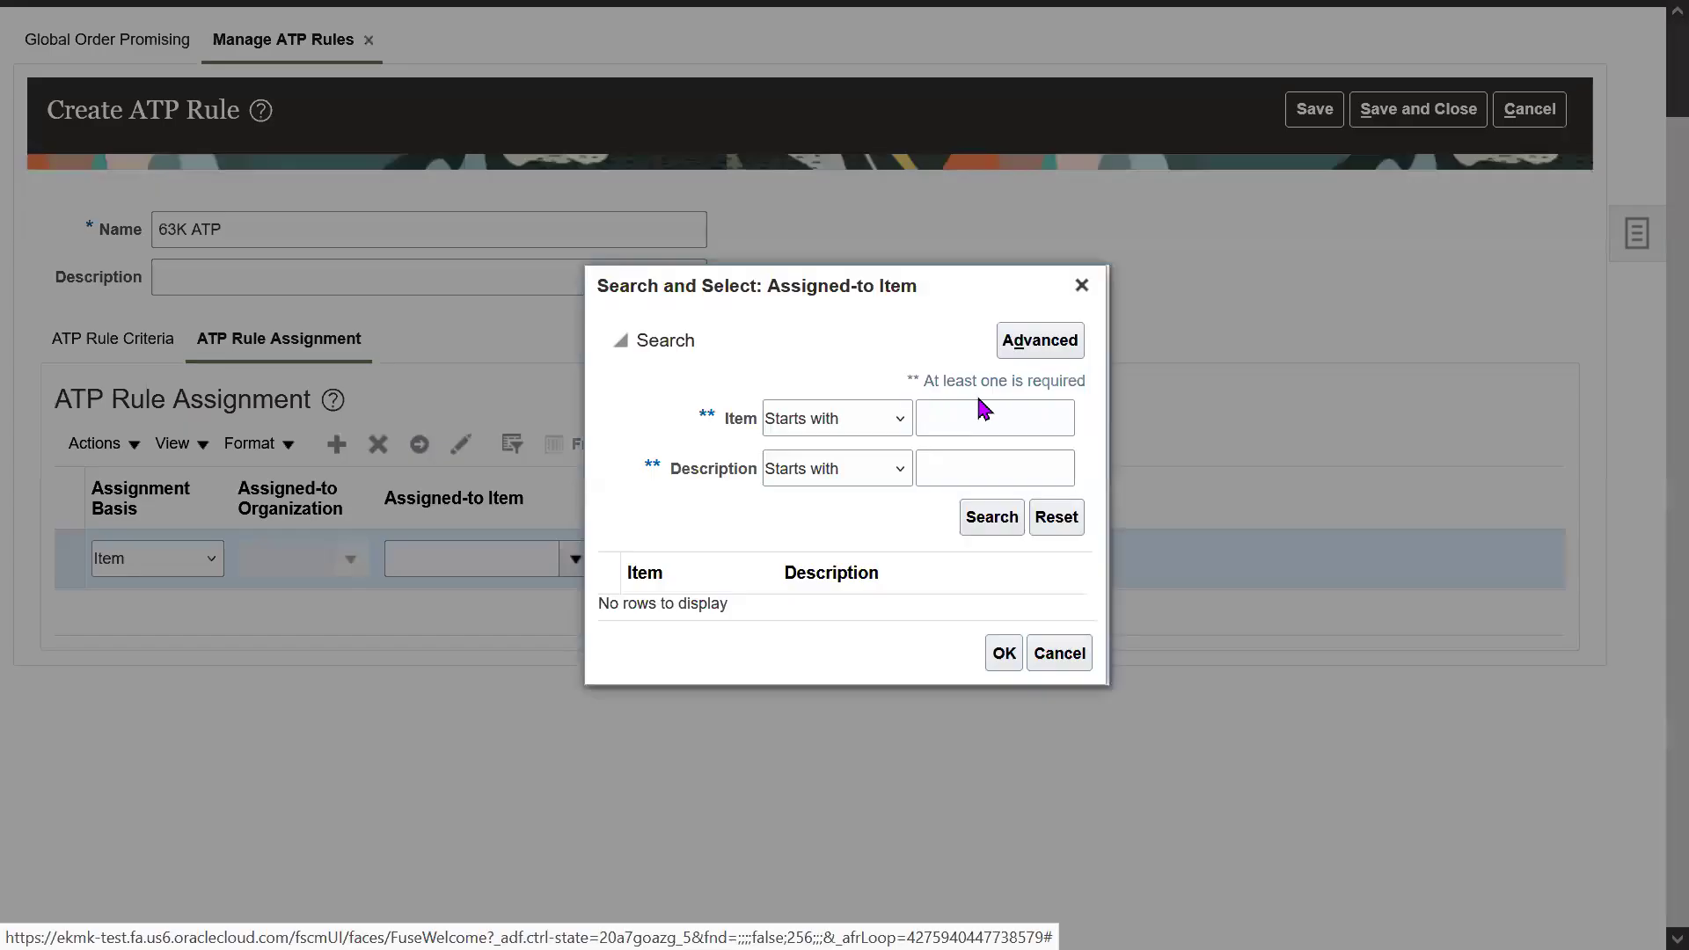
{"action": "left_click", "coordinate": [989, 429]}
{"action": "type", "text": "63K"}
{"action": "key", "text": "Return"}
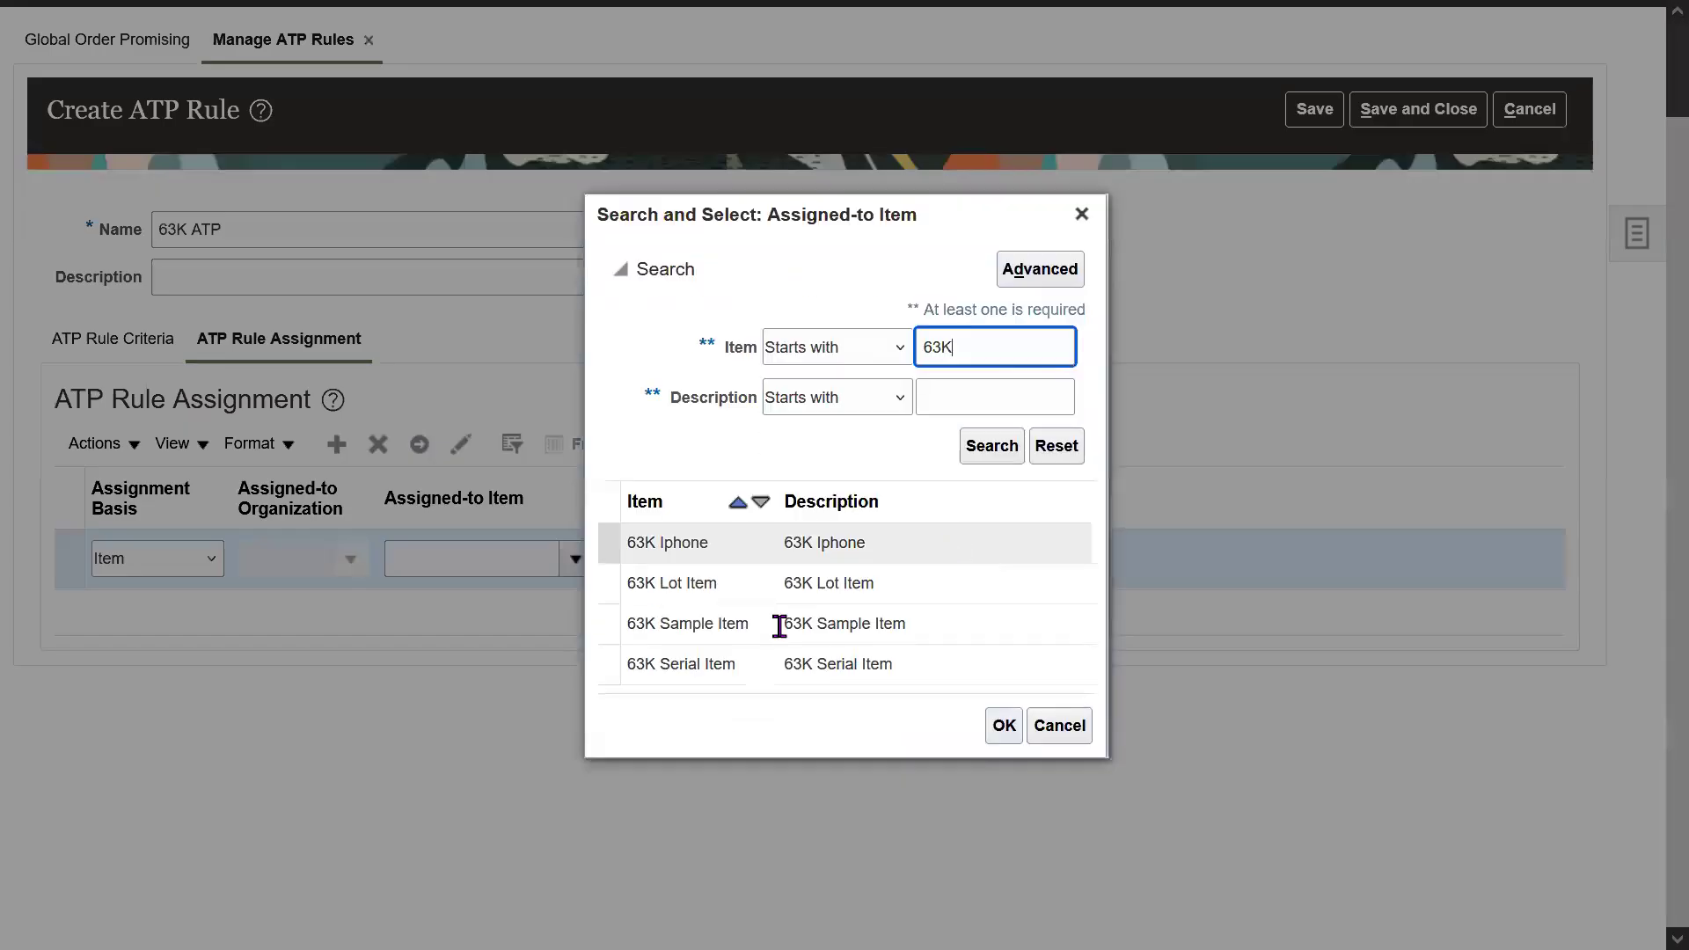
{"action": "left_click", "coordinate": [780, 625]}
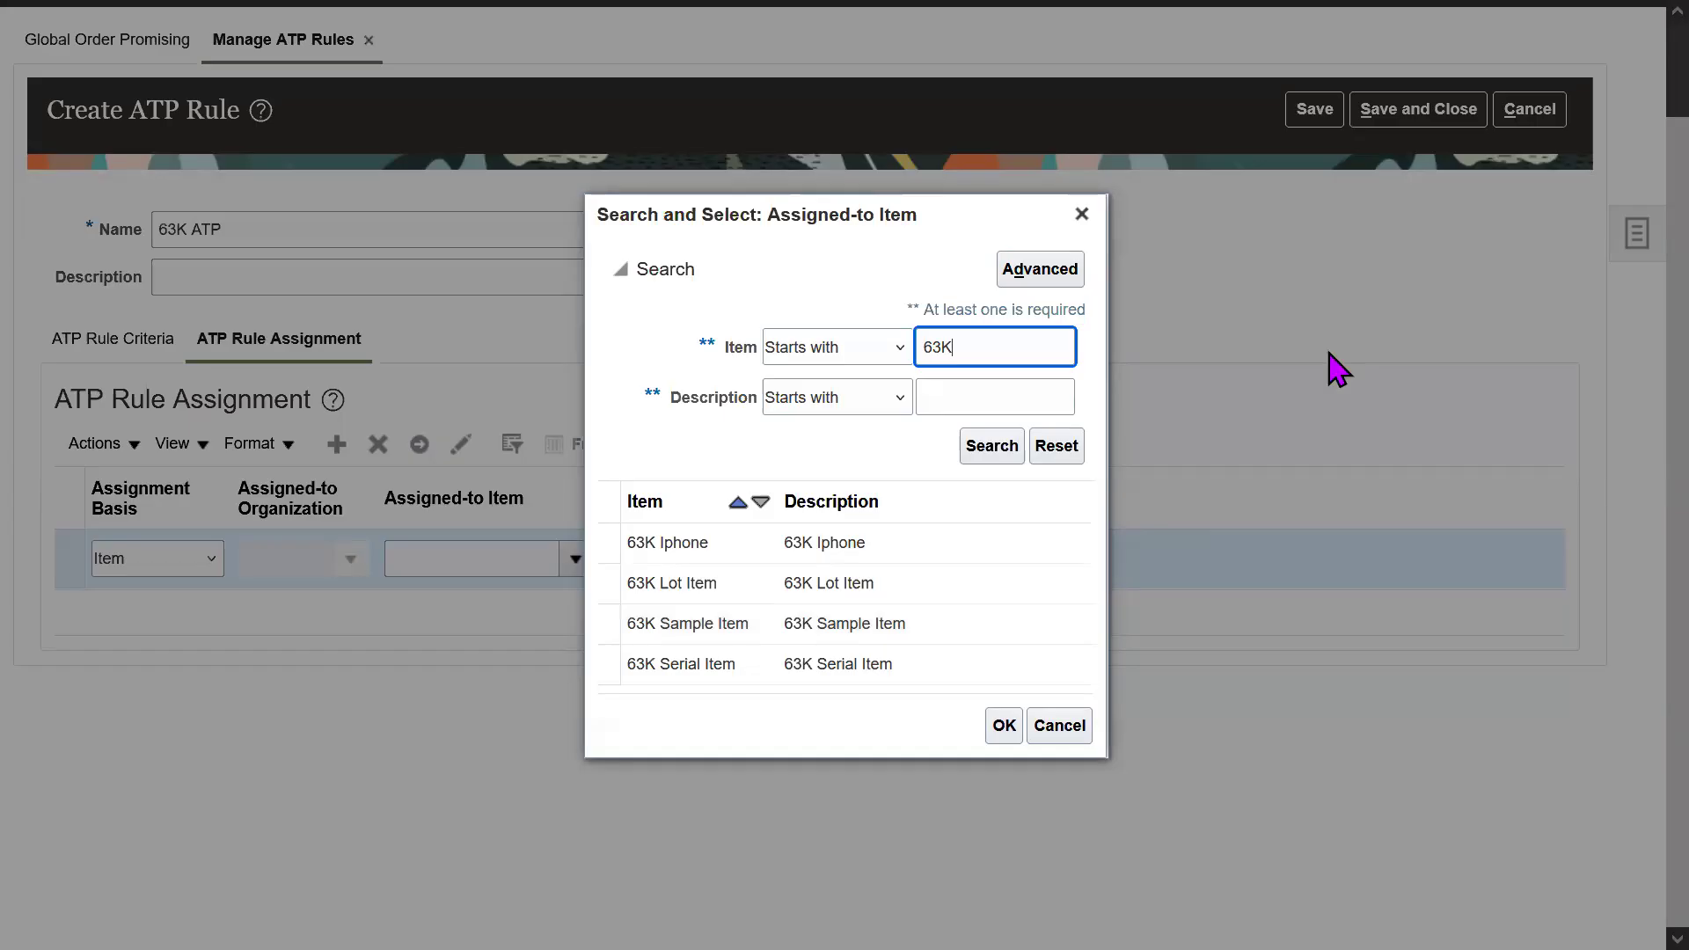
{"action": "left_click", "coordinate": [755, 319]}
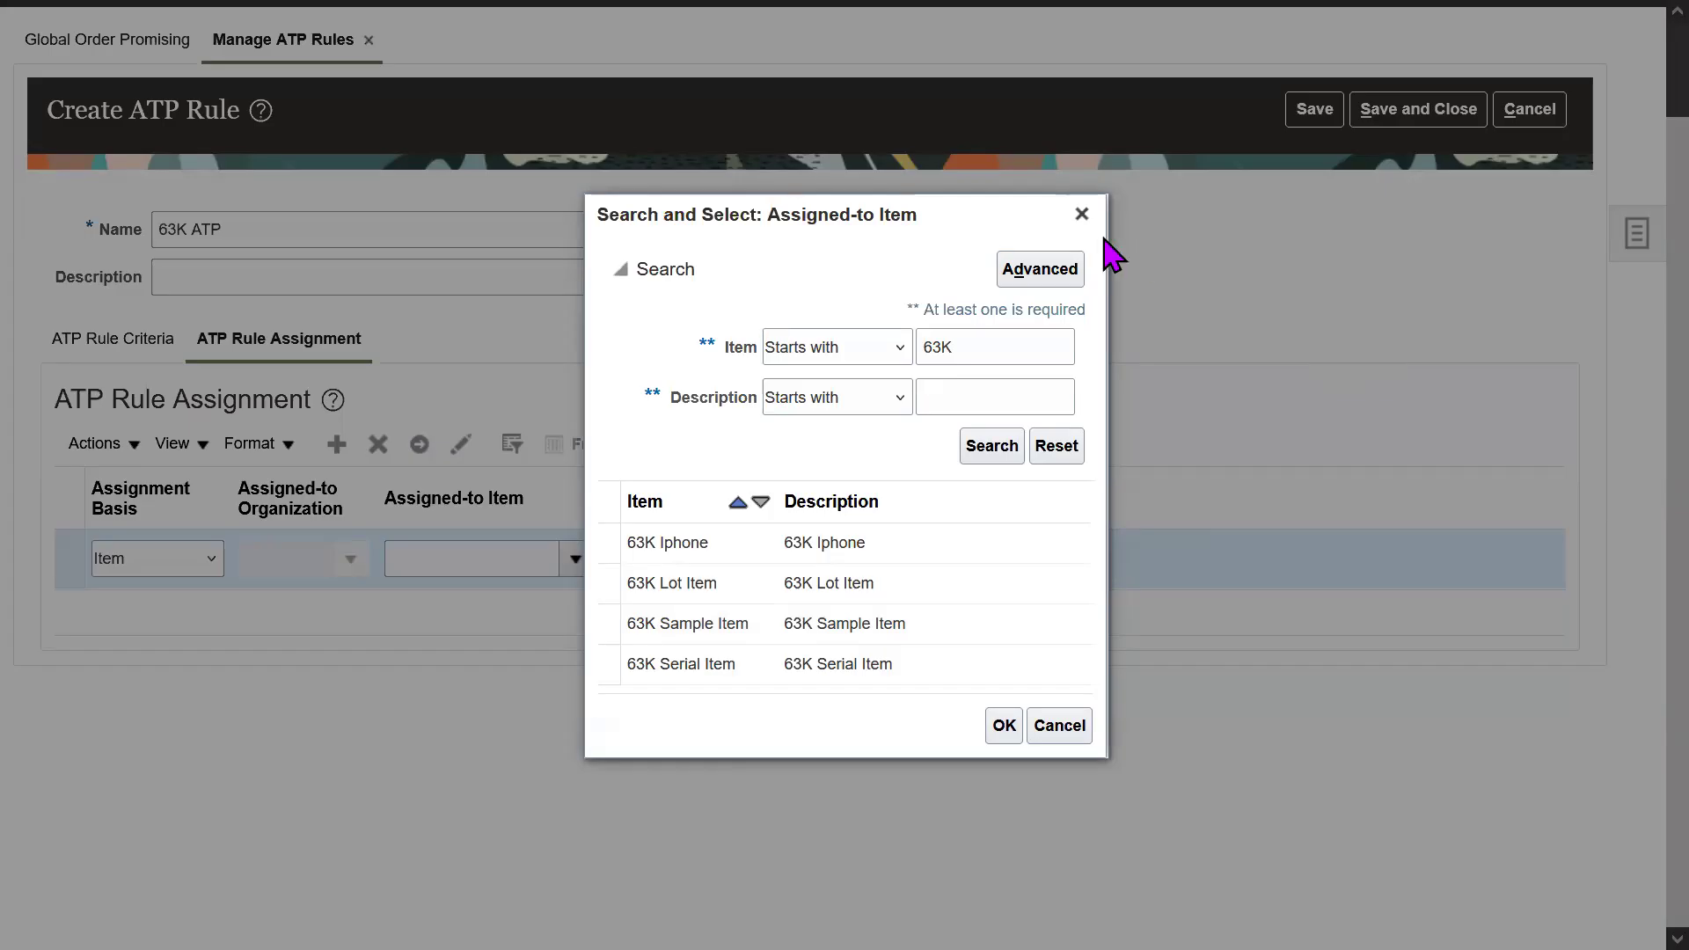
{"action": "left_click", "coordinate": [1082, 214]}
{"action": "left_click", "coordinate": [185, 571]}
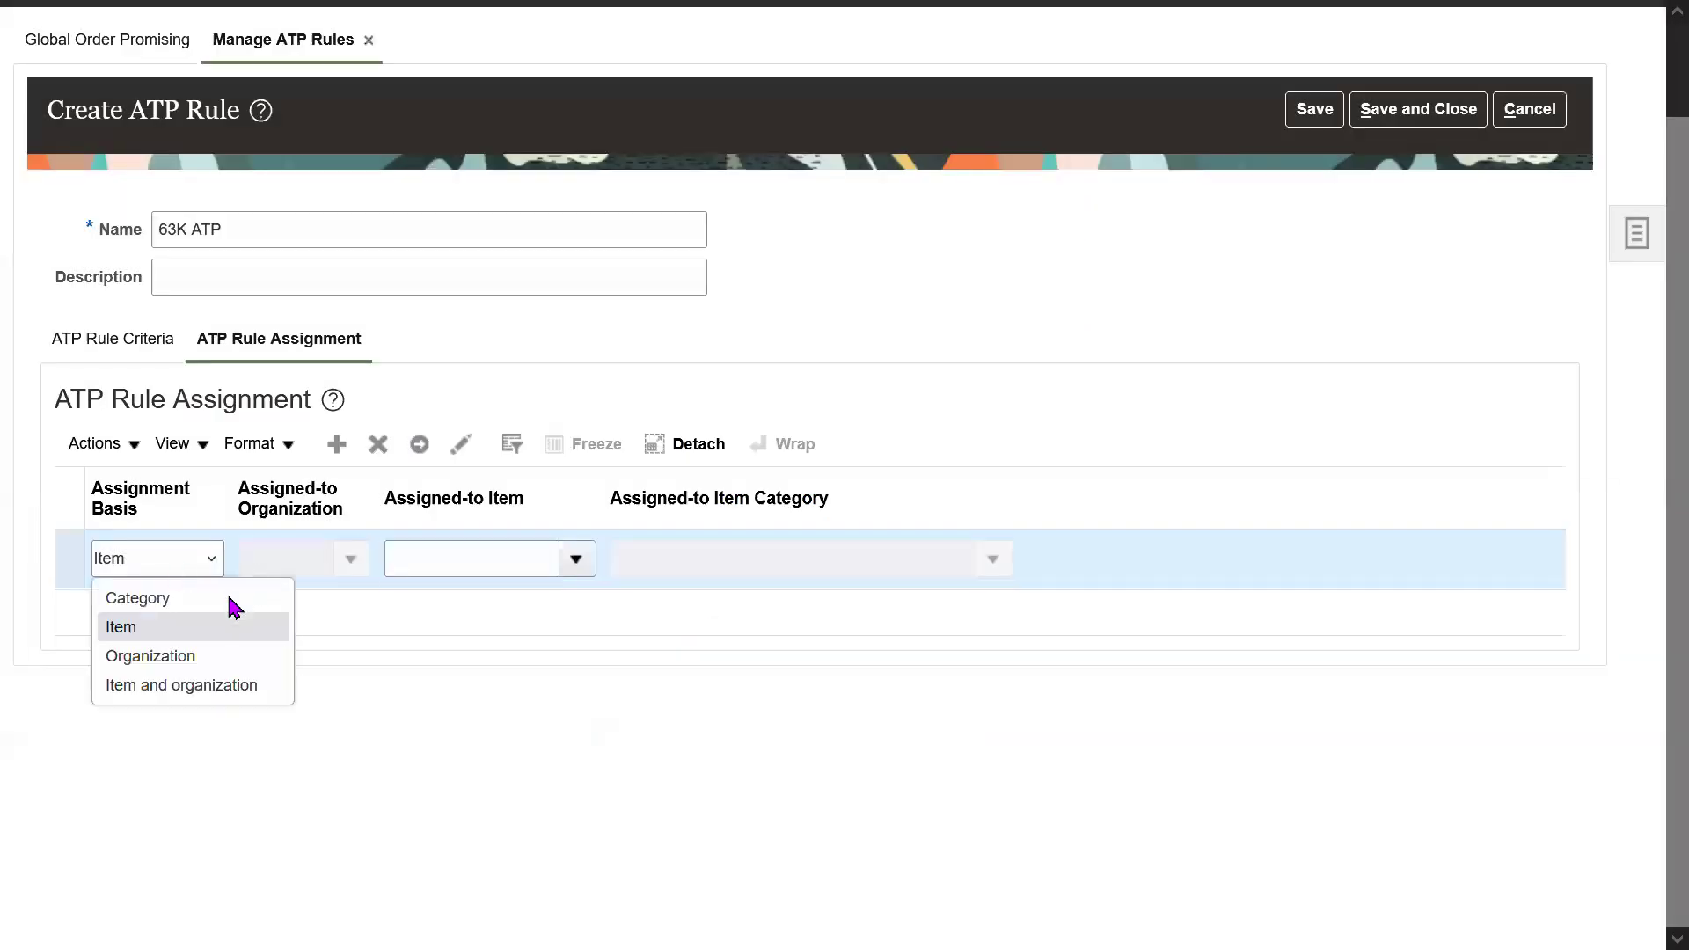
{"action": "left_click", "coordinate": [776, 322]}
{"action": "left_click", "coordinate": [477, 567]}
{"action": "left_click", "coordinate": [578, 562]}
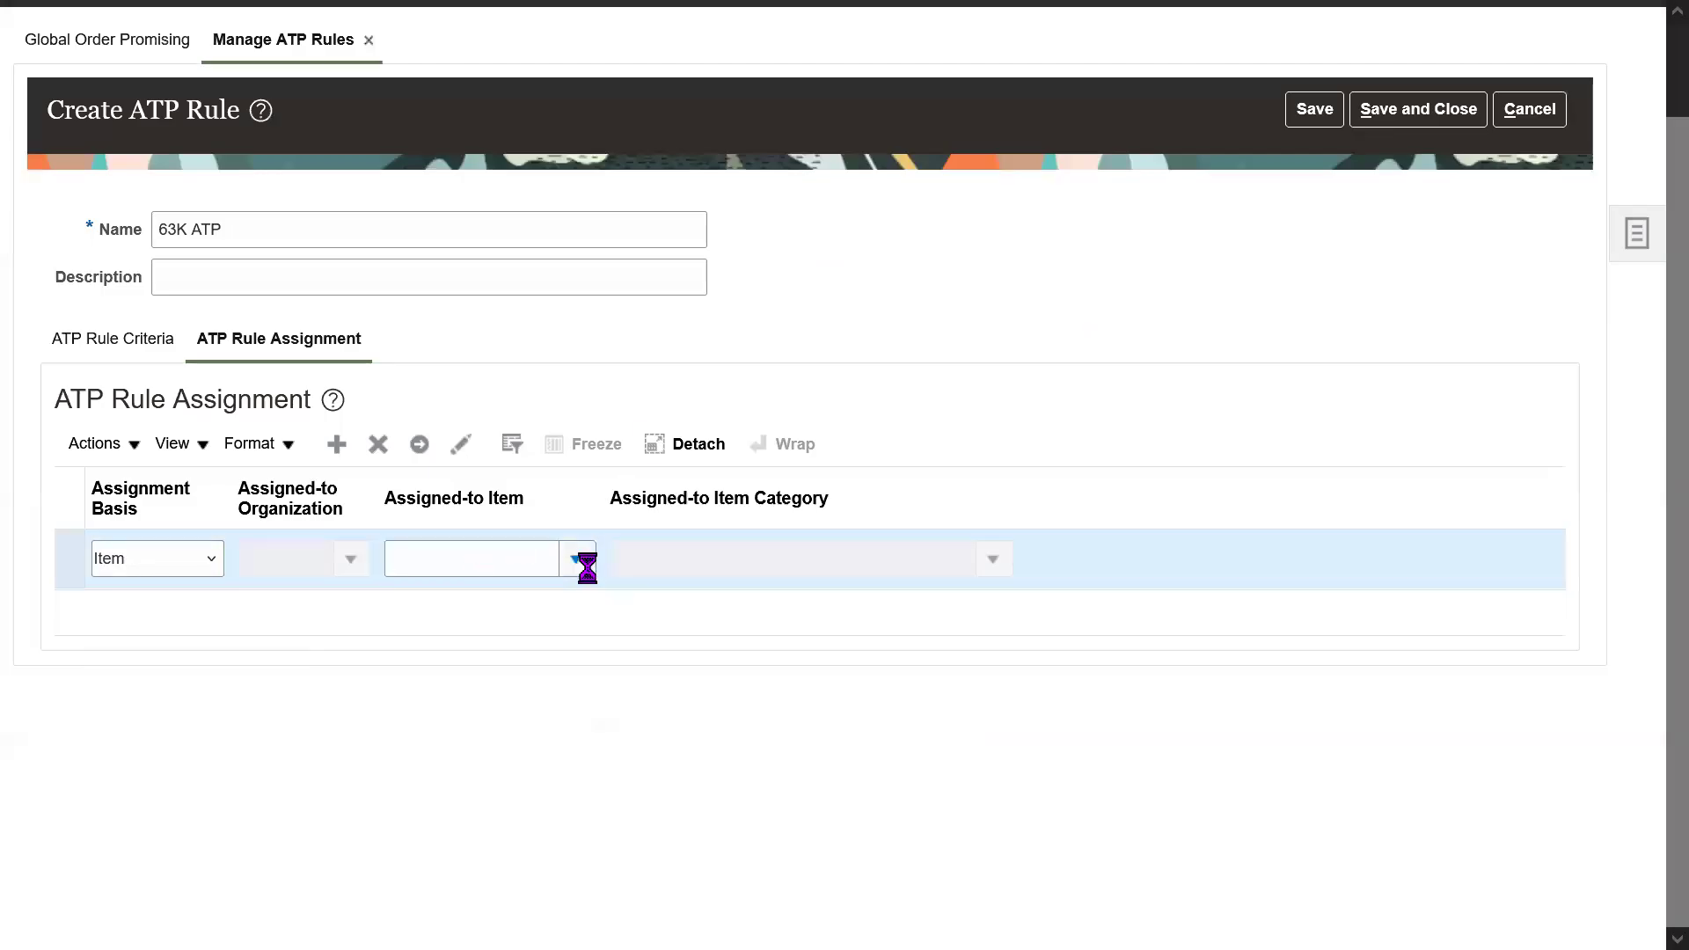
{"action": "left_click", "coordinate": [873, 362]}
- Change the assignment basis to Organization and assign the rule to organization 63KH, found by searching for 63K
{"action": "left_click", "coordinate": [181, 571]}
{"action": "left_click", "coordinate": [179, 661]}
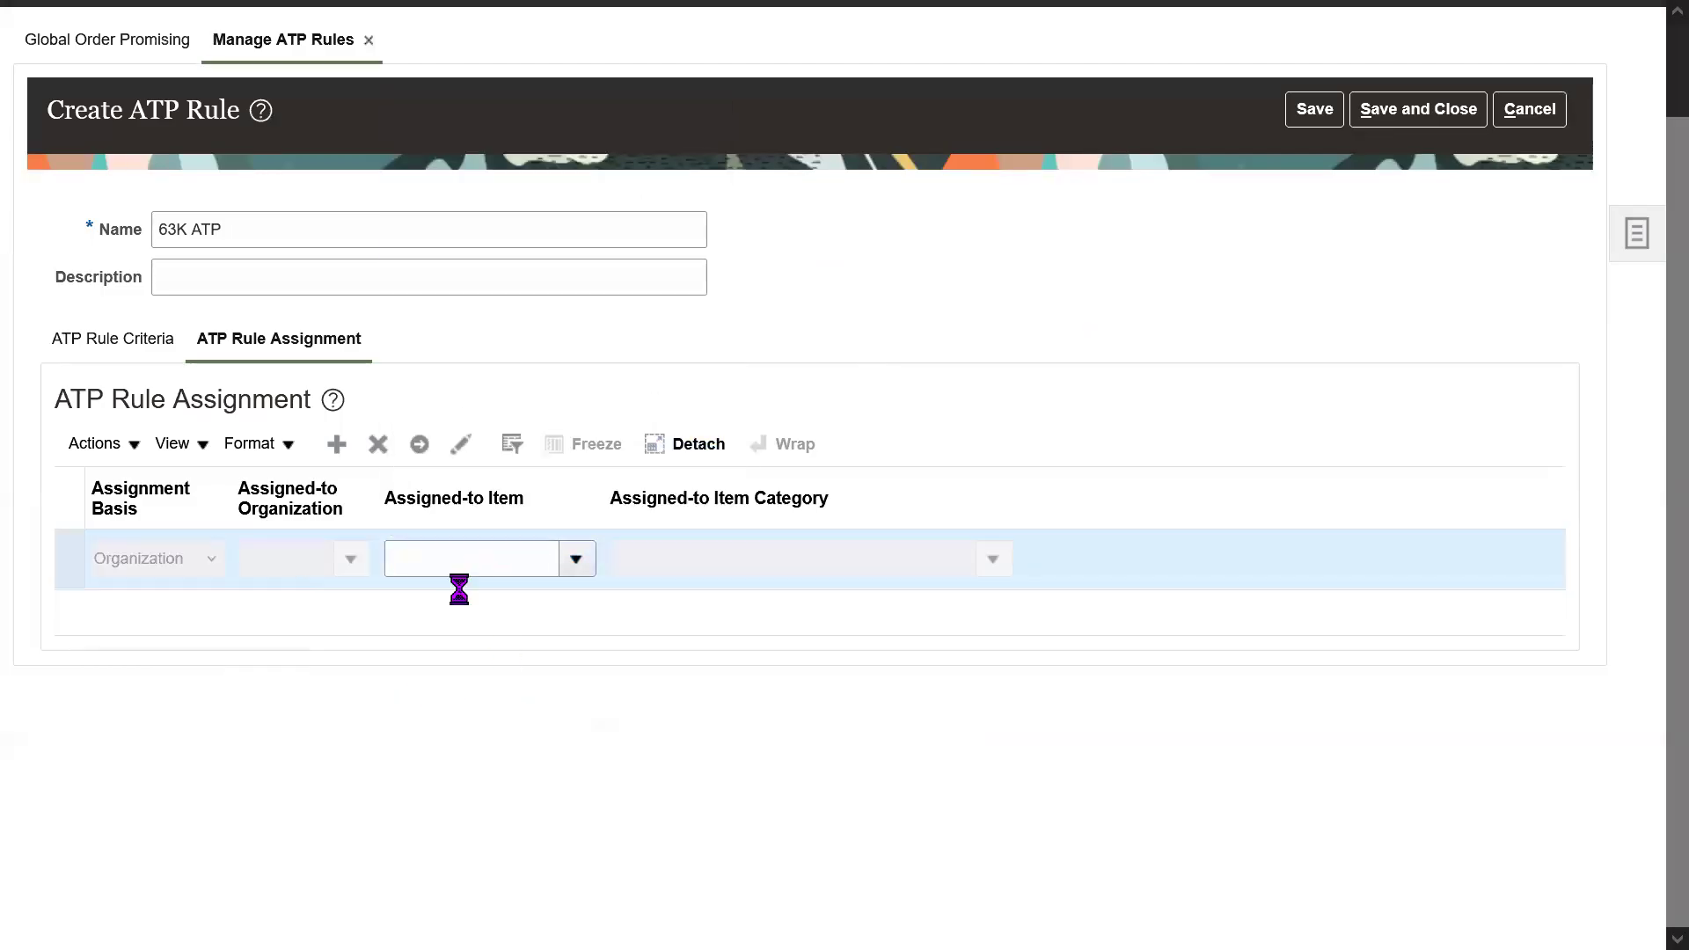
{"action": "left_click", "coordinate": [350, 558]}
{"action": "left_click", "coordinate": [287, 519]}
{"action": "left_click", "coordinate": [958, 428]}
{"action": "type", "text": "63K"}
{"action": "key", "text": "Return"}
{"action": "left_click", "coordinate": [774, 589]}
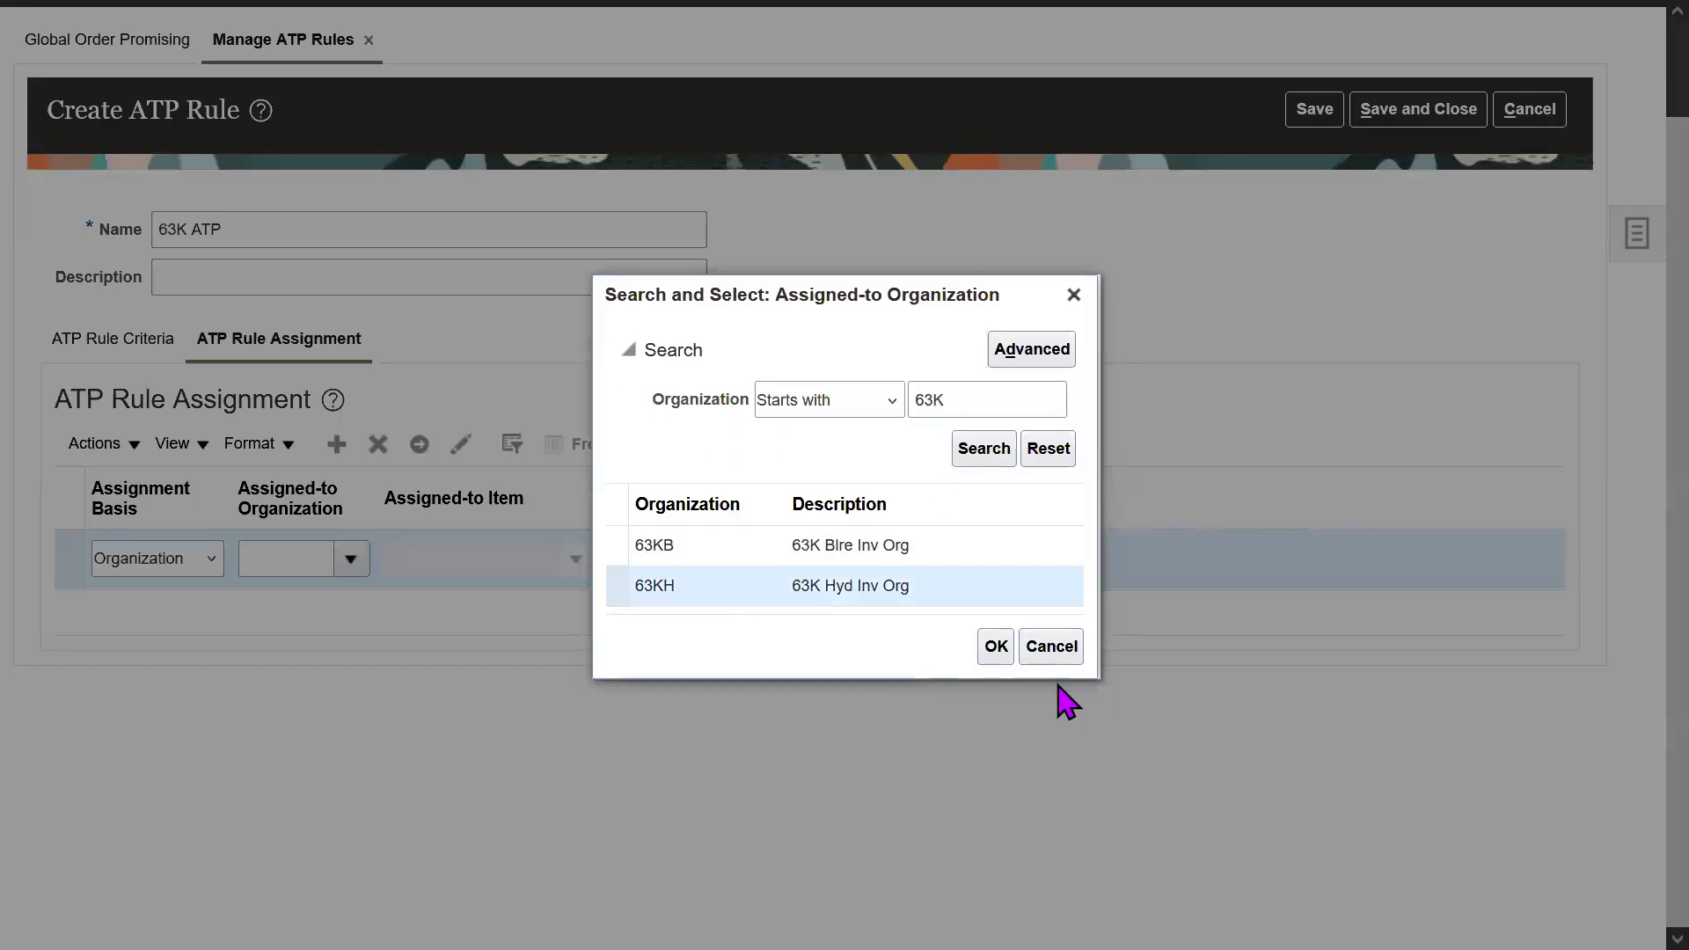
{"action": "left_click", "coordinate": [996, 647]}
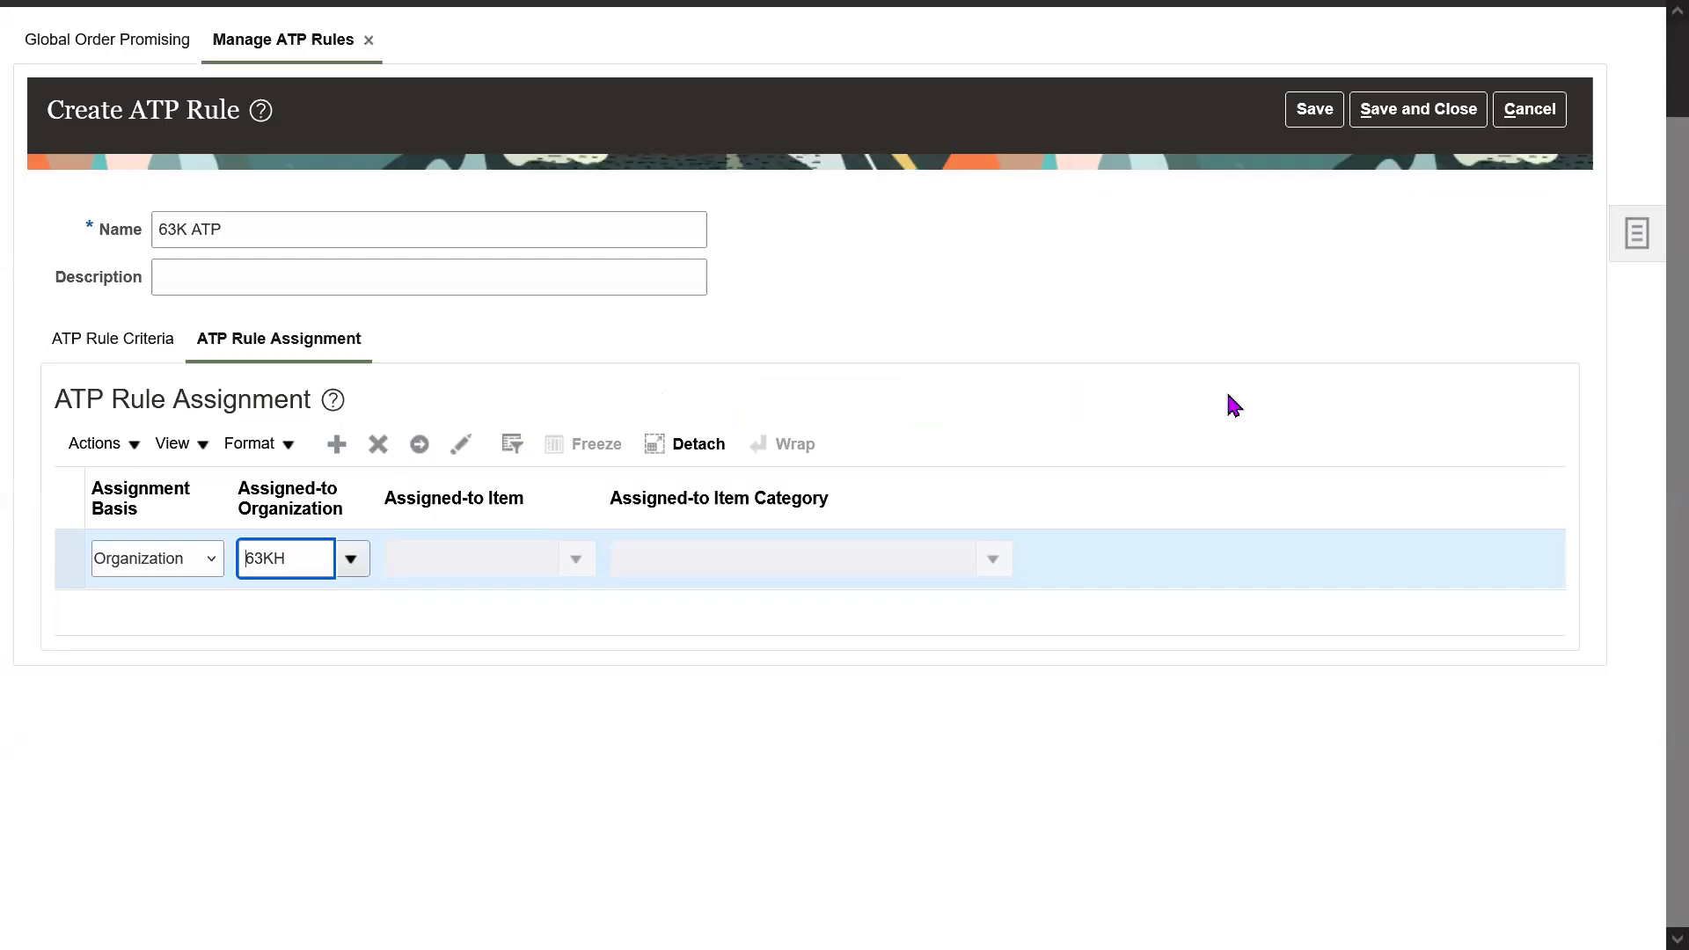
- Save the ATP rule, review its criteria and assignment, and close both the rule and the ATP rules page
{"action": "left_click", "coordinate": [1320, 119]}
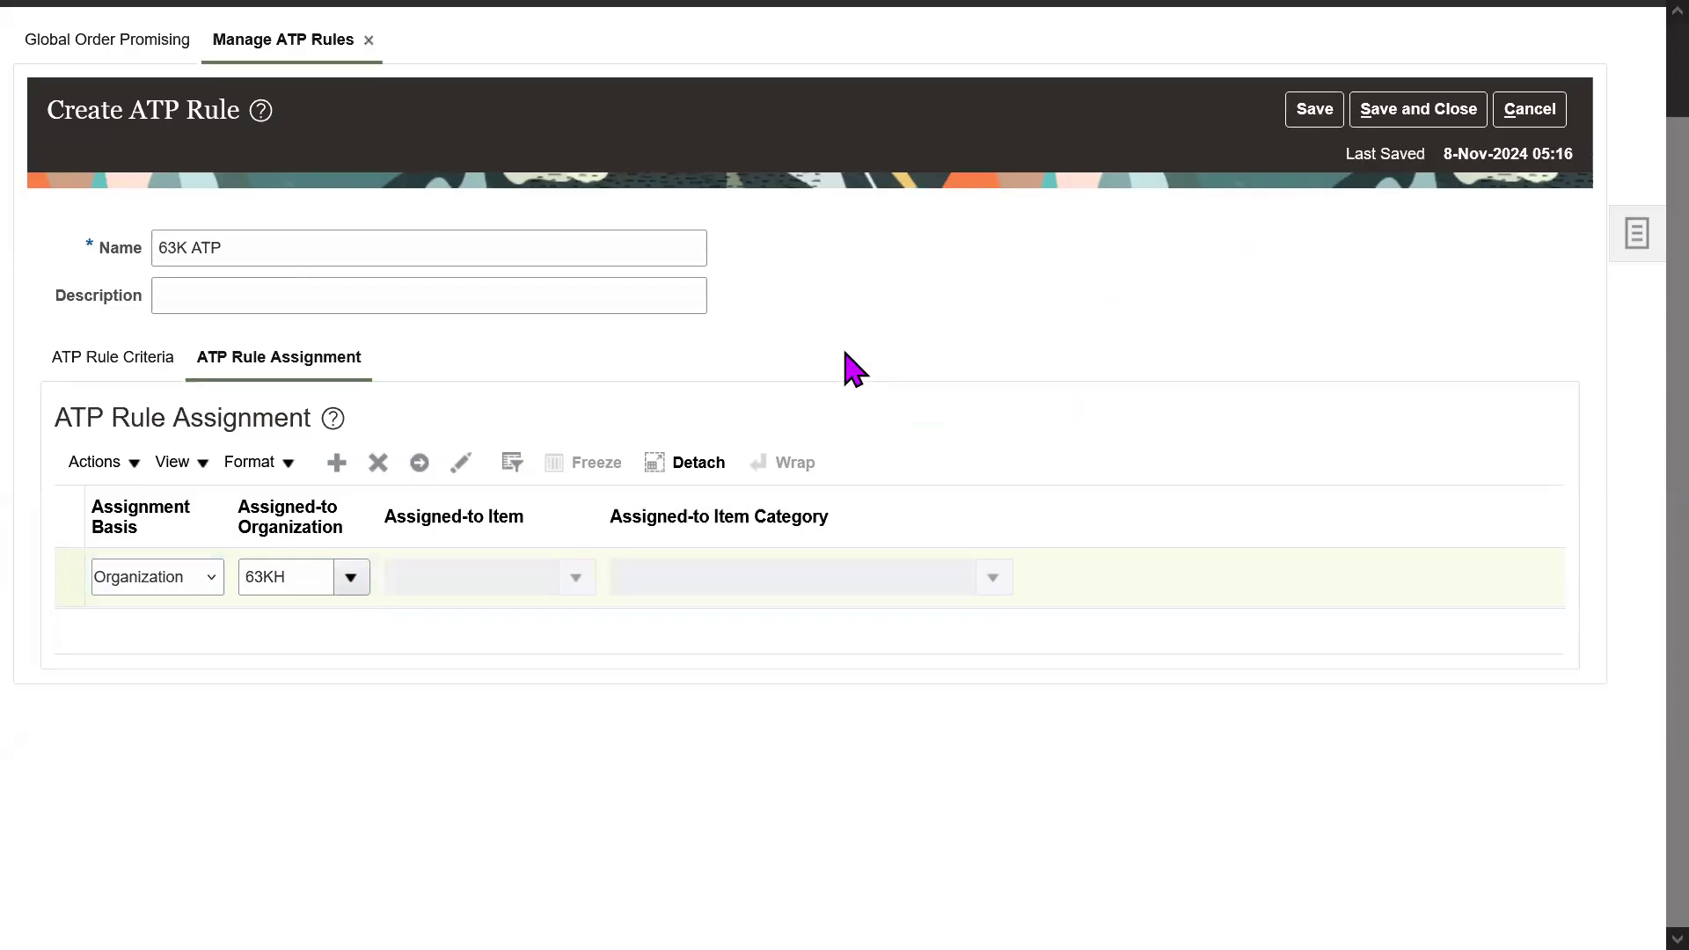
{"action": "left_click", "coordinate": [134, 362]}
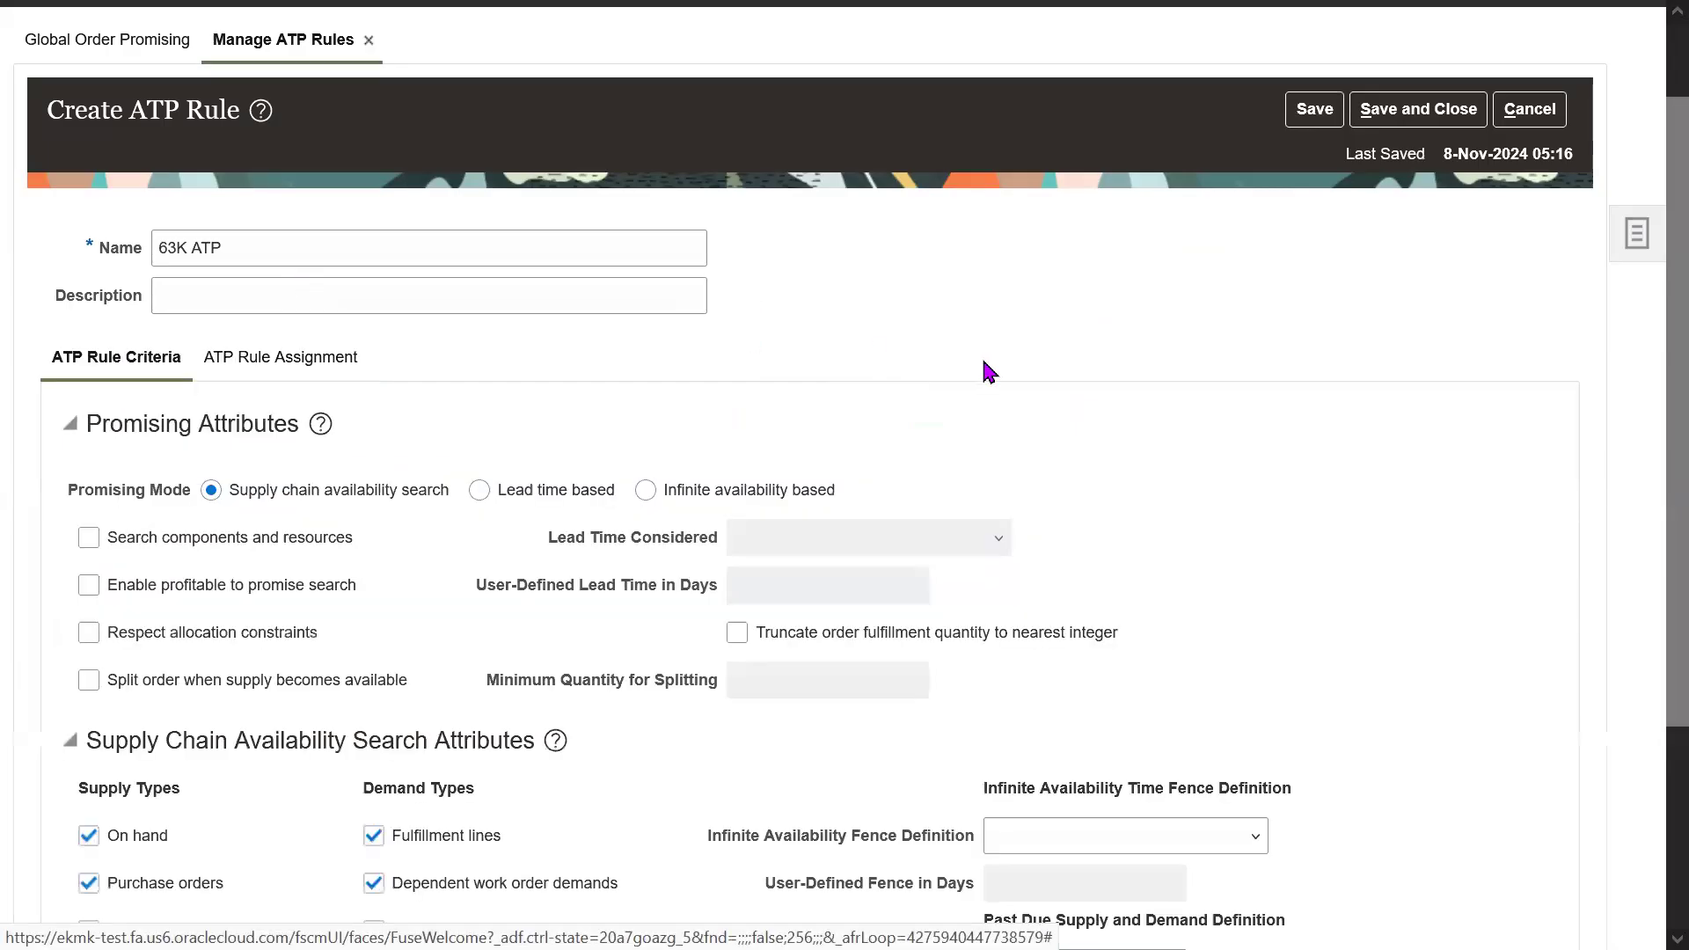
{"action": "left_click", "coordinate": [335, 364]}
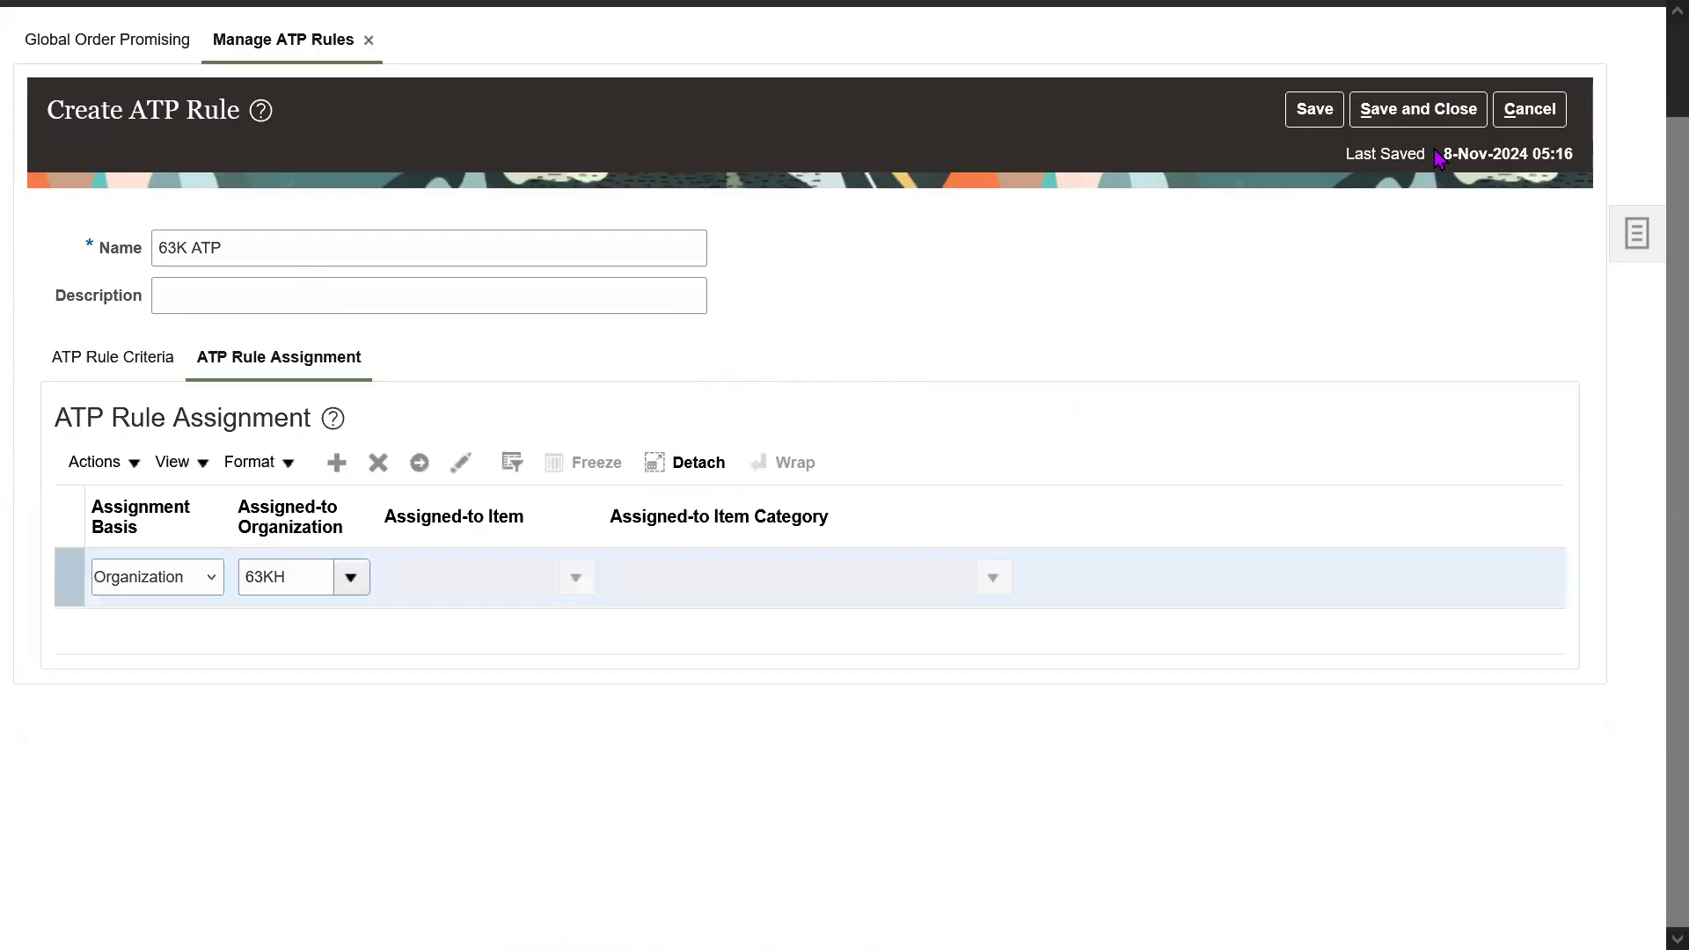
{"action": "left_click", "coordinate": [1418, 108]}
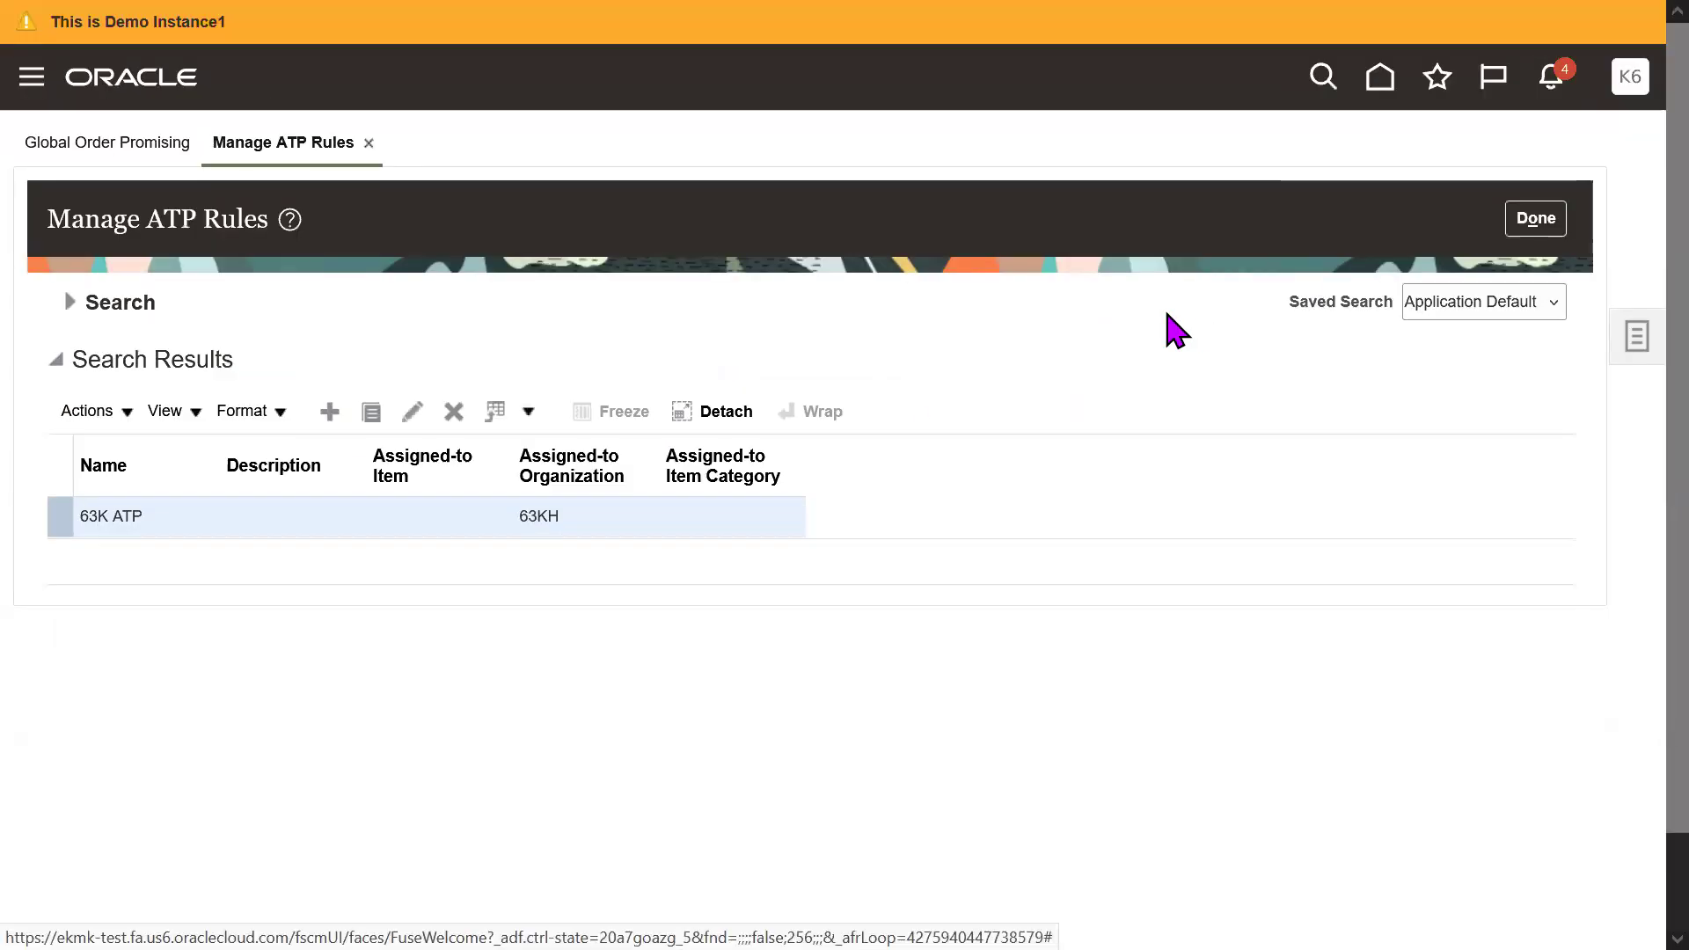
{"action": "left_click", "coordinate": [1541, 225]}
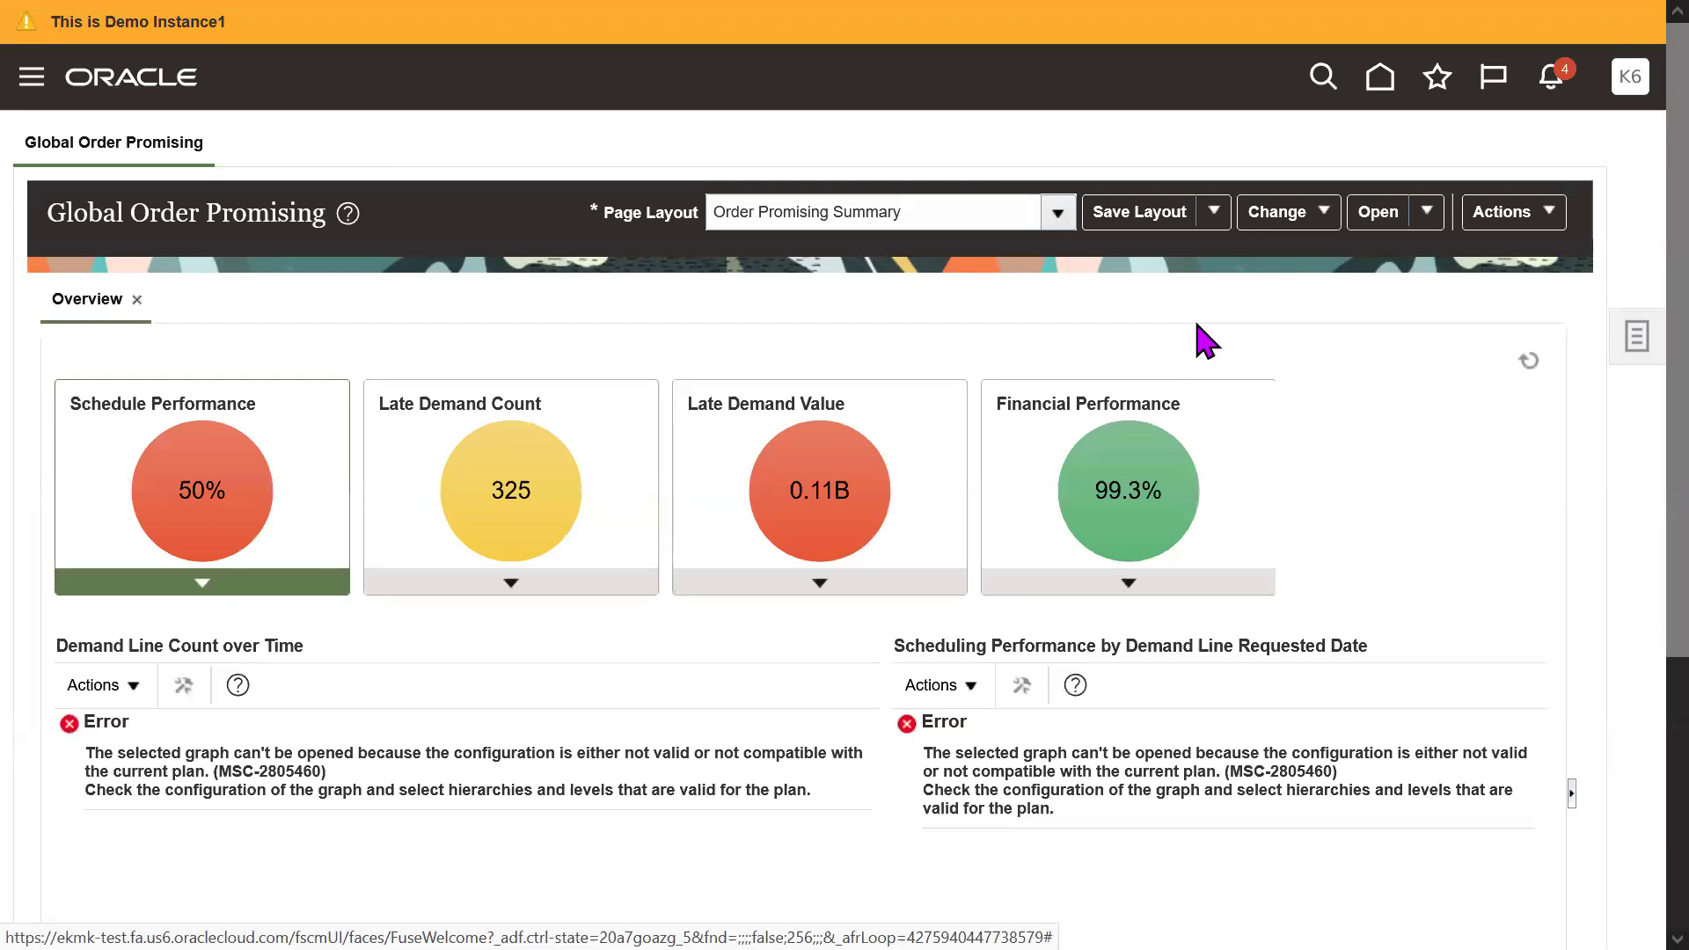
- Find the text document "63 batch" on the computer and open it in Notepad
{"action": "key", "text": "super"}
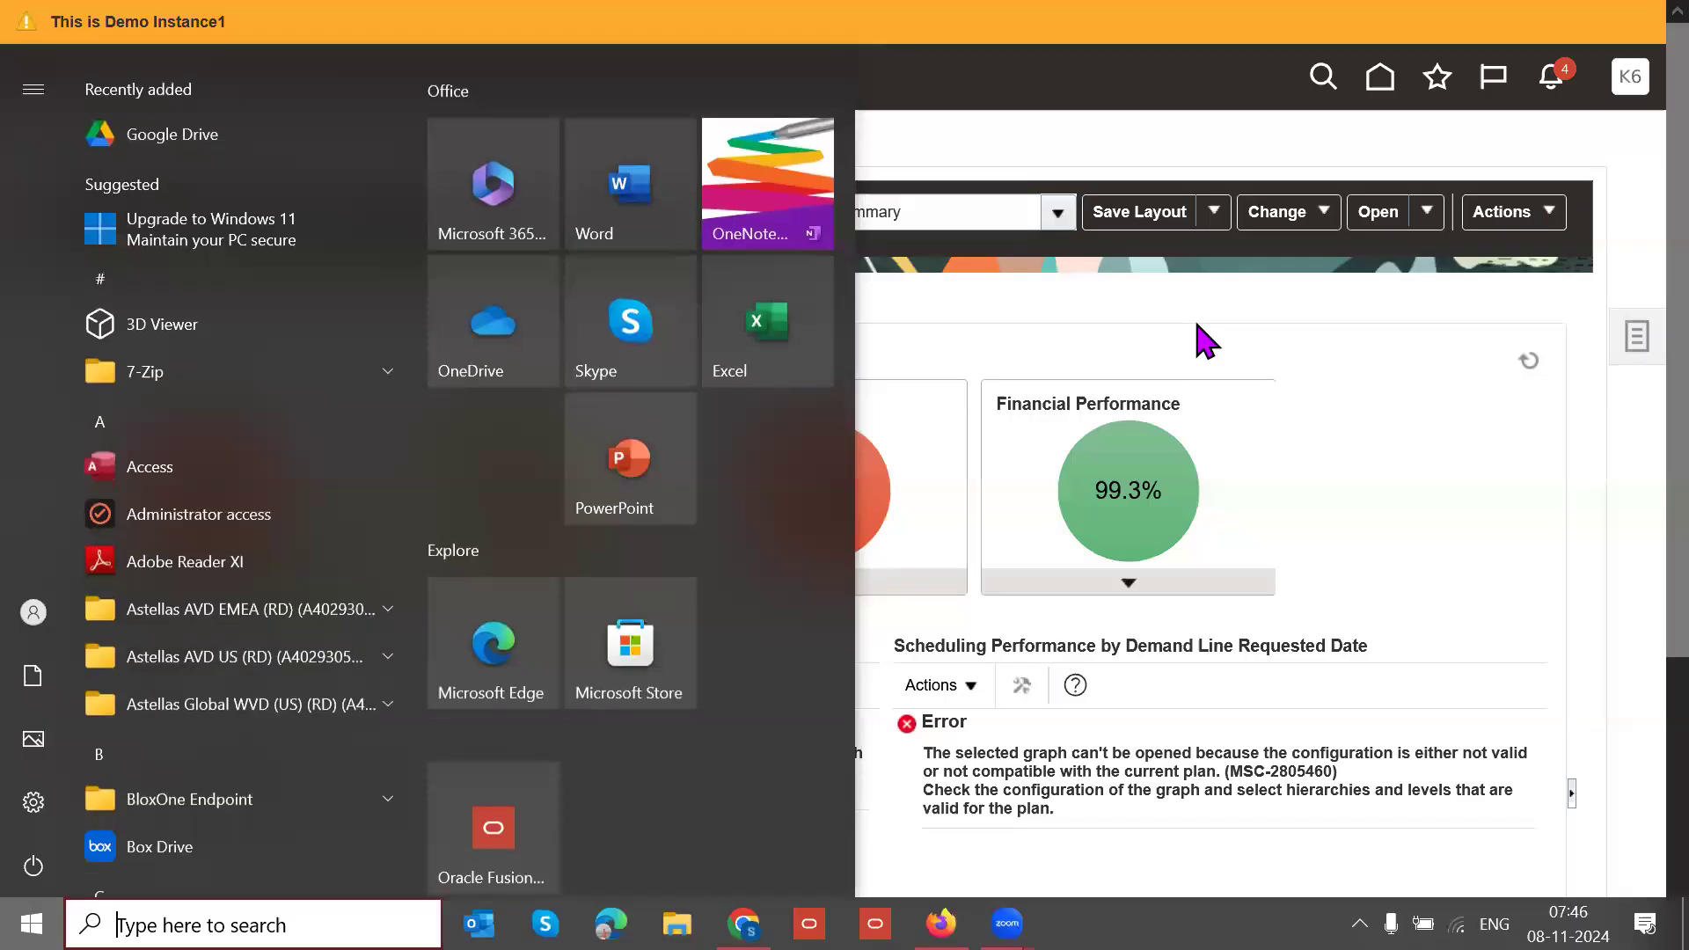
{"action": "type", "text": "63"}
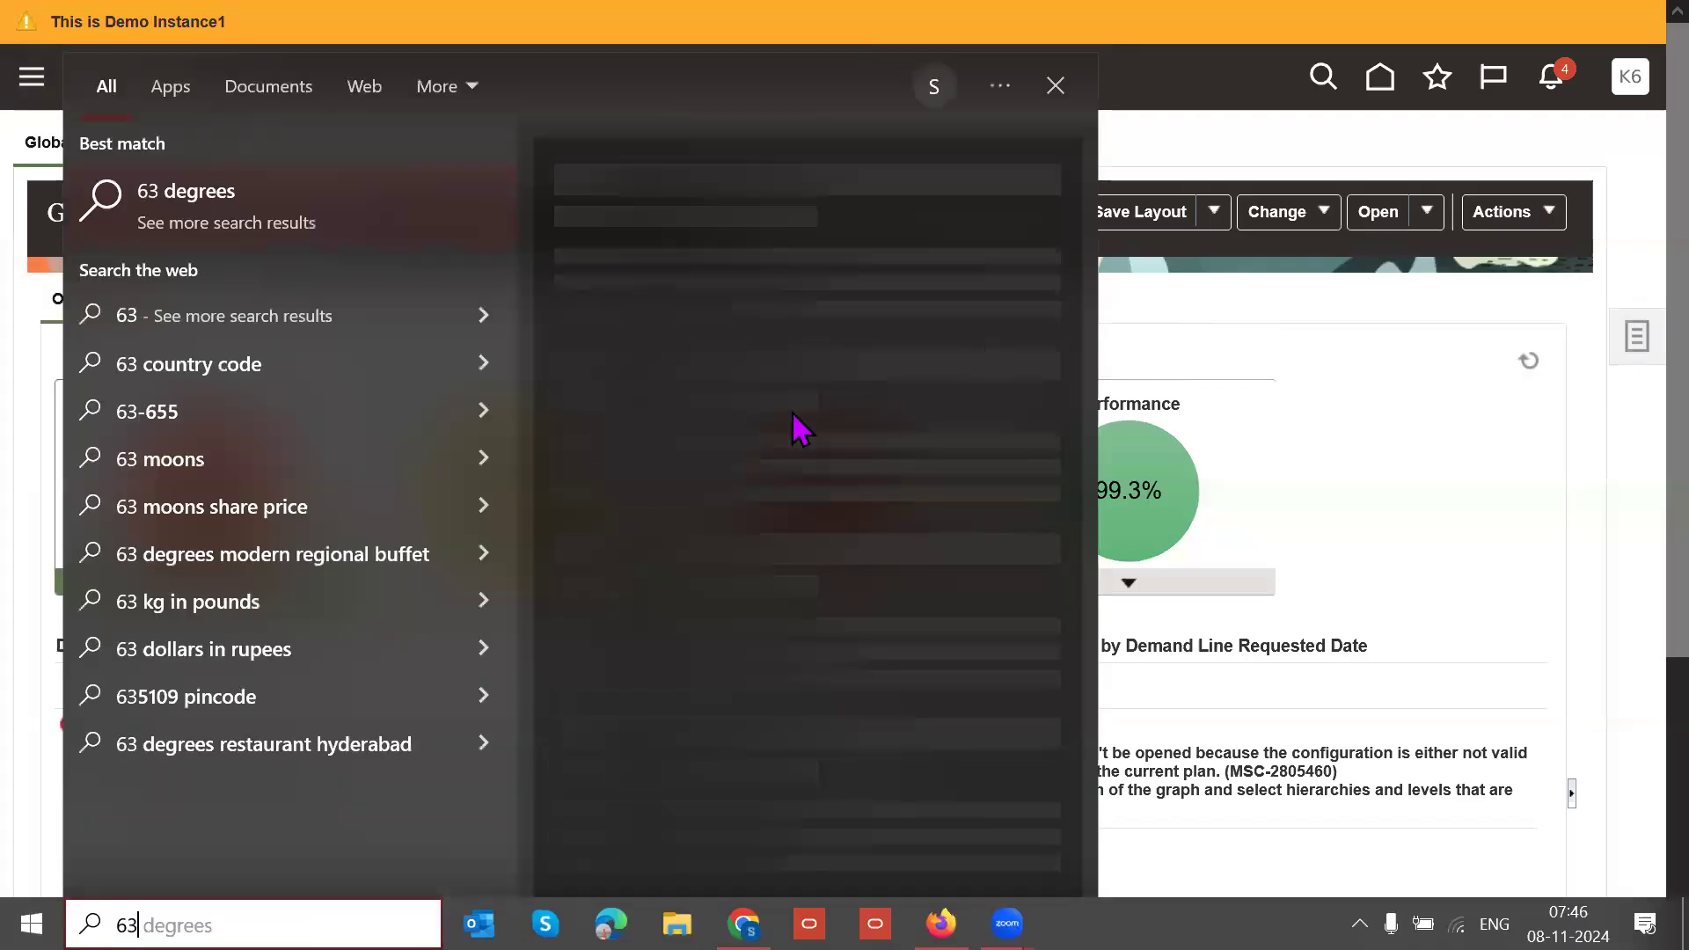
{"action": "type", "text": " batch"}
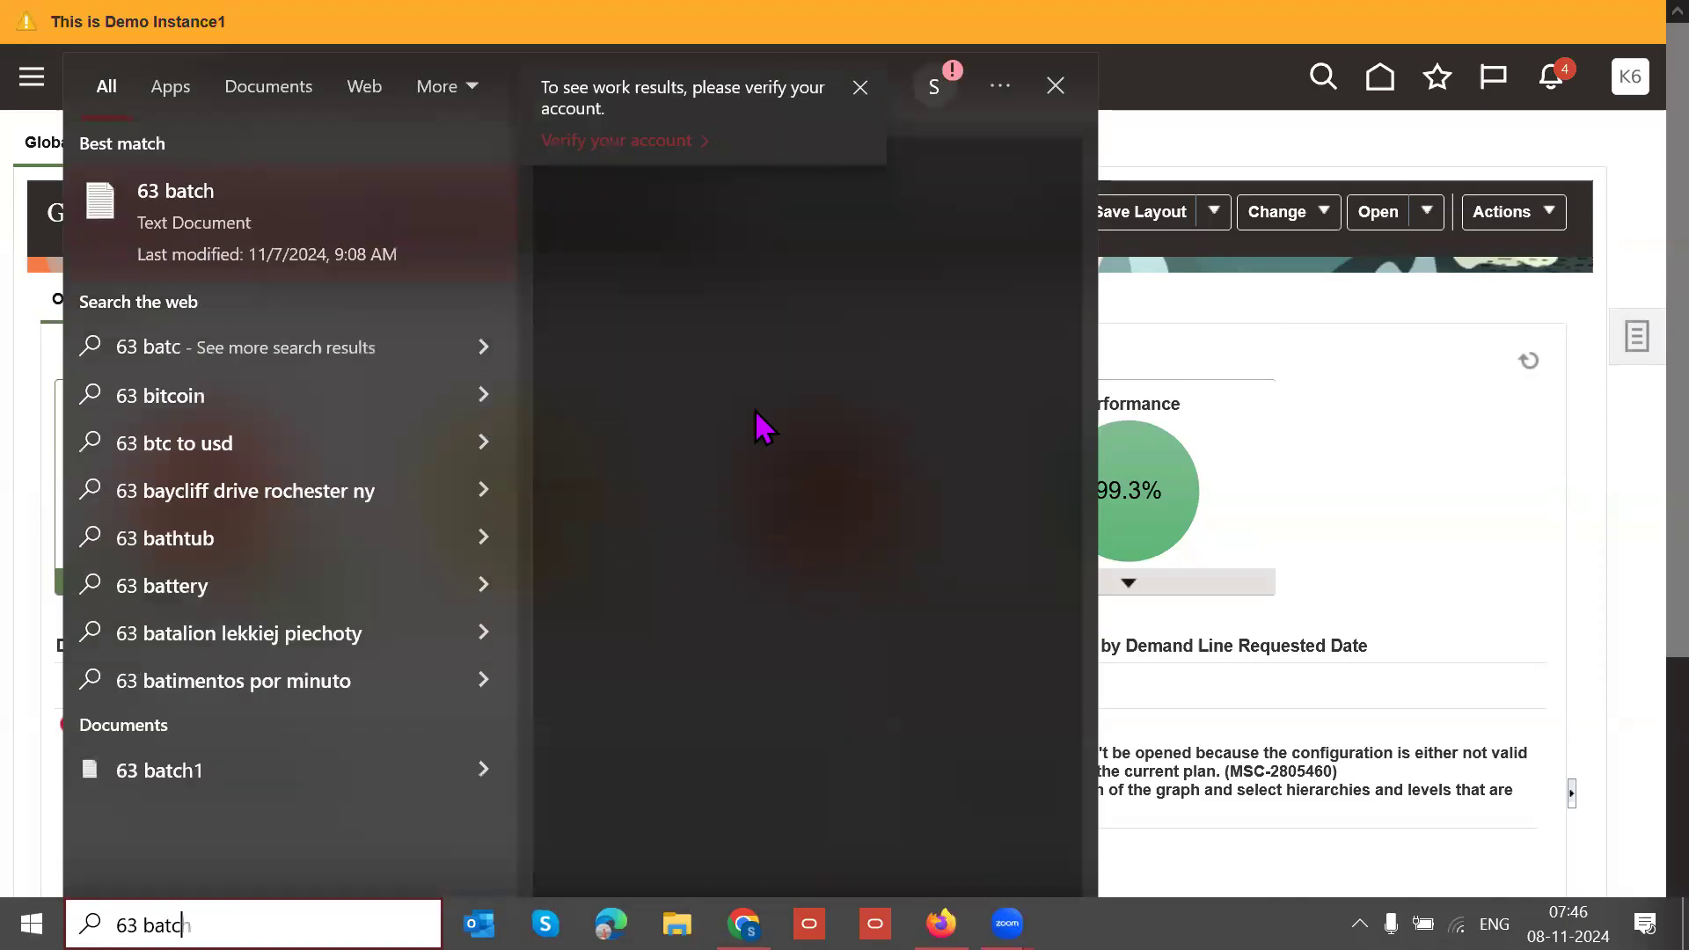
{"action": "left_click", "coordinate": [264, 253]}
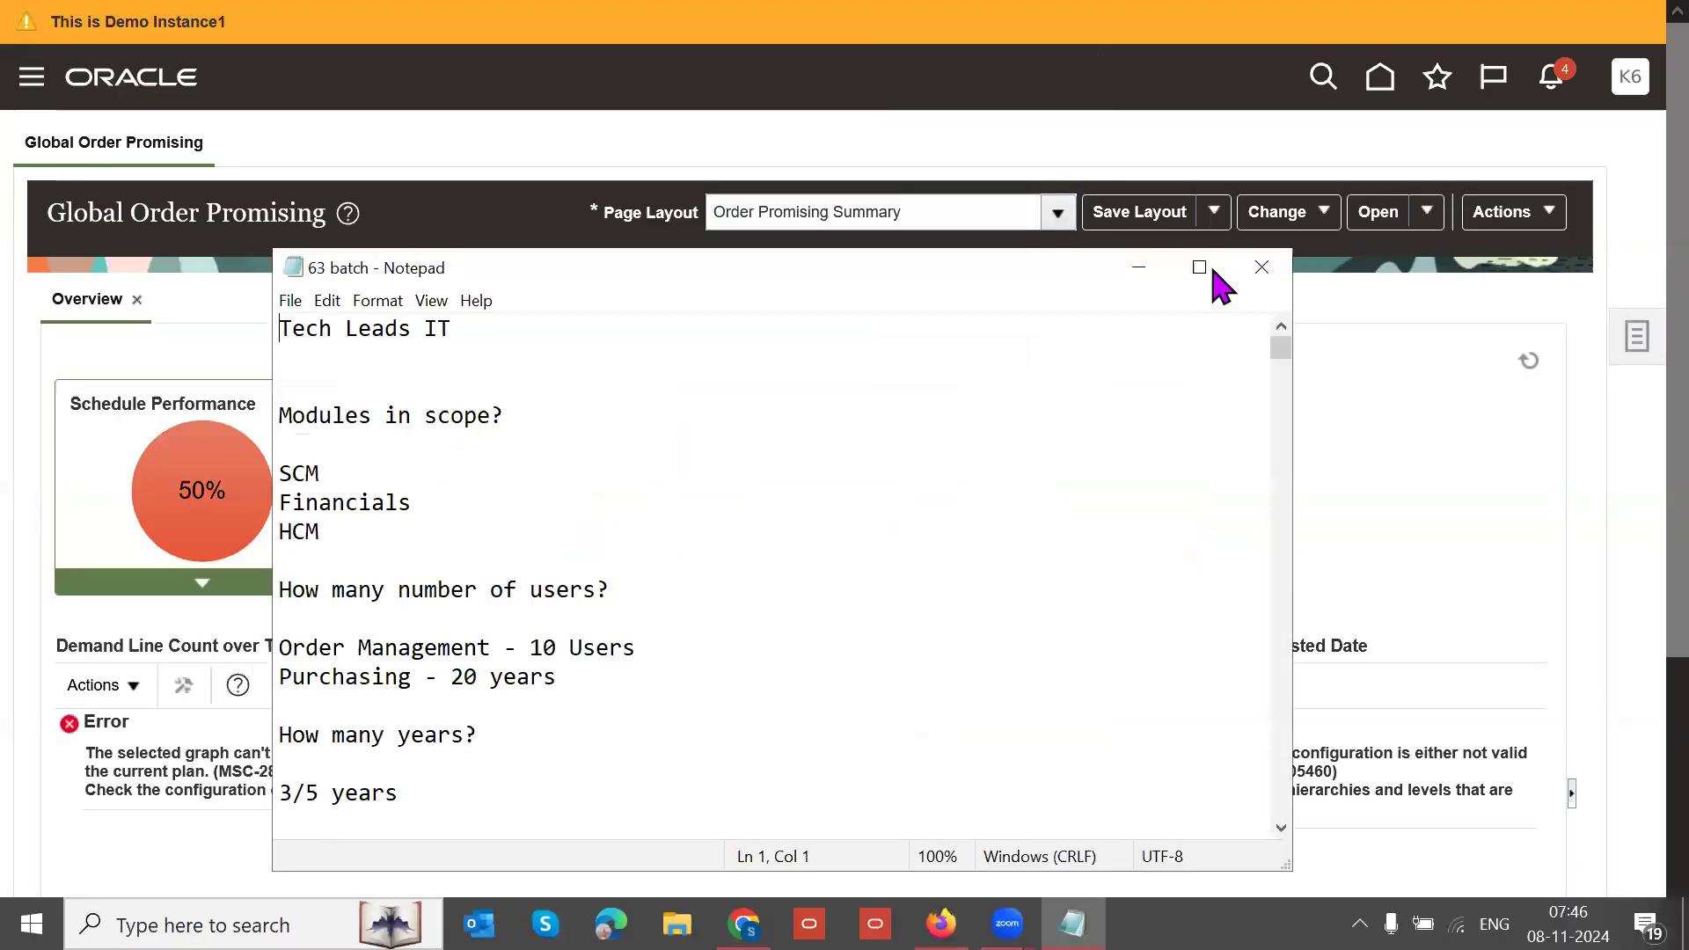
- Look through the maximized 63 batch notes to the sourcing rule line and highlight its definition
{"action": "left_click", "coordinate": [1206, 266]}
{"action": "scroll", "coordinate": [1654, 112], "scroll_direction": "down", "scroll_amount": 20}
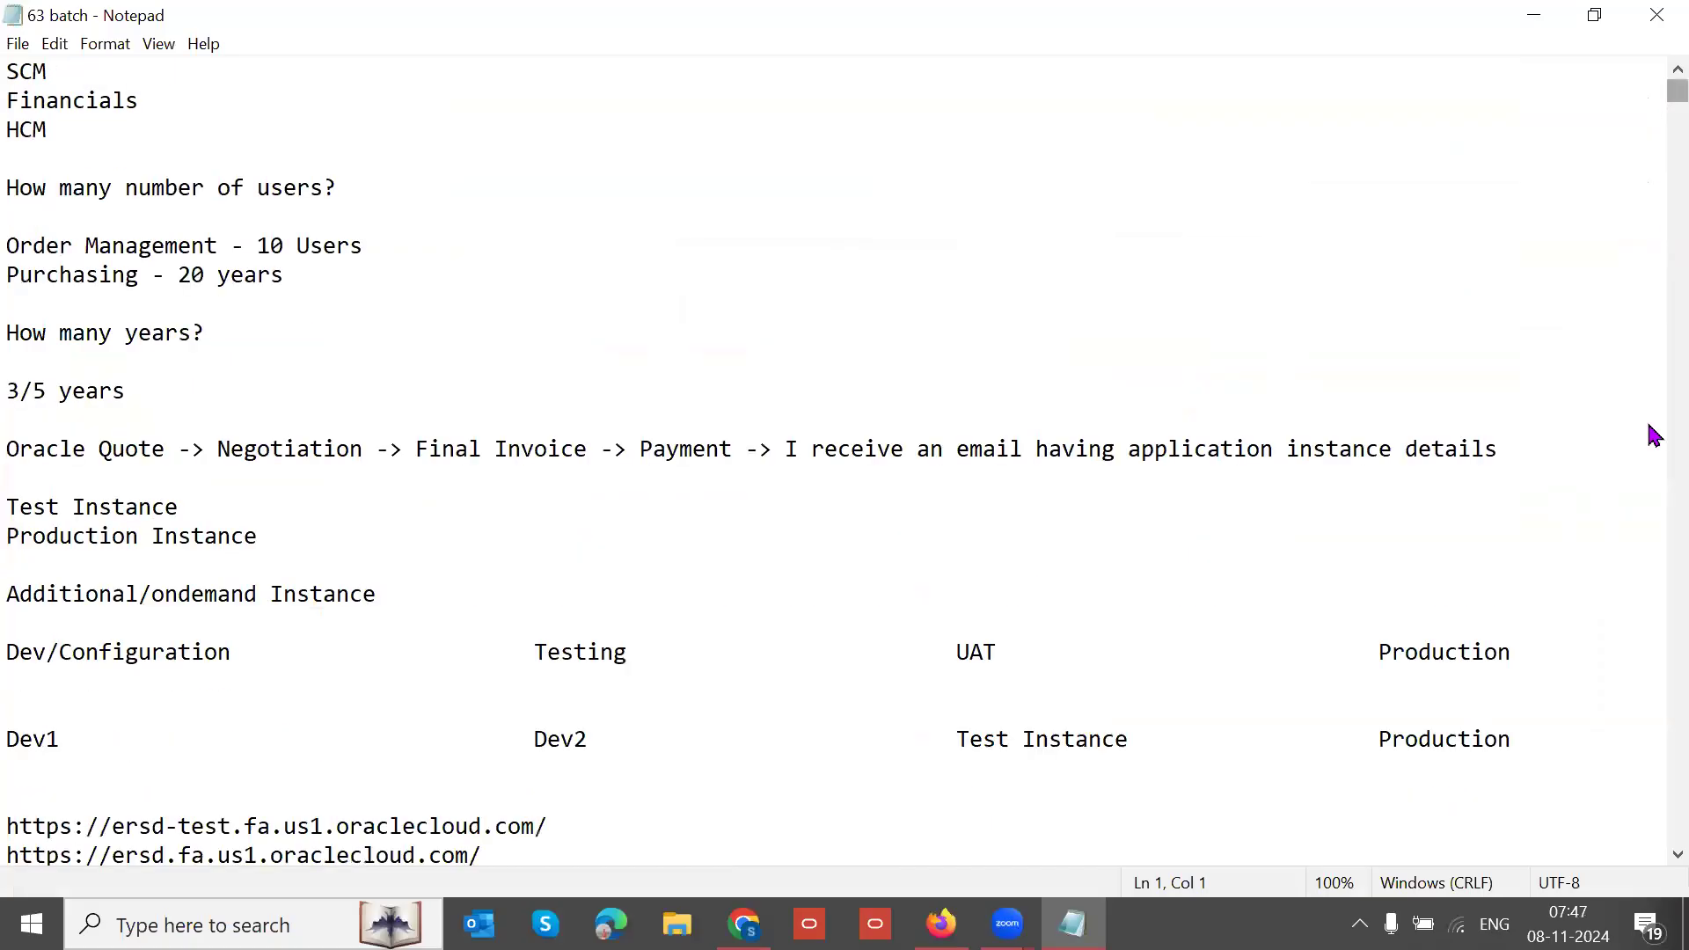
{"action": "scroll", "coordinate": [1652, 669], "scroll_direction": "down", "scroll_amount": 20}
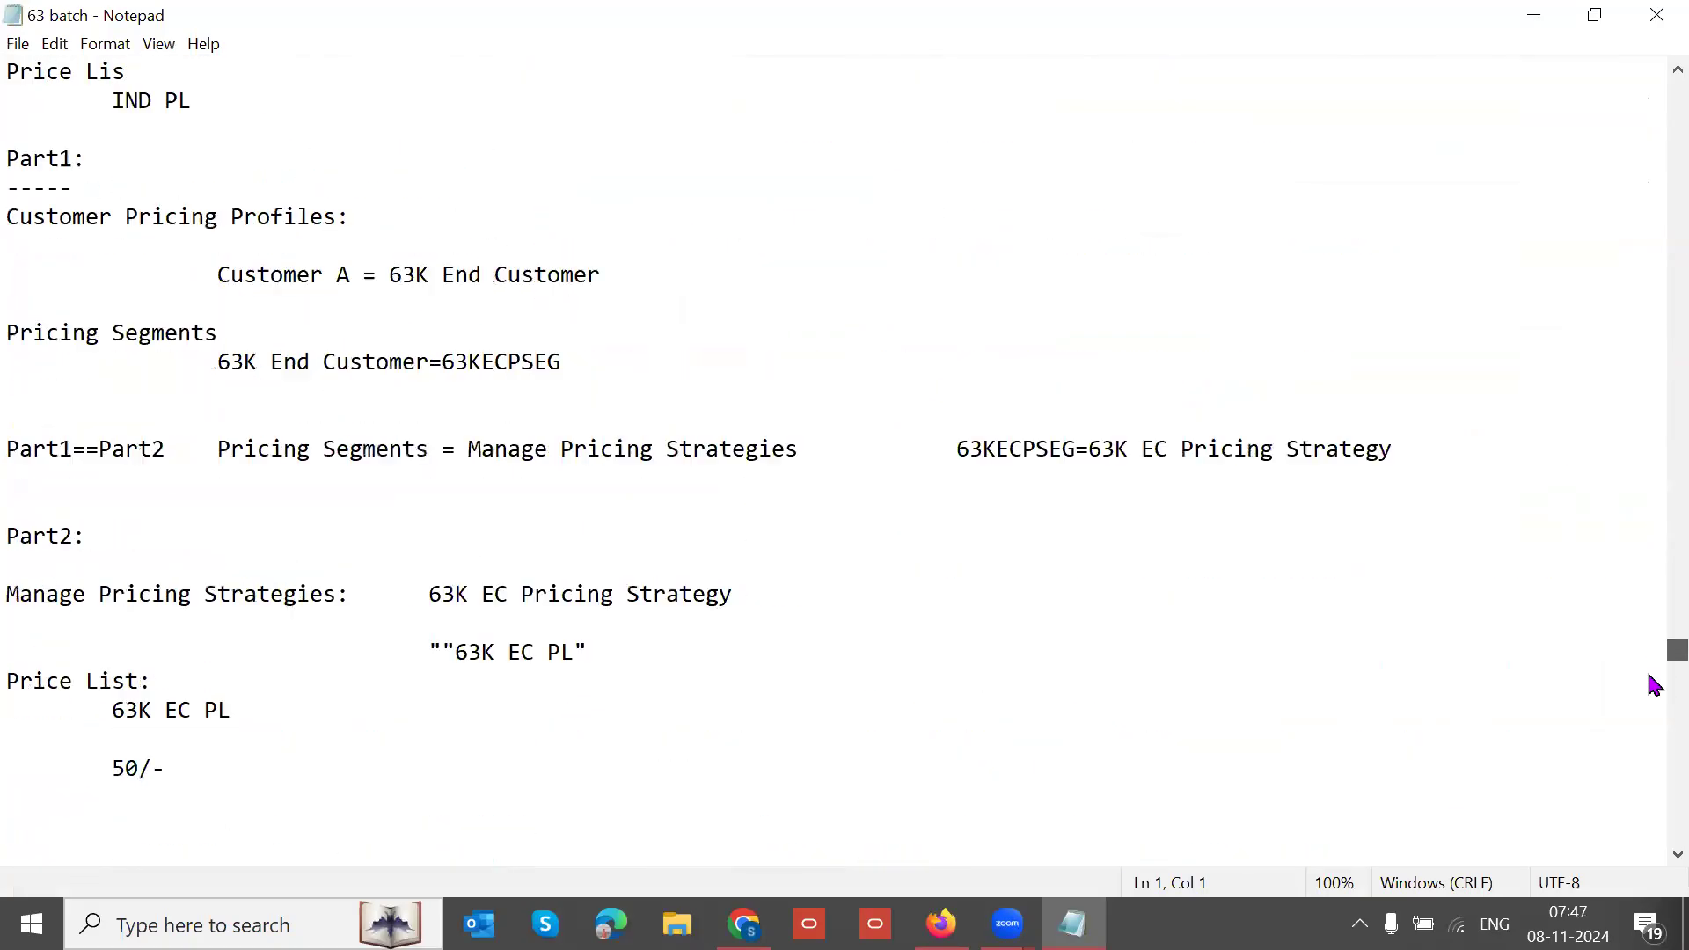
{"action": "scroll", "coordinate": [1654, 691], "scroll_direction": "up", "scroll_amount": 5}
{"action": "scroll", "coordinate": [1654, 695], "scroll_direction": "down", "scroll_amount": 6}
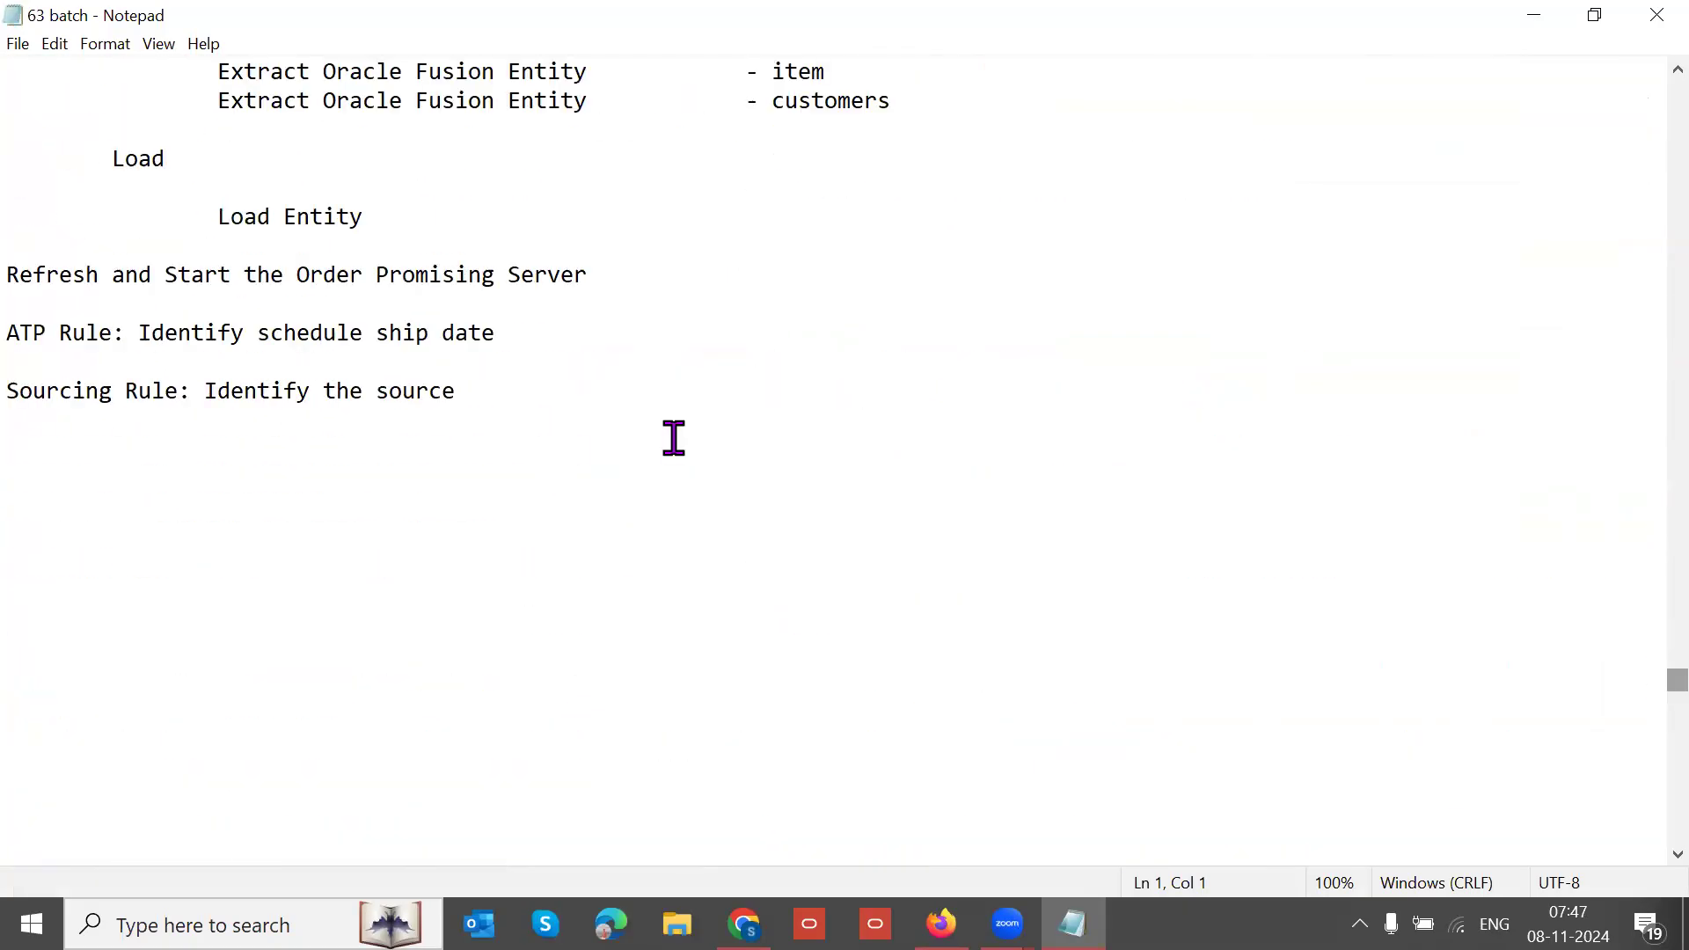
{"action": "left_click_drag", "start_coordinate": [11, 391], "coordinate": [400, 416]}
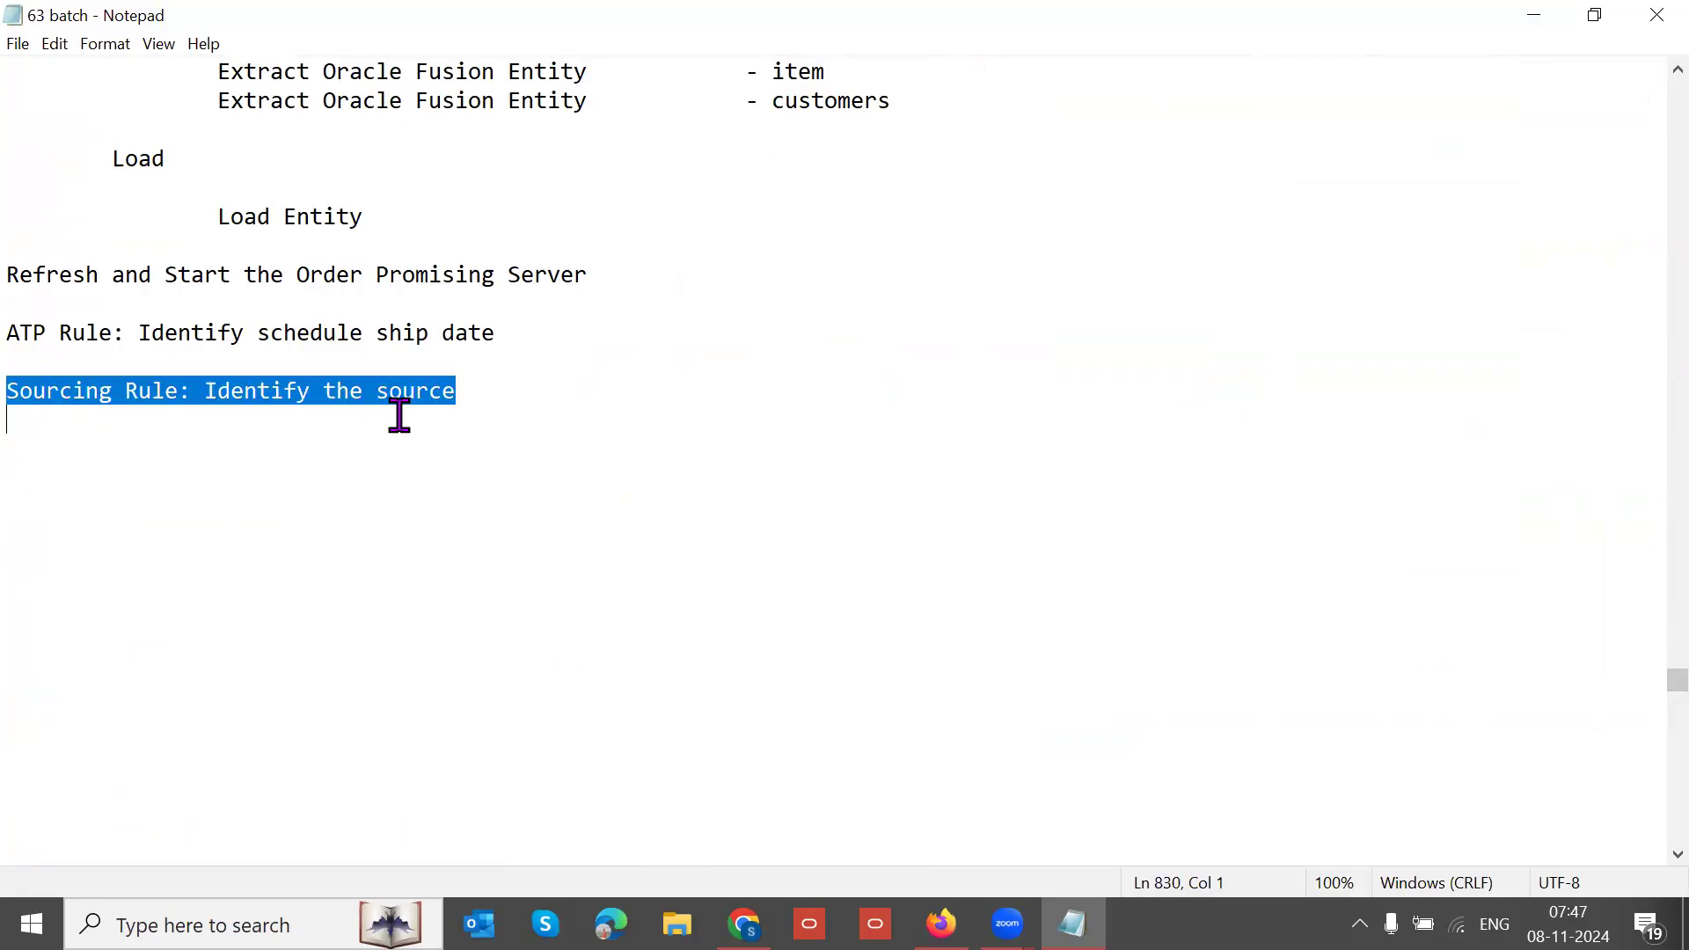
{"action": "left_click", "coordinate": [630, 400]}
{"action": "left_click_drag", "start_coordinate": [217, 392], "coordinate": [762, 404]}
{"action": "left_click", "coordinate": [761, 405]}
- Switch back to Oracle Fusion, open Manage Sourcing Rules and start a new sourcing rule named 63K Ship From
{"action": "key", "text": "alt+Tab"}
{"action": "left_click", "coordinate": [1638, 340]}
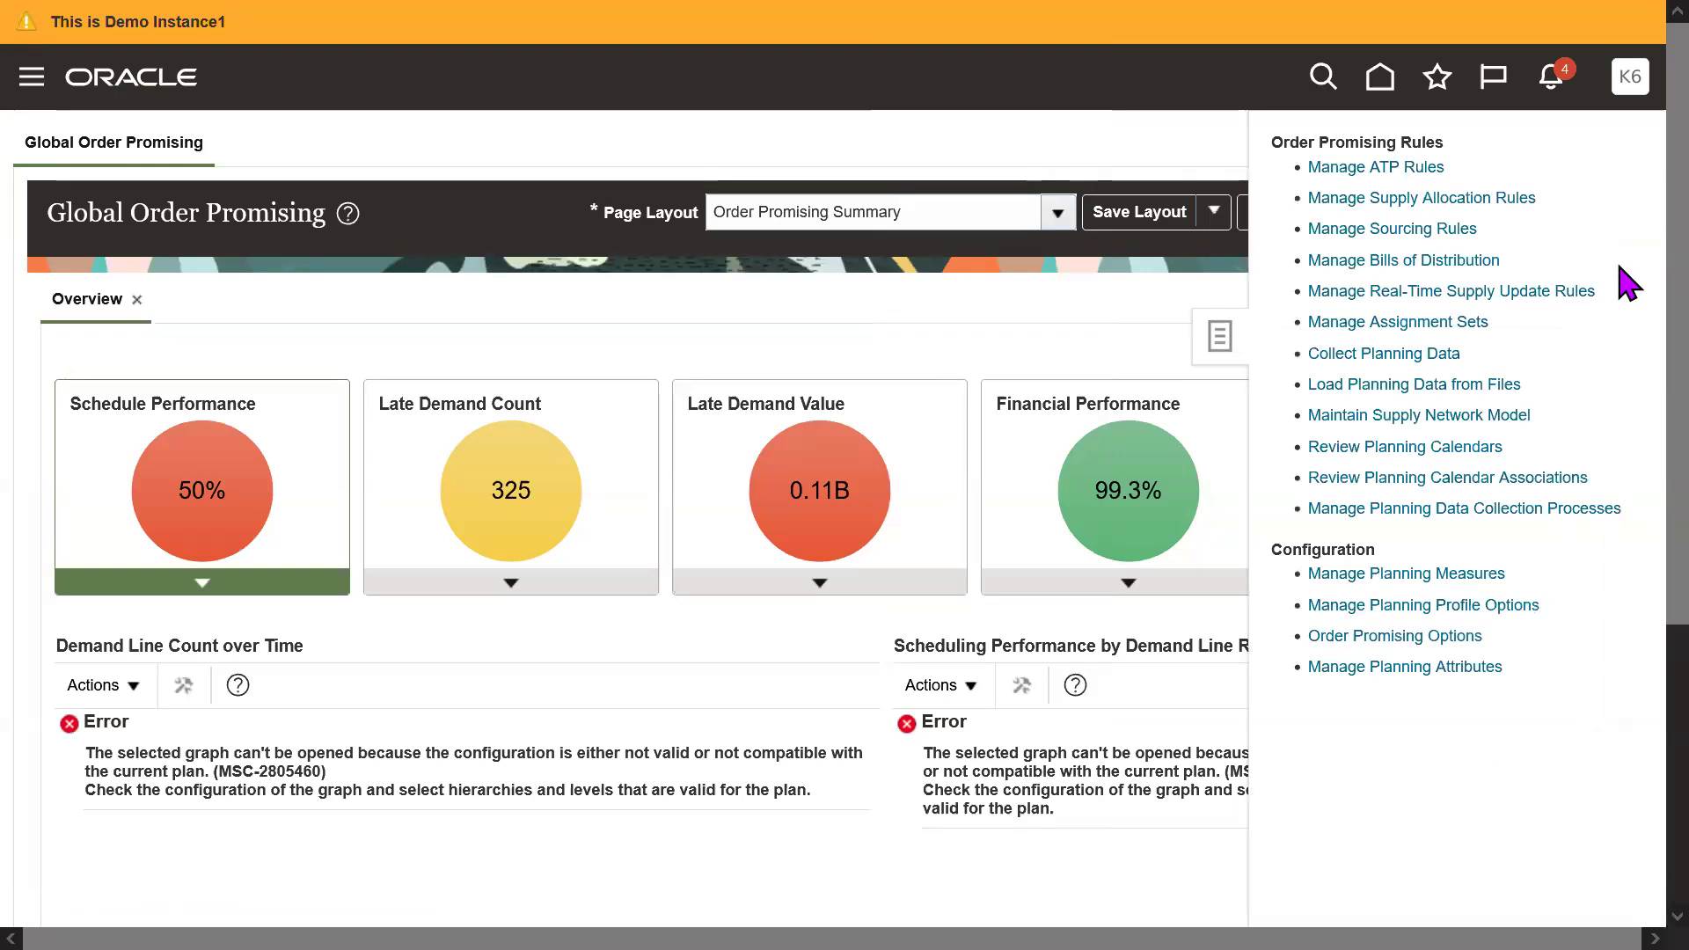
{"action": "left_click", "coordinate": [1434, 230]}
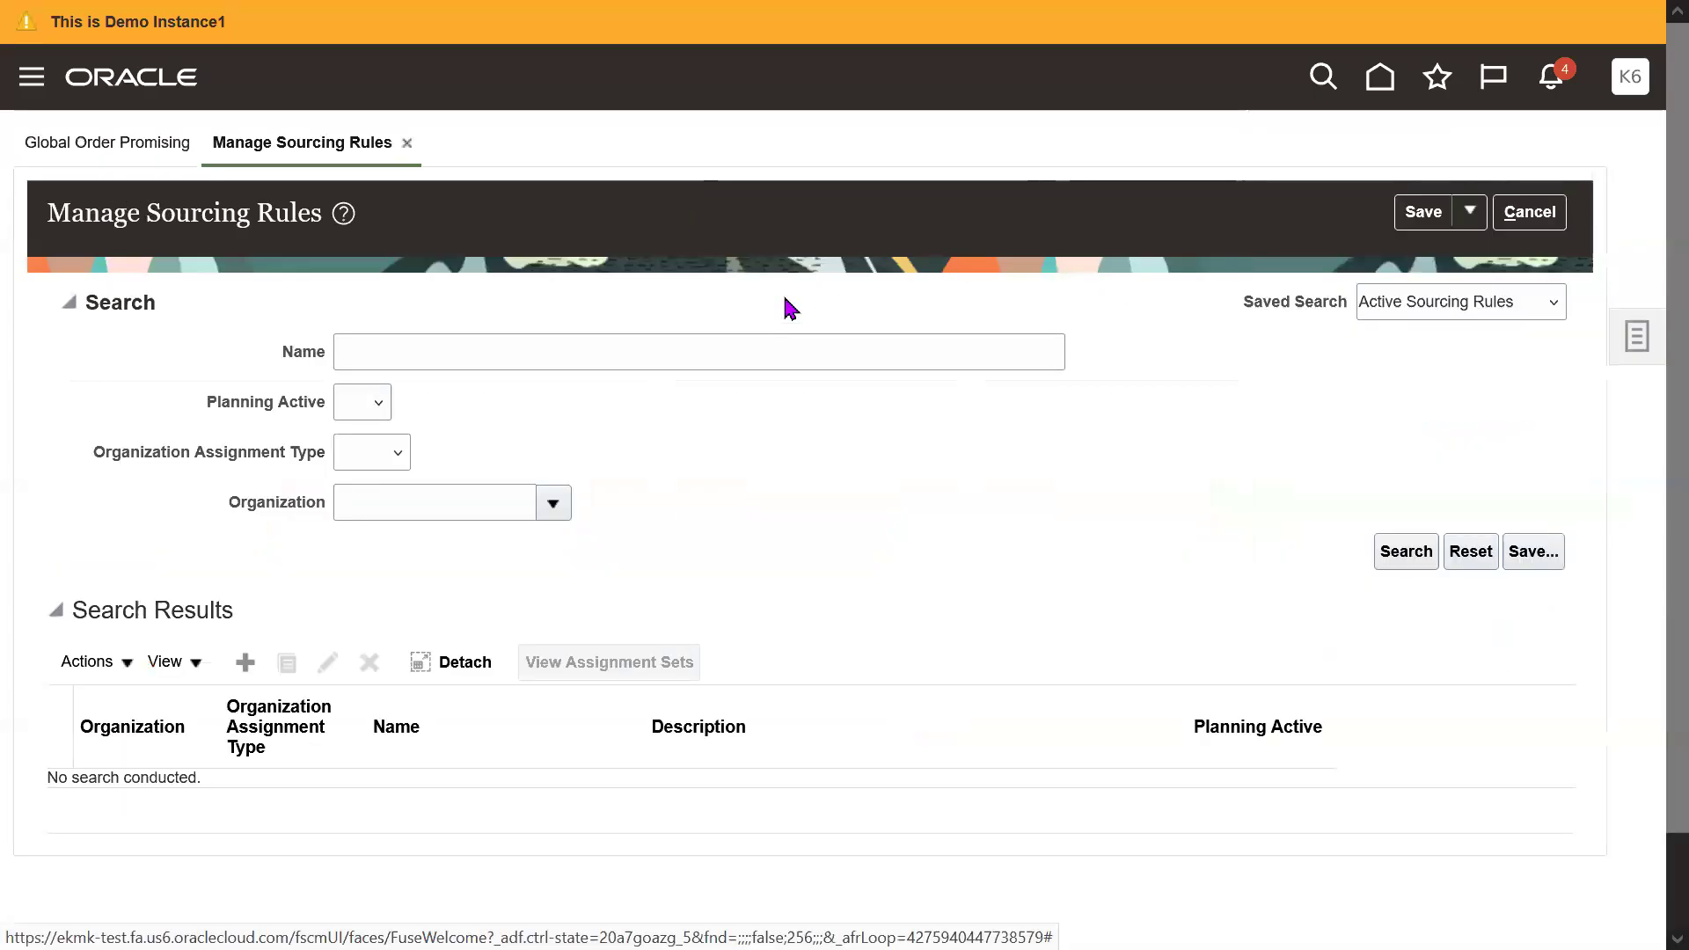
{"action": "left_click", "coordinate": [245, 663]}
{"action": "left_click", "coordinate": [529, 308]}
{"action": "type", "text": "63K Ship From"}
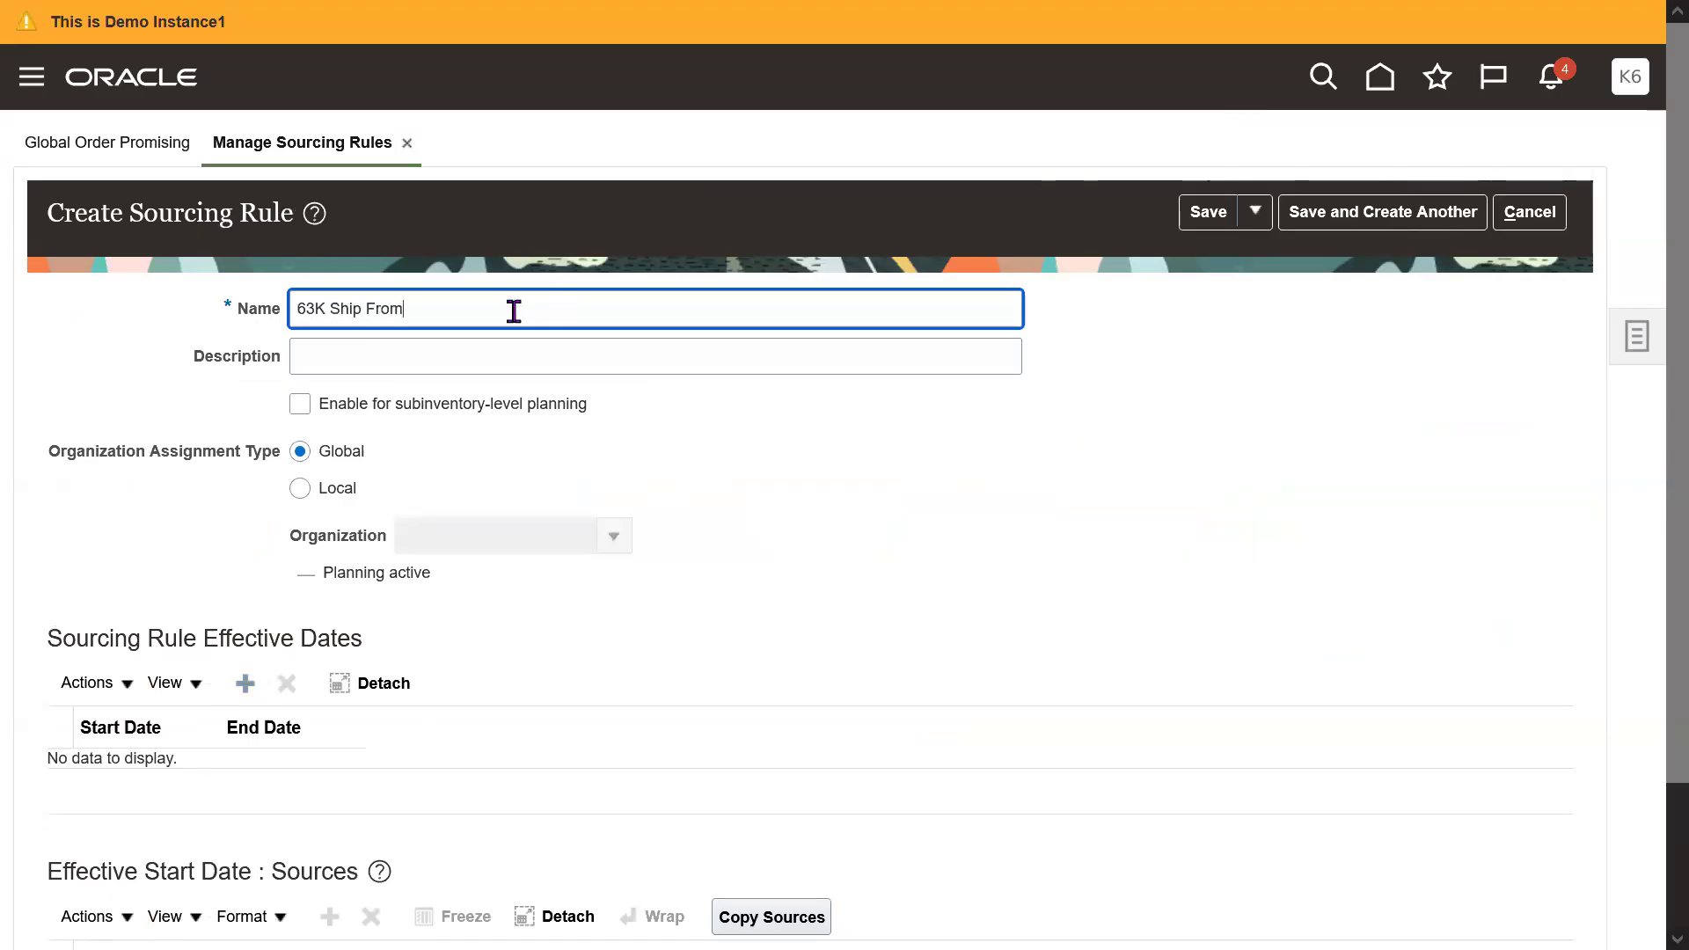
{"action": "key", "text": "ctrl+a"}
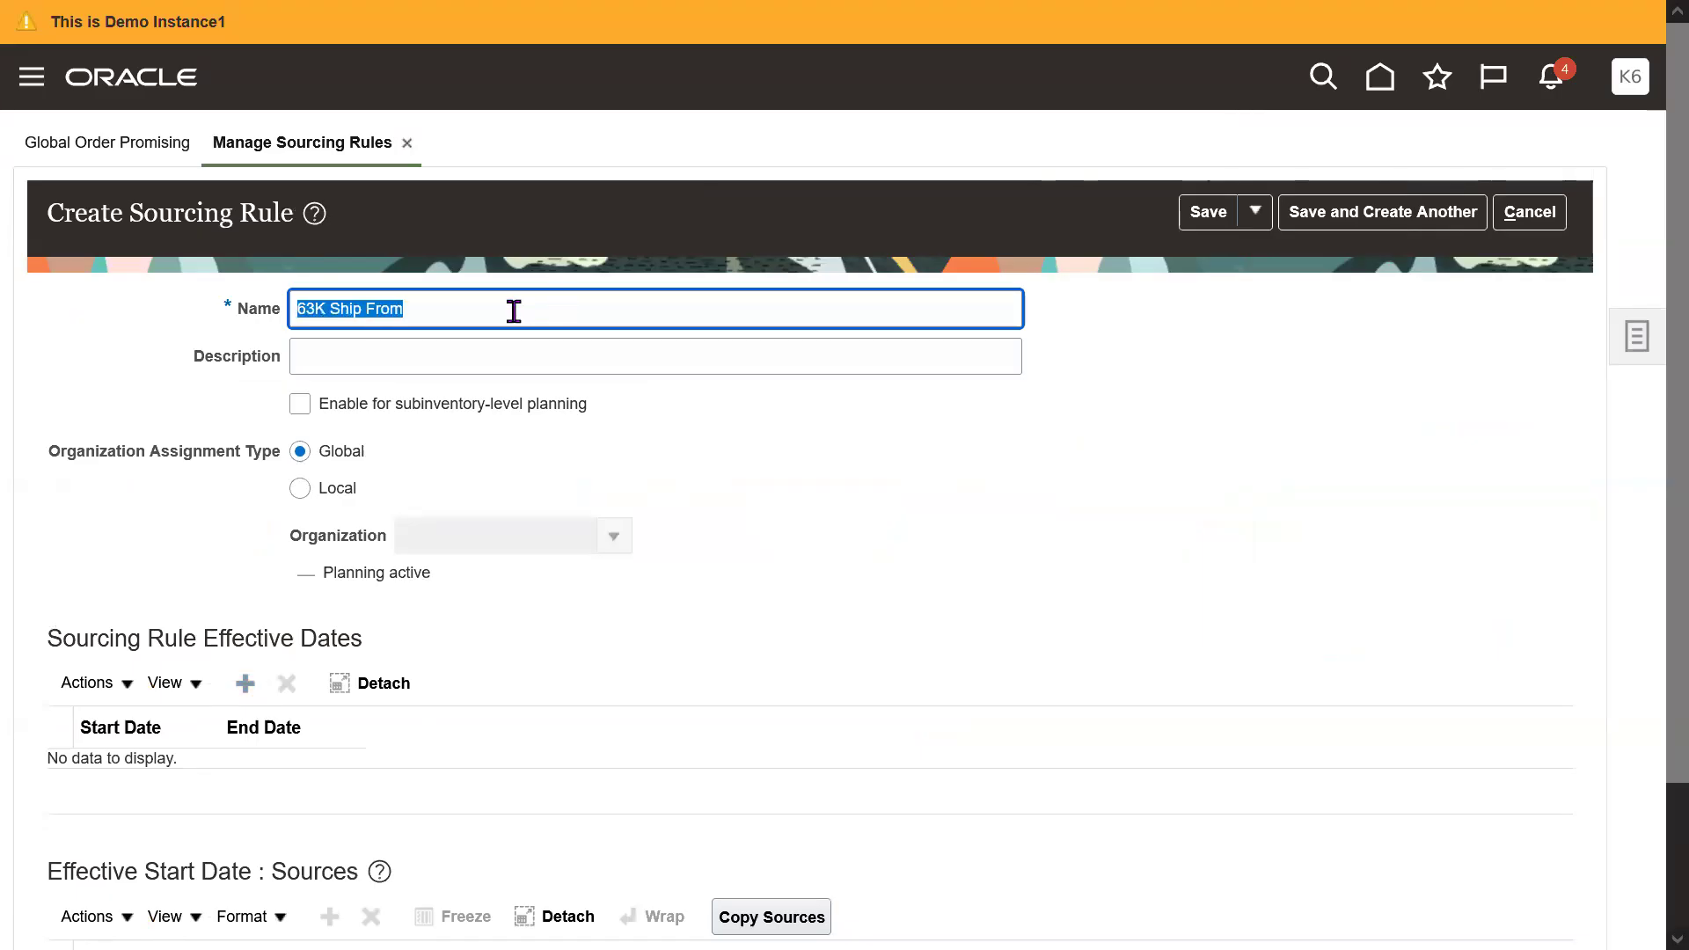
{"action": "left_click", "coordinate": [762, 410]}
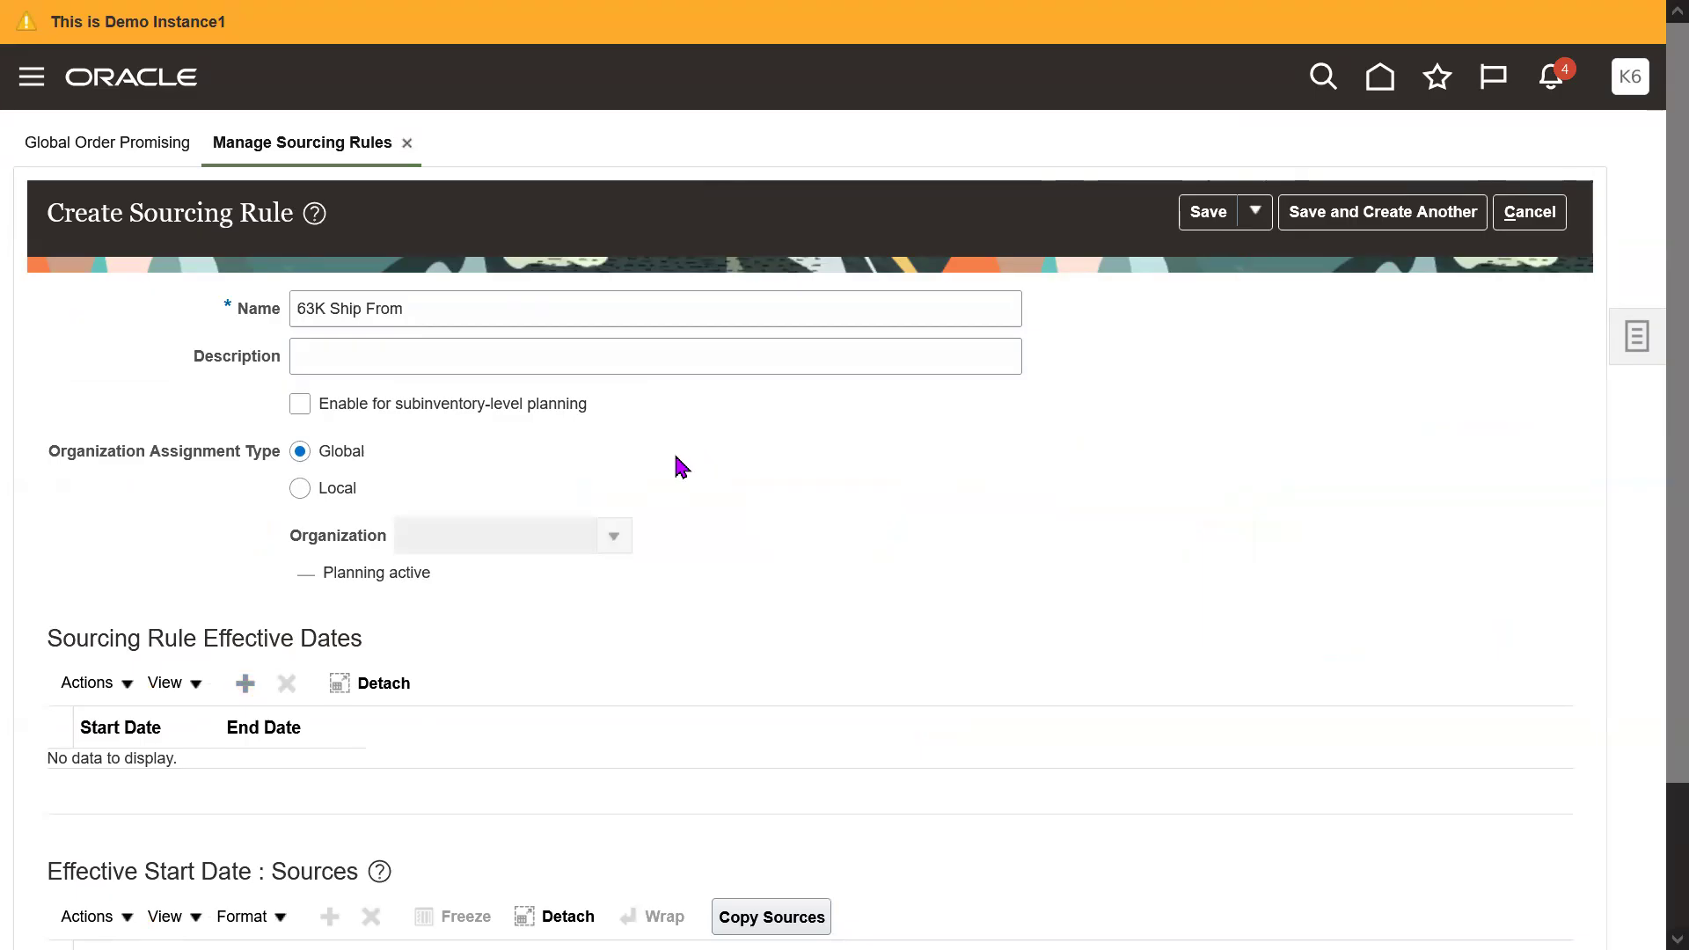
- Add an effective date row starting 8-Nov-2024 and give it a source of type Transfer from
{"action": "left_click", "coordinate": [246, 684]}
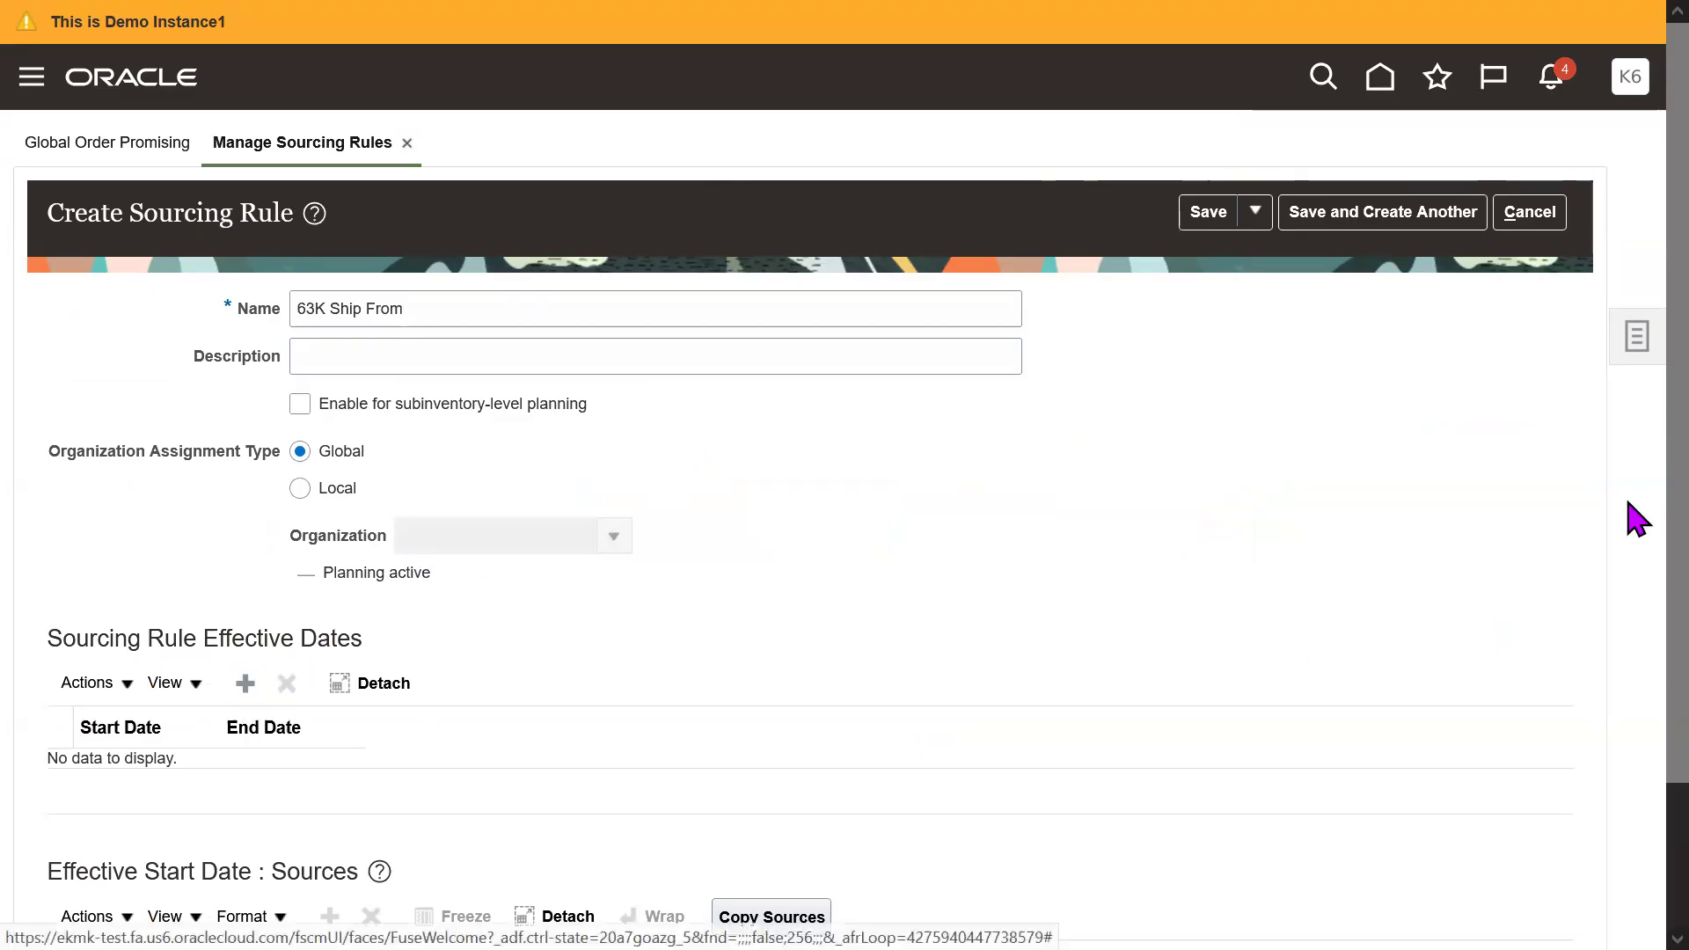
{"action": "scroll", "coordinate": [937, 739], "scroll_direction": "down", "scroll_amount": 1}
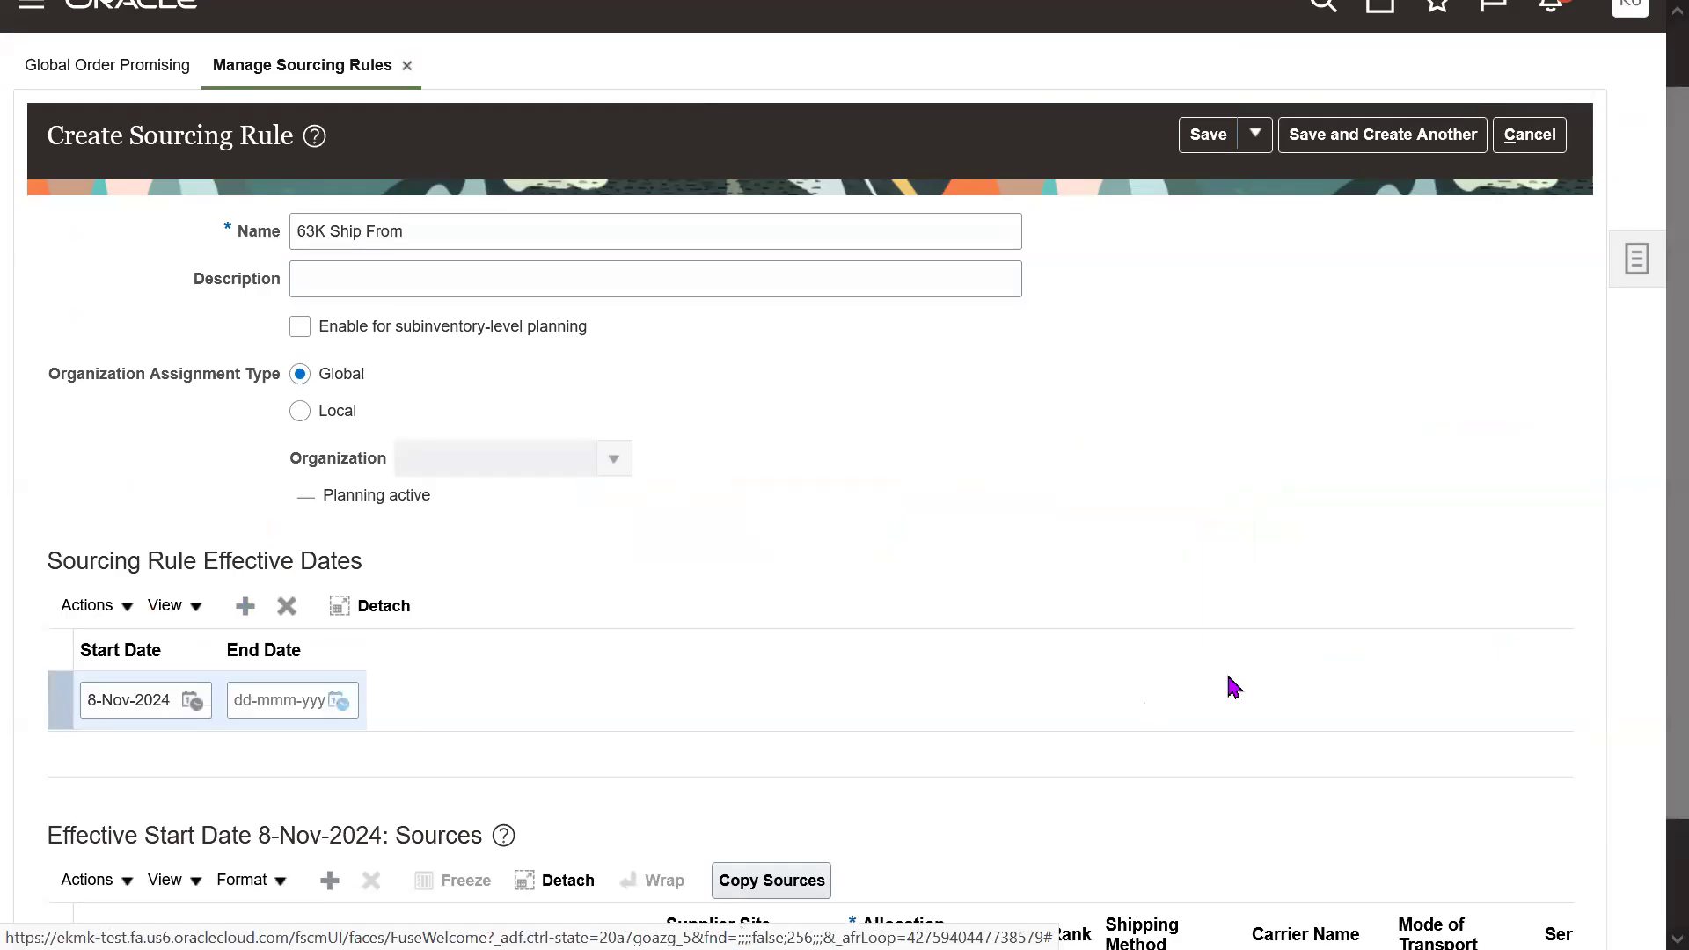
{"action": "scroll", "coordinate": [1654, 472], "scroll_direction": "down", "scroll_amount": 2}
{"action": "left_click", "coordinate": [331, 749]}
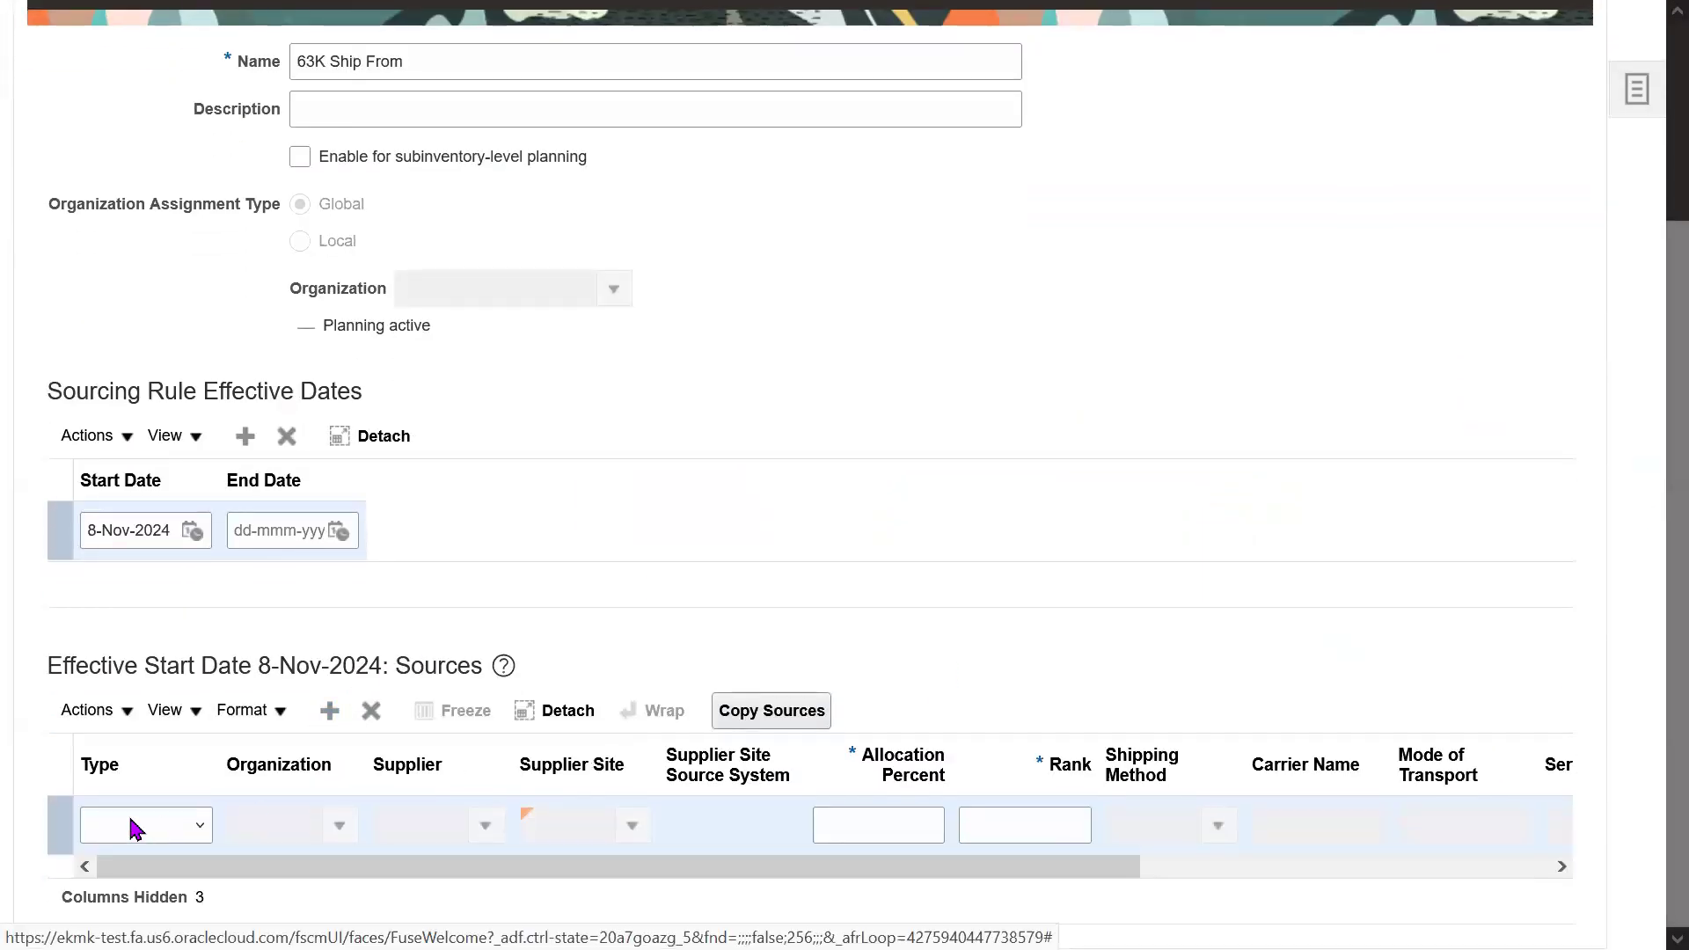
{"action": "left_click", "coordinate": [133, 827]}
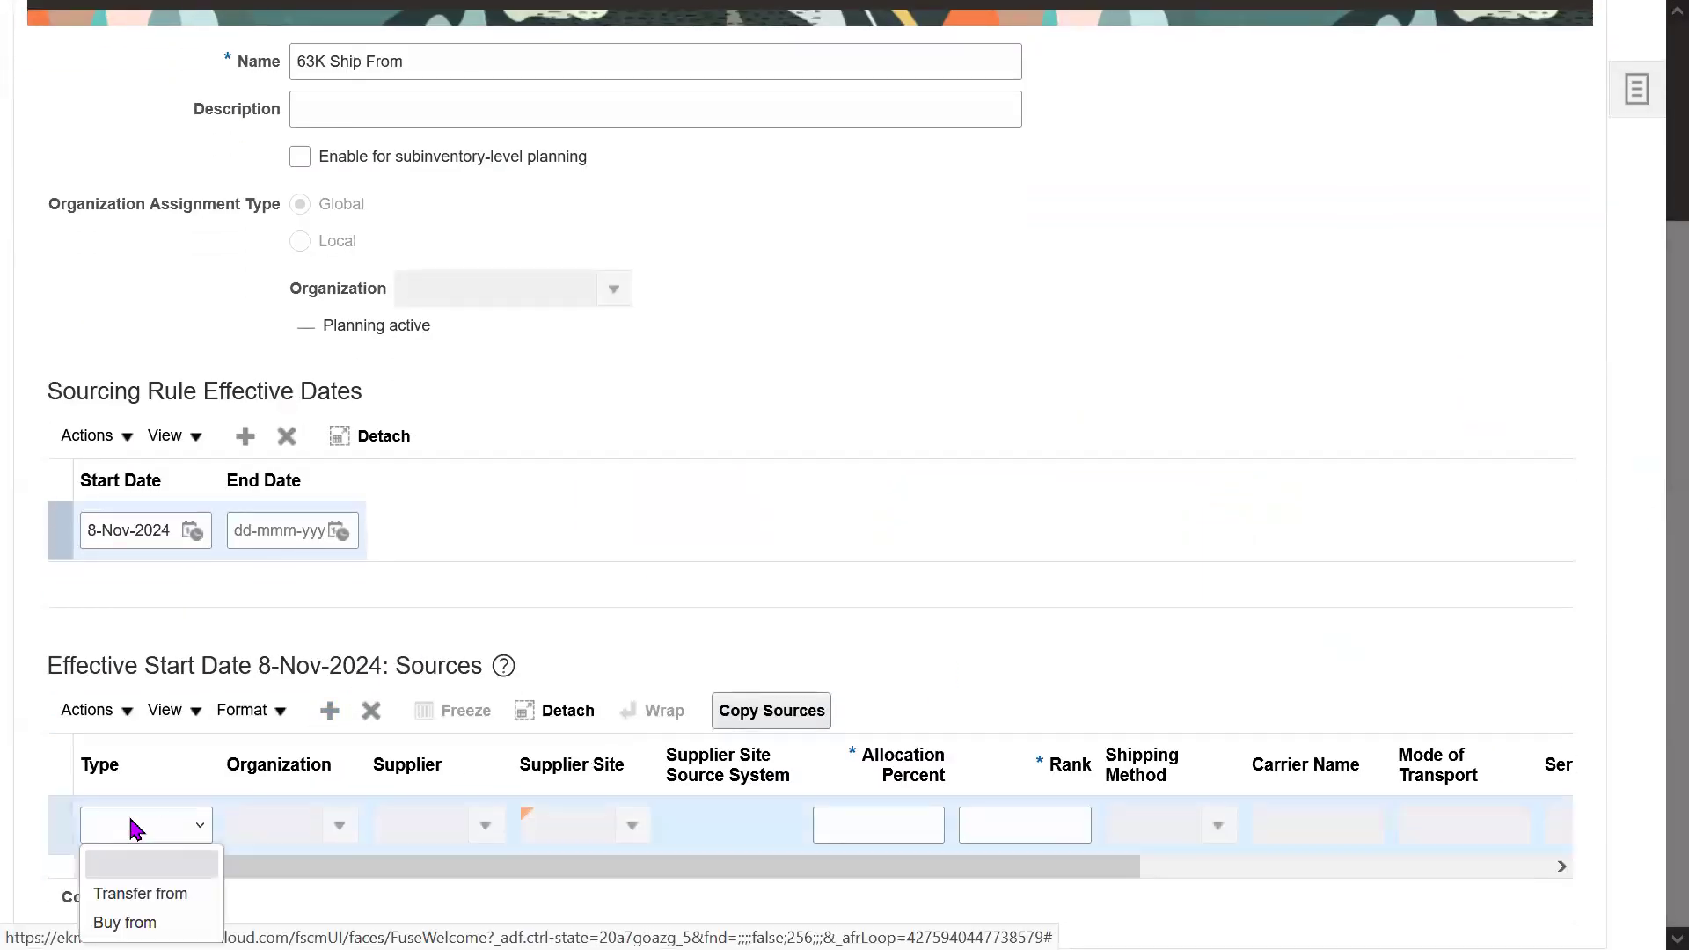
{"action": "left_click", "coordinate": [179, 895]}
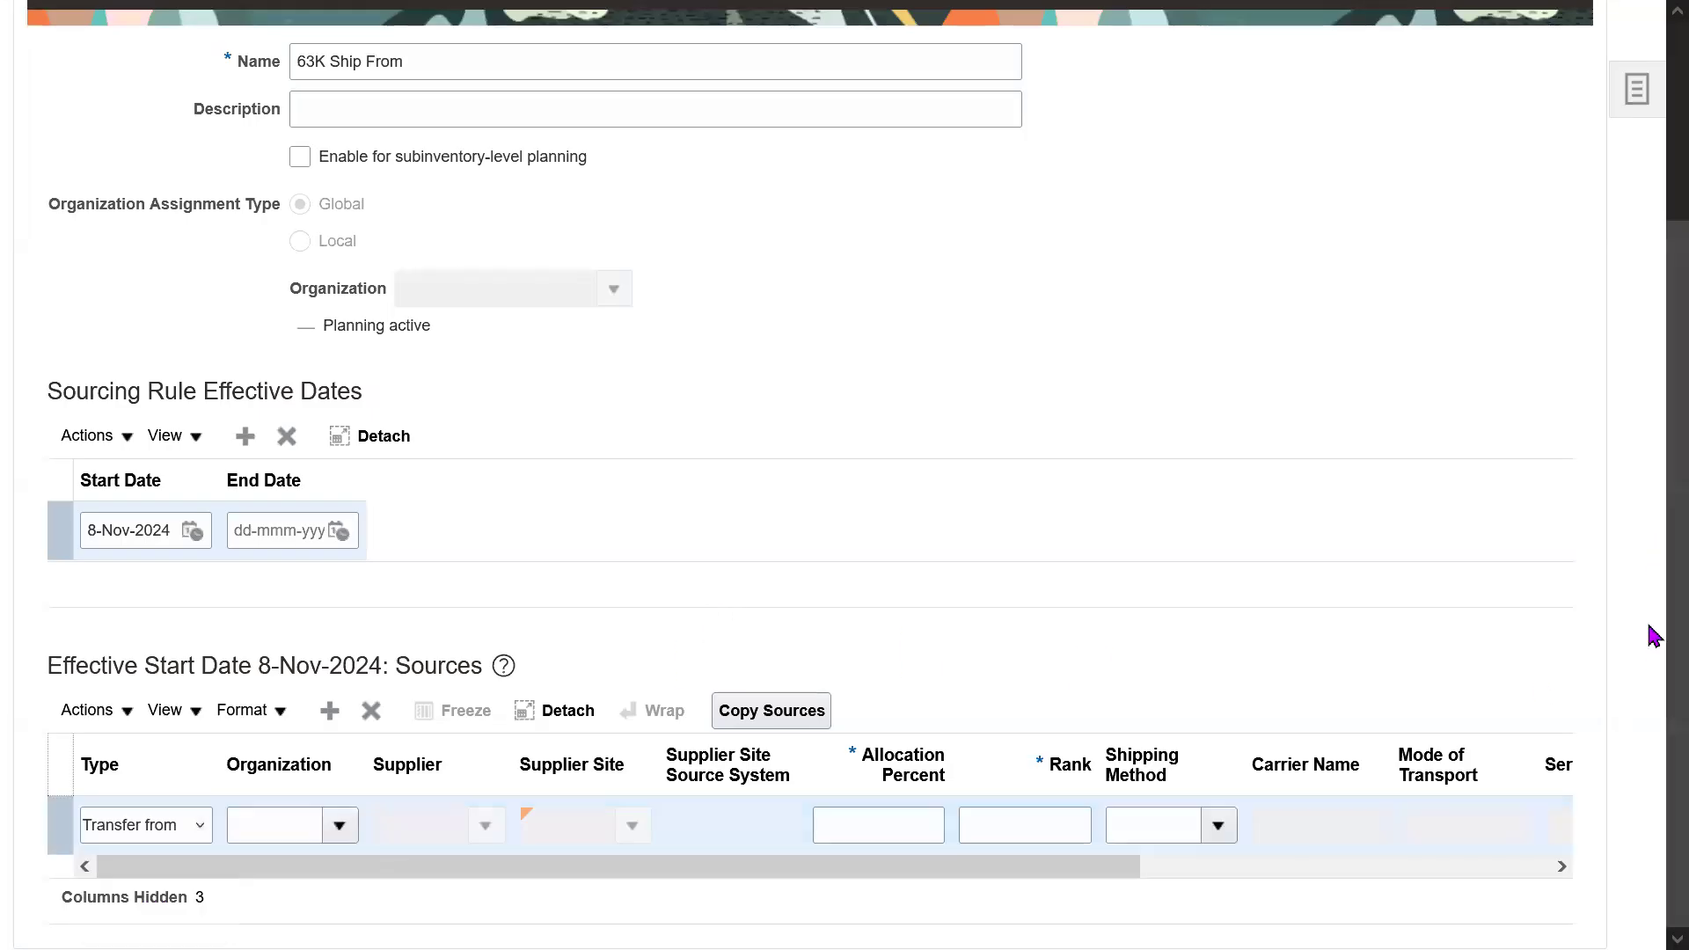
- Set the source's organization to 63KH, found by searching the organizations for 63K
{"action": "left_click", "coordinate": [340, 825]}
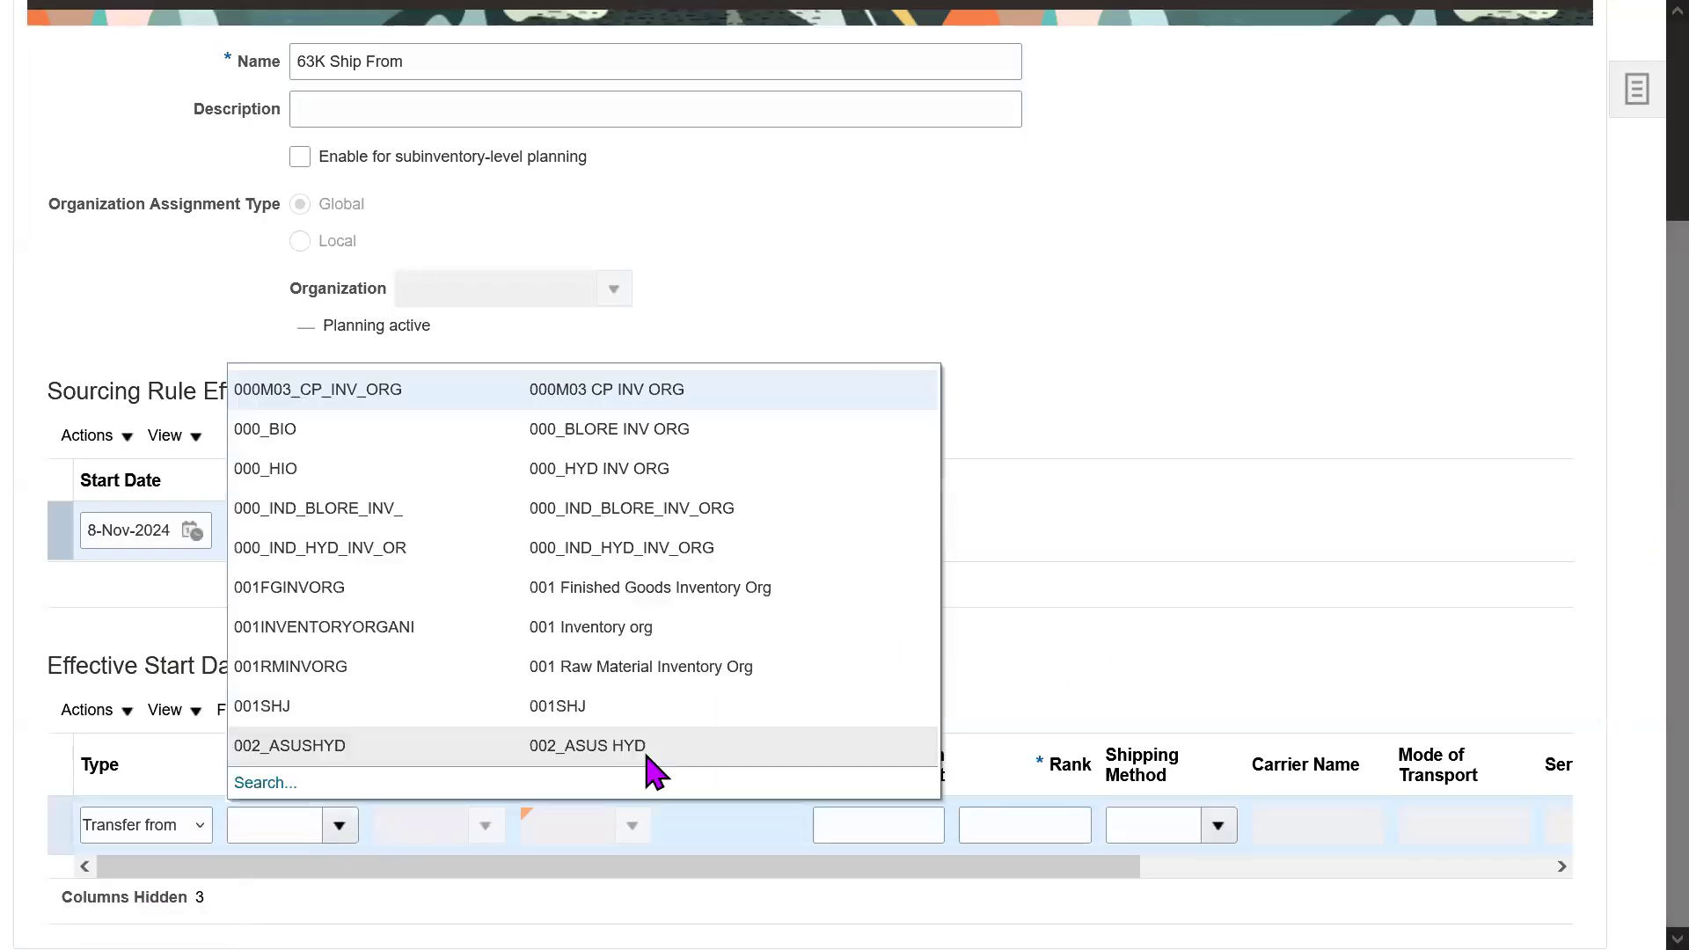
{"action": "left_click", "coordinate": [268, 782]}
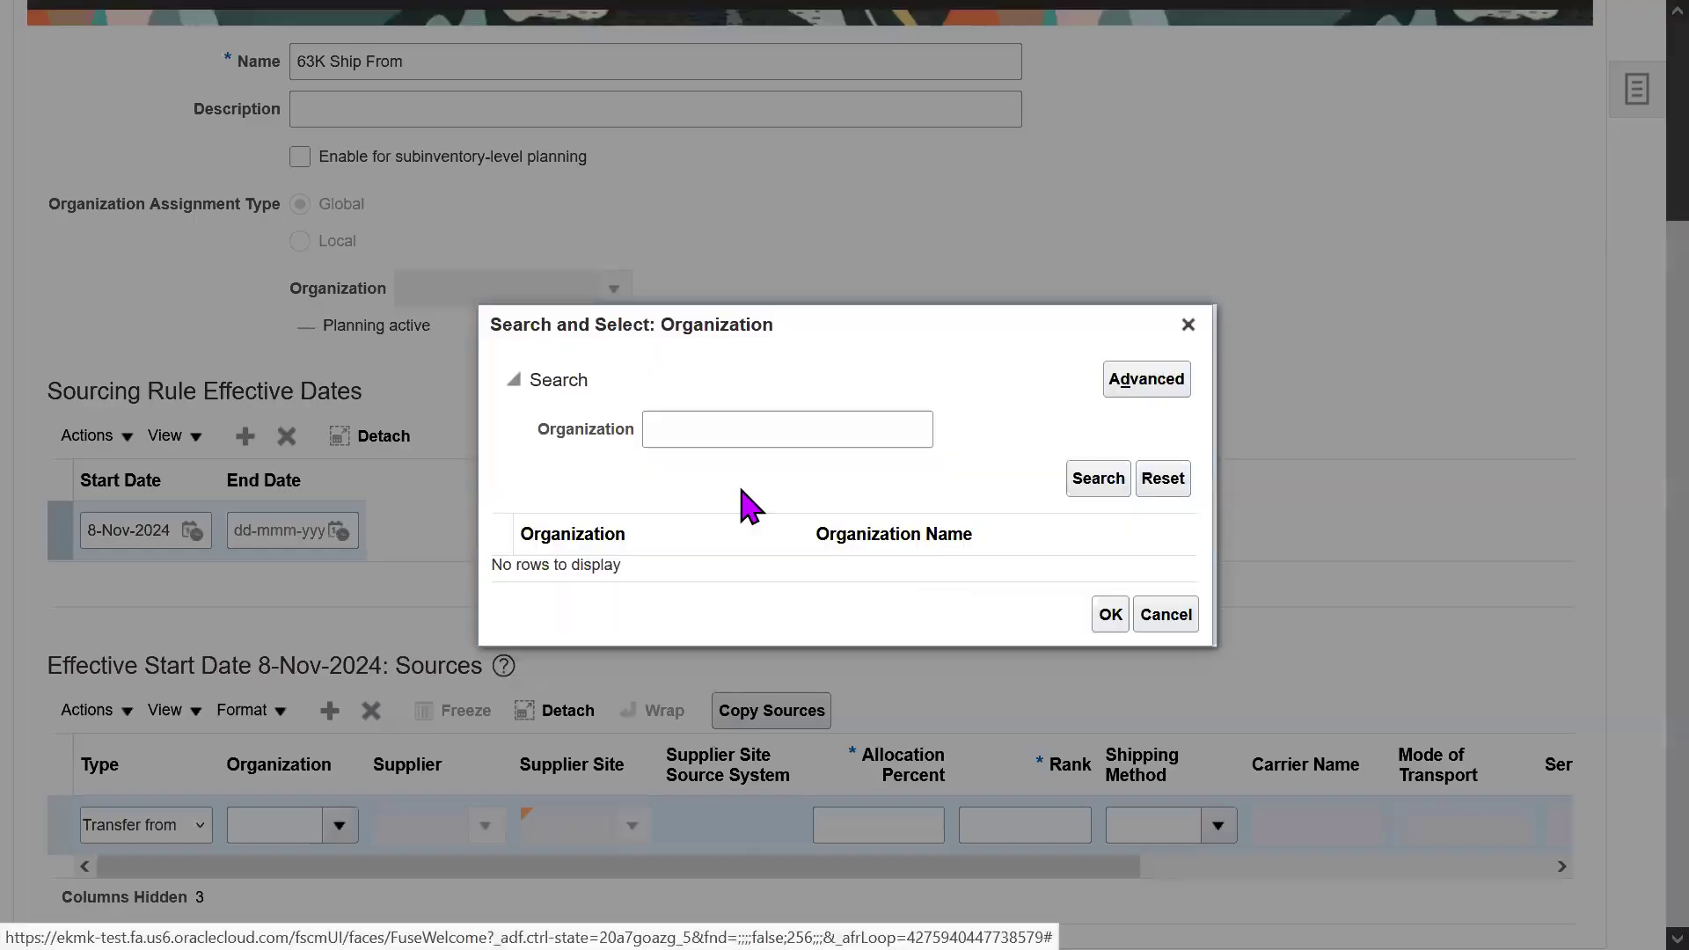
{"action": "left_click", "coordinate": [701, 441]}
{"action": "type", "text": "63K"}
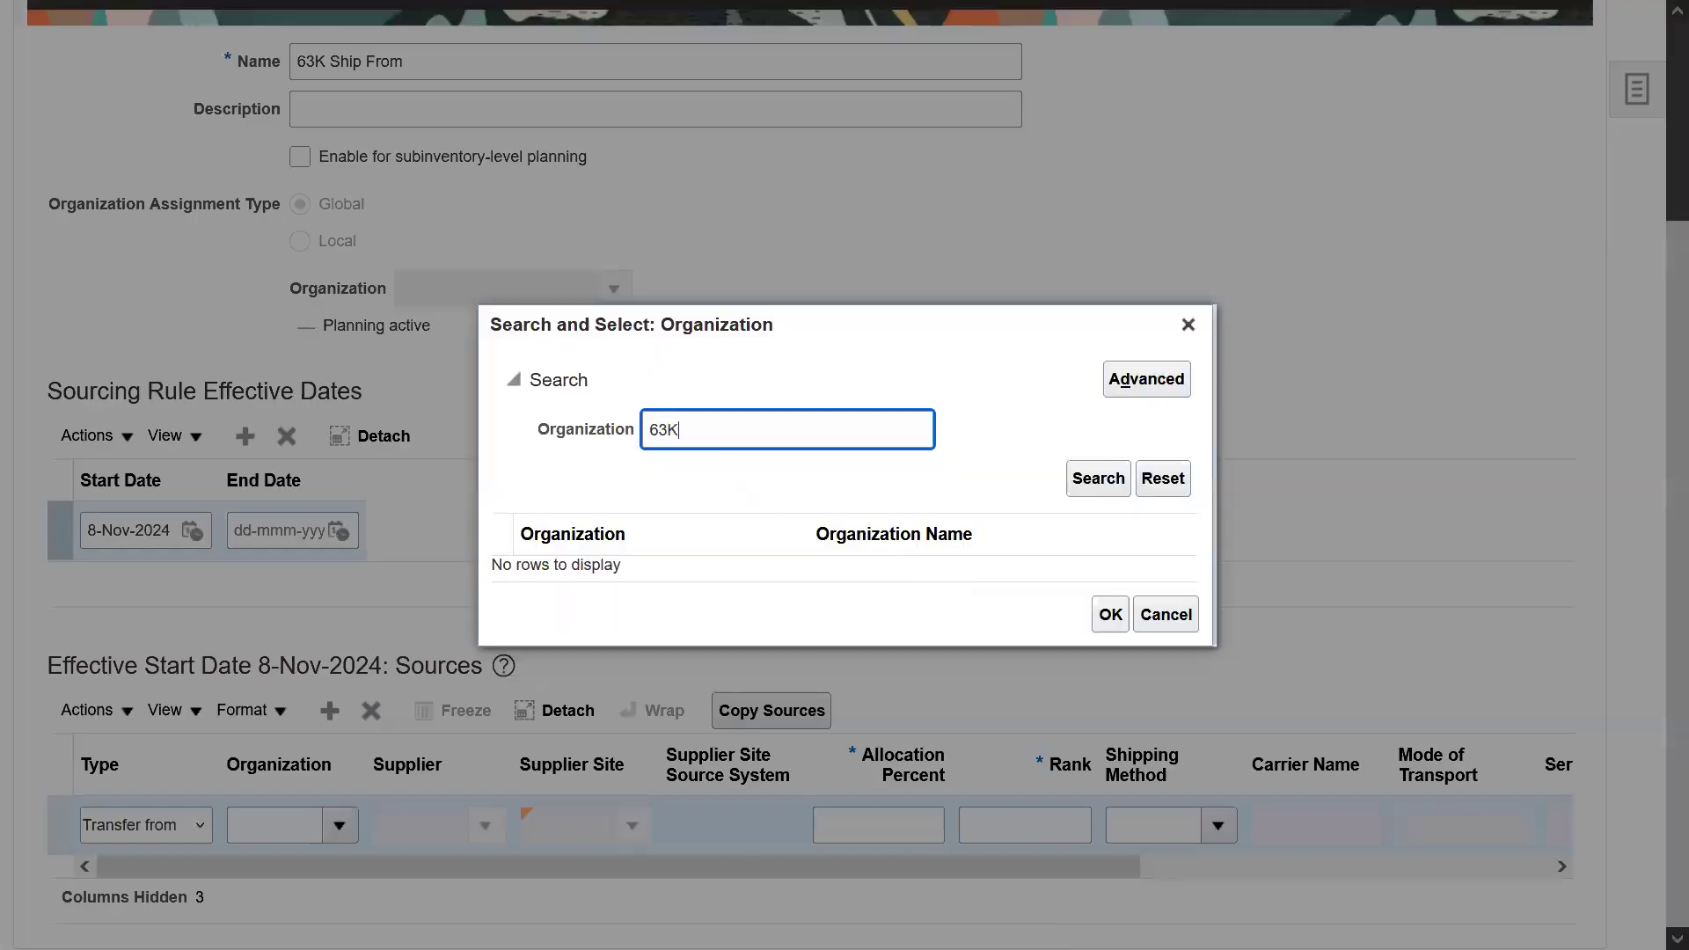
{"action": "key", "text": "Return"}
{"action": "left_click", "coordinate": [630, 587]}
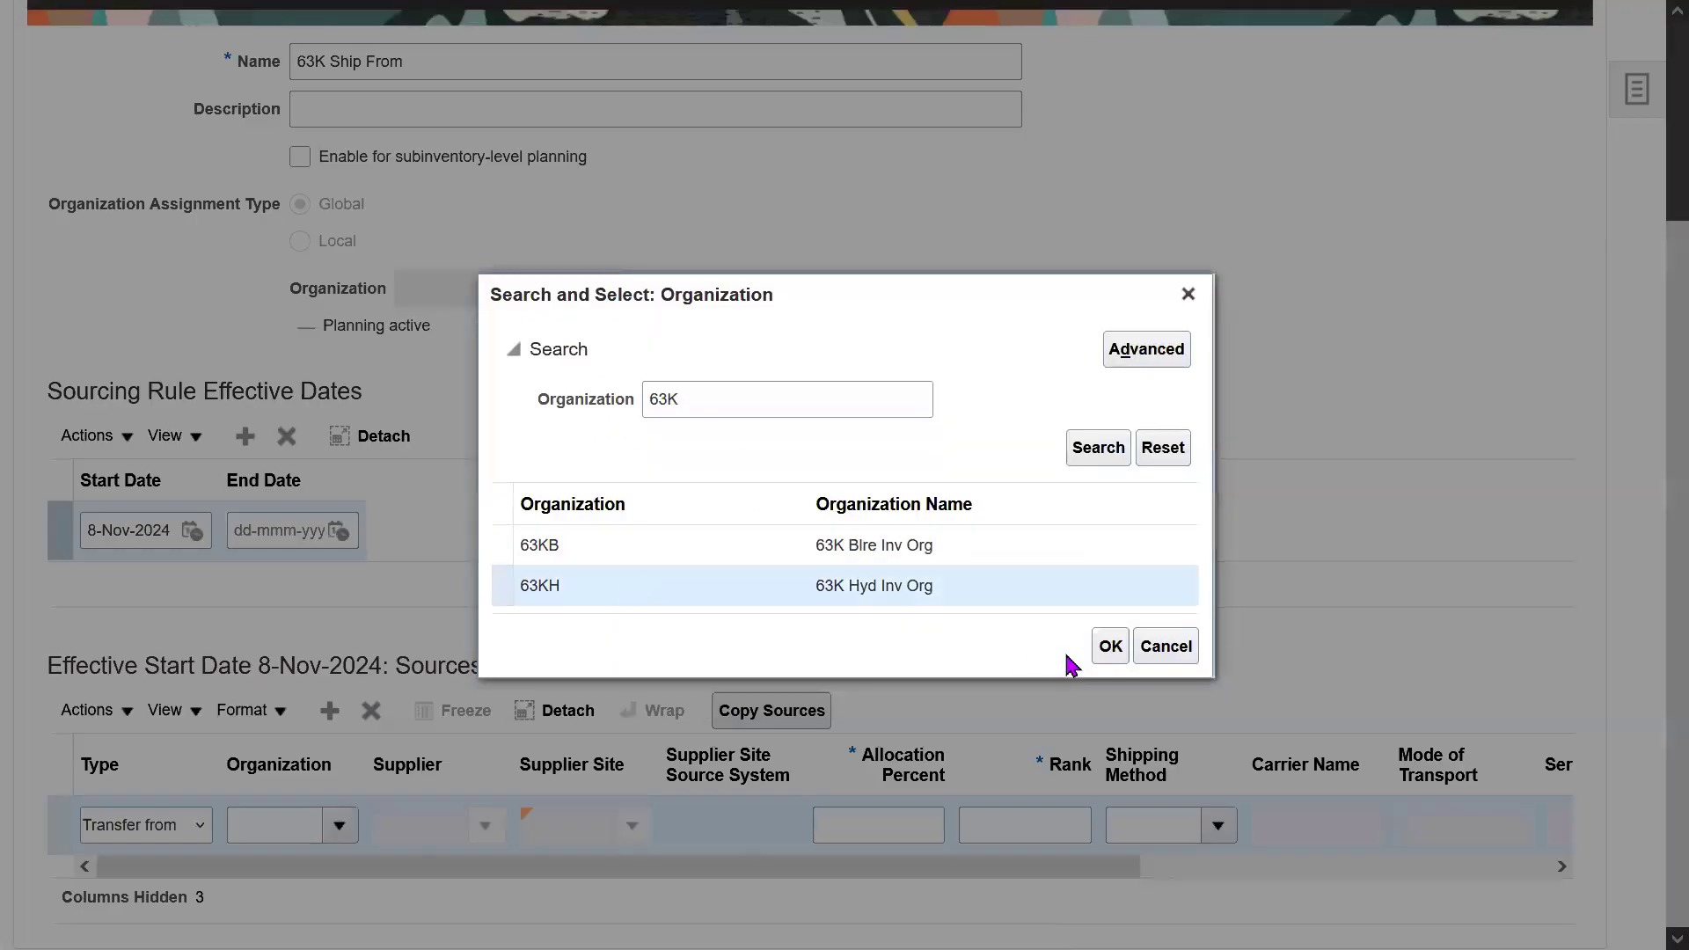
{"action": "left_click", "coordinate": [1110, 646]}
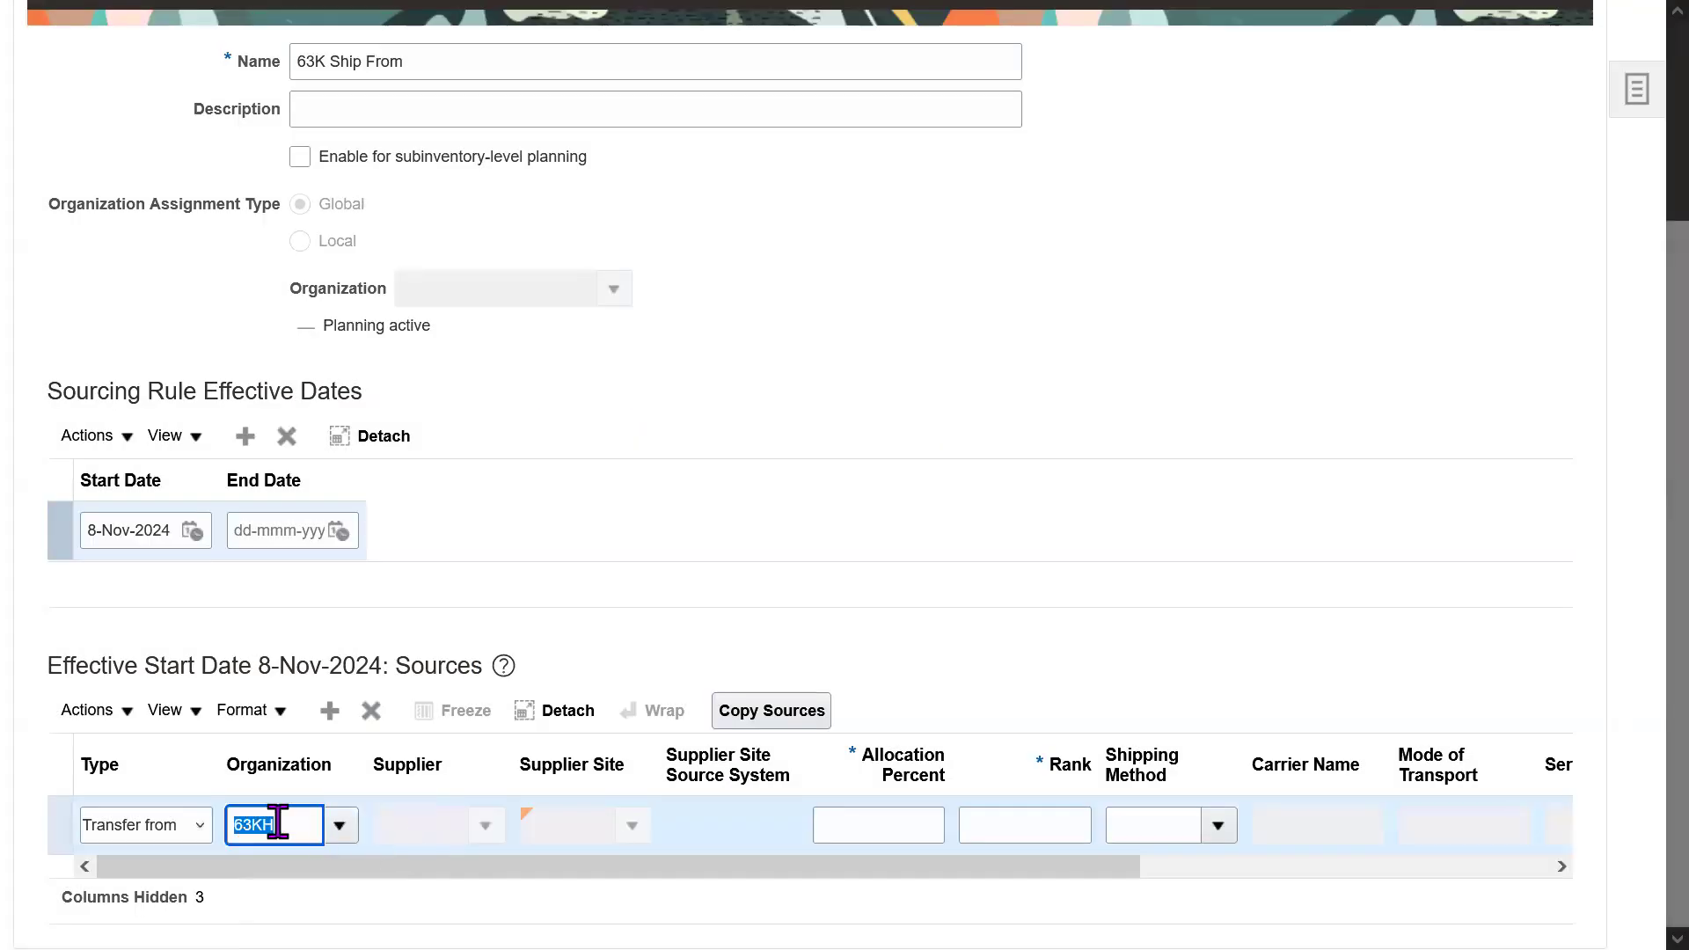
- Give the 63KH source an allocation percent of 100 and rank 1
{"action": "left_click", "coordinate": [869, 825]}
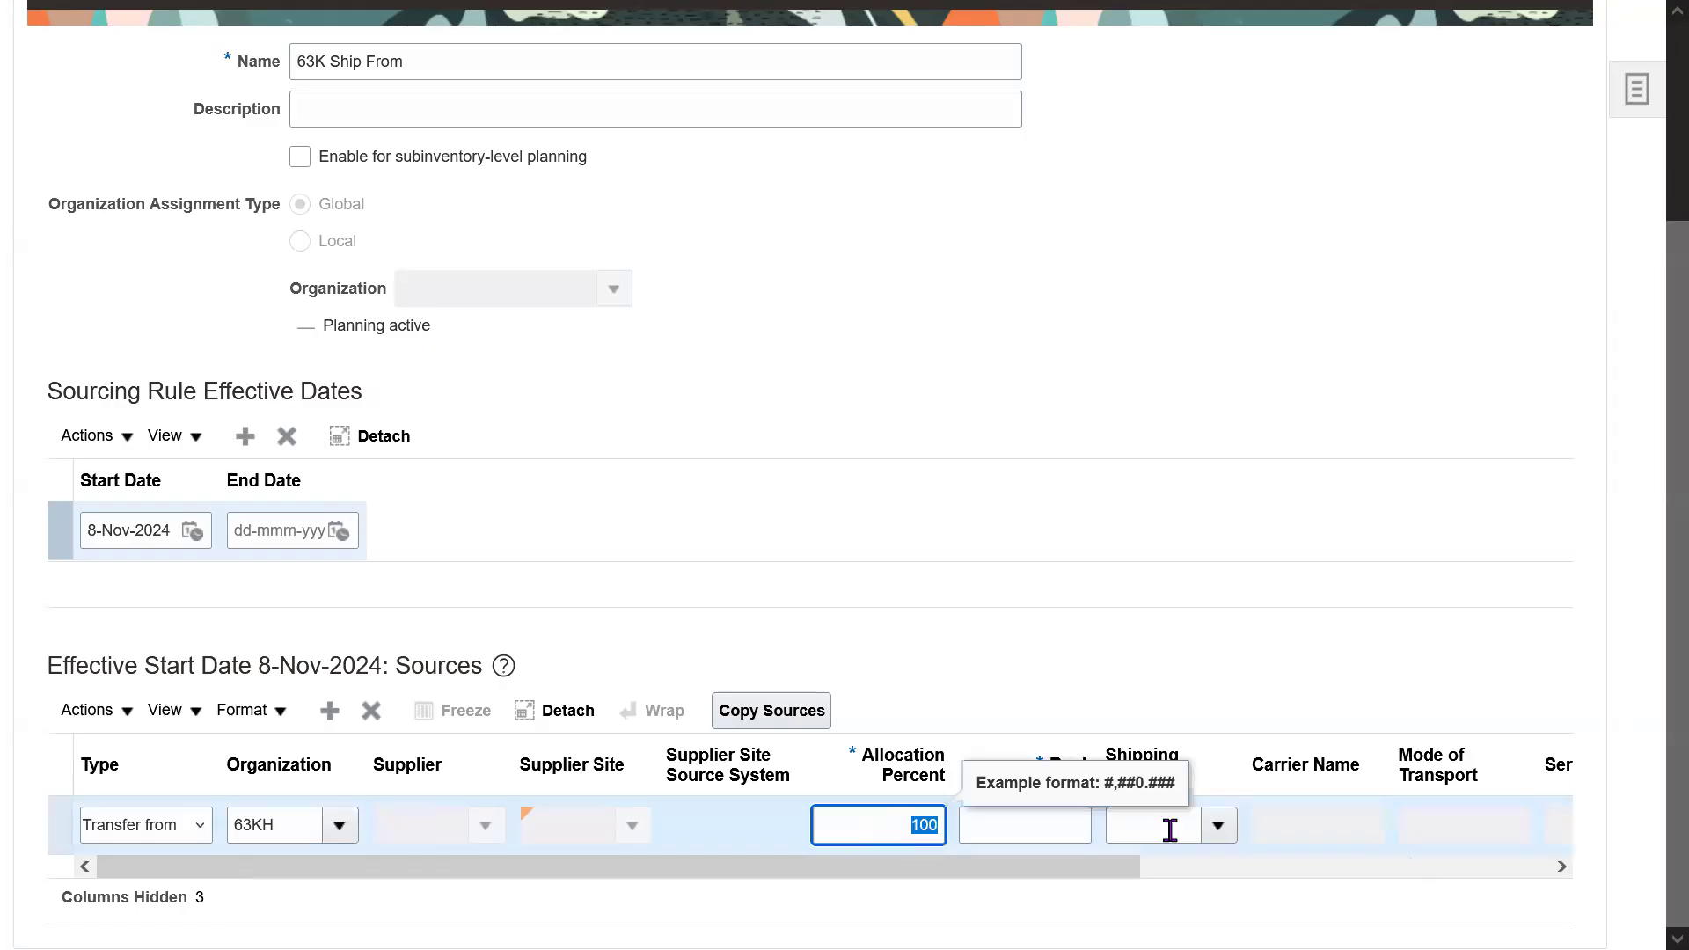
{"action": "left_click", "coordinate": [1055, 833]}
{"action": "type", "text": "1"}
{"action": "key", "text": "Tab"}
{"action": "key", "text": "shift+Tab"}
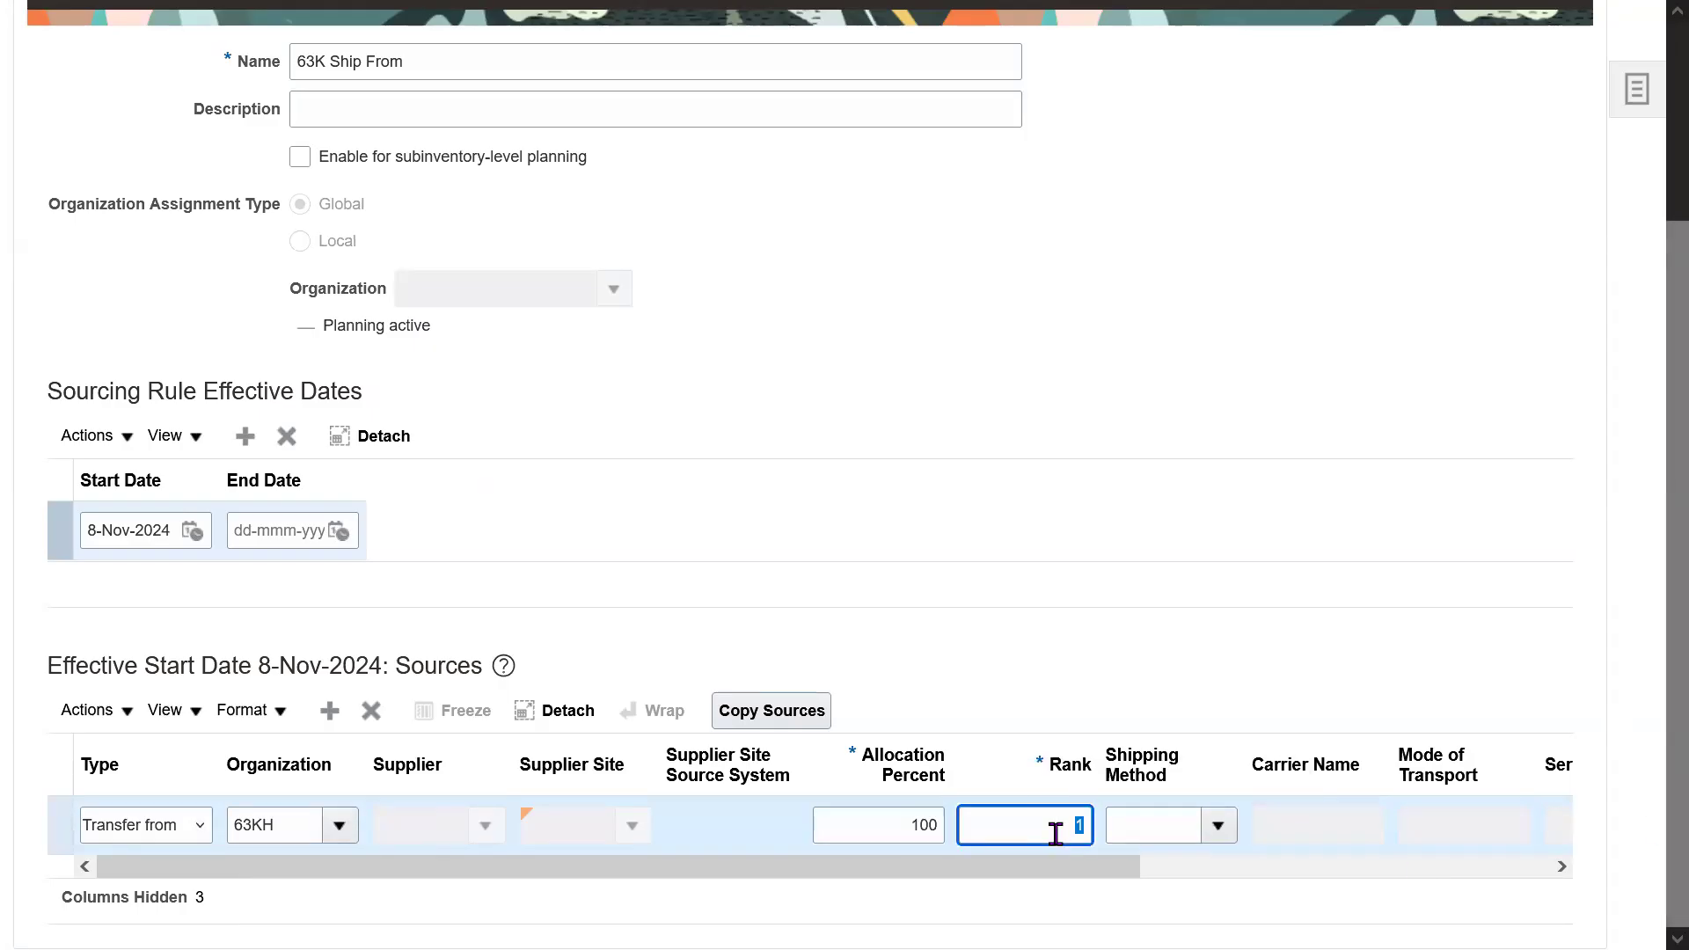
- Add a second source of type Transfer from with organization 63KB
{"action": "left_click", "coordinate": [329, 712]}
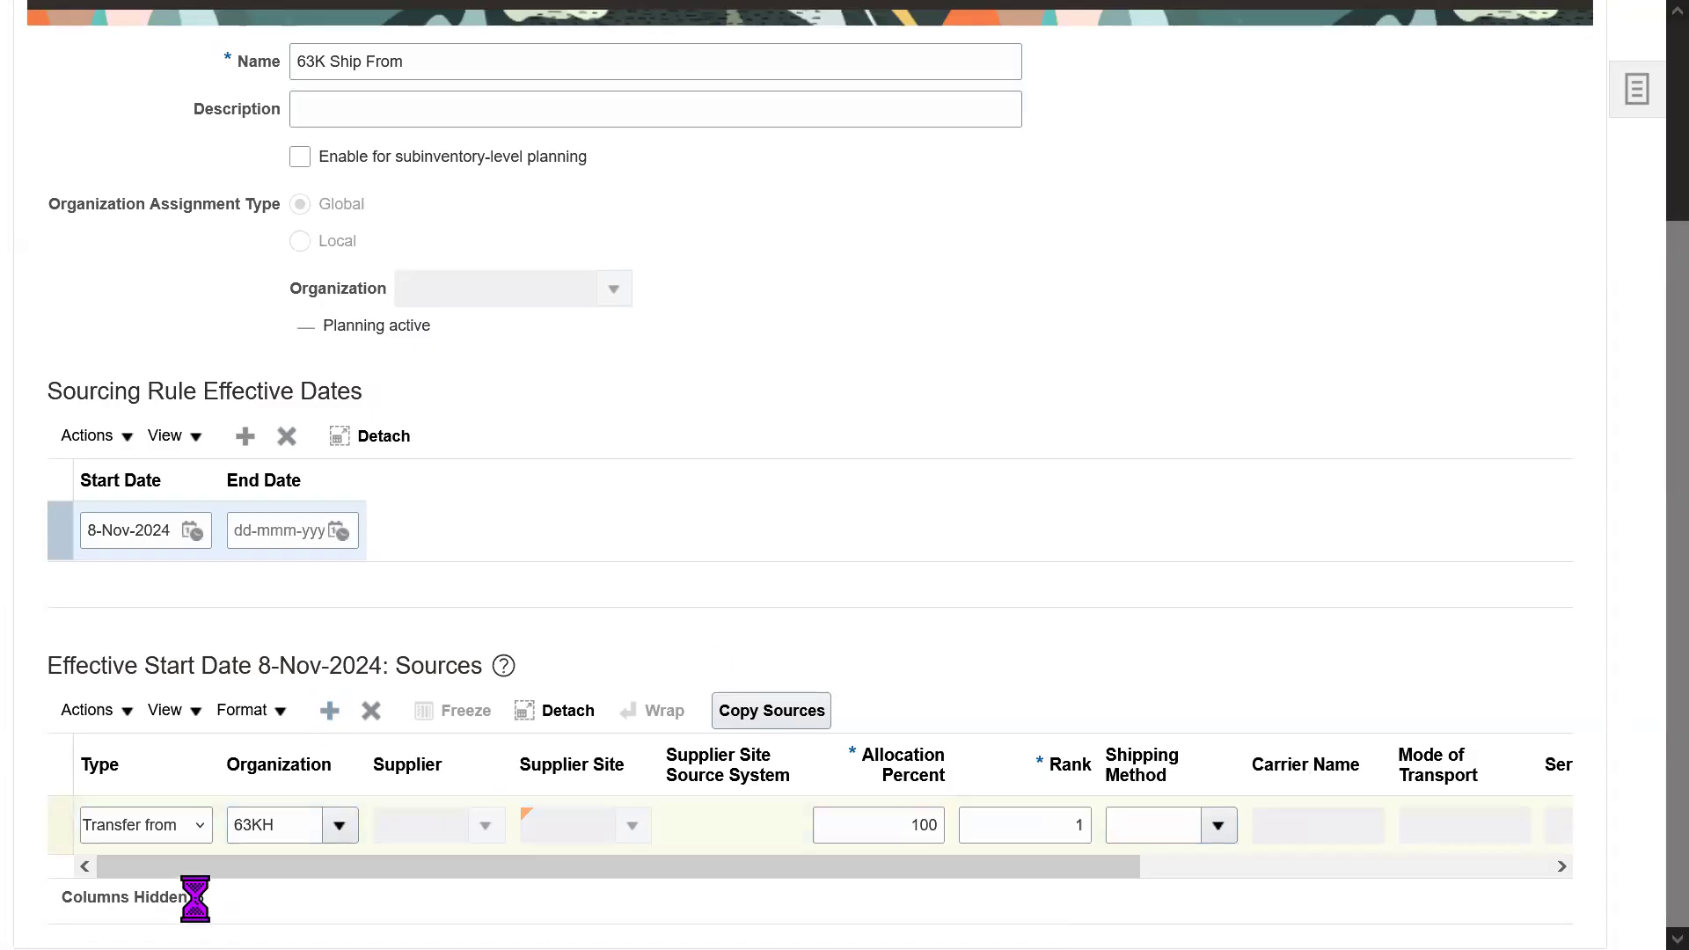
{"action": "left_click", "coordinate": [192, 843]}
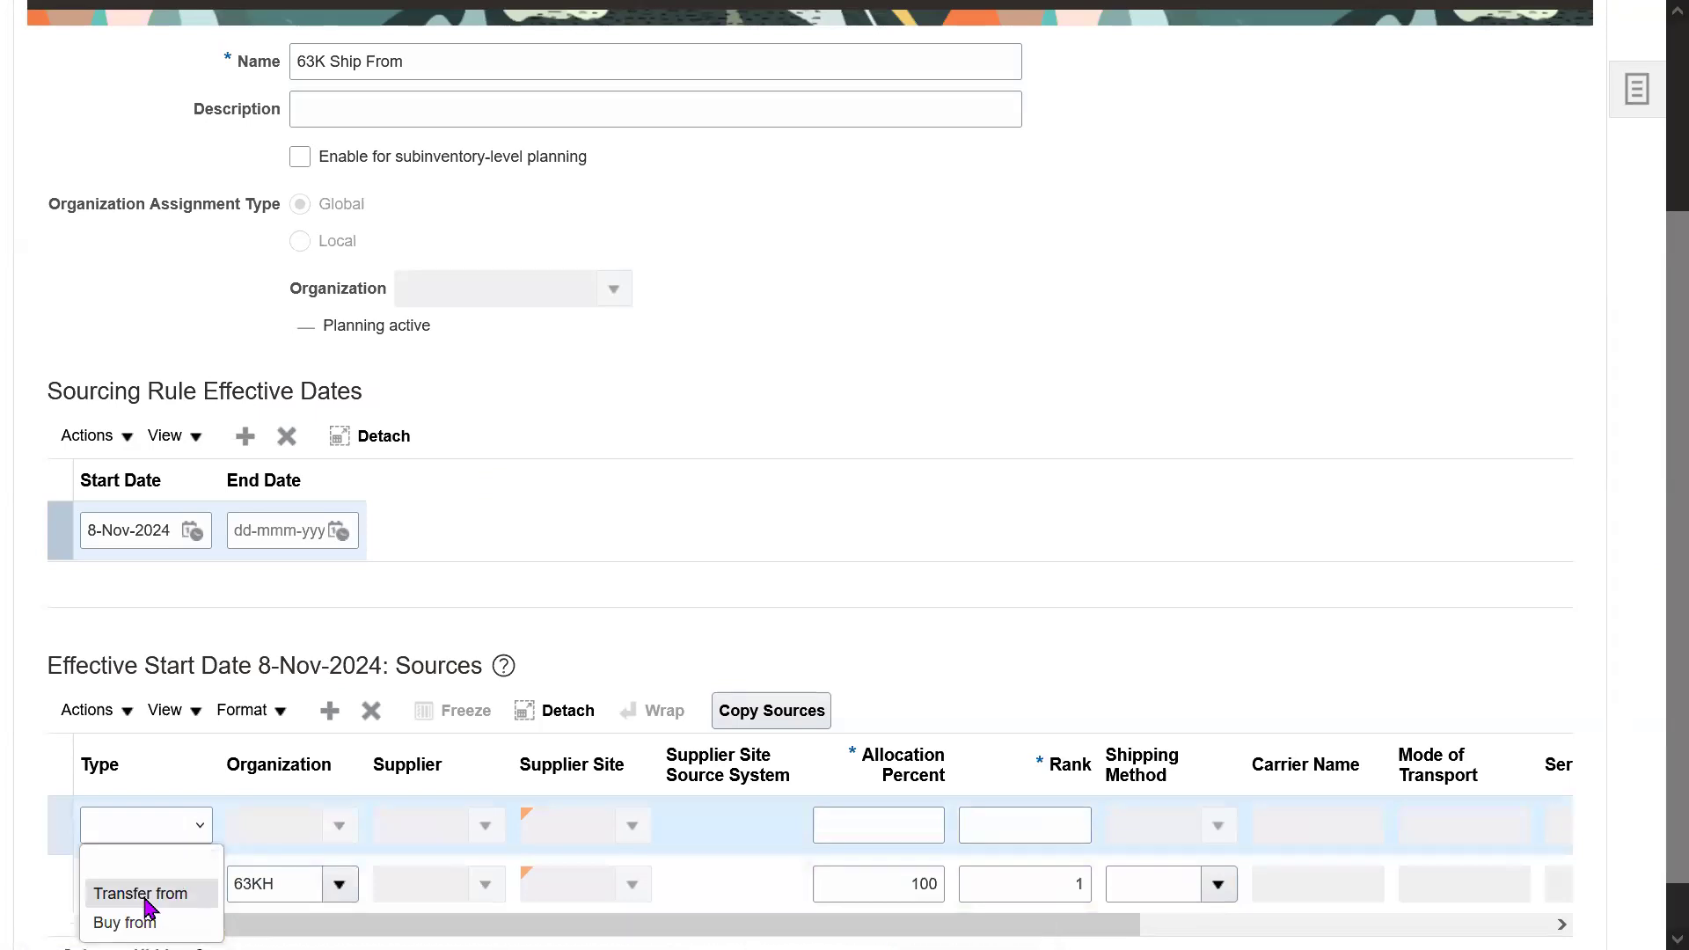
{"action": "left_click", "coordinate": [161, 894]}
{"action": "left_click", "coordinate": [299, 836]}
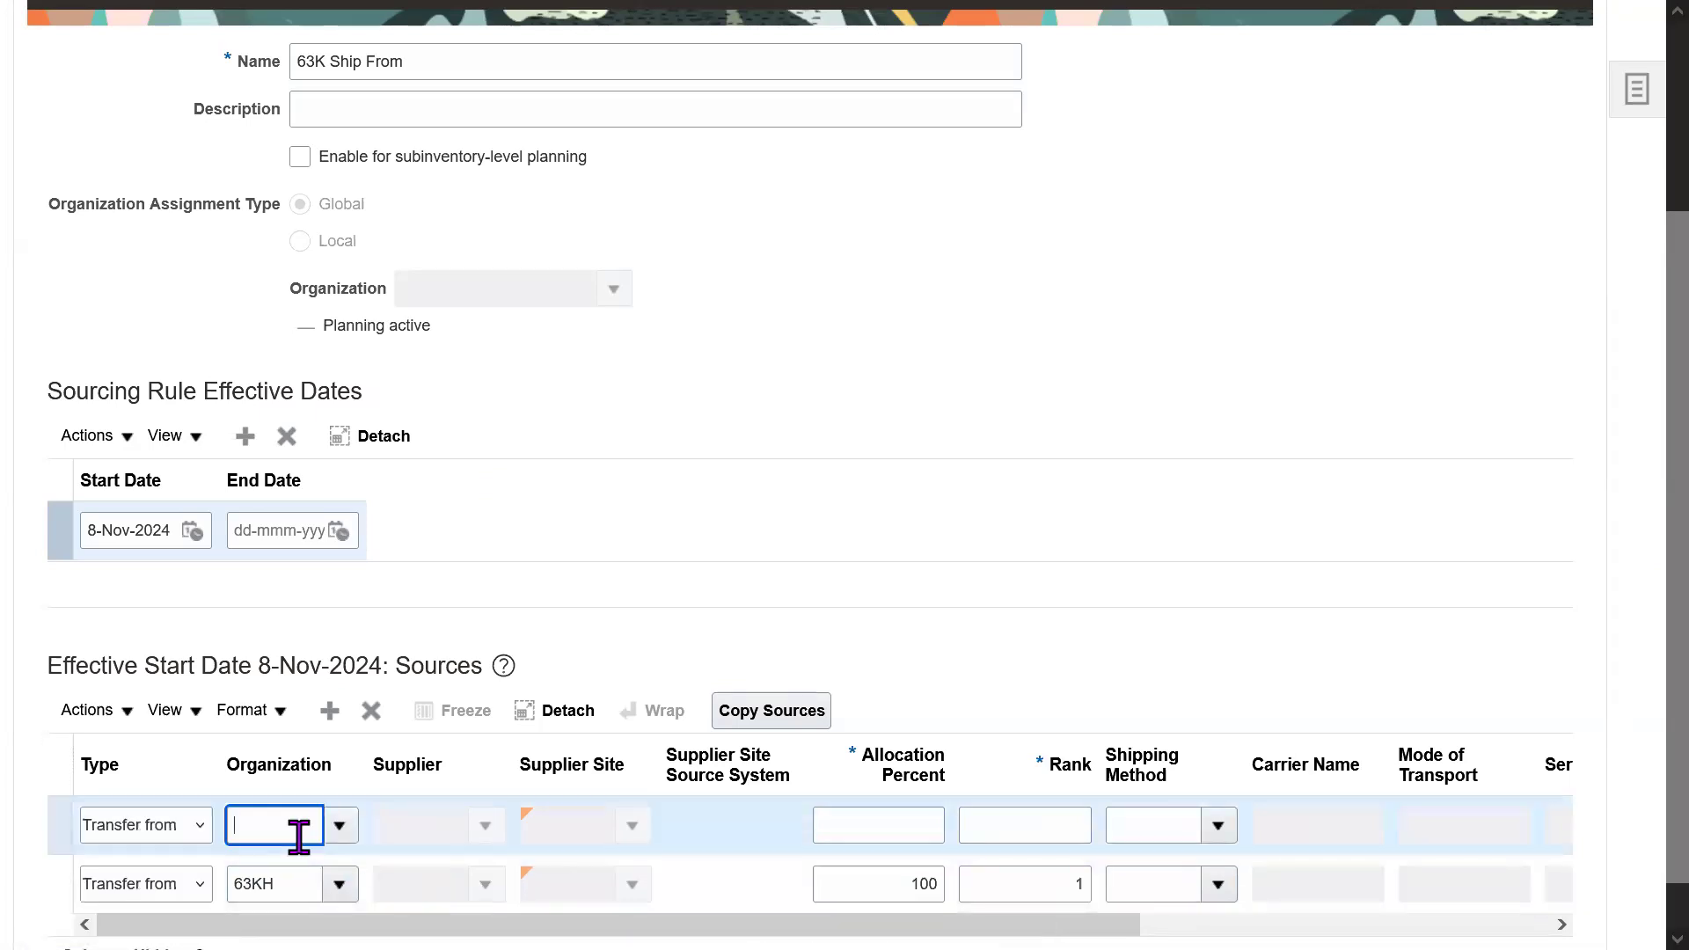
{"action": "type", "text": "5"}
{"action": "key", "text": "BackSpace"}
{"action": "type", "text": "63KB"}
{"action": "key", "text": "Tab"}
- Give the 63KB source an allocation percent of 100 and rank 2
{"action": "left_click", "coordinate": [882, 825]}
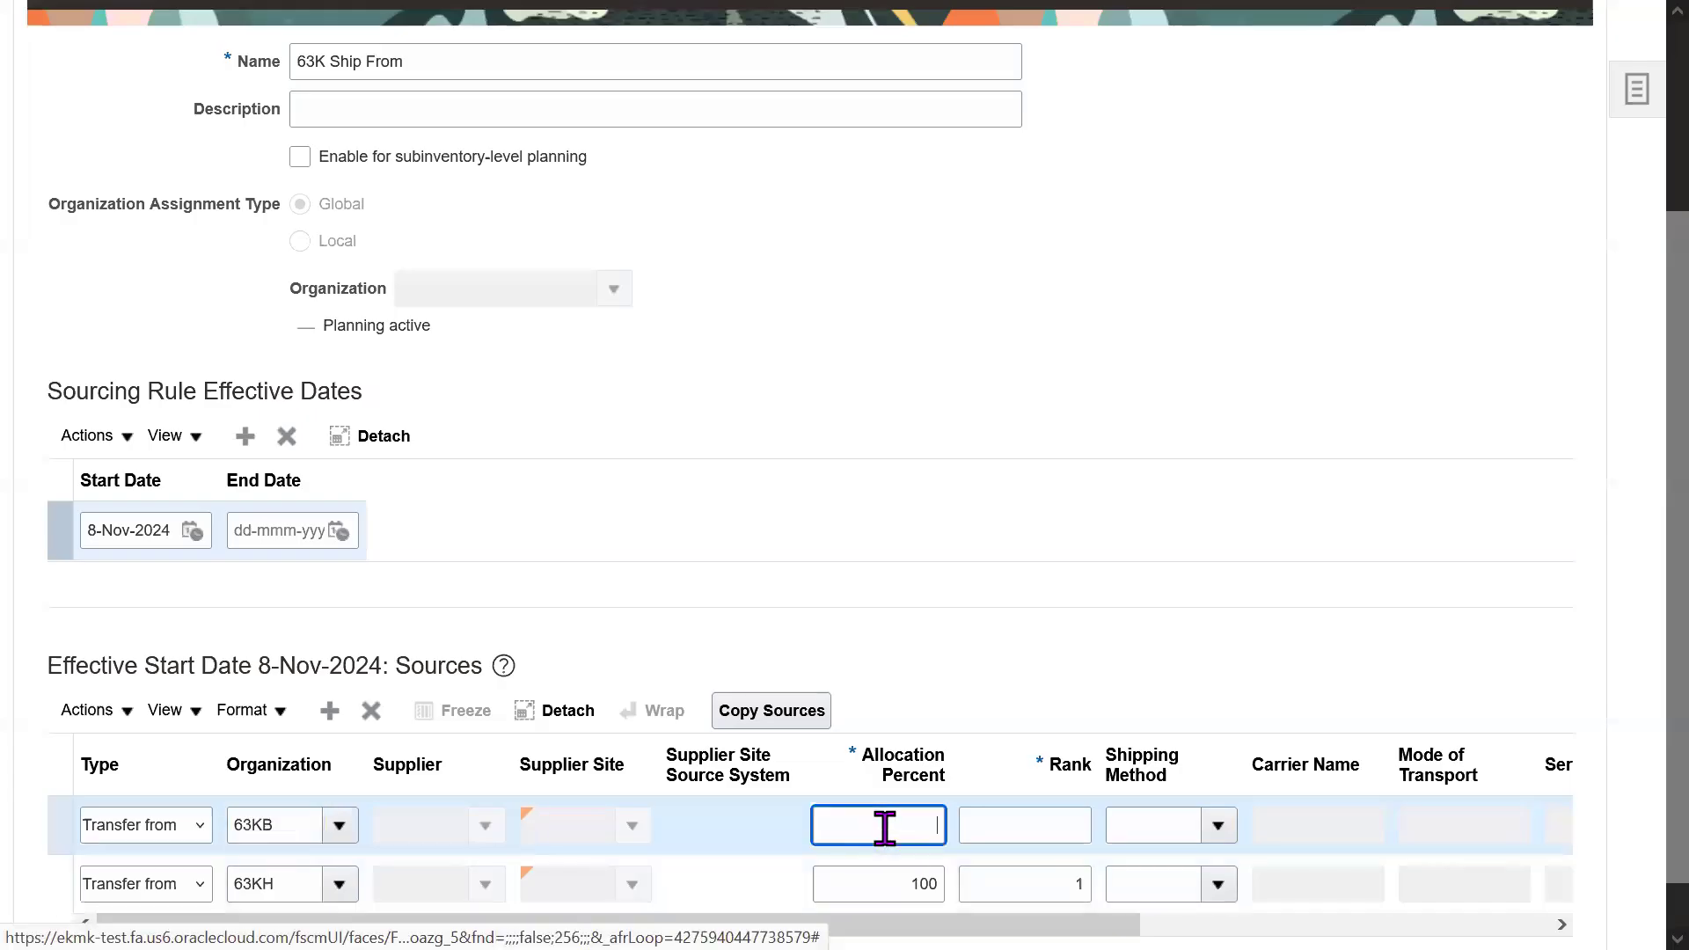
{"action": "type", "text": "100"}
{"action": "key", "text": "Tab"}
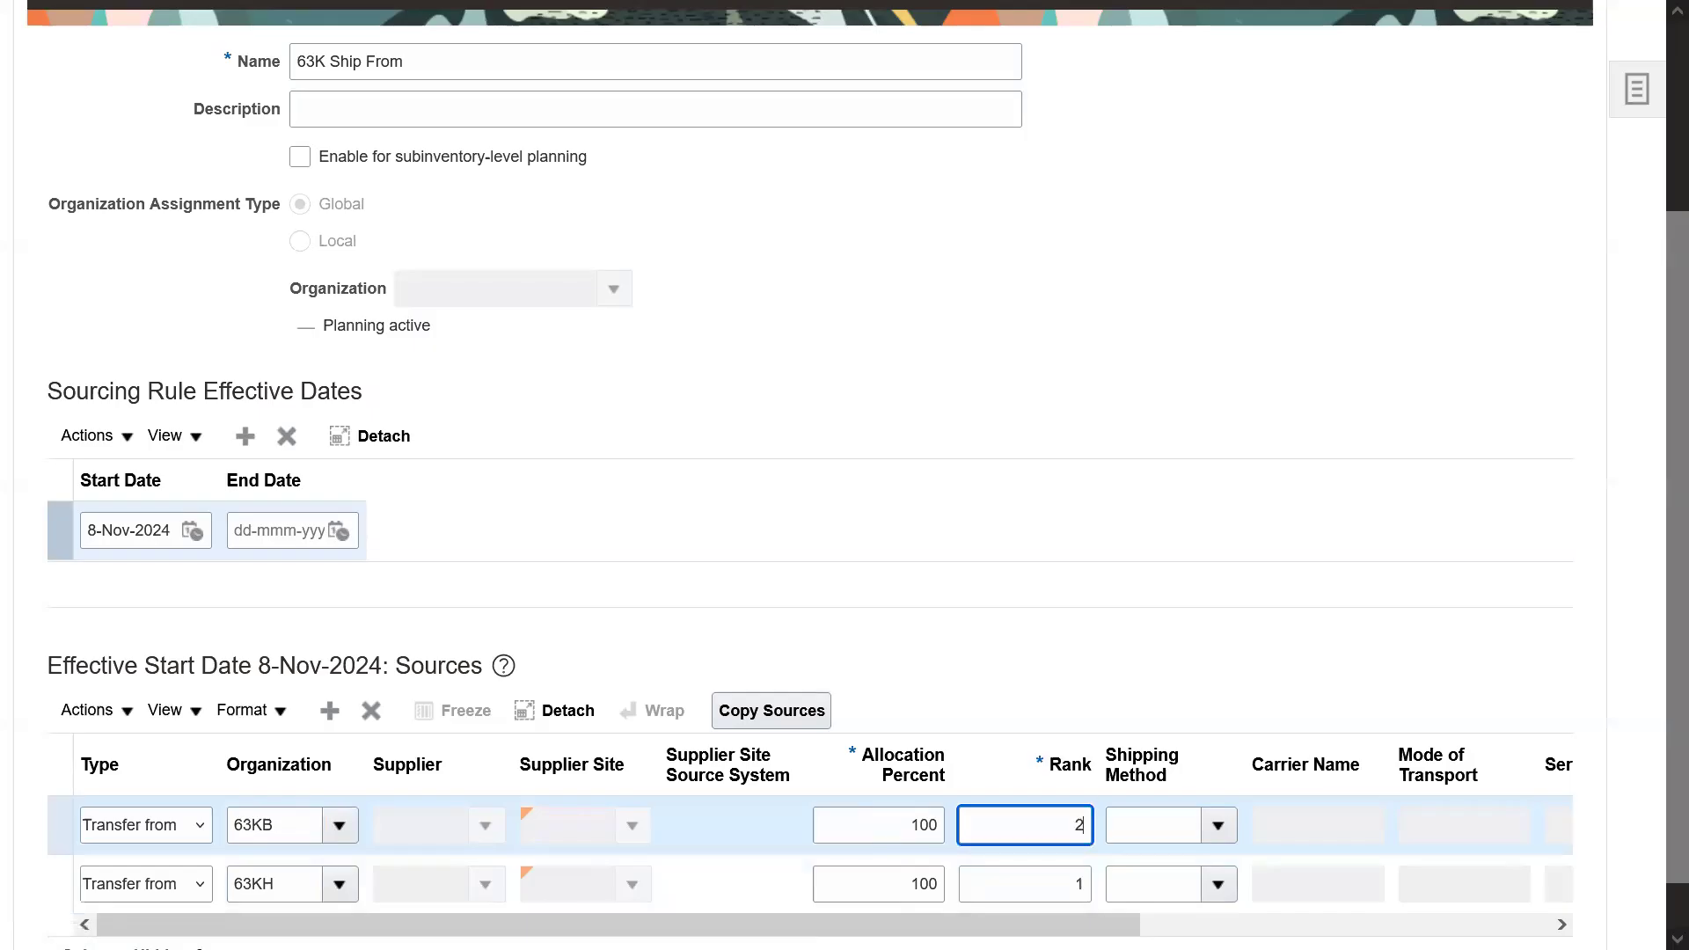
- Review the type, organization and rank of both sources, save the sourcing rule and check its saved details
{"action": "scroll", "coordinate": [1648, 803], "scroll_direction": "down", "scroll_amount": 1}
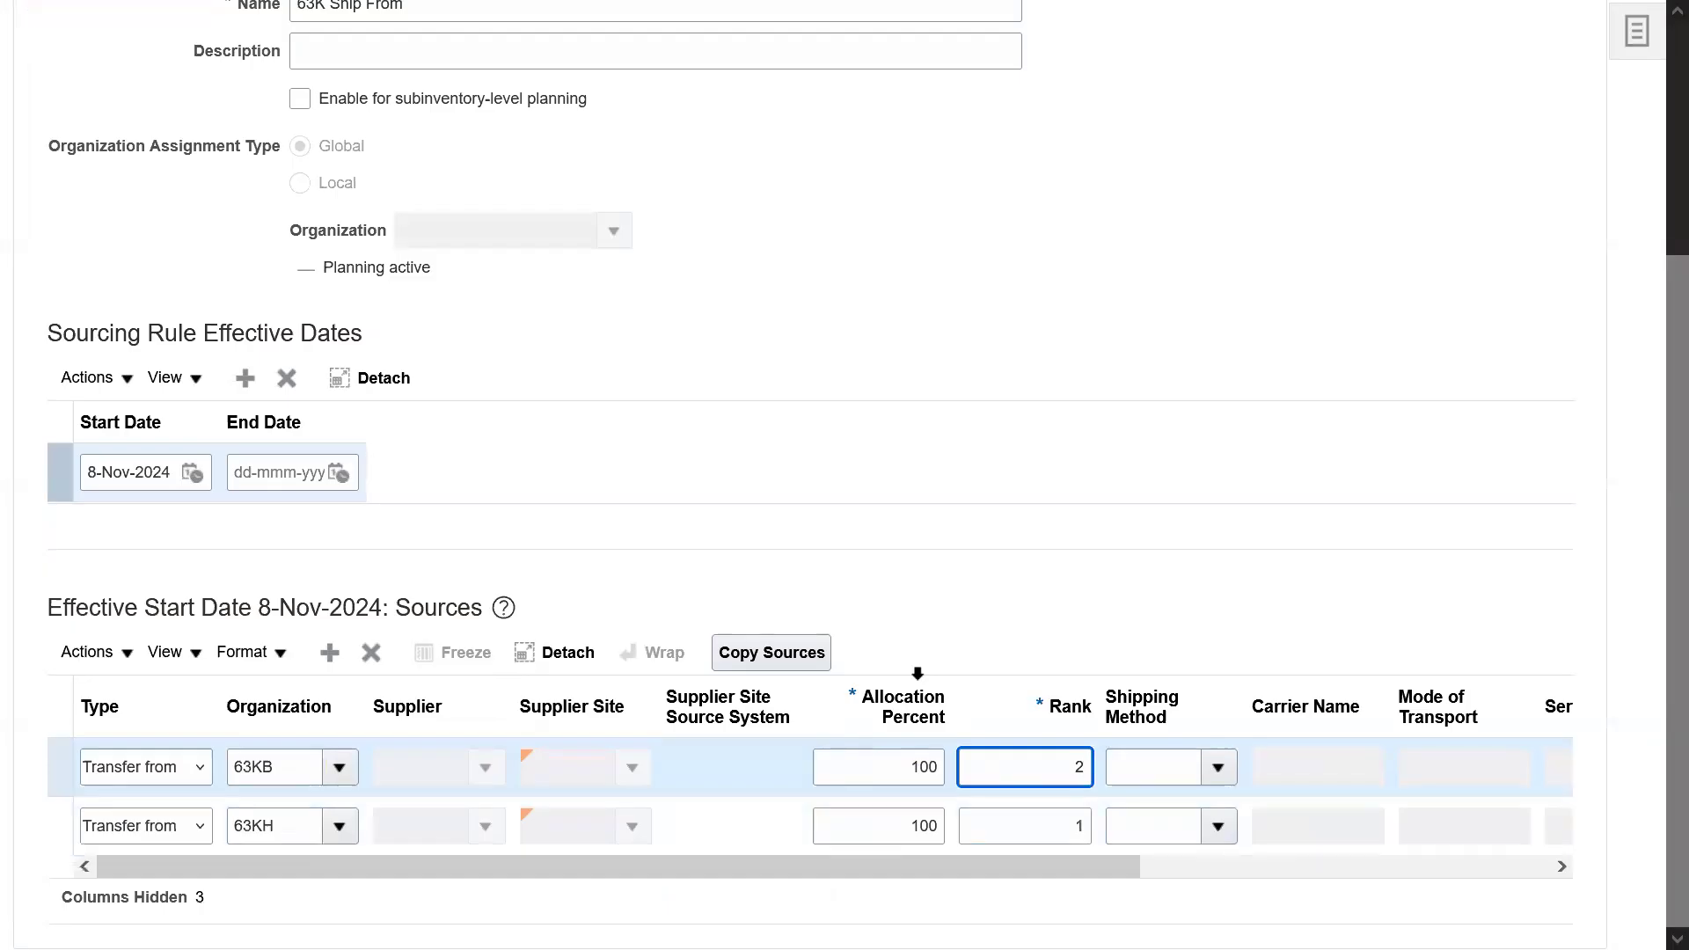
{"action": "scroll", "coordinate": [1636, 746], "scroll_direction": "up", "scroll_amount": 1}
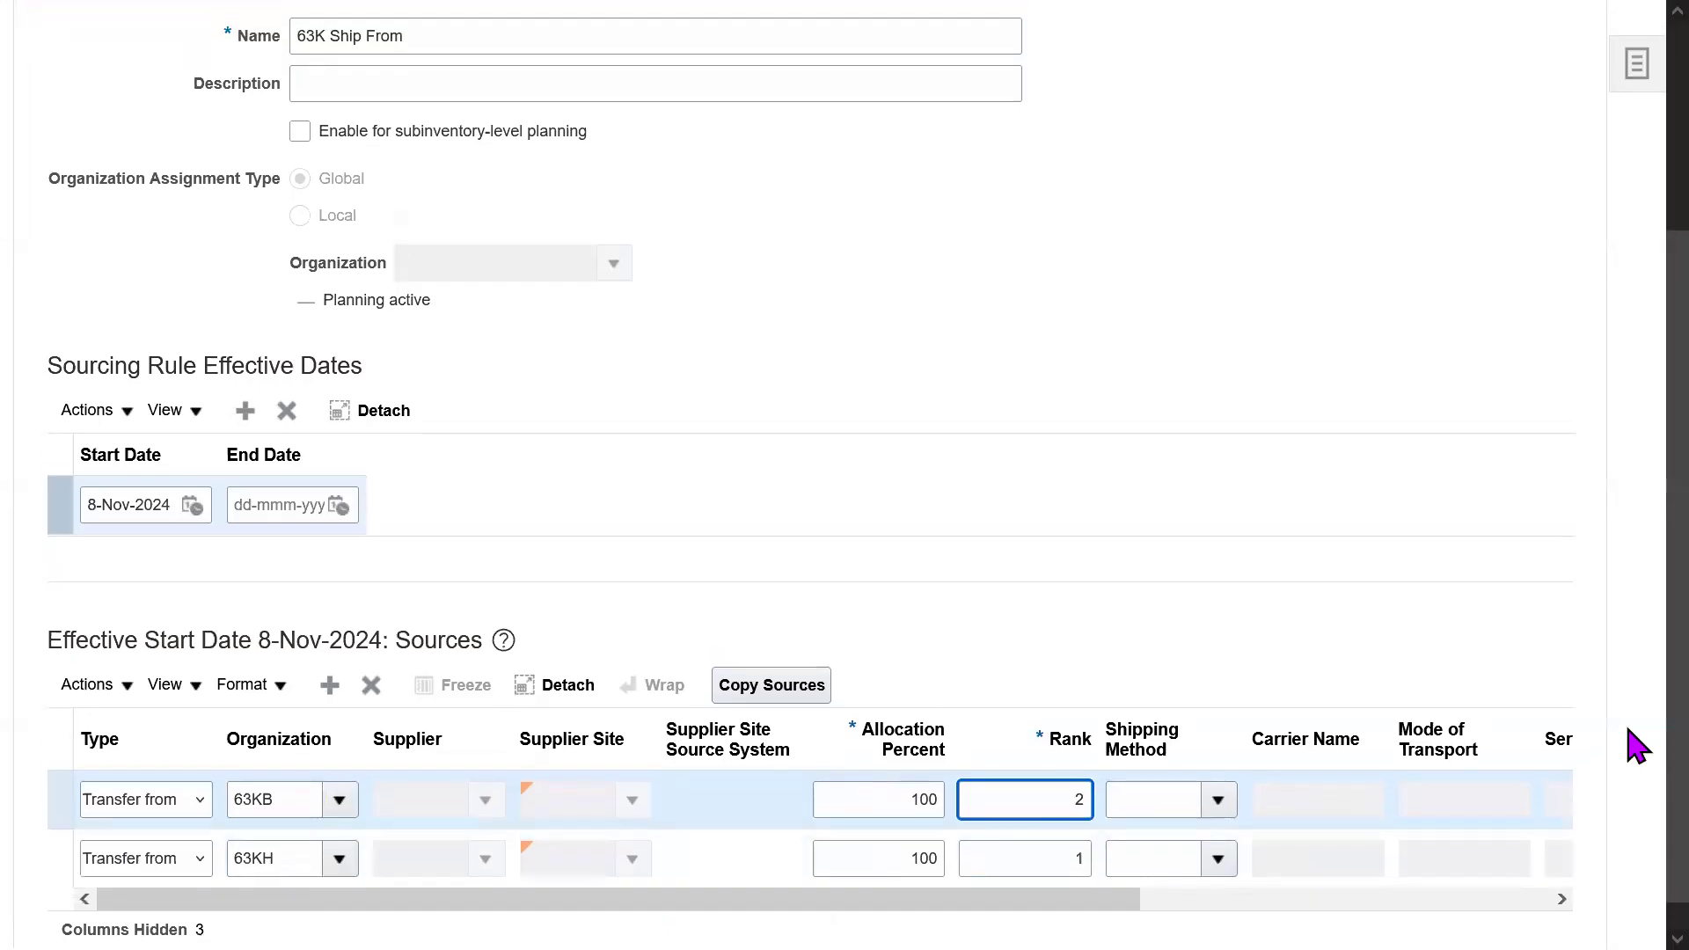
{"action": "scroll", "coordinate": [1638, 744], "scroll_direction": "up", "scroll_amount": 1}
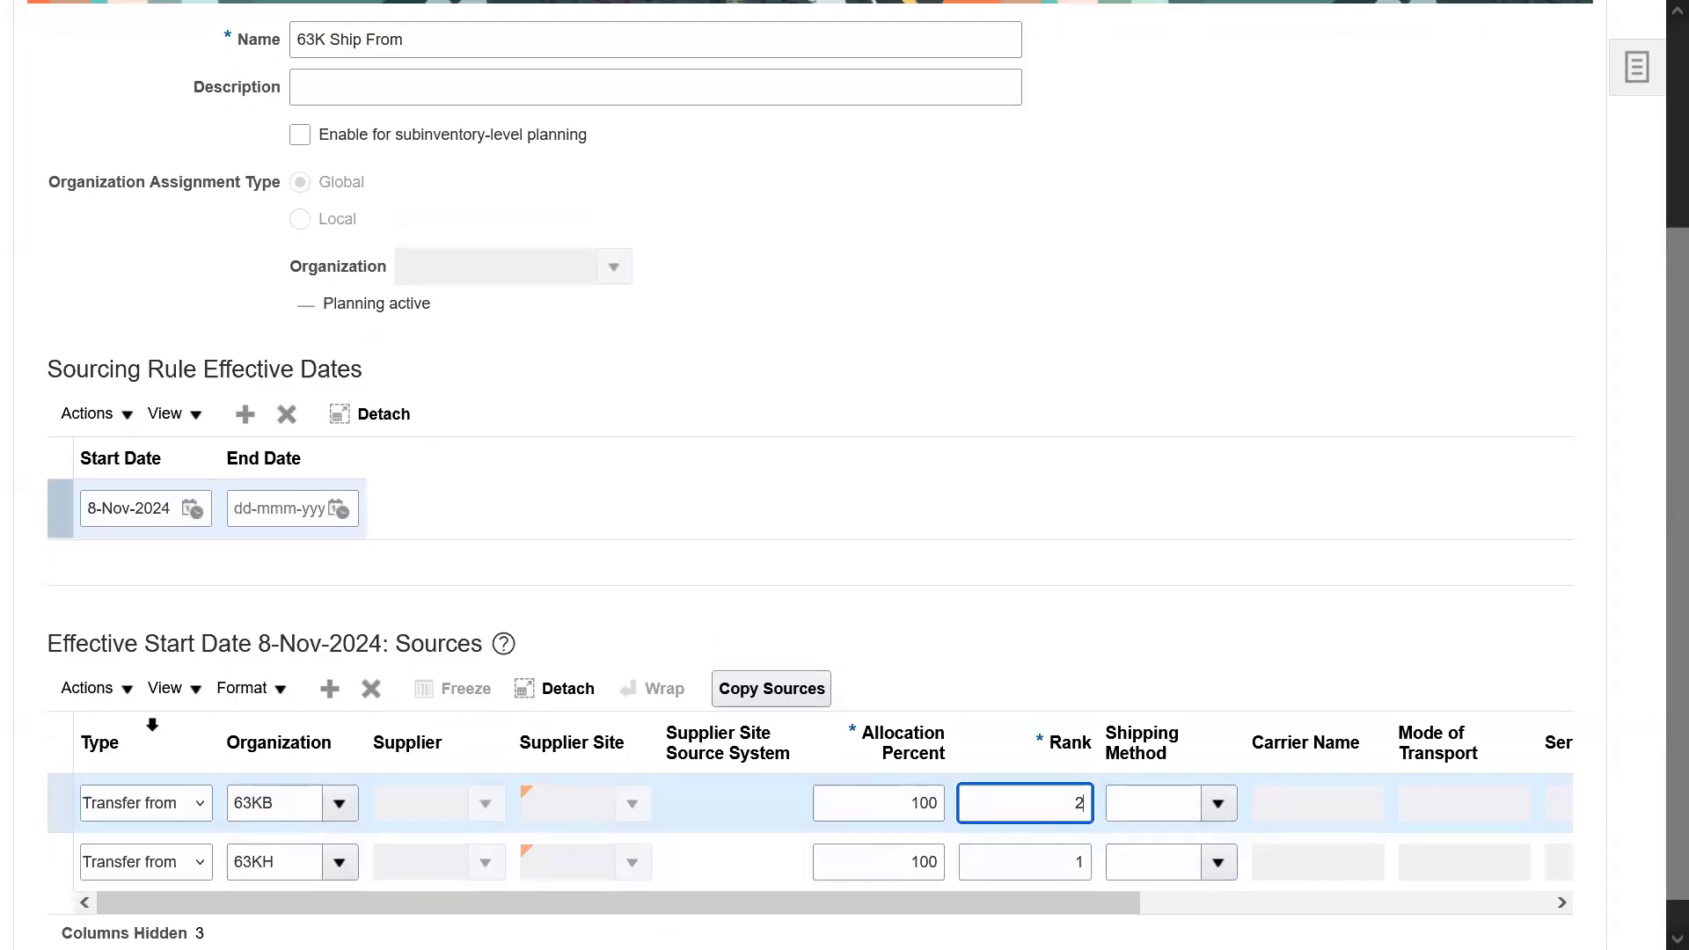
{"action": "left_click", "coordinate": [152, 725]}
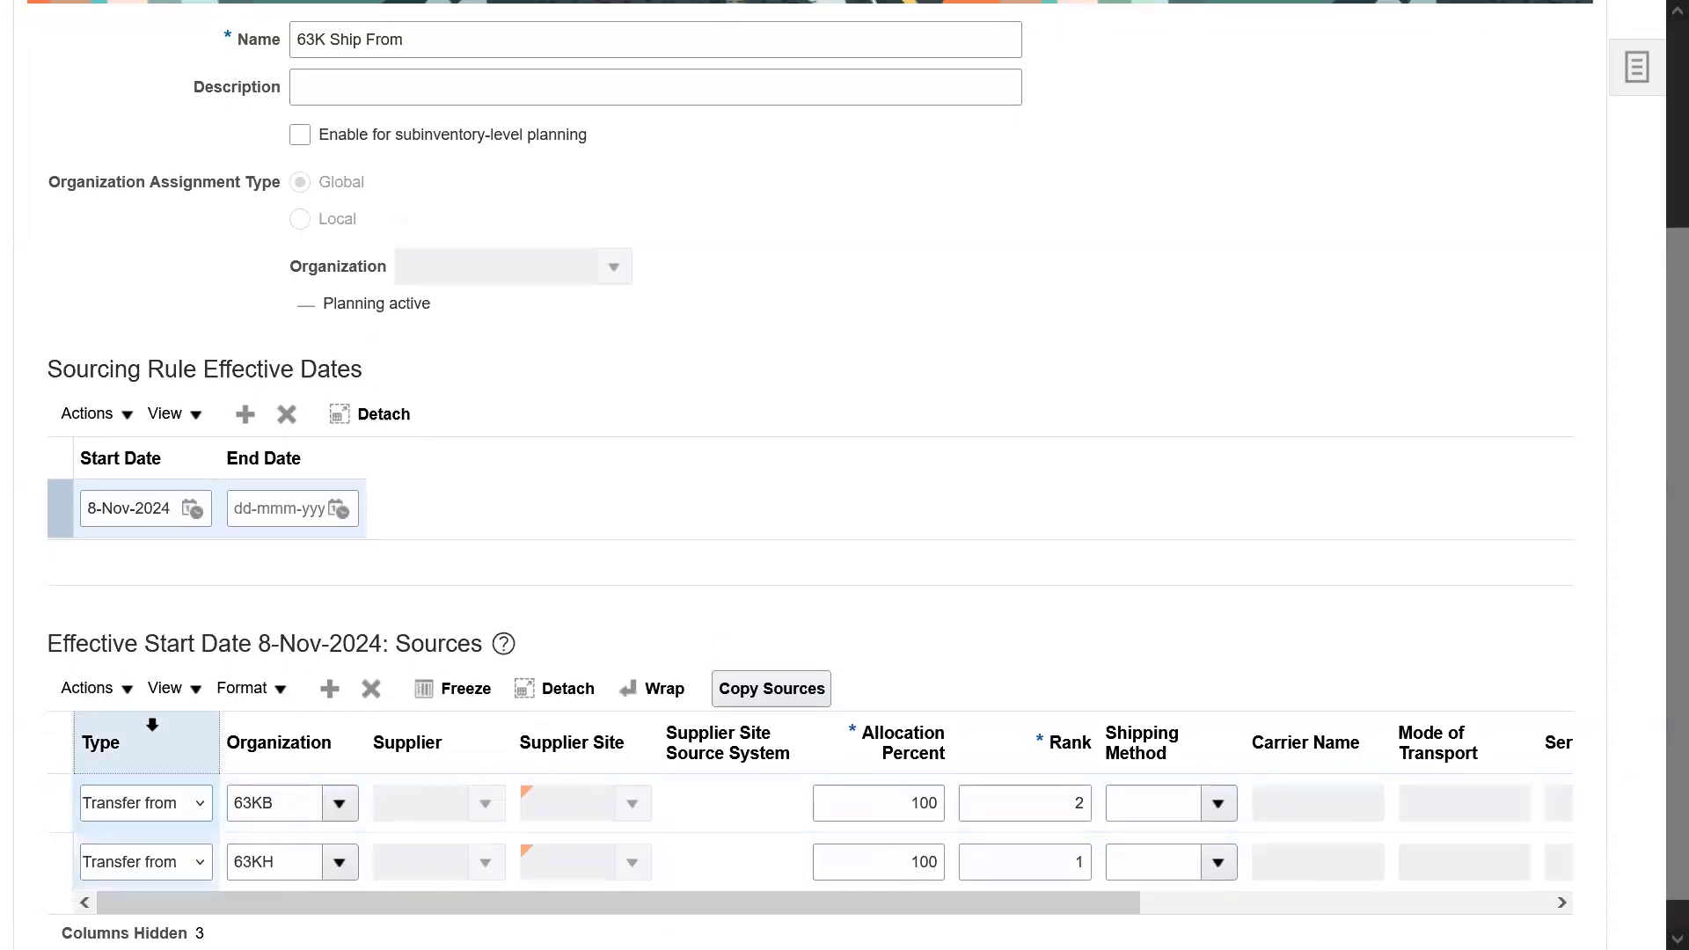
{"action": "left_click", "coordinate": [263, 739]}
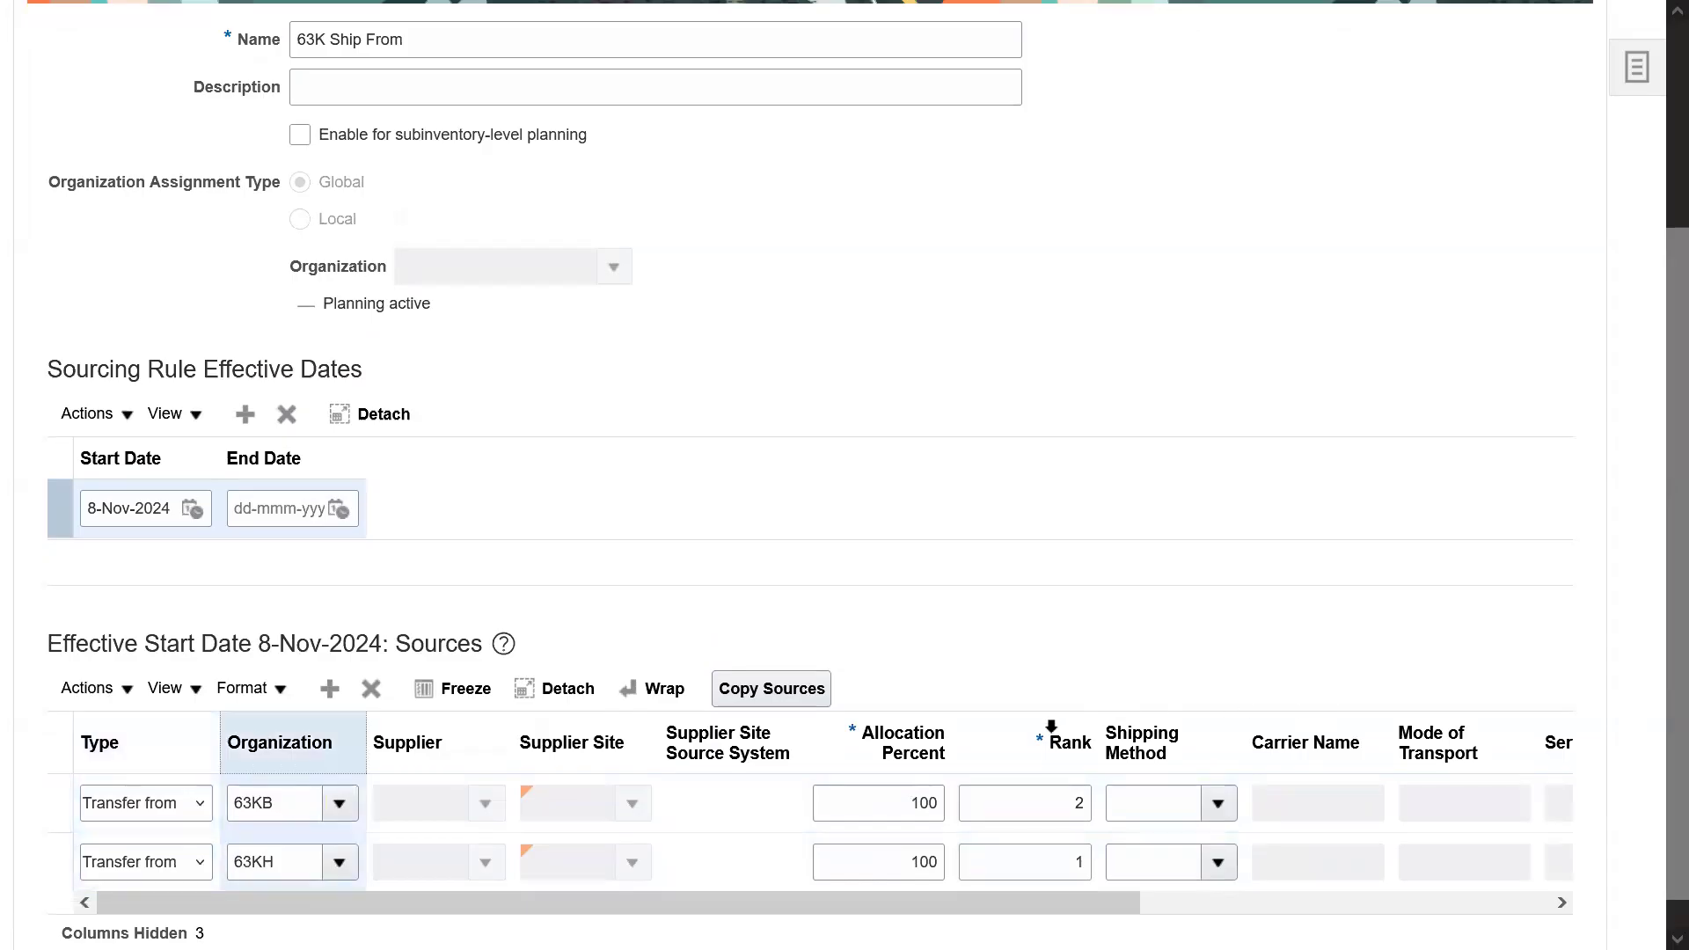
{"action": "left_click", "coordinate": [1051, 730]}
{"action": "scroll", "coordinate": [1647, 484], "scroll_direction": "up", "scroll_amount": 3}
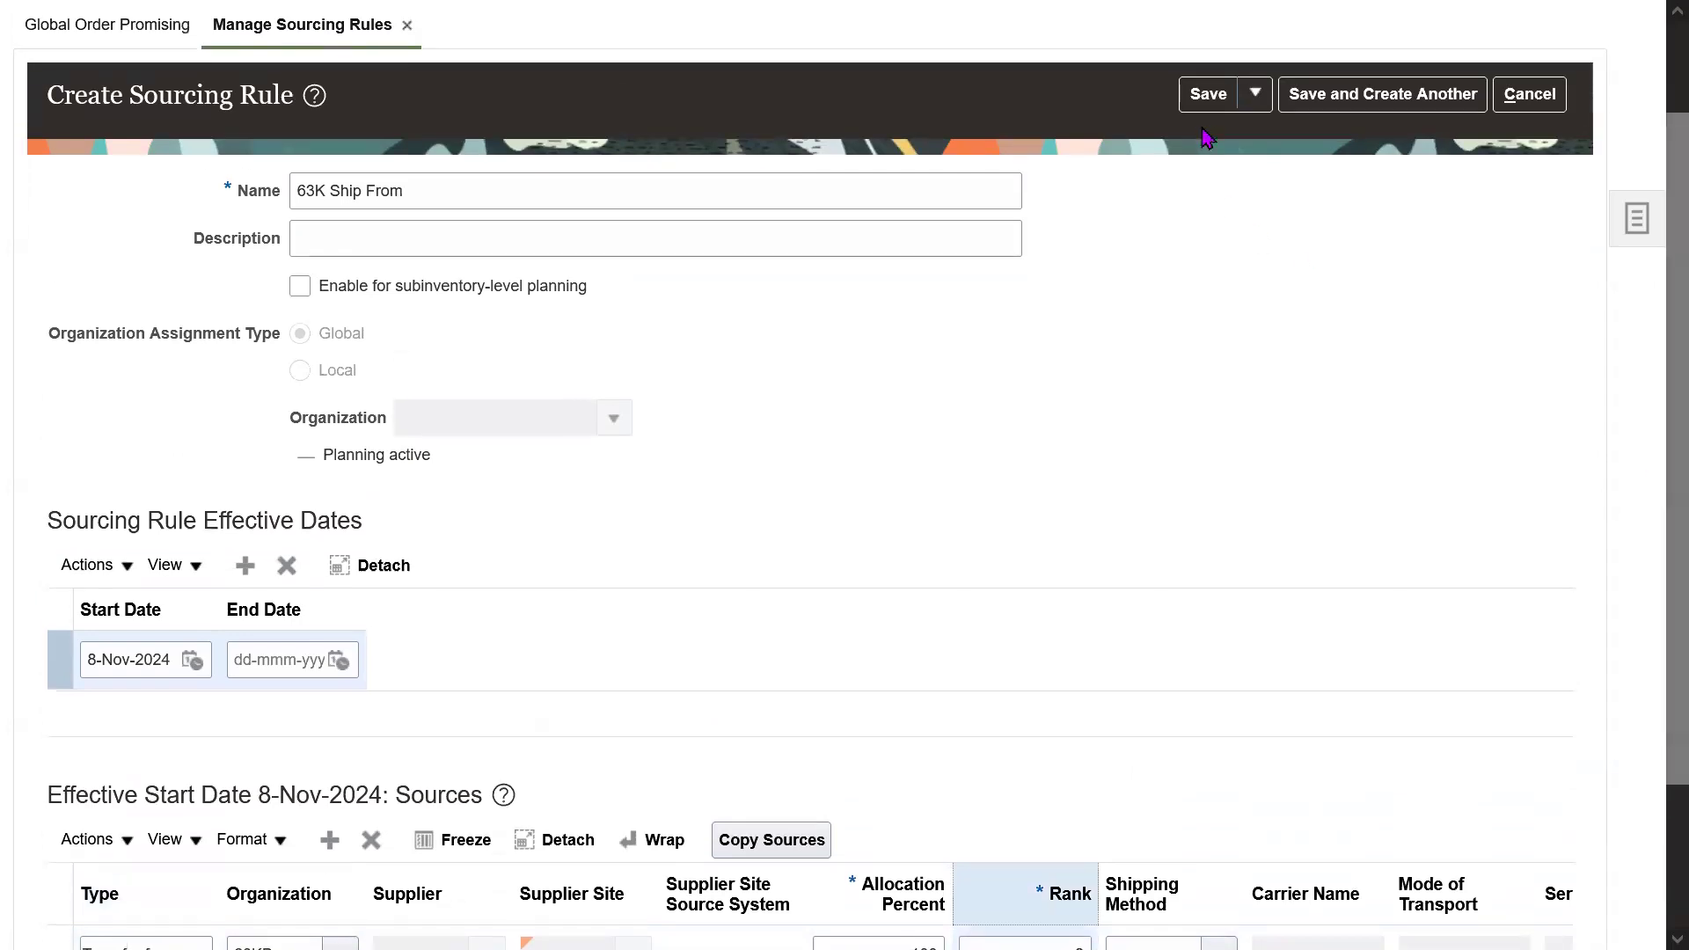
{"action": "left_click", "coordinate": [1212, 94]}
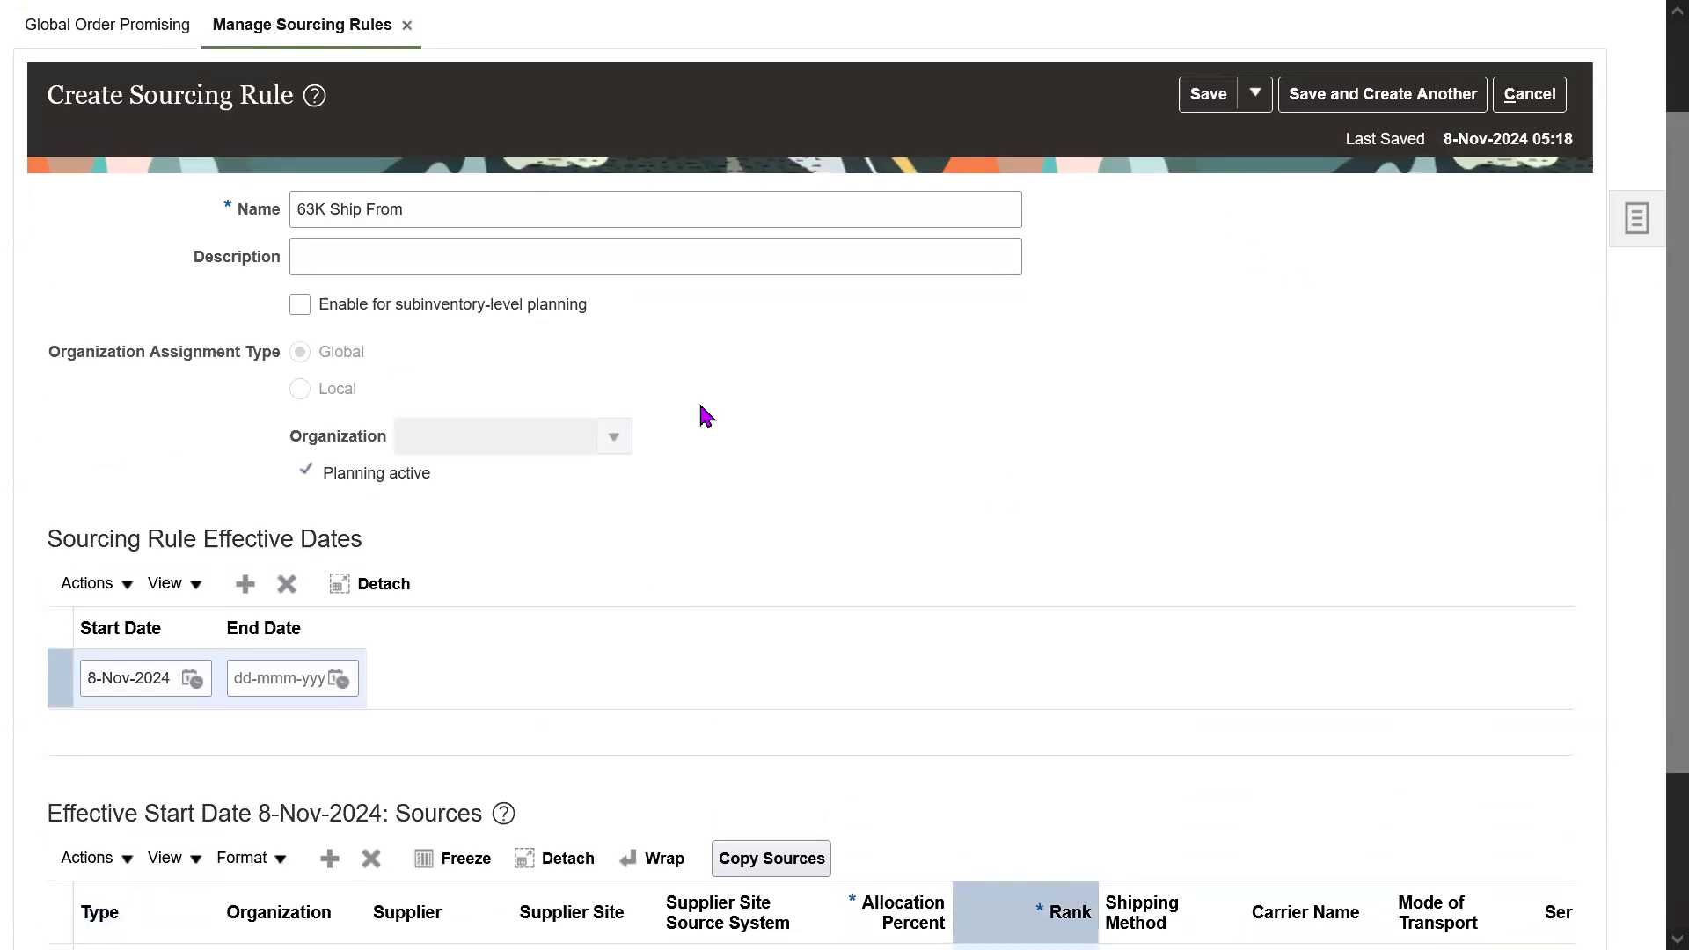
{"action": "scroll", "coordinate": [1654, 660], "scroll_direction": "down", "scroll_amount": 3}
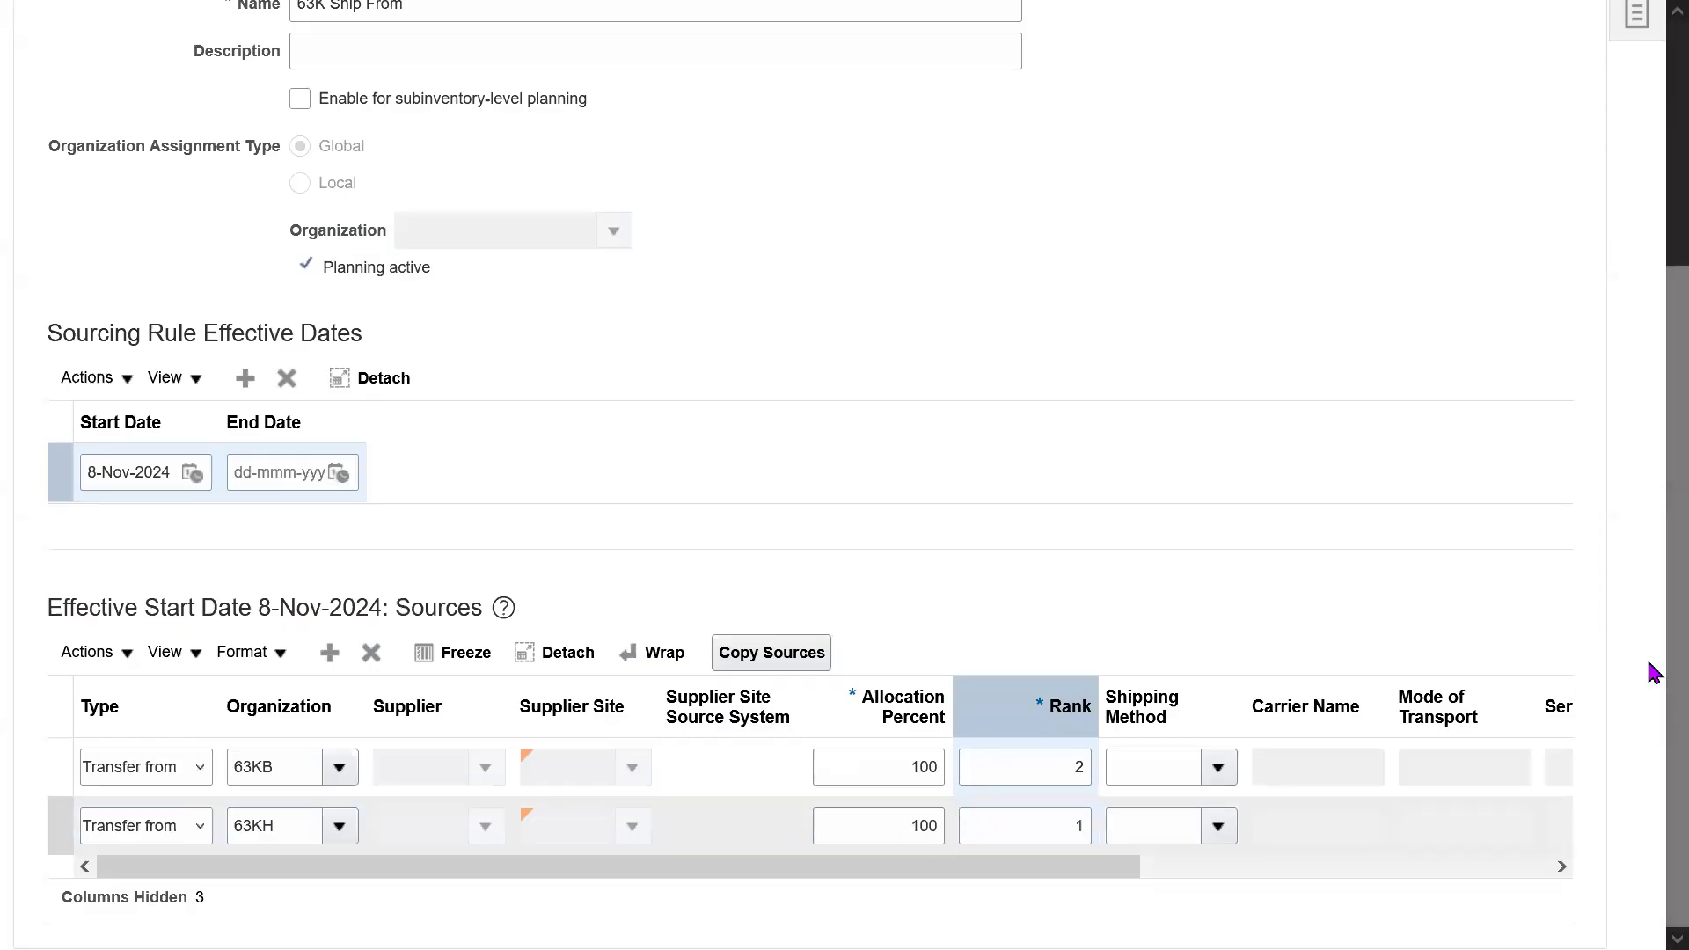
{"action": "scroll", "coordinate": [1647, 445], "scroll_direction": "up", "scroll_amount": 5}
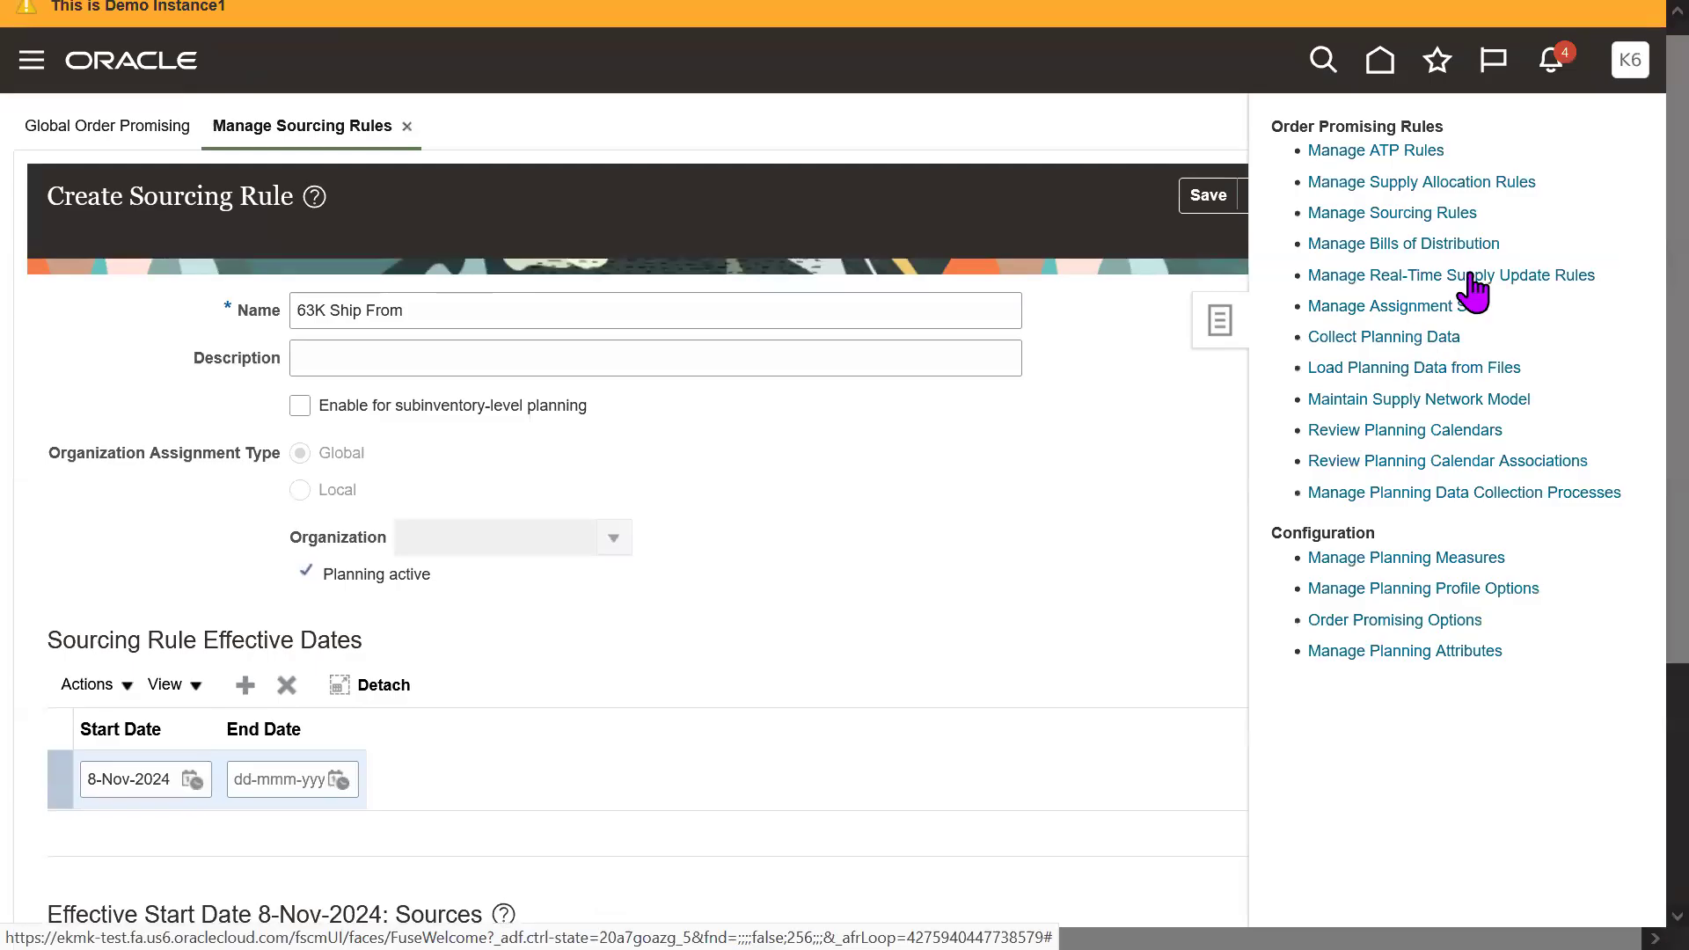
- Find the GlobalOrderPromising assignment set by searching assignment sets for Global, and open it for editing
{"action": "left_click", "coordinate": [1423, 308]}
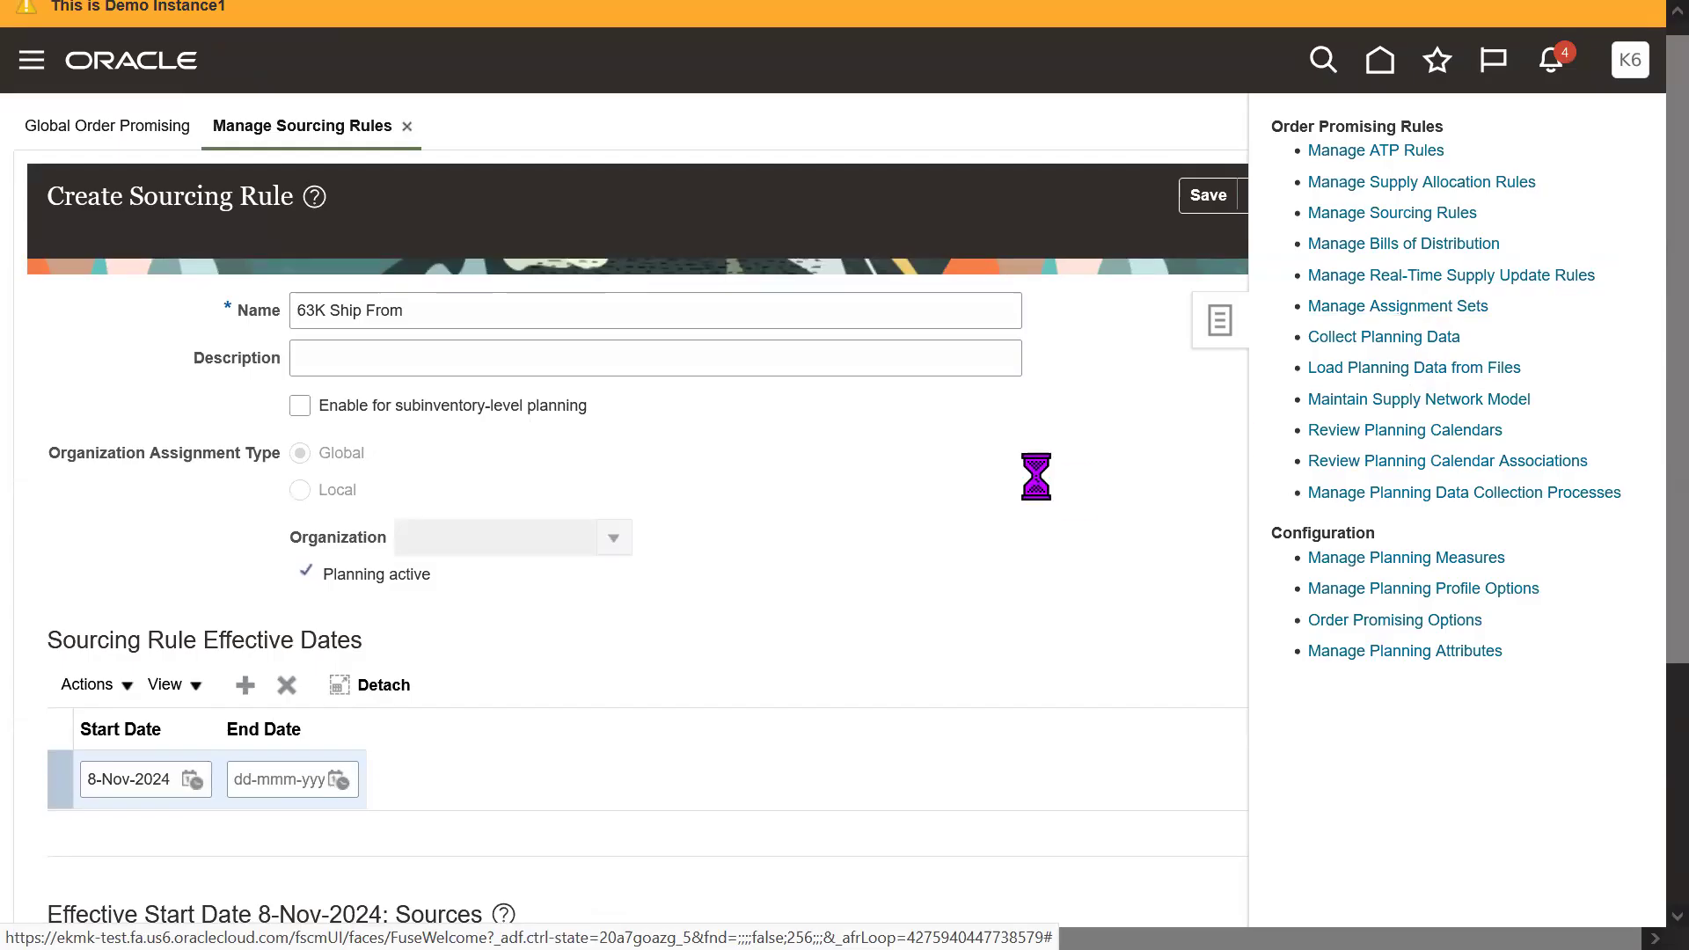
{"action": "left_click", "coordinate": [354, 351]}
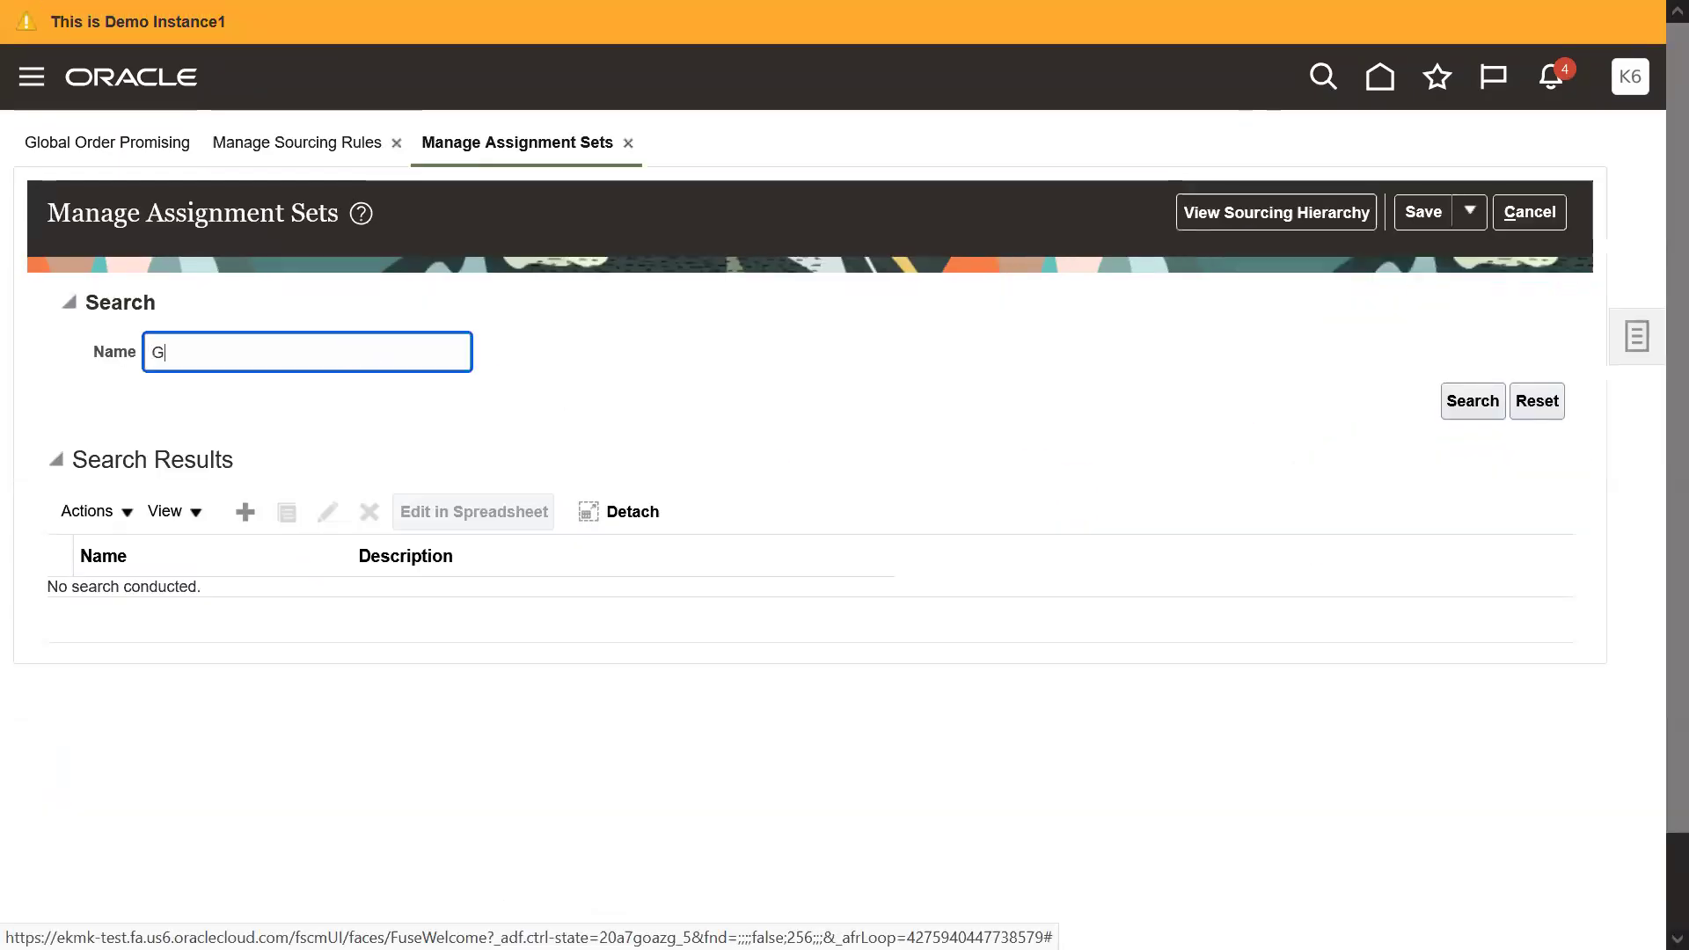
{"action": "type", "text": "Global"}
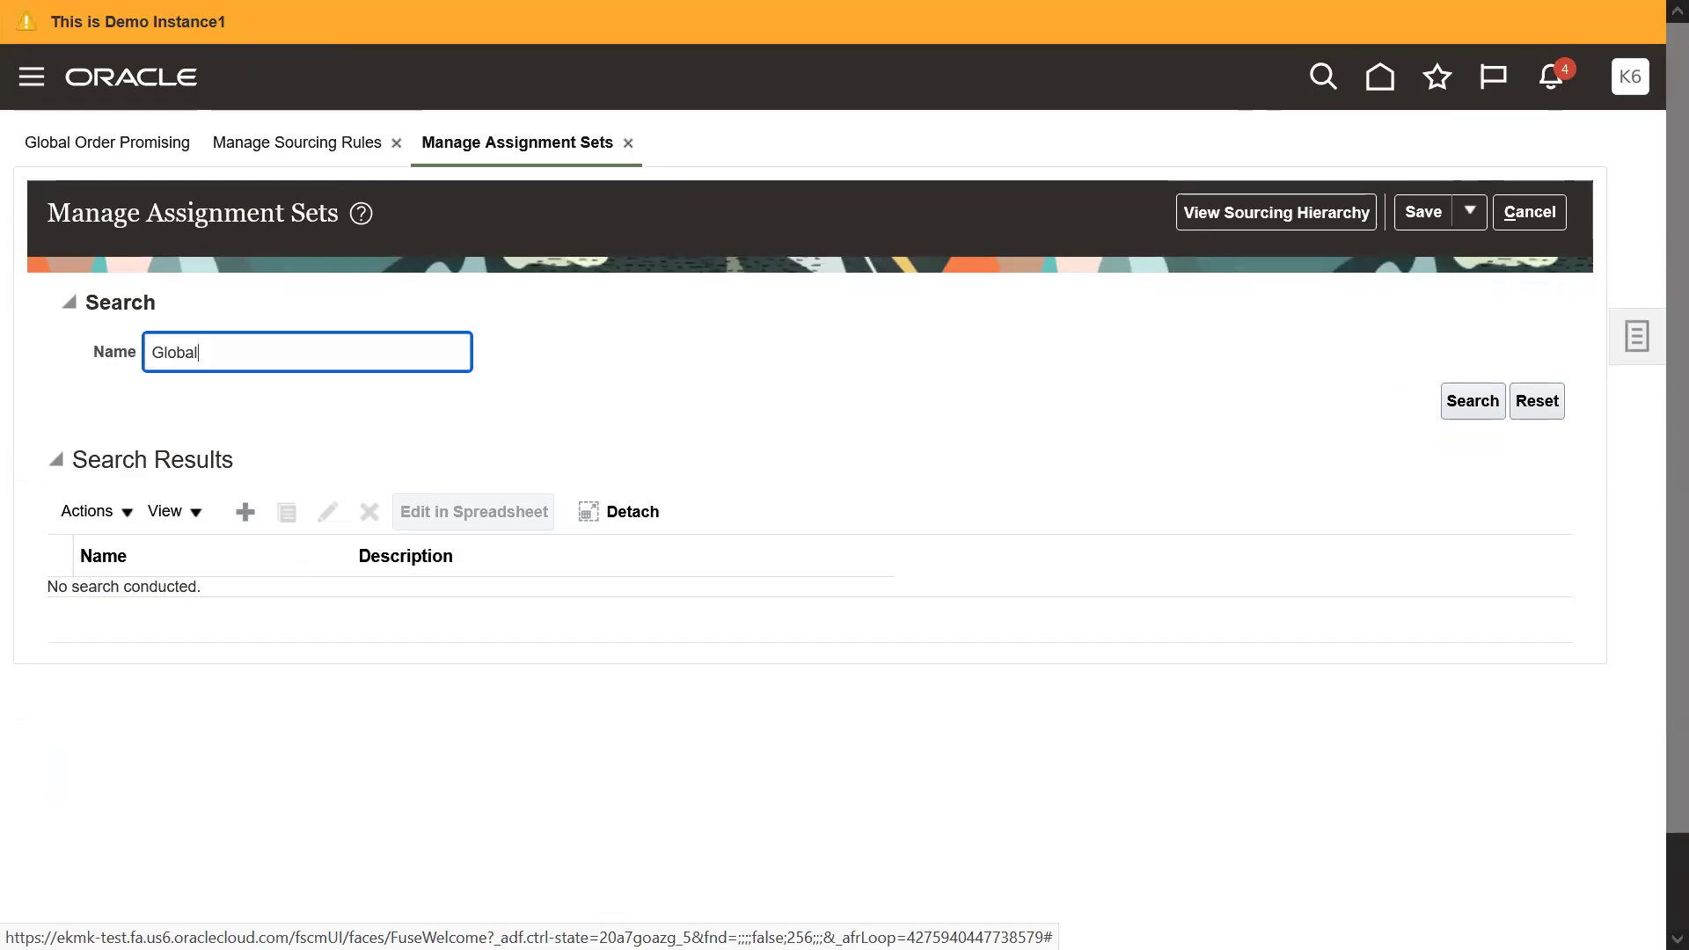
{"action": "key", "text": "Return"}
{"action": "double_click", "coordinate": [226, 502]}
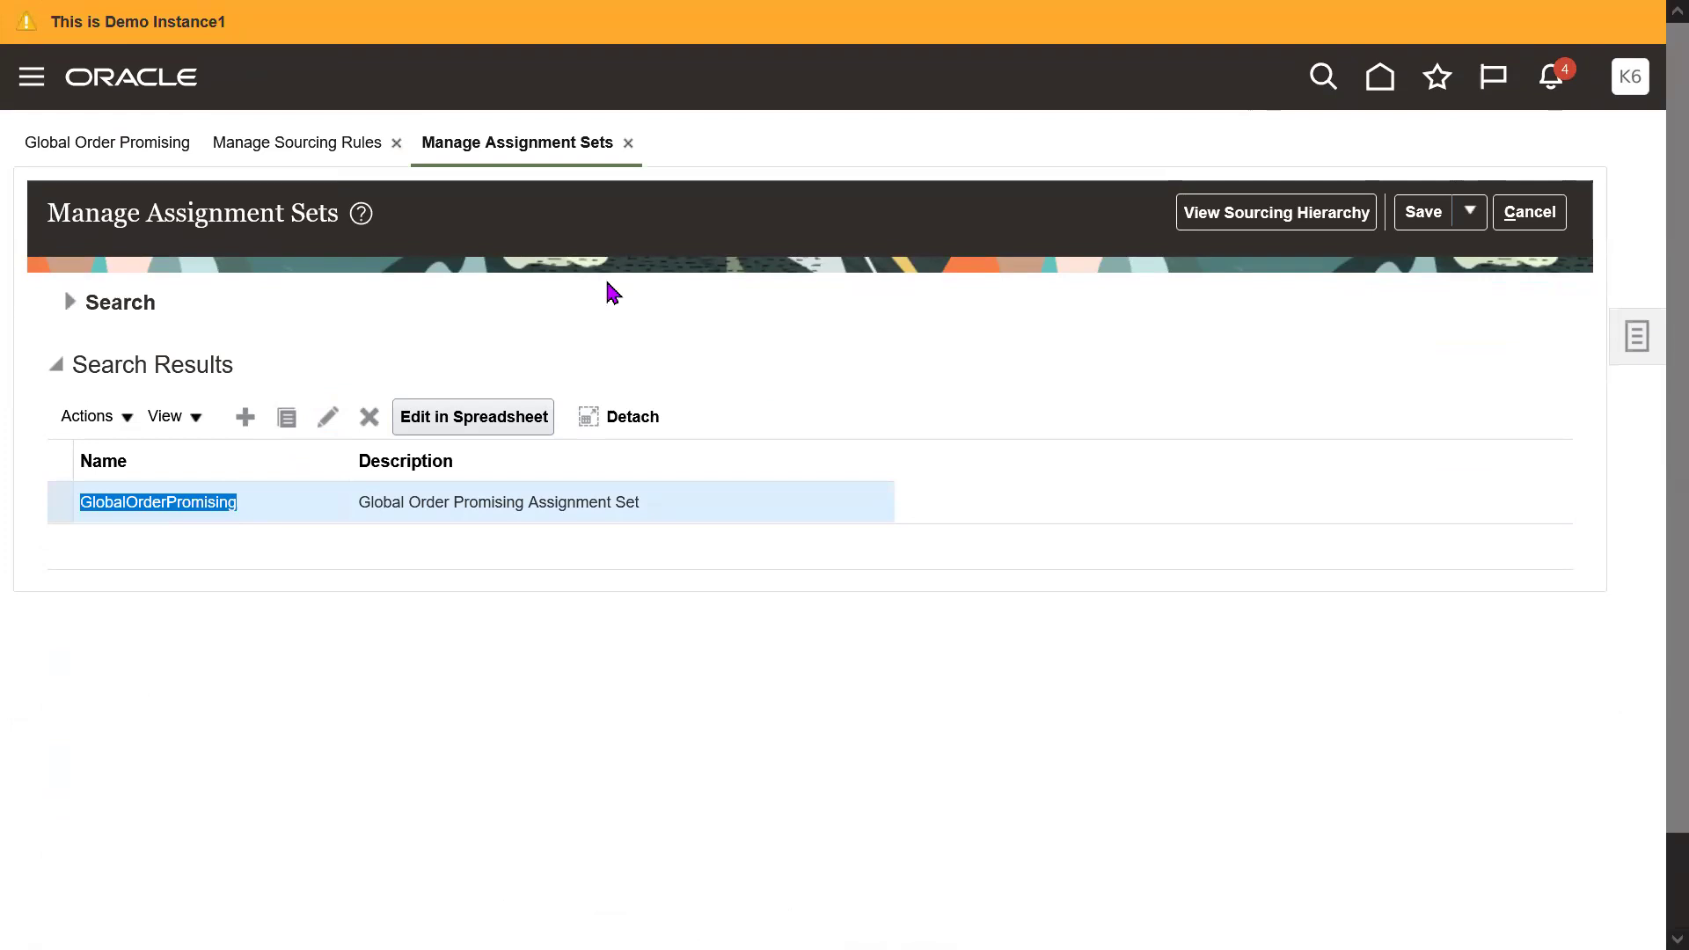
{"action": "left_click", "coordinate": [331, 417]}
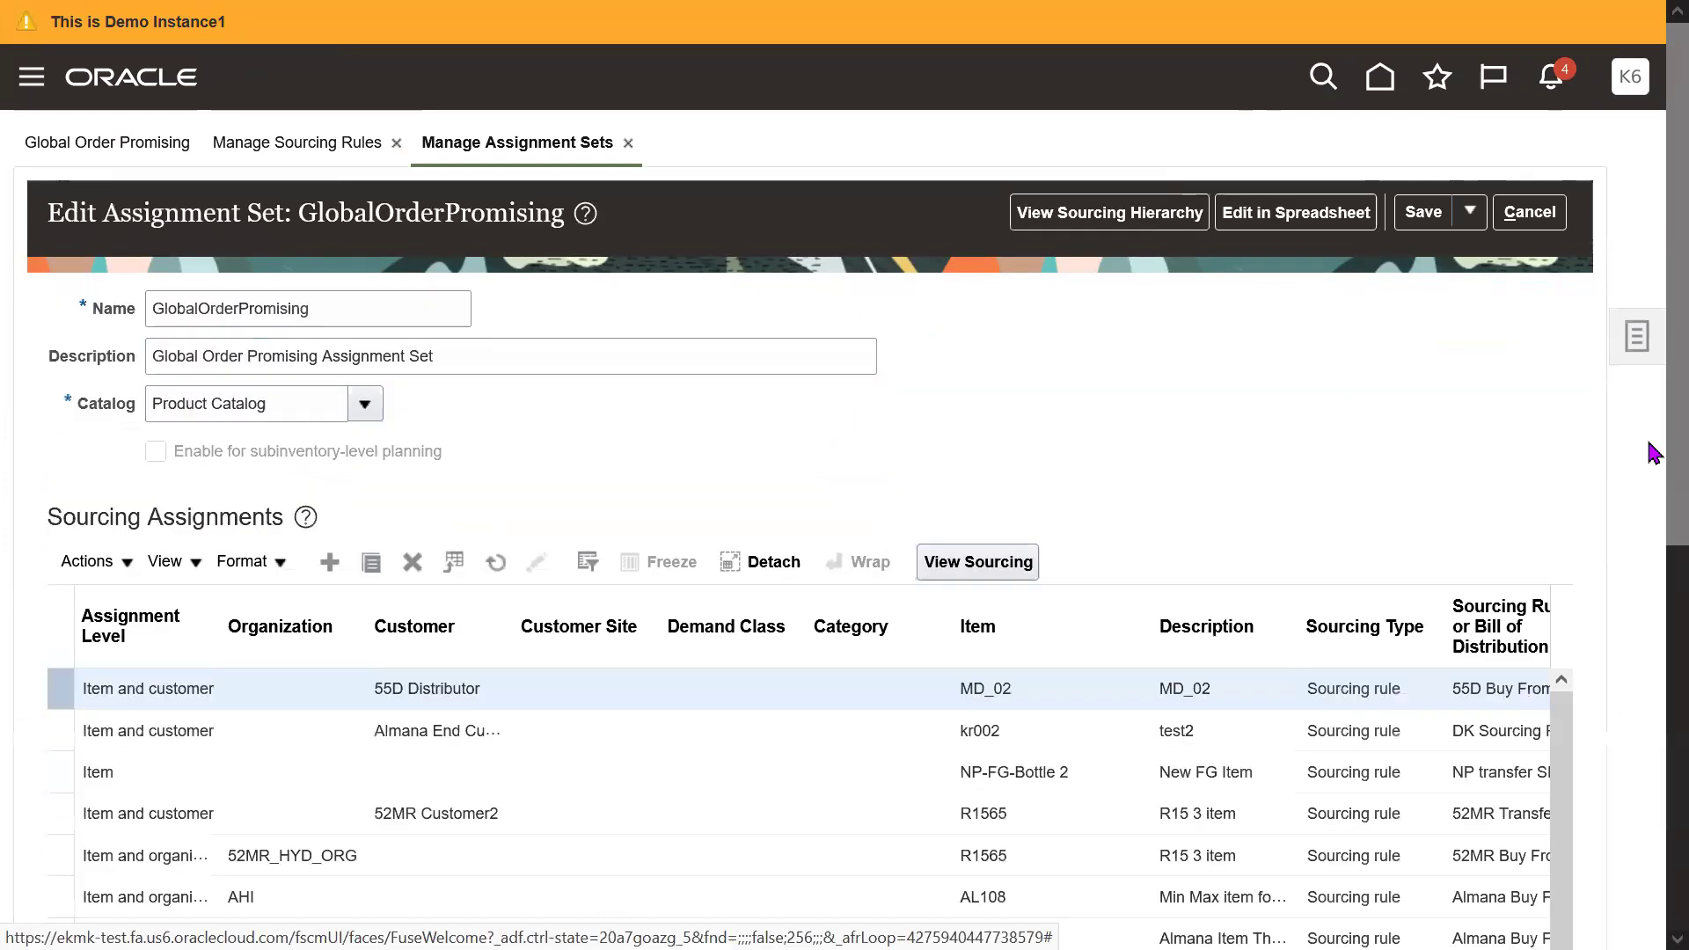
- Add a sourcing assignment to the set with assignment level Customer and customer site
{"action": "left_click_drag", "start_coordinate": [1677, 444], "coordinate": [1677, 469]}
{"action": "left_click", "coordinate": [330, 521]}
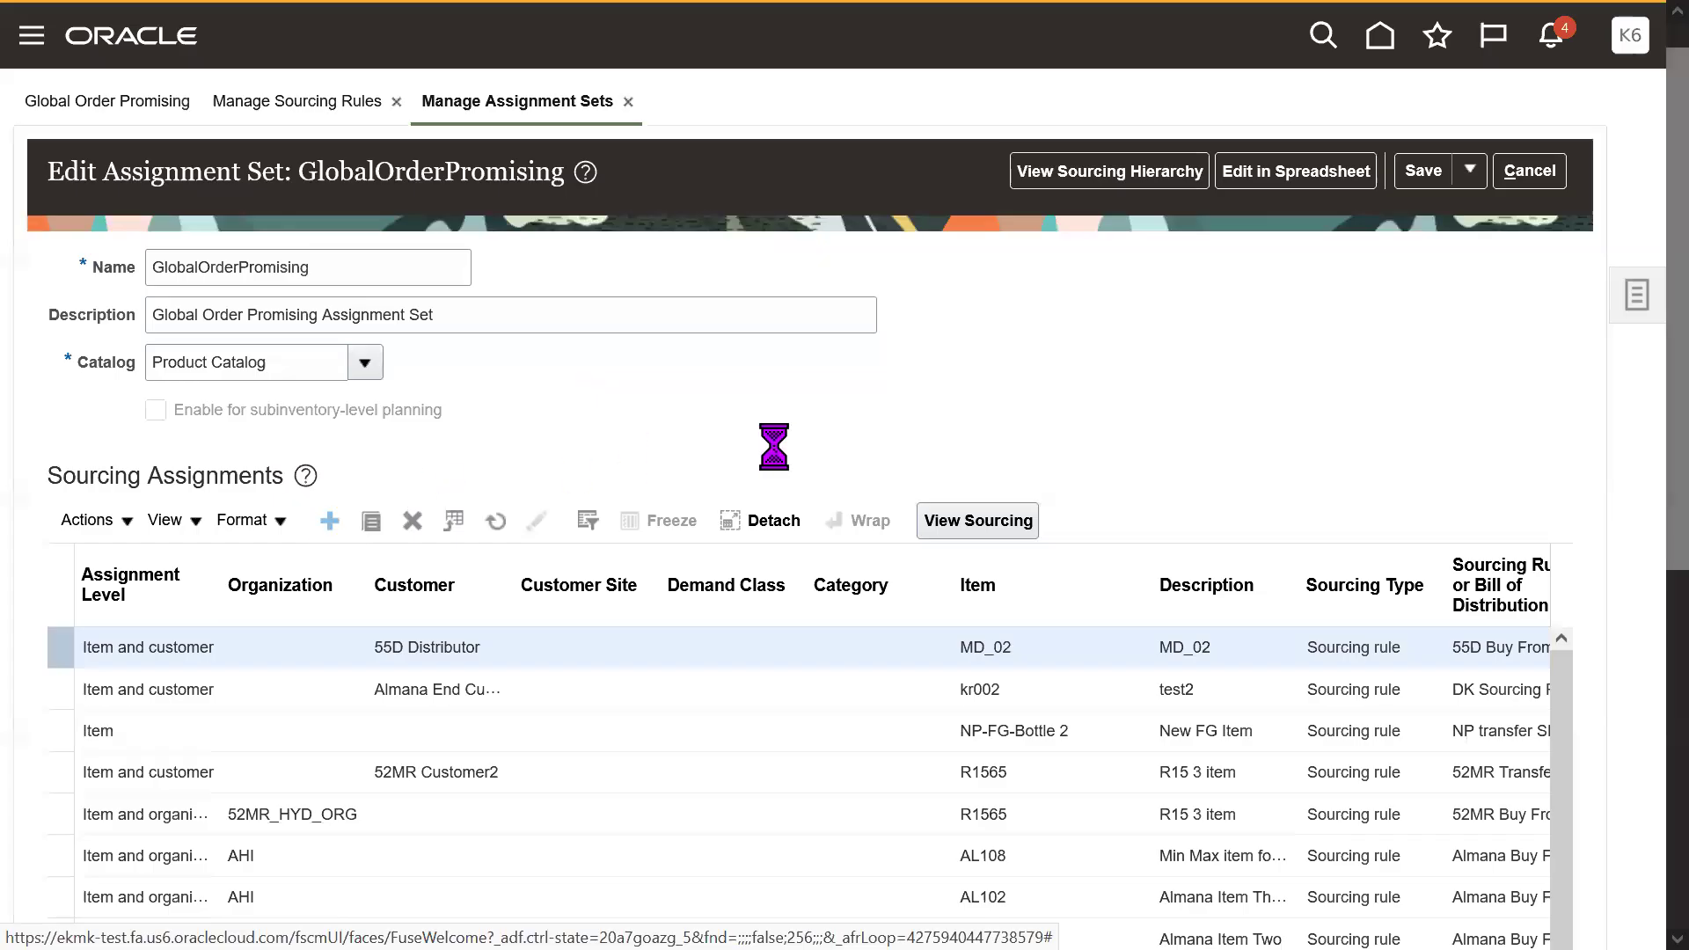
{"action": "left_click", "coordinate": [193, 675]}
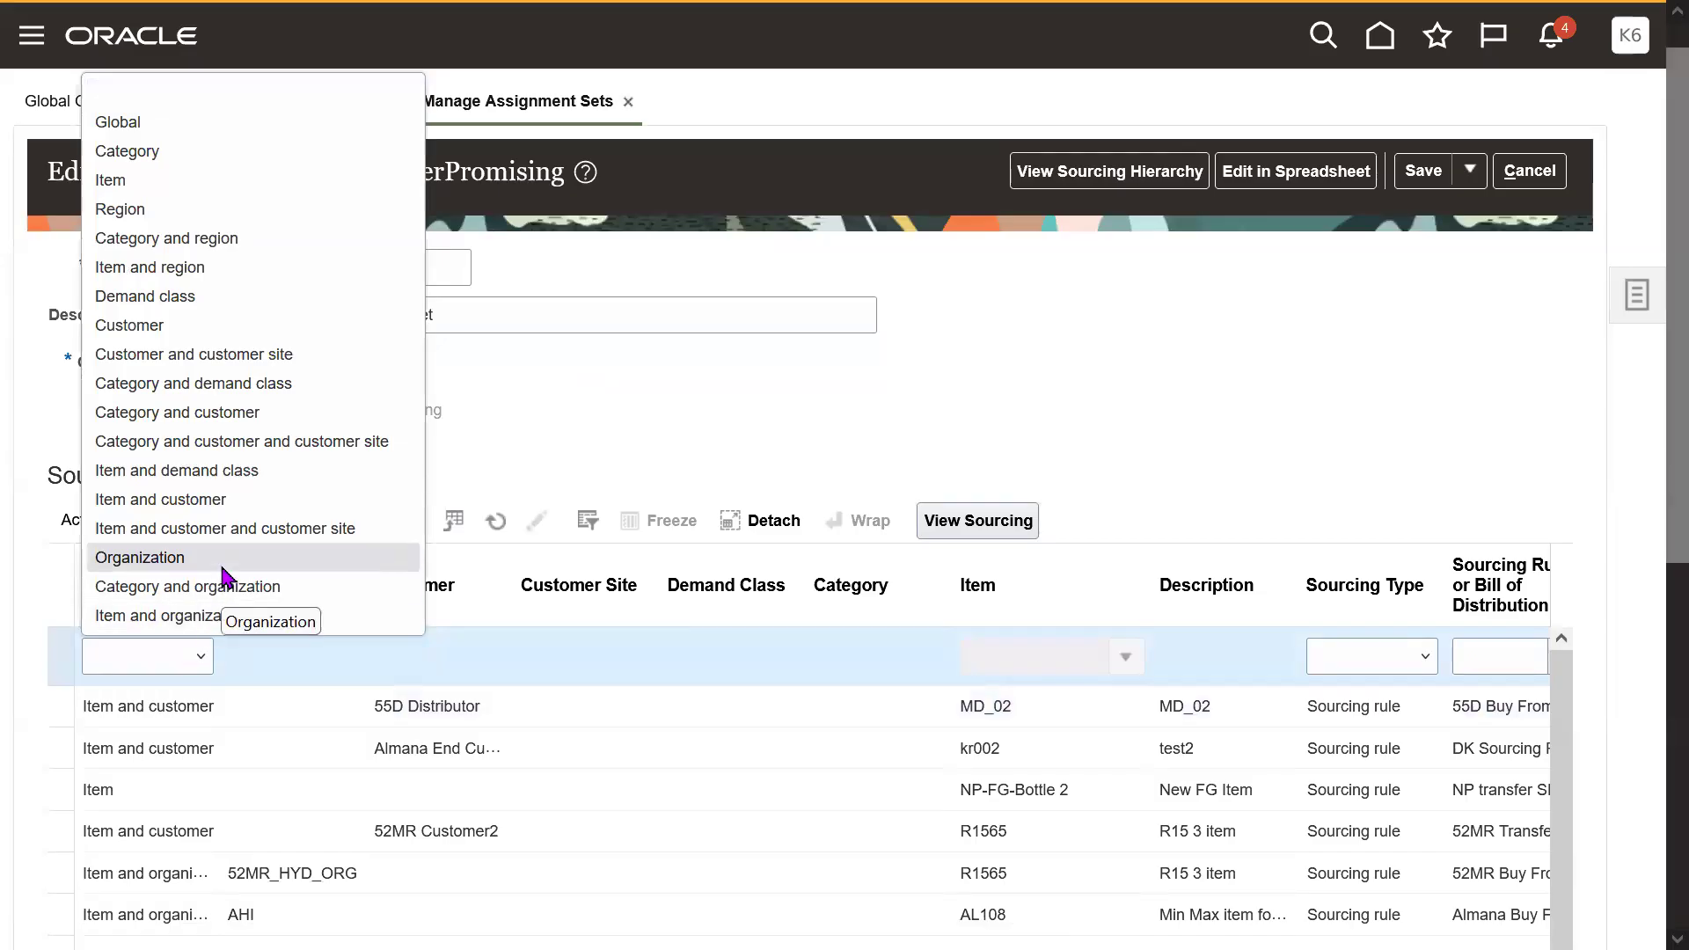
{"action": "left_click", "coordinate": [180, 616]}
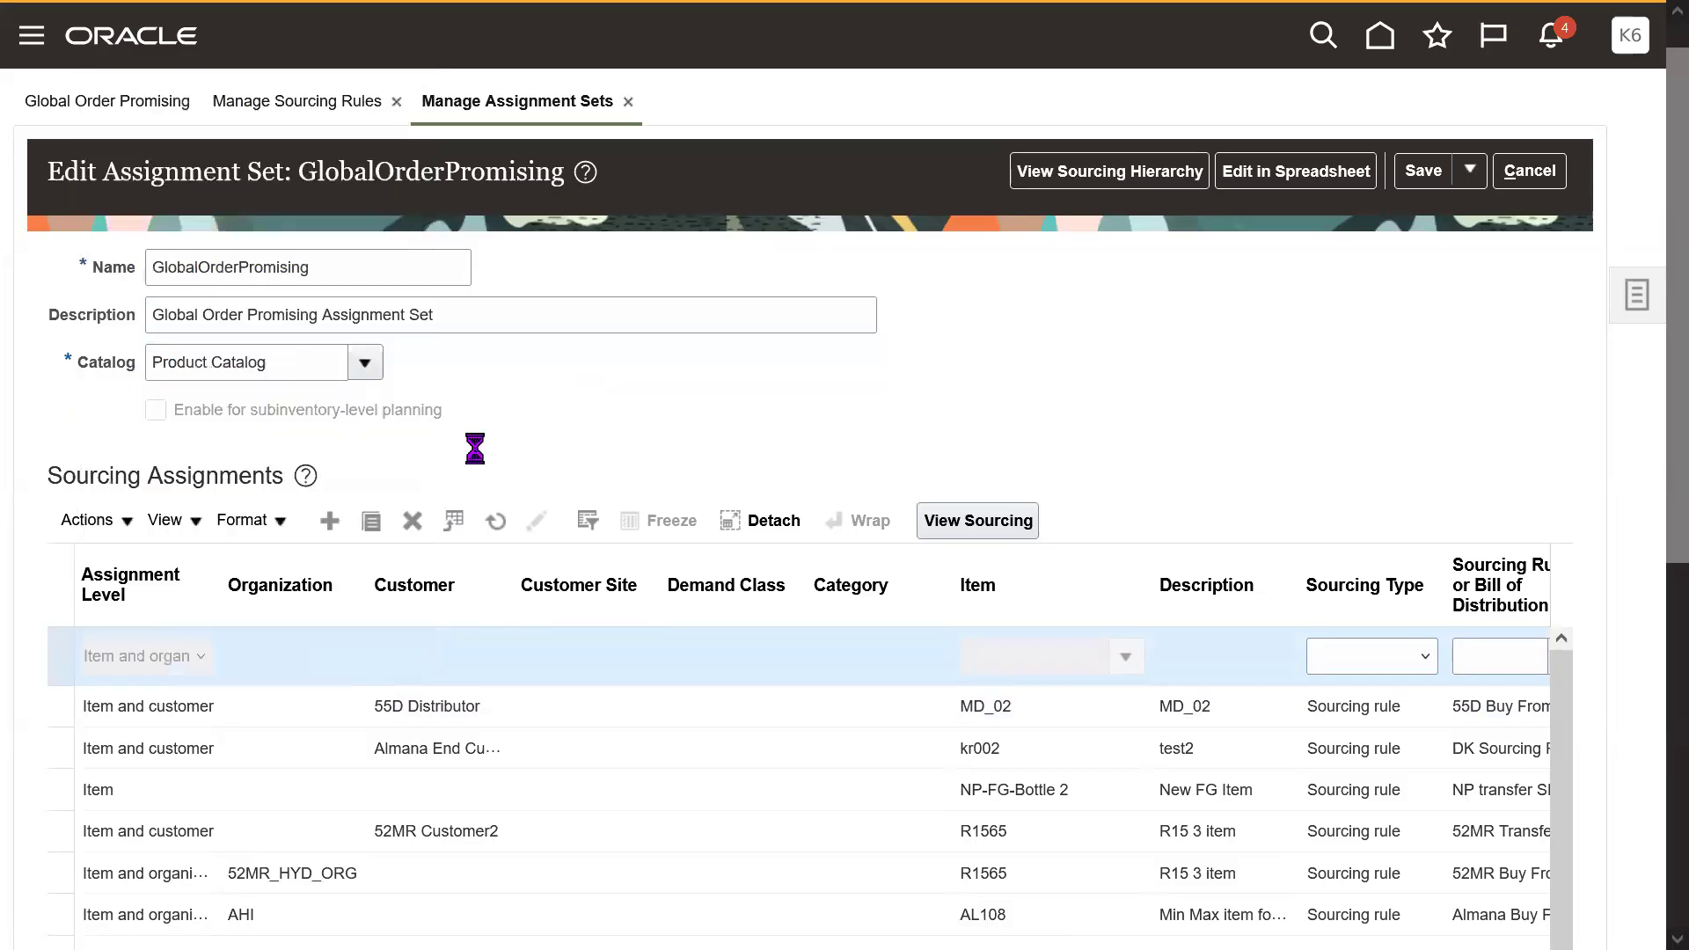
{"action": "left_click", "coordinate": [178, 660]}
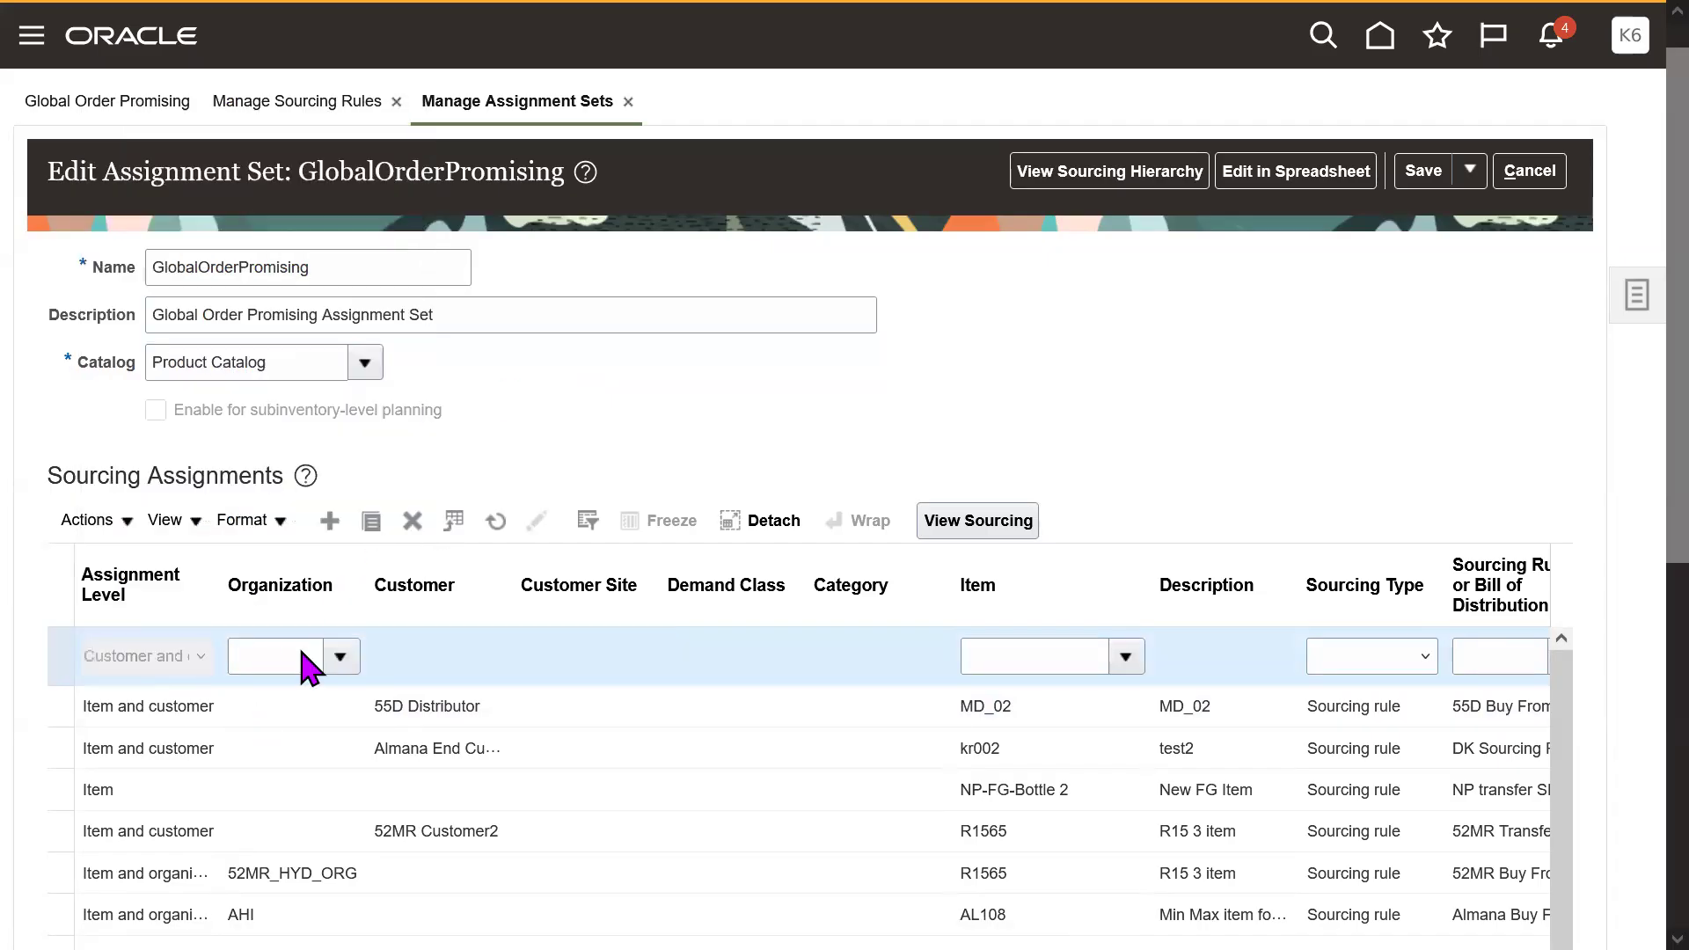
- Search customers starting with 63K and assign 63K Customer A to the new sourcing assignment
{"action": "left_click", "coordinate": [419, 649]}
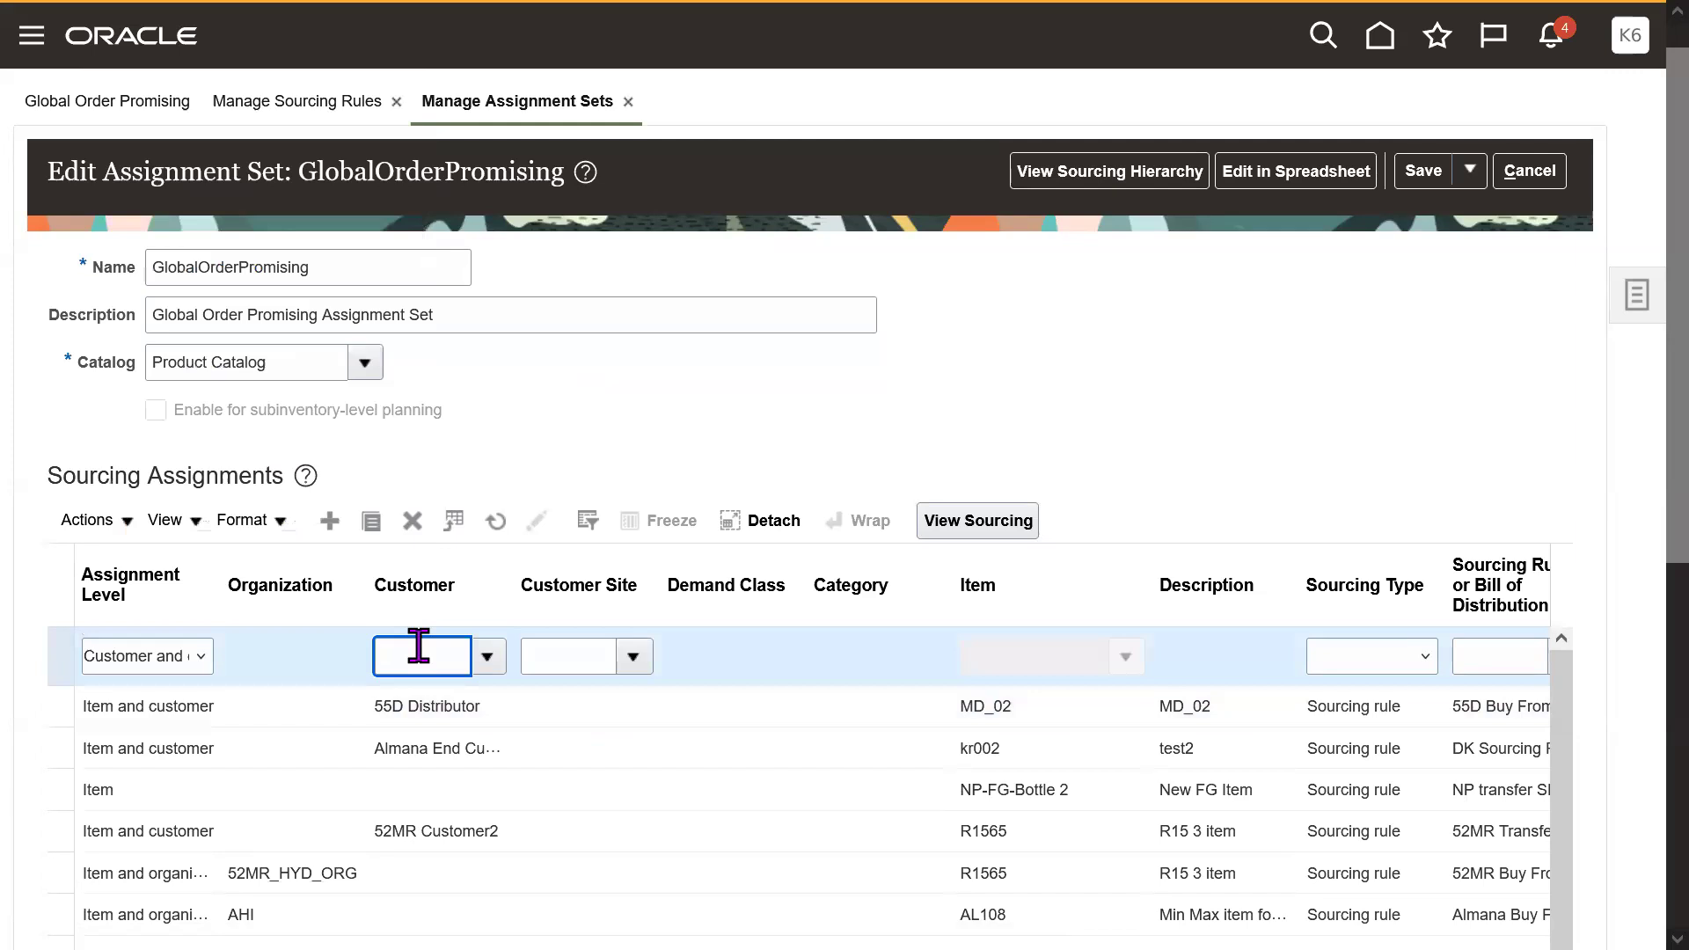
{"action": "type", "text": "63K"}
{"action": "key", "text": "Tab"}
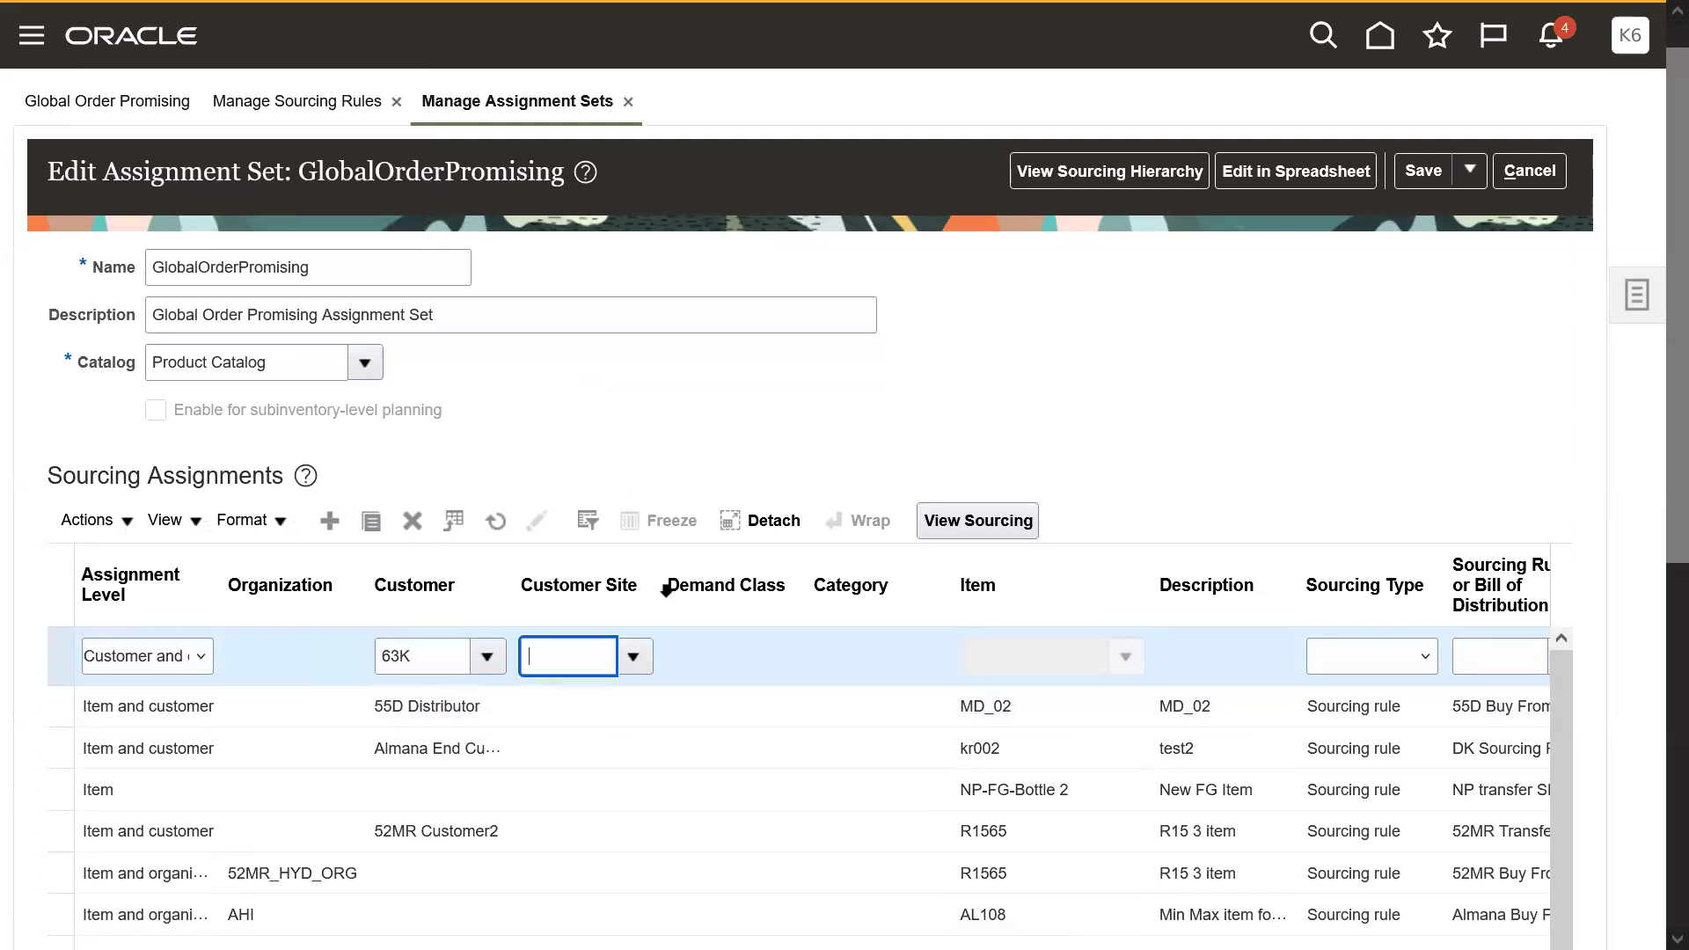
{"action": "left_click", "coordinate": [490, 660]}
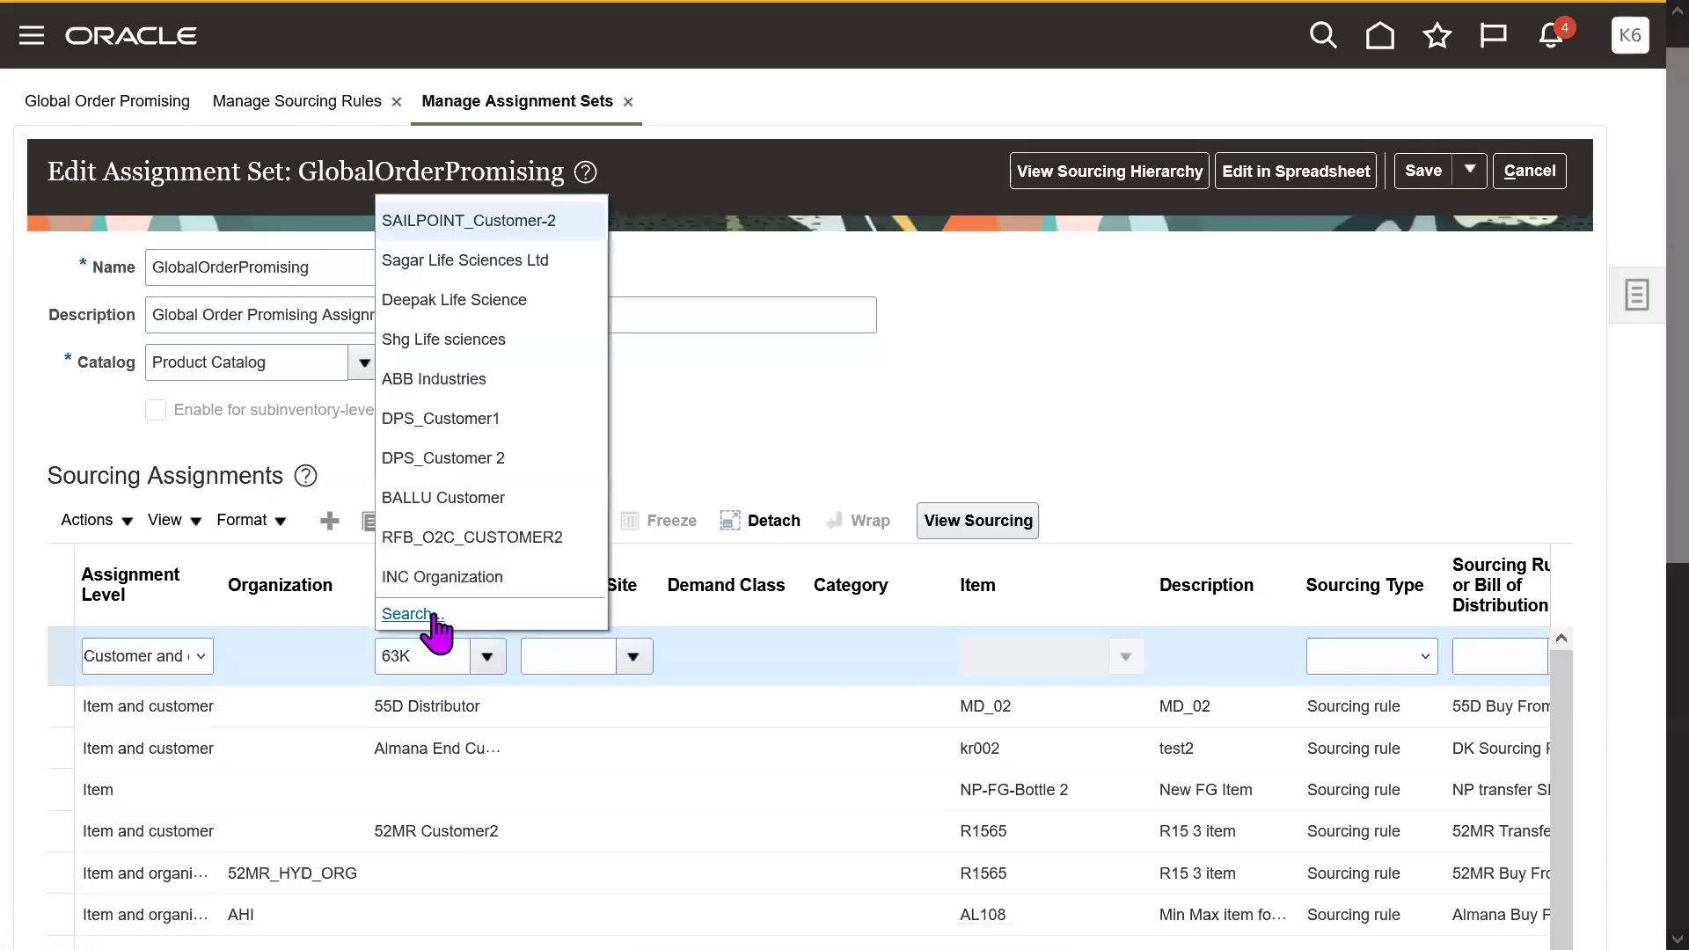
{"action": "left_click", "coordinate": [417, 614]}
{"action": "left_click", "coordinate": [1021, 479]}
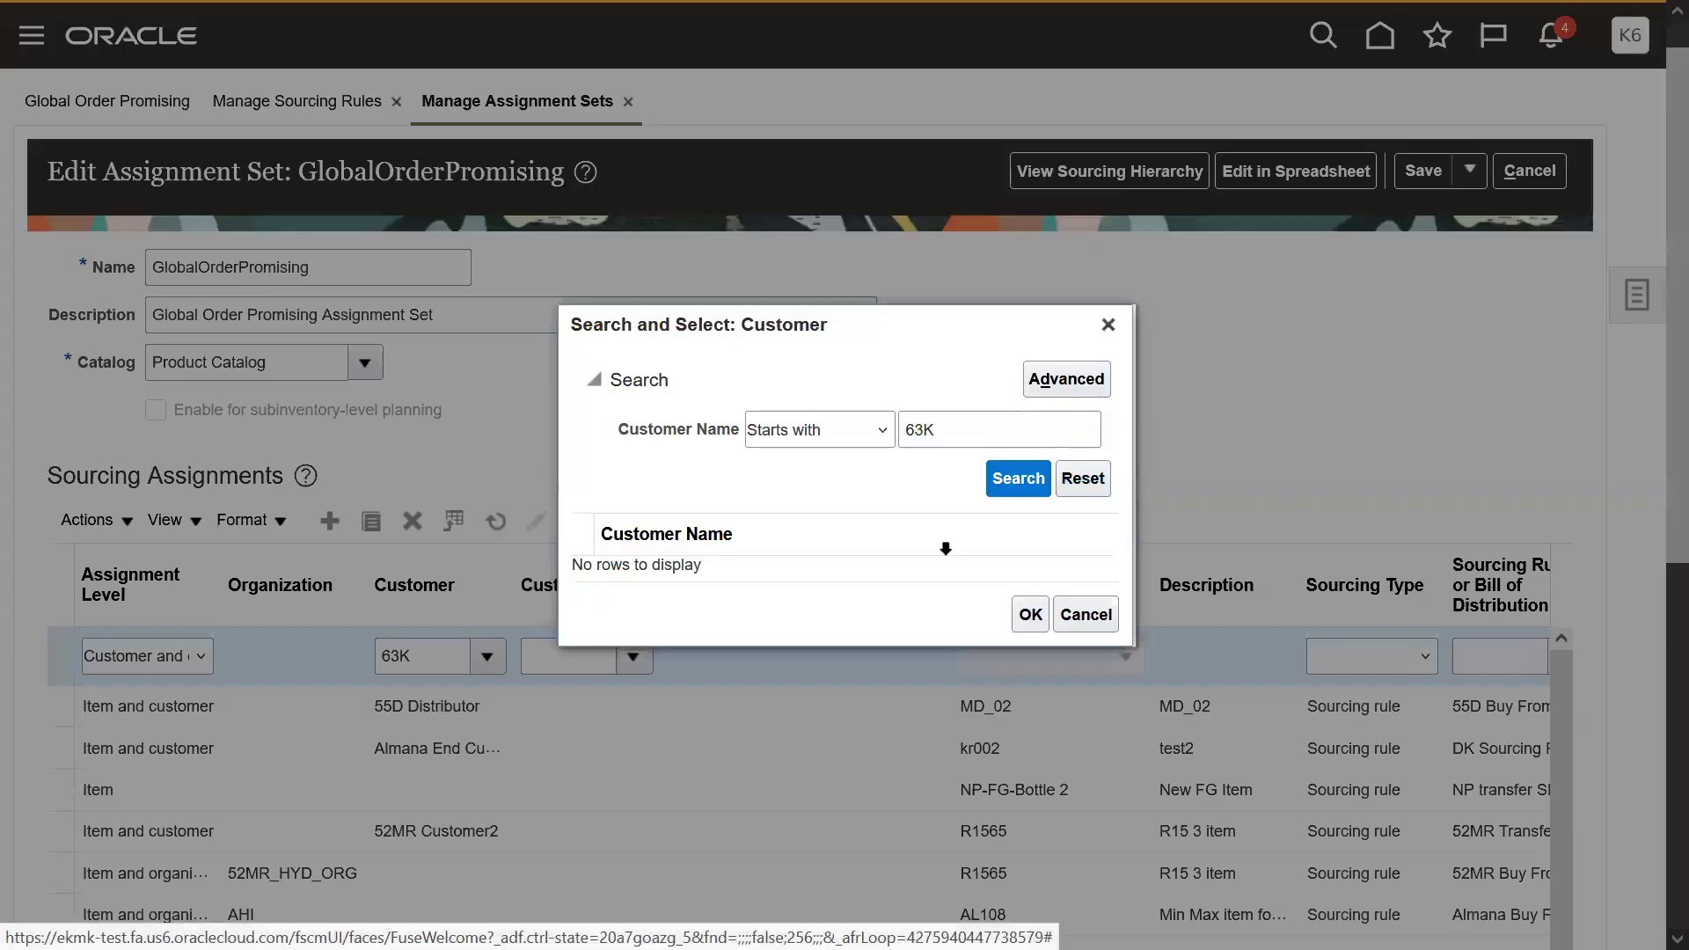
{"action": "left_click", "coordinate": [739, 572]}
{"action": "left_click", "coordinate": [1034, 628]}
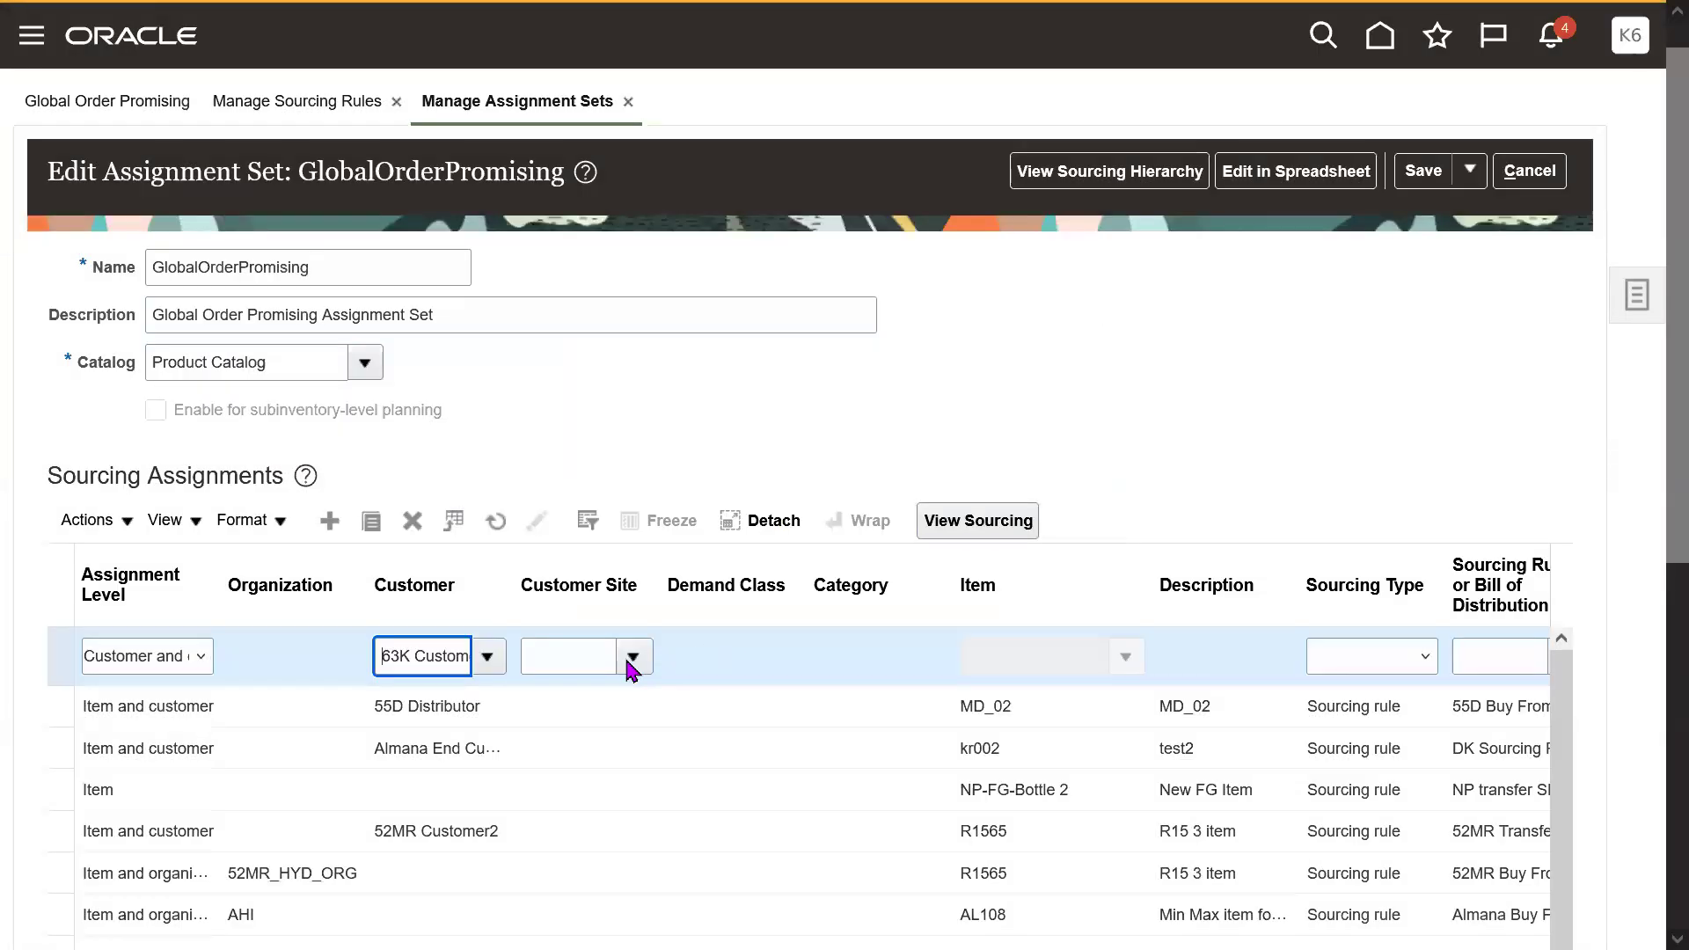
- Select the customer's site for the new assignment and check its address in the site list
{"action": "left_click", "coordinate": [633, 657]}
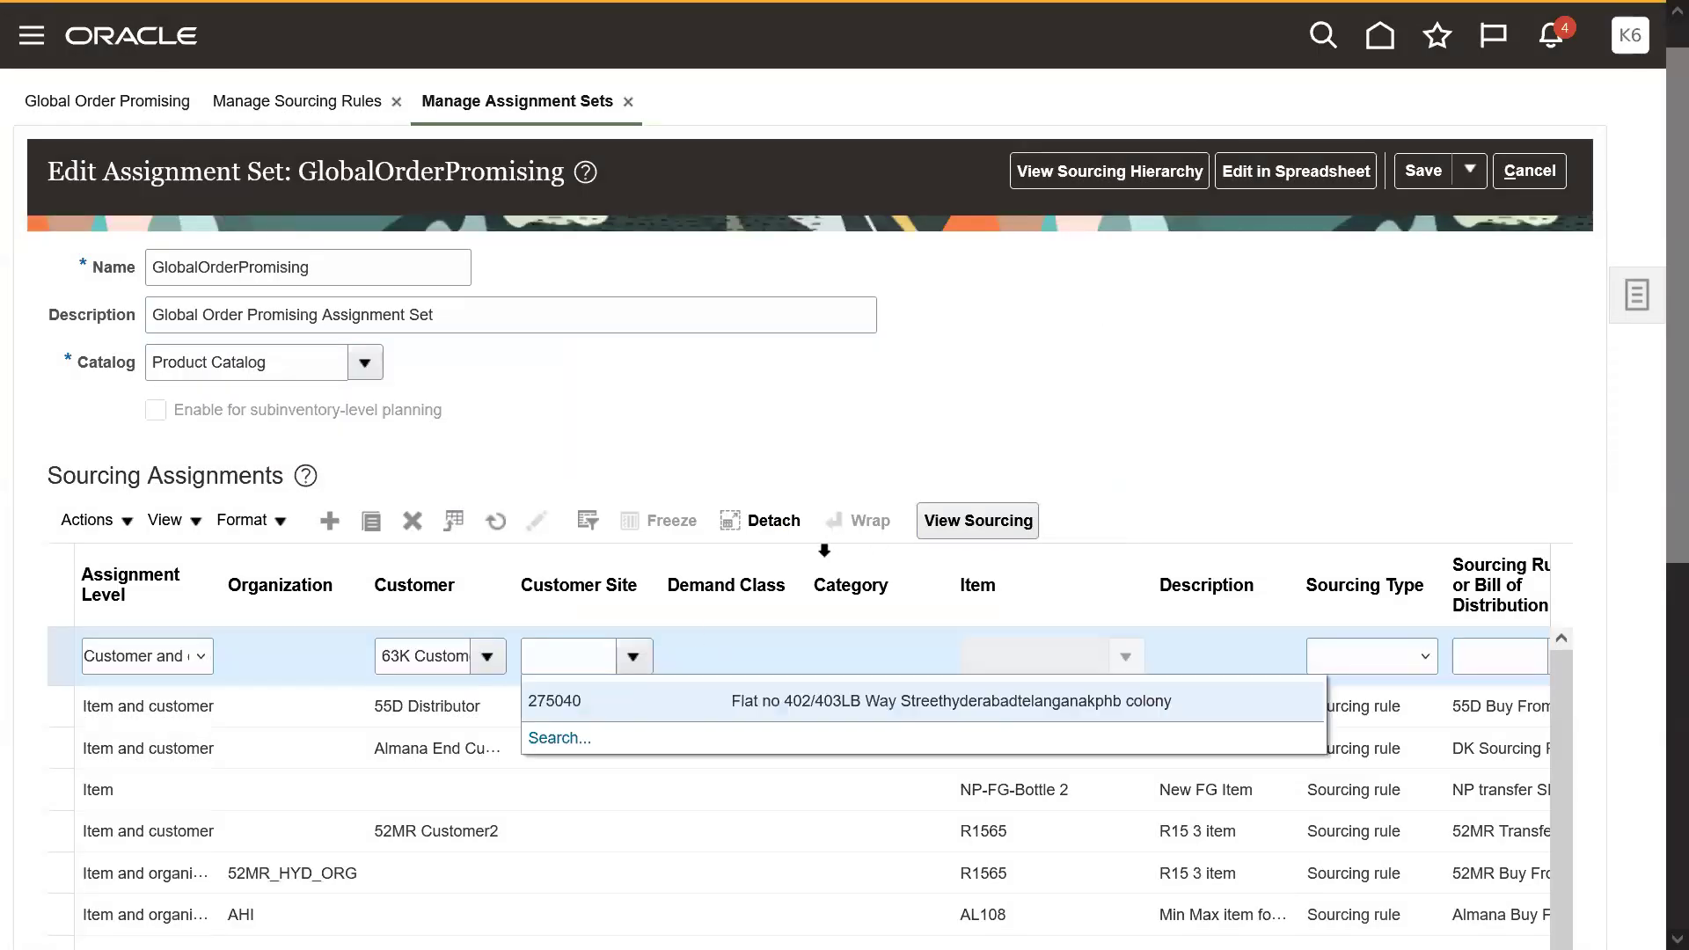
{"action": "left_click", "coordinate": [691, 711]}
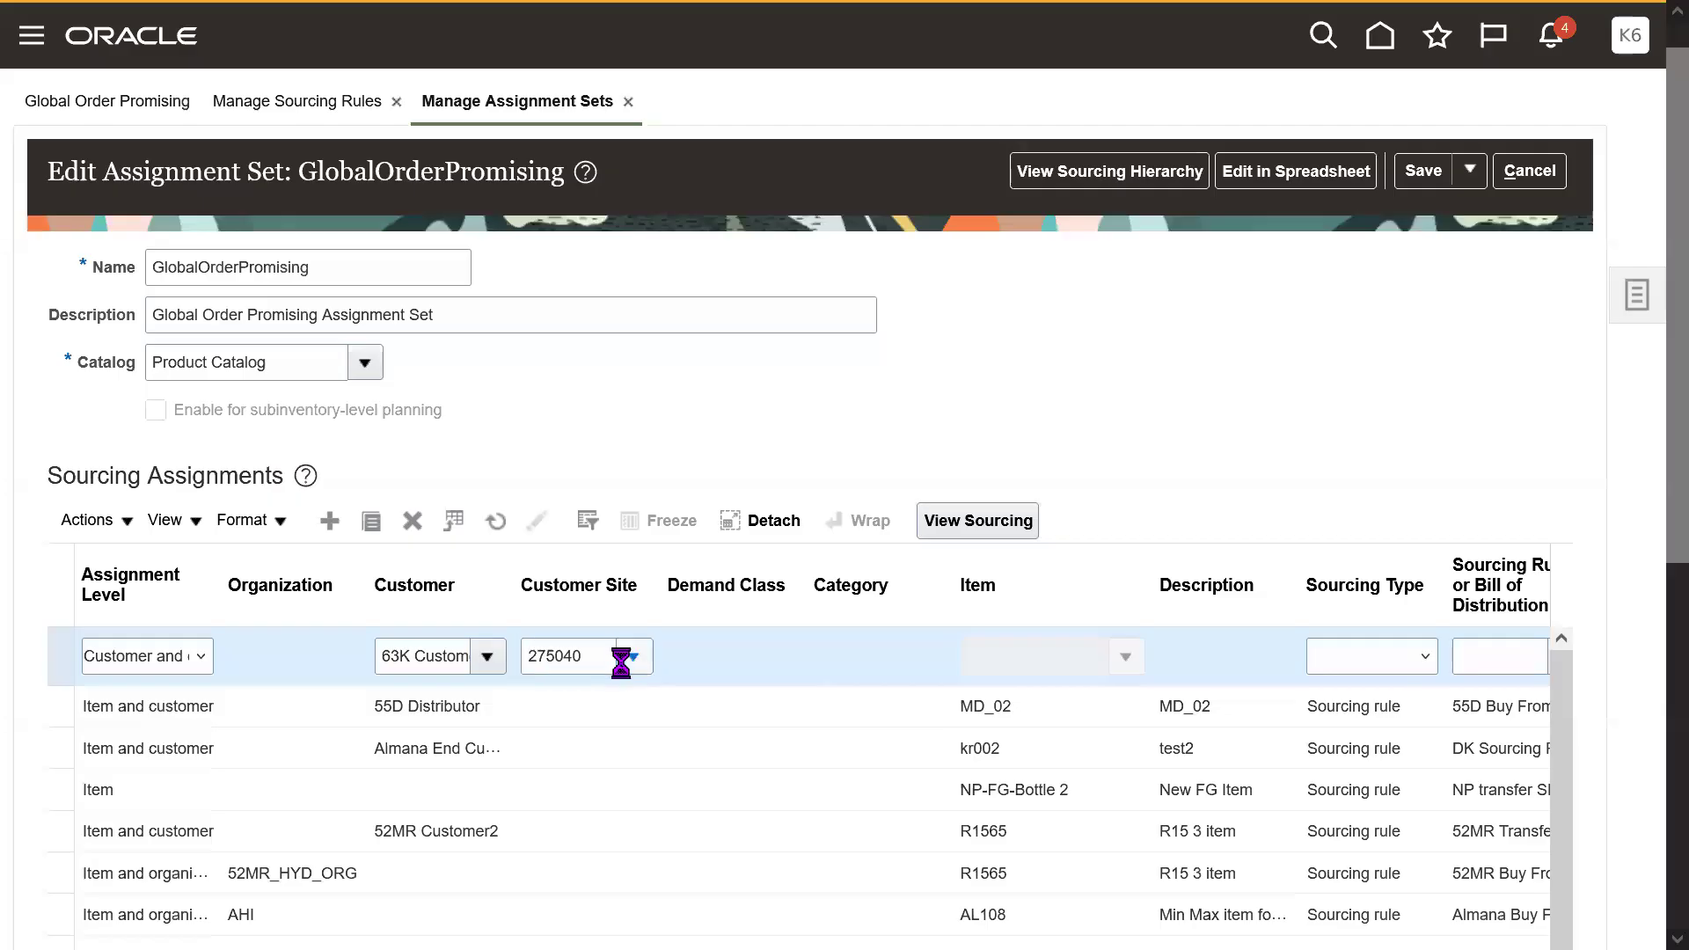
{"action": "left_click", "coordinate": [630, 666]}
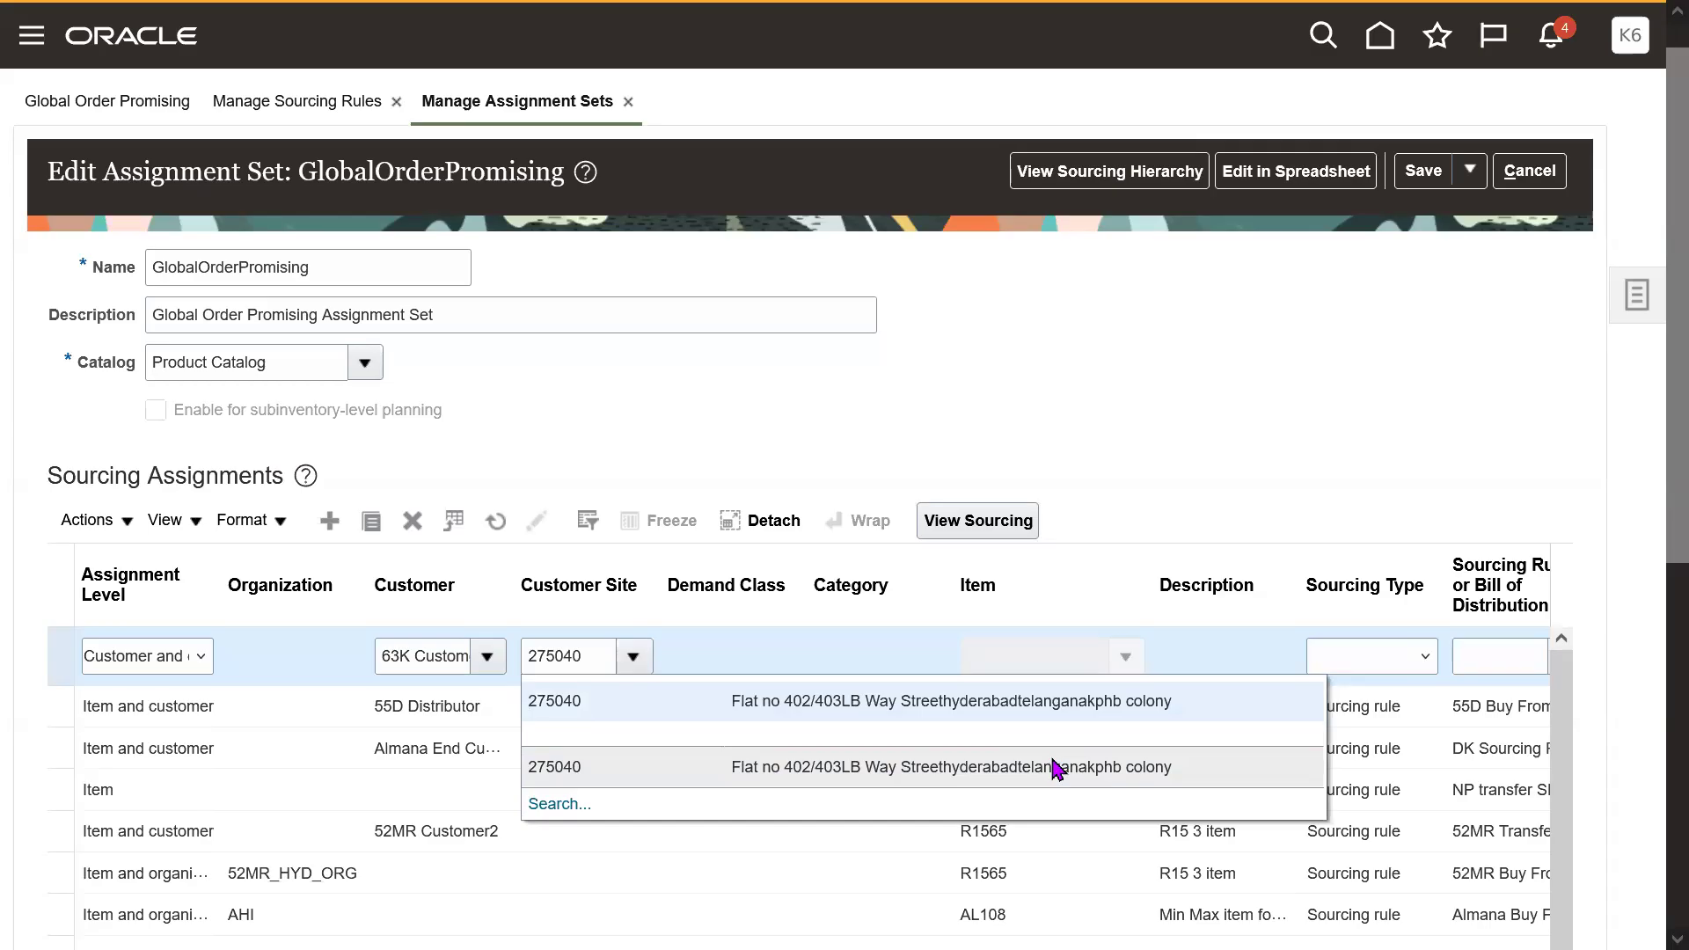
{"action": "left_click", "coordinate": [1416, 488]}
{"action": "double_click", "coordinate": [582, 661]}
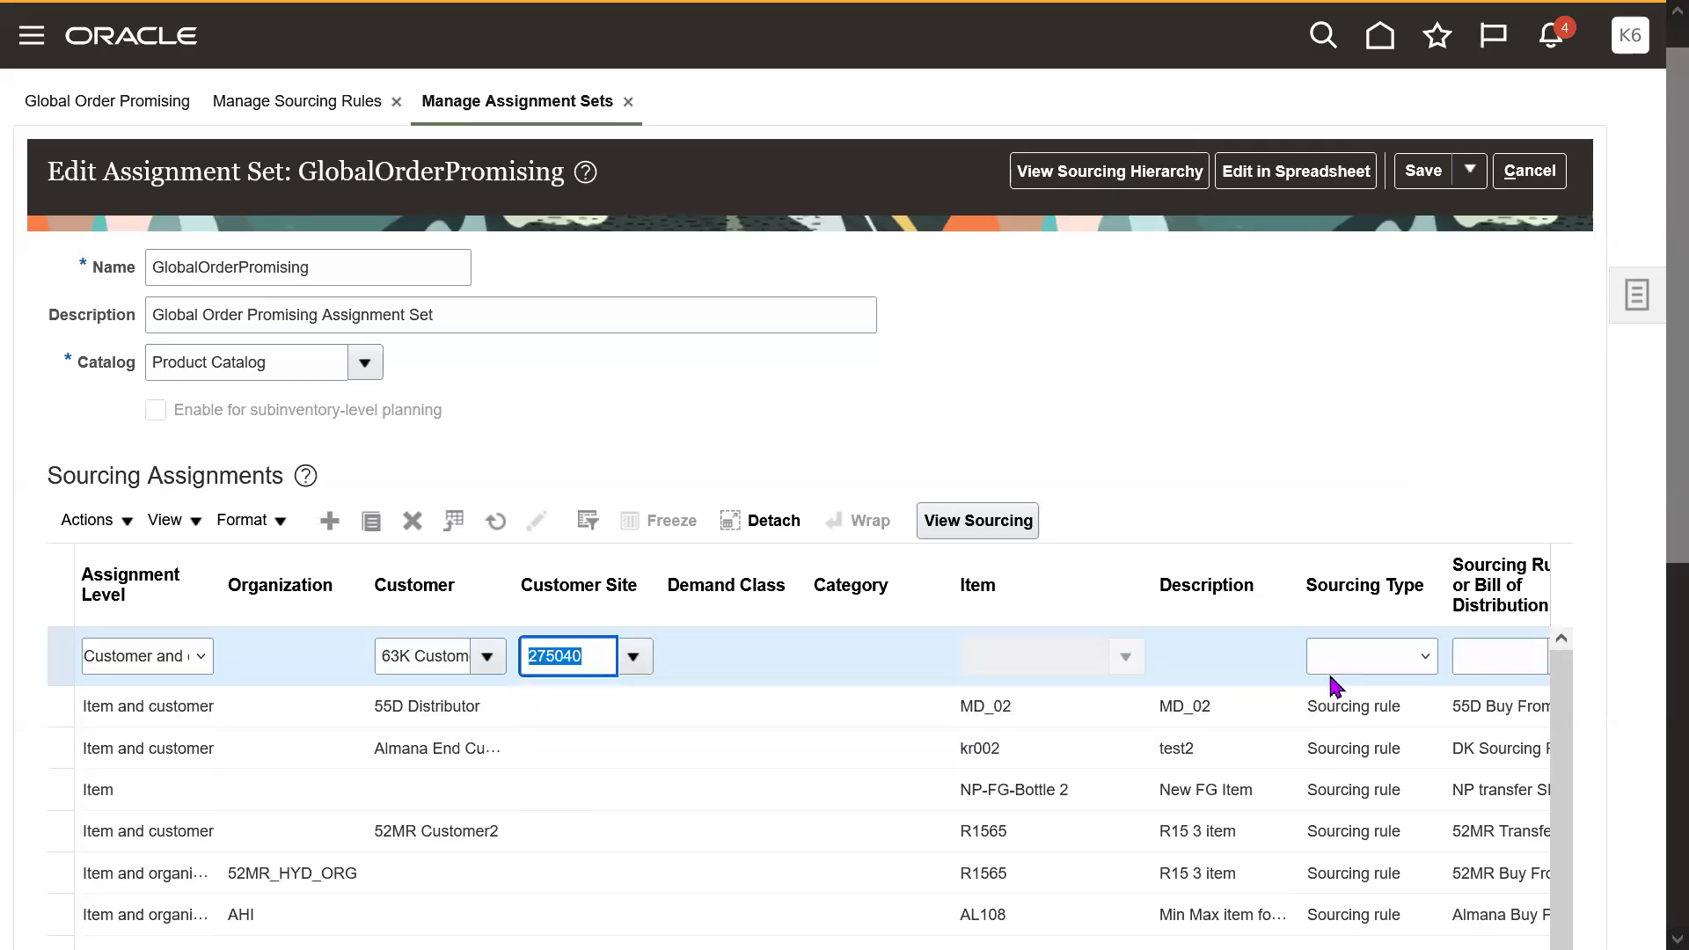
{"action": "left_click", "coordinate": [1358, 444]}
- Set the assignment's sourcing type to Sourcing rule, choose the rule 63K Ship From and save the assignment set
{"action": "left_click_drag", "start_coordinate": [1675, 531], "coordinate": [1648, 575]}
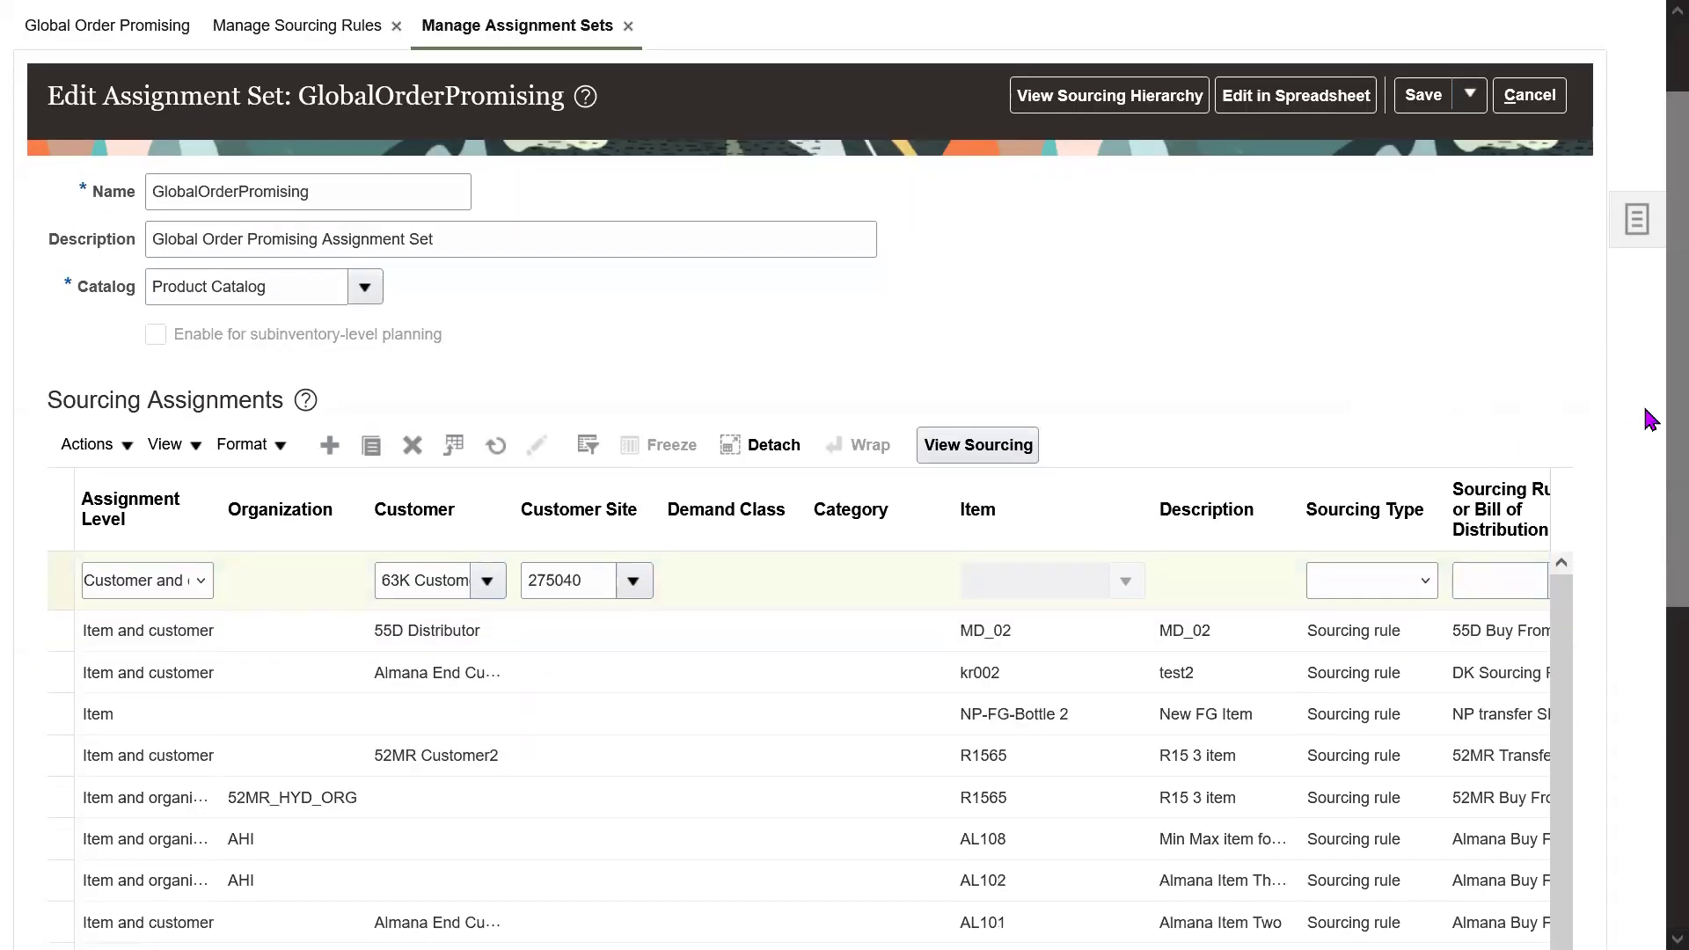
{"action": "left_click", "coordinate": [1389, 582]}
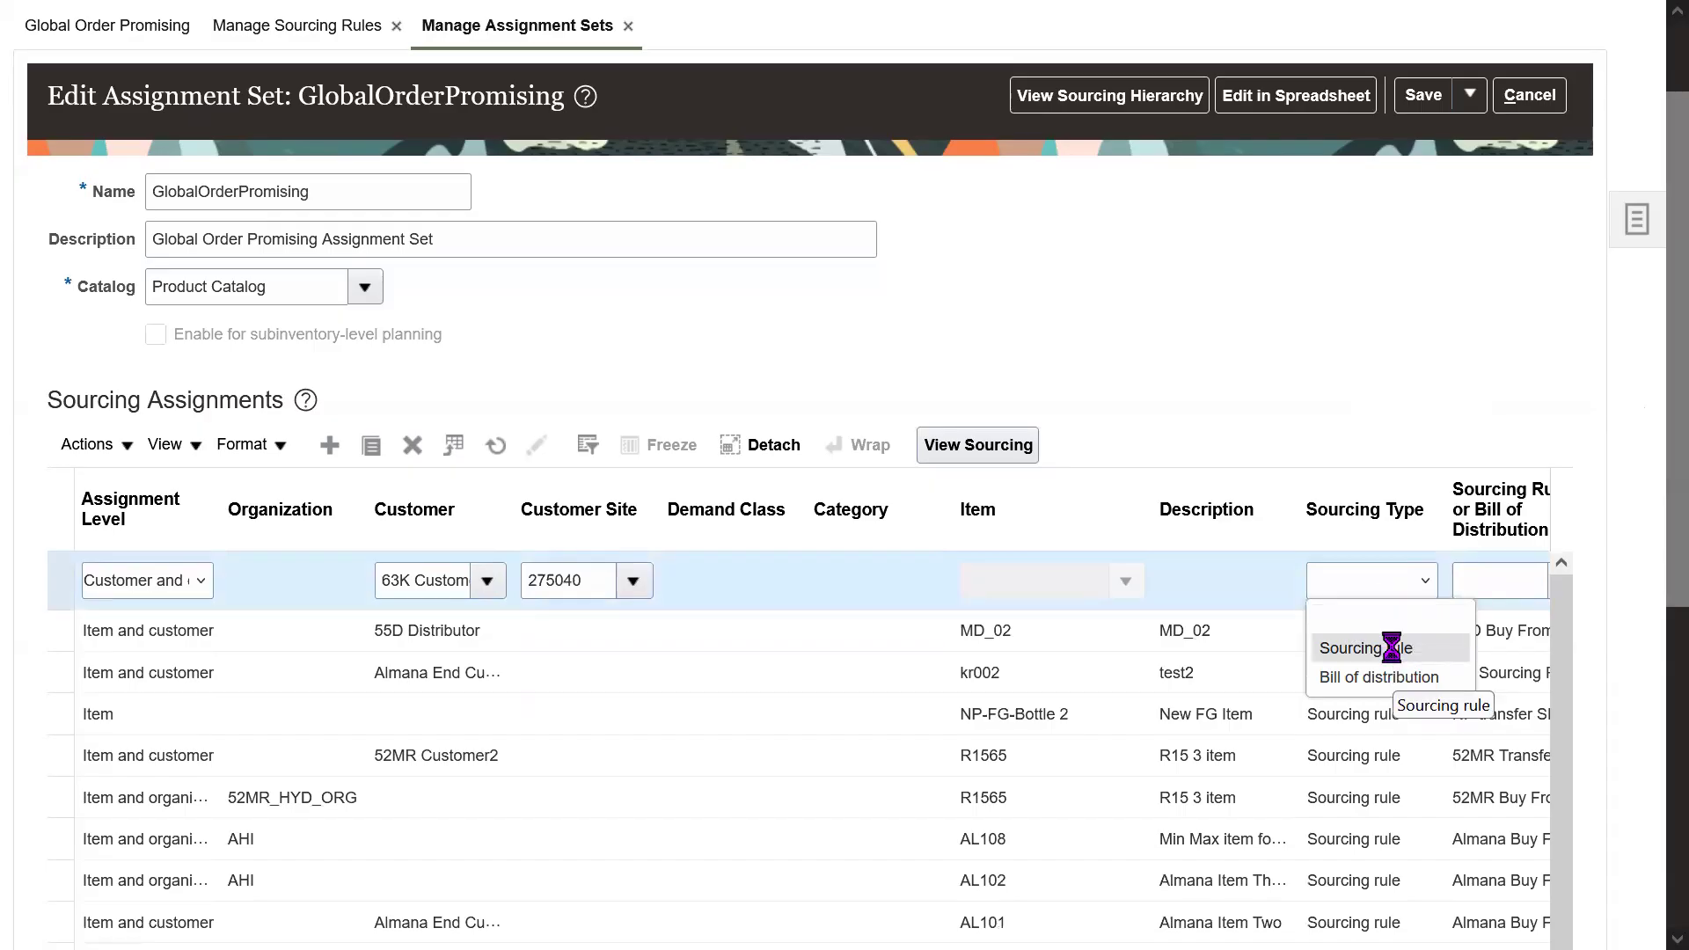
{"action": "left_click", "coordinate": [1394, 649]}
{"action": "scroll", "coordinate": [1654, 545], "scroll_direction": "down", "scroll_amount": 3}
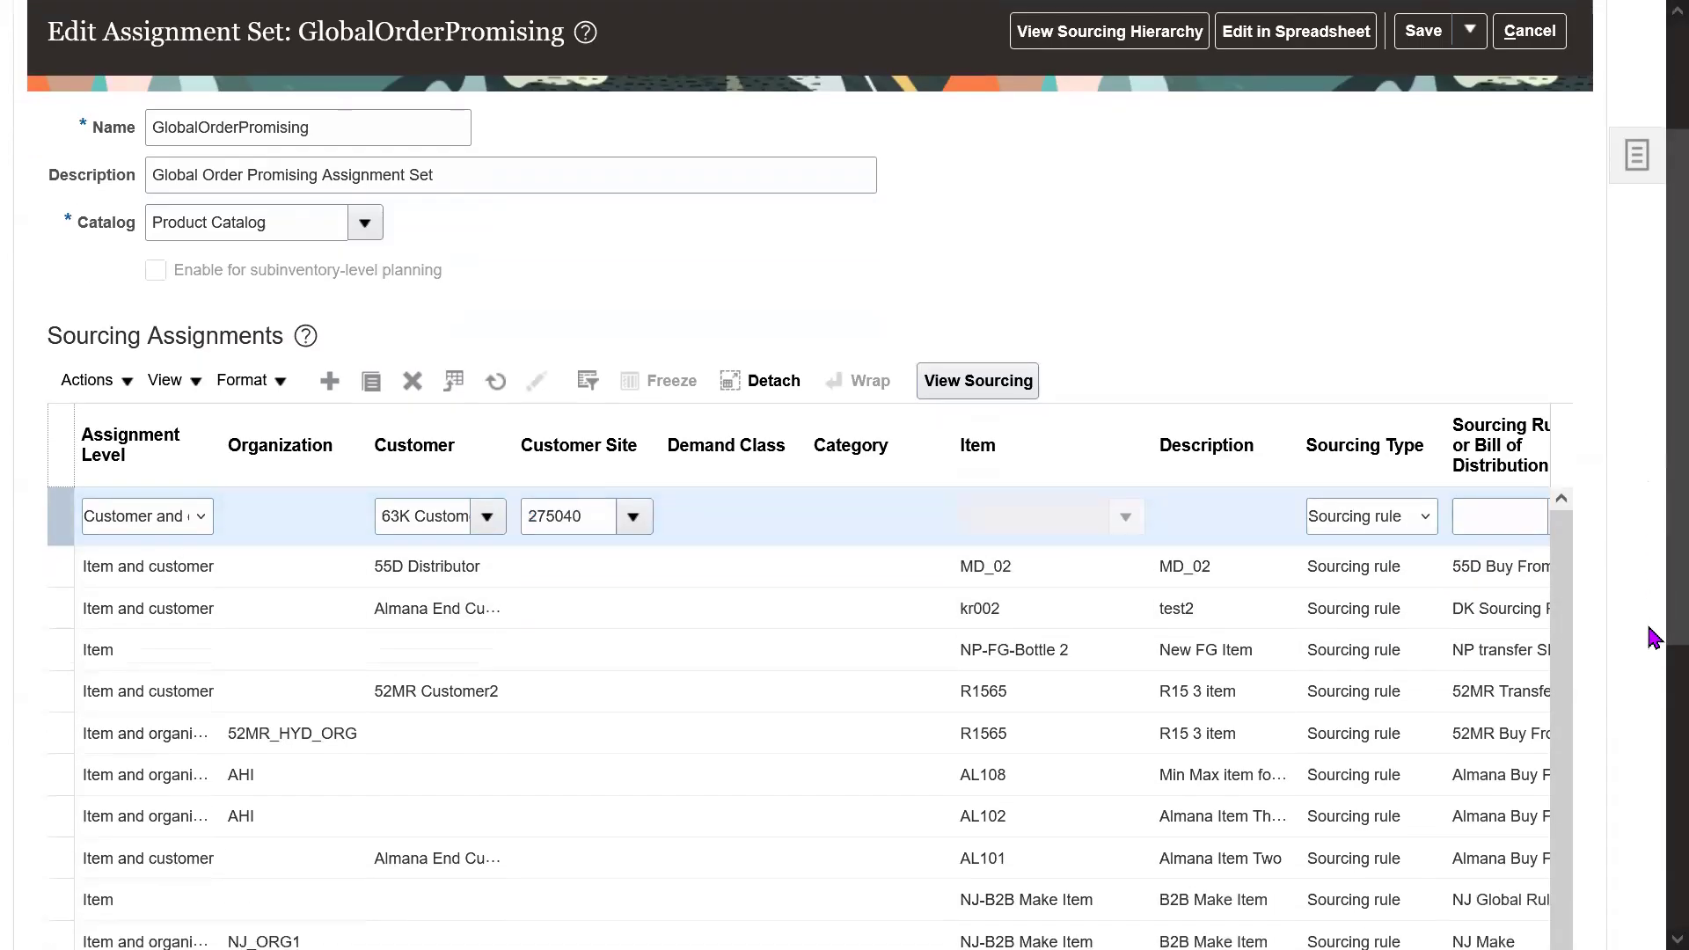
{"action": "left_click", "coordinate": [1478, 368]}
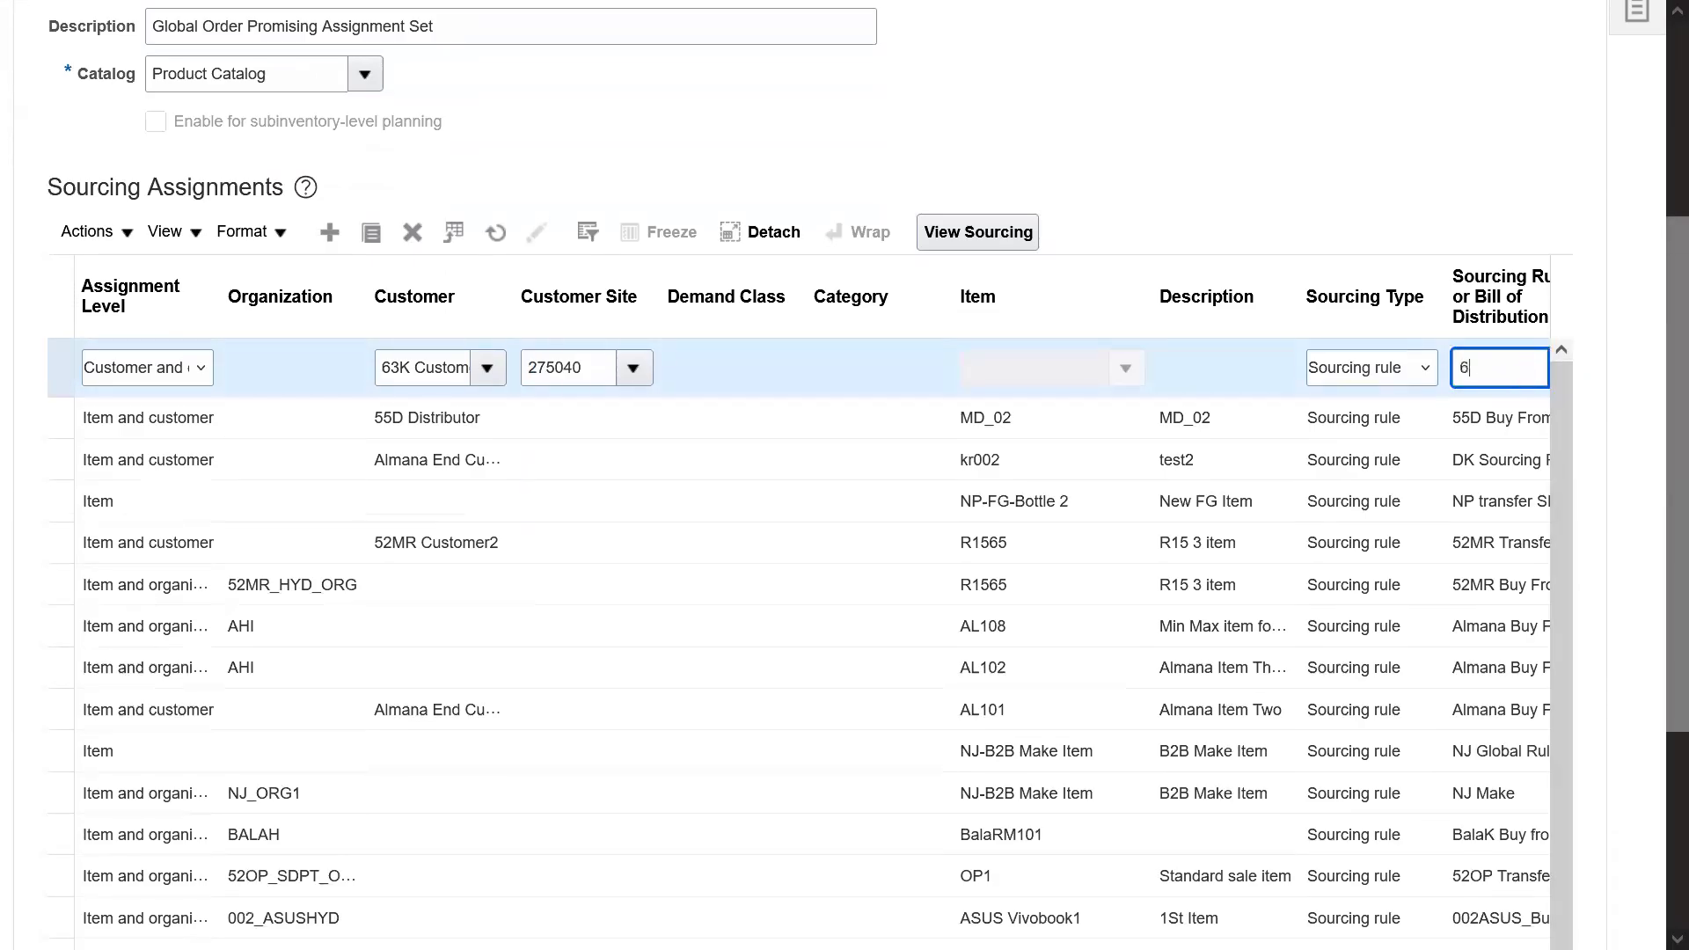
{"action": "type", "text": "63K"}
{"action": "key", "text": "Tab"}
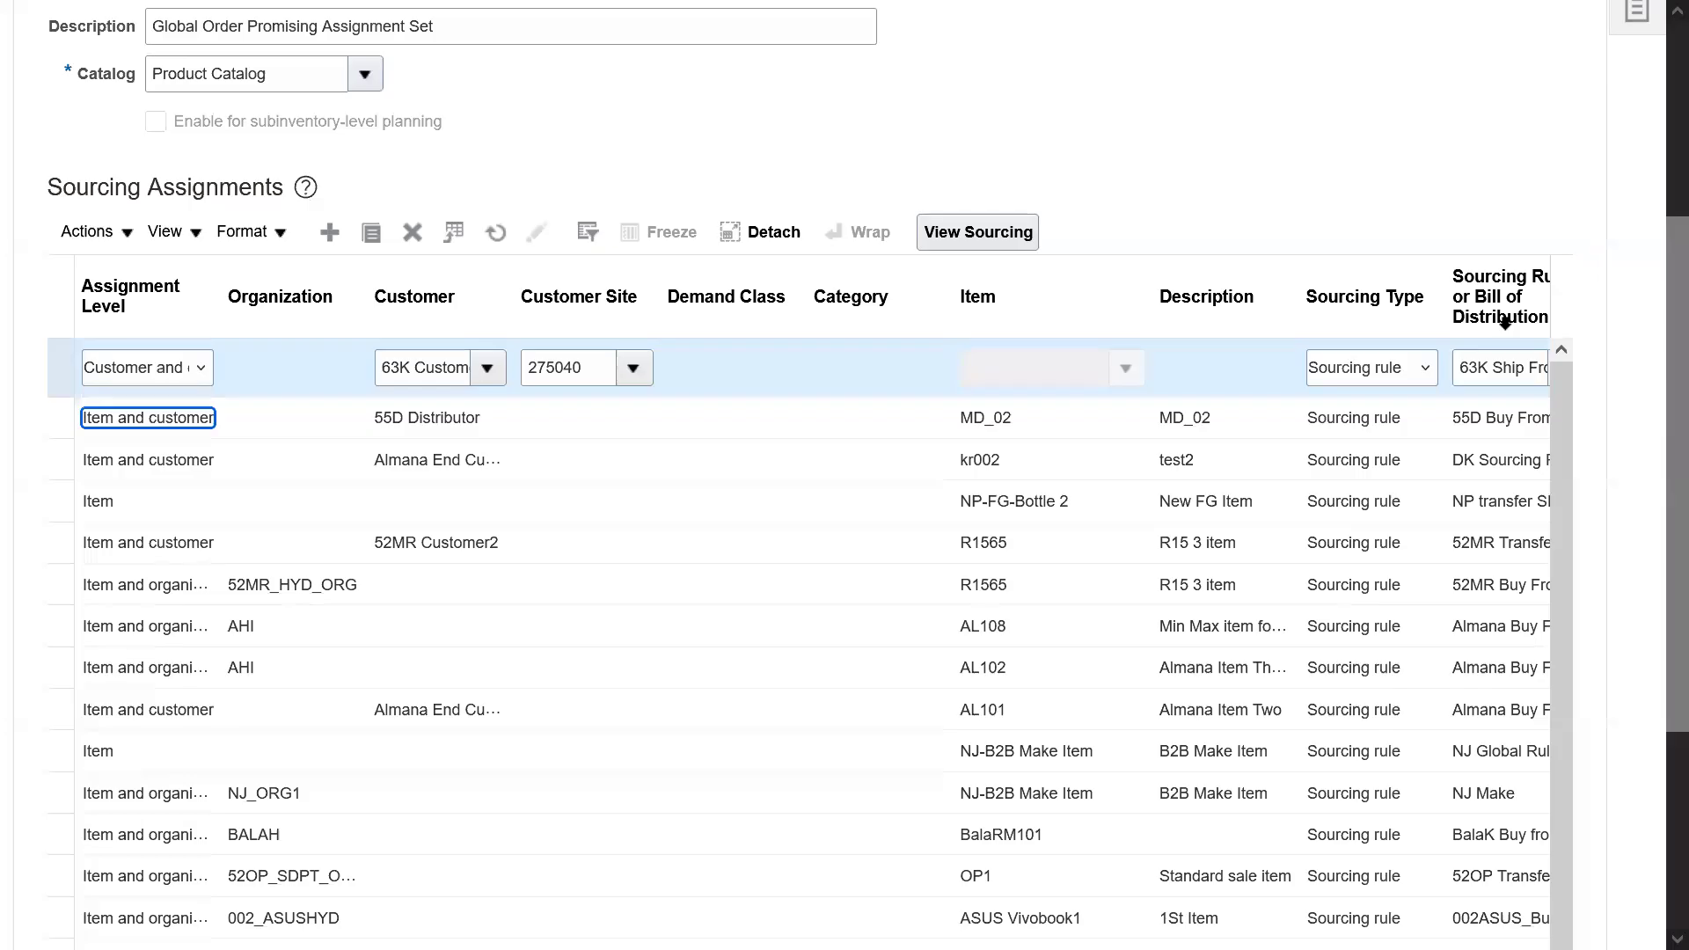
{"action": "triple_click", "coordinate": [1493, 368]}
{"action": "scroll", "coordinate": [1648, 366], "scroll_direction": "up", "scroll_amount": 3}
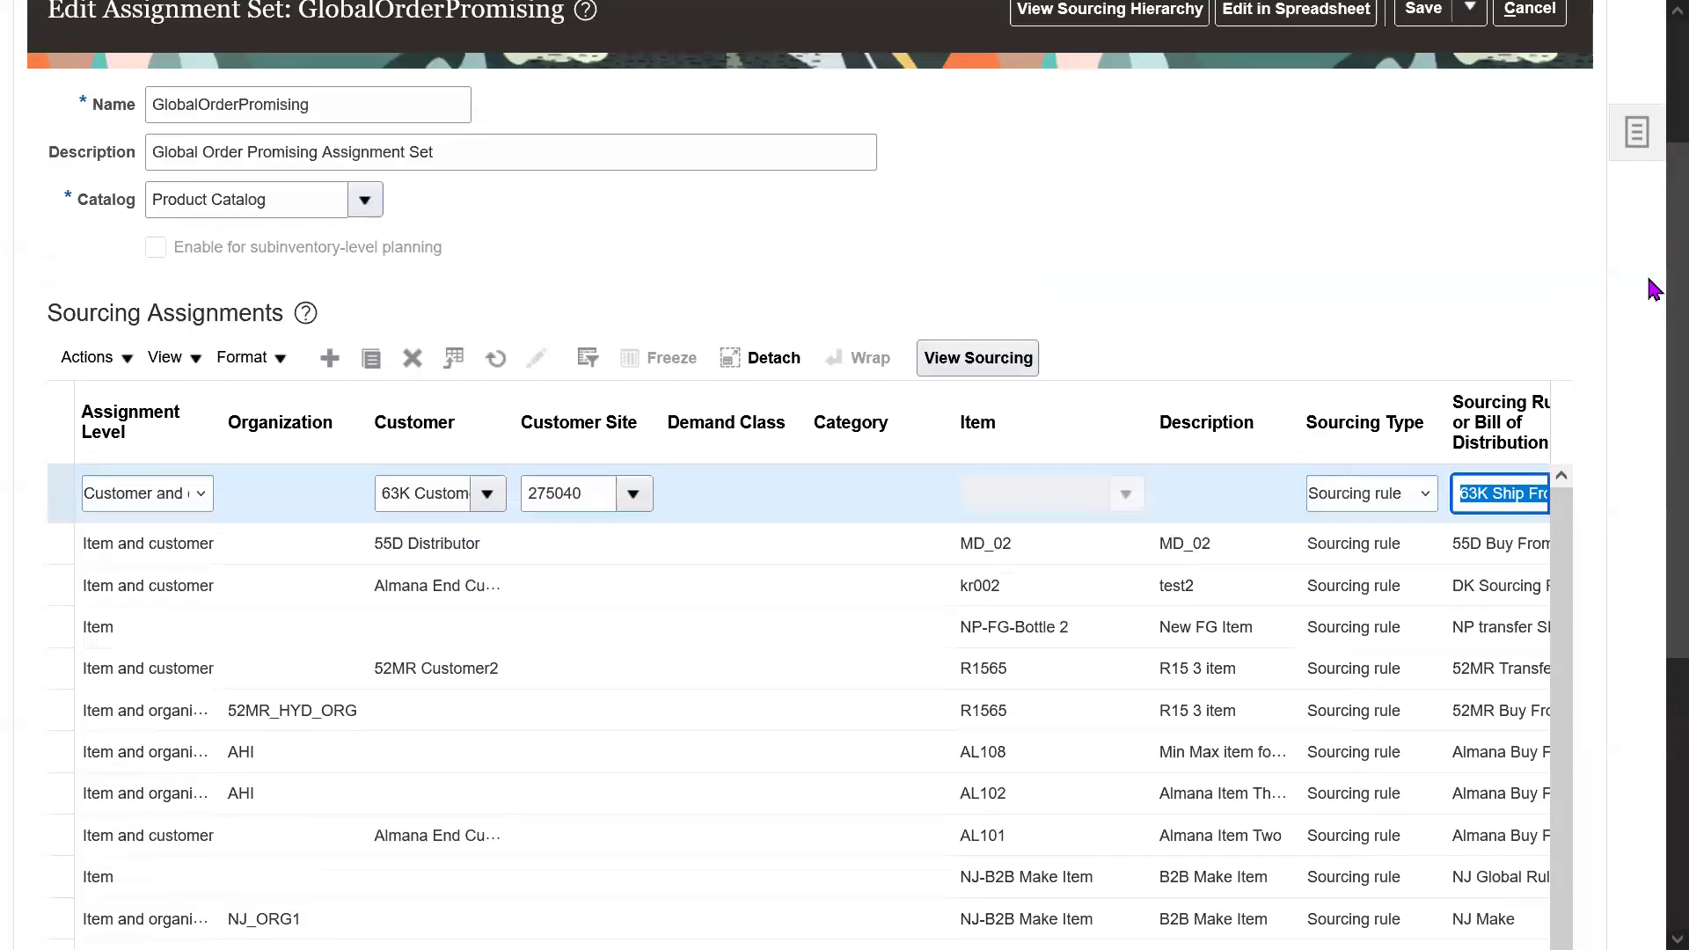
{"action": "left_click", "coordinate": [1423, 103]}
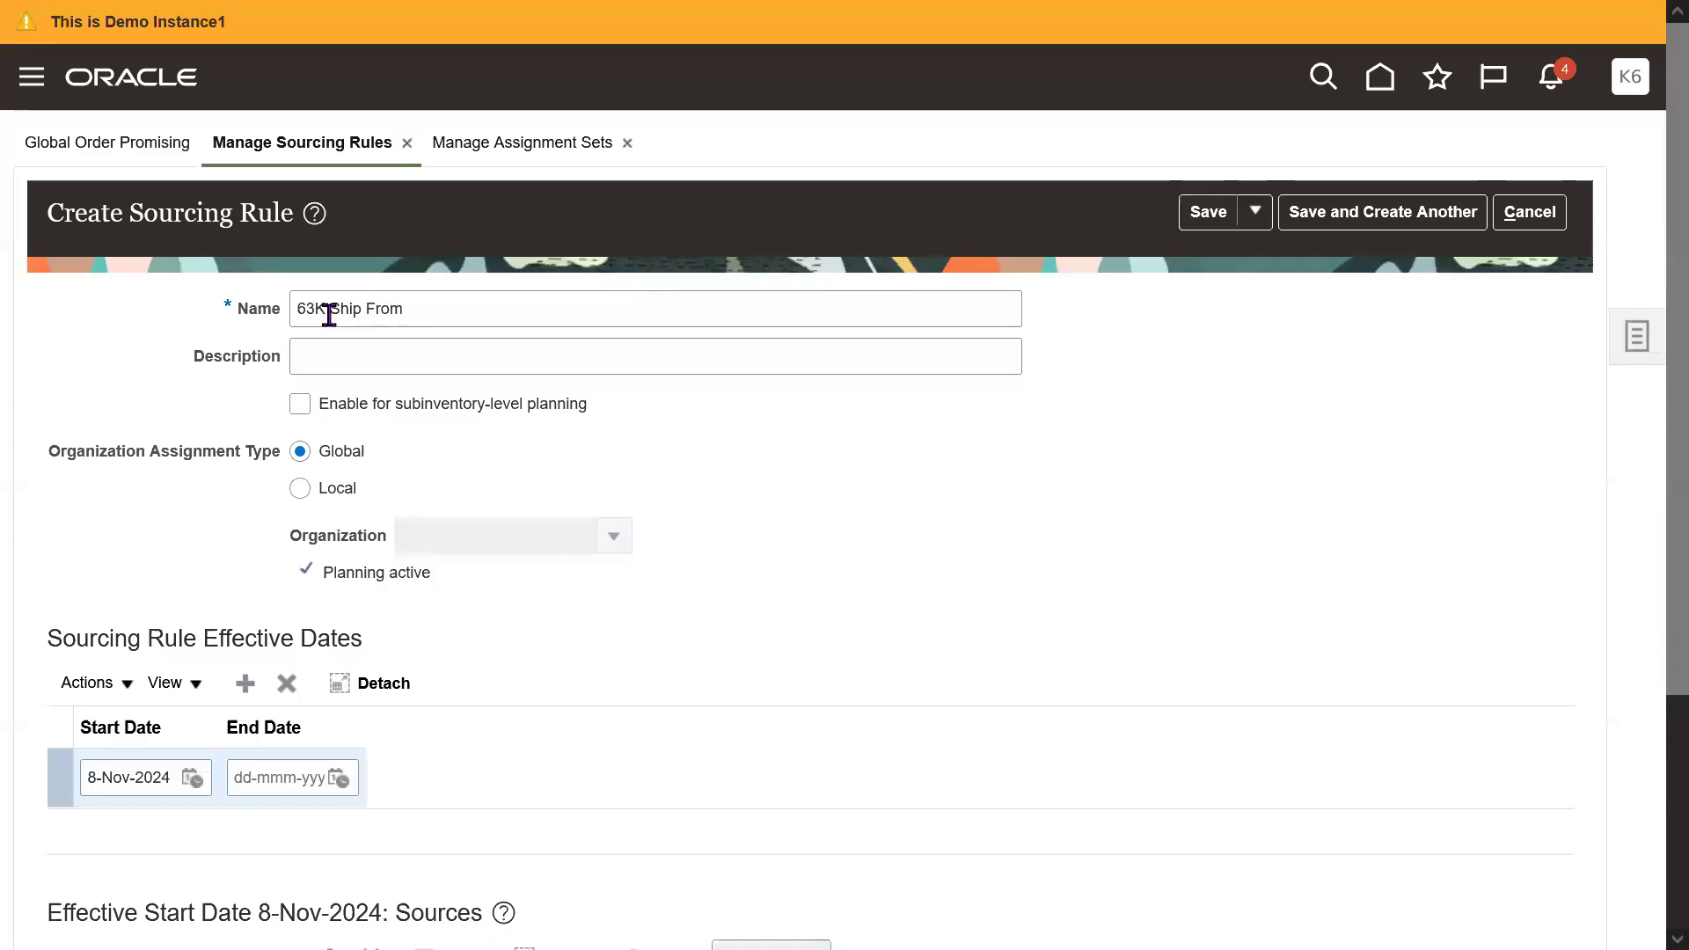
- Rename the 63K Ship From sourcing rule as 63K Hyd, Blre Ship From and save it
{"action": "left_click", "coordinate": [329, 314]}
{"action": "type", "text": "Hyd, B;reShip From"}
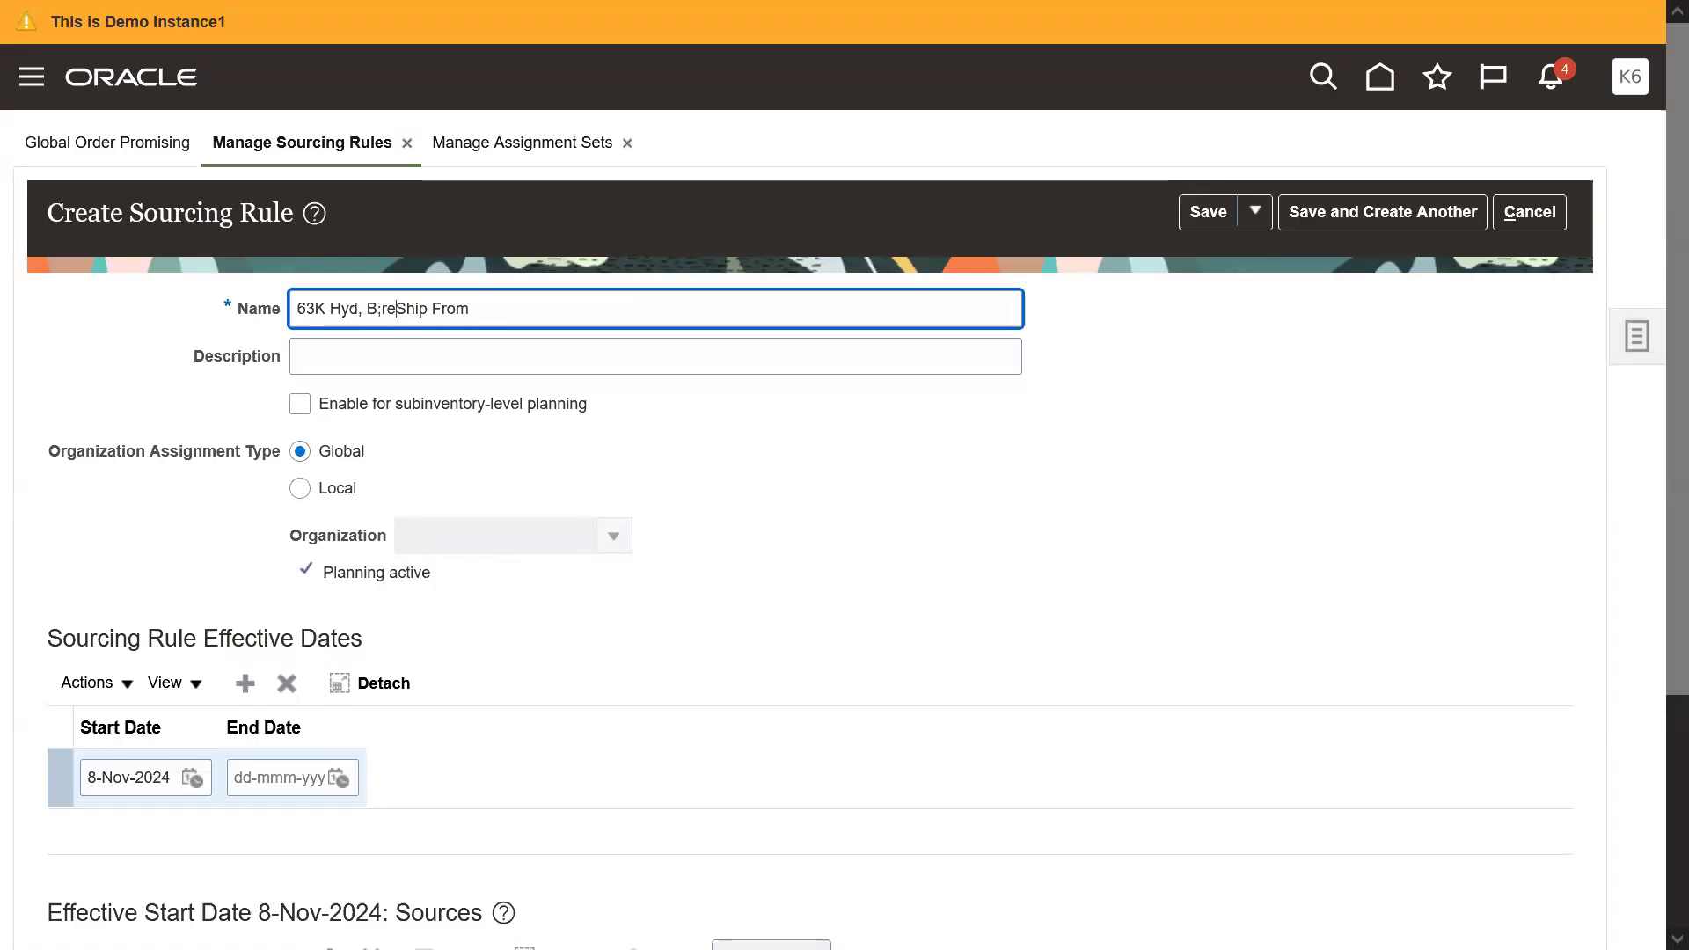
{"action": "type", "text": "lre"}
{"action": "left_click", "coordinate": [1203, 227]}
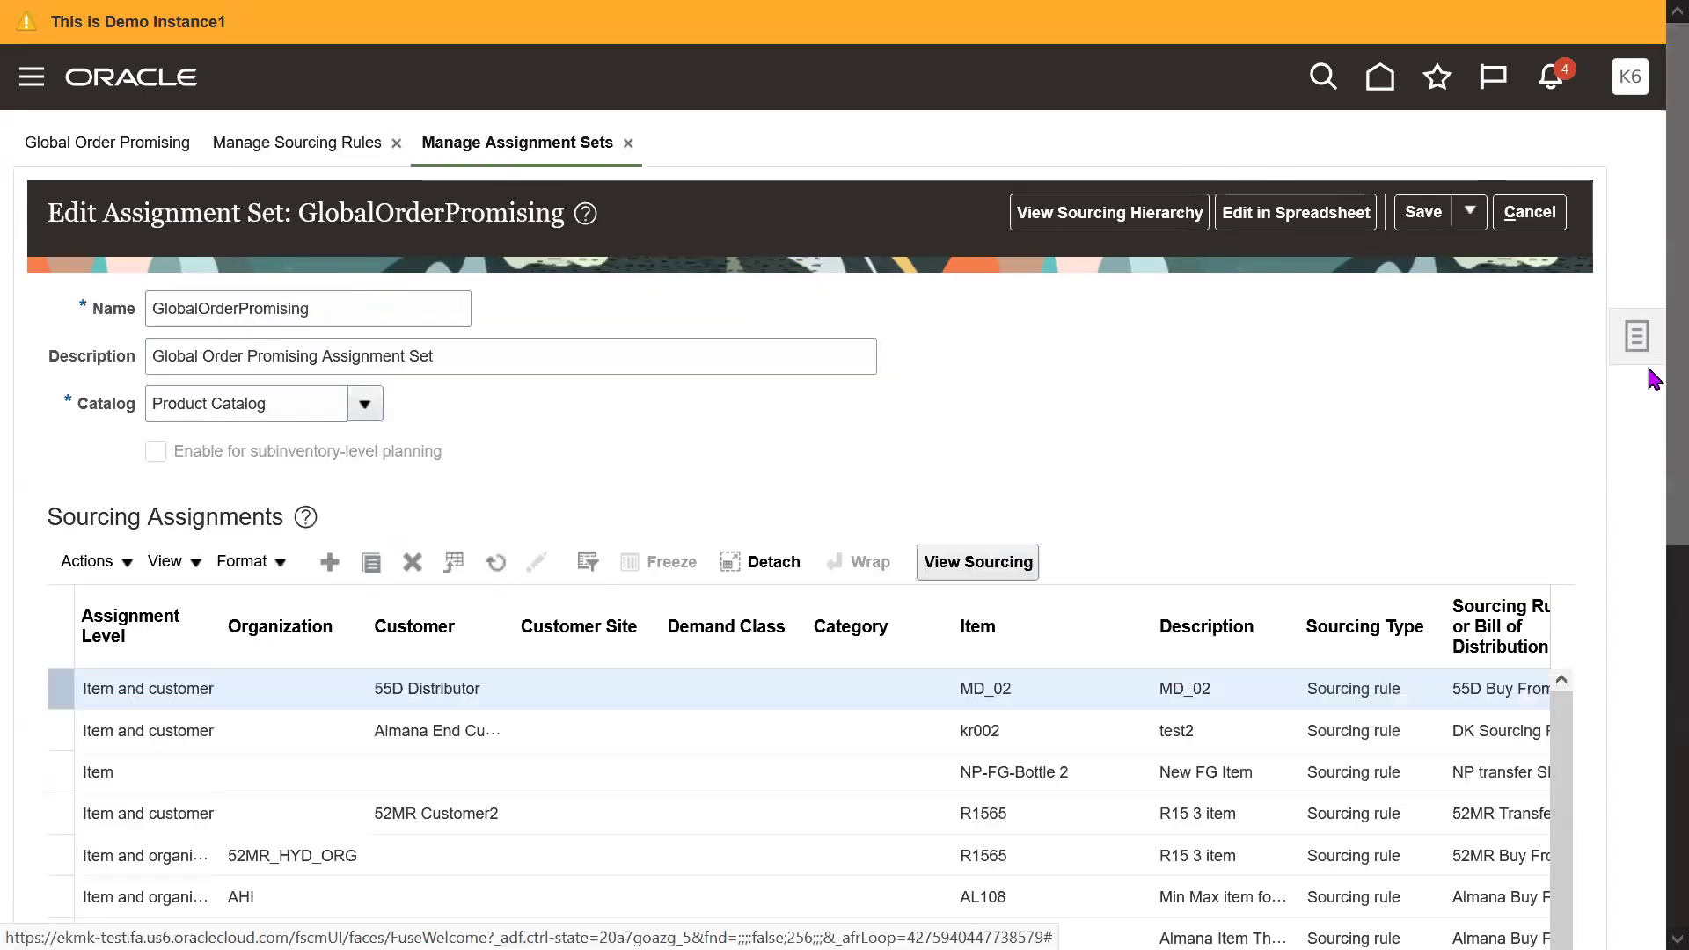
- Filter the GlobalOrderPromising sourcing assignments by customer 63K
{"action": "left_click_drag", "start_coordinate": [1675, 374], "coordinate": [1674, 490]}
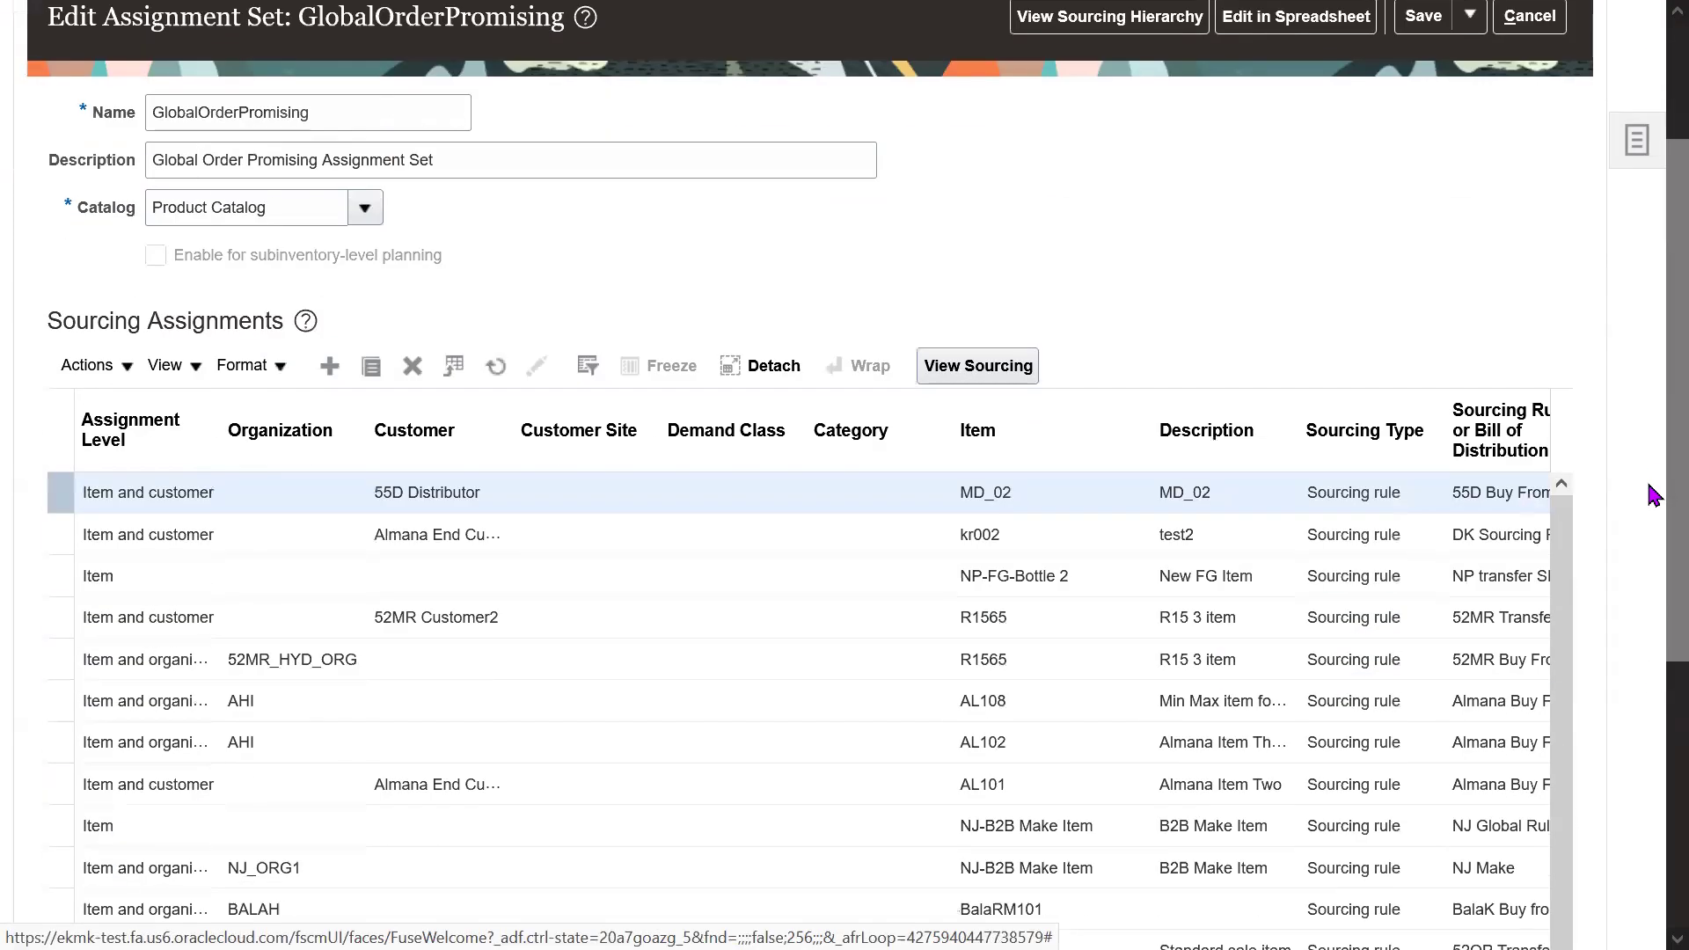
{"action": "left_click", "coordinate": [590, 368]}
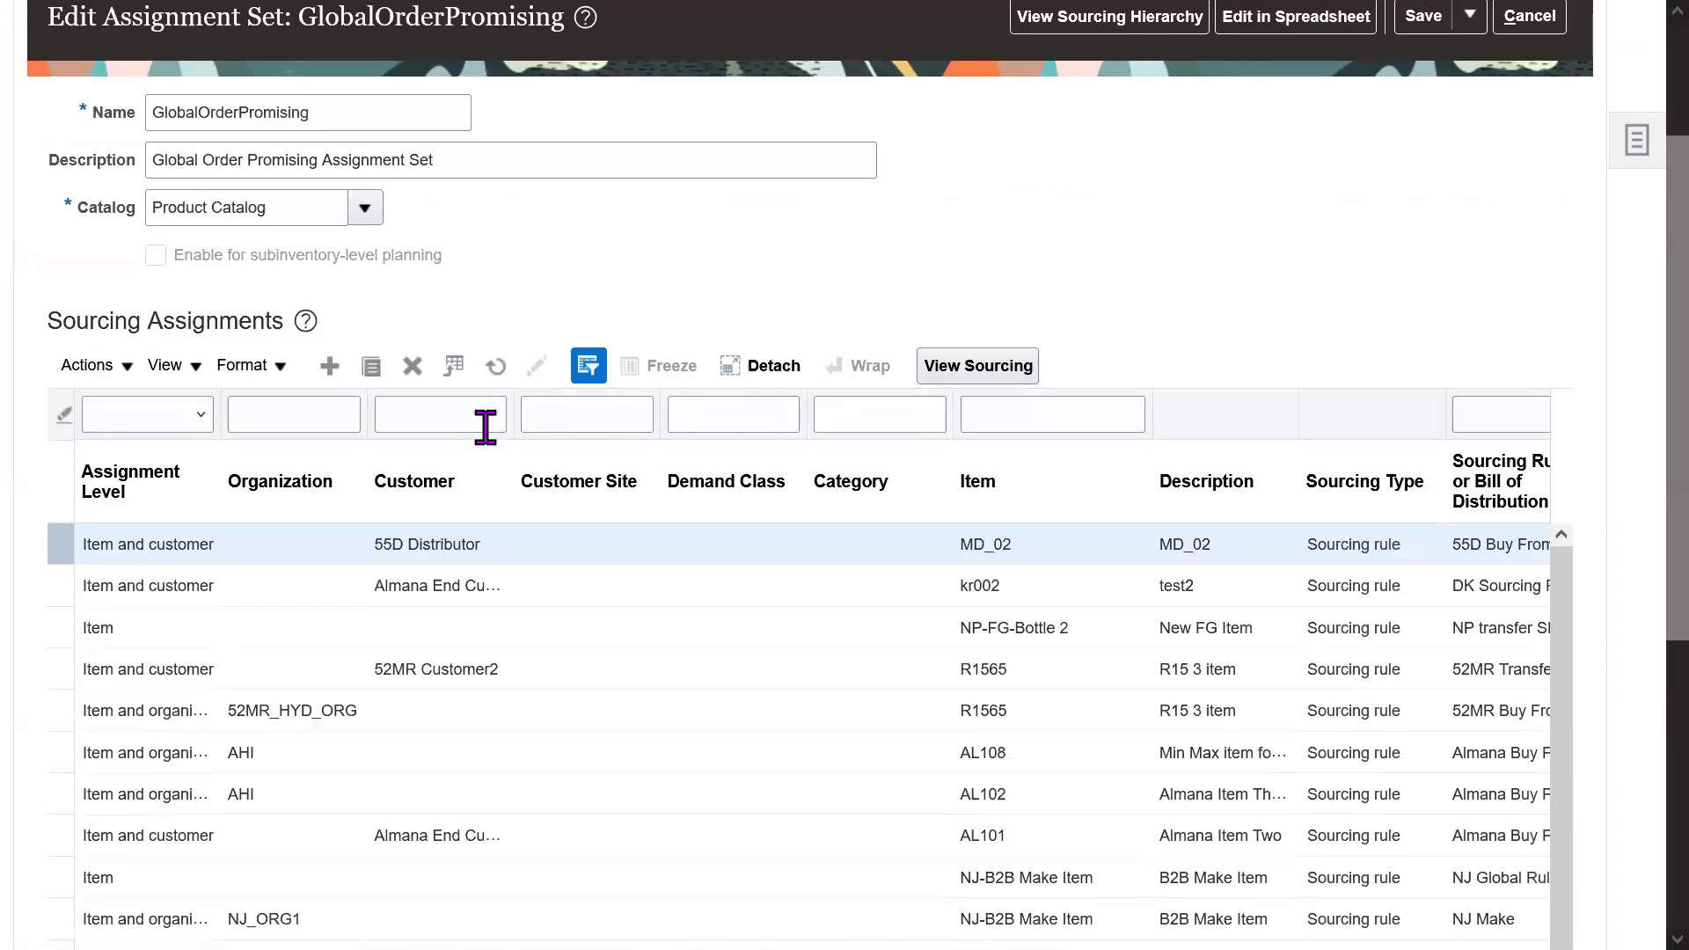
{"action": "left_click", "coordinate": [491, 428]}
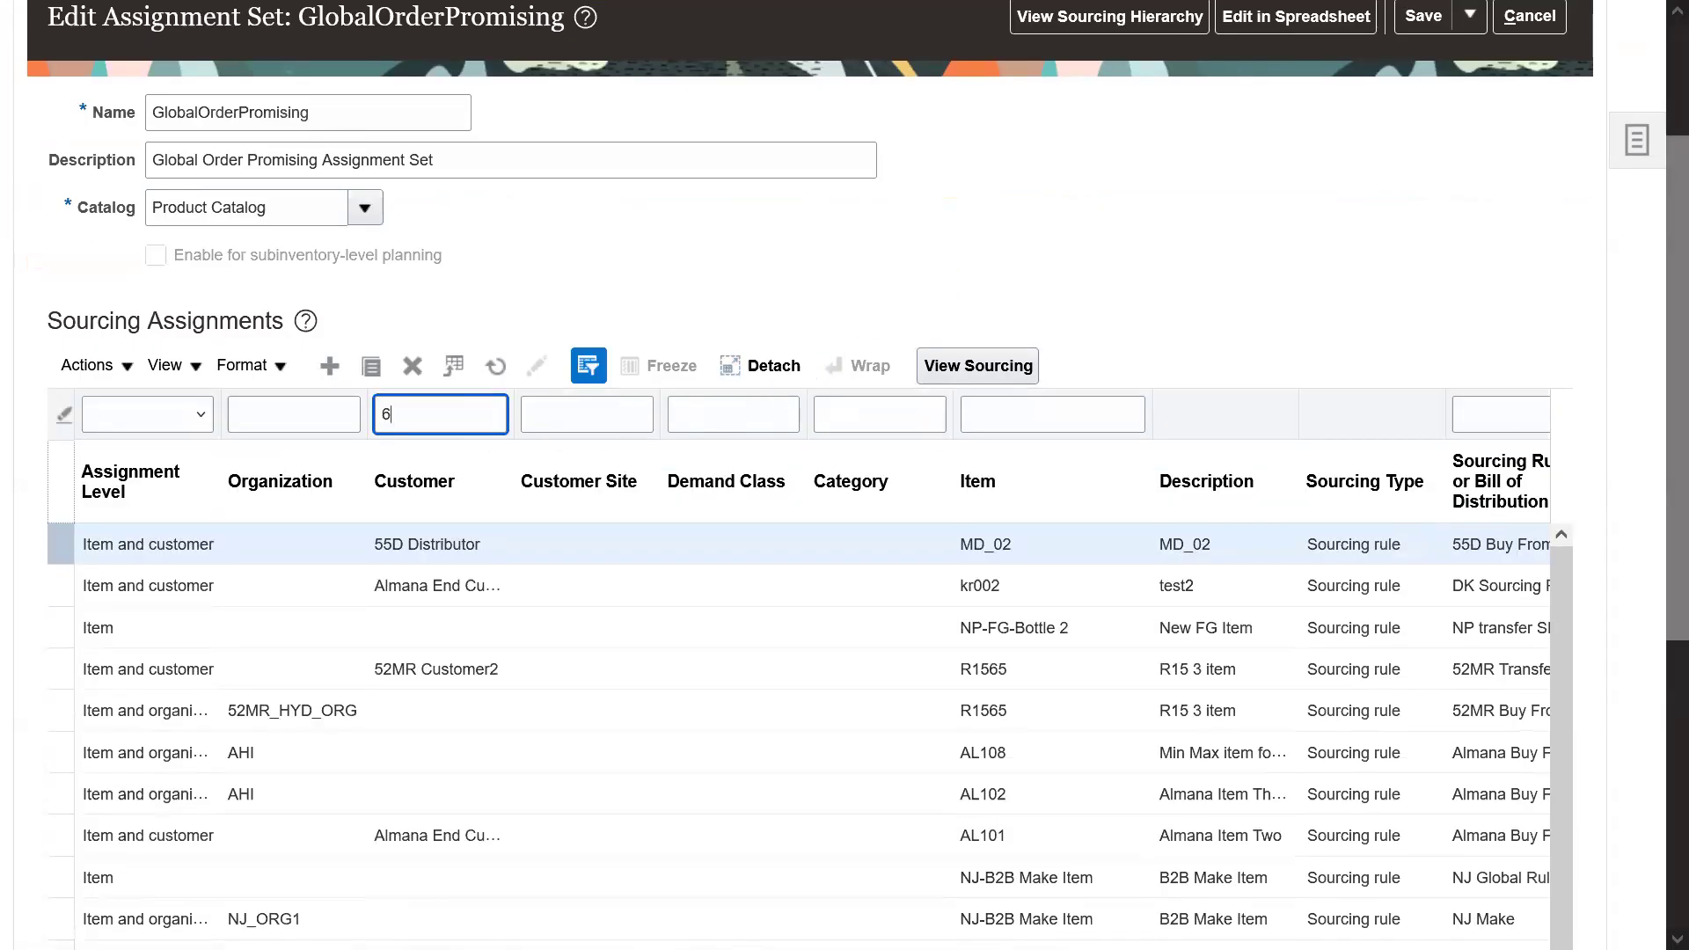
{"action": "type", "text": "63K"}
{"action": "key", "text": "Return"}
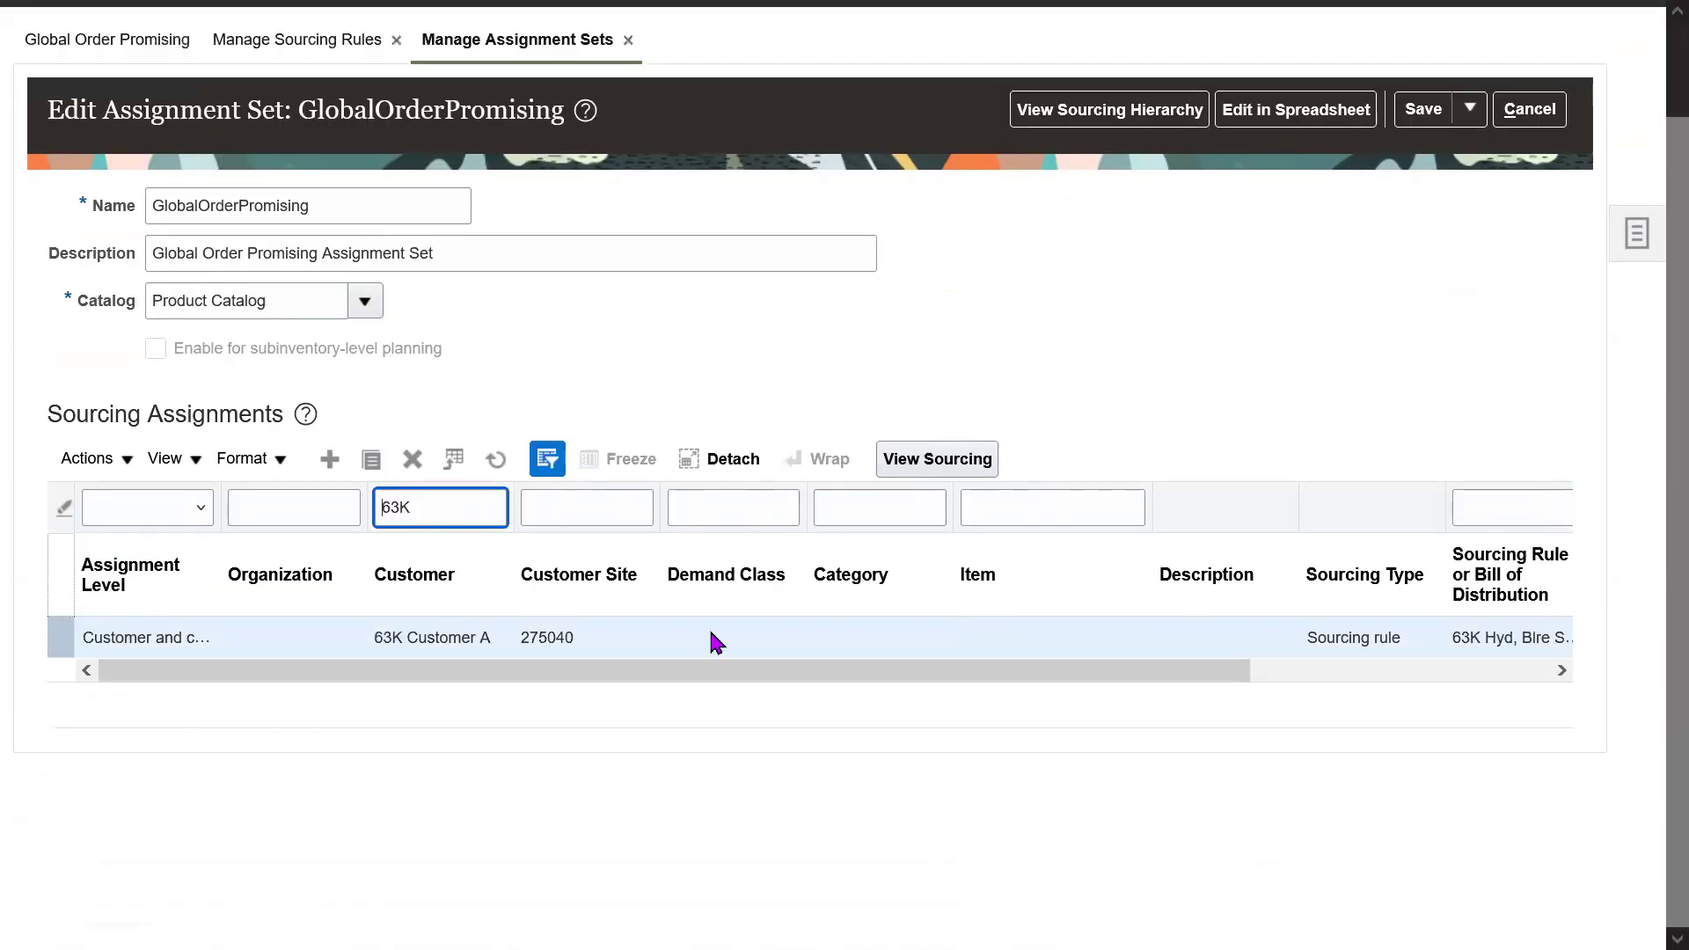
- Check the customer site and sourcing rule of the filtered assignment, widening the sourcing rule column to read the full name
{"action": "left_click", "coordinate": [556, 631]}
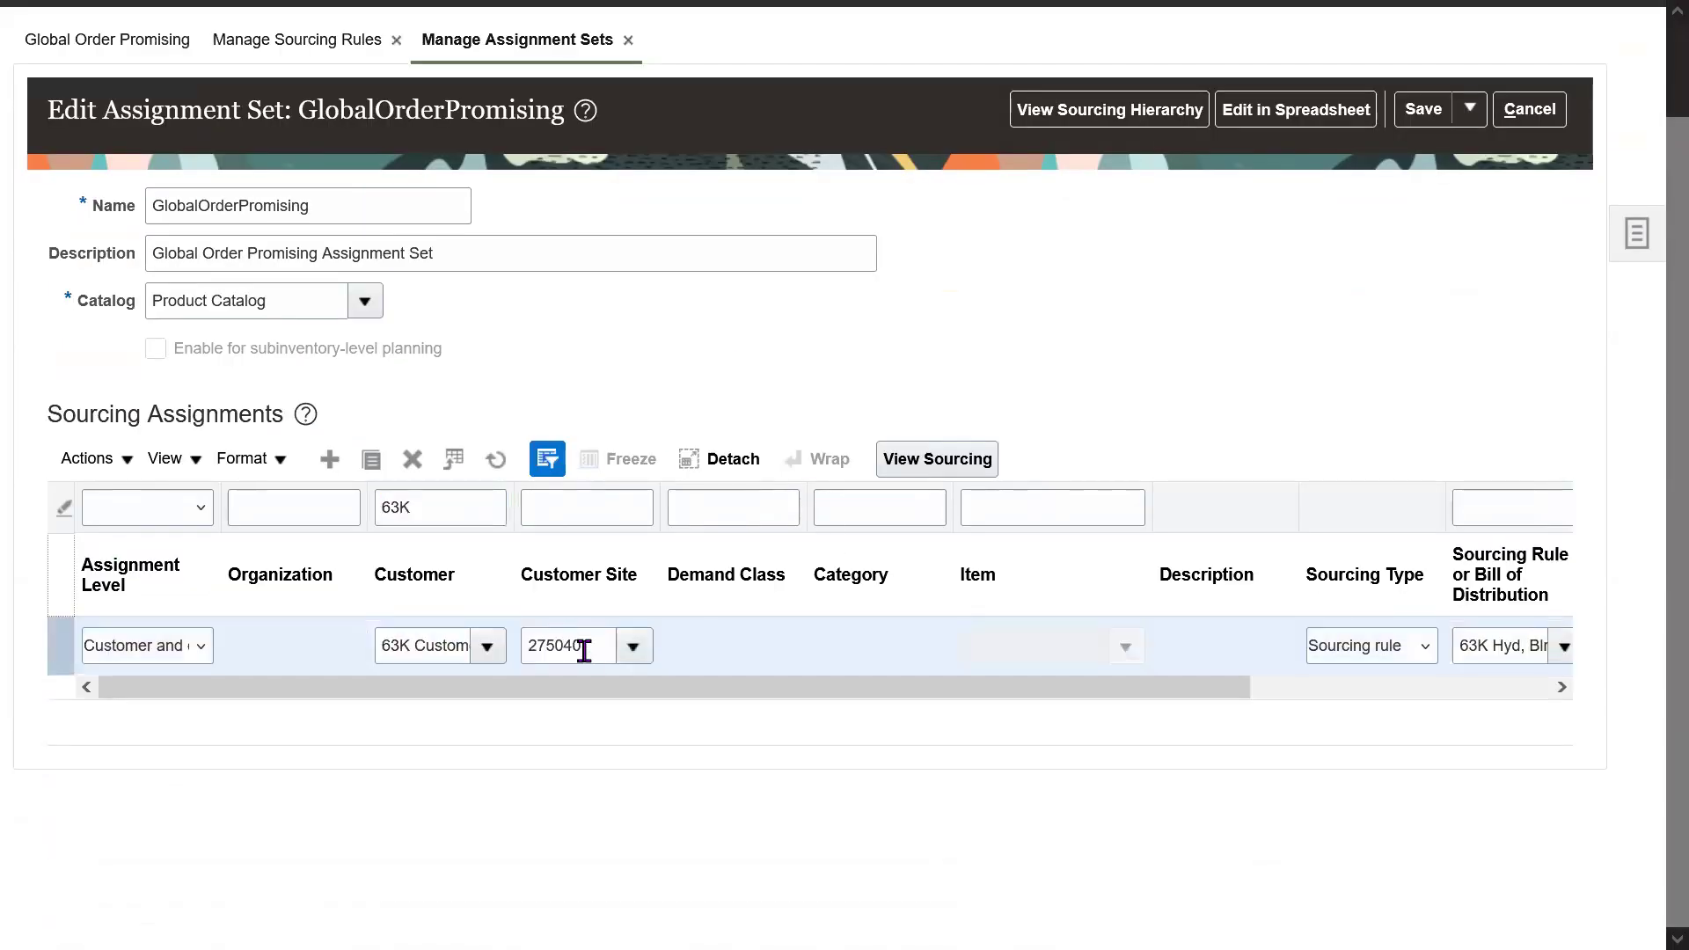
{"action": "double_click", "coordinate": [581, 649]}
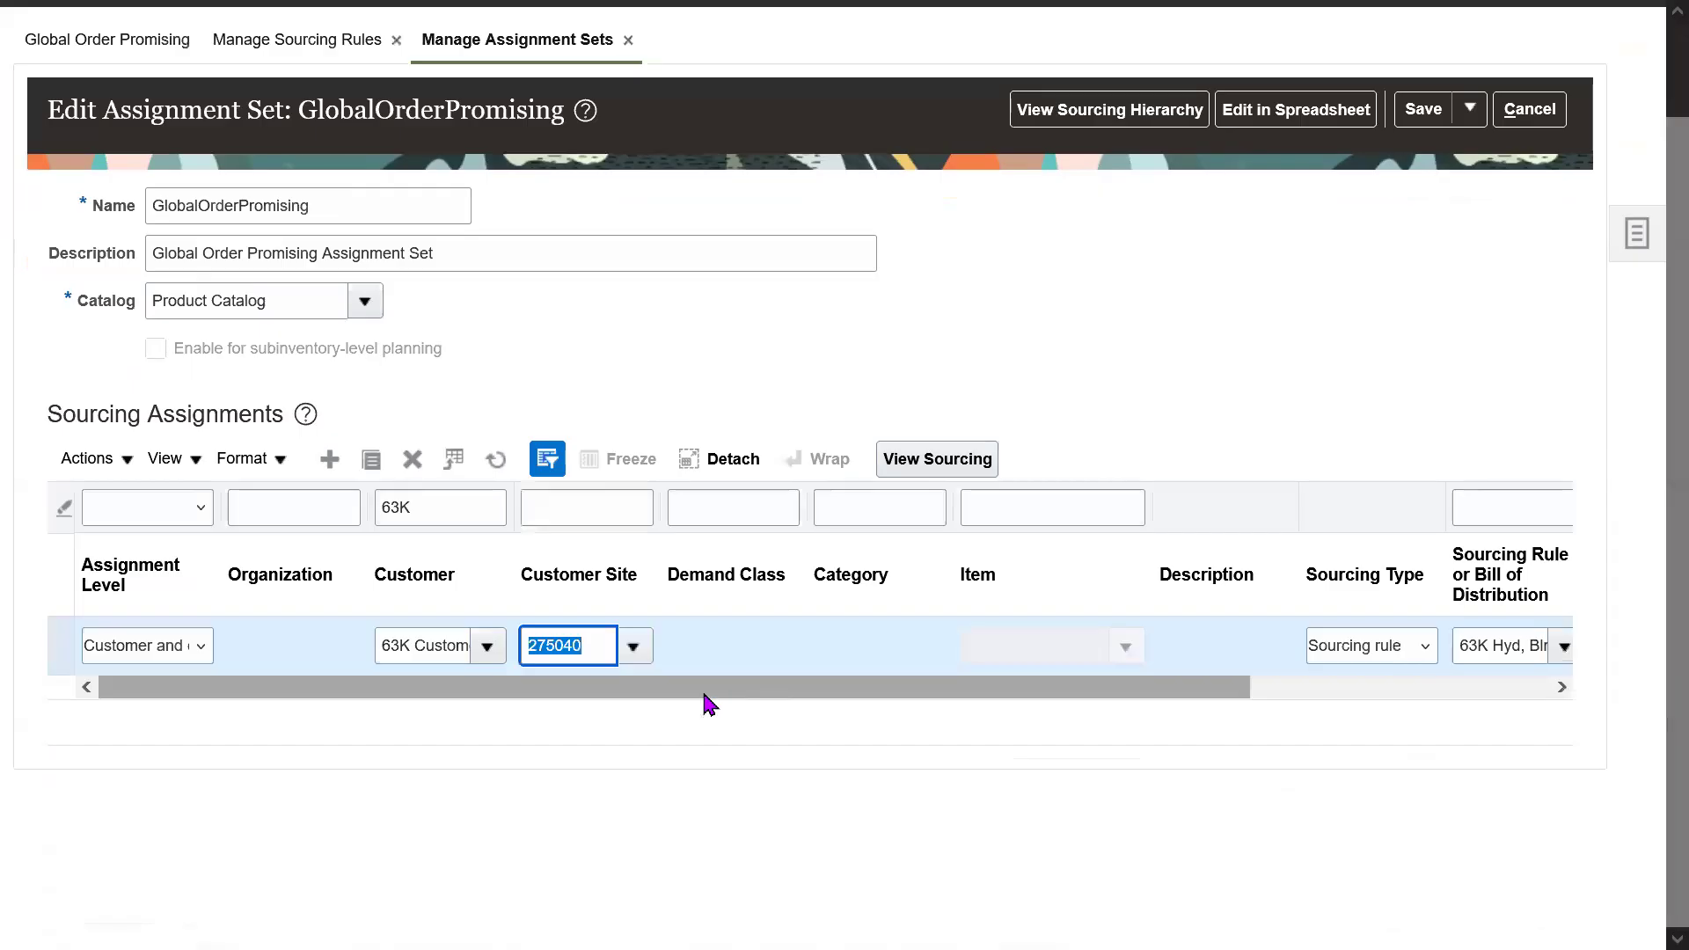
{"action": "left_click_drag", "start_coordinate": [708, 699], "coordinate": [1086, 704]}
{"action": "left_click", "coordinate": [1189, 646]}
{"action": "triple_click", "coordinate": [1190, 647]}
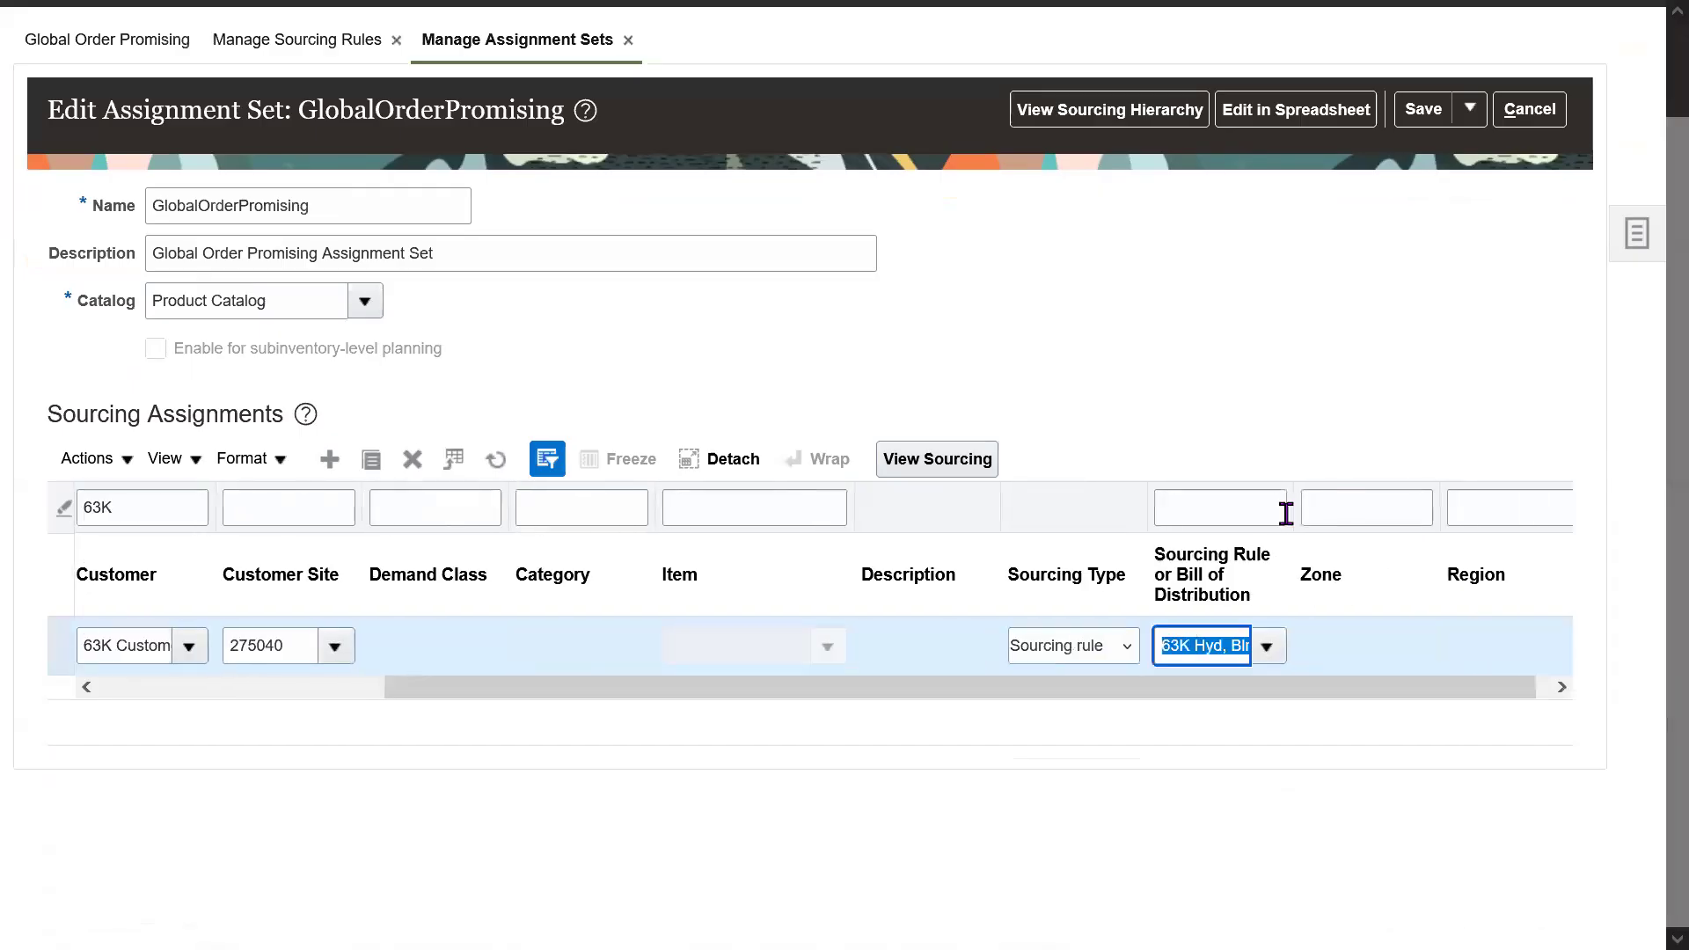
{"action": "left_click_drag", "start_coordinate": [1293, 508], "coordinate": [1434, 502]}
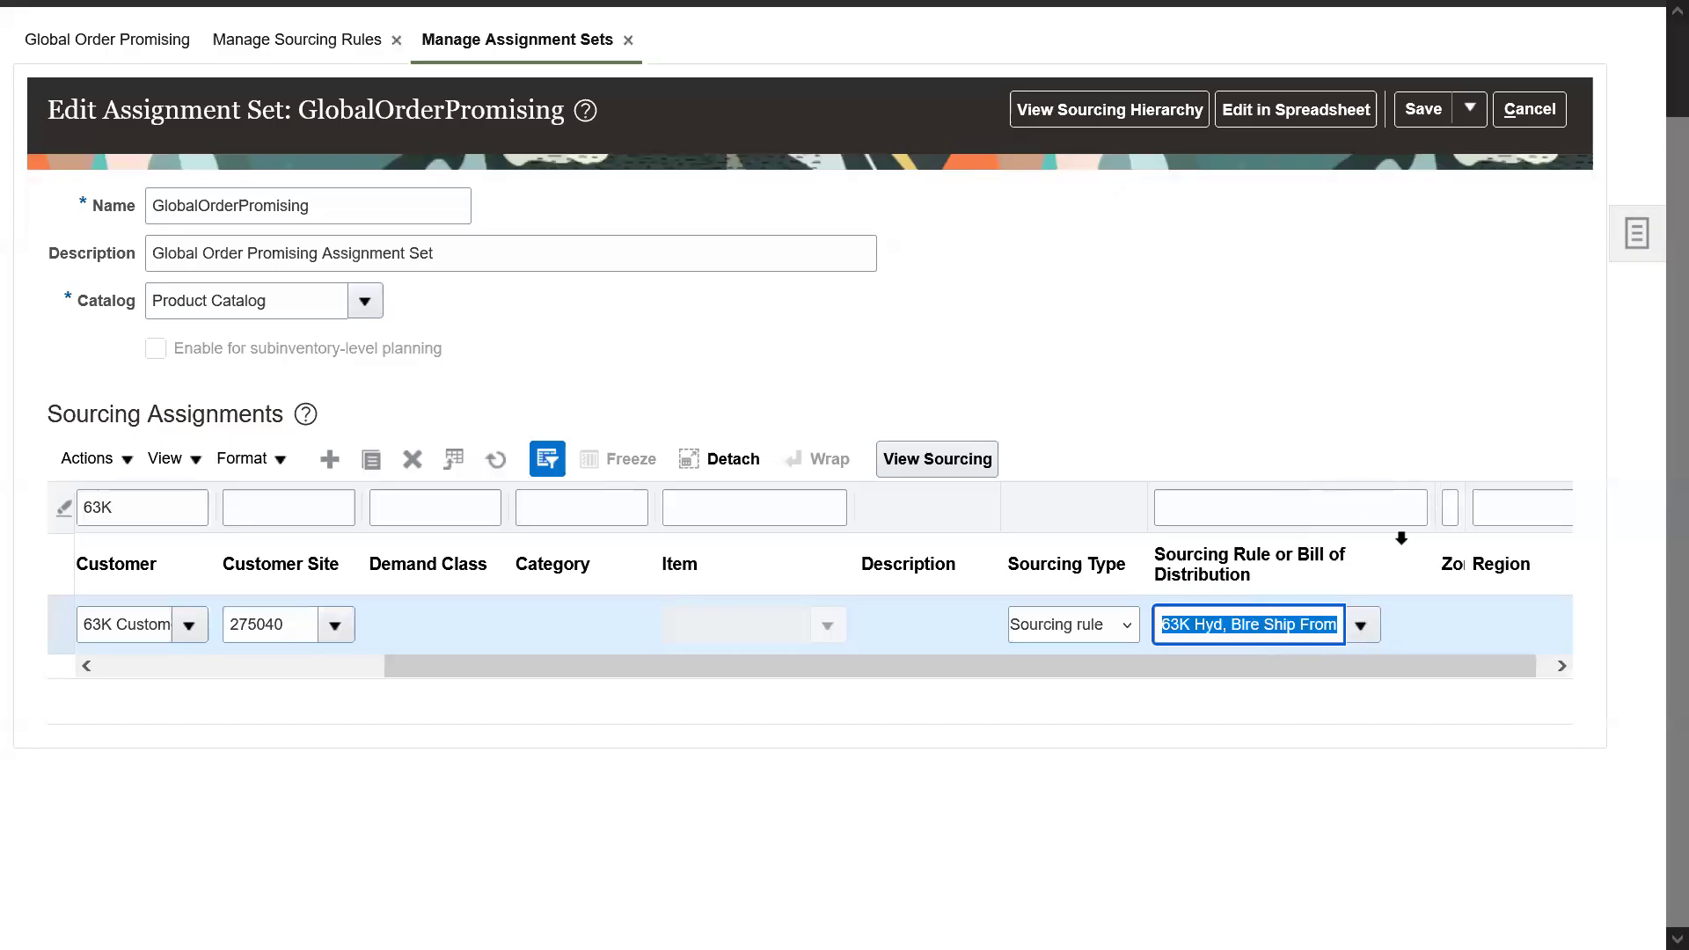
- Review the sourcing rule, customer and customer site of the 63K assignment in the GlobalOrderPromising set
{"action": "triple_click", "coordinate": [1268, 624]}
{"action": "triple_click", "coordinate": [1268, 625]}
{"action": "double_click", "coordinate": [1267, 625]}
{"action": "triple_click", "coordinate": [1268, 625]}
{"action": "double_click", "coordinate": [1268, 625]}
{"action": "triple_click", "coordinate": [1268, 625]}
{"action": "left_click_drag", "start_coordinate": [649, 677], "coordinate": [338, 695]}
{"action": "triple_click", "coordinate": [408, 624]}
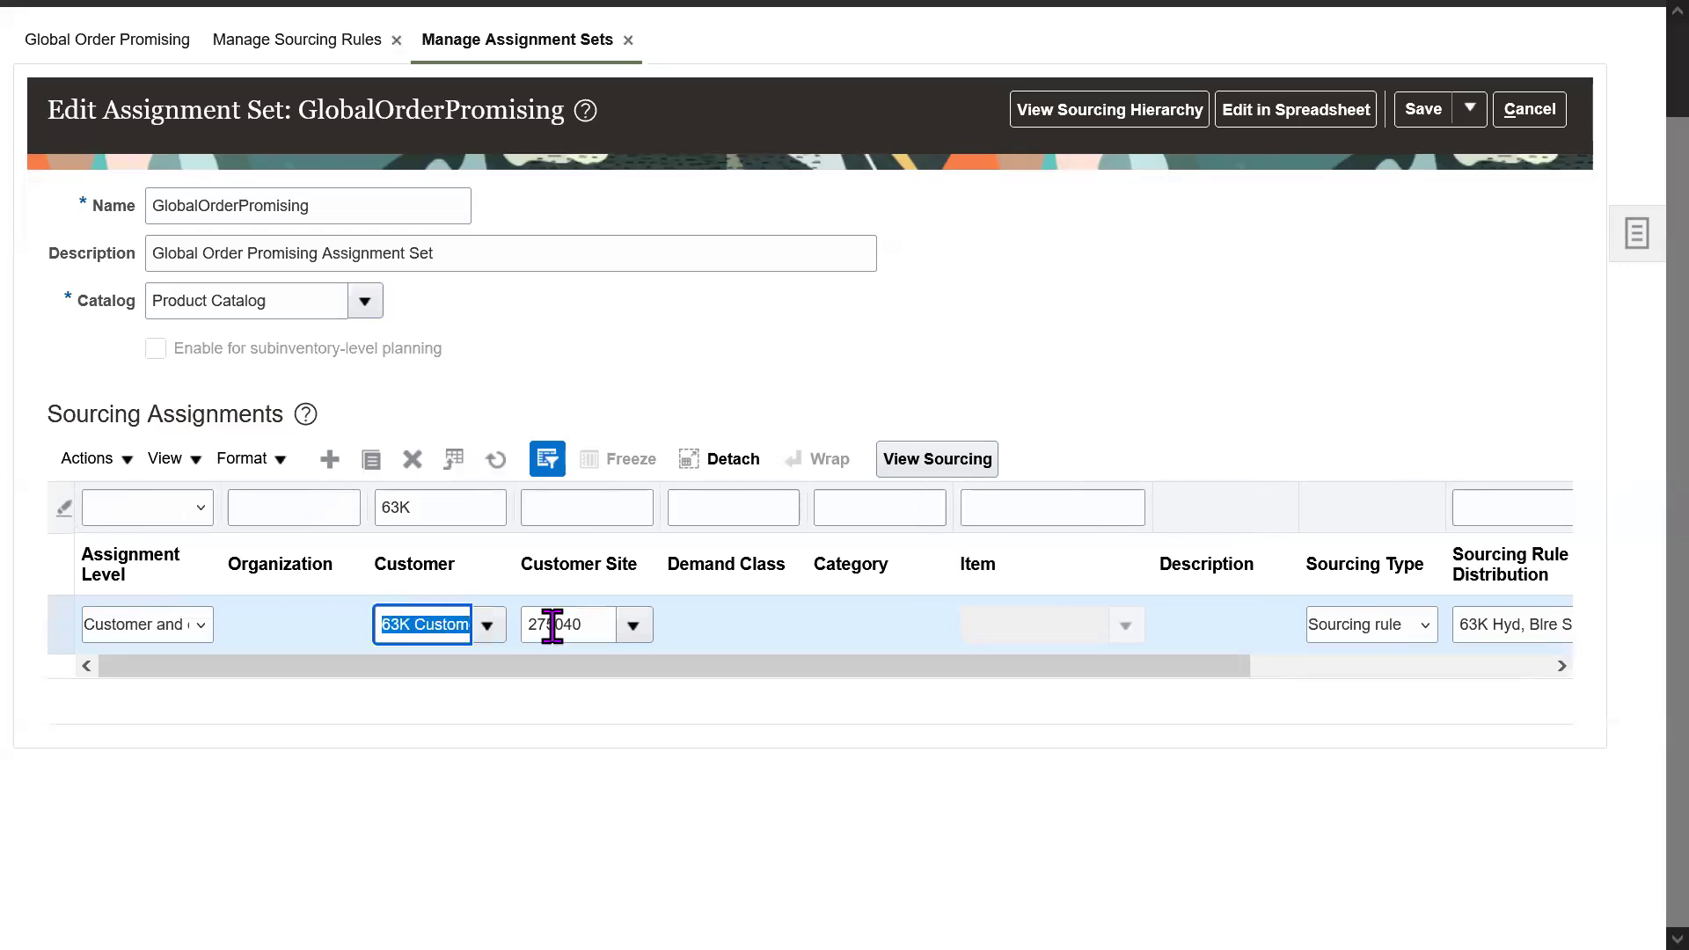
{"action": "triple_click", "coordinate": [557, 626]}
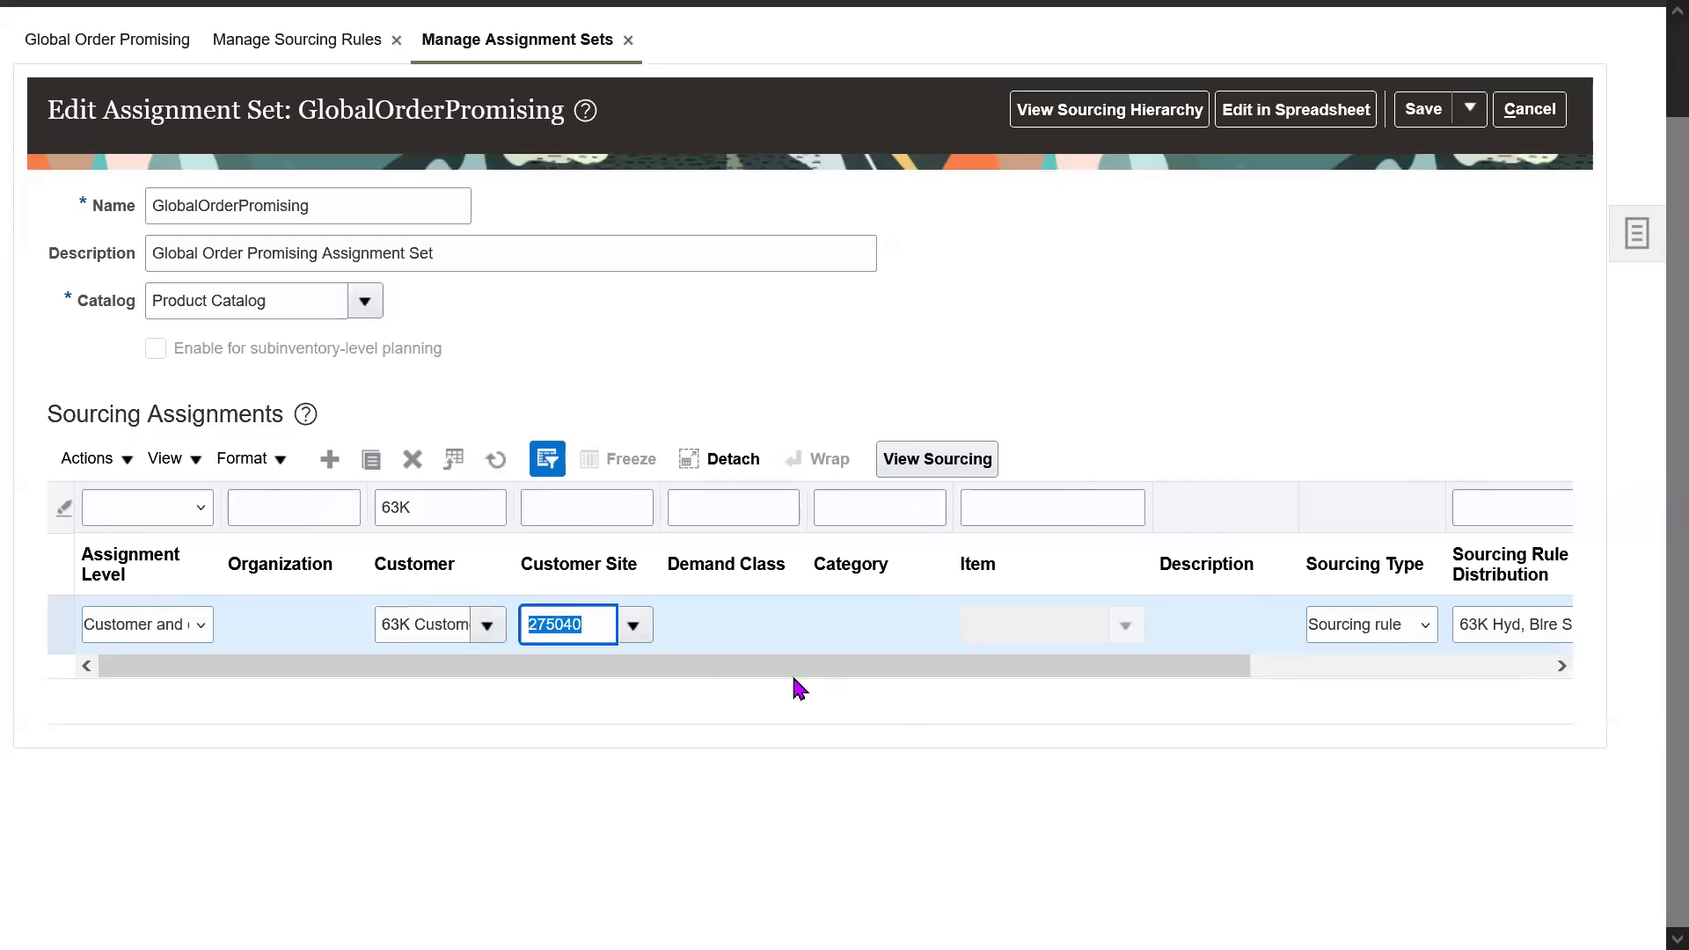
{"action": "left_click_drag", "start_coordinate": [773, 676], "coordinate": [1231, 675]}
{"action": "triple_click", "coordinate": [1259, 624]}
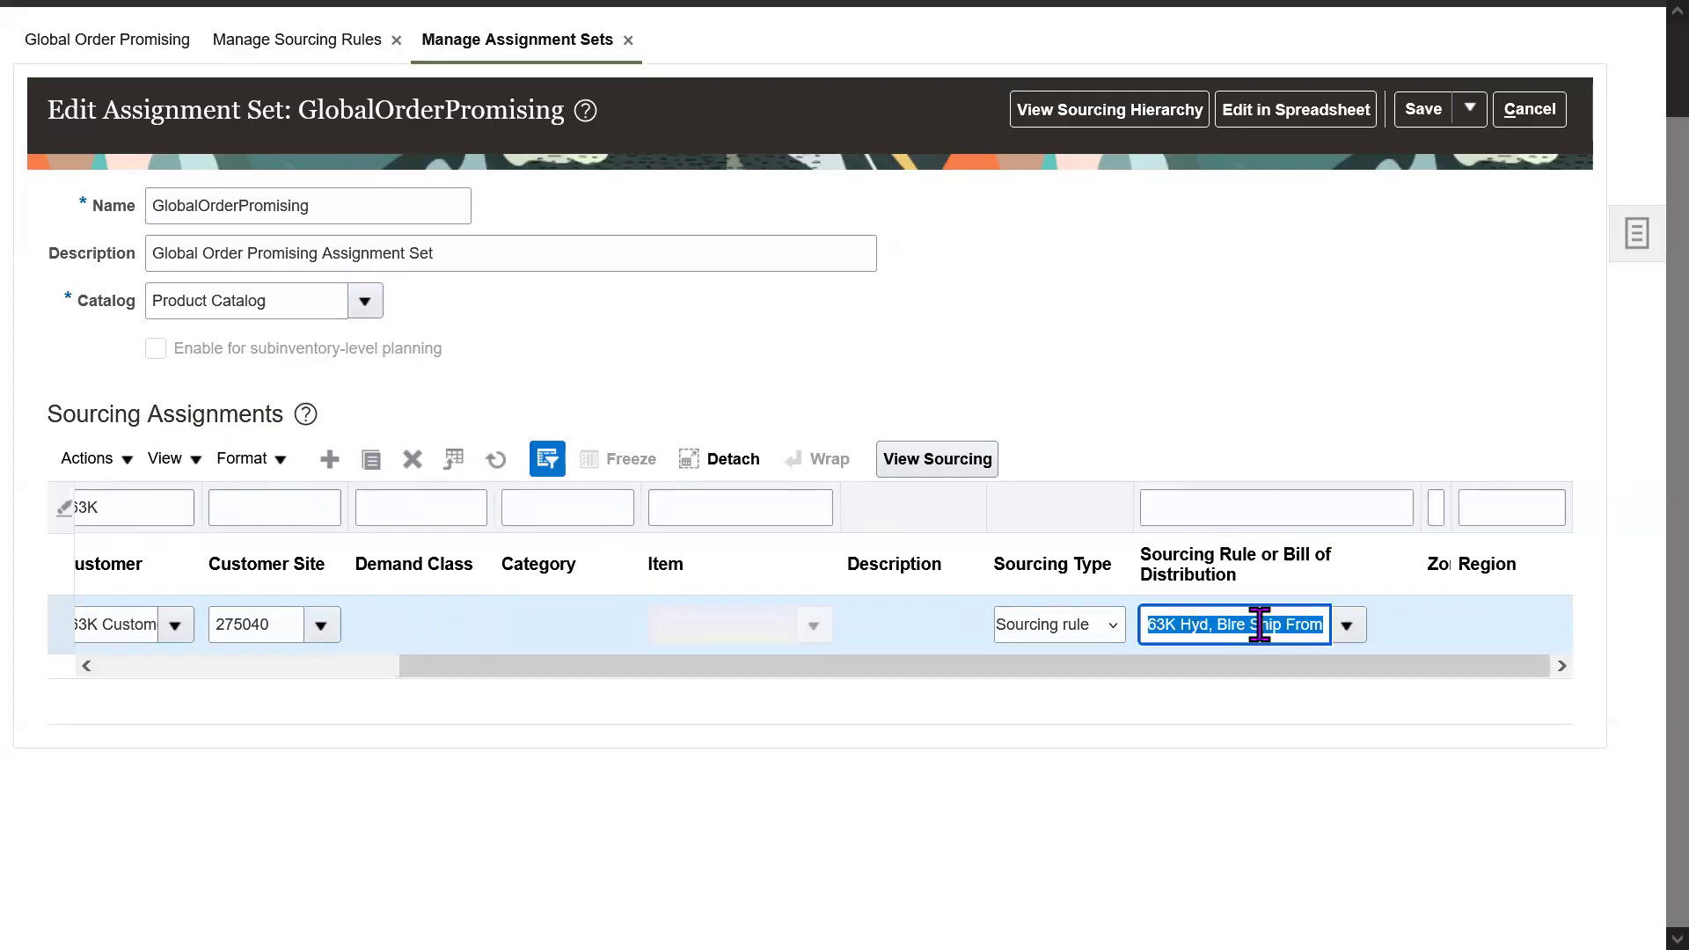
- Check the organization and rank of the 63KH source in the 63K Hyd, Blre Ship From sourcing rule
{"action": "left_click", "coordinate": [300, 41]}
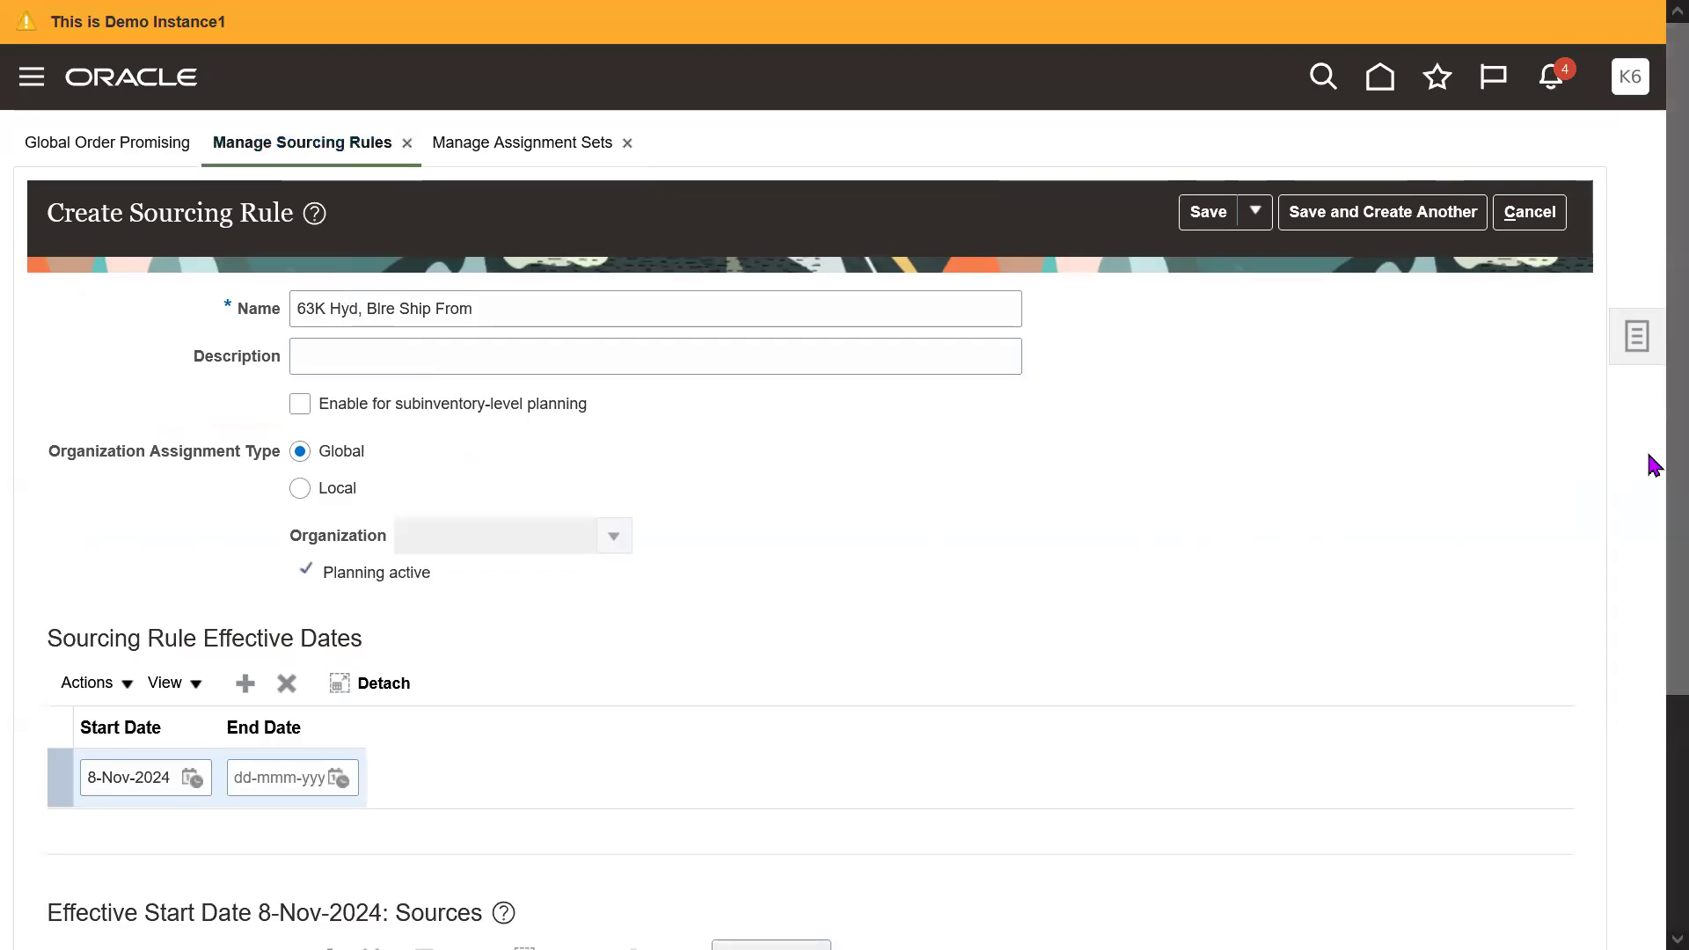
{"action": "scroll", "coordinate": [1654, 466], "scroll_direction": "down", "scroll_amount": 3}
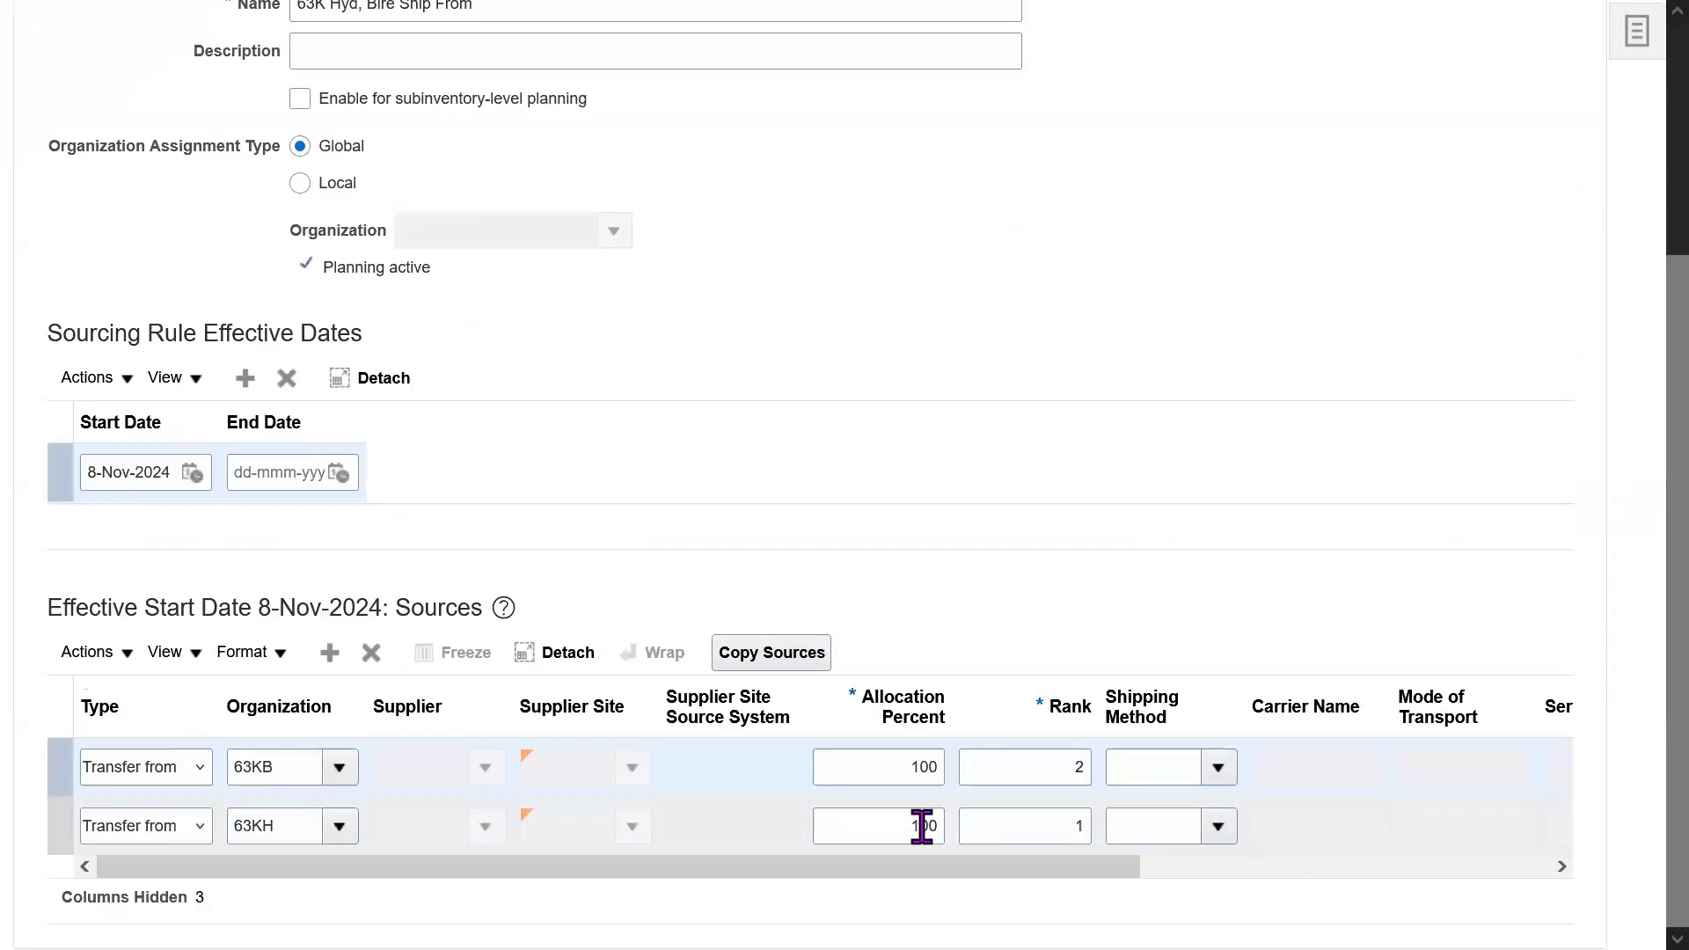
{"action": "left_click", "coordinate": [1069, 825]}
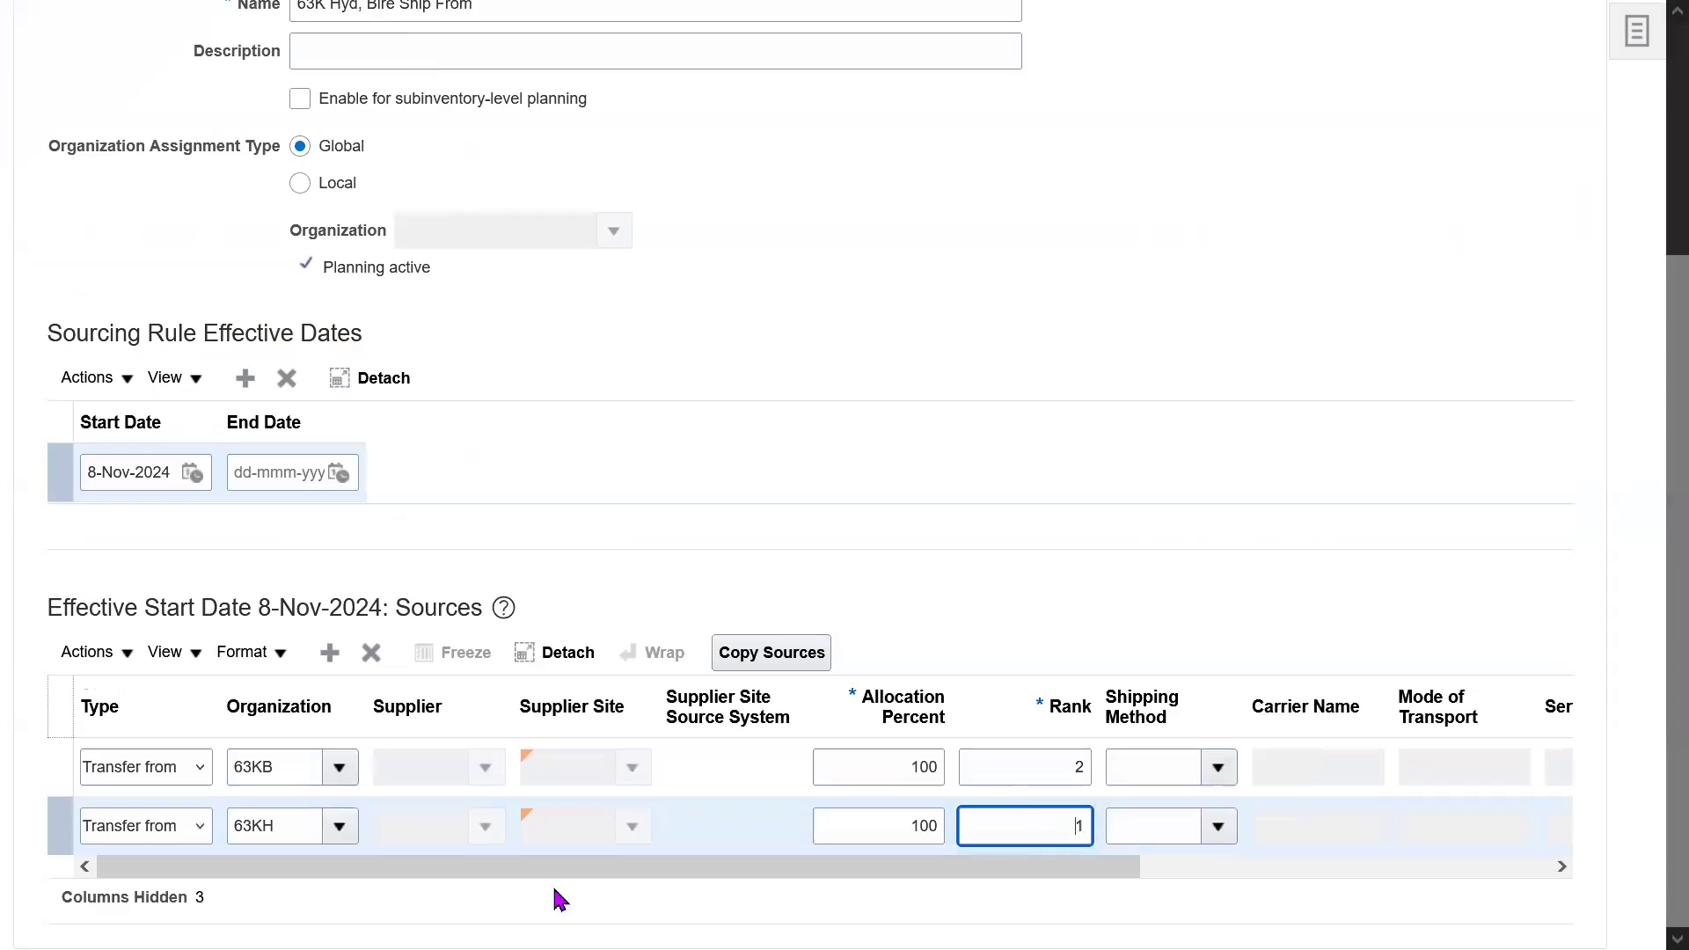
{"action": "left_click", "coordinate": [272, 822]}
{"action": "double_click", "coordinate": [272, 822]}
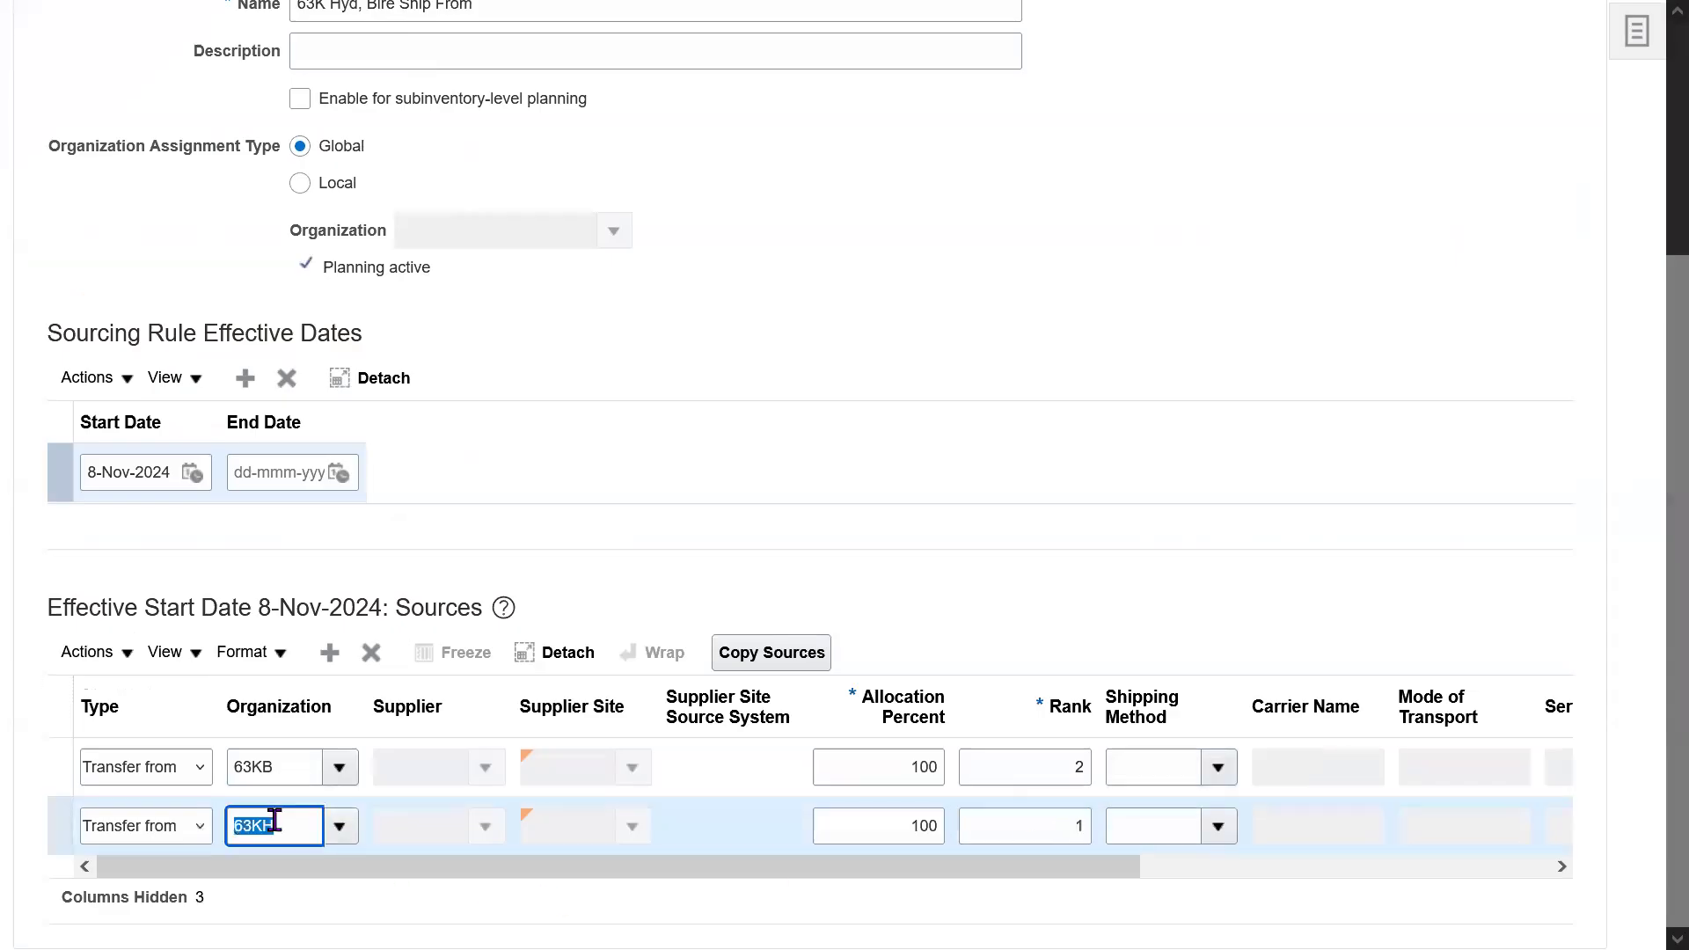
{"action": "double_click", "coordinate": [1067, 817]}
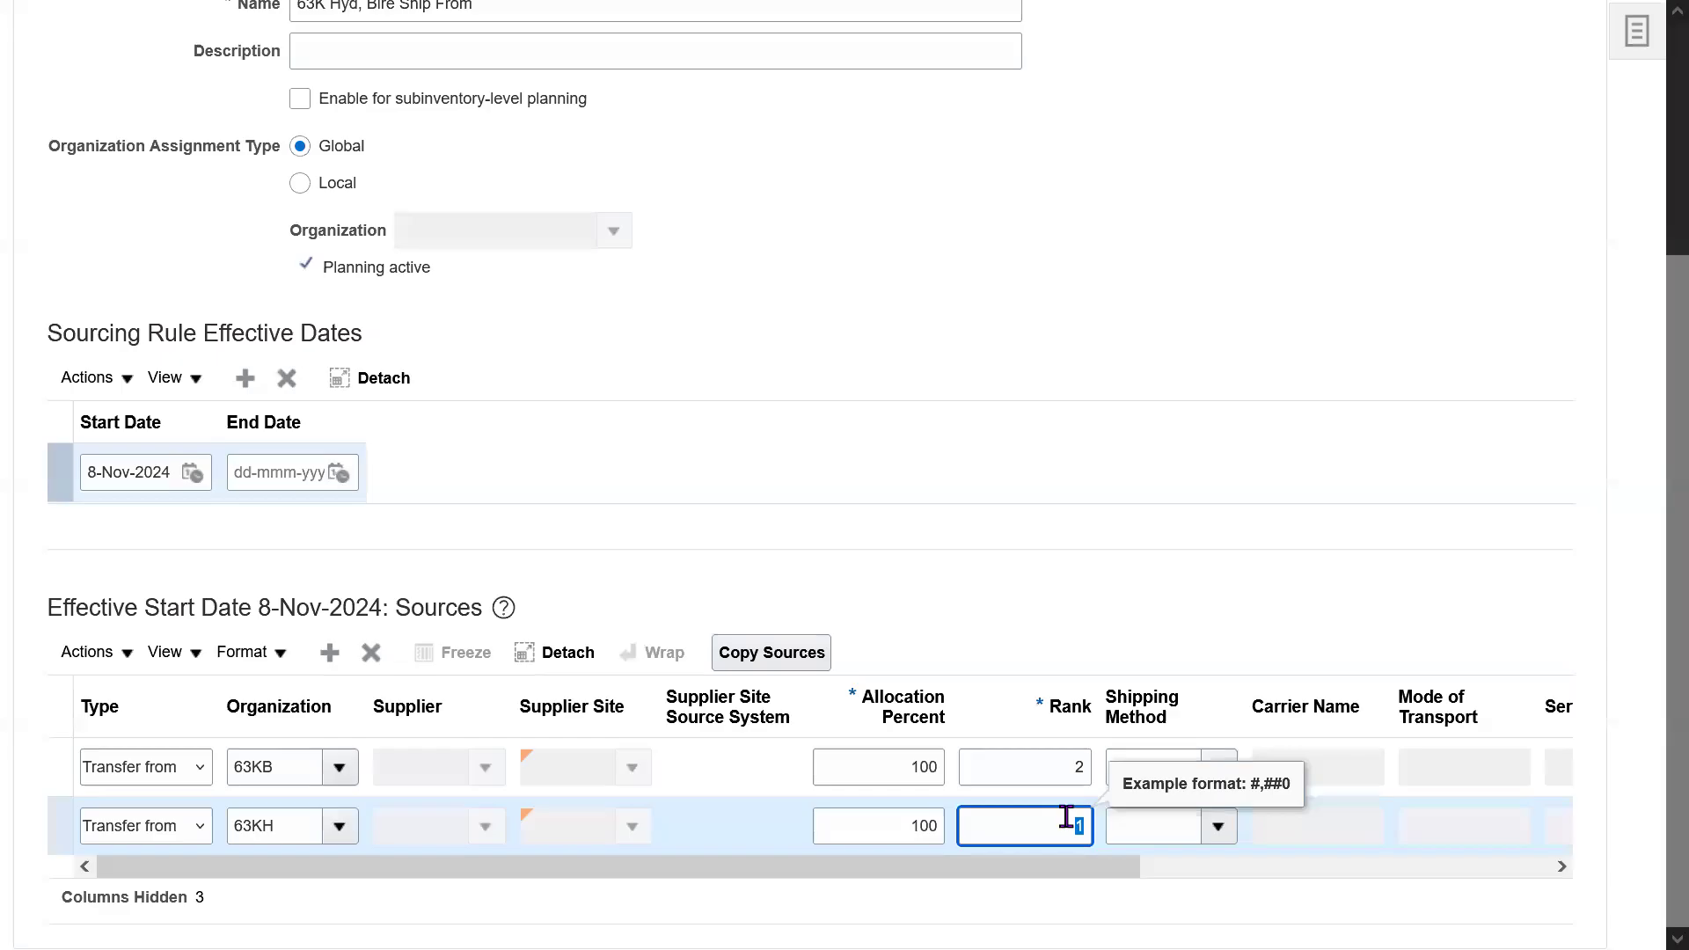
{"action": "double_click", "coordinate": [301, 822]}
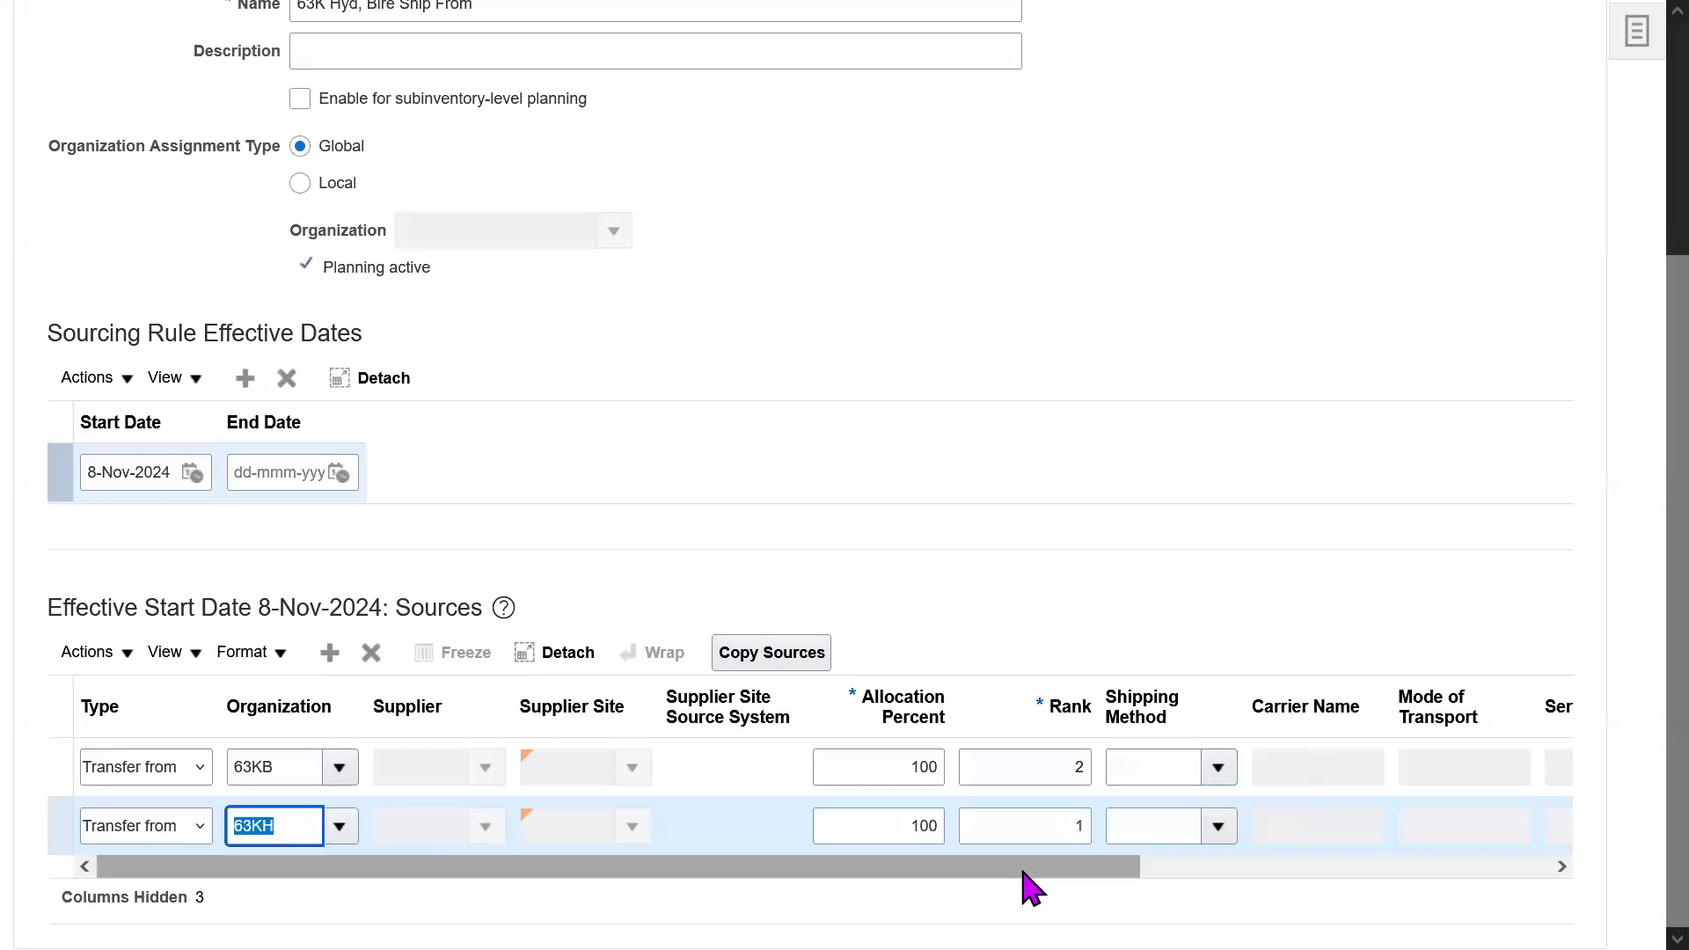
- Compare the ranks of the 63KB and 63KH sources in the sourcing rule
{"action": "left_click", "coordinate": [1059, 768]}
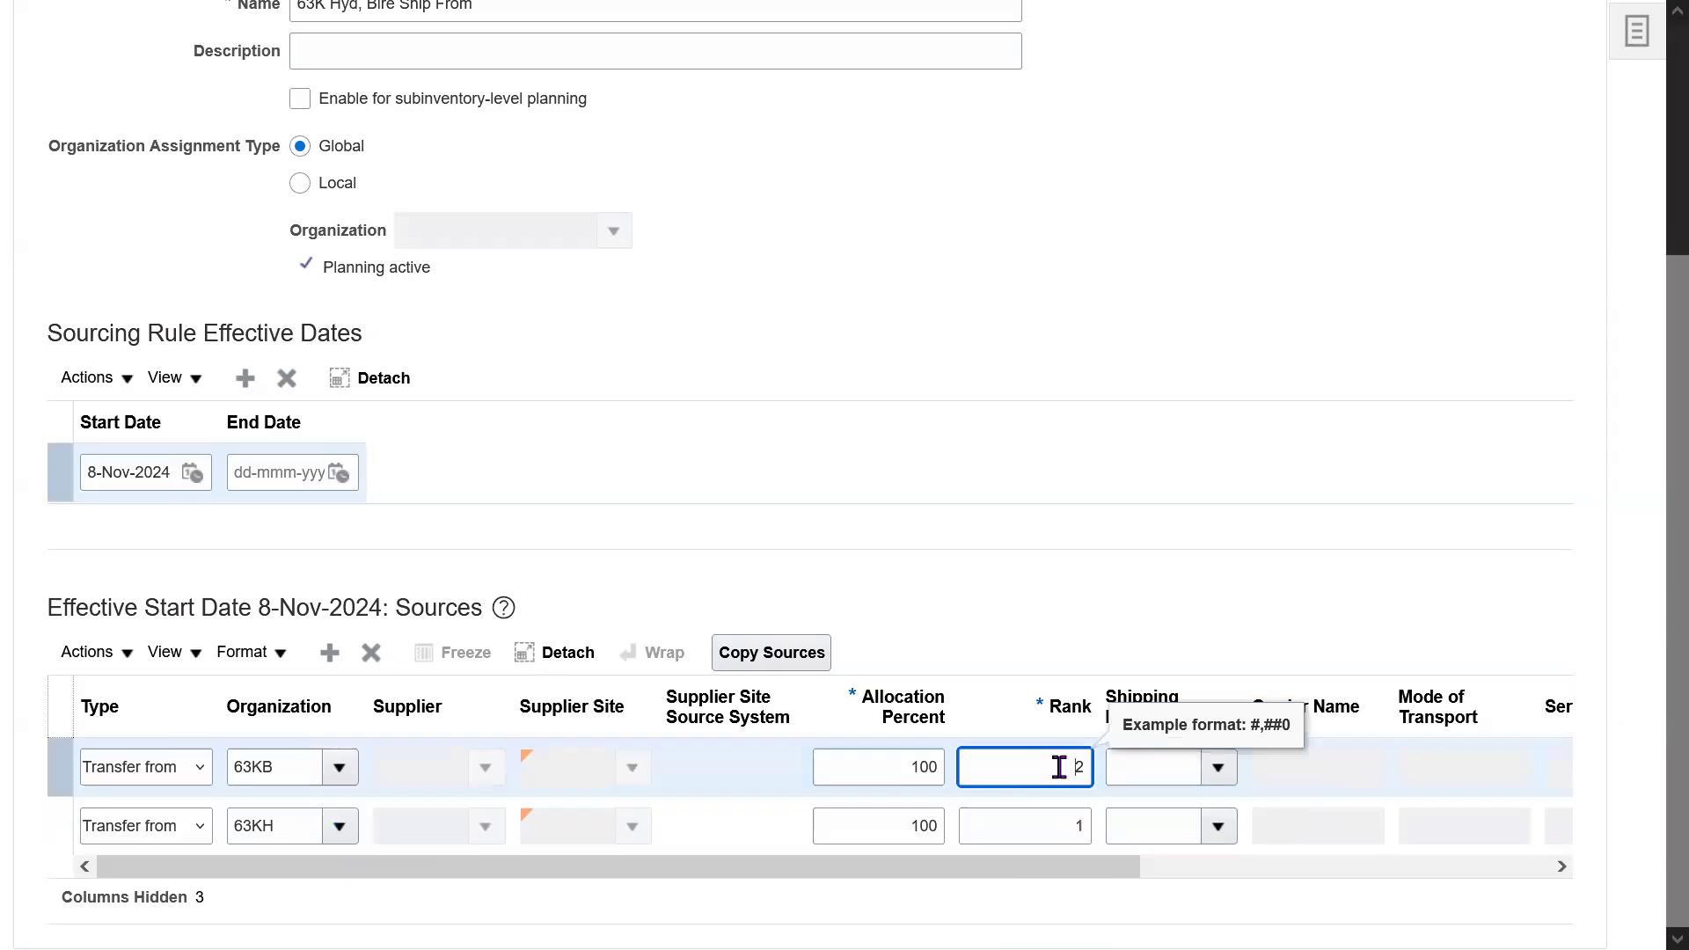
{"action": "left_click", "coordinate": [1038, 828]}
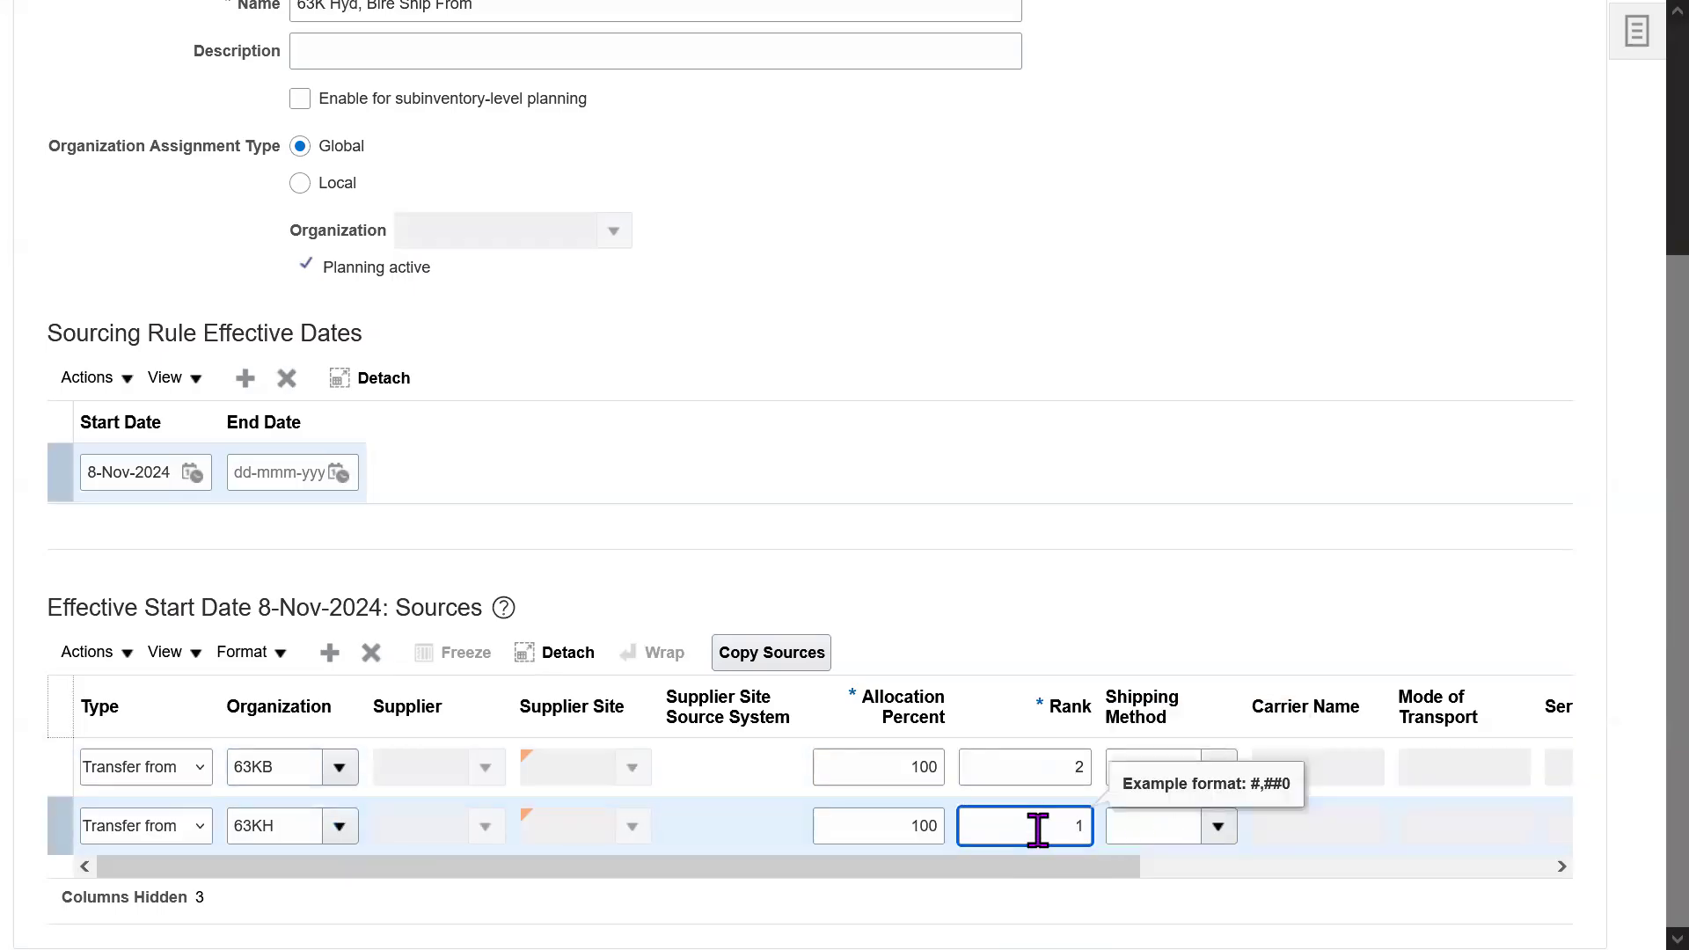
{"action": "left_click", "coordinate": [1065, 768]}
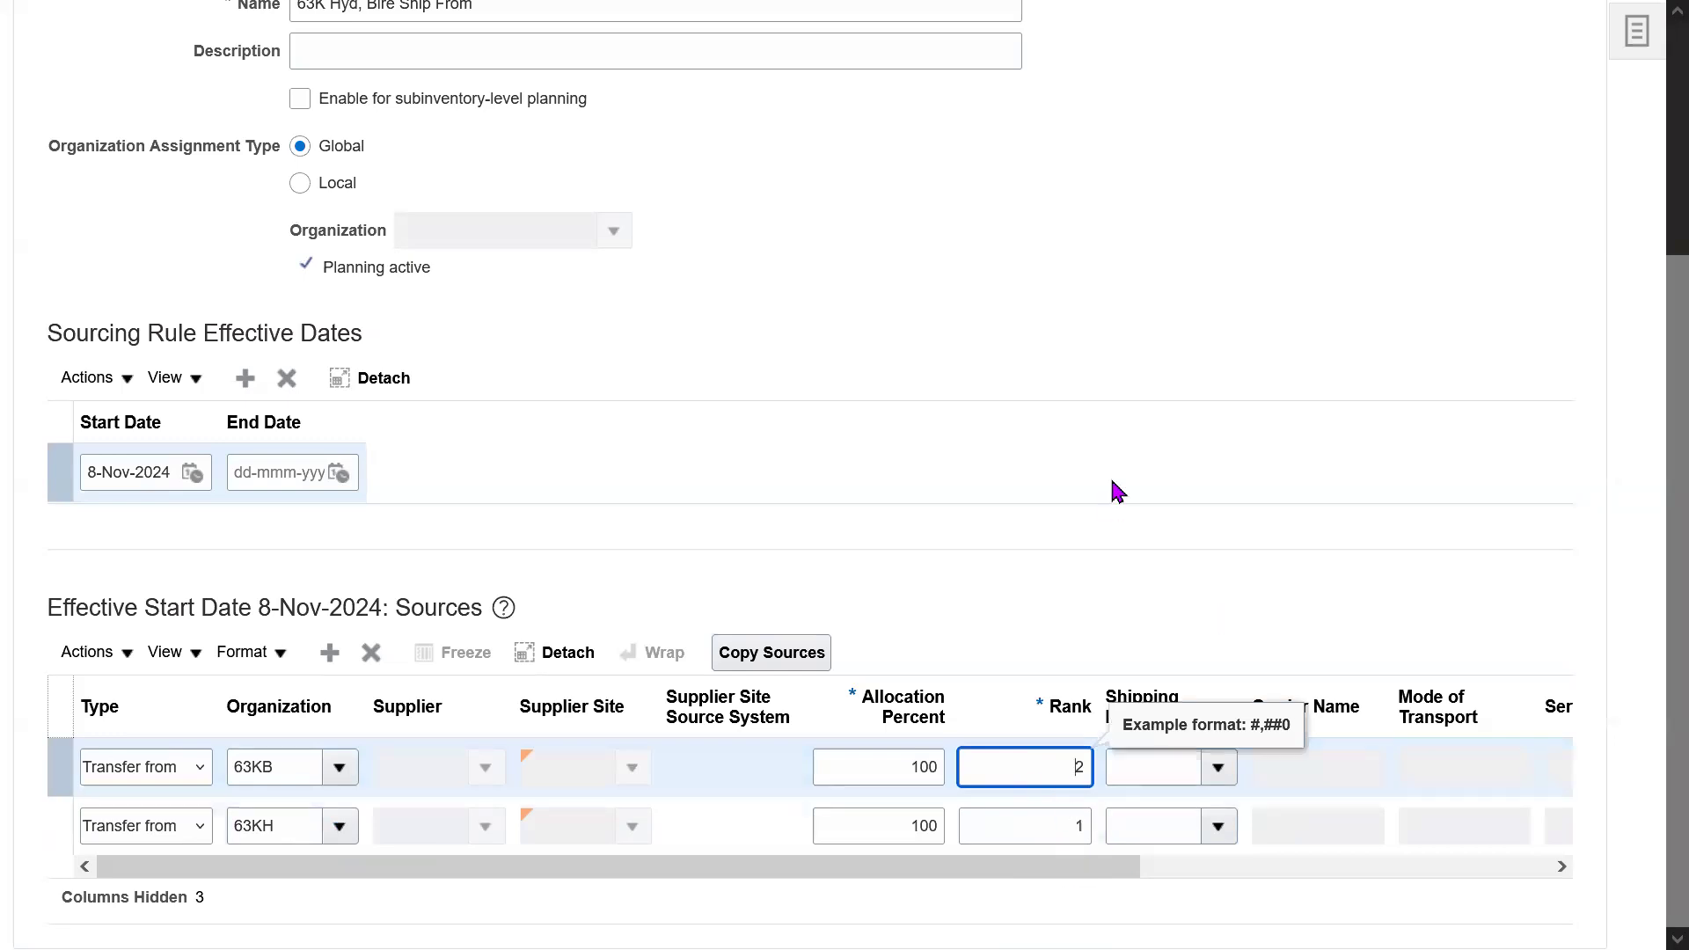
{"action": "left_click", "coordinate": [1068, 833]}
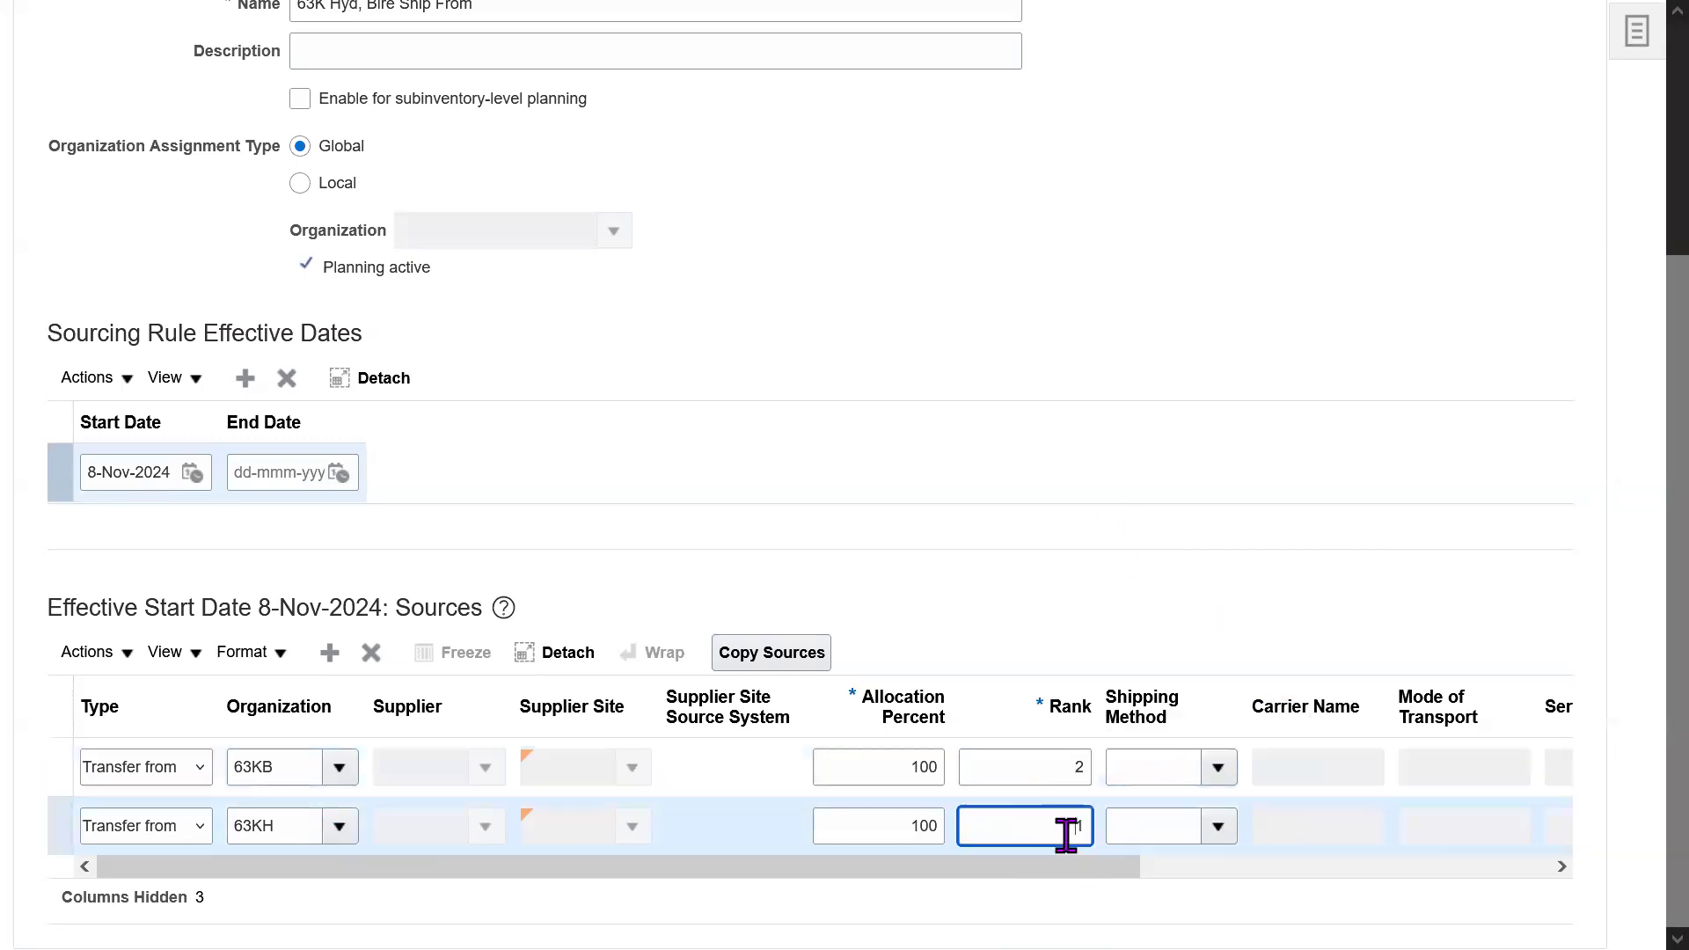
{"action": "double_click", "coordinate": [1067, 835]}
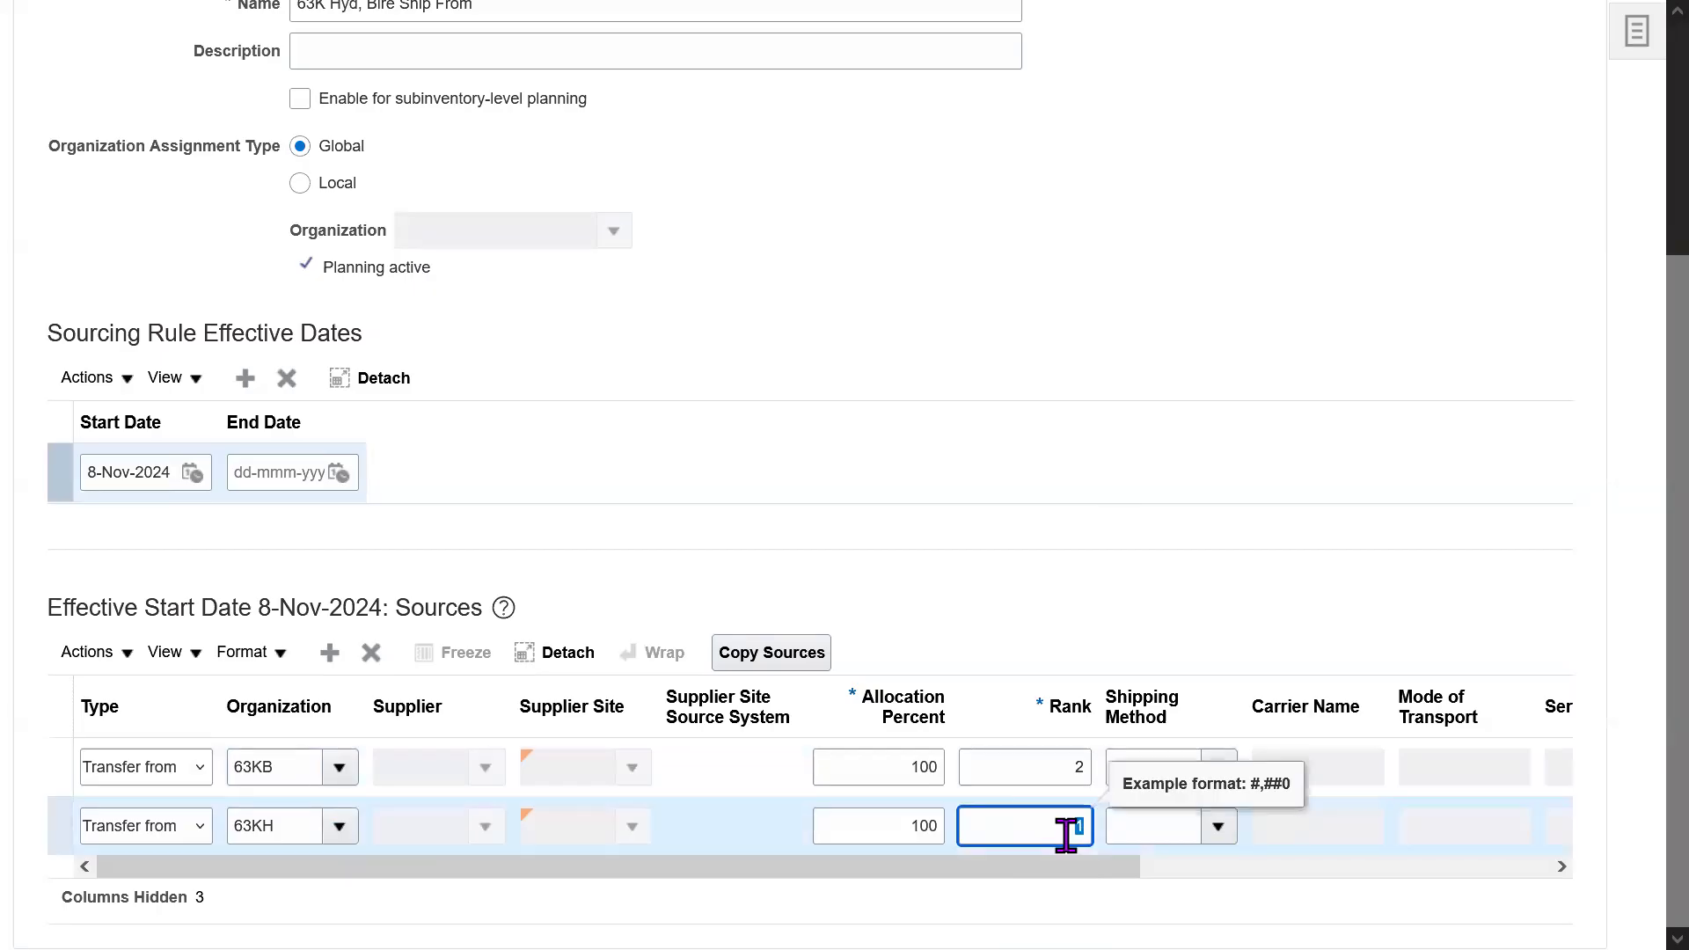
{"action": "left_click", "coordinate": [1068, 768]}
{"action": "left_click", "coordinate": [277, 774]}
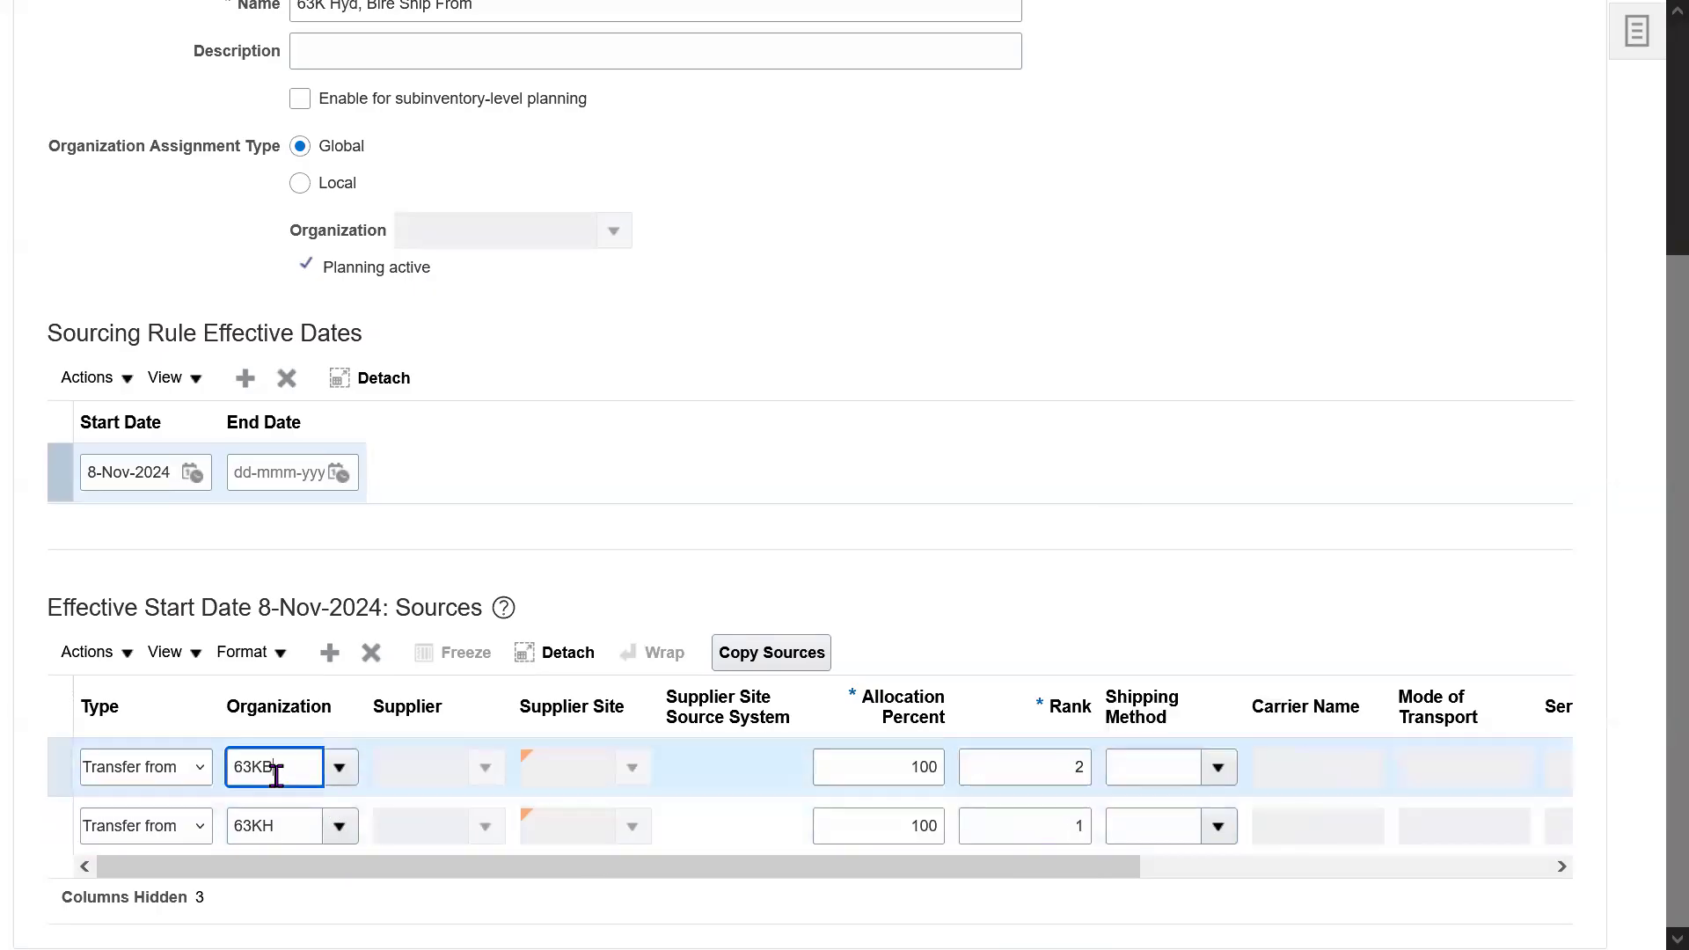
{"action": "double_click", "coordinate": [276, 774]}
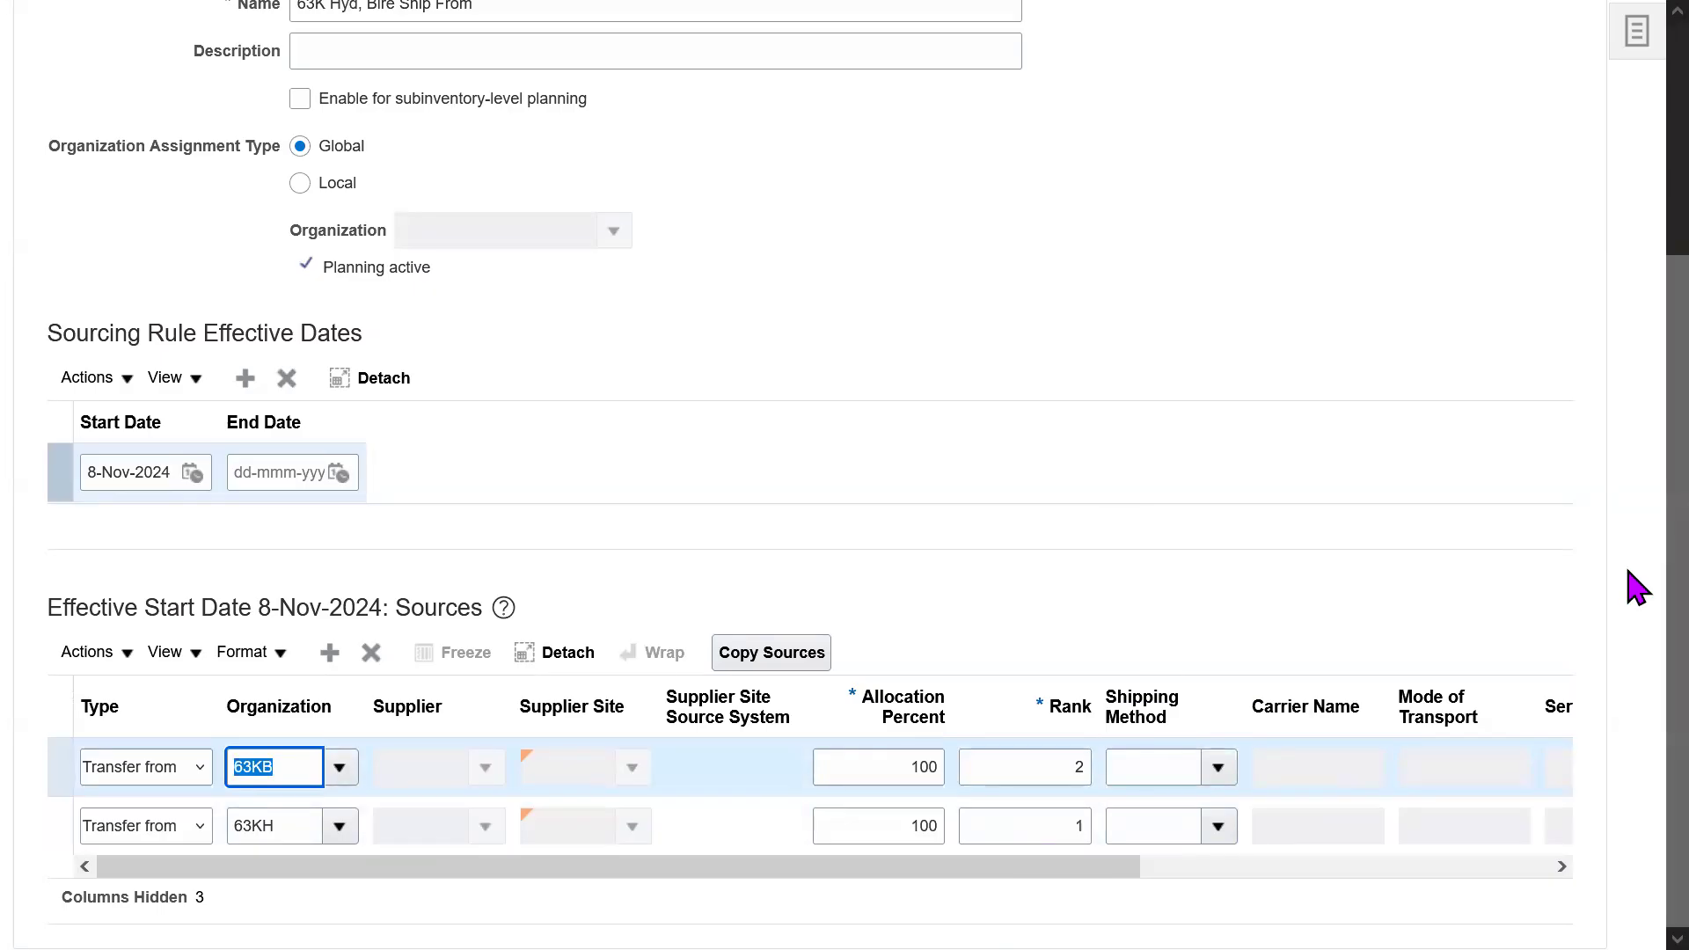
- Return to the GlobalOrderPromising assignment set and check which customer, site and sourcing rule the 63K row links
{"action": "scroll", "coordinate": [1638, 493], "scroll_direction": "up", "scroll_amount": 4}
{"action": "left_click", "coordinate": [566, 166]}
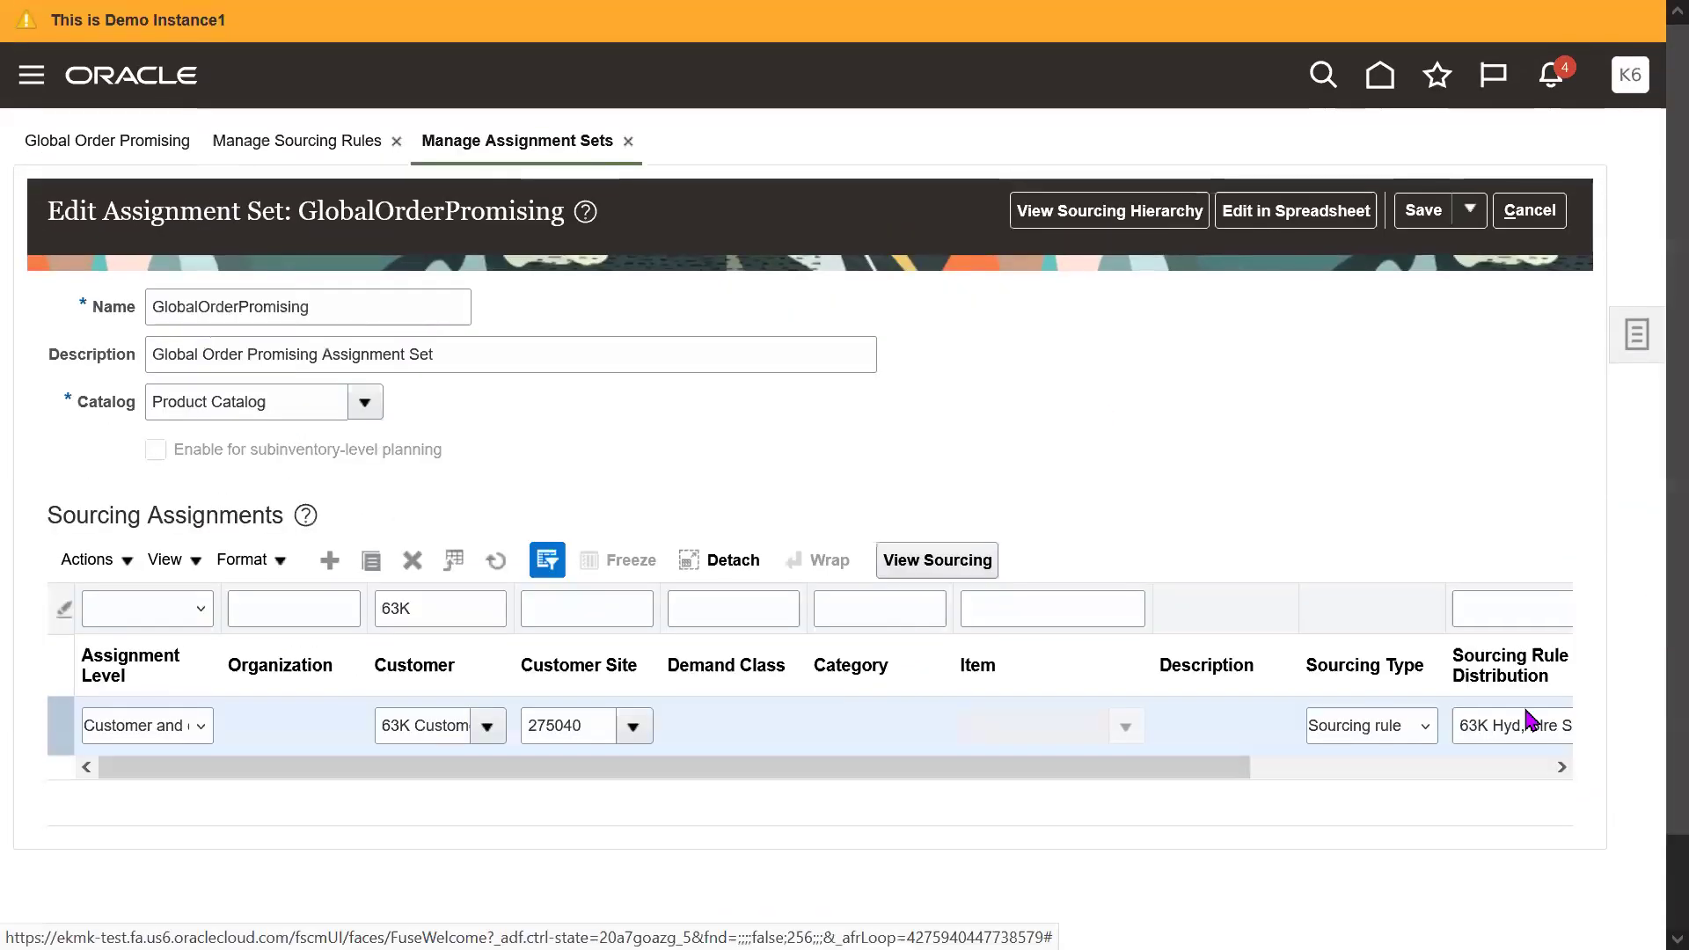
{"action": "scroll", "coordinate": [1220, 410], "scroll_direction": "down", "scroll_amount": 1}
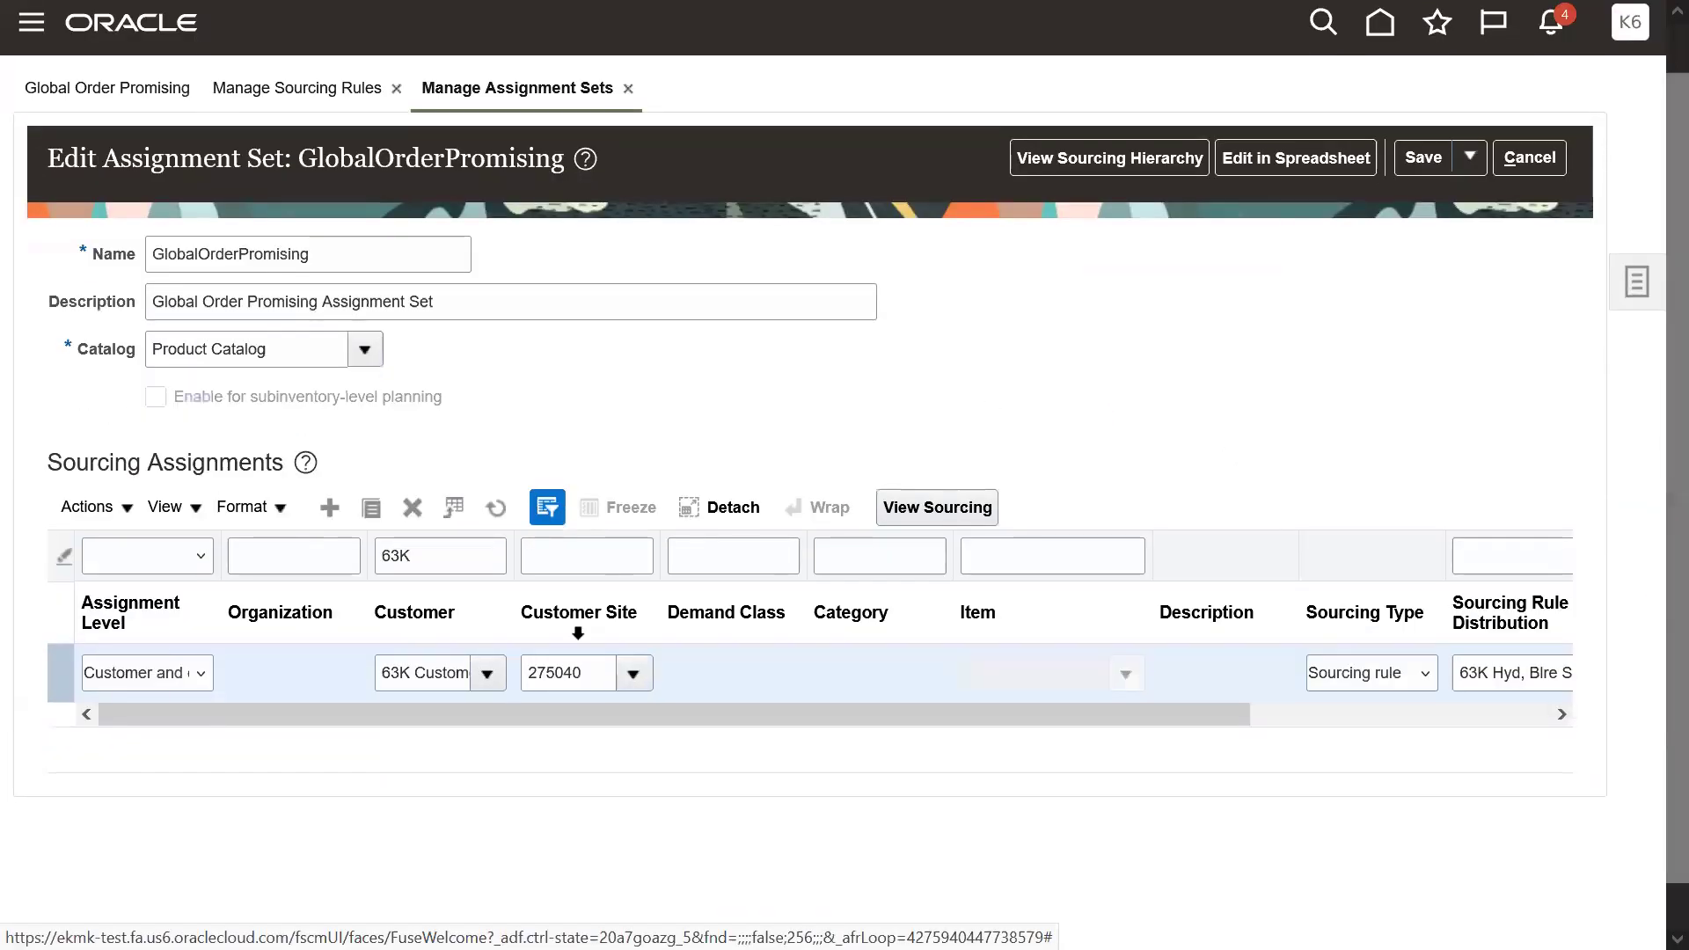
{"action": "left_click", "coordinate": [426, 677]}
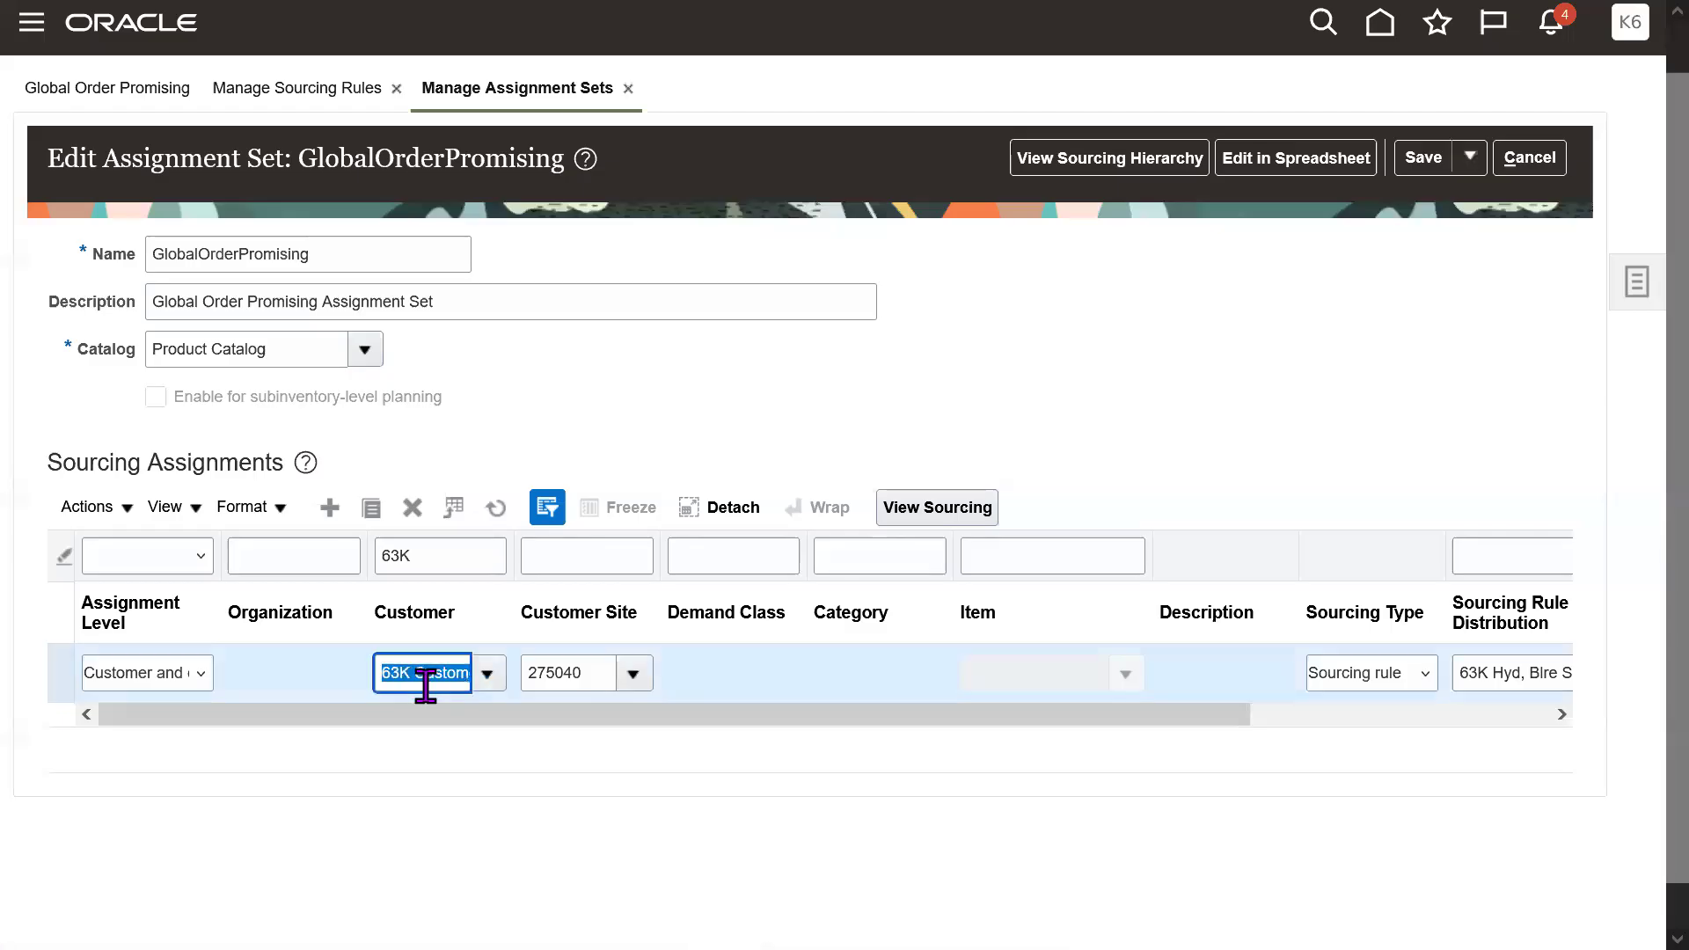
{"action": "left_click", "coordinate": [570, 676]}
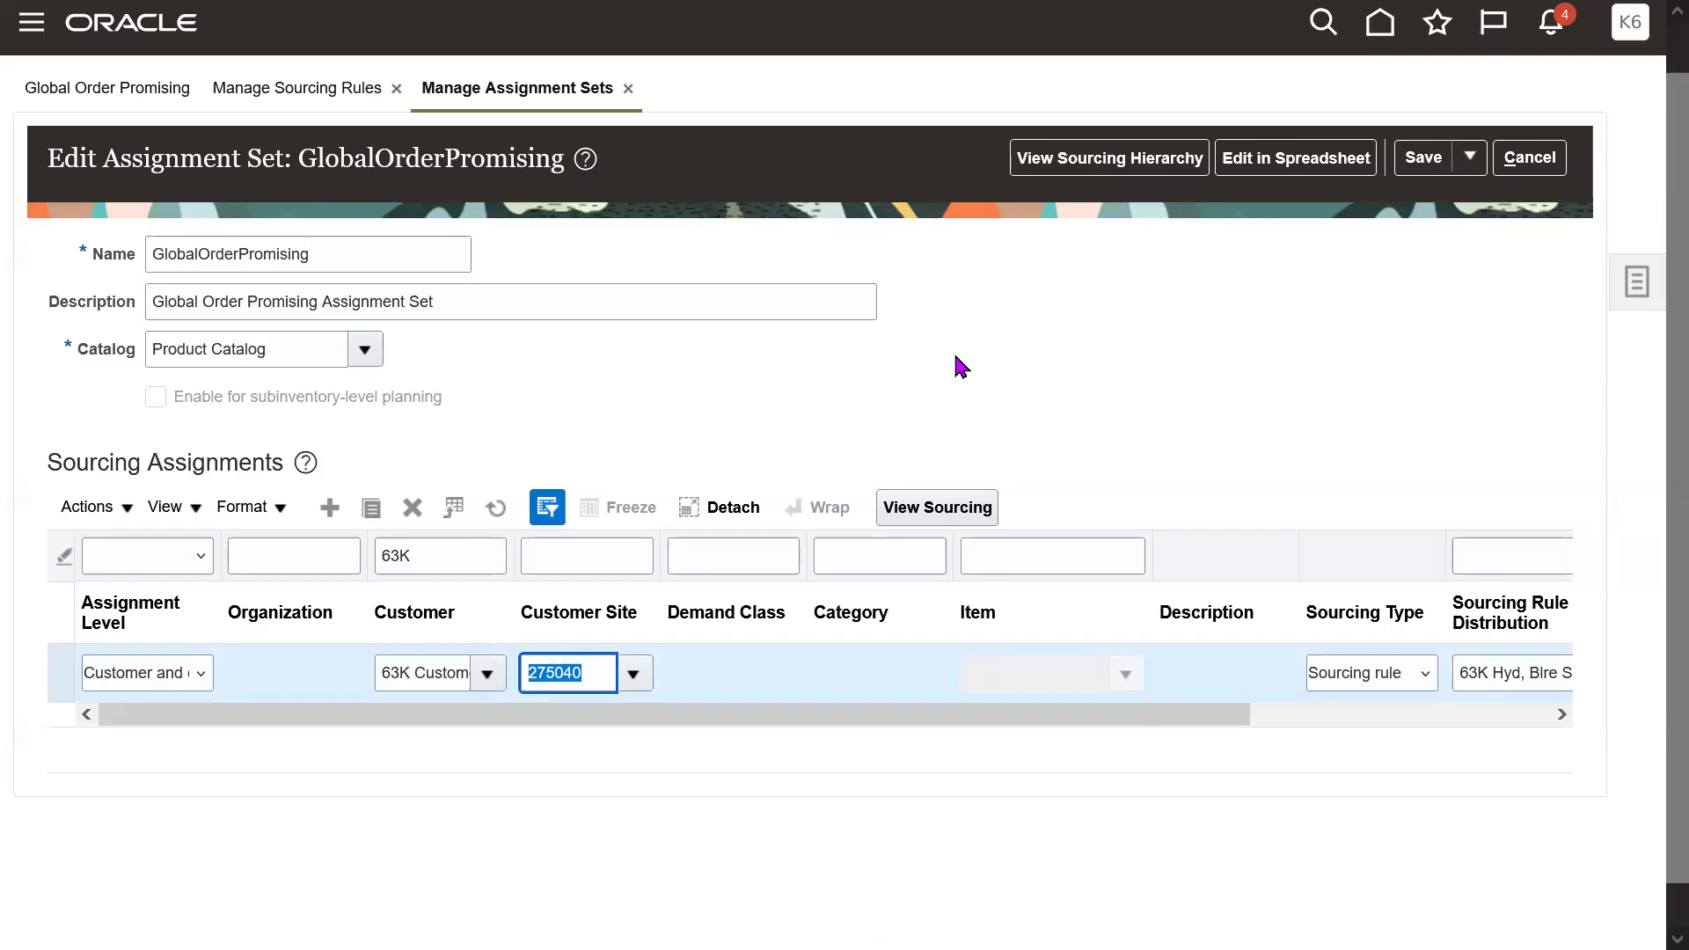
{"action": "left_click", "coordinate": [1485, 679]}
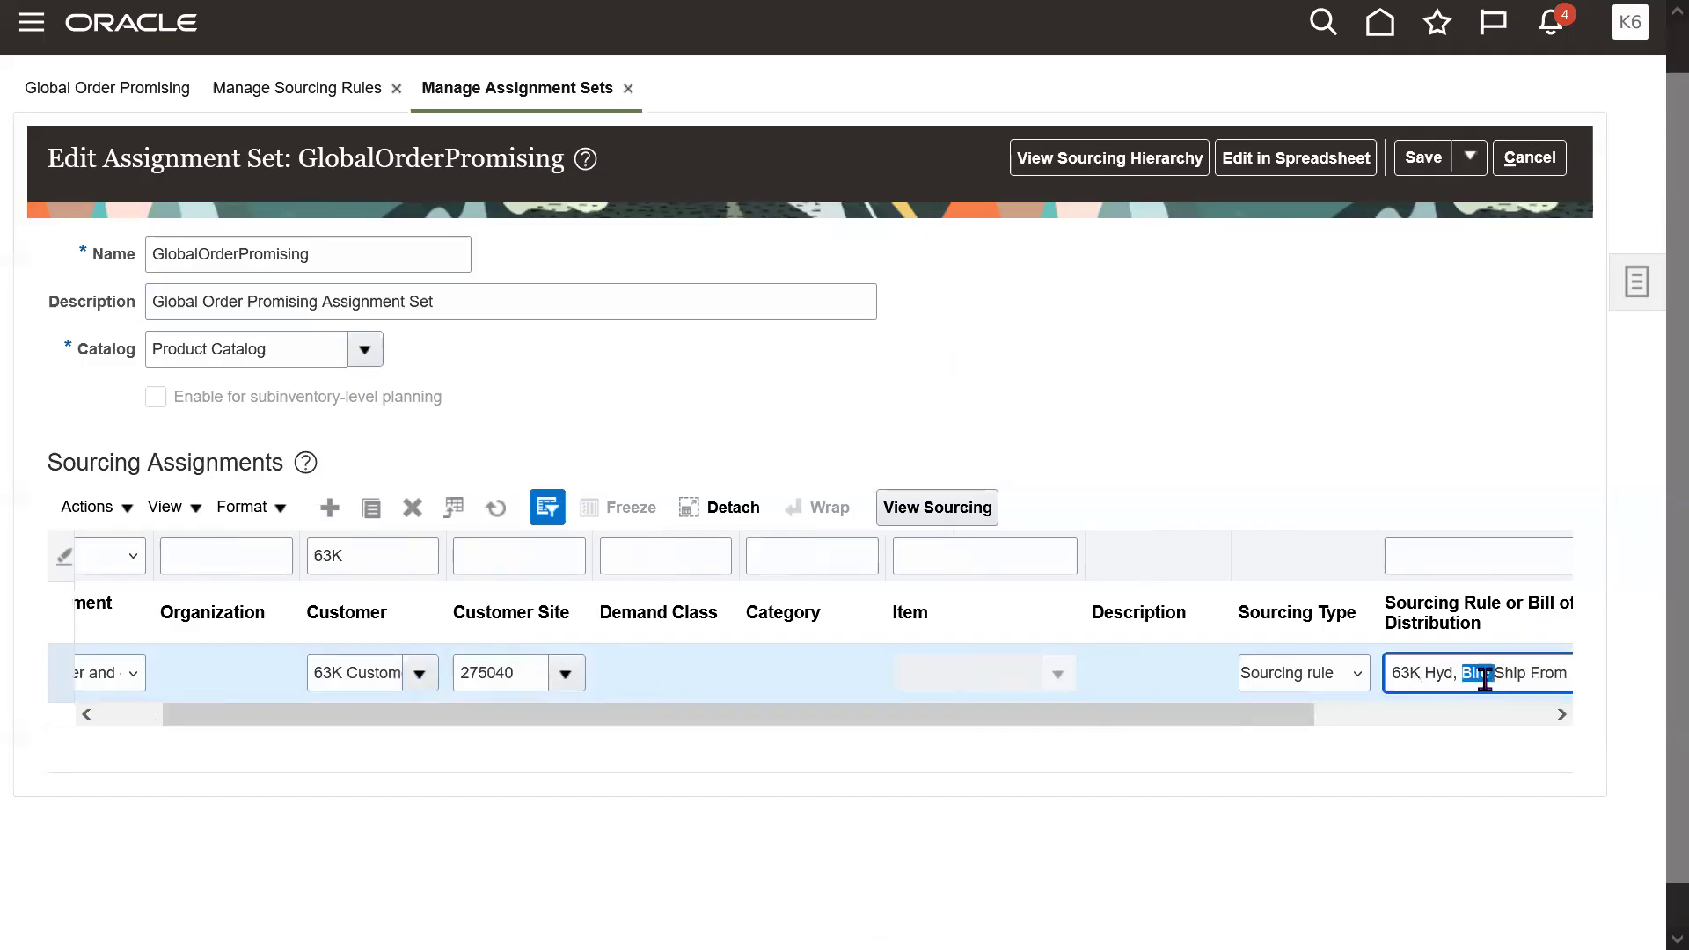
- Check the name of the sourcing rule, then the name of the assignment set it is assigned in
{"action": "left_click", "coordinate": [327, 98]}
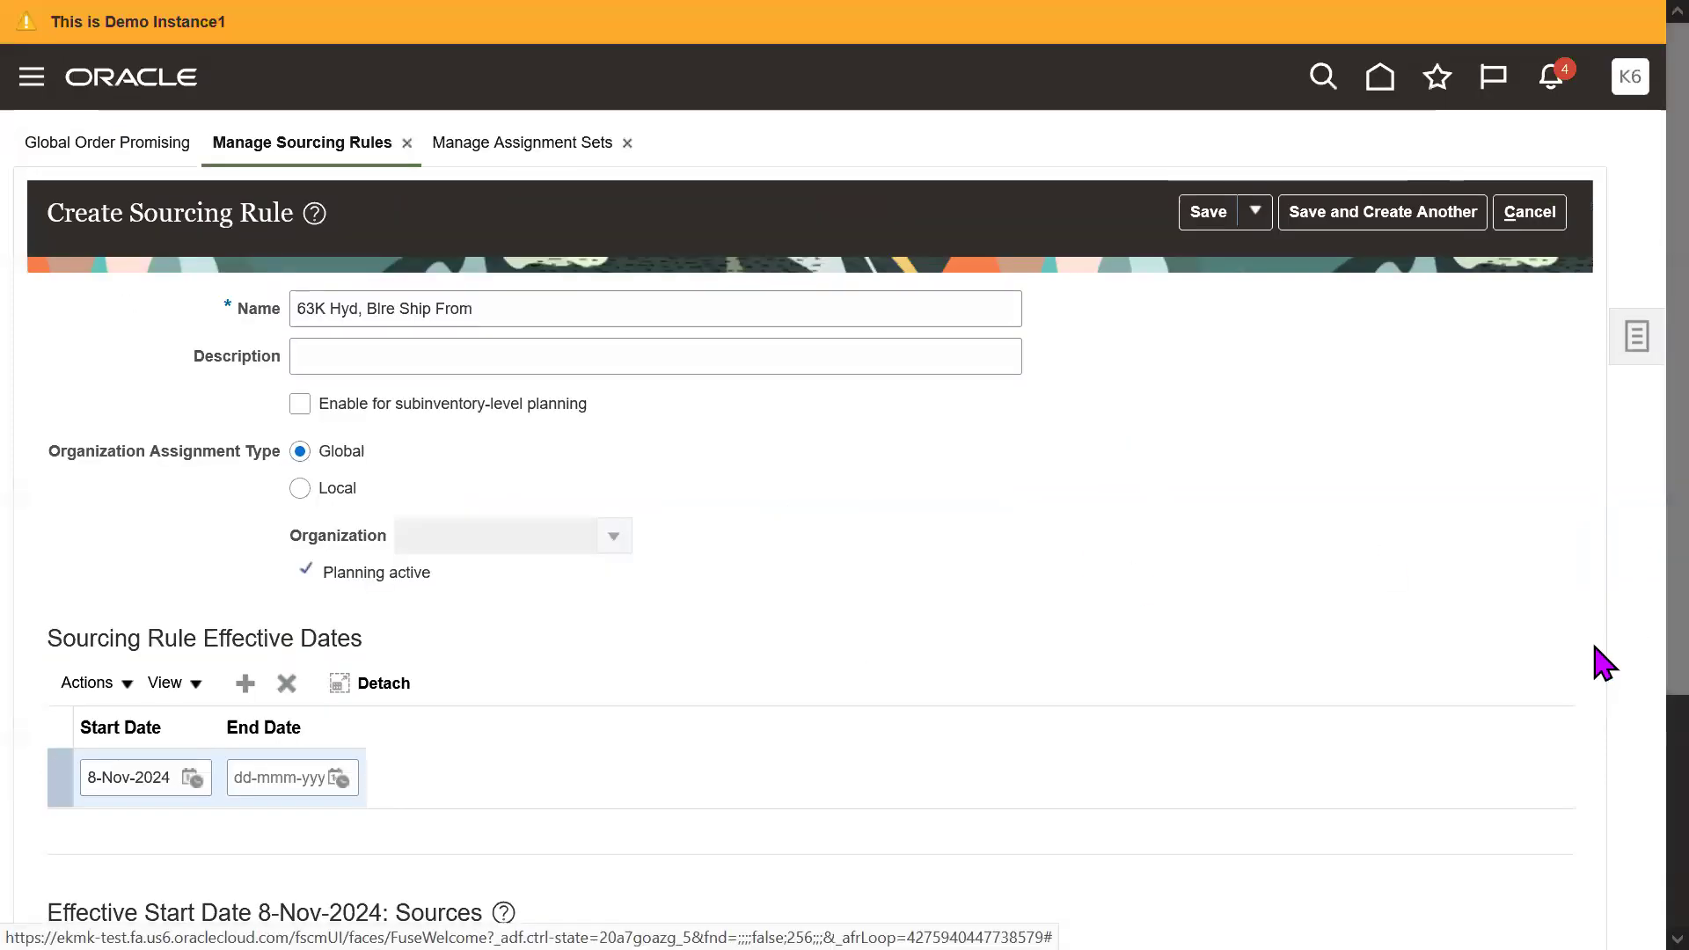
{"action": "triple_click", "coordinate": [519, 293]}
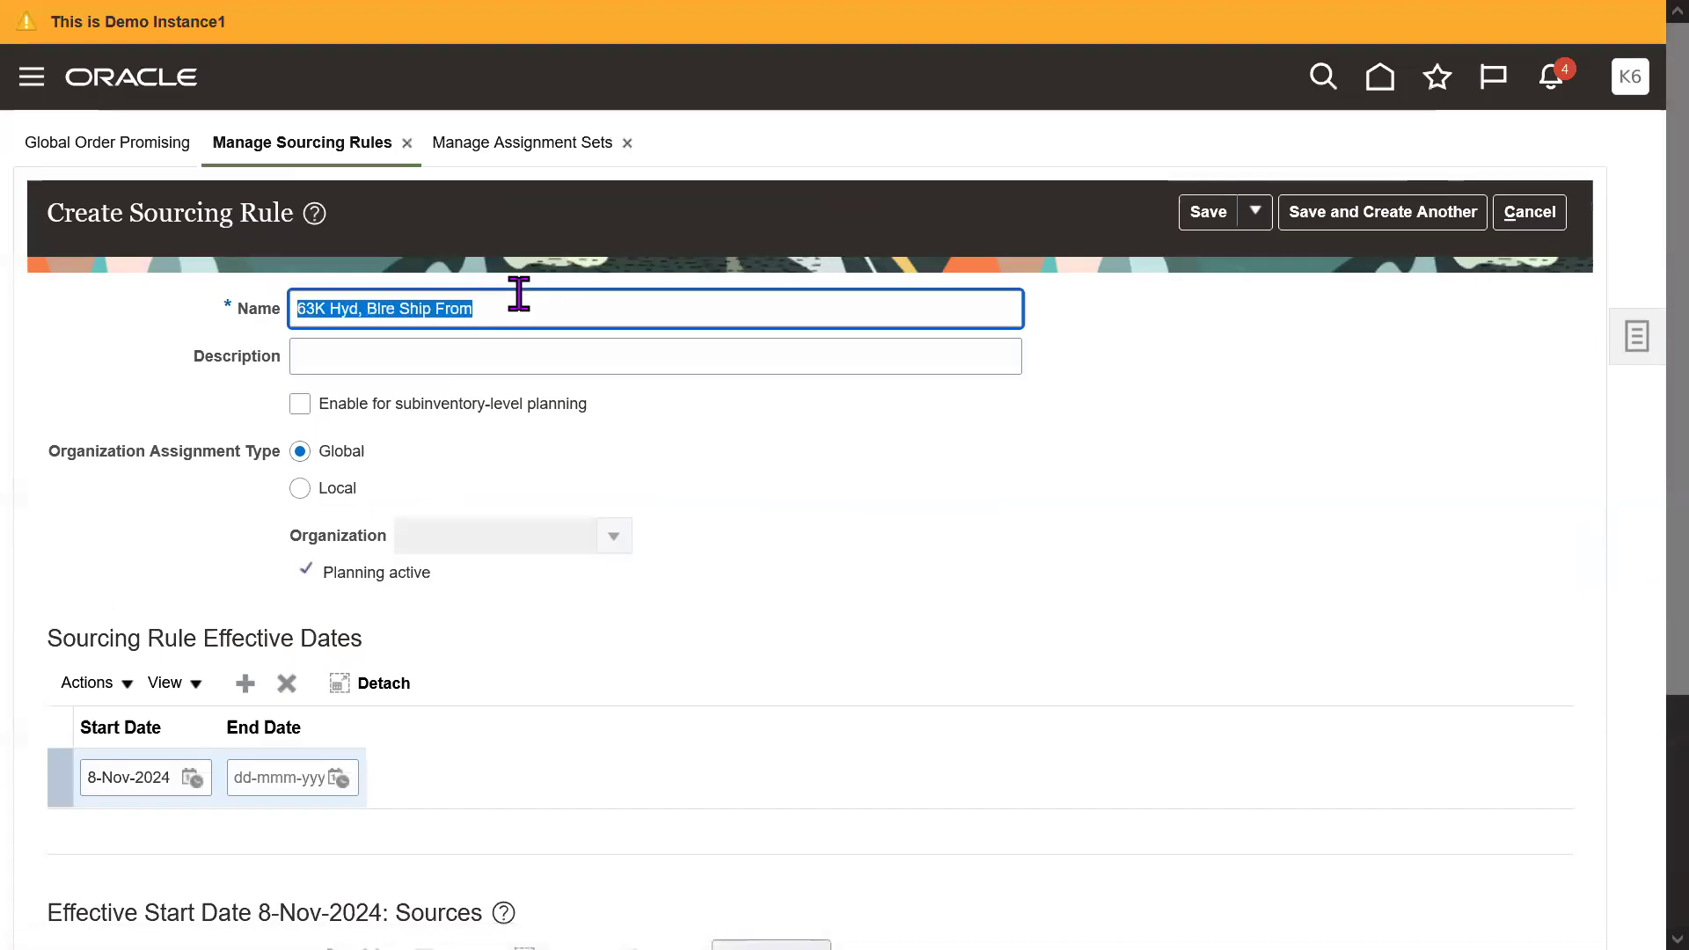
{"action": "left_click", "coordinate": [520, 145]}
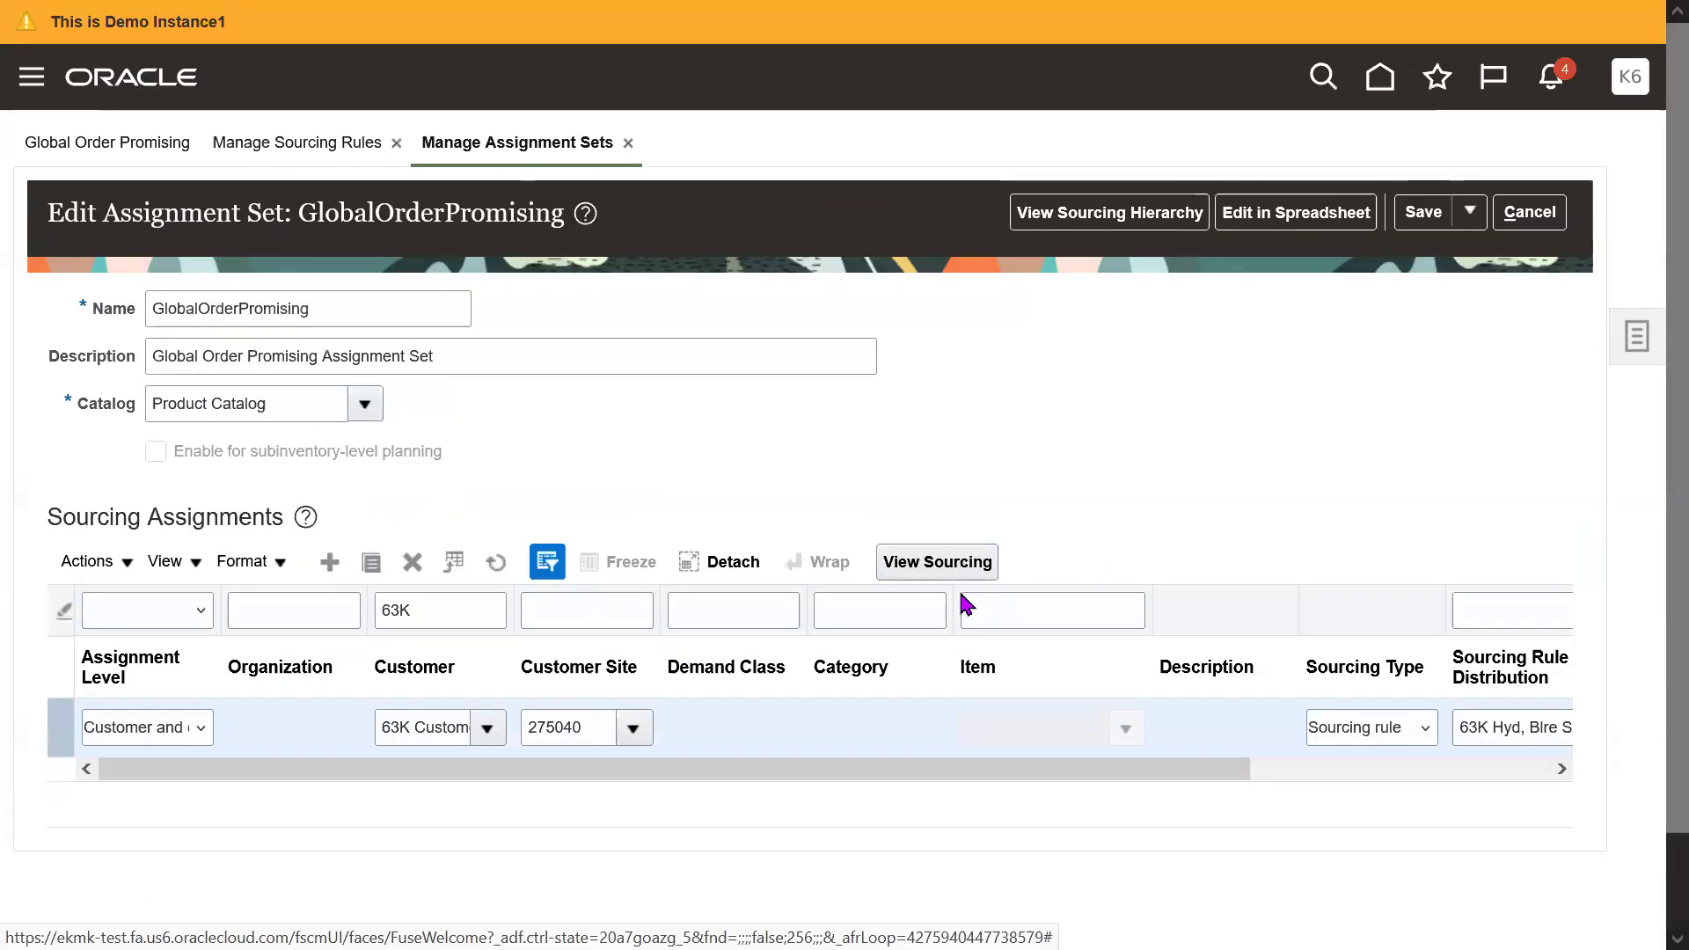
{"action": "double_click", "coordinate": [355, 315]}
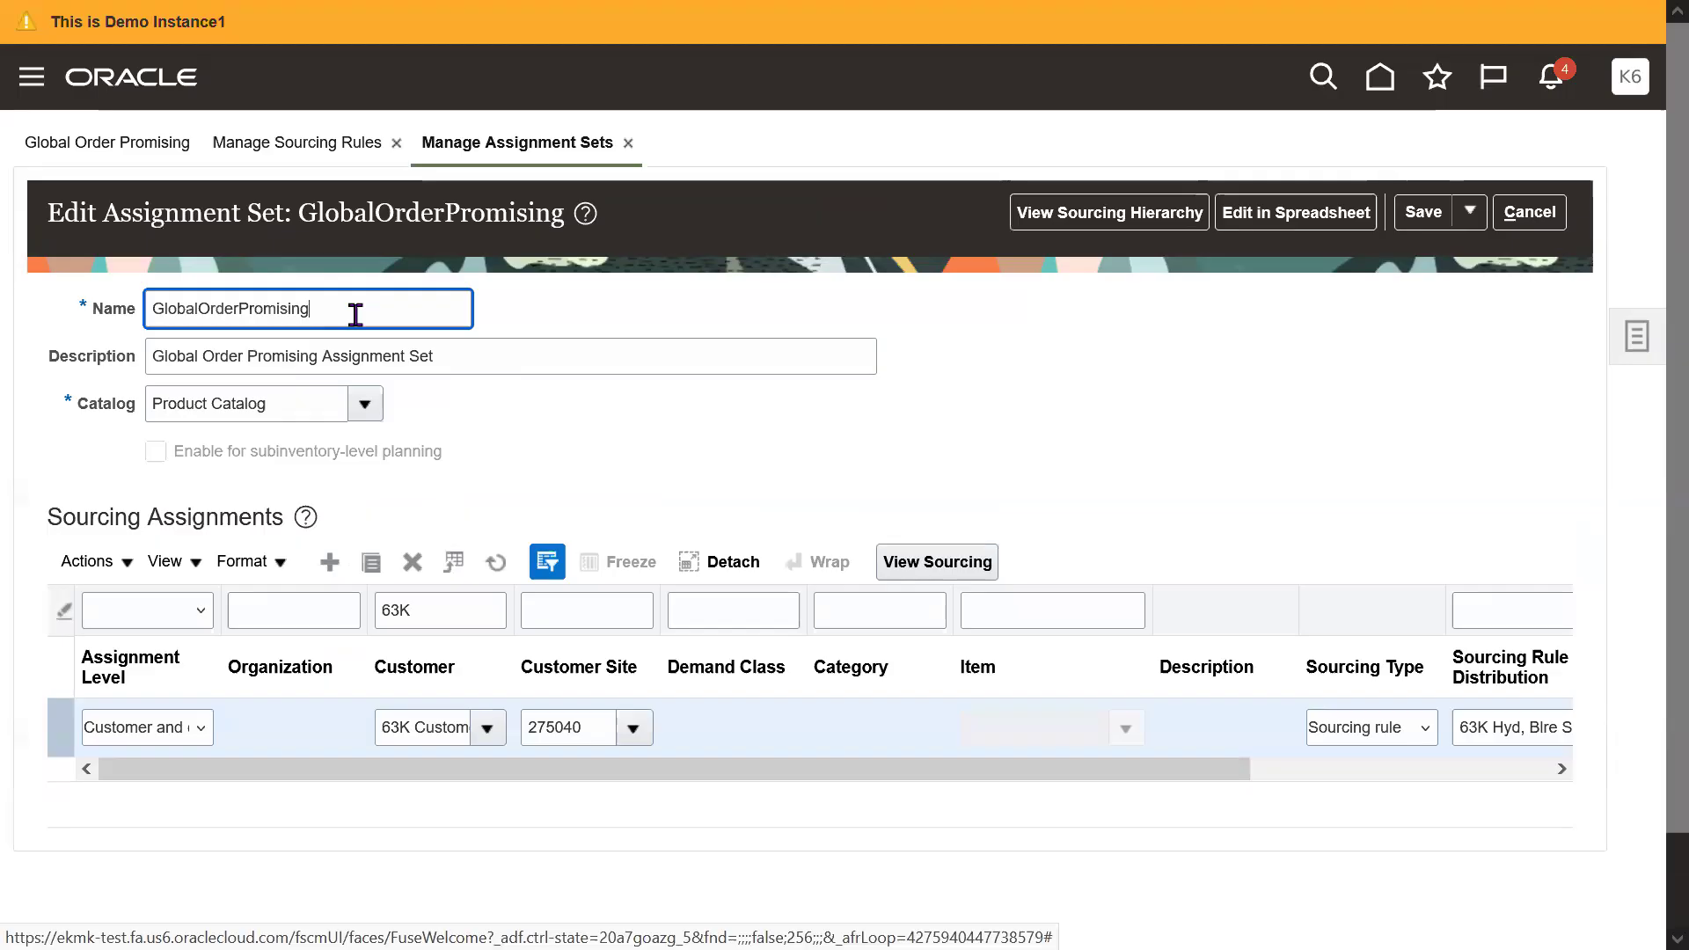
{"action": "double_click", "coordinate": [356, 315]}
{"action": "double_click", "coordinate": [355, 315]}
{"action": "left_click", "coordinate": [356, 315]}
{"action": "double_click", "coordinate": [356, 315]}
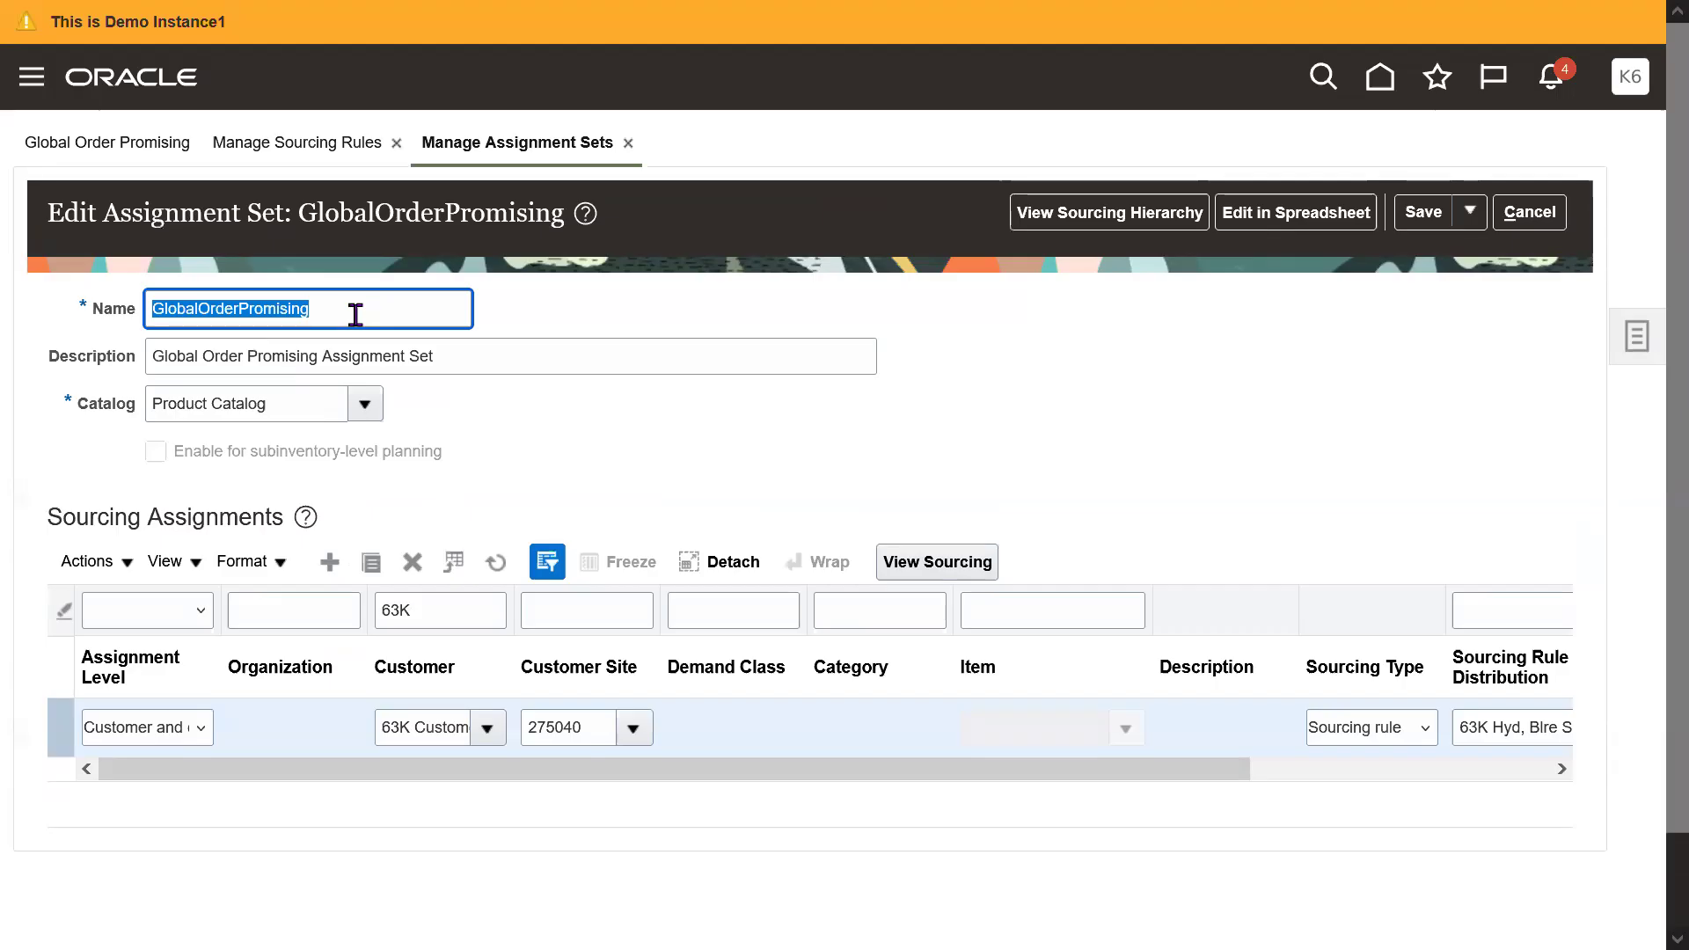
{"action": "left_click", "coordinate": [356, 315]}
{"action": "double_click", "coordinate": [355, 315]}
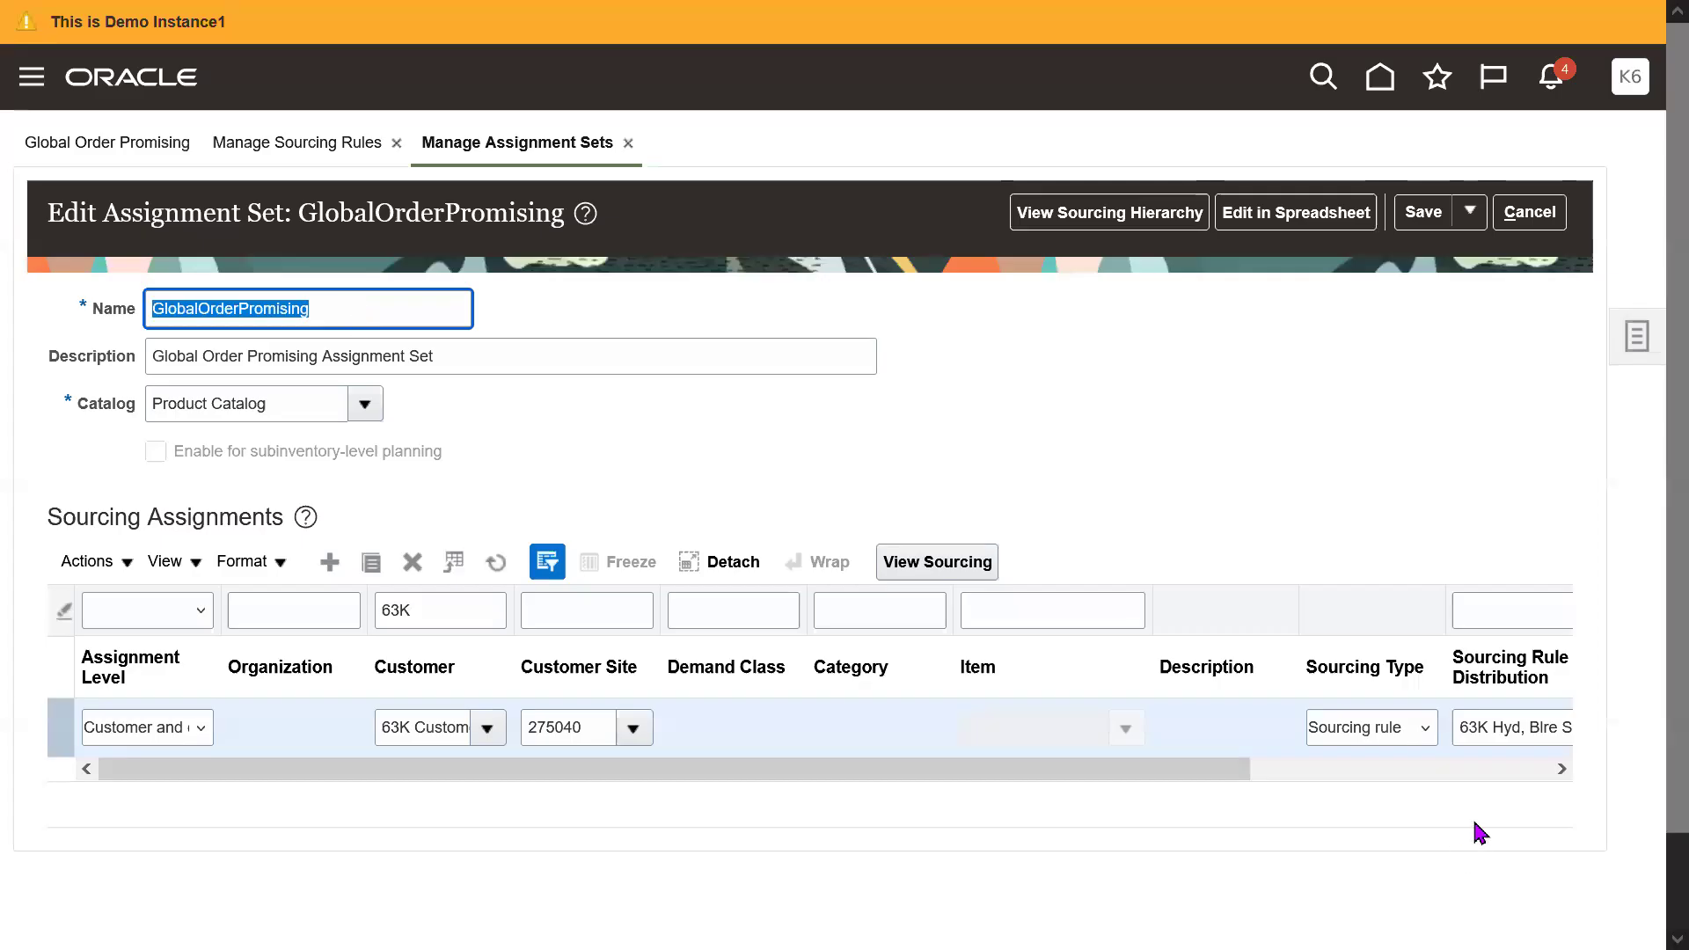
- Examine the 63K assignment row once more, reading its customer, customer site and full sourcing rule name
{"action": "left_click", "coordinate": [434, 735]}
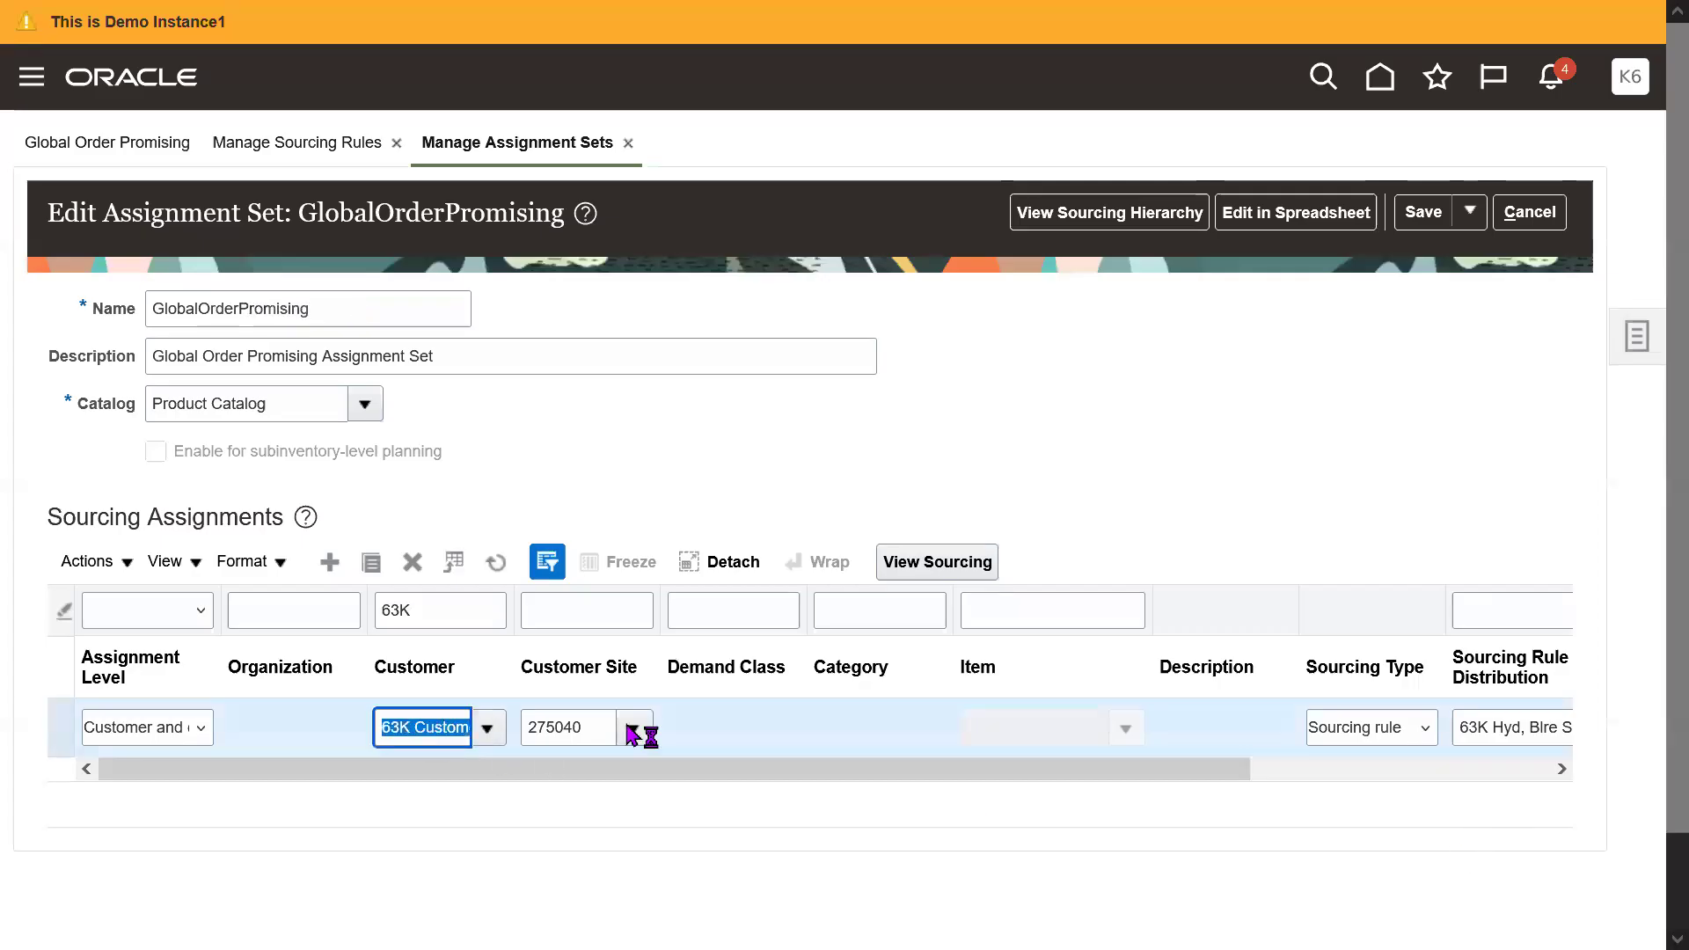
{"action": "left_click", "coordinate": [1506, 730]}
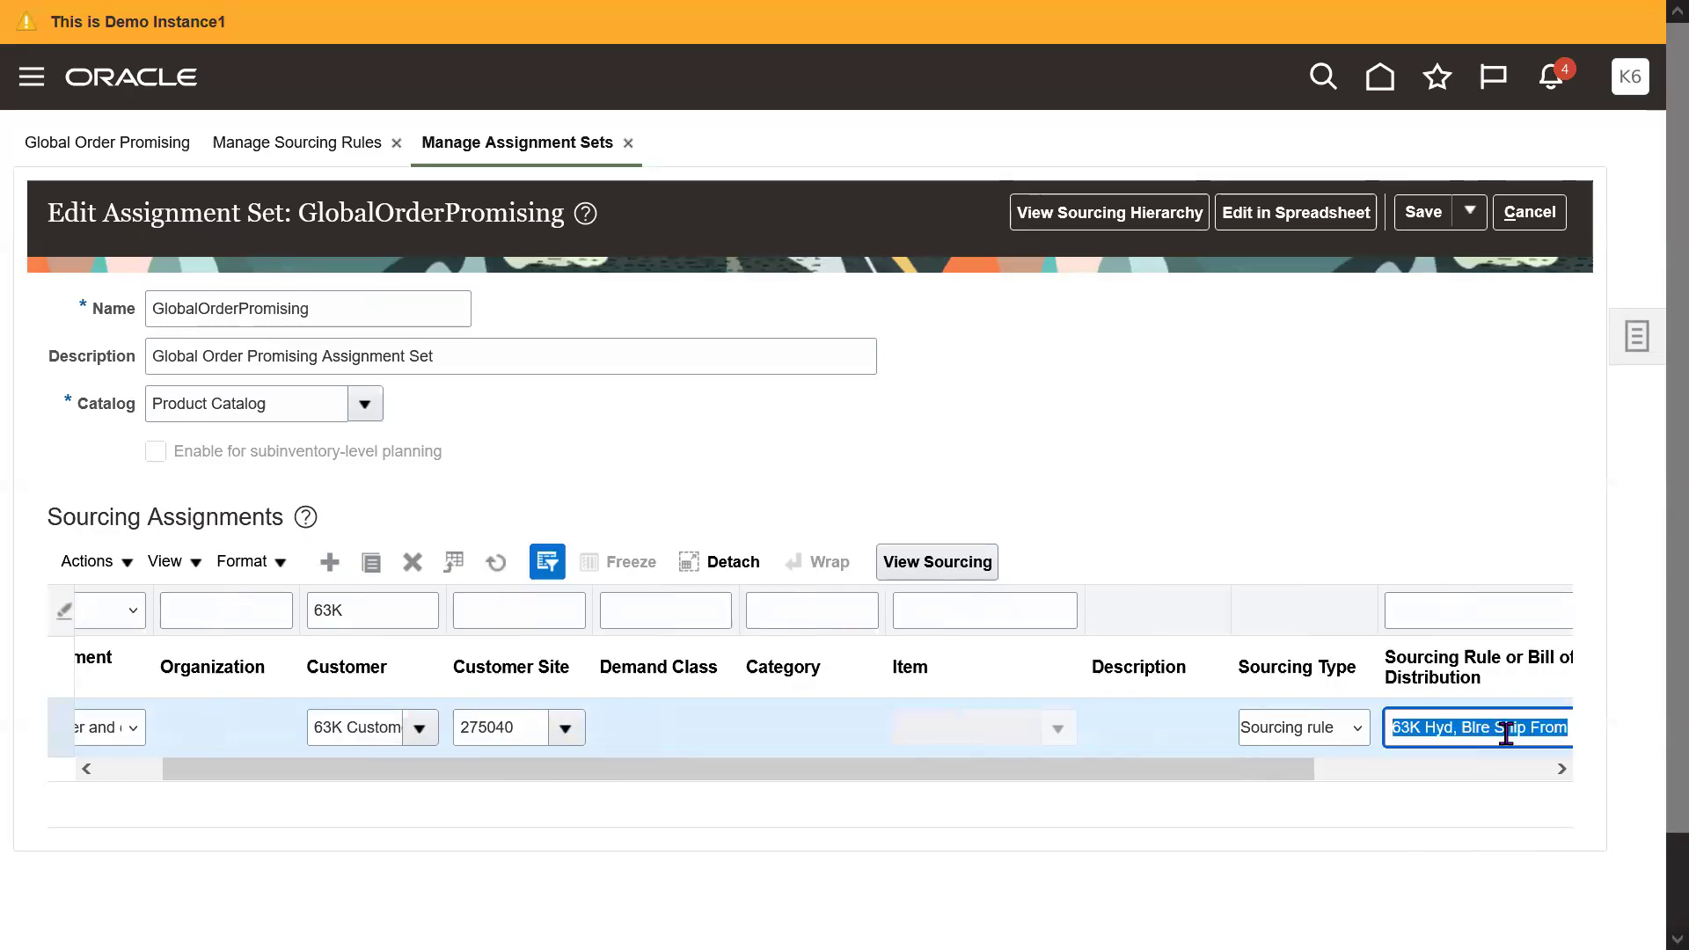
{"action": "left_click_drag", "start_coordinate": [1188, 771], "coordinate": [769, 795]}
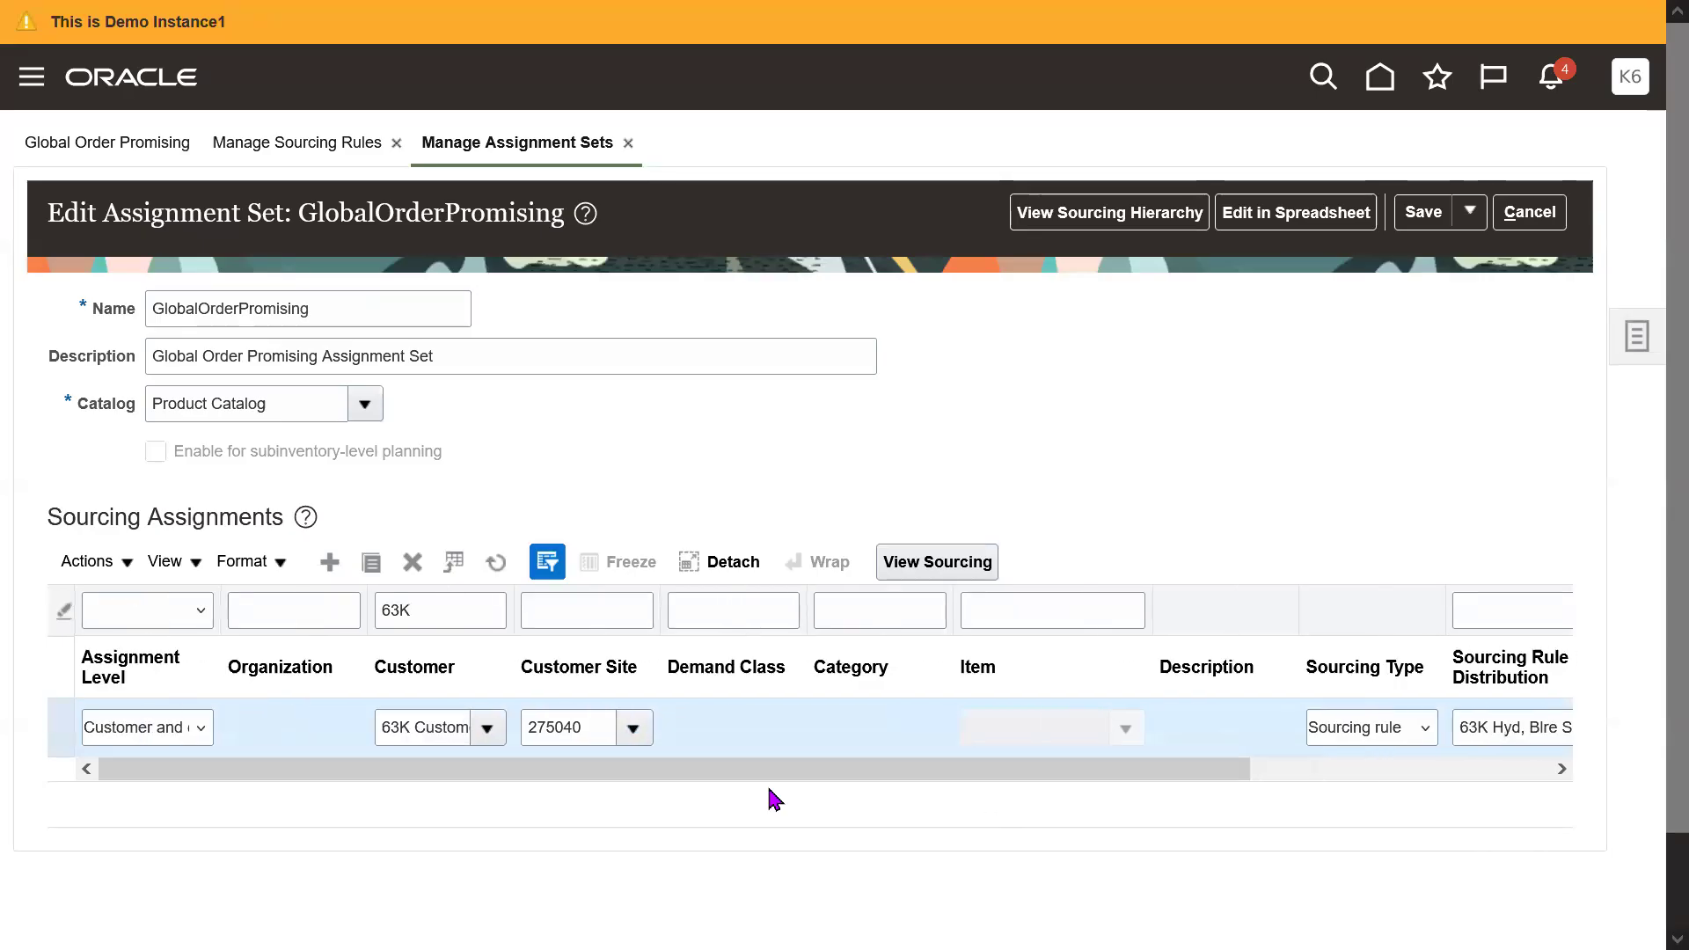
{"action": "left_click", "coordinate": [579, 729]}
{"action": "left_click", "coordinate": [438, 728]}
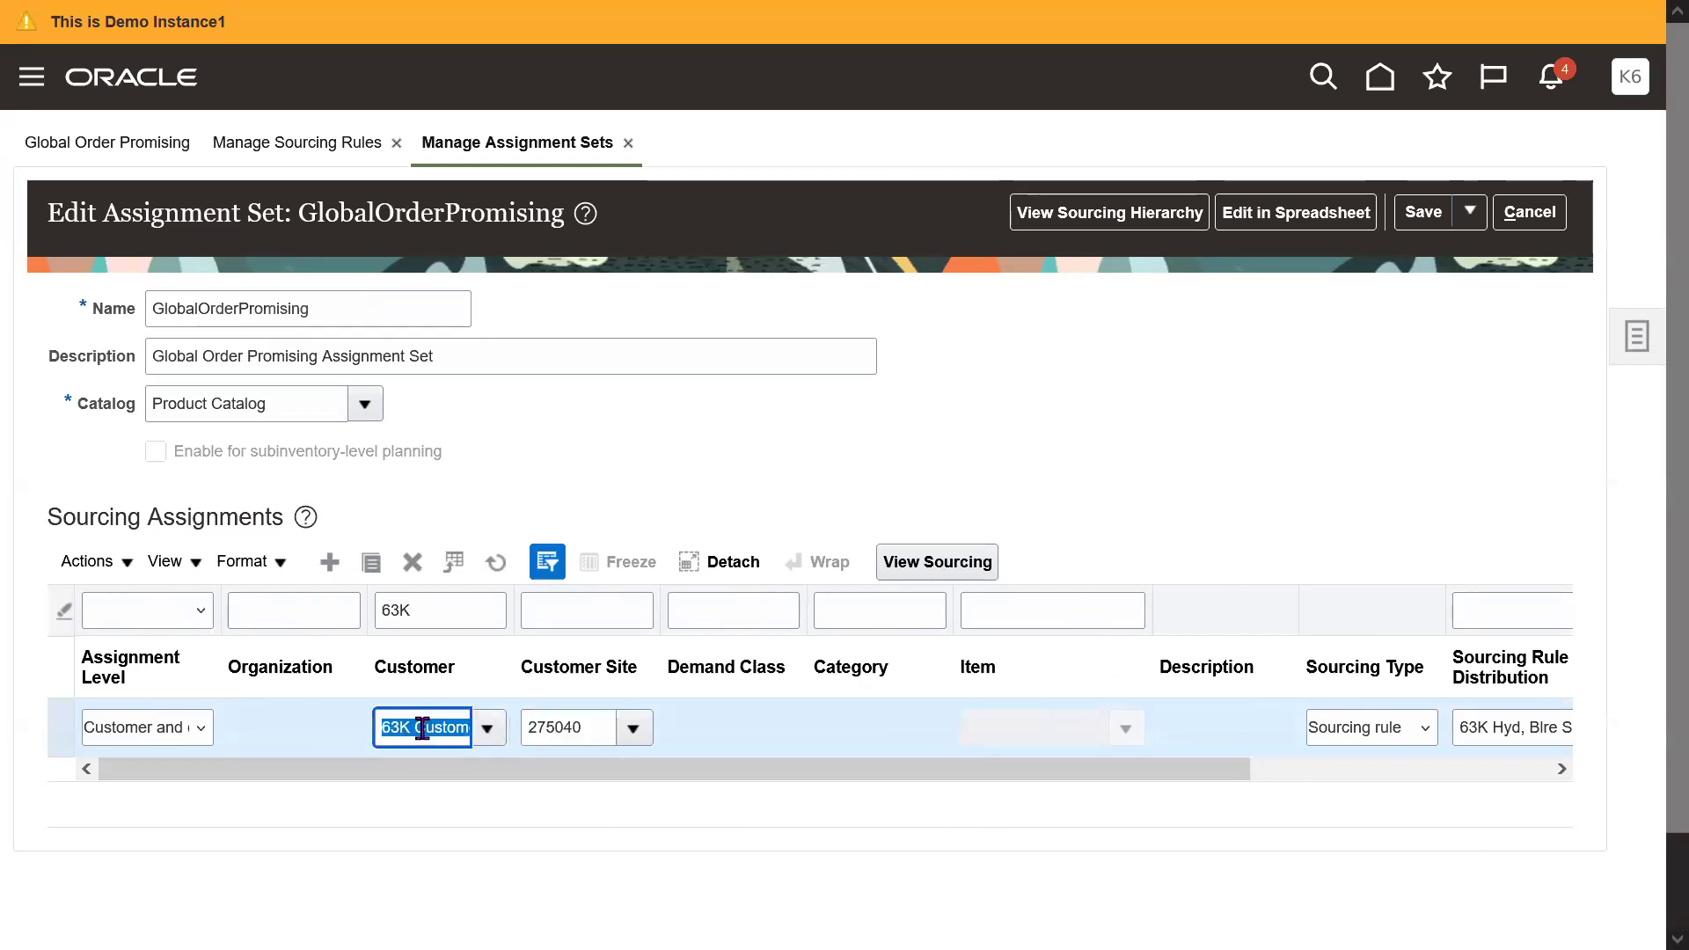
{"action": "left_click", "coordinate": [584, 729]}
{"action": "double_click", "coordinate": [584, 728]}
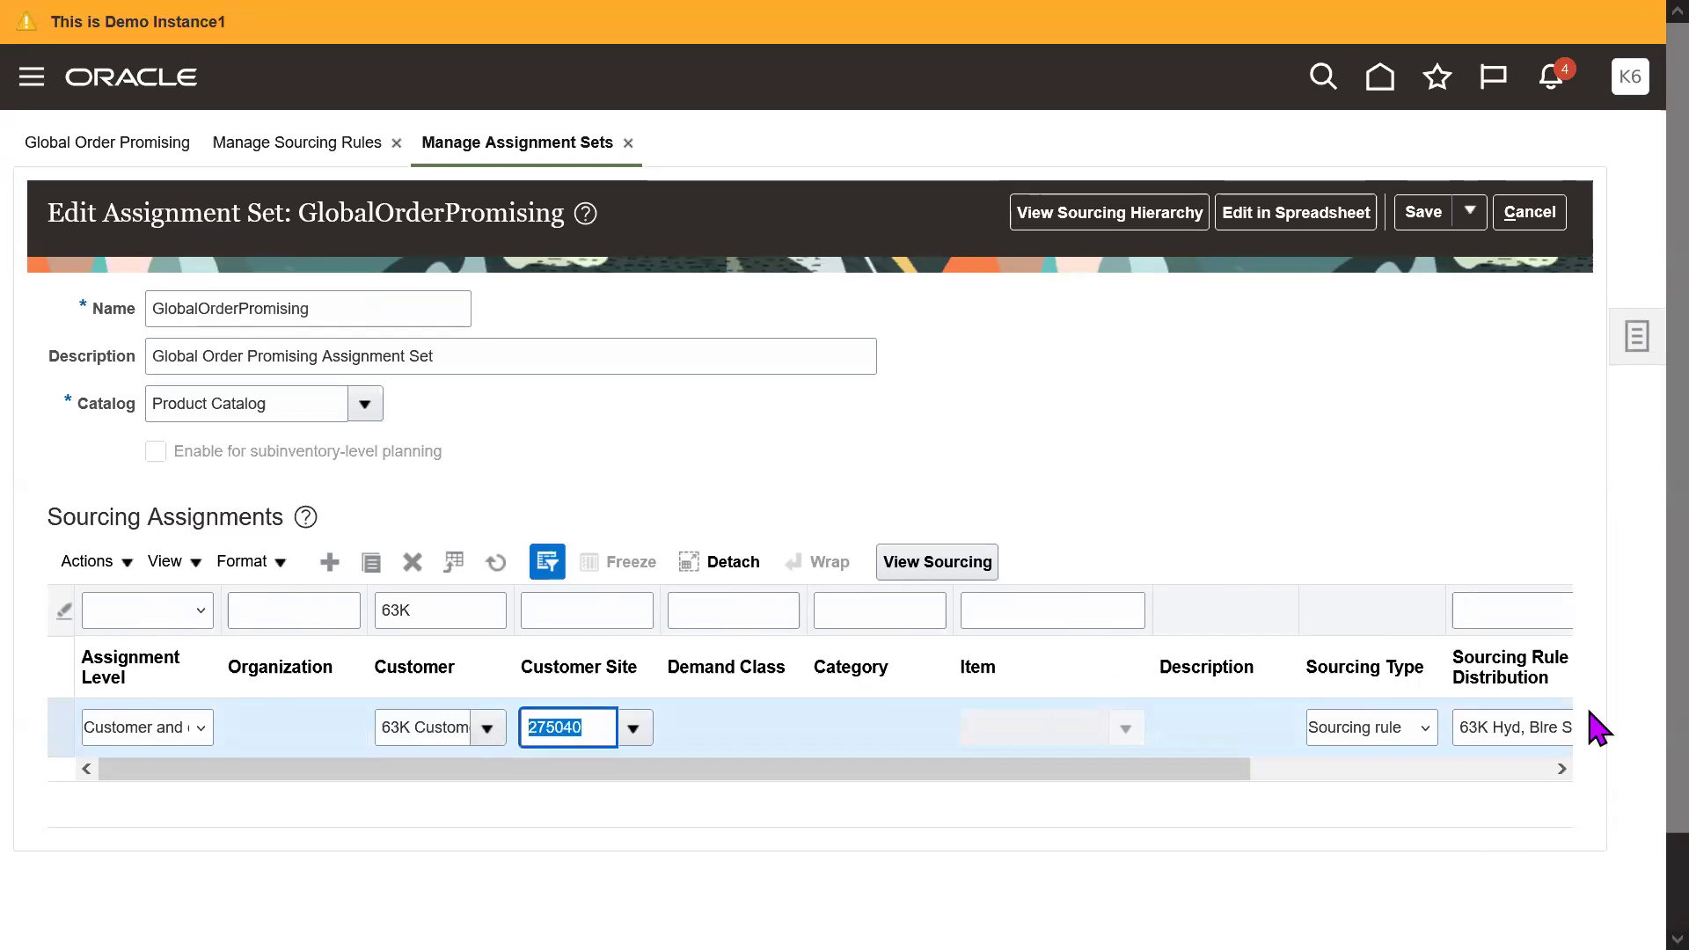
{"action": "double_click", "coordinate": [1523, 727]}
{"action": "triple_click", "coordinate": [1524, 727]}
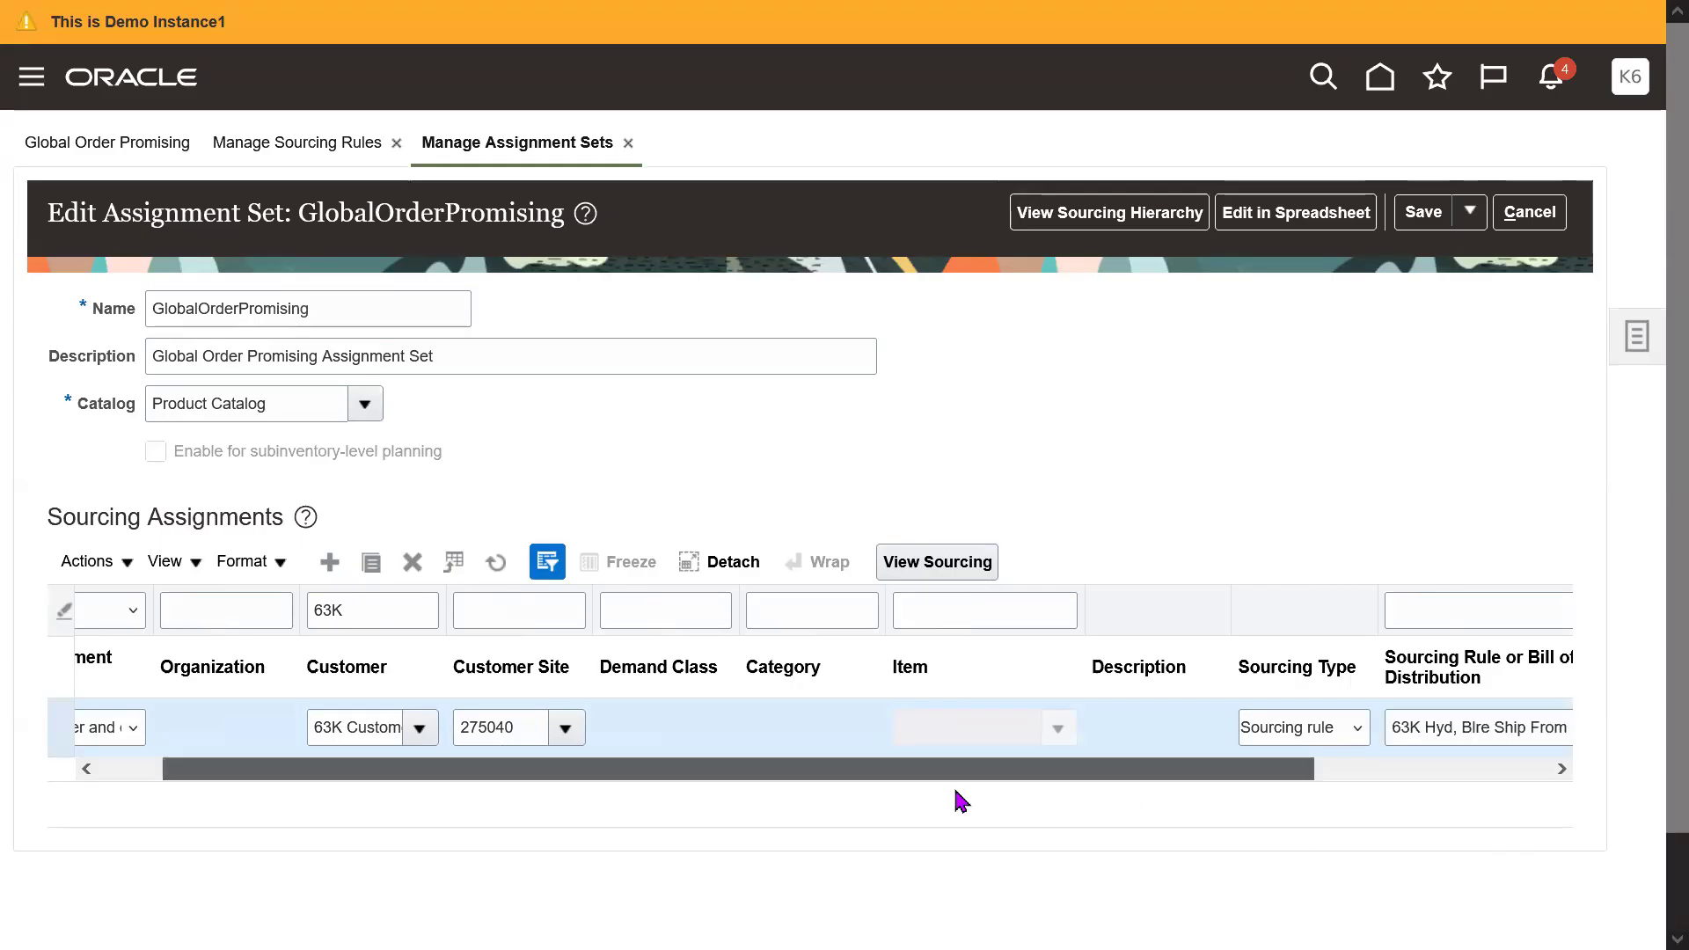
{"action": "left_click_drag", "start_coordinate": [953, 774], "coordinate": [878, 775]}
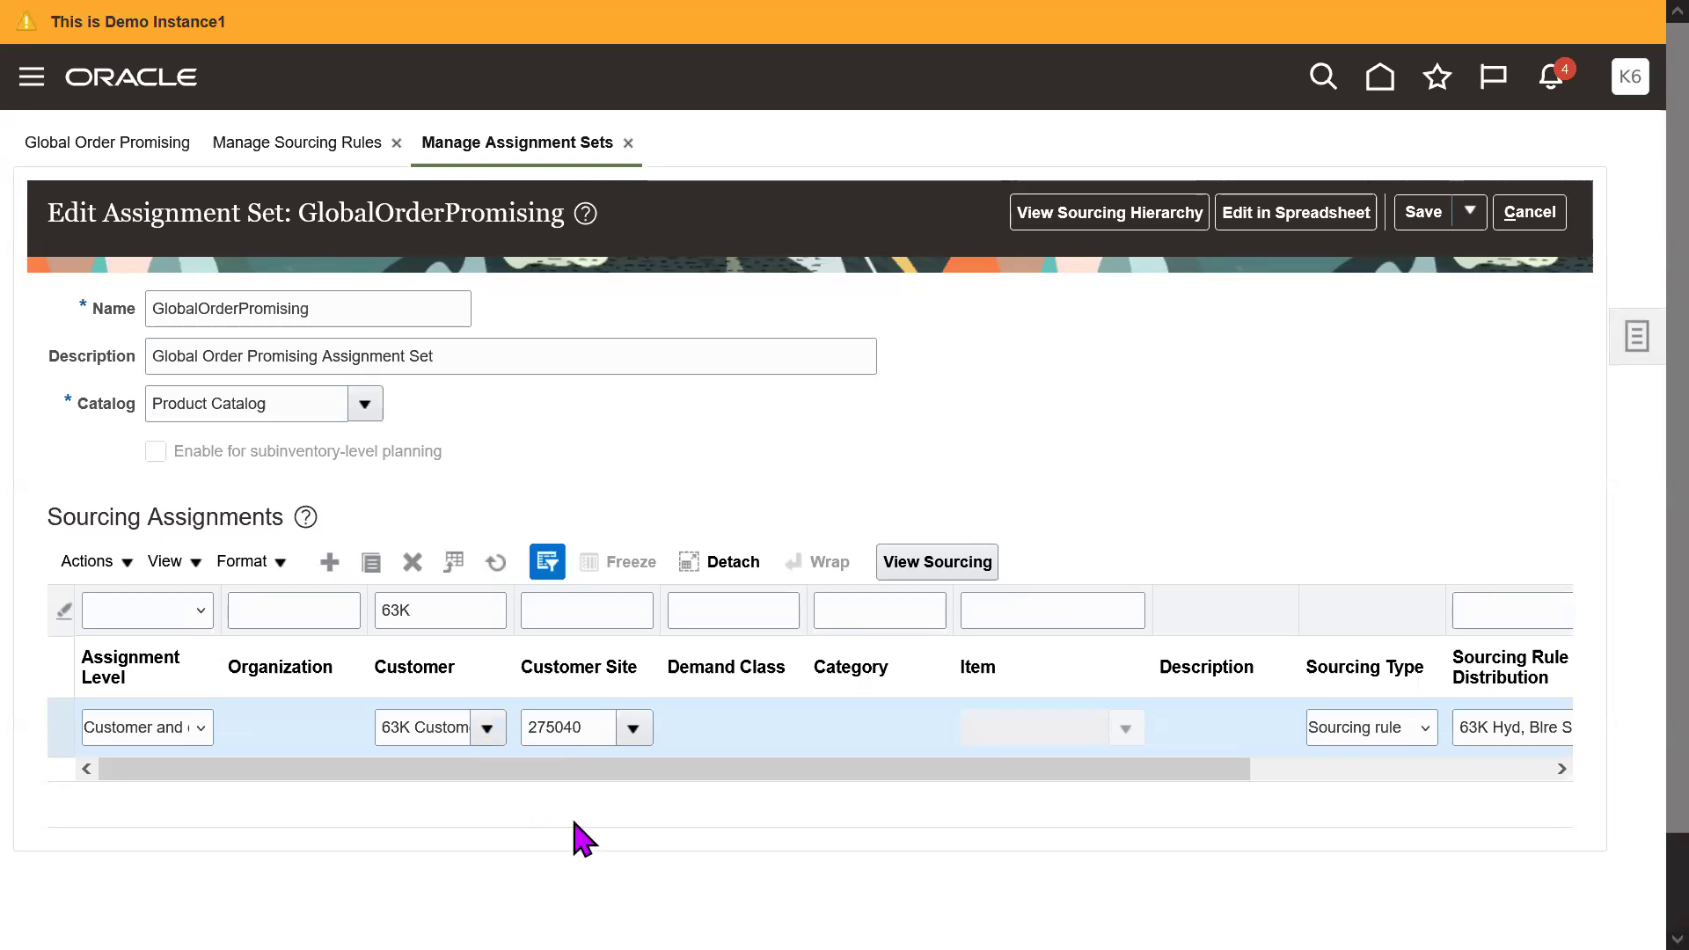
{"action": "left_click", "coordinate": [440, 729]}
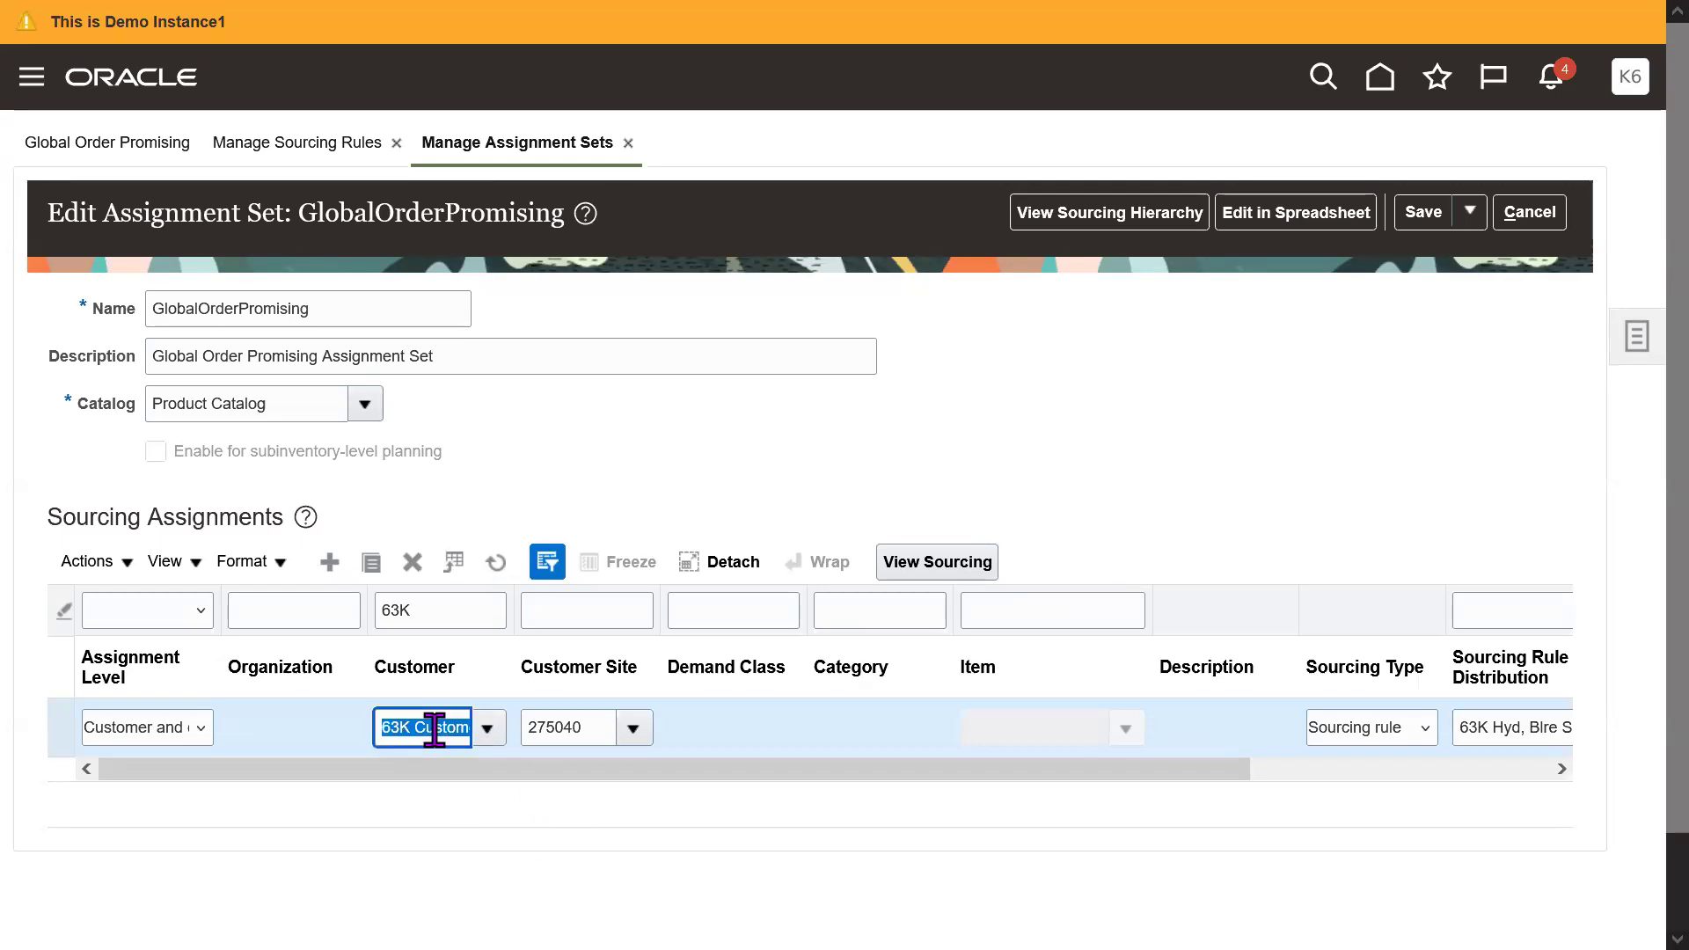
- Recheck the customer site, the sourcing rule and the customer linked in the 63K assignment row
{"action": "left_click", "coordinate": [588, 726]}
{"action": "double_click", "coordinate": [590, 726]}
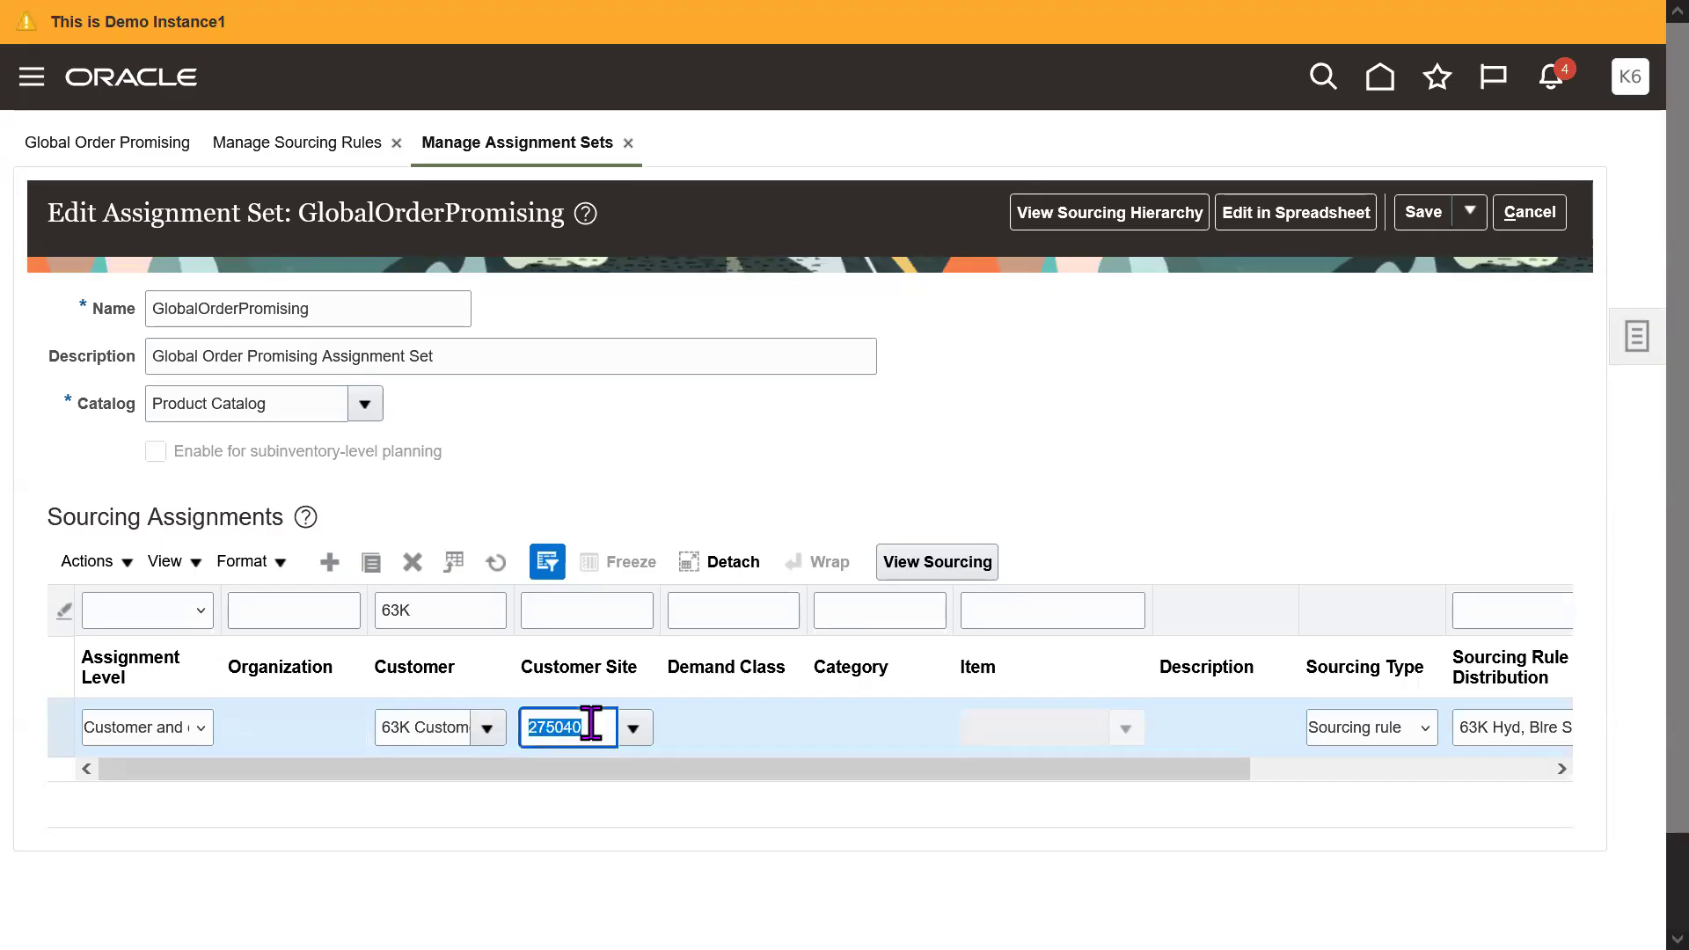
{"action": "left_click", "coordinate": [1501, 733]}
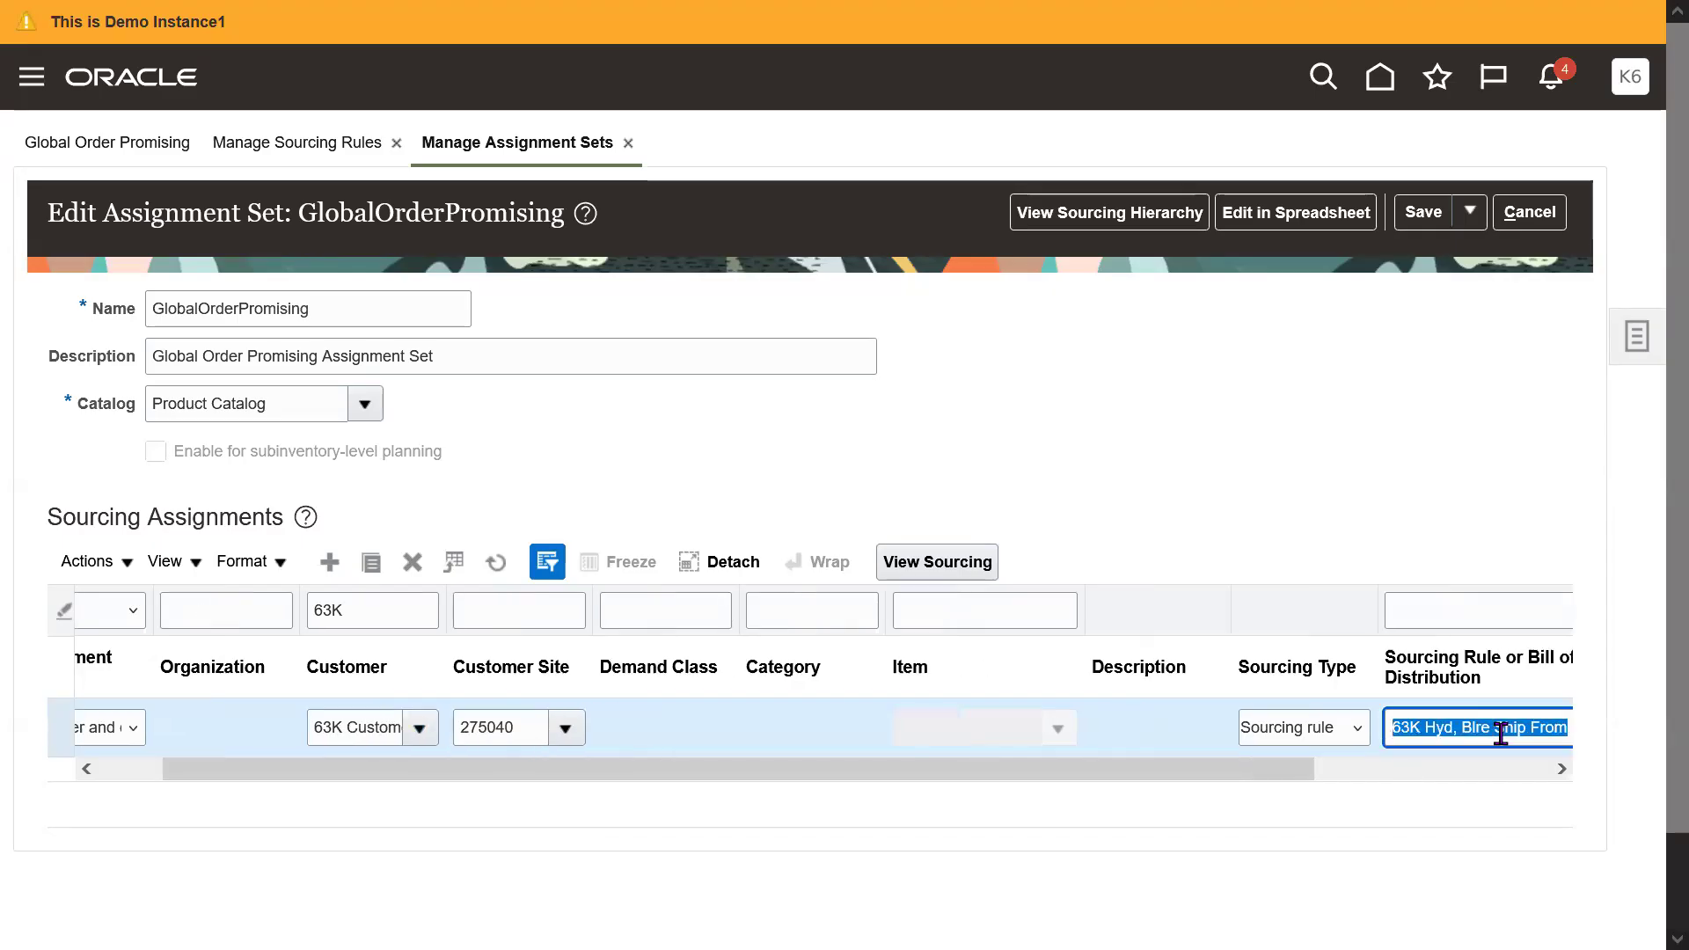
{"action": "left_click", "coordinate": [354, 733]}
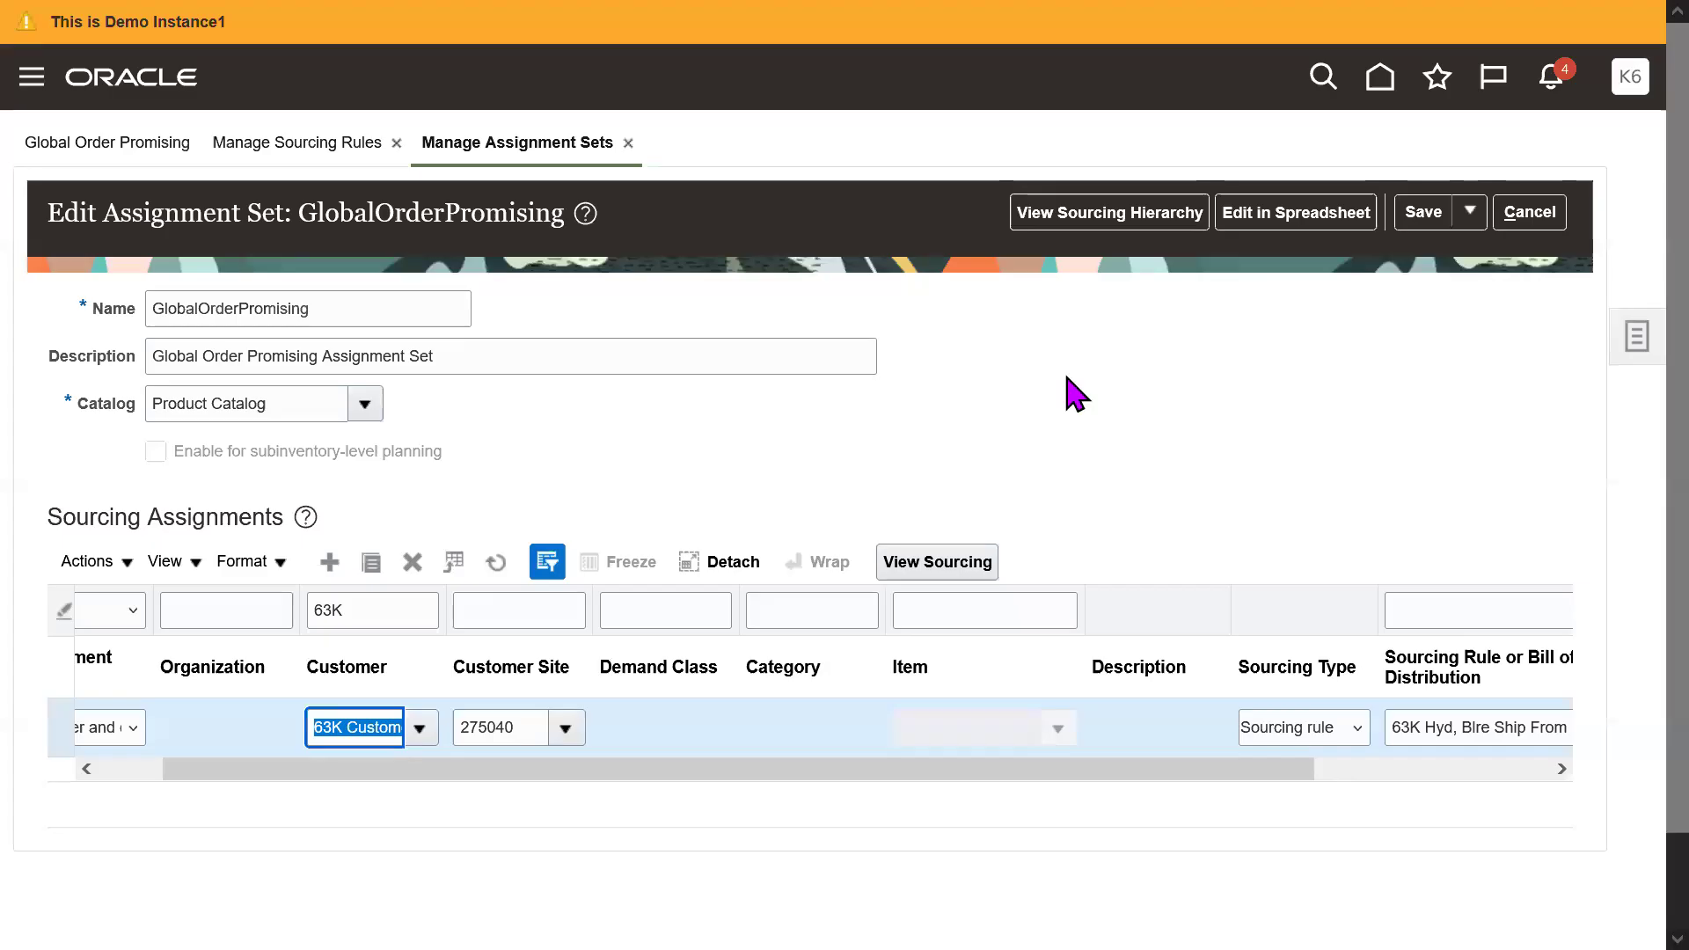
{"action": "left_click_drag", "start_coordinate": [396, 769], "coordinate": [330, 771]}
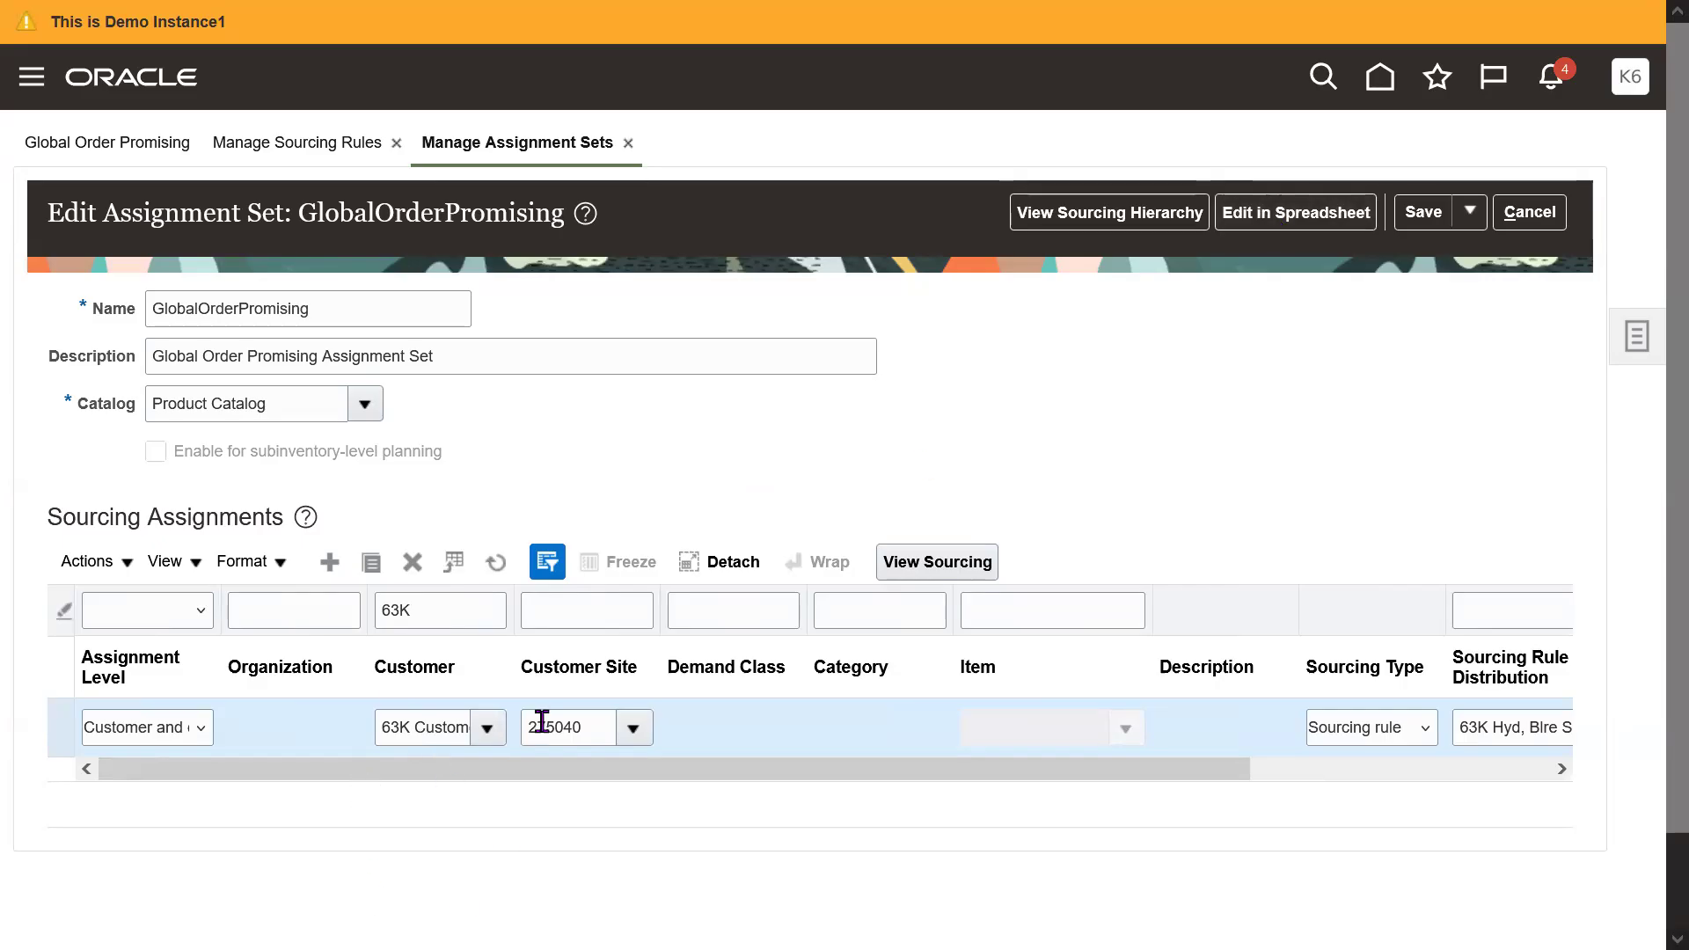
- Change the 63K row's assignment level to Region and bring its Region field into view
{"action": "left_click", "coordinate": [171, 732]}
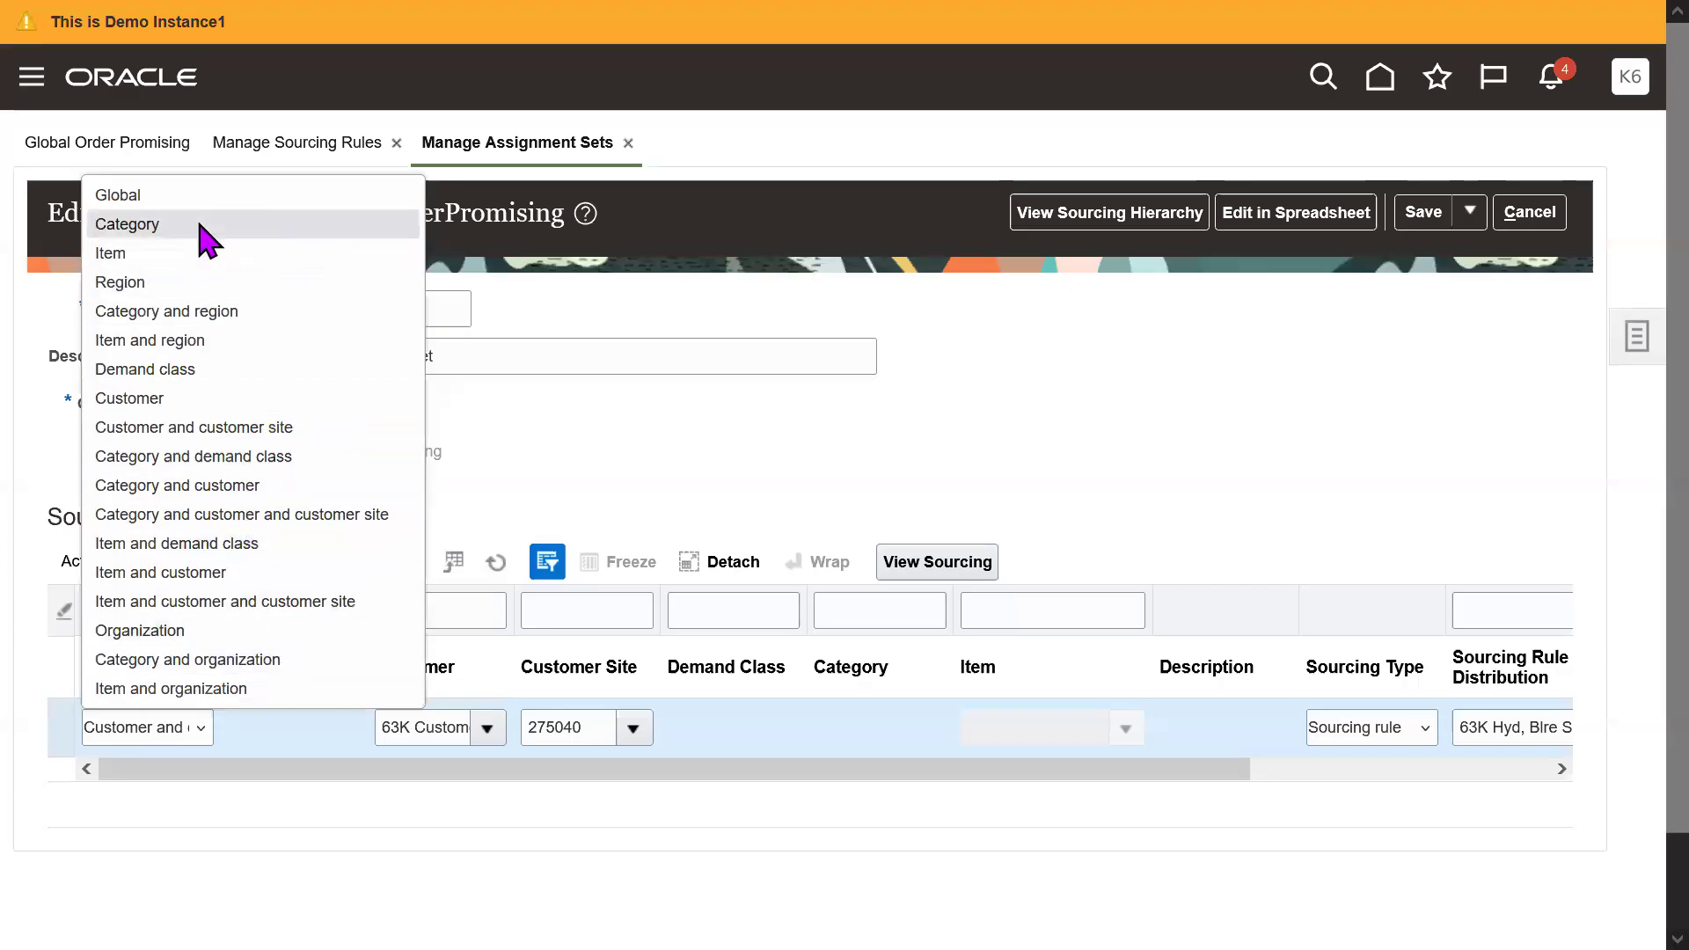
{"action": "left_click", "coordinate": [147, 283]}
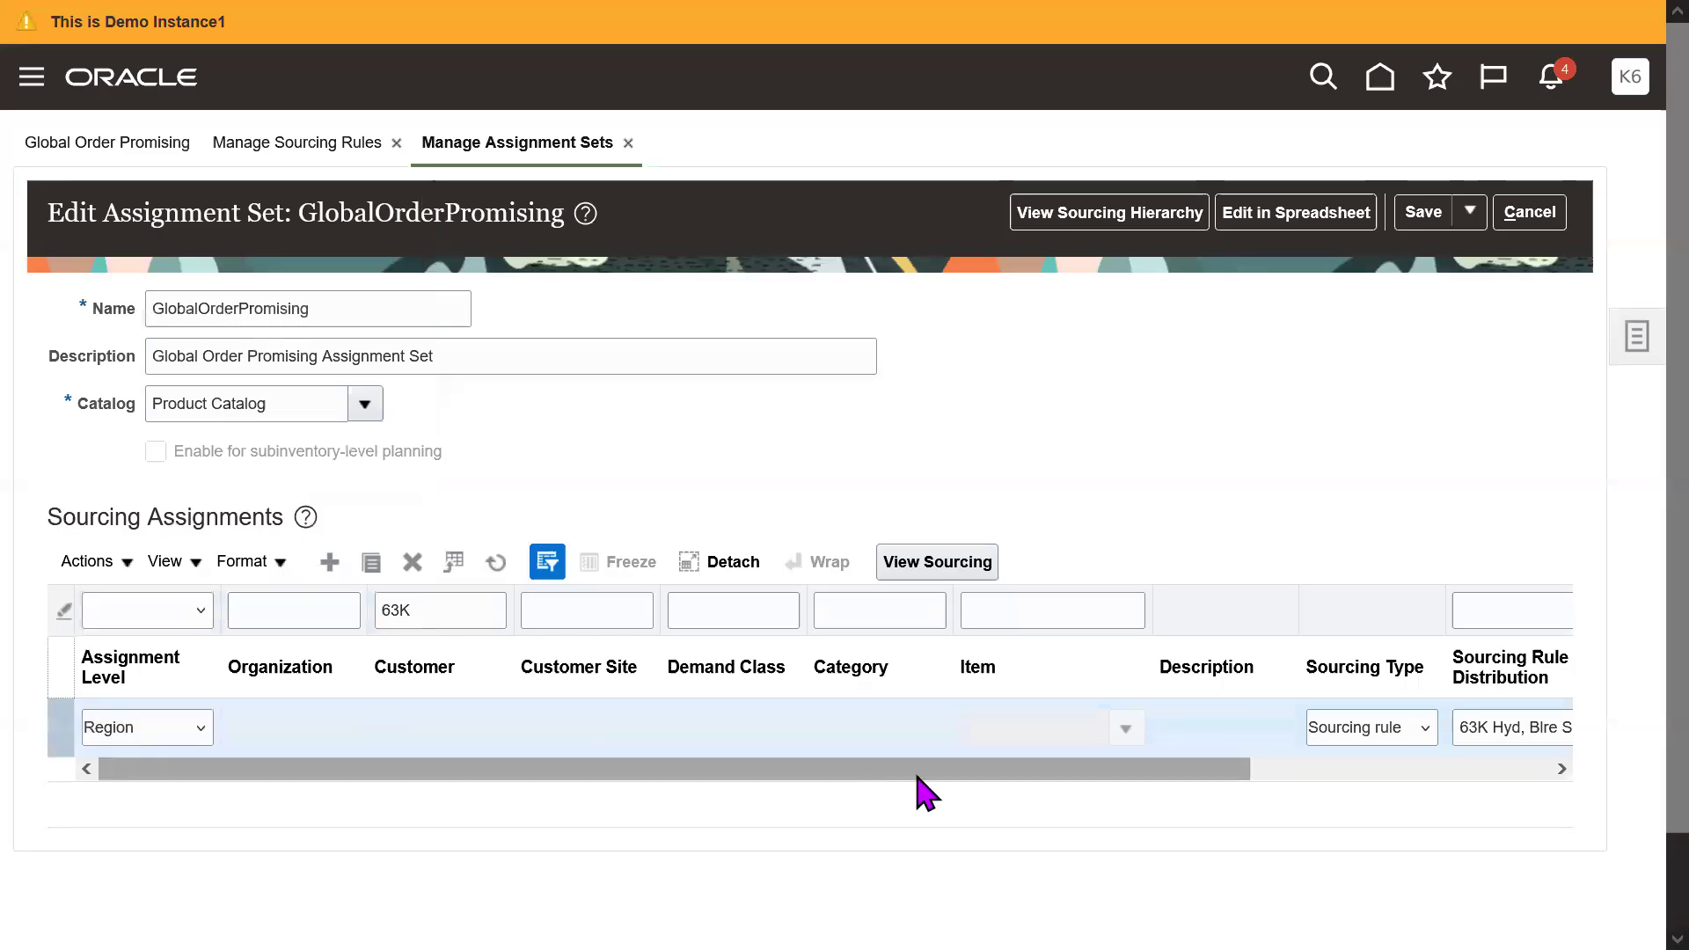
{"action": "left_click_drag", "start_coordinate": [826, 777], "coordinate": [1288, 775]}
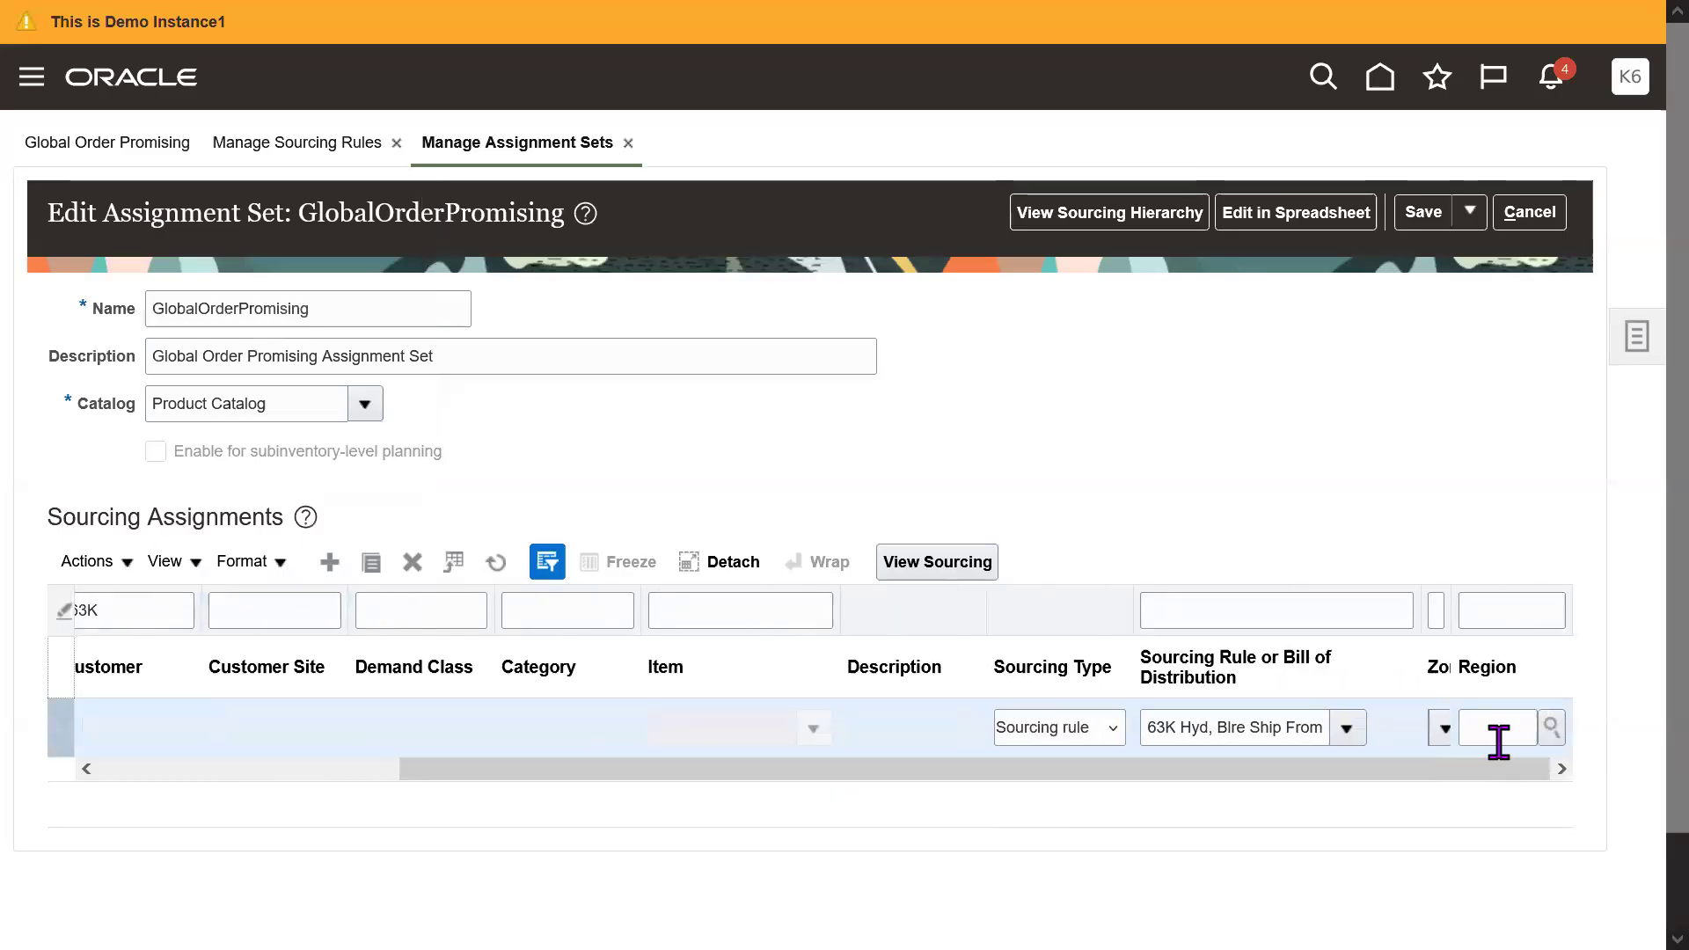
- Open the region selection for the assignment row and search its country list for India
{"action": "left_click", "coordinate": [1551, 727]}
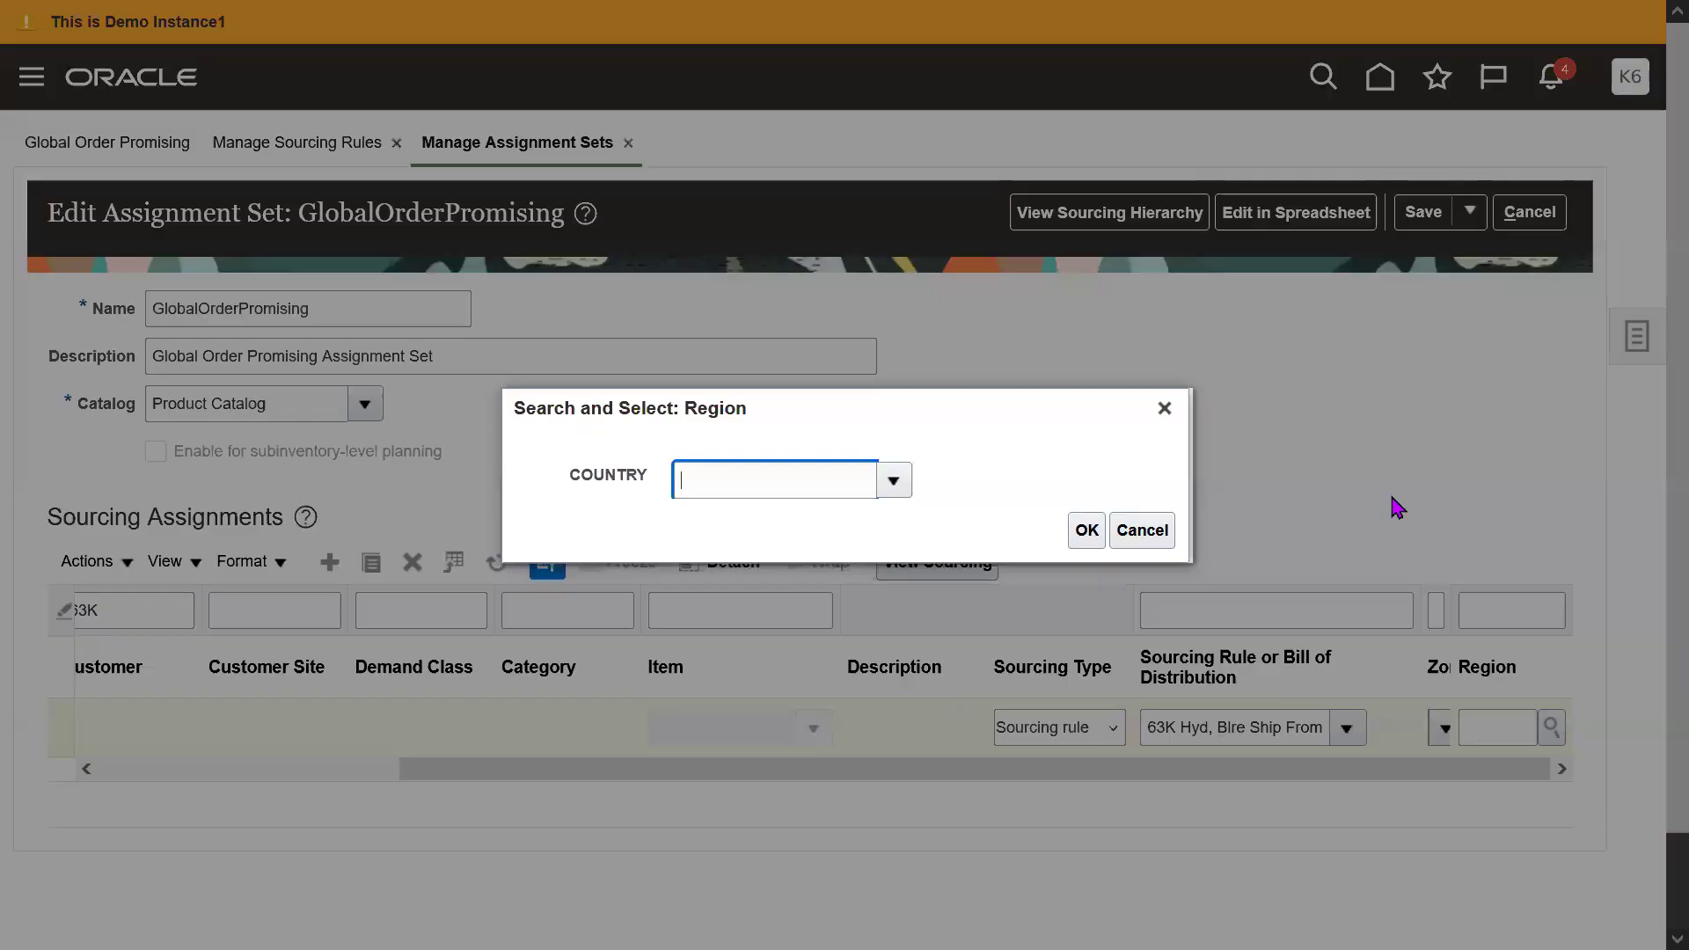
{"action": "left_click", "coordinate": [893, 481]}
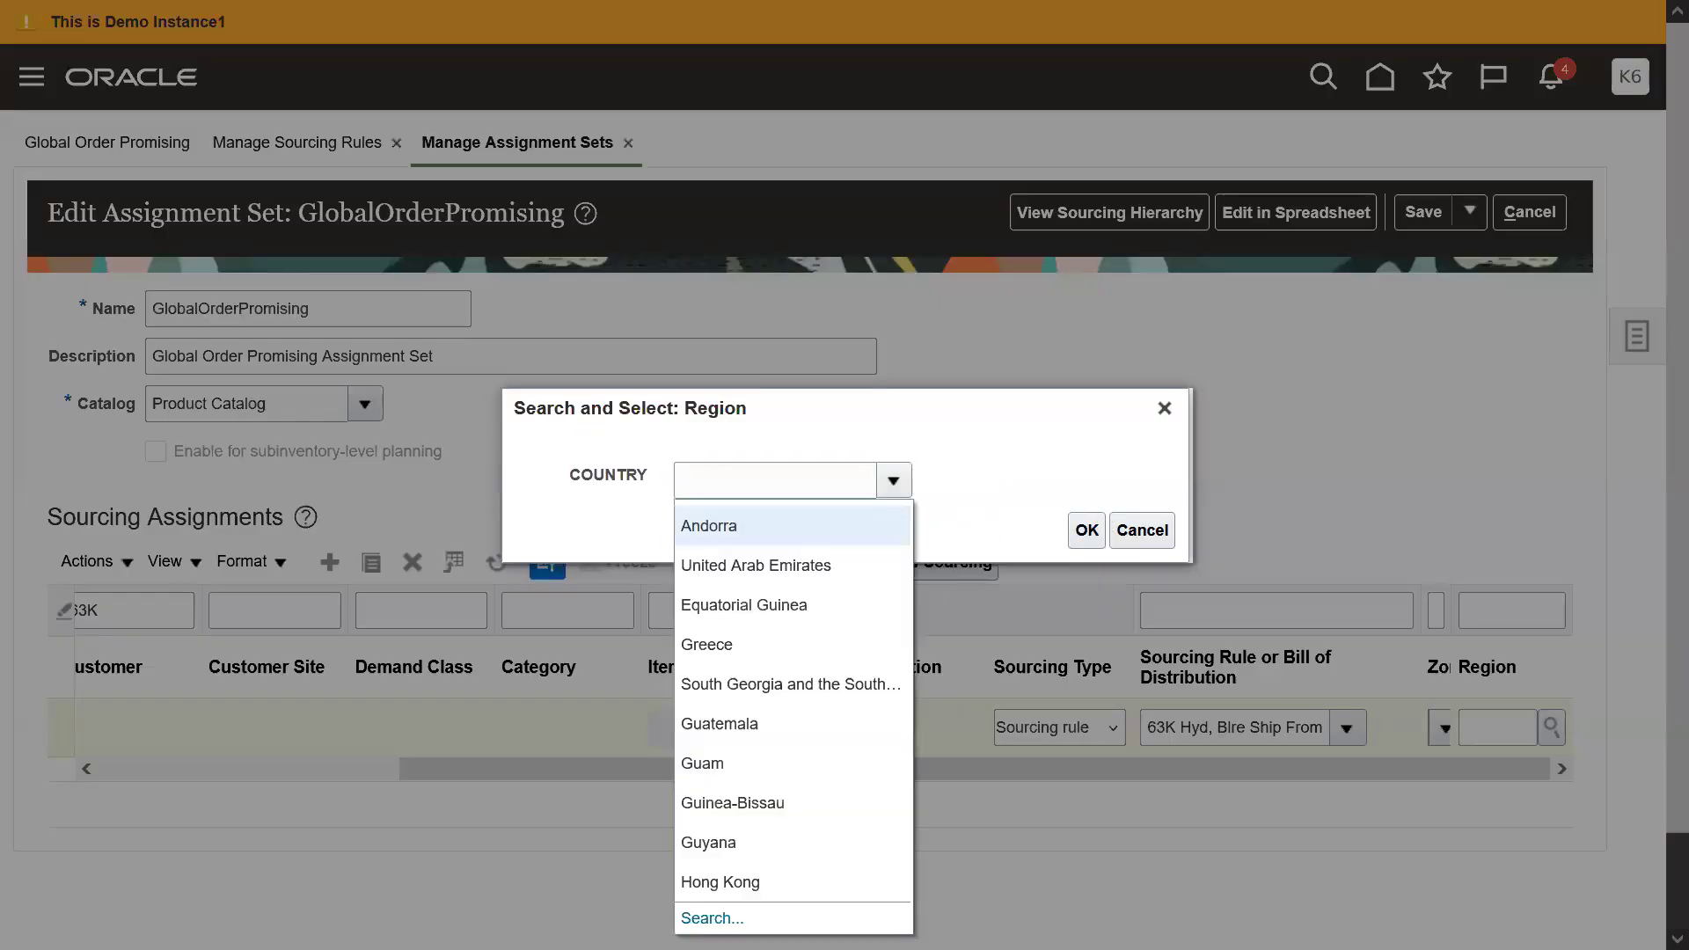
{"action": "left_click", "coordinate": [695, 916]}
{"action": "left_click", "coordinate": [898, 429]}
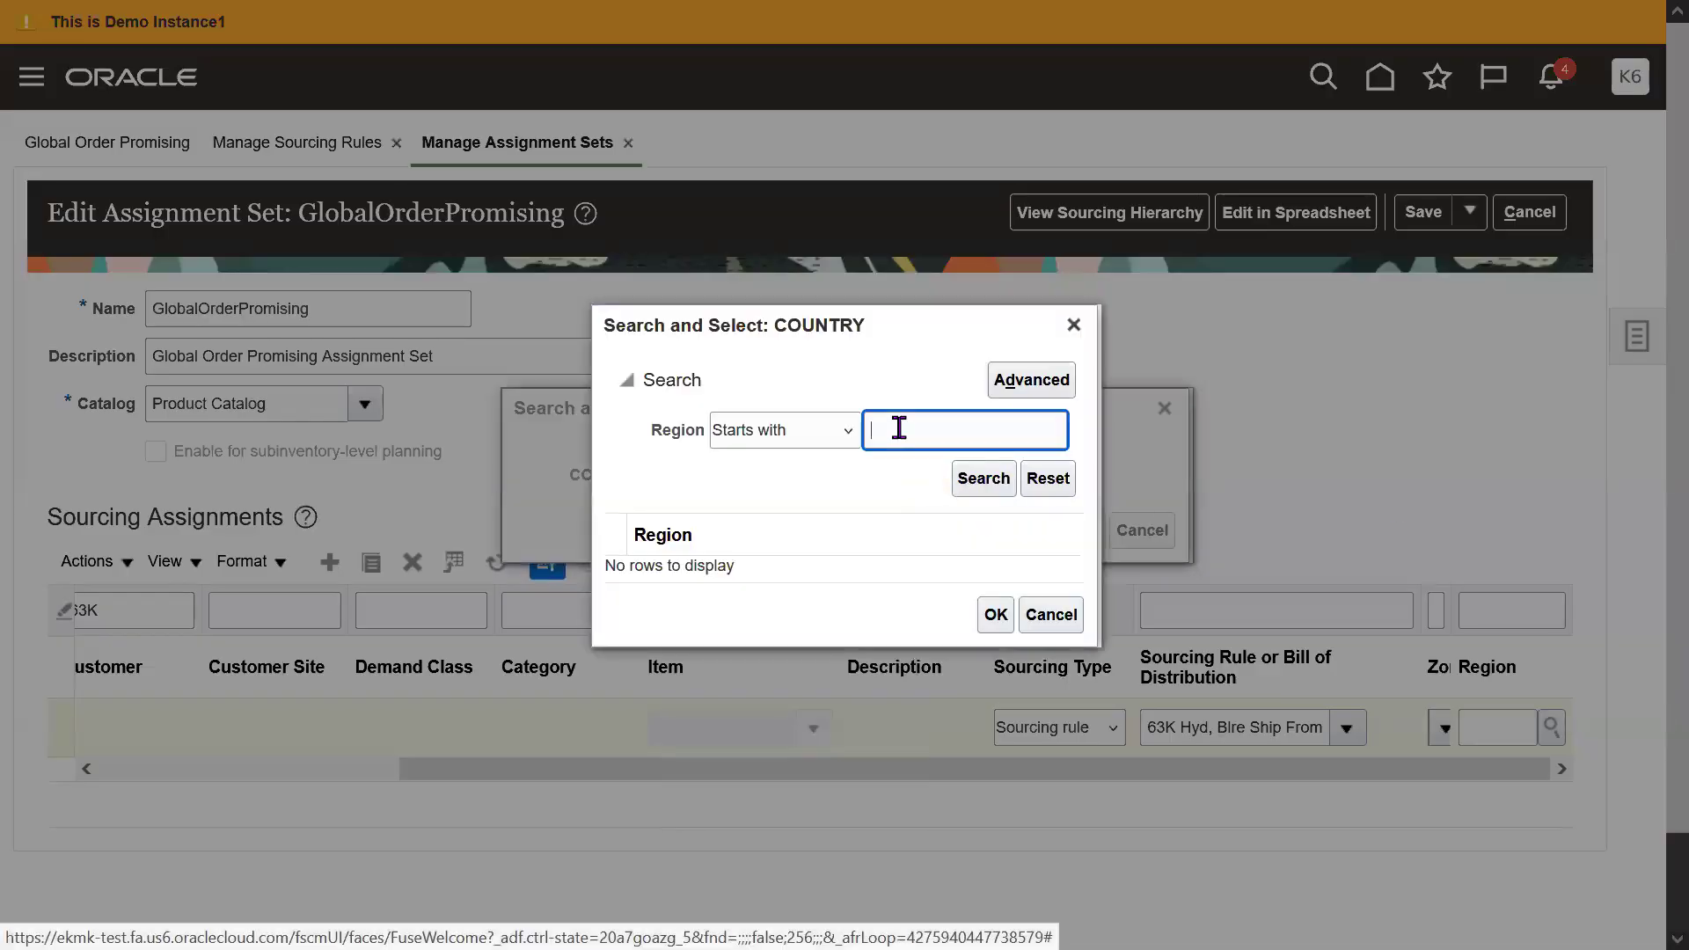
{"action": "type", "text": "India"}
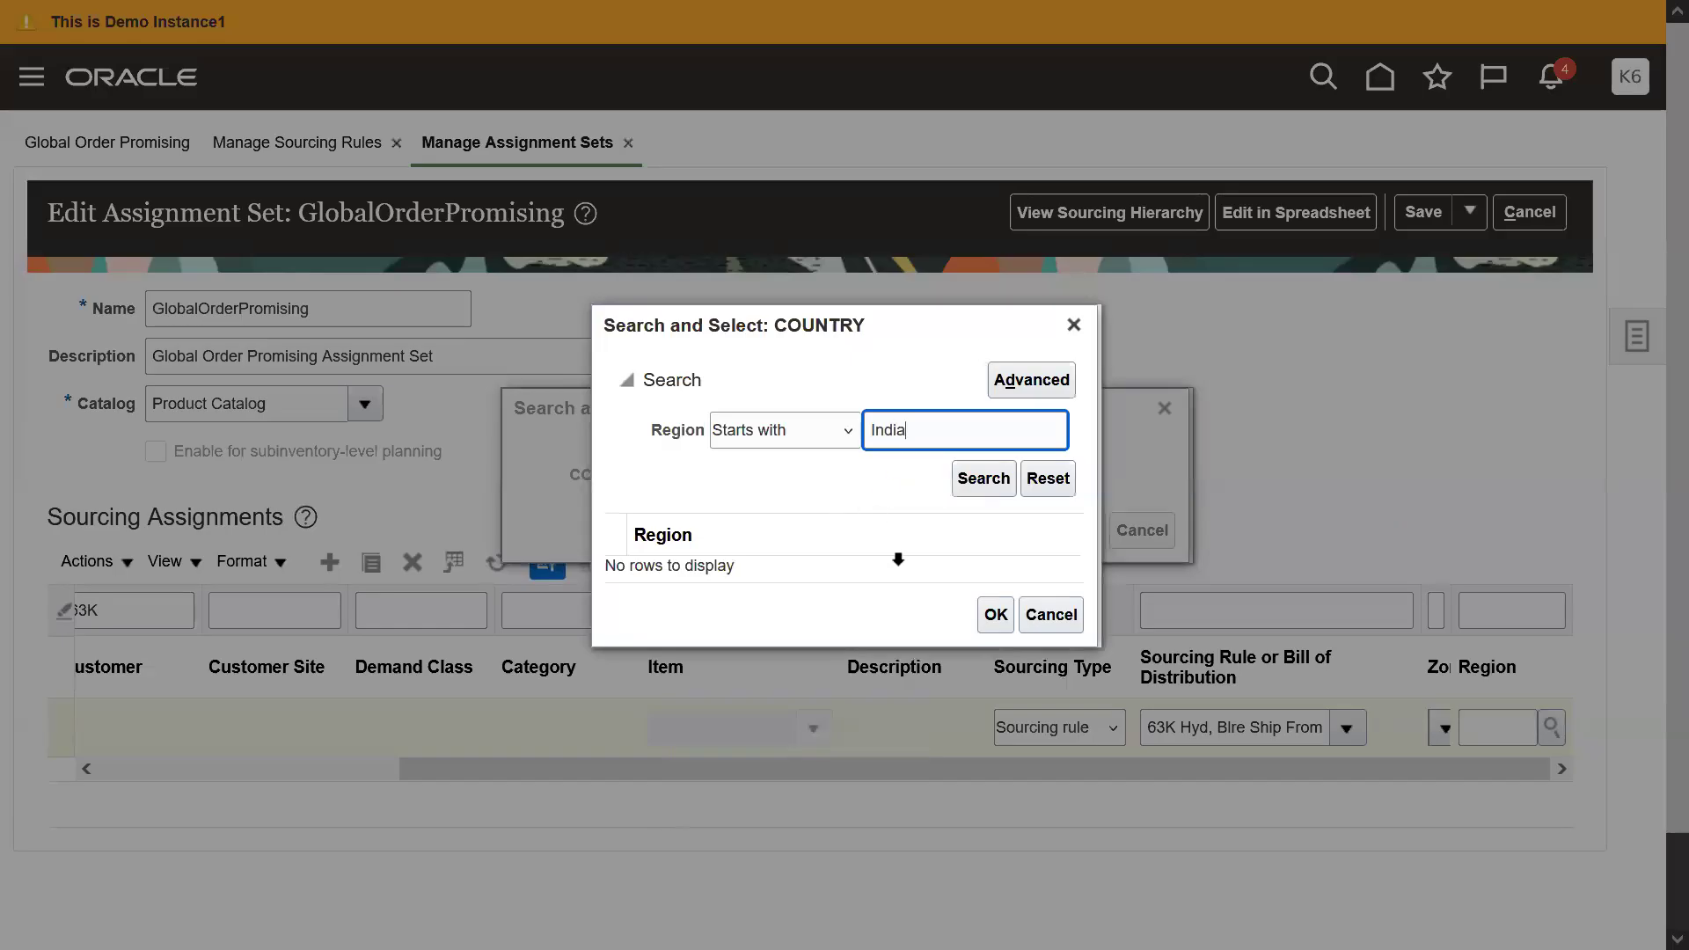
{"action": "left_click", "coordinate": [985, 484]}
- Reset the country search, rerun it for India and select India as the region's country
{"action": "left_click", "coordinate": [939, 441]}
{"action": "key", "text": "ctrl+a"}
{"action": "key", "text": "BackSpace"}
{"action": "key", "text": "Return"}
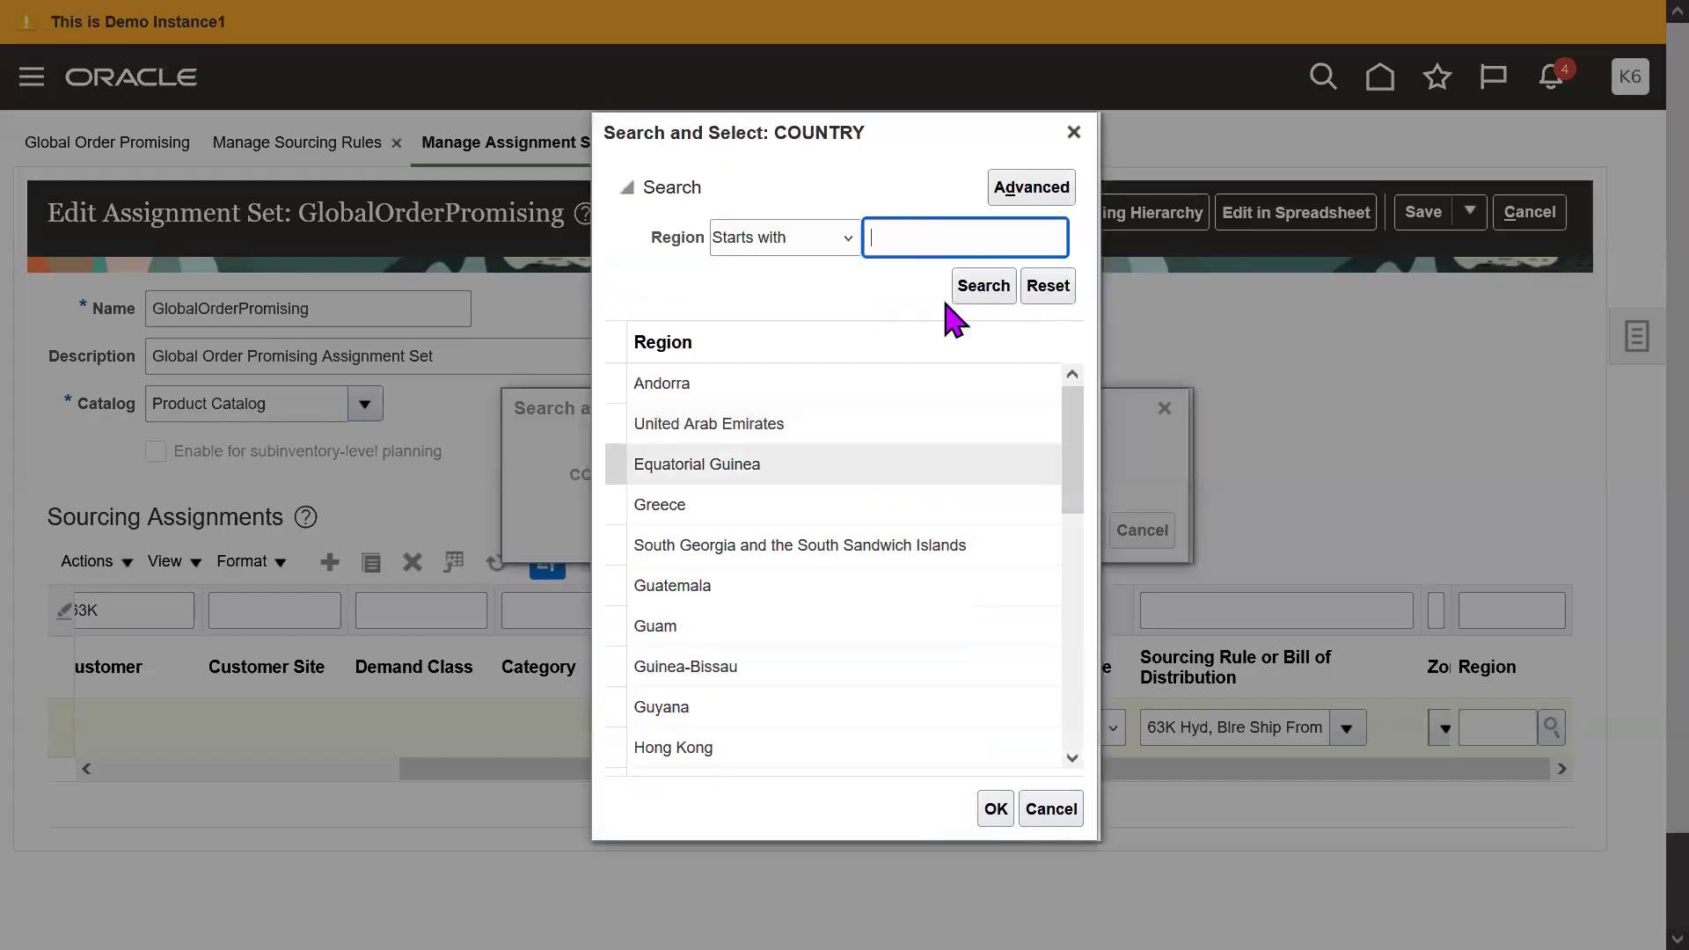
{"action": "type", "text": "India"}
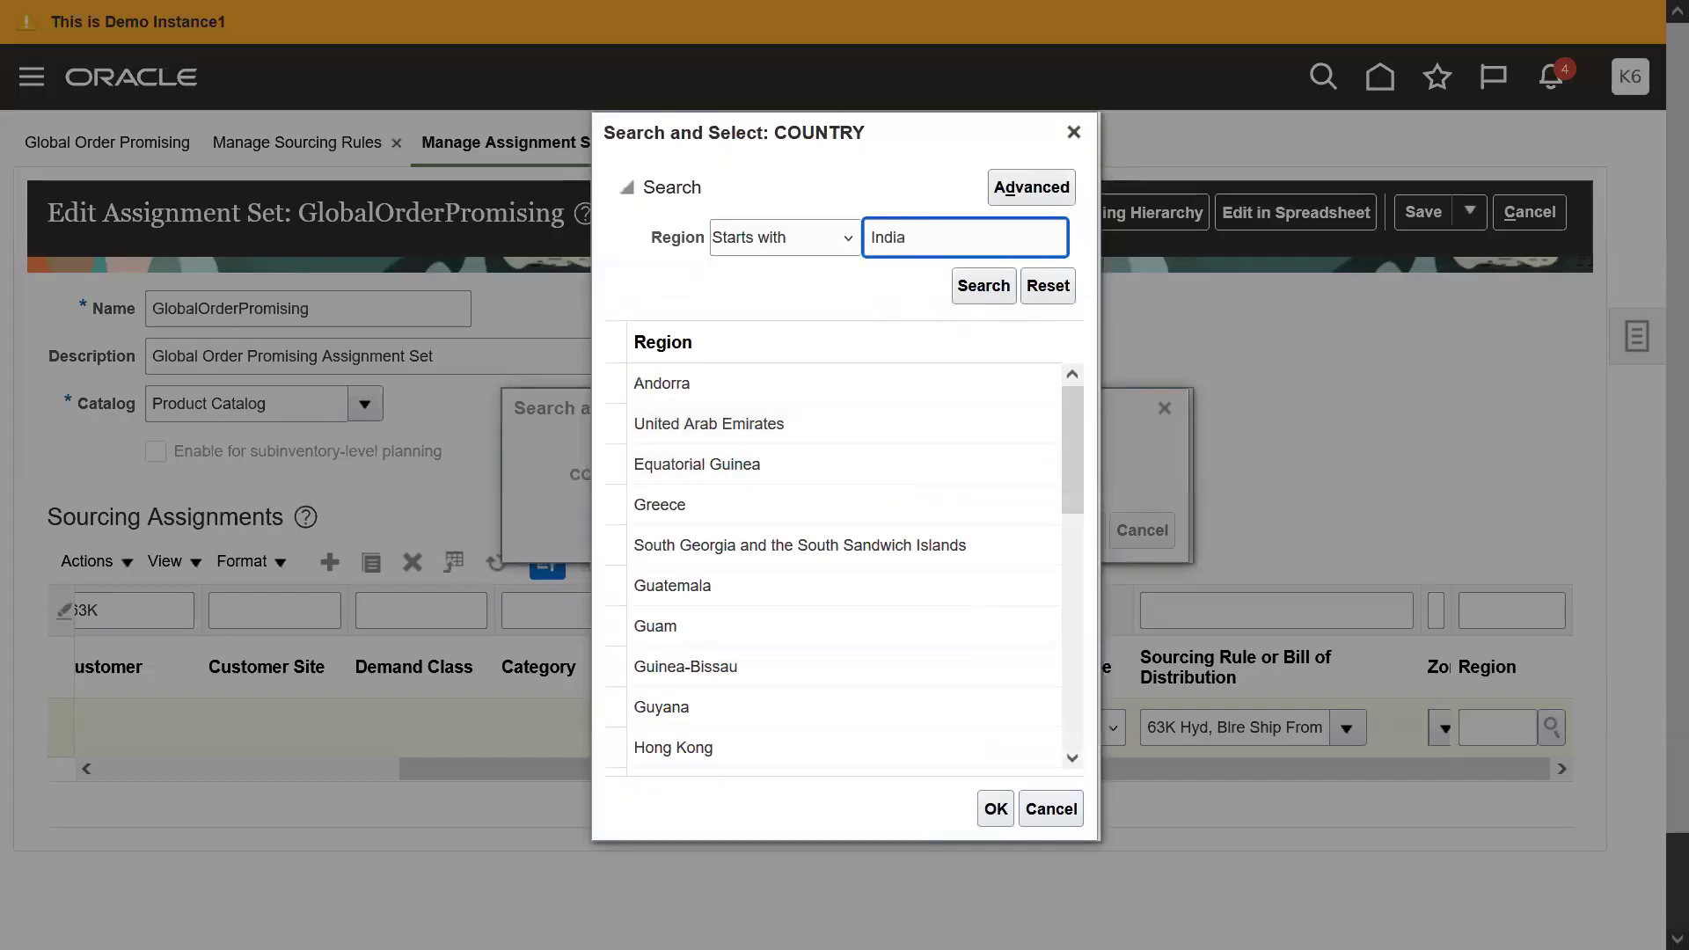
{"action": "key", "text": "Return"}
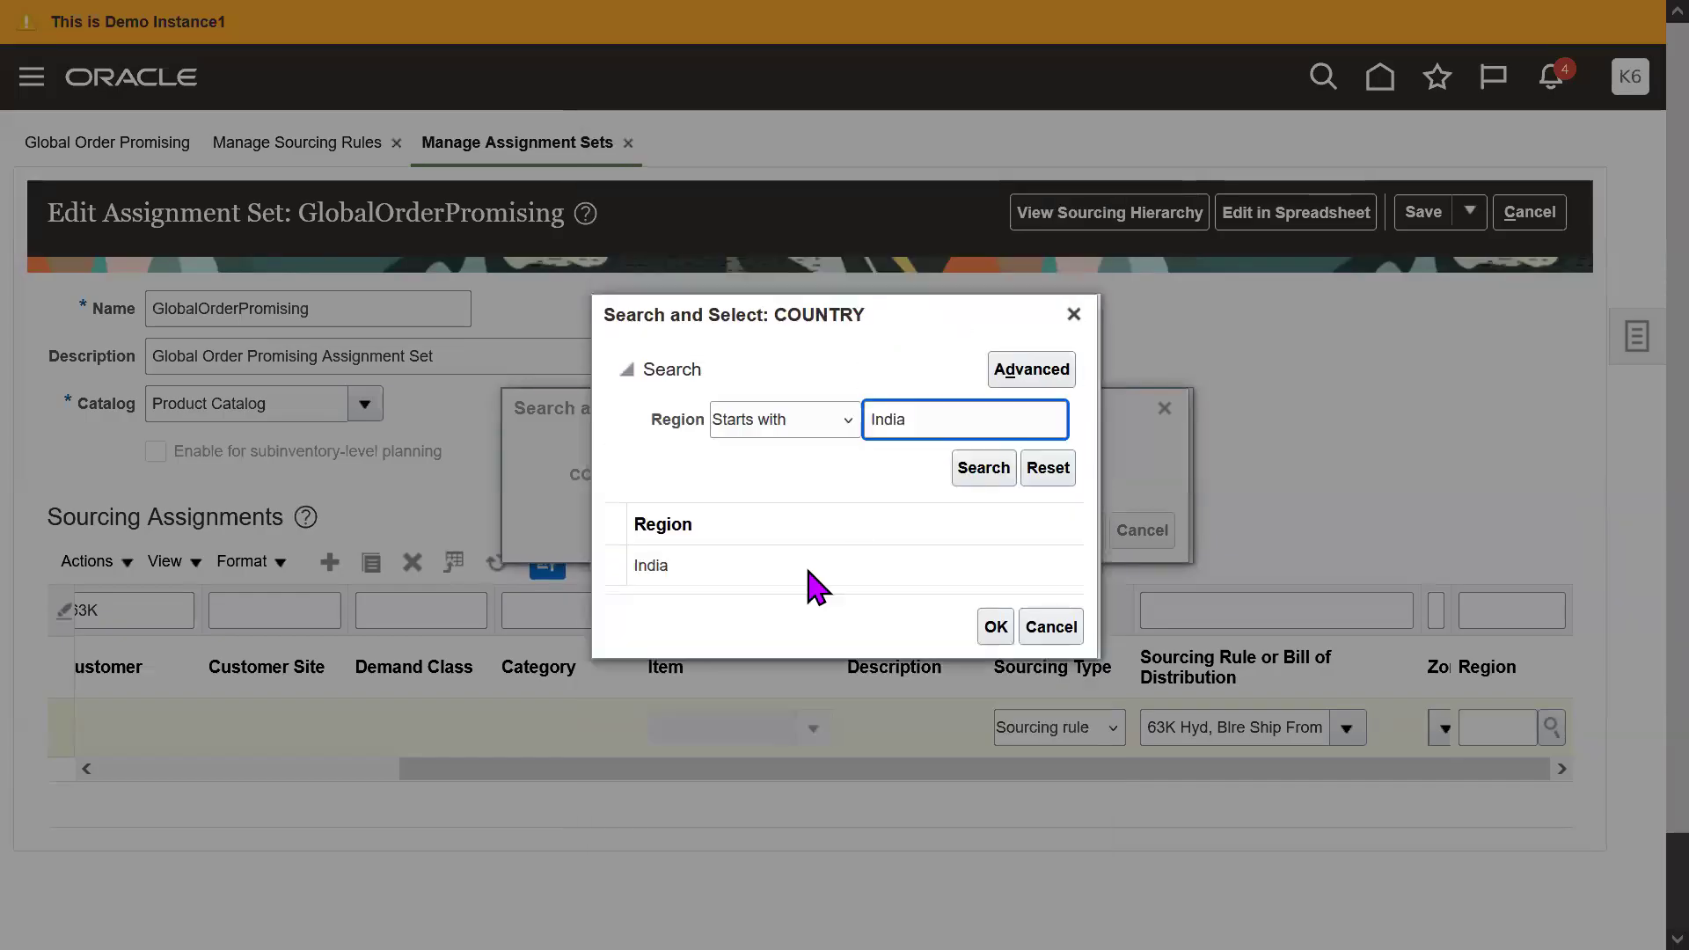
{"action": "left_click", "coordinate": [736, 567]}
{"action": "left_click", "coordinate": [996, 626]}
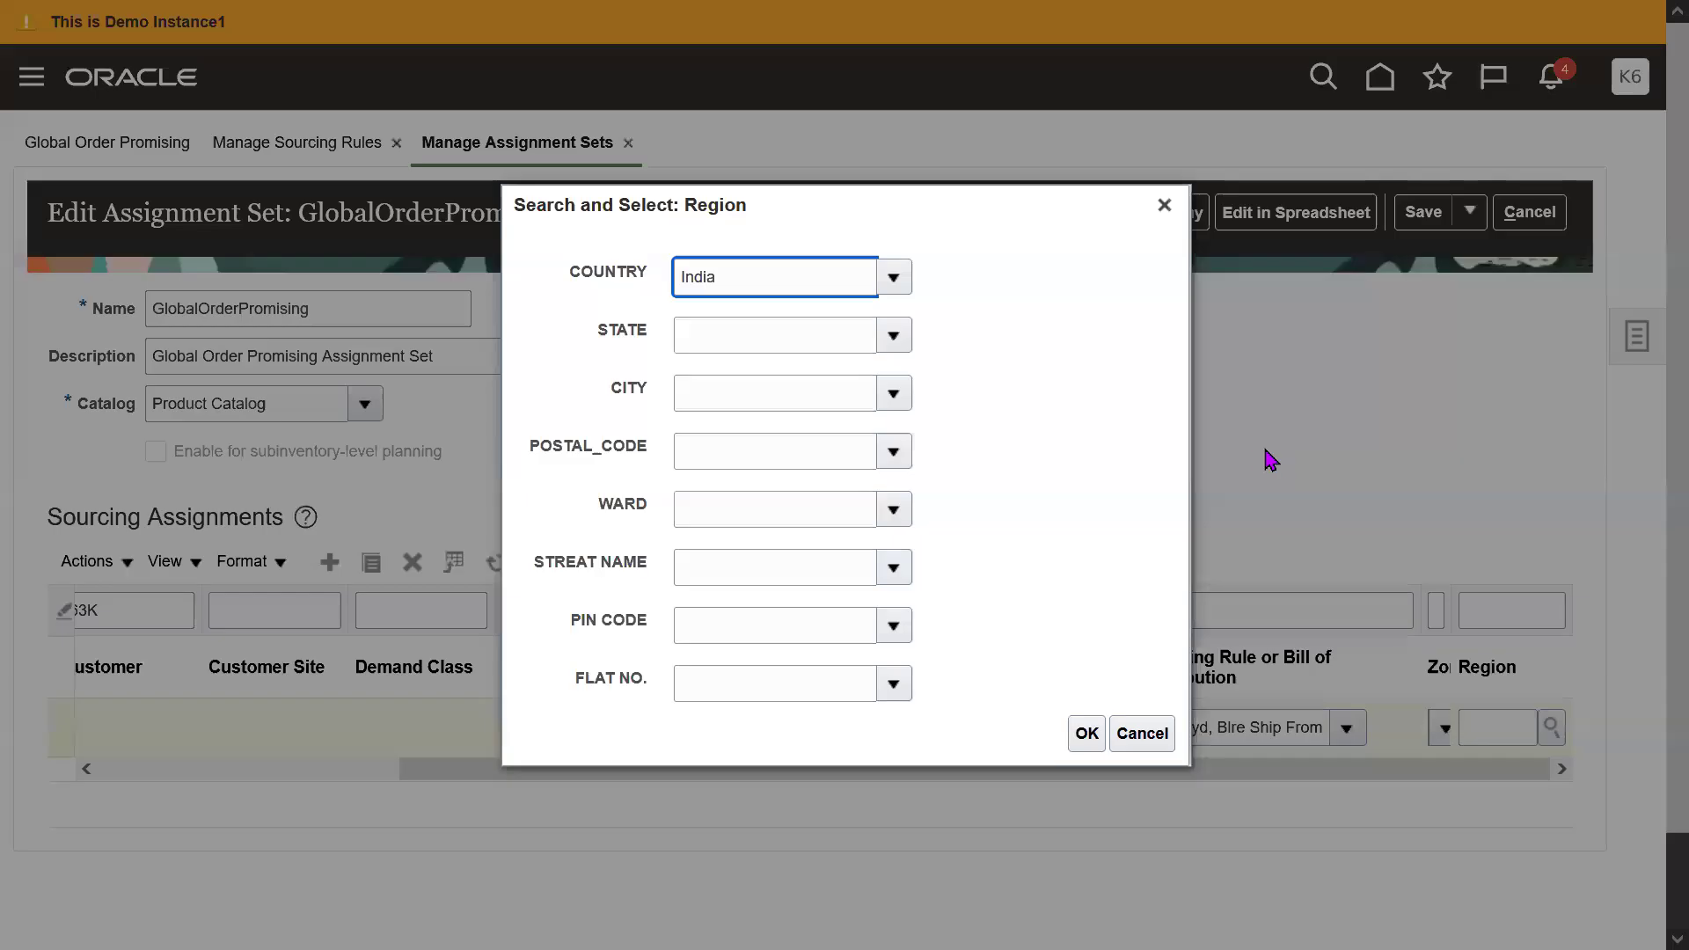
- Browse the states available under India, leave the state blank and apply India as the row's region
{"action": "left_click", "coordinate": [891, 335]}
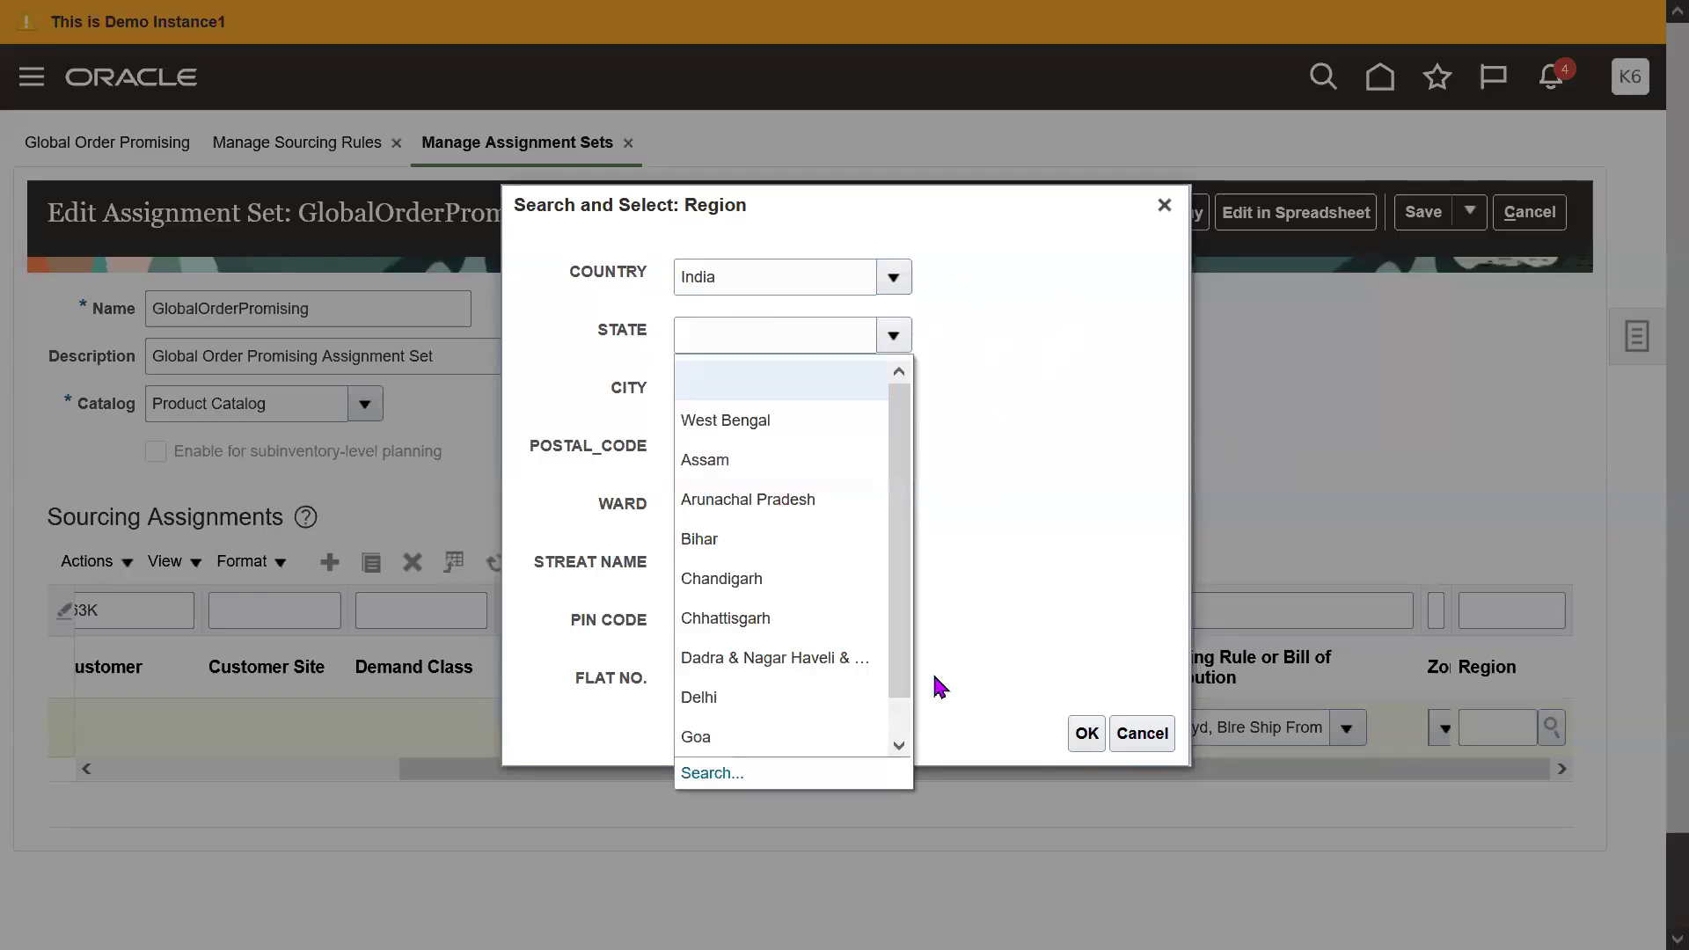
{"action": "left_click_drag", "start_coordinate": [900, 672], "coordinate": [899, 707]}
{"action": "left_click", "coordinate": [709, 771]}
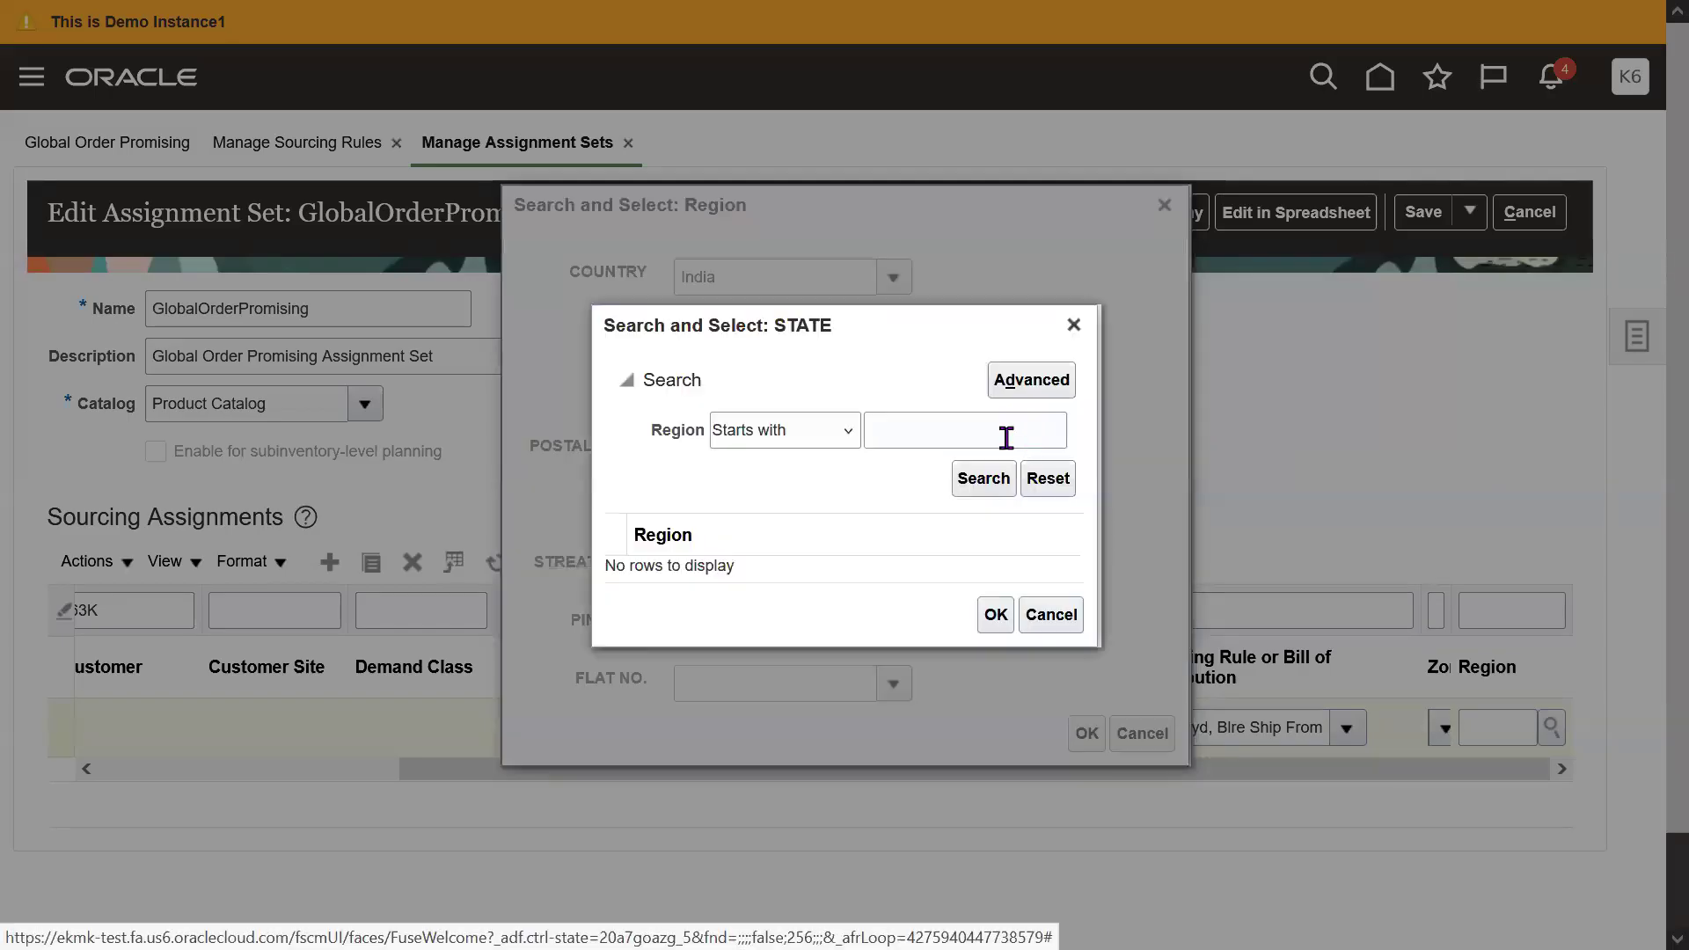
{"action": "left_click", "coordinate": [1073, 325]}
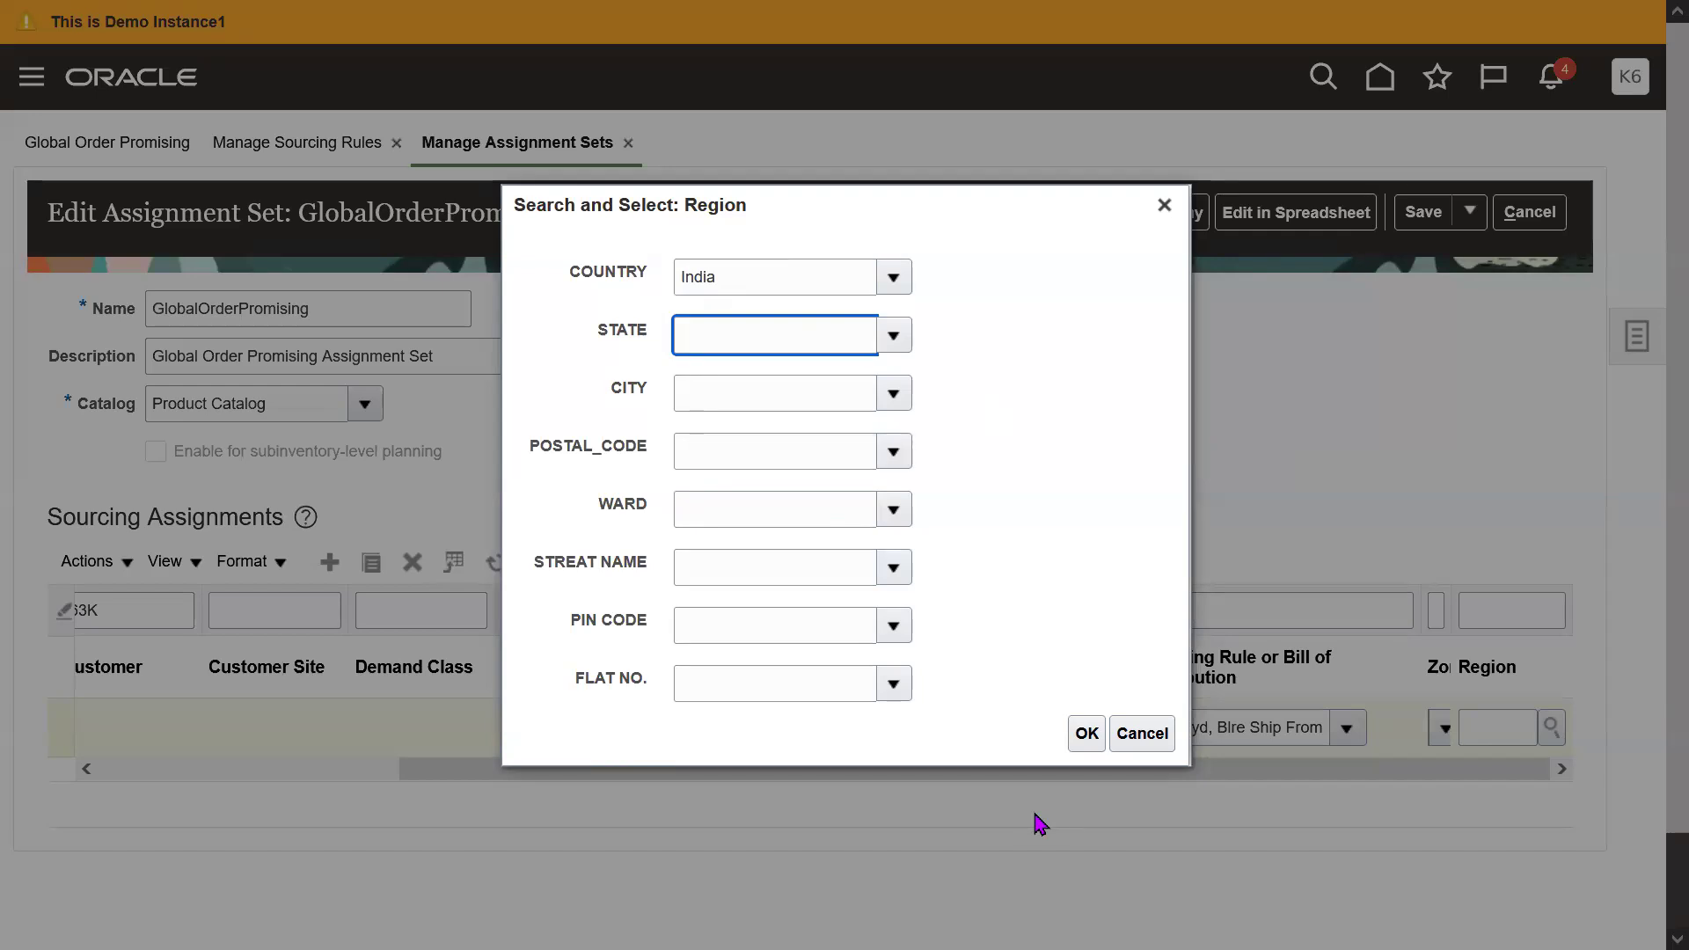
{"action": "left_click", "coordinate": [1086, 737]}
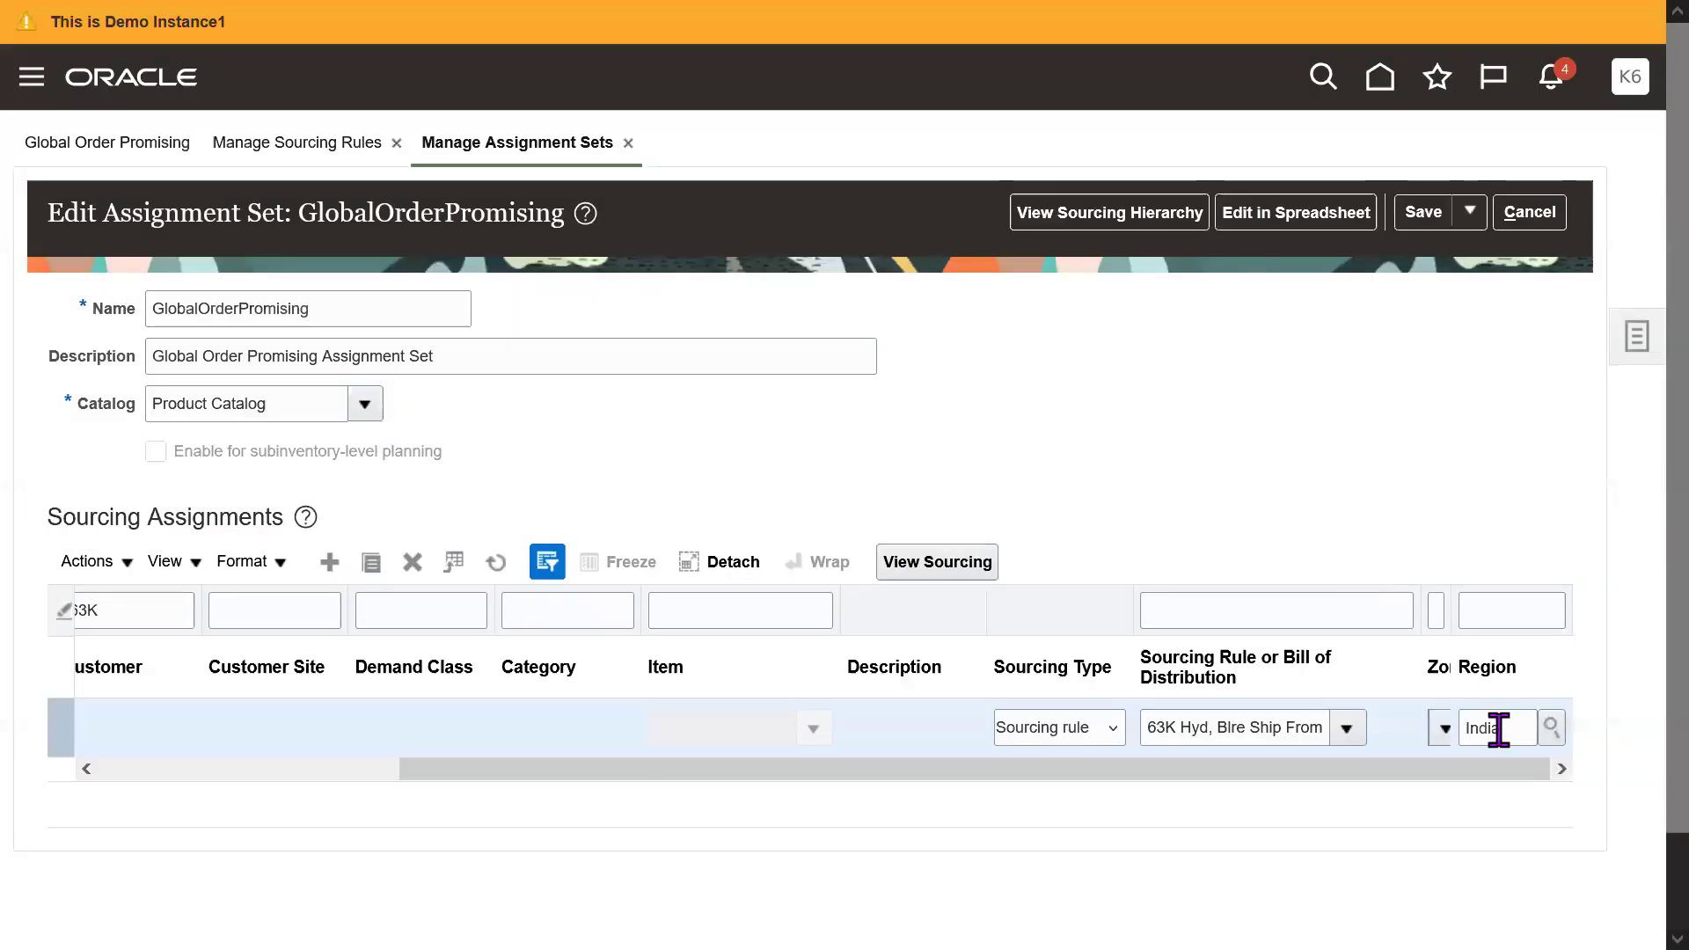
- Compare the row's region with the sourcing rule assigned to it
{"action": "double_click", "coordinate": [1498, 730]}
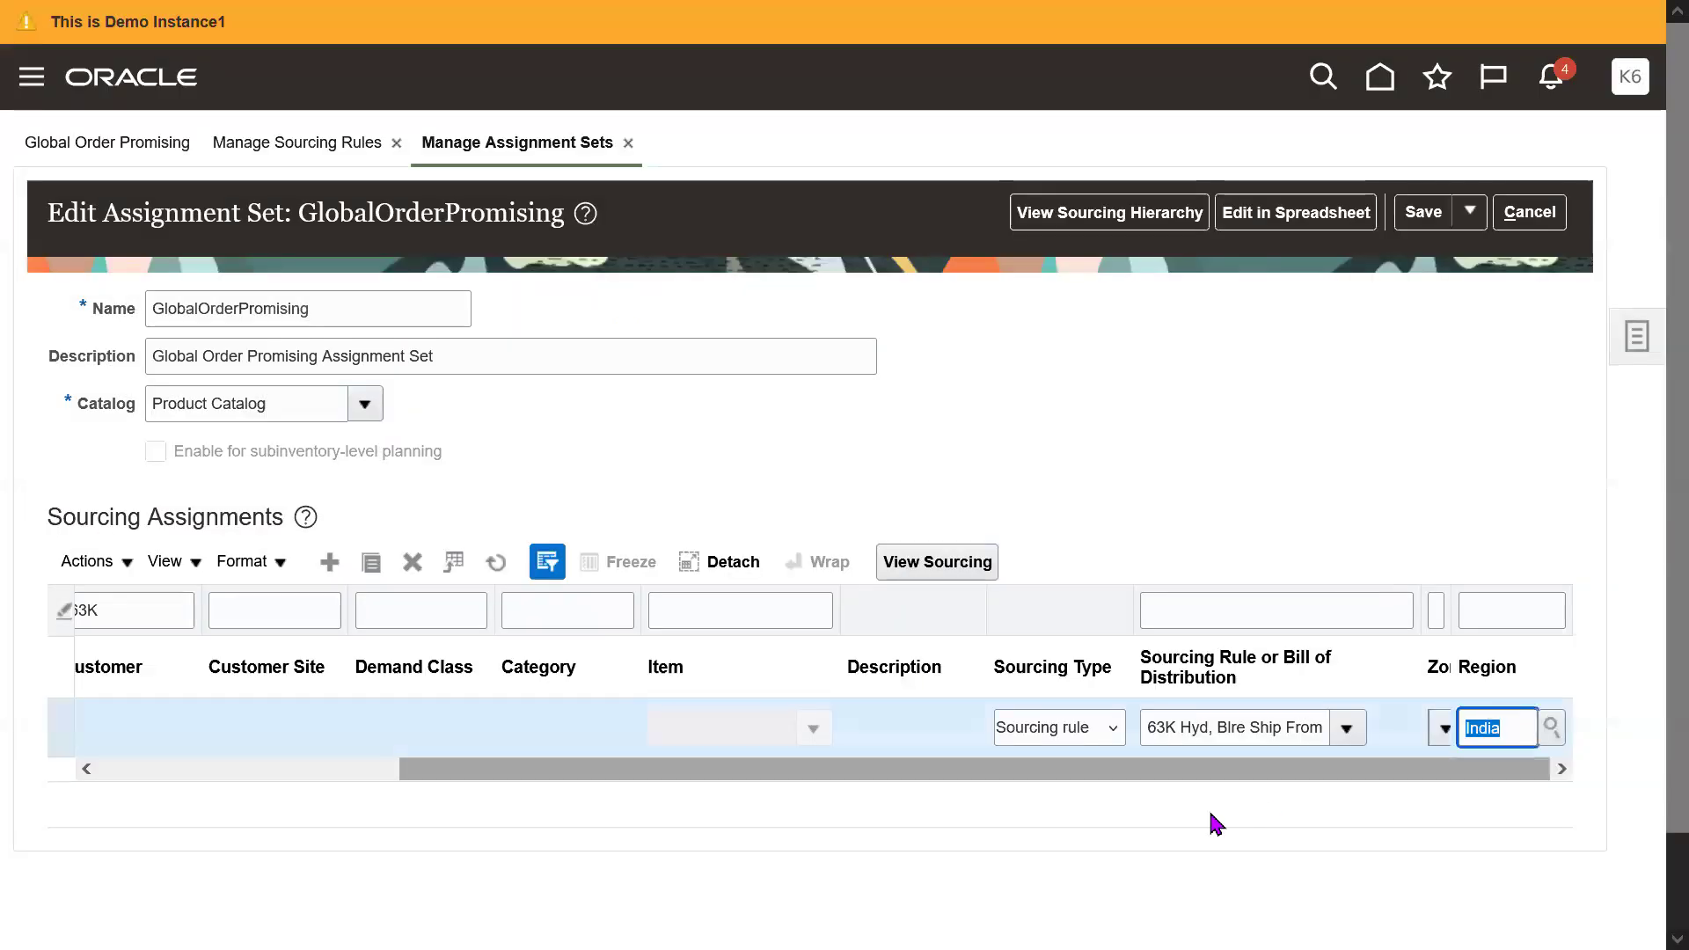
{"action": "left_click_drag", "start_coordinate": [736, 773], "coordinate": [382, 792]}
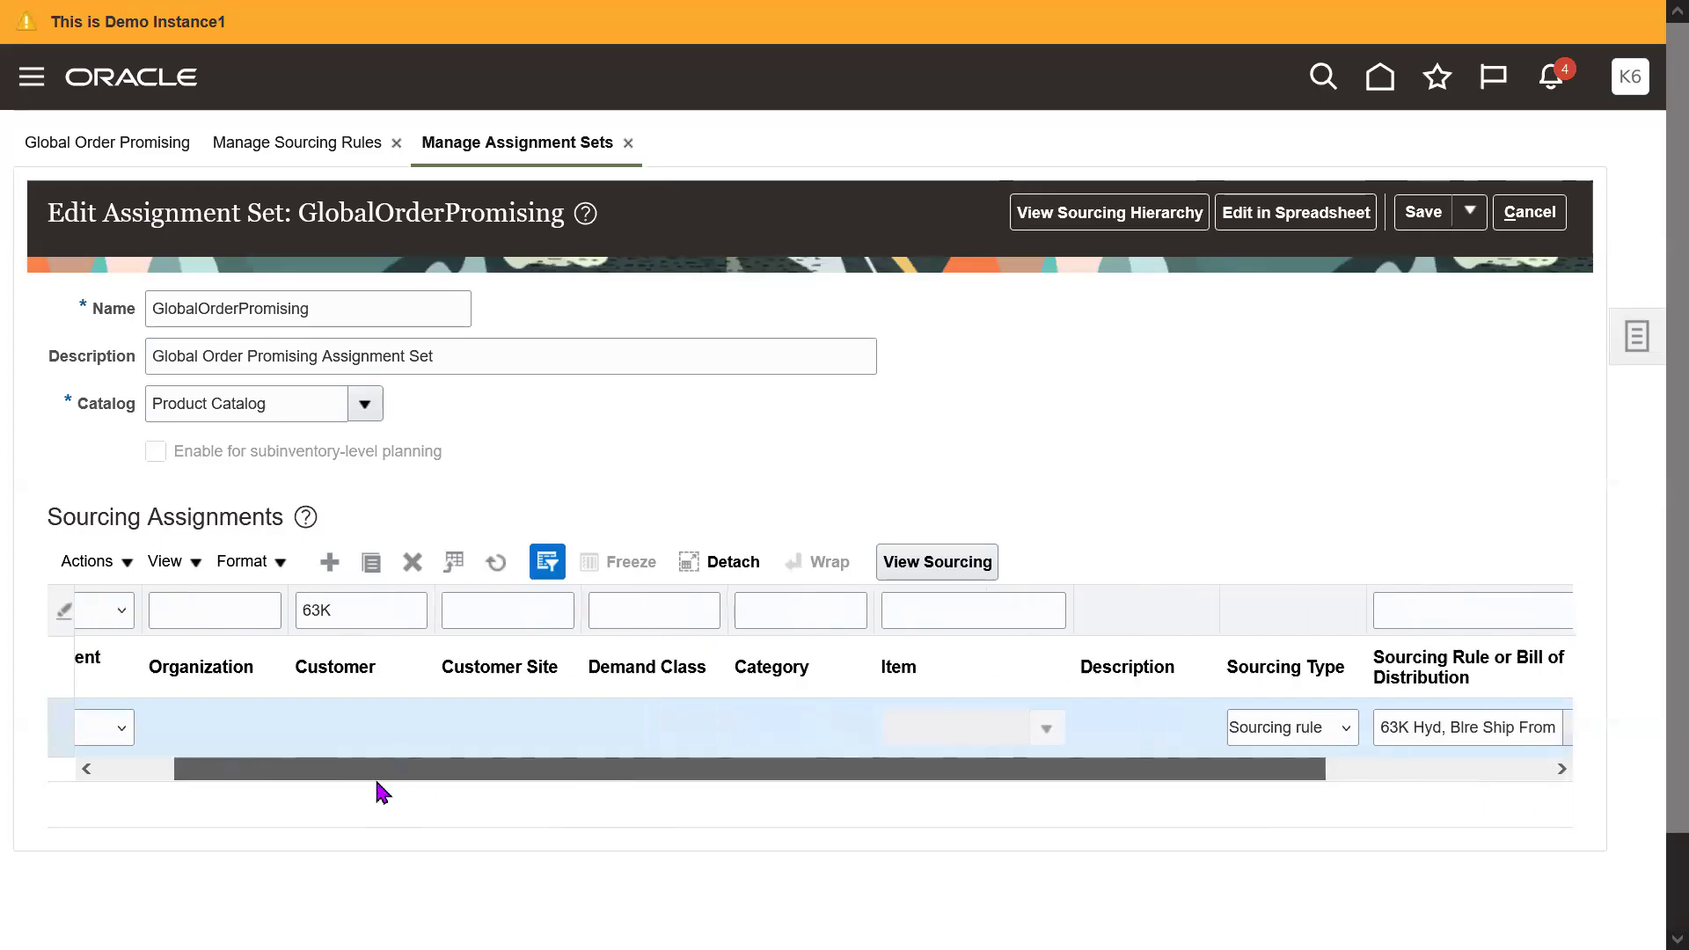
{"action": "left_click_drag", "start_coordinate": [627, 790], "coordinate": [867, 792]}
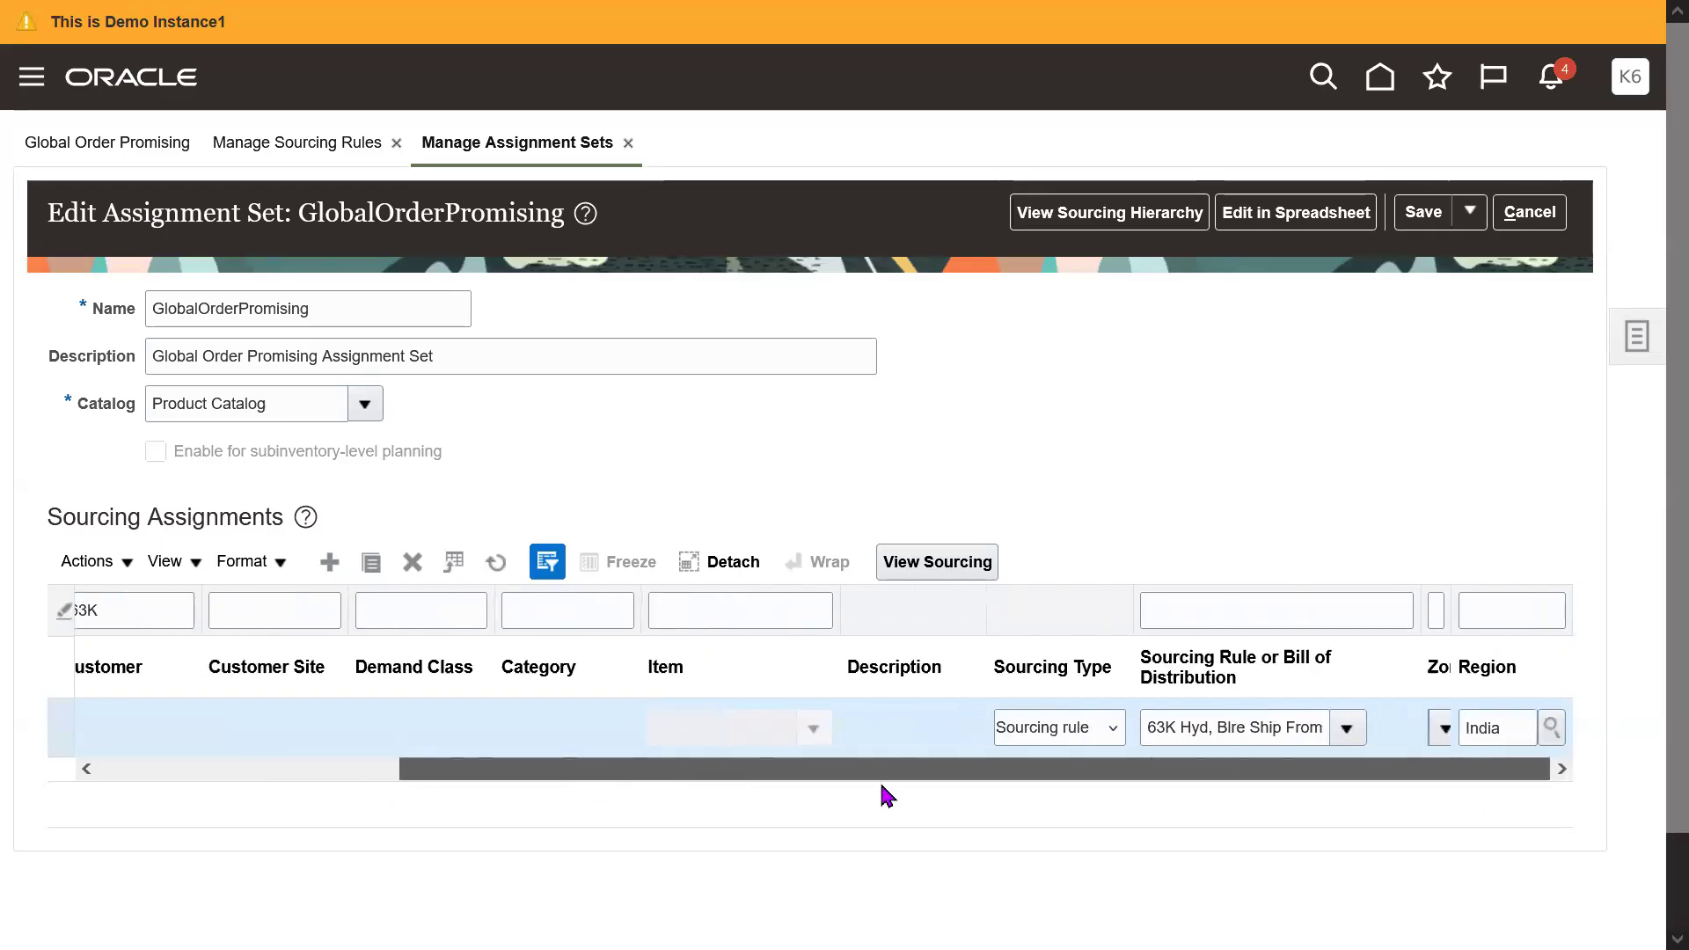
{"action": "double_click", "coordinate": [1487, 727]}
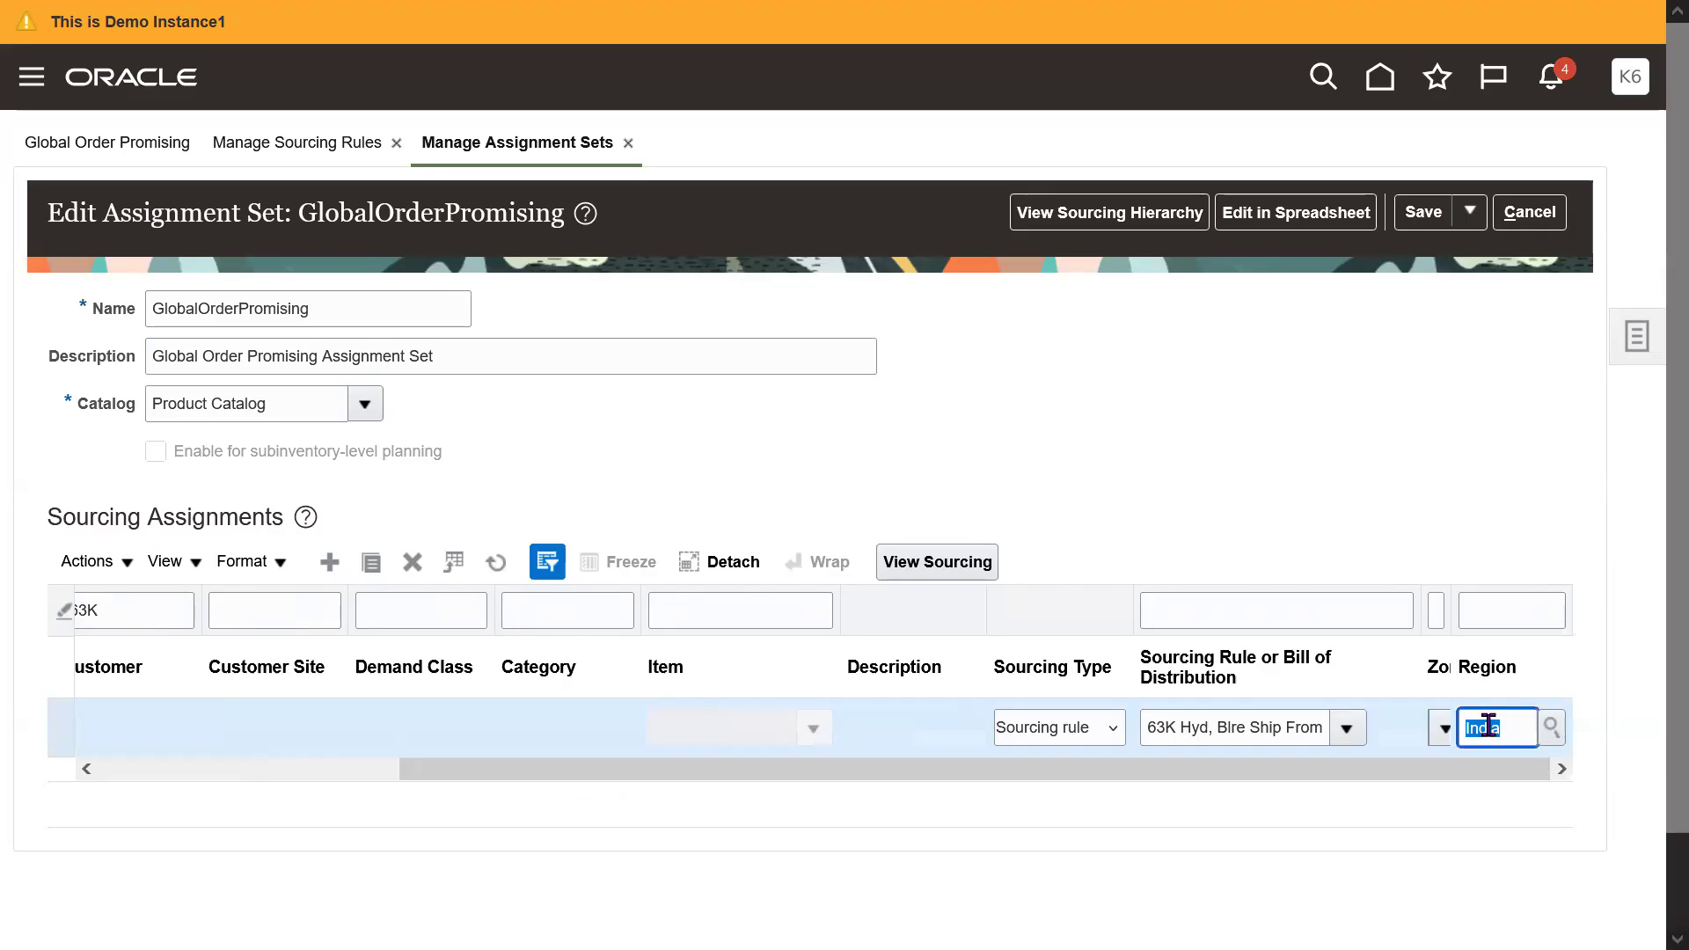
{"action": "triple_click", "coordinate": [1232, 728]}
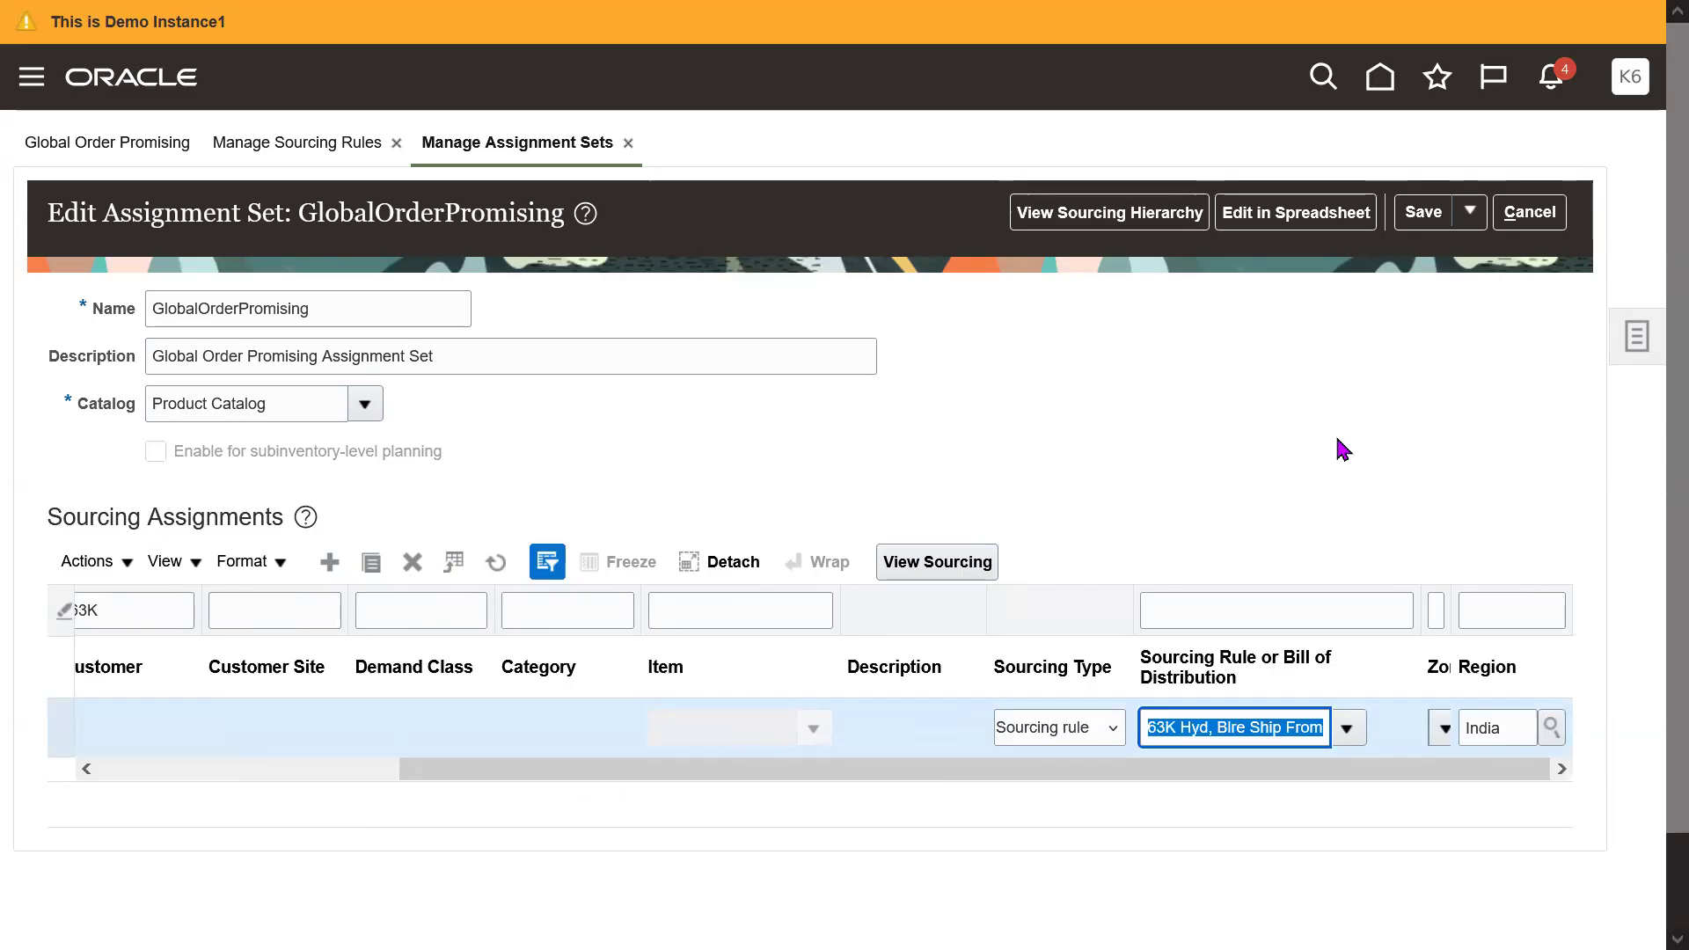
- Set the row's assignment level to Category and choose Spare Parts as its category
{"action": "mouse_move", "coordinate": [1204, 775]}
{"action": "left_mouse_down"}
{"action": "mouse_move", "coordinate": [615, 792]}
{"action": "mouse_move", "coordinate": [1201, 791]}
{"action": "left_mouse_up"}
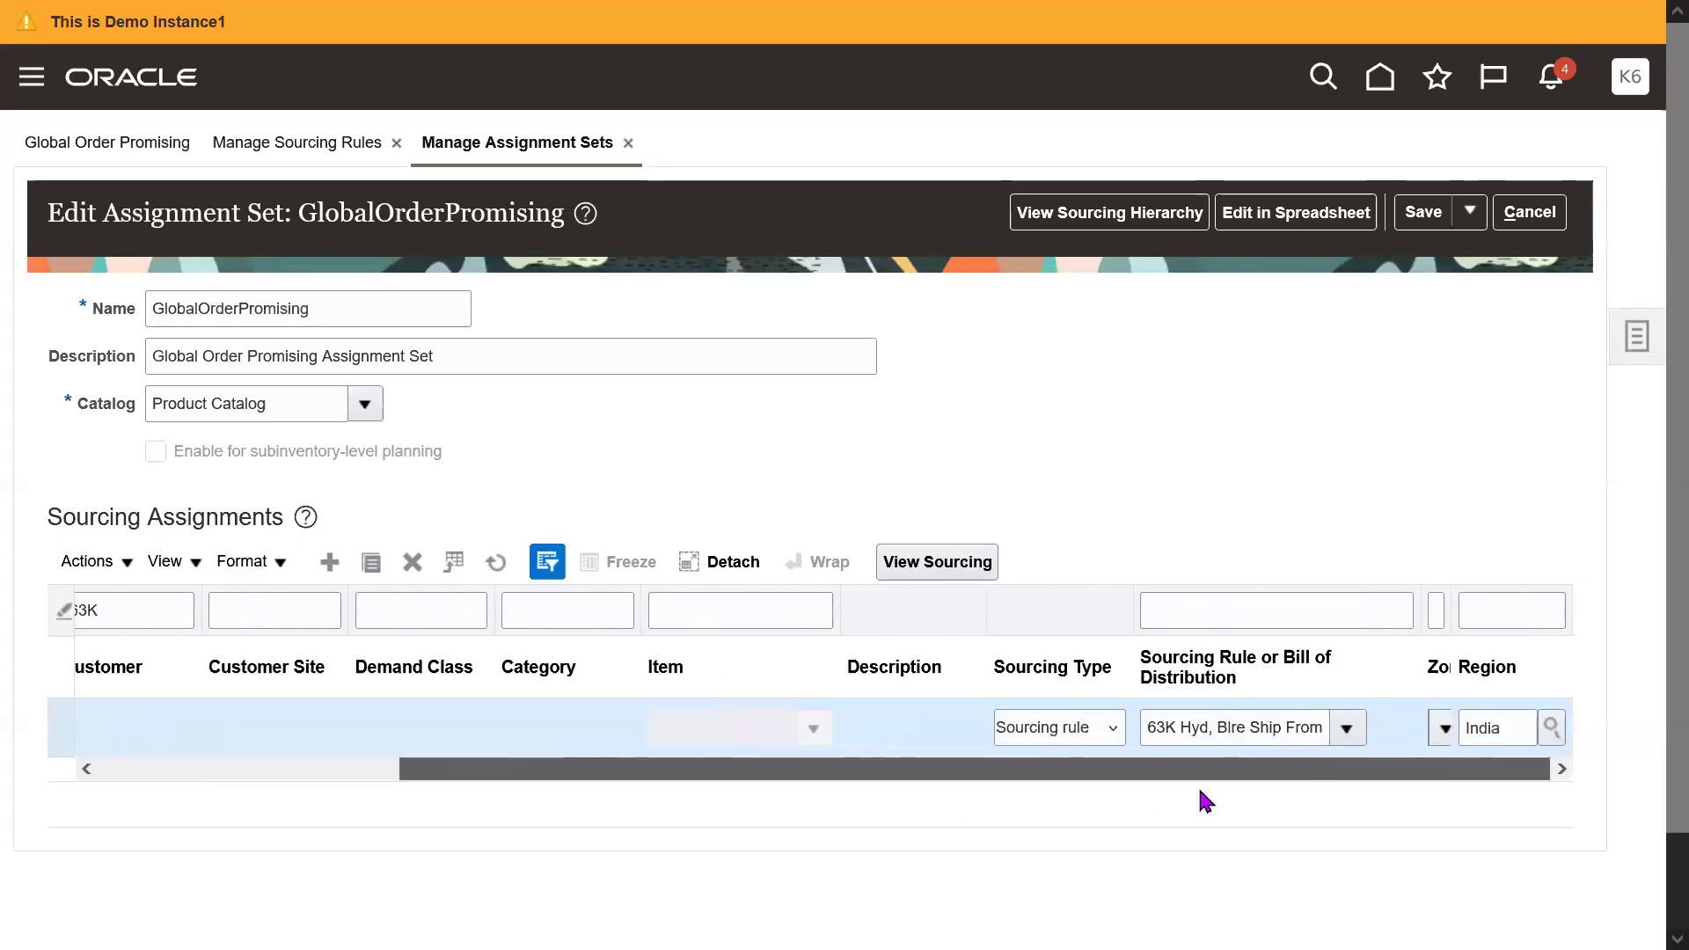
{"action": "left_click_drag", "start_coordinate": [836, 799], "coordinate": [440, 838]}
{"action": "left_click", "coordinate": [163, 739]}
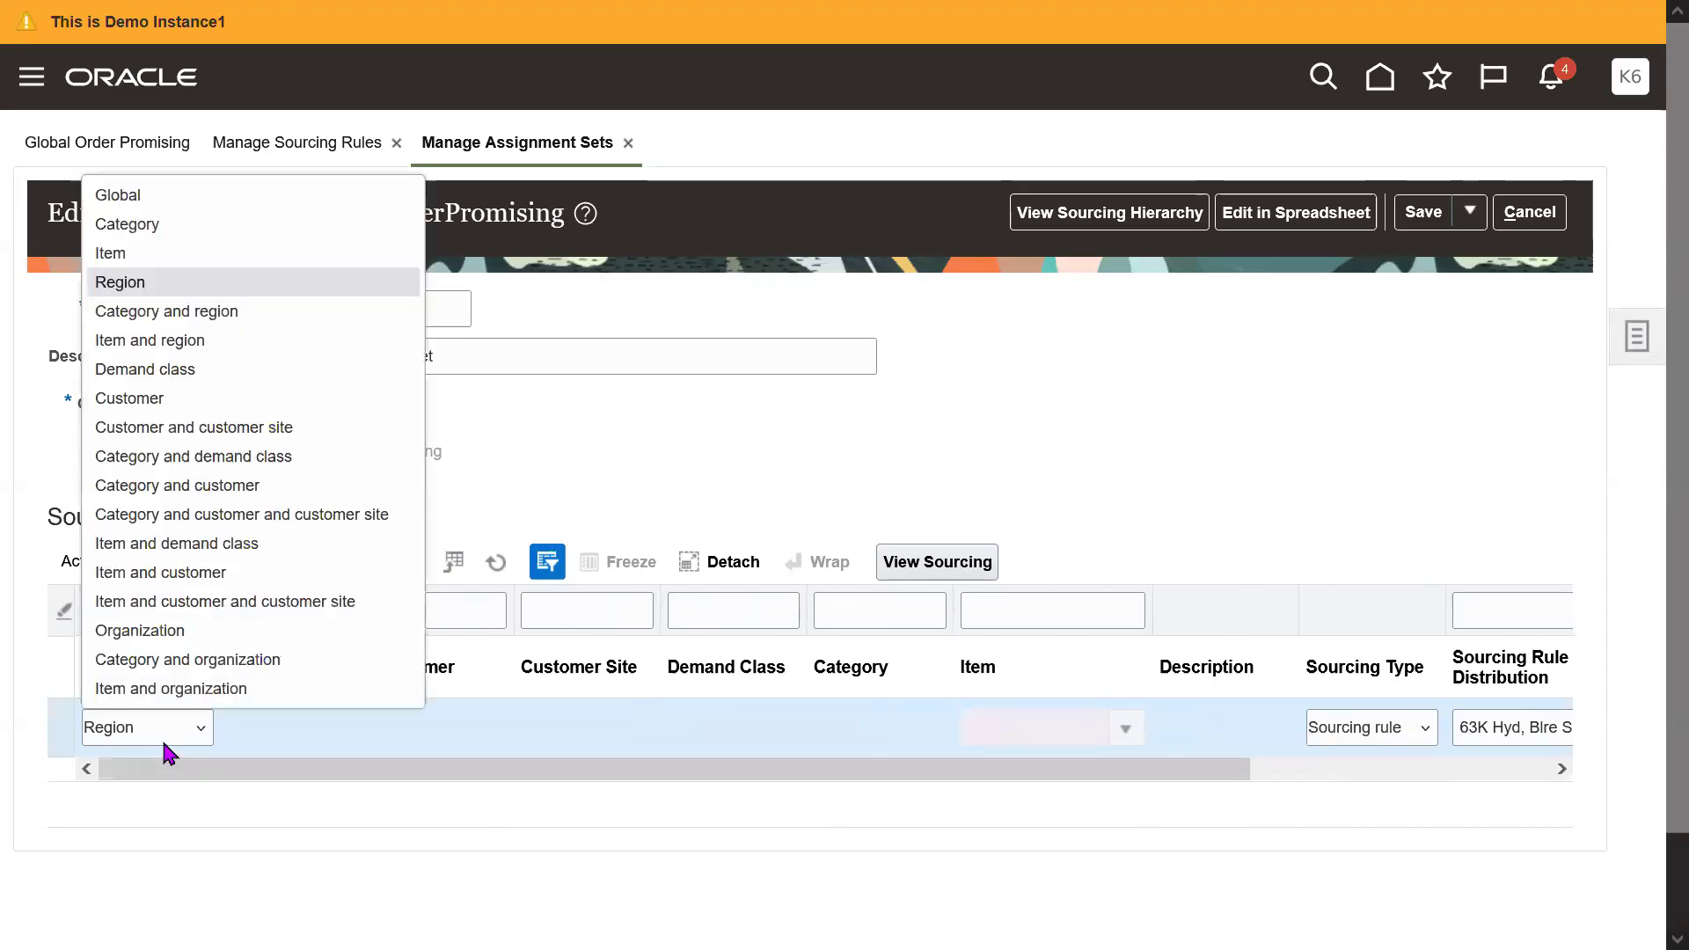
{"action": "left_click", "coordinate": [177, 230]}
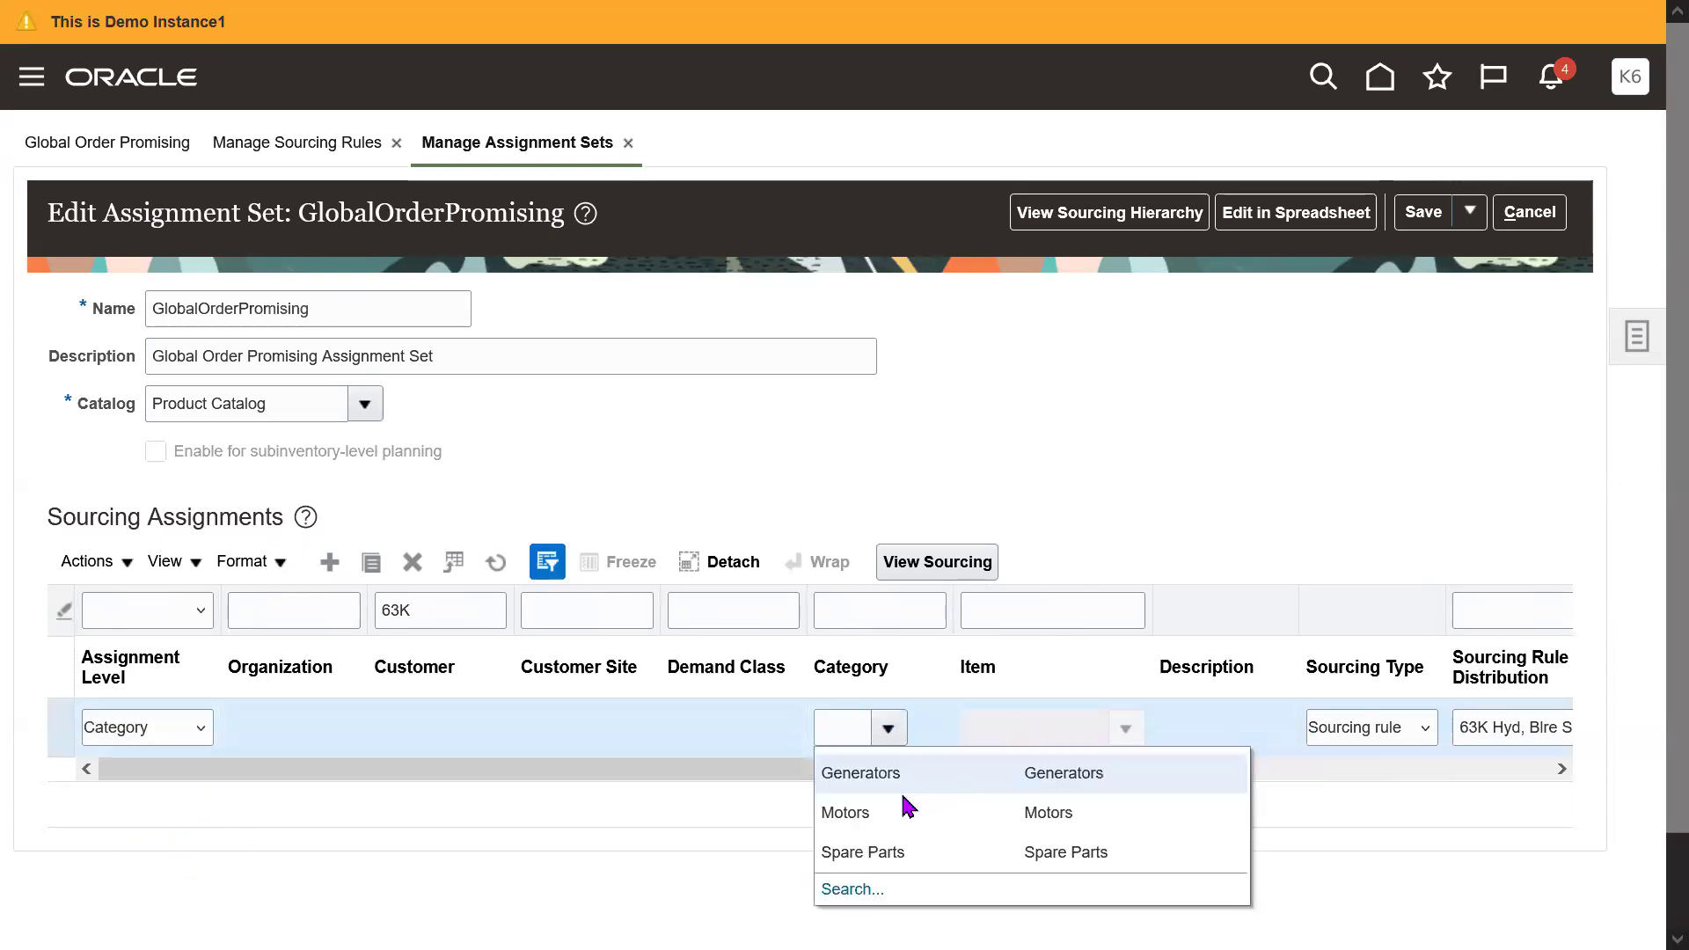
{"action": "left_click", "coordinate": [863, 849]}
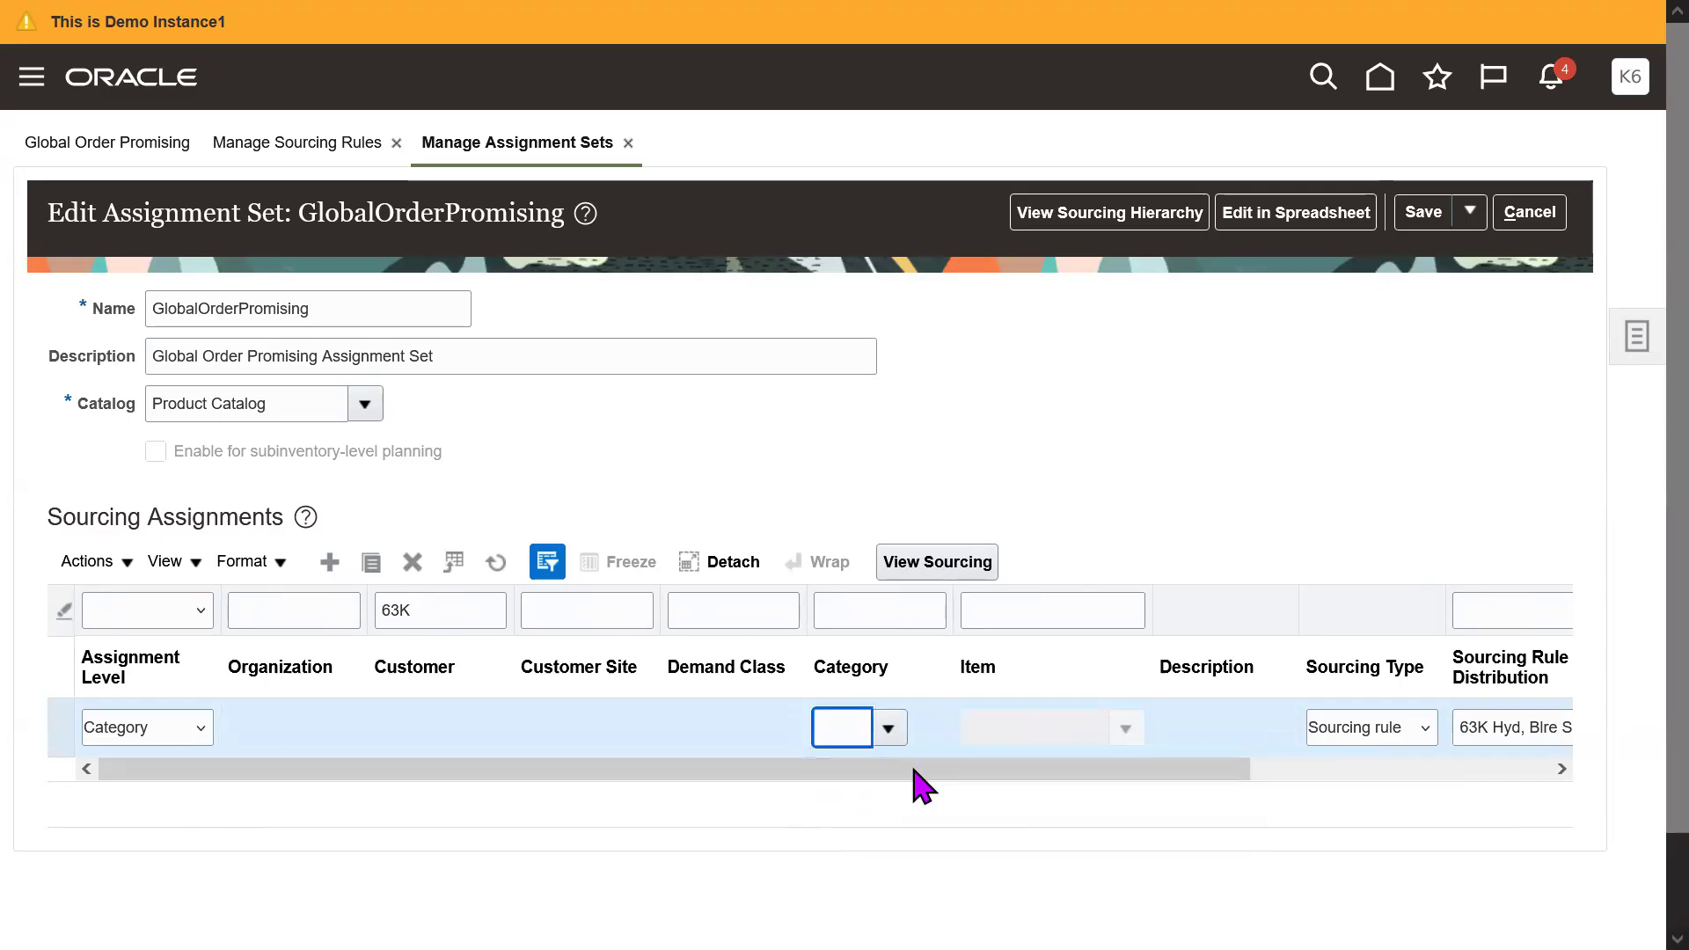
{"action": "triple_click", "coordinate": [828, 742]}
{"action": "triple_click", "coordinate": [829, 742]}
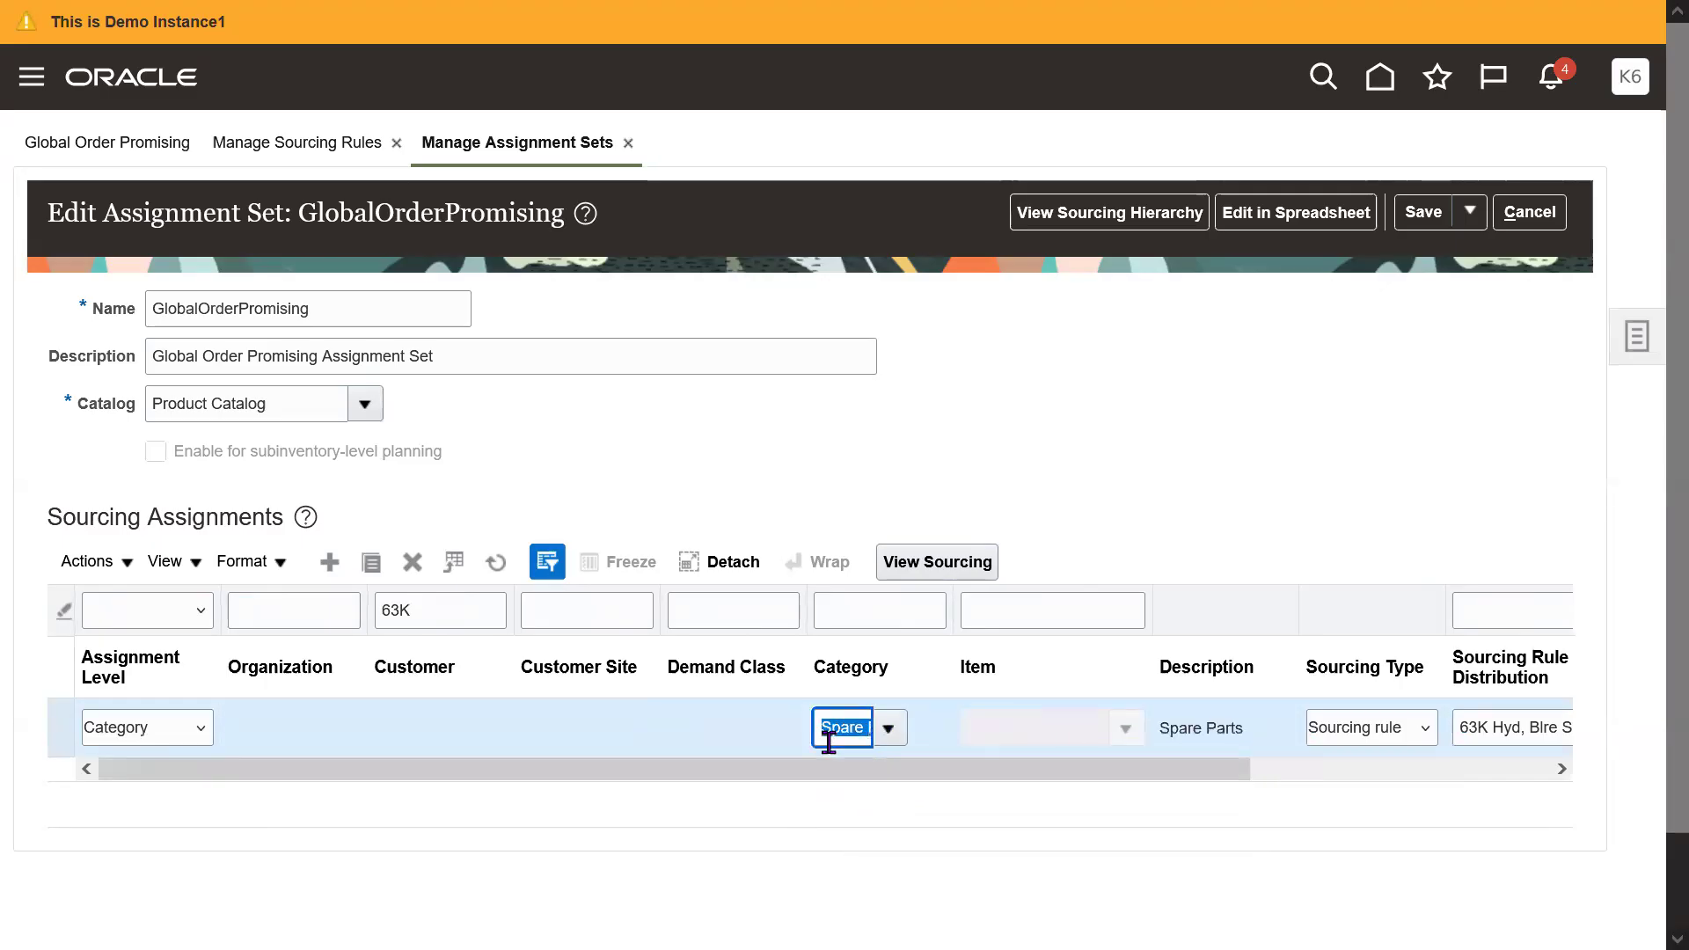
- Examine which sourcing rule the Spare Parts category row uses, checking the category and rule fields
{"action": "left_click_drag", "start_coordinate": [1064, 781], "coordinate": [1289, 796]}
{"action": "double_click", "coordinate": [1224, 728]}
{"action": "triple_click", "coordinate": [1225, 744]}
{"action": "double_click", "coordinate": [1224, 745]}
{"action": "triple_click", "coordinate": [1225, 744]}
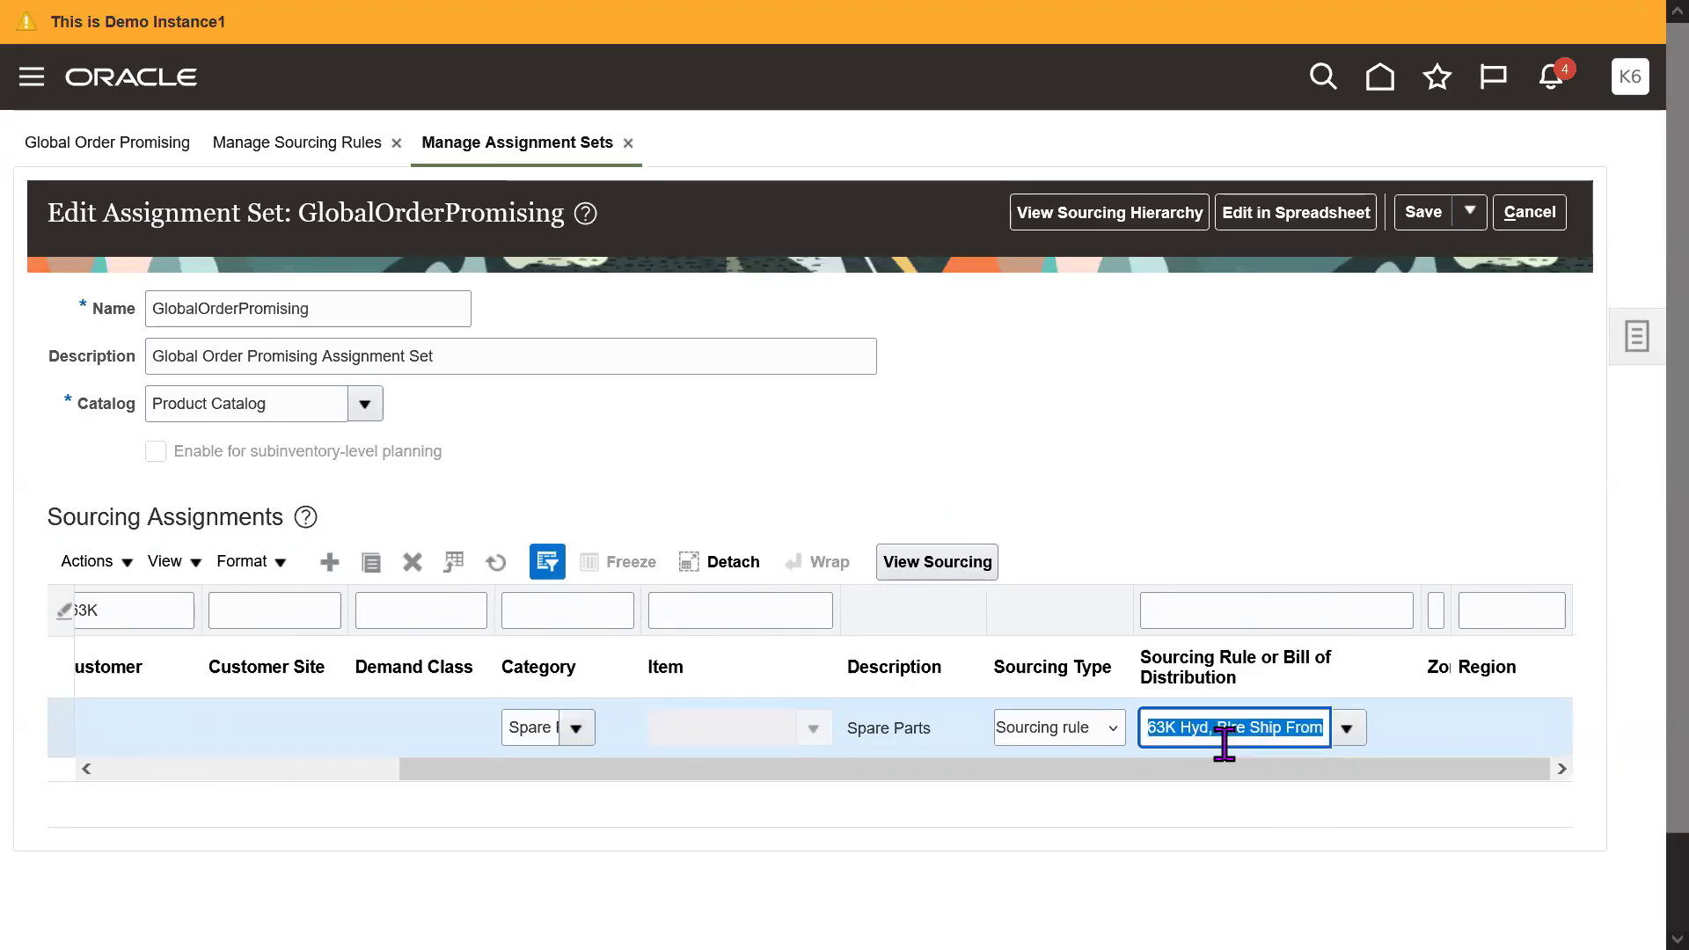
{"action": "double_click", "coordinate": [550, 730]}
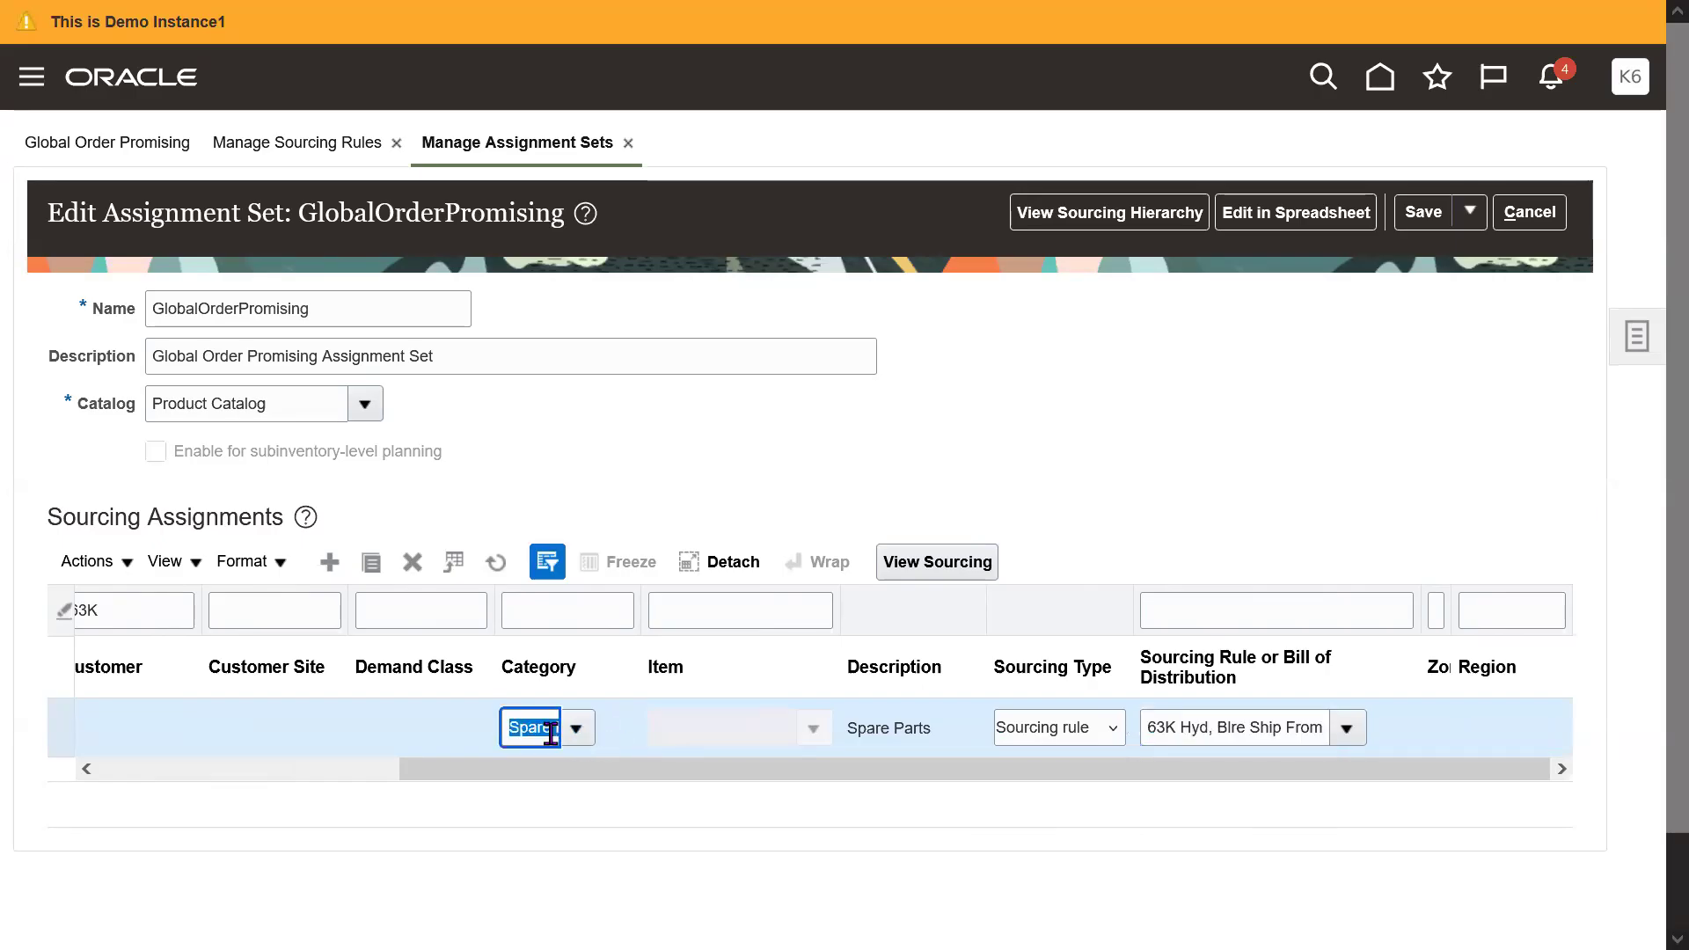
{"action": "triple_click", "coordinate": [550, 734]}
{"action": "triple_click", "coordinate": [1224, 731]}
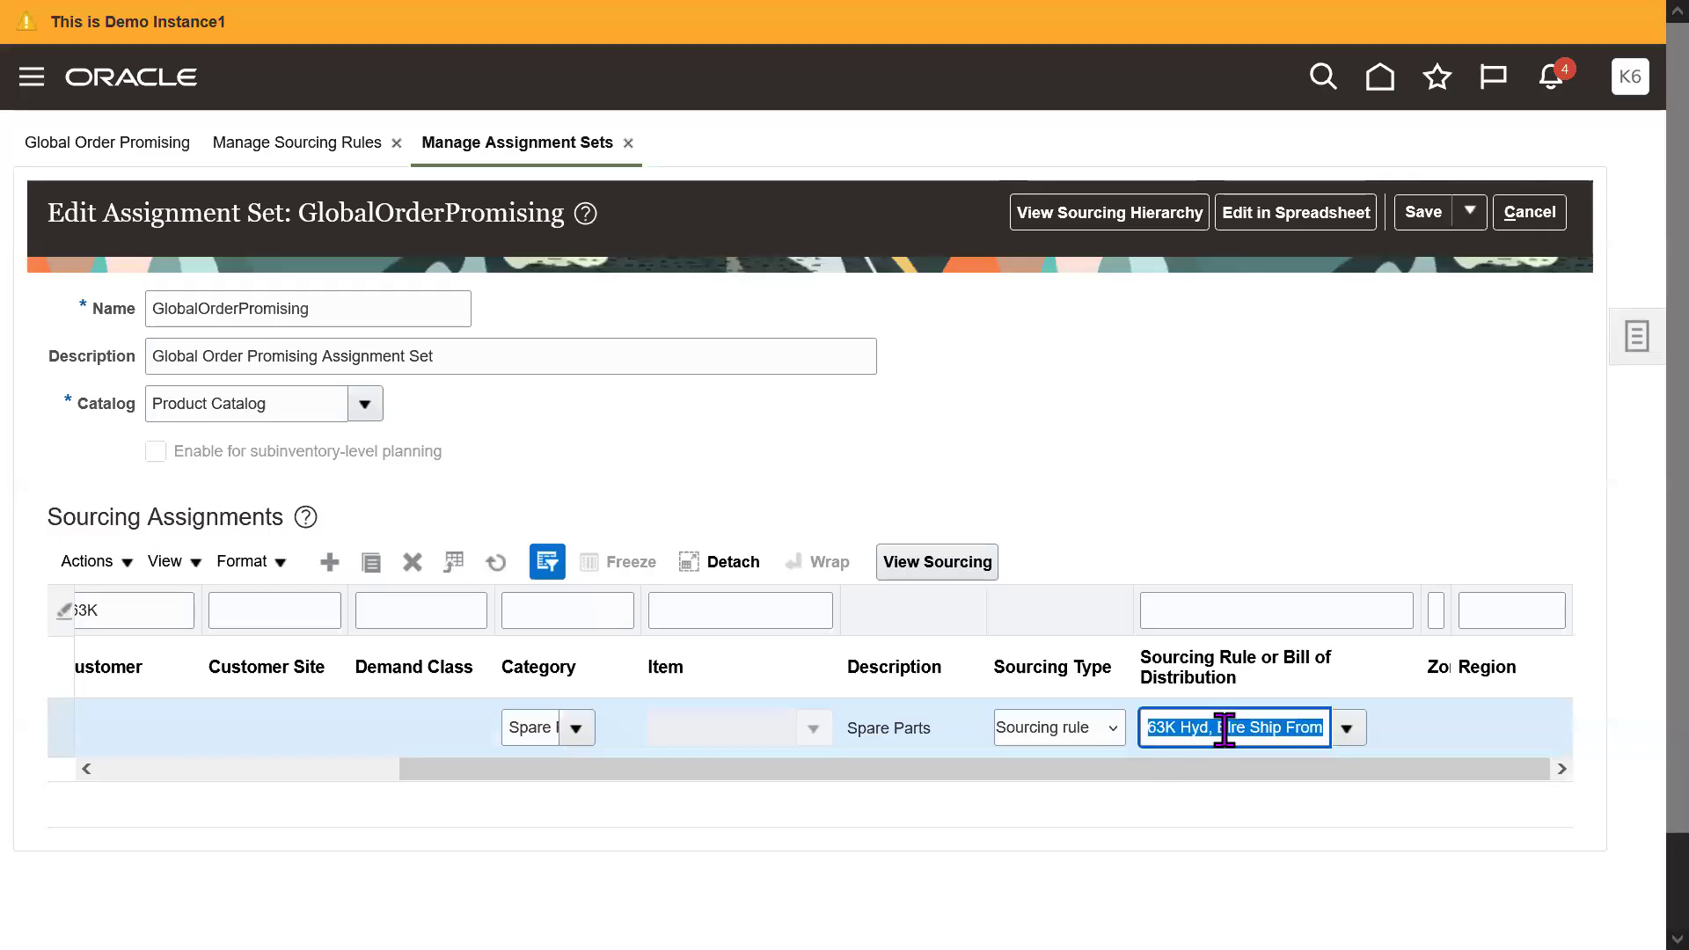
- Review the ranked sources in the 63K Hyd, Blre Ship From sourcing rule and return to the assignment set
{"action": "left_click", "coordinate": [330, 154]}
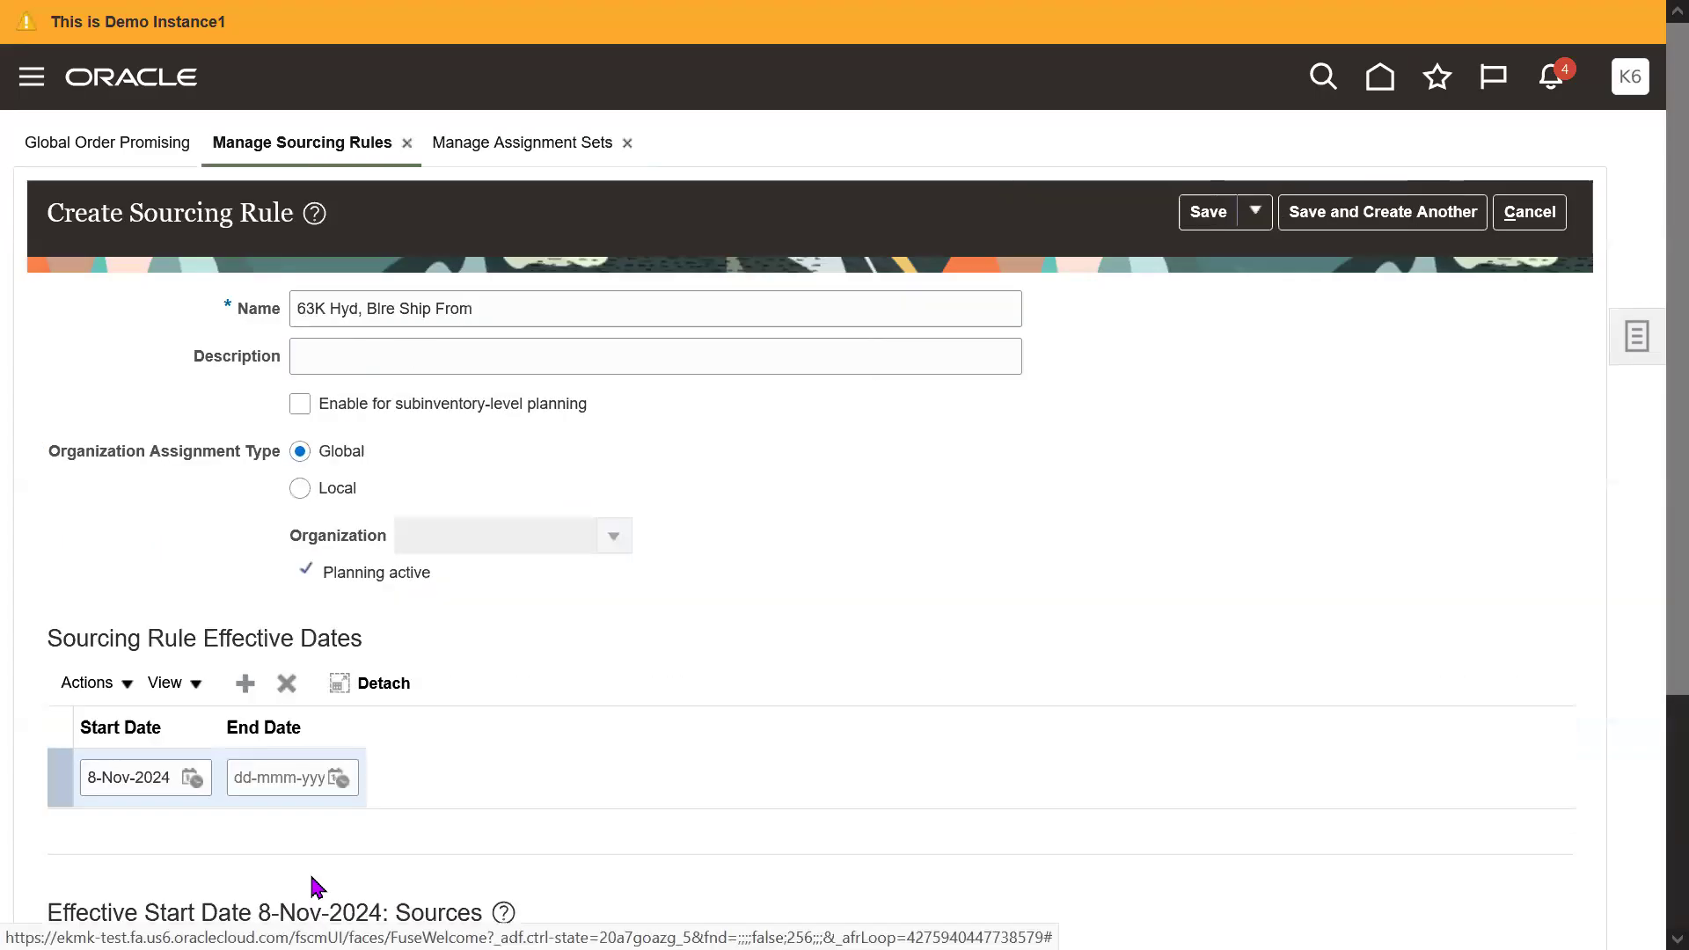
{"action": "scroll", "coordinate": [1654, 774], "scroll_direction": "down", "scroll_amount": 3}
{"action": "scroll", "coordinate": [1648, 475], "scroll_direction": "up", "scroll_amount": 5}
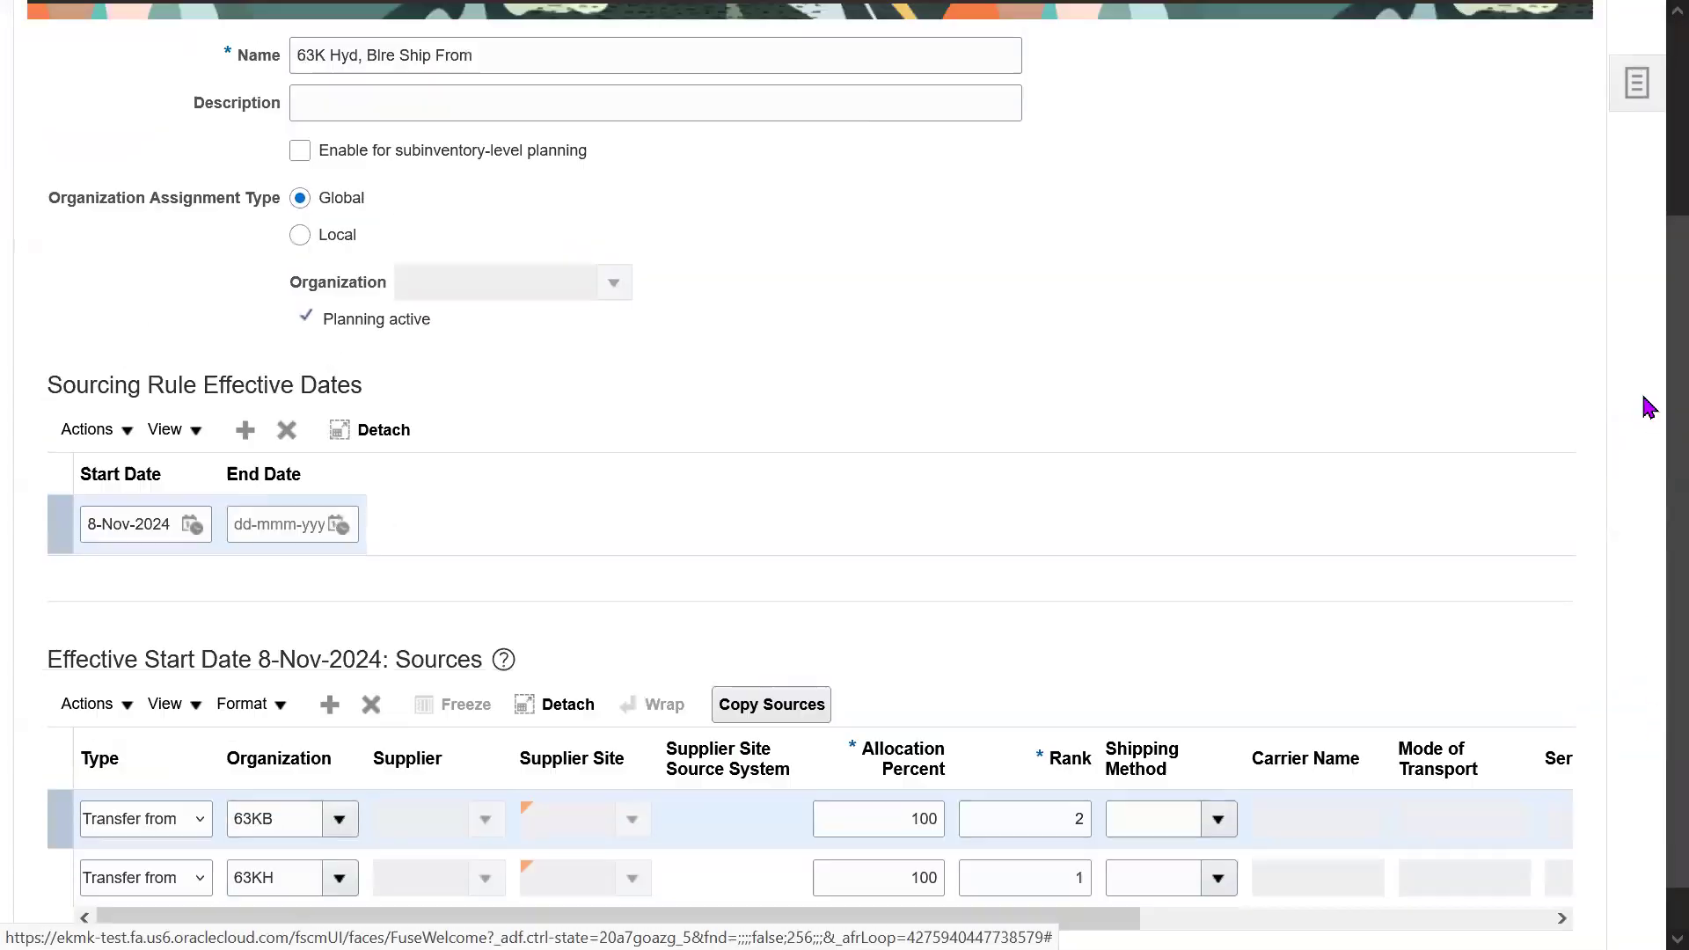
{"action": "left_click", "coordinate": [499, 154]}
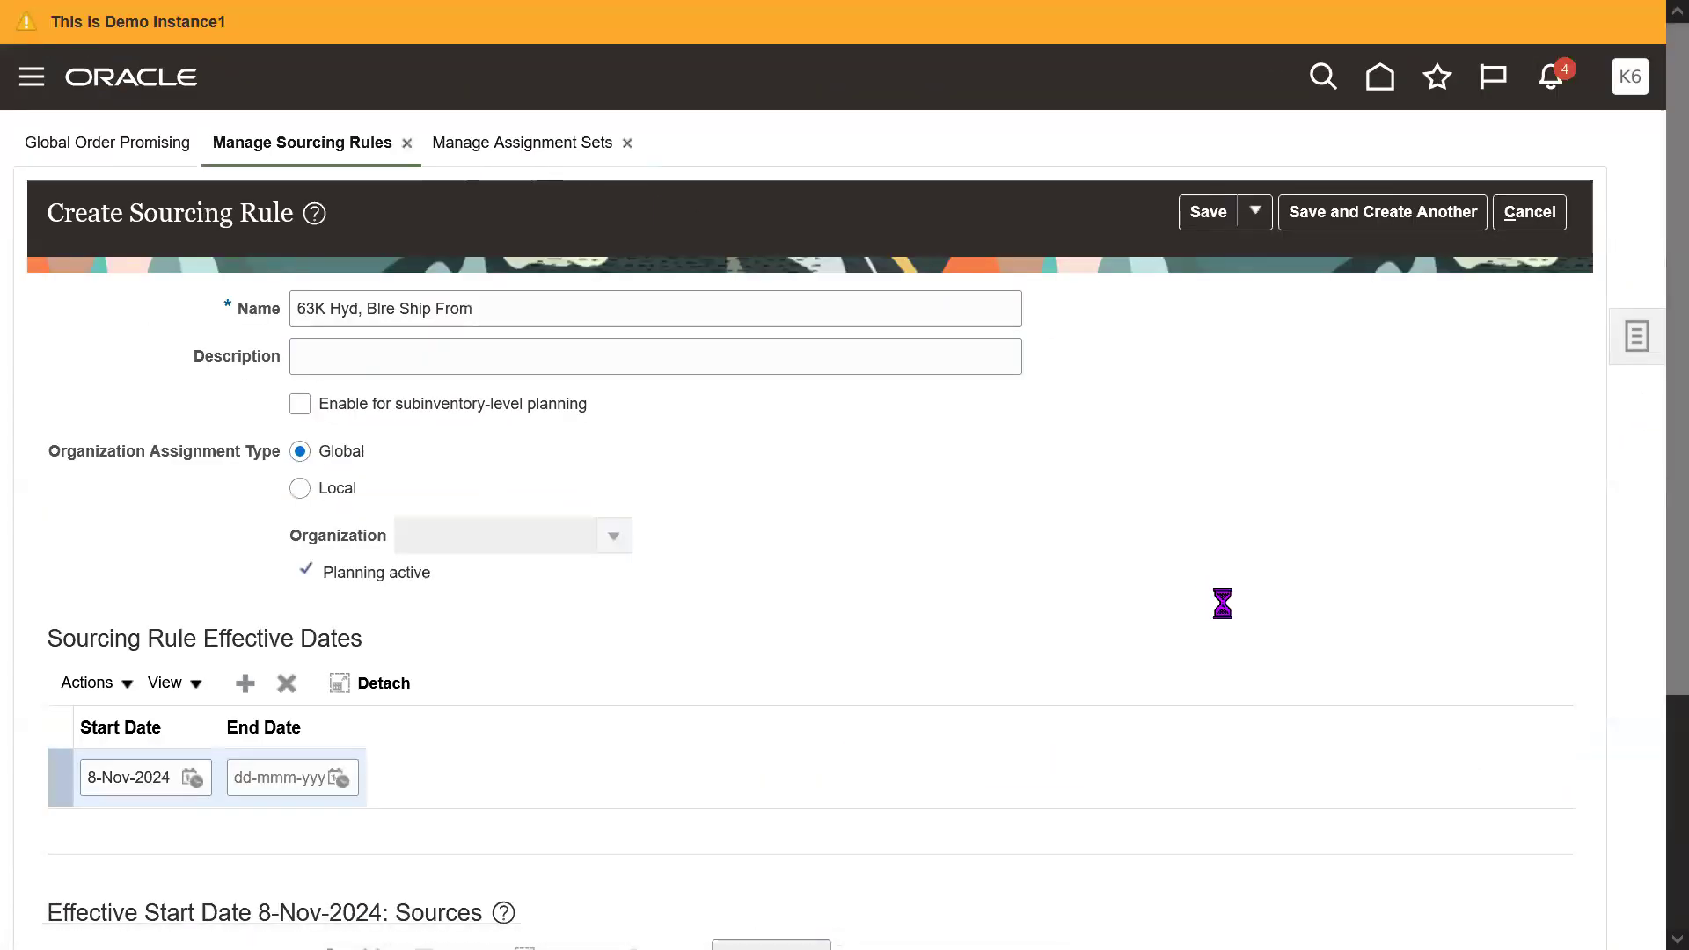
- Compare the Spare Parts category assignment with the 63KH and 63KB transfer sources in its assigned sourcing rule
{"action": "scroll", "coordinate": [1233, 698], "scroll_direction": "down", "scroll_amount": 1}
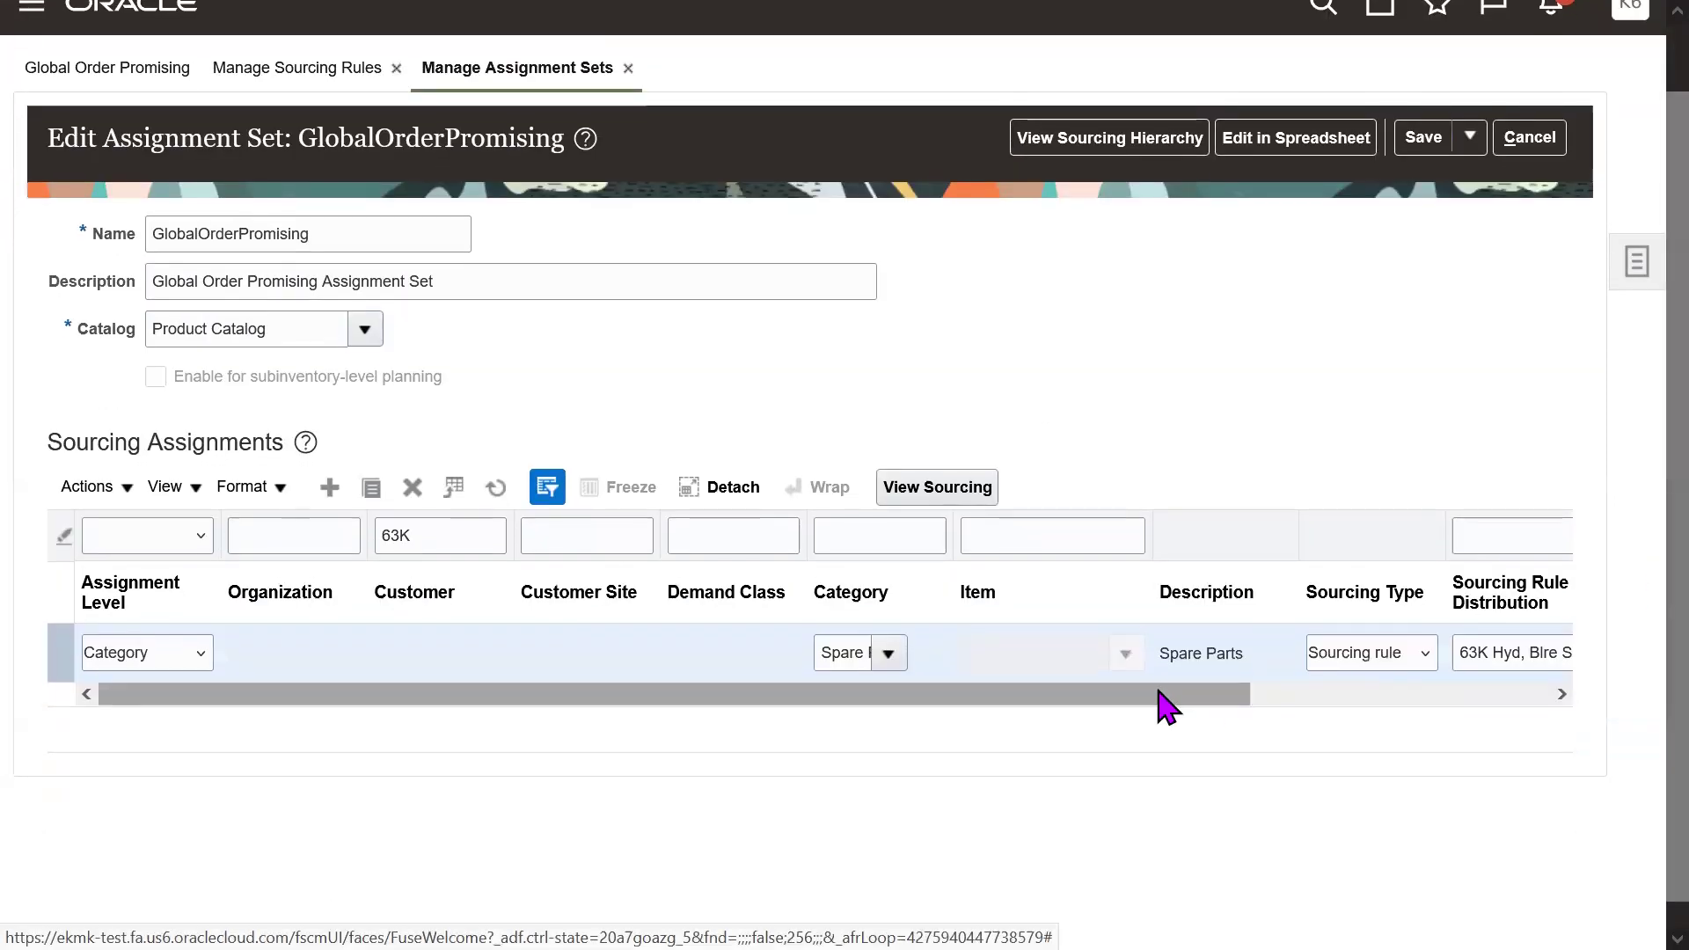
{"action": "scroll", "coordinate": [1414, 347], "scroll_direction": "up", "scroll_amount": 1}
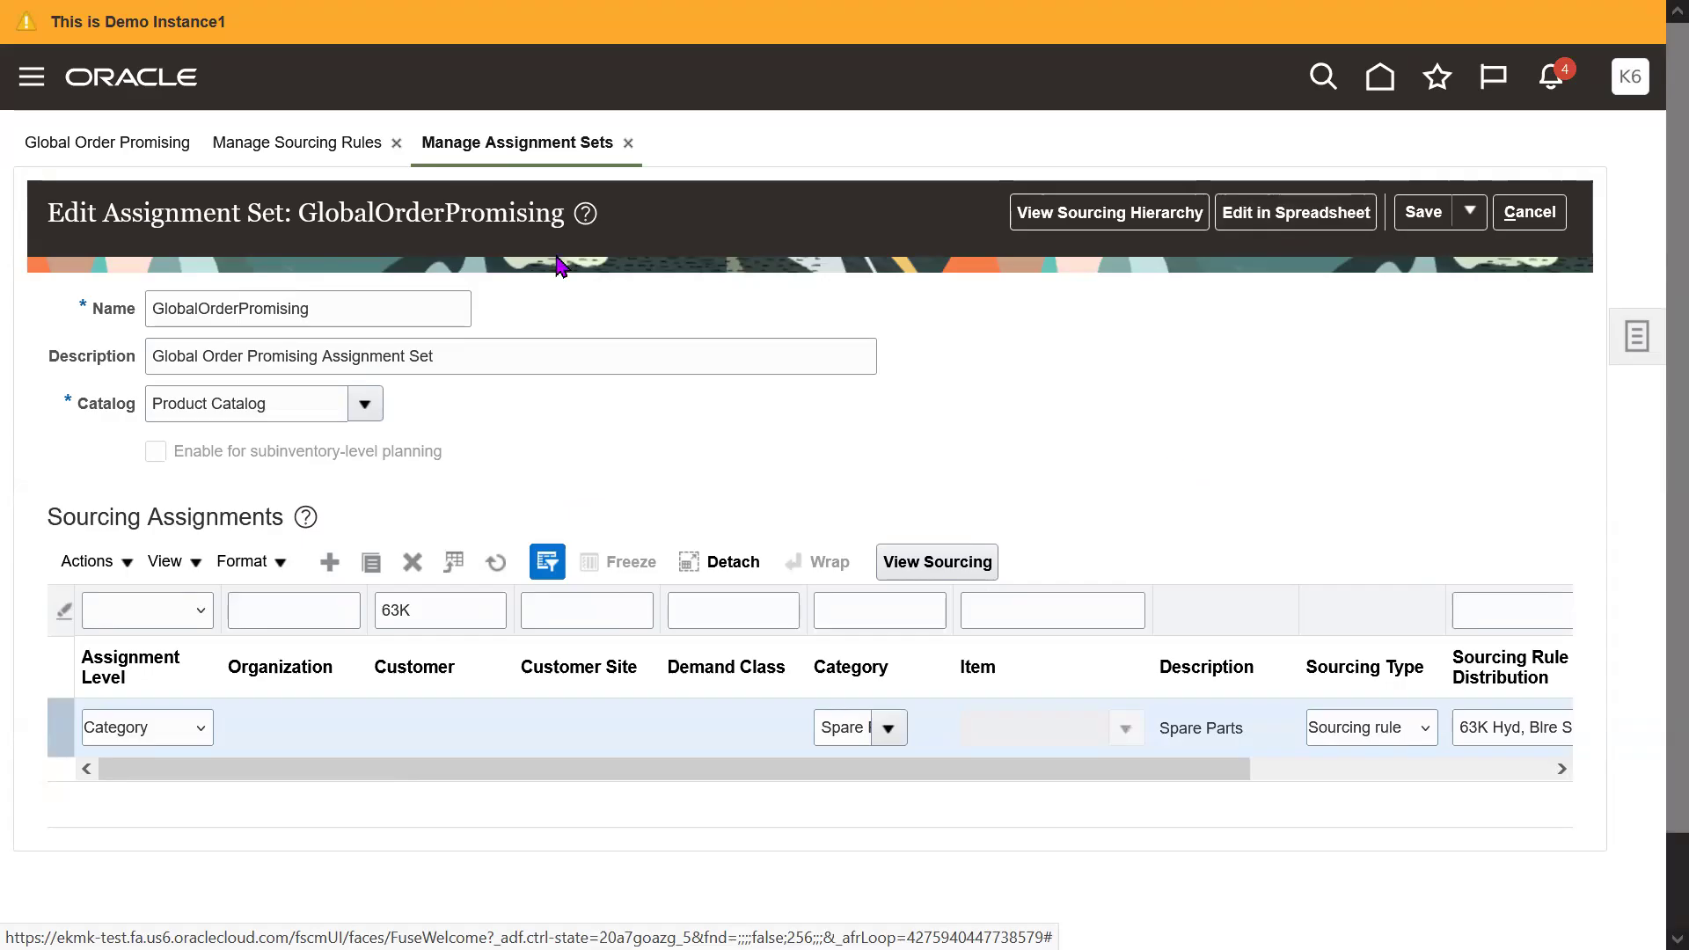
{"action": "left_click", "coordinate": [302, 145]}
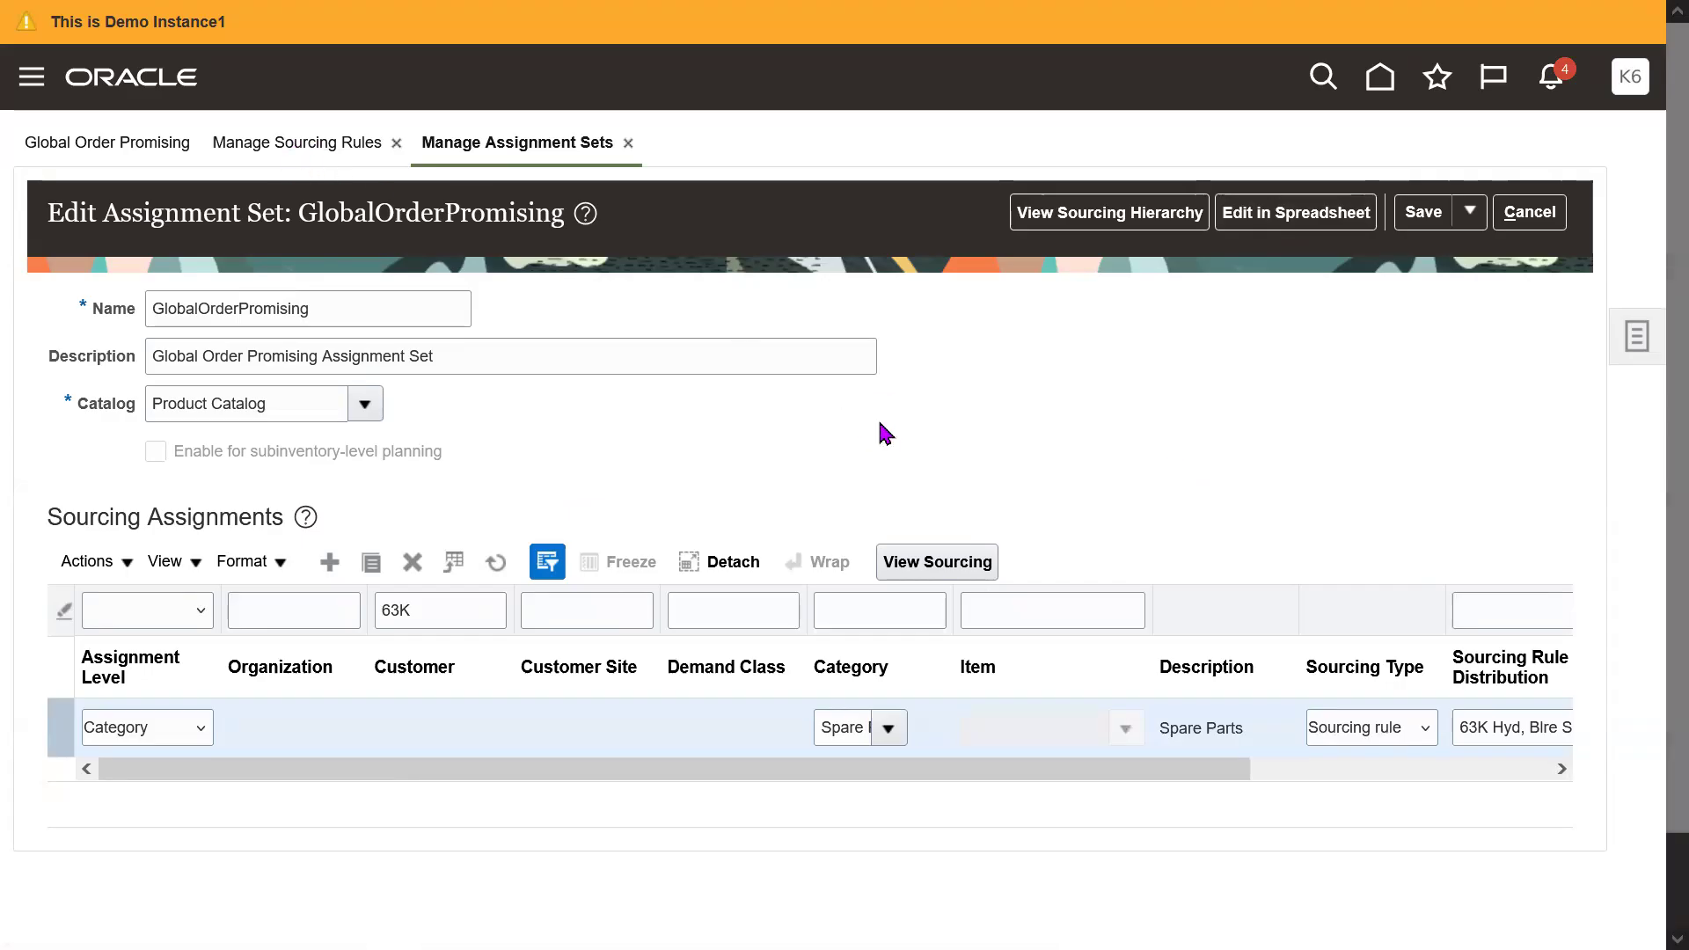
{"action": "scroll", "coordinate": [1651, 637], "scroll_direction": "down", "scroll_amount": 1}
{"action": "scroll", "coordinate": [1651, 637], "scroll_direction": "down", "scroll_amount": 2}
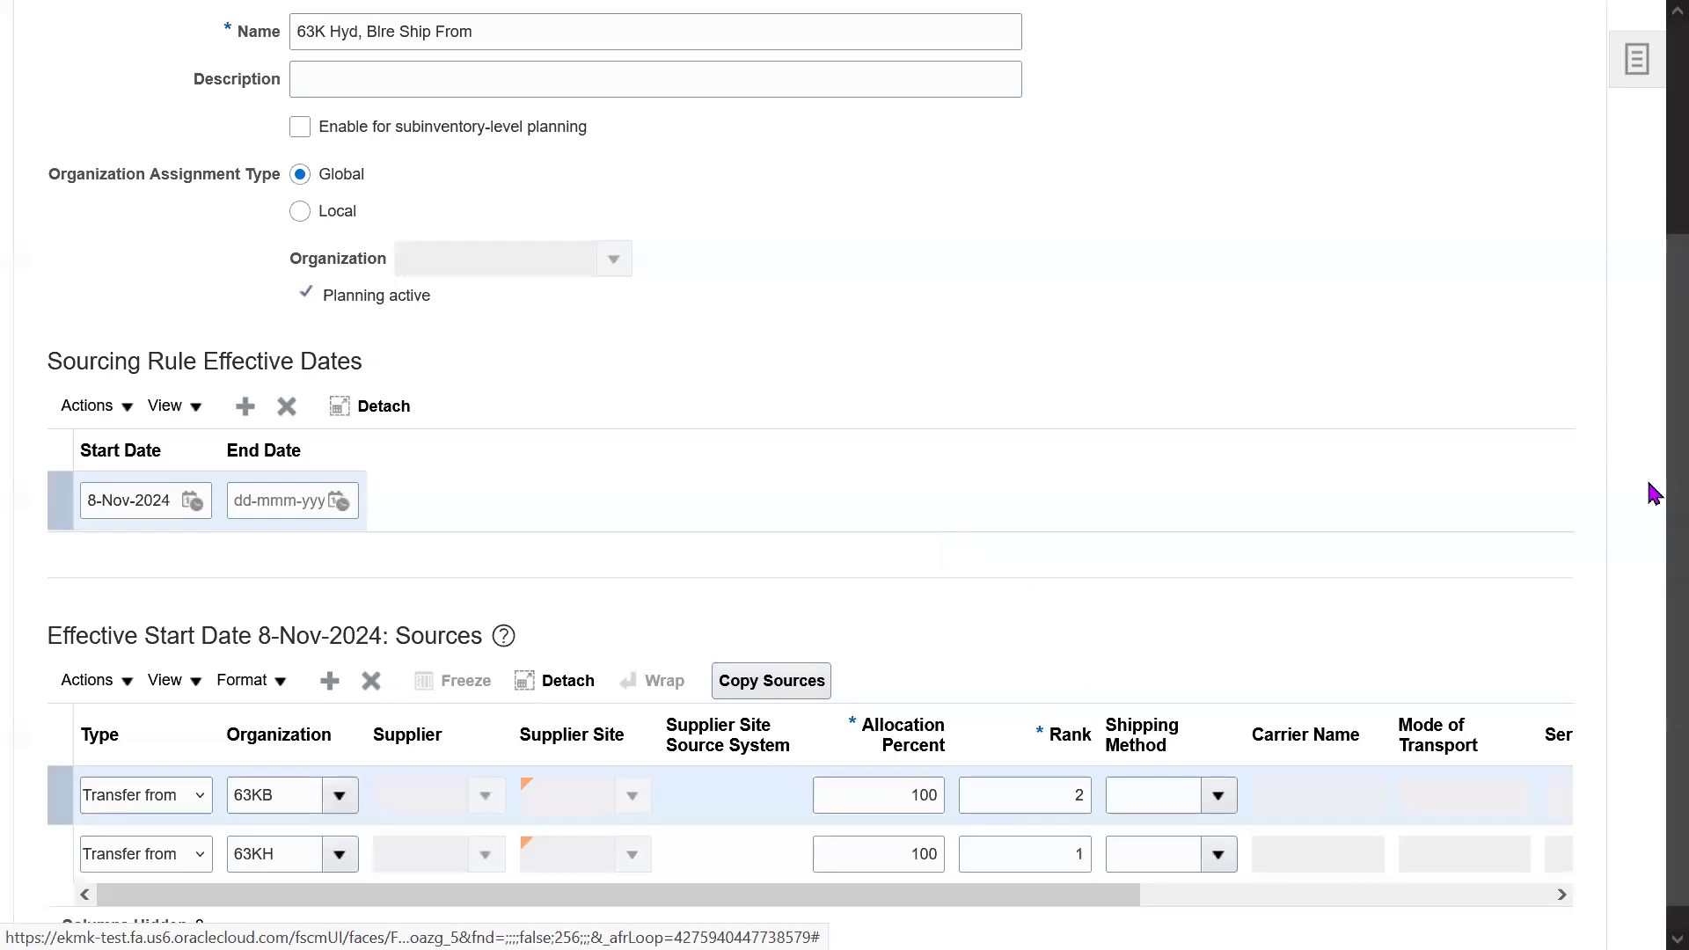
{"action": "scroll", "coordinate": [1651, 493], "scroll_direction": "up", "scroll_amount": 2}
{"action": "scroll", "coordinate": [1648, 511], "scroll_direction": "down", "scroll_amount": 1}
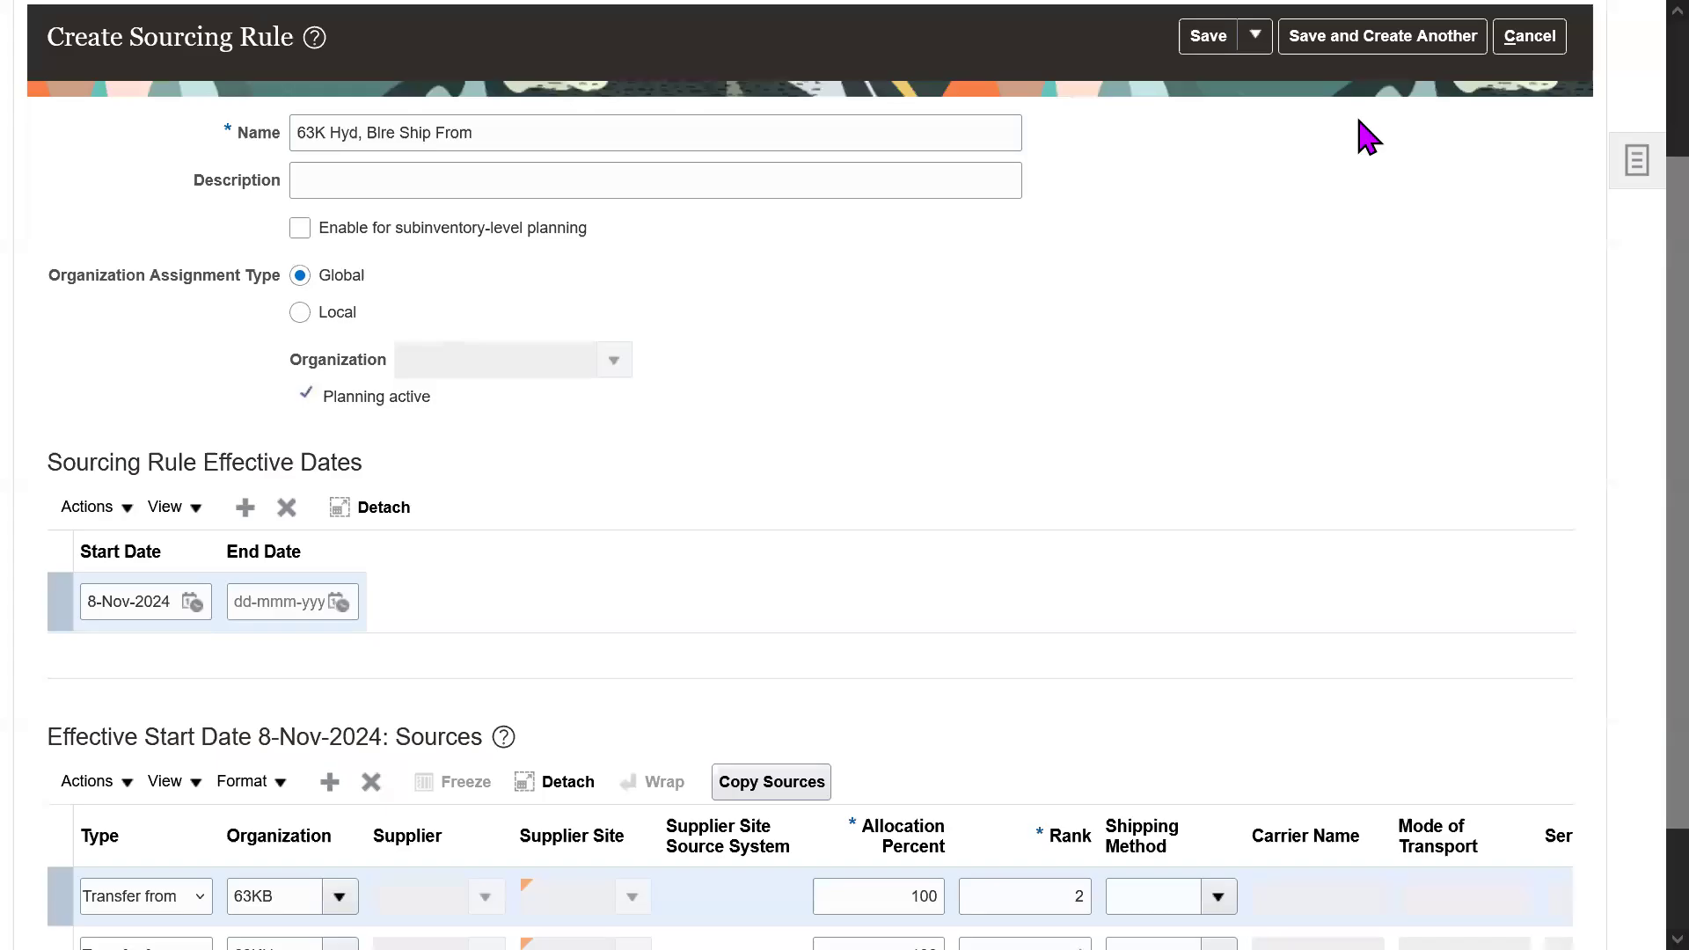
- Save the current sourcing rule and start another, with 63K Buy SR as both its name and description
{"action": "left_click", "coordinate": [1369, 44]}
{"action": "left_click", "coordinate": [401, 151]}
{"action": "type", "text": "63K Buy"}
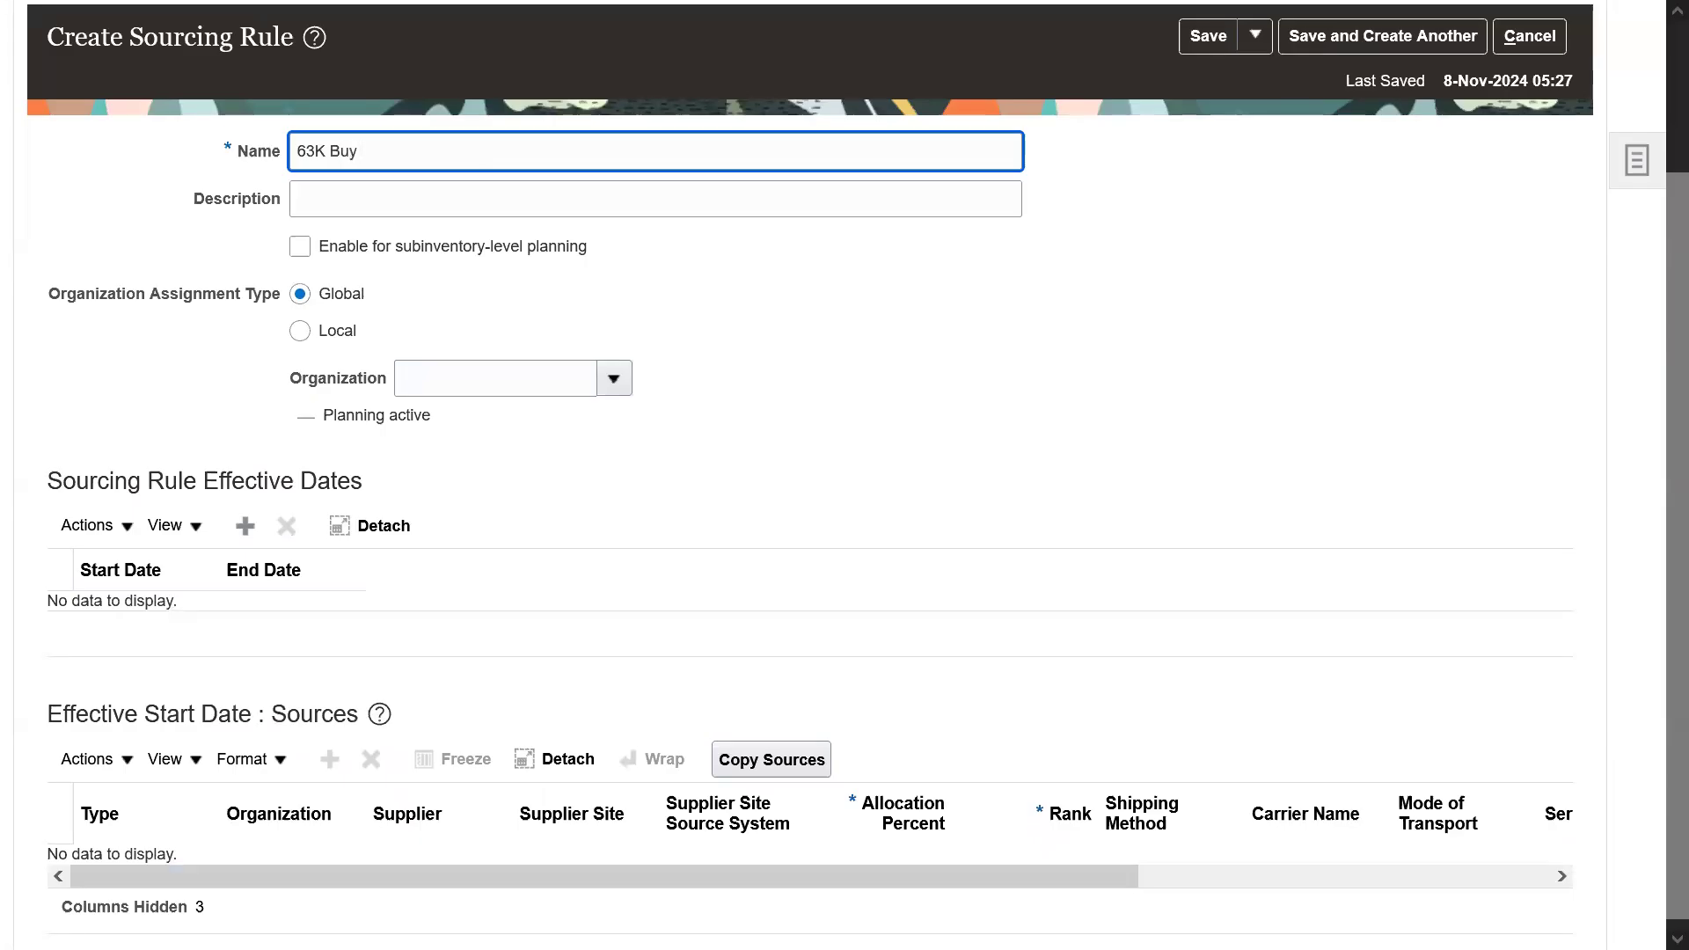
{"action": "type", "text": " SR"}
{"action": "key", "text": "ctrl+a"}
{"action": "key", "text": "ctrl+c"}
{"action": "left_click", "coordinate": [403, 196]}
{"action": "key", "text": "ctrl+v"}
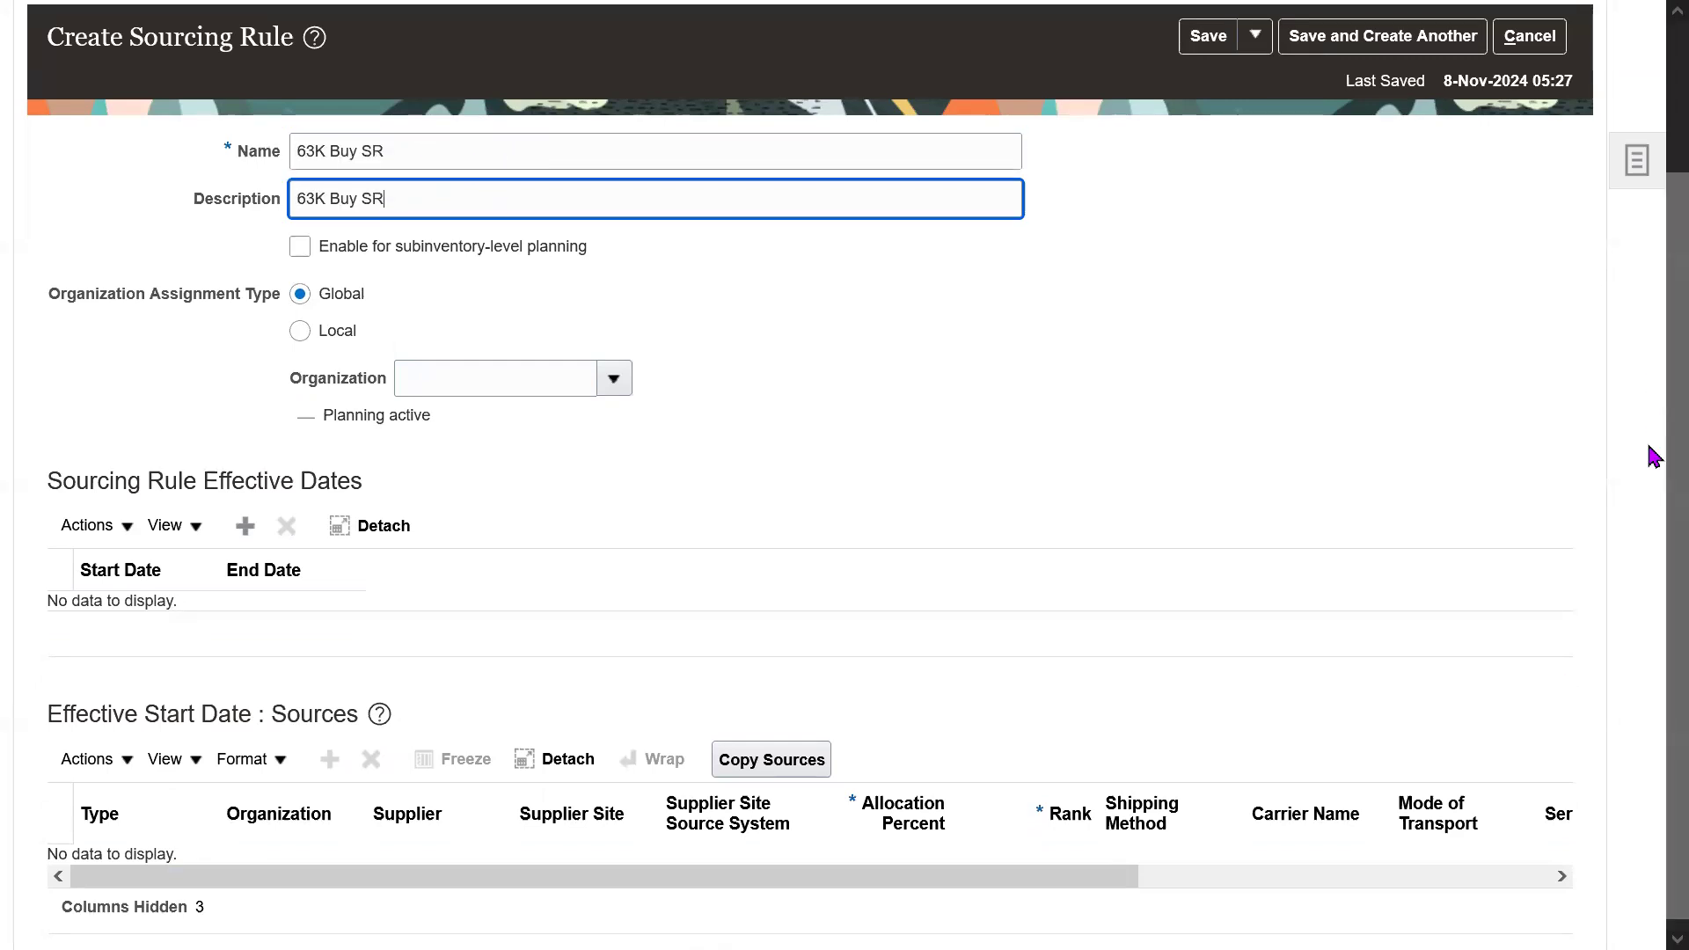
- Add an effective date row starting 8-Nov-2024 and give it a source row of type Buy from
{"action": "scroll", "coordinate": [1653, 456], "scroll_direction": "down", "scroll_amount": 1}
{"action": "left_click", "coordinate": [246, 520]}
{"action": "left_click", "coordinate": [327, 792]}
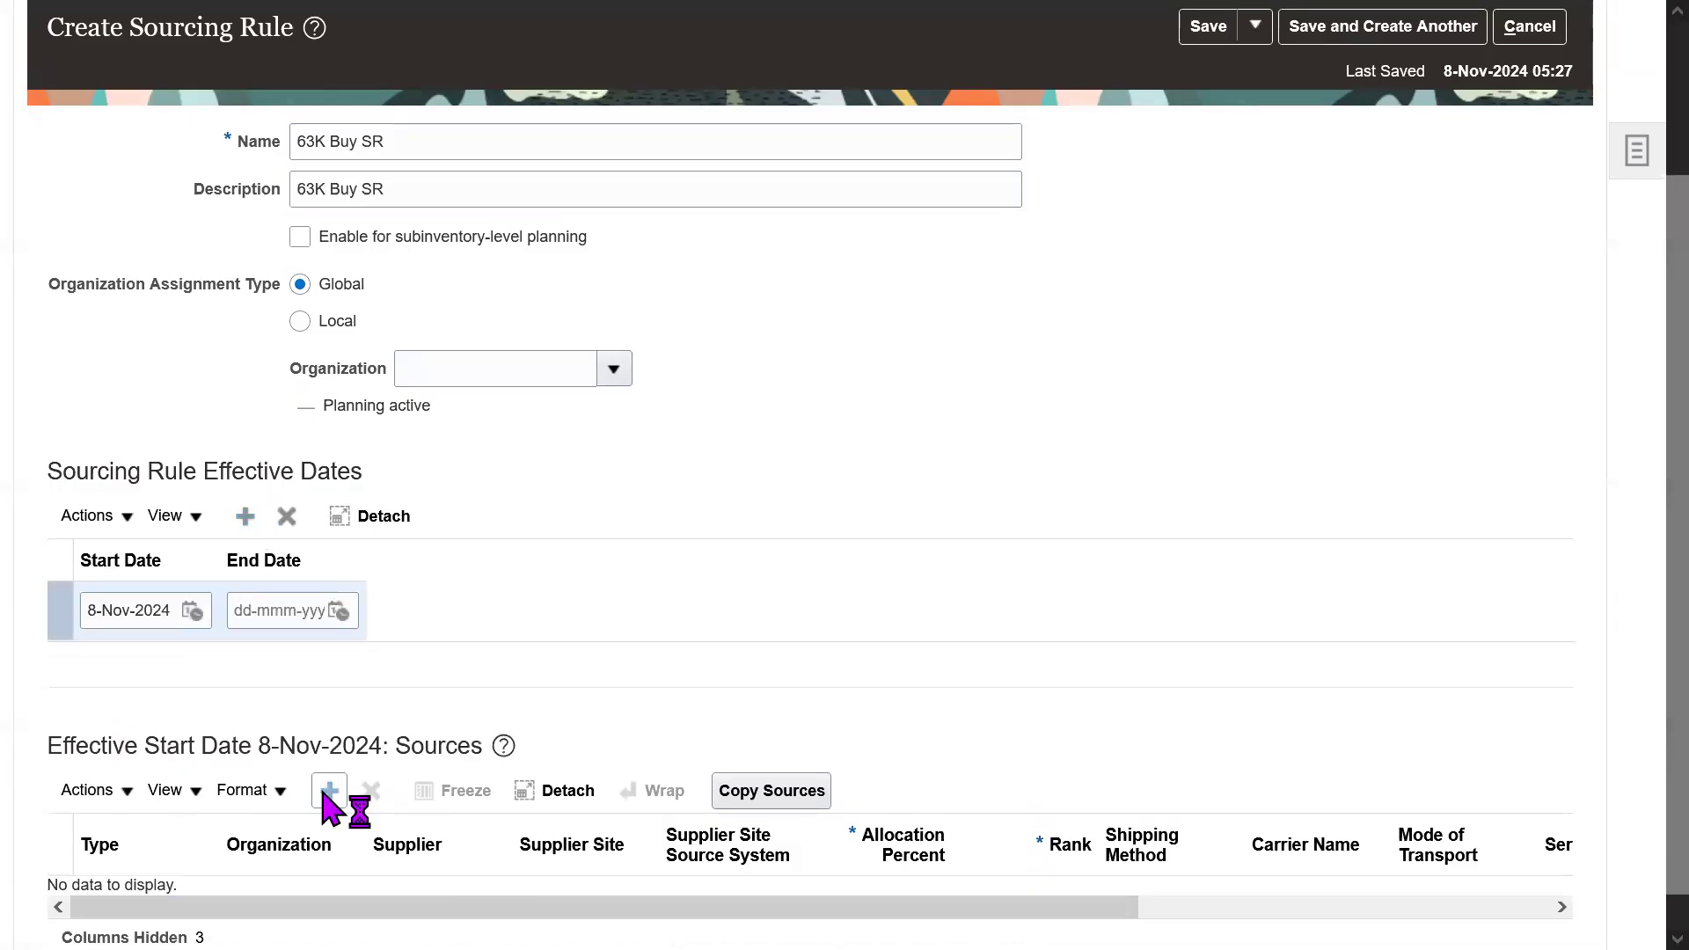
{"action": "left_click", "coordinate": [146, 905]}
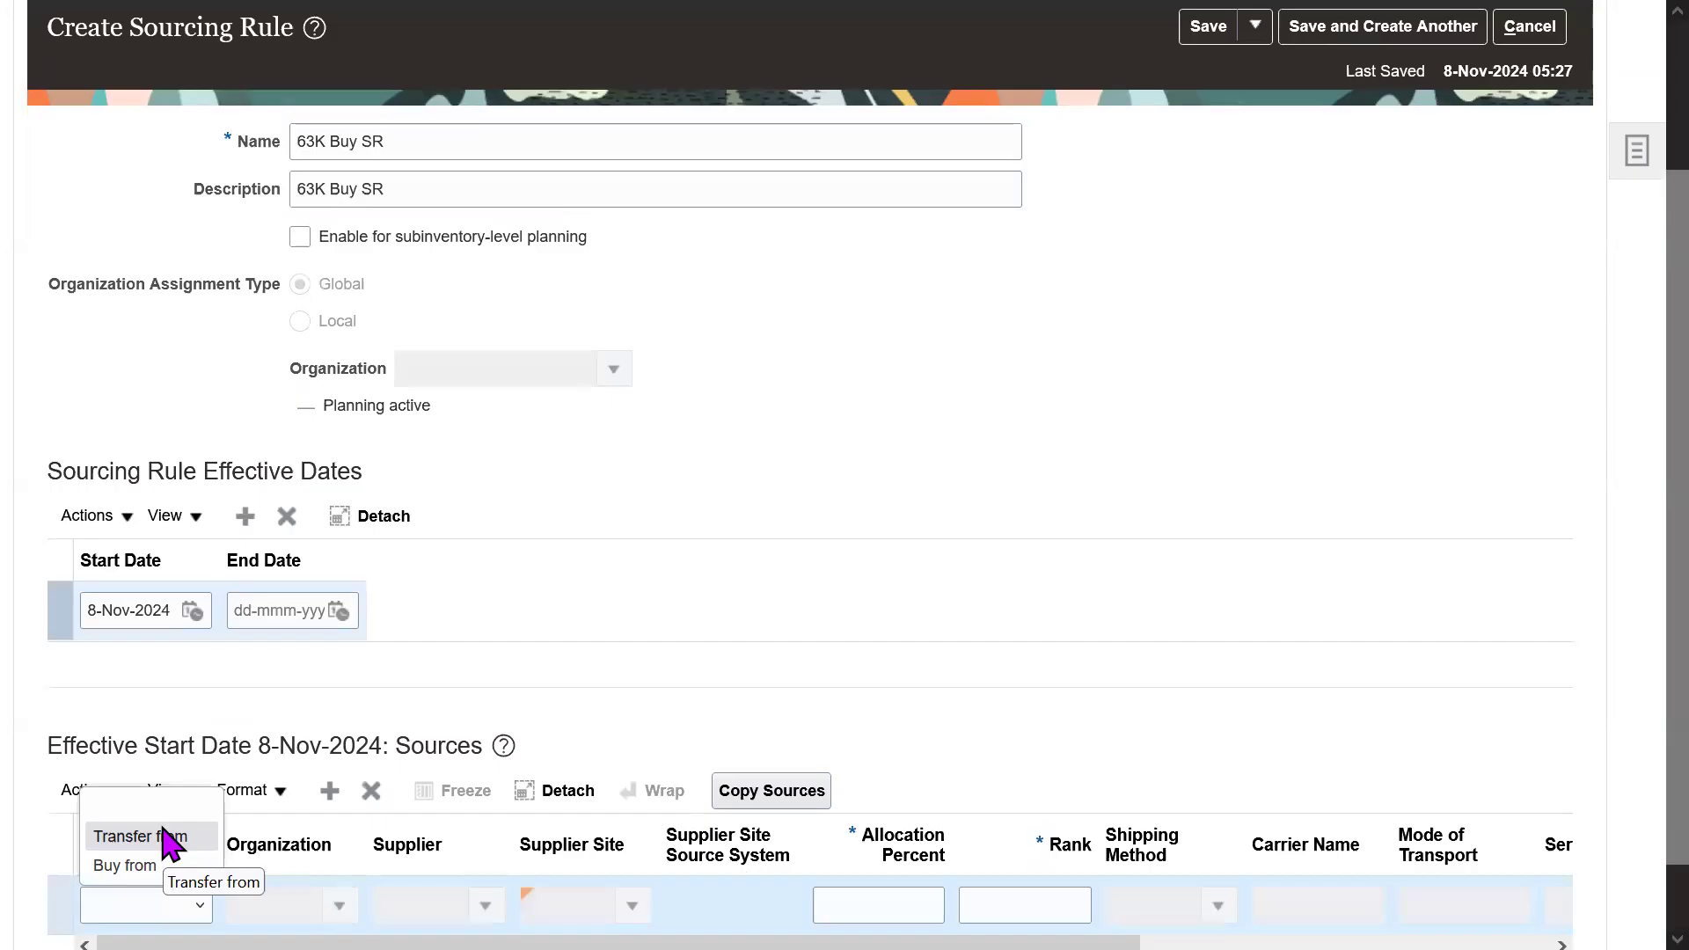
{"action": "left_click", "coordinate": [156, 862]}
{"action": "scroll", "coordinate": [1652, 596], "scroll_direction": "down", "scroll_amount": 1}
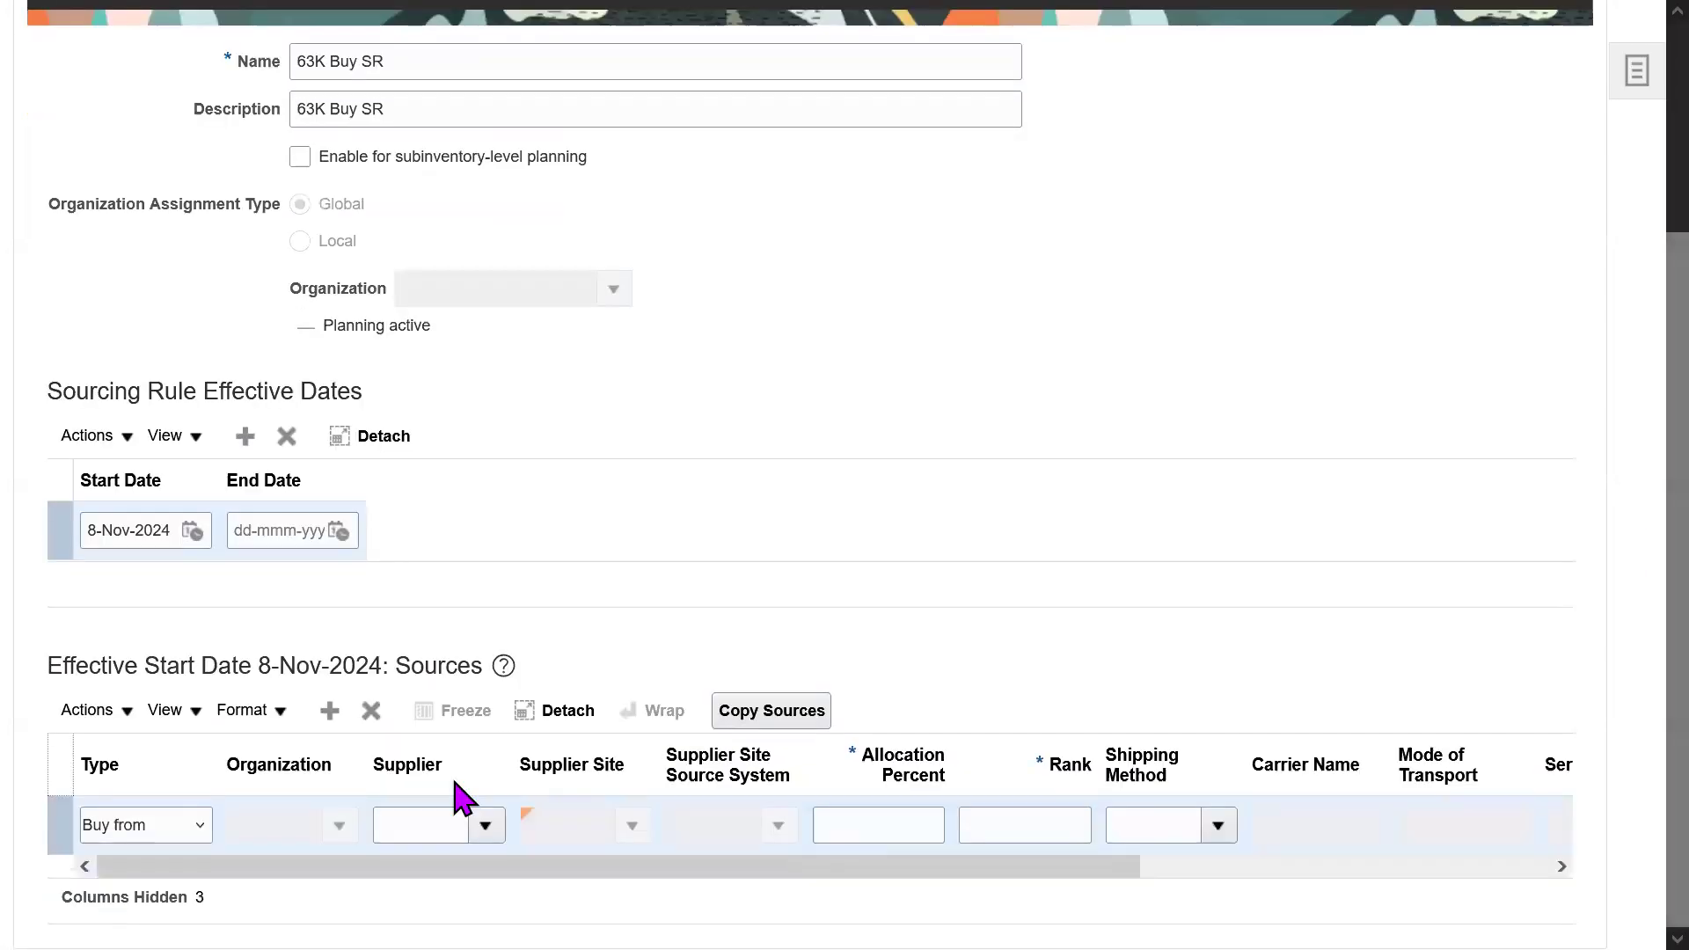
{"action": "left_click", "coordinate": [485, 825]}
{"action": "left_click", "coordinate": [406, 783]}
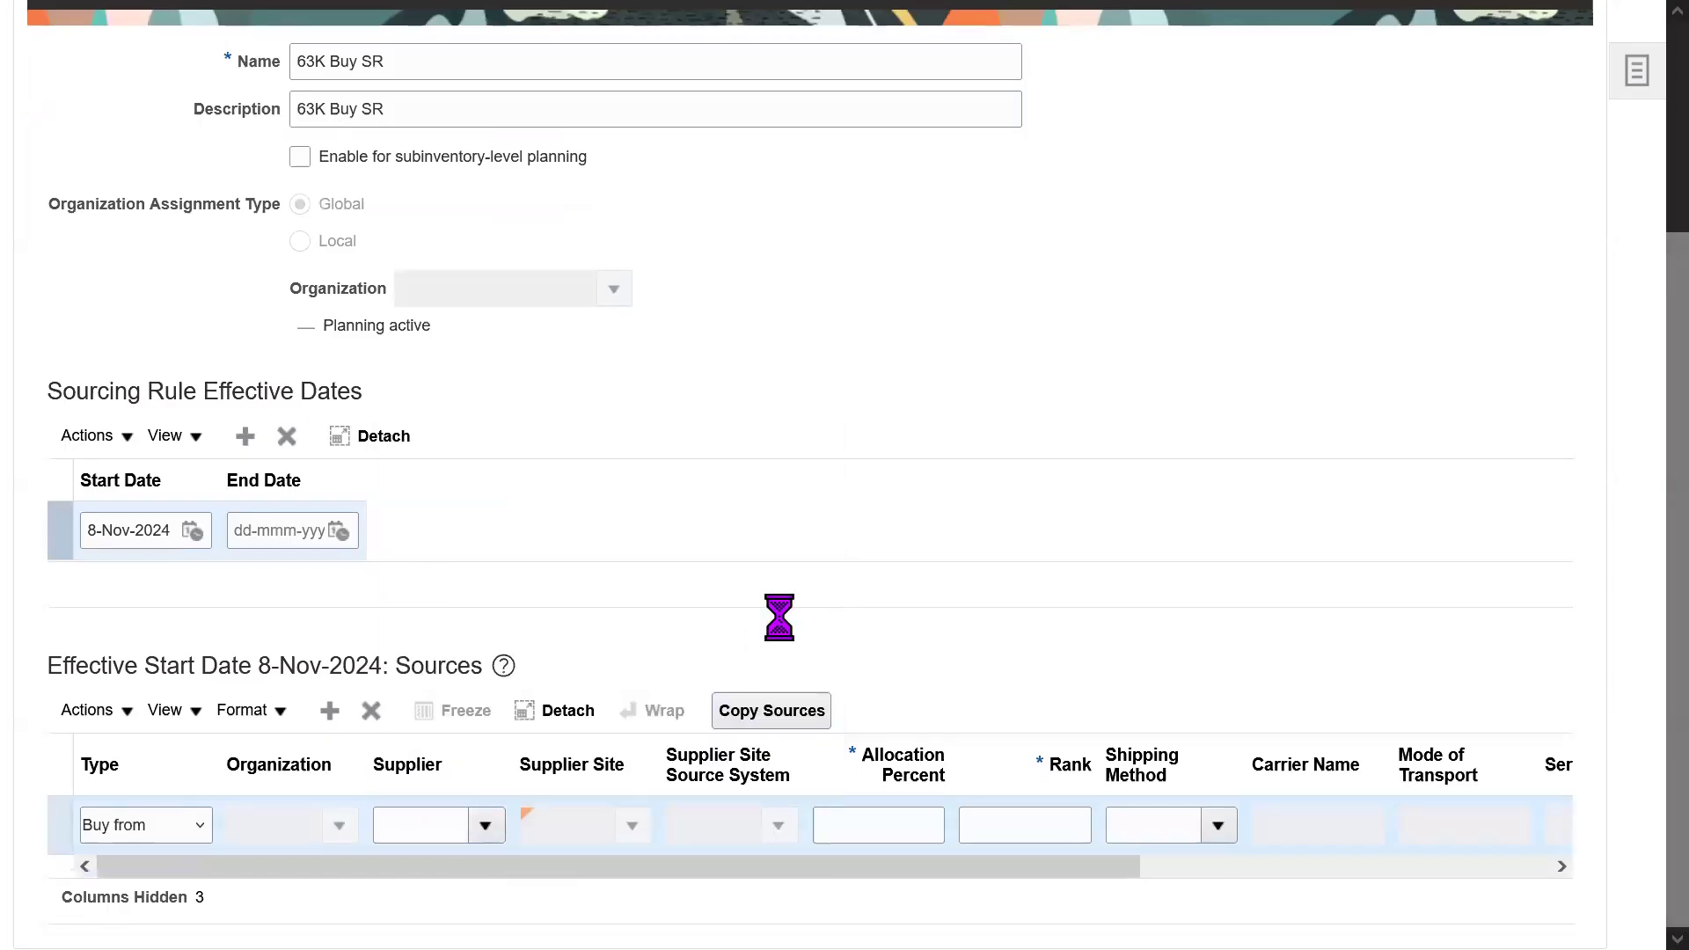
{"action": "left_click", "coordinate": [788, 446]}
{"action": "type", "text": "6"}
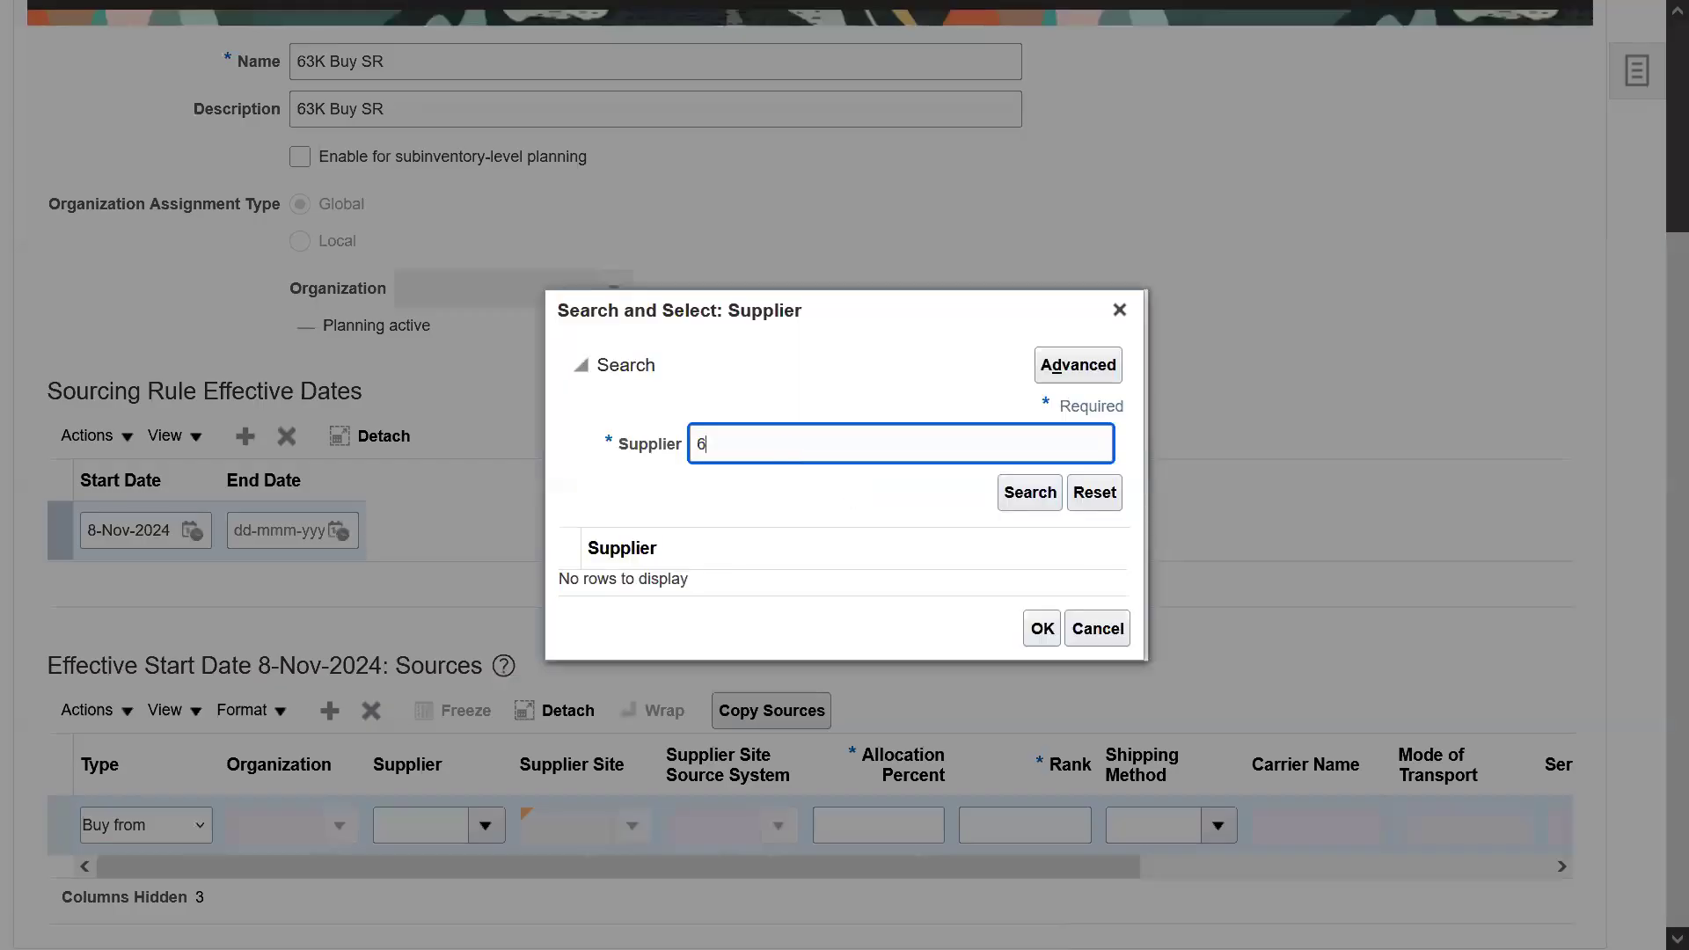
{"action": "type", "text": "3K"}
{"action": "key", "text": "BackSpace"}
{"action": "key", "text": "BackSpace"}
{"action": "key", "text": "BackSpace"}
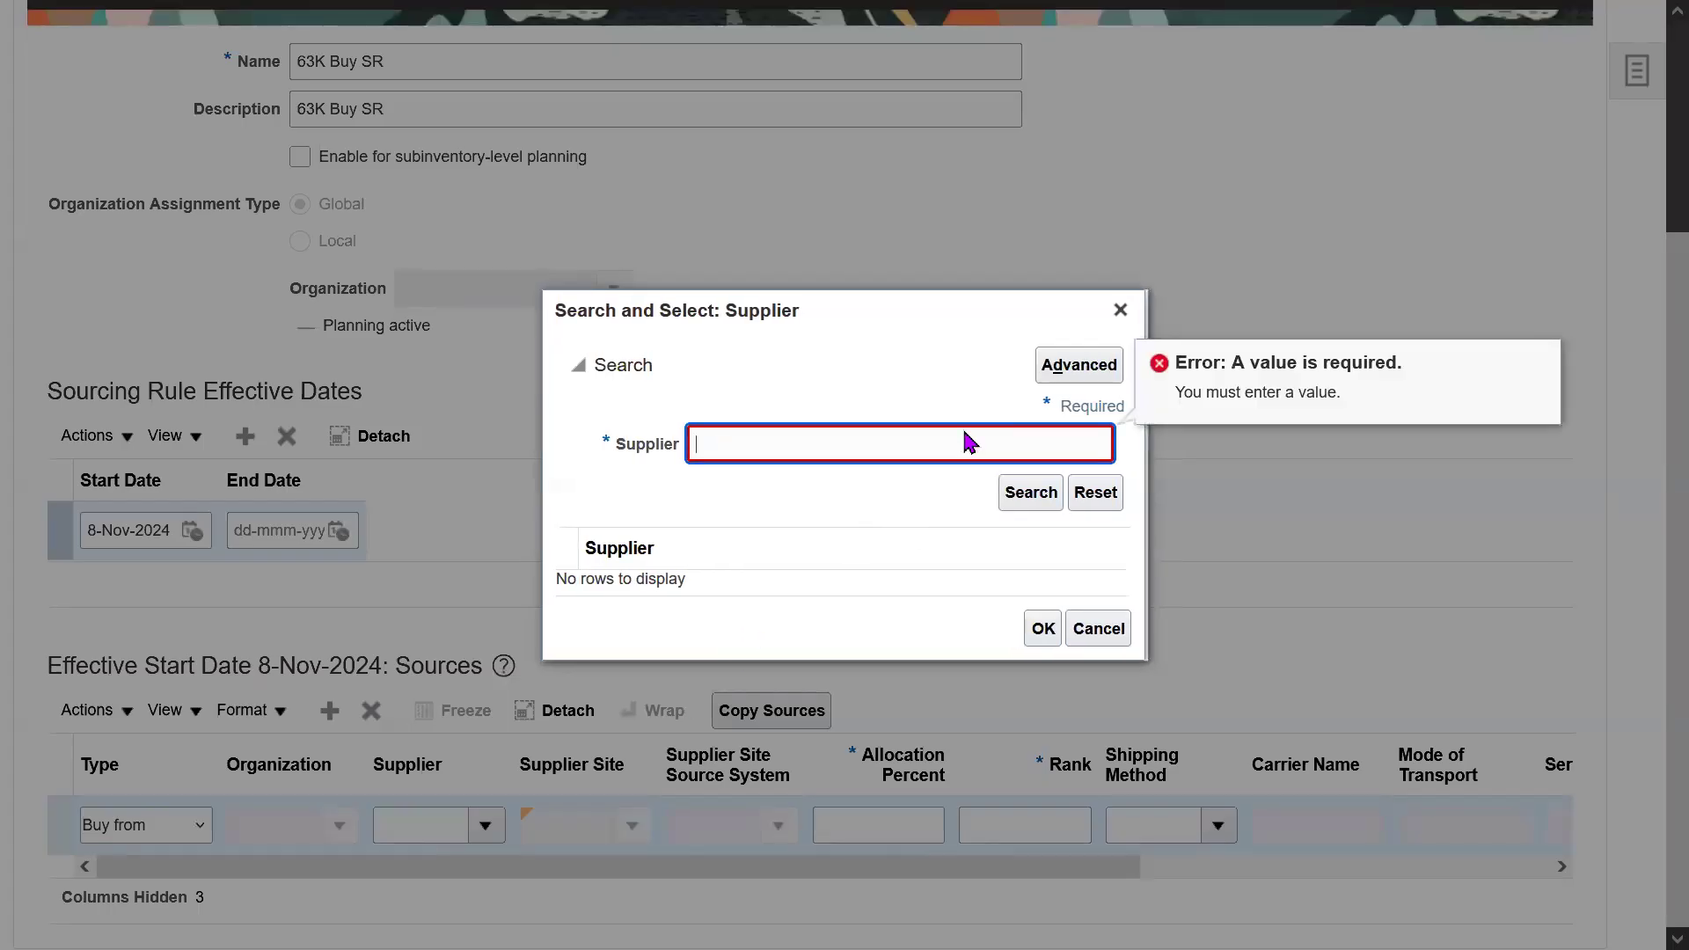
{"action": "left_click", "coordinate": [1119, 310]}
- Set the source's supplier to Reliance supplier1 with its Reliance site, allocation 100 percent and rank 1
{"action": "left_click", "coordinate": [486, 825]}
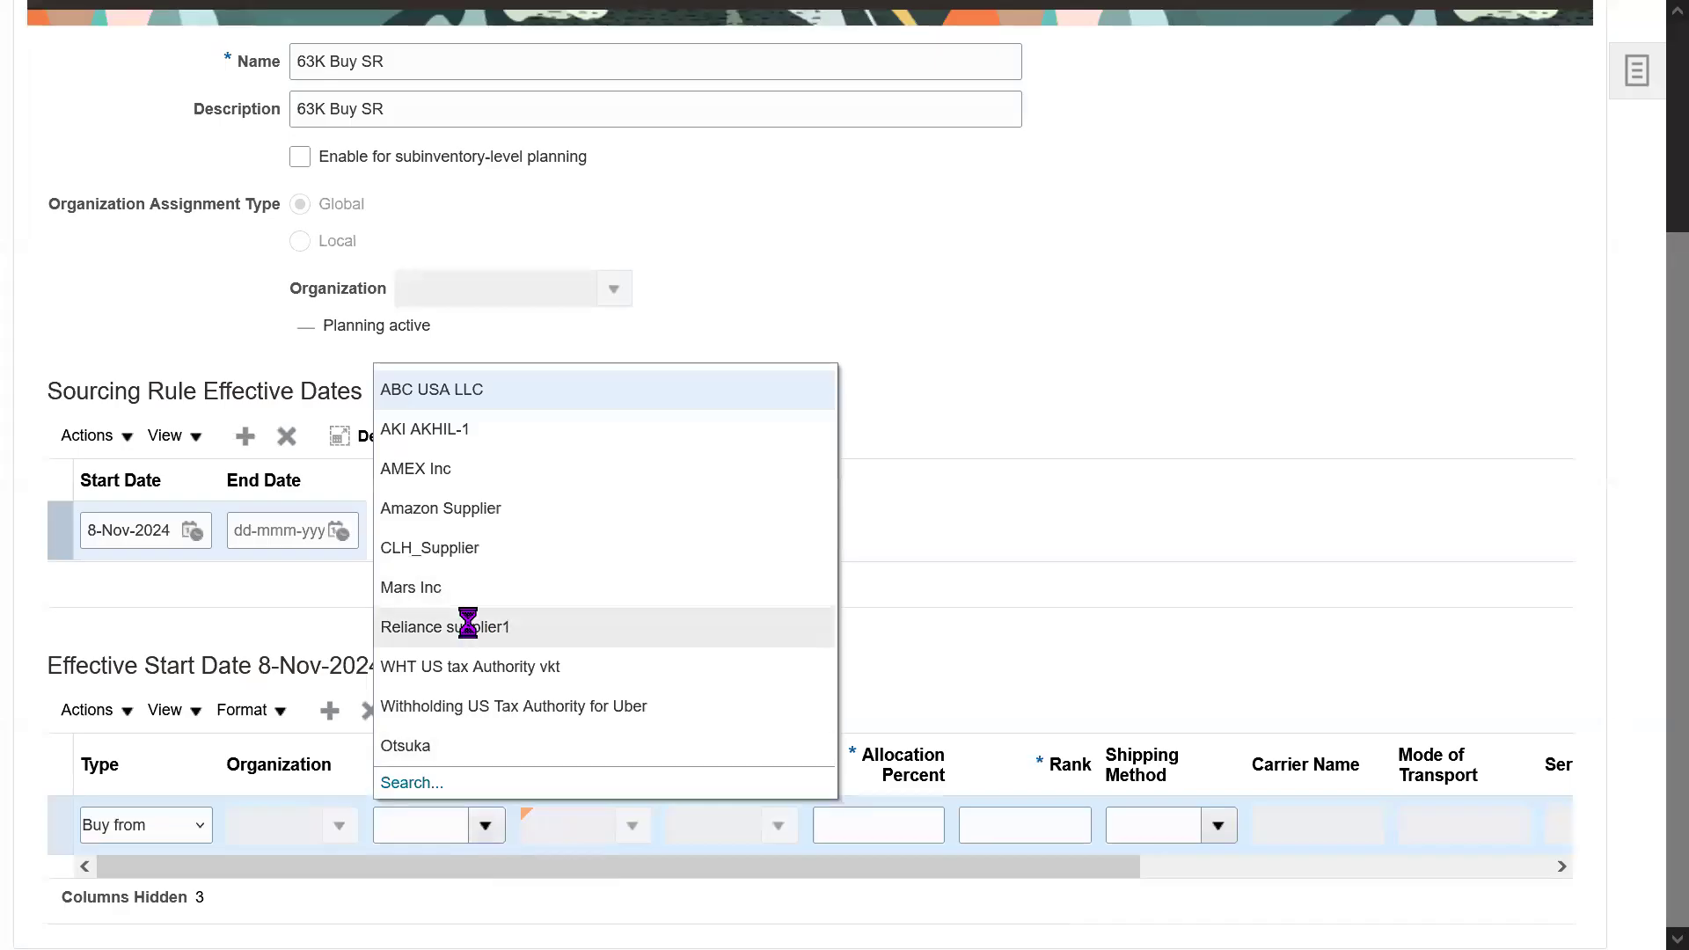
{"action": "left_click", "coordinate": [467, 625]}
{"action": "left_click", "coordinate": [916, 820]}
{"action": "left_click", "coordinate": [627, 828]}
{"action": "left_click", "coordinate": [598, 720]}
{"action": "left_click", "coordinate": [883, 834]}
{"action": "type", "text": "100"}
{"action": "key", "text": "Tab"}
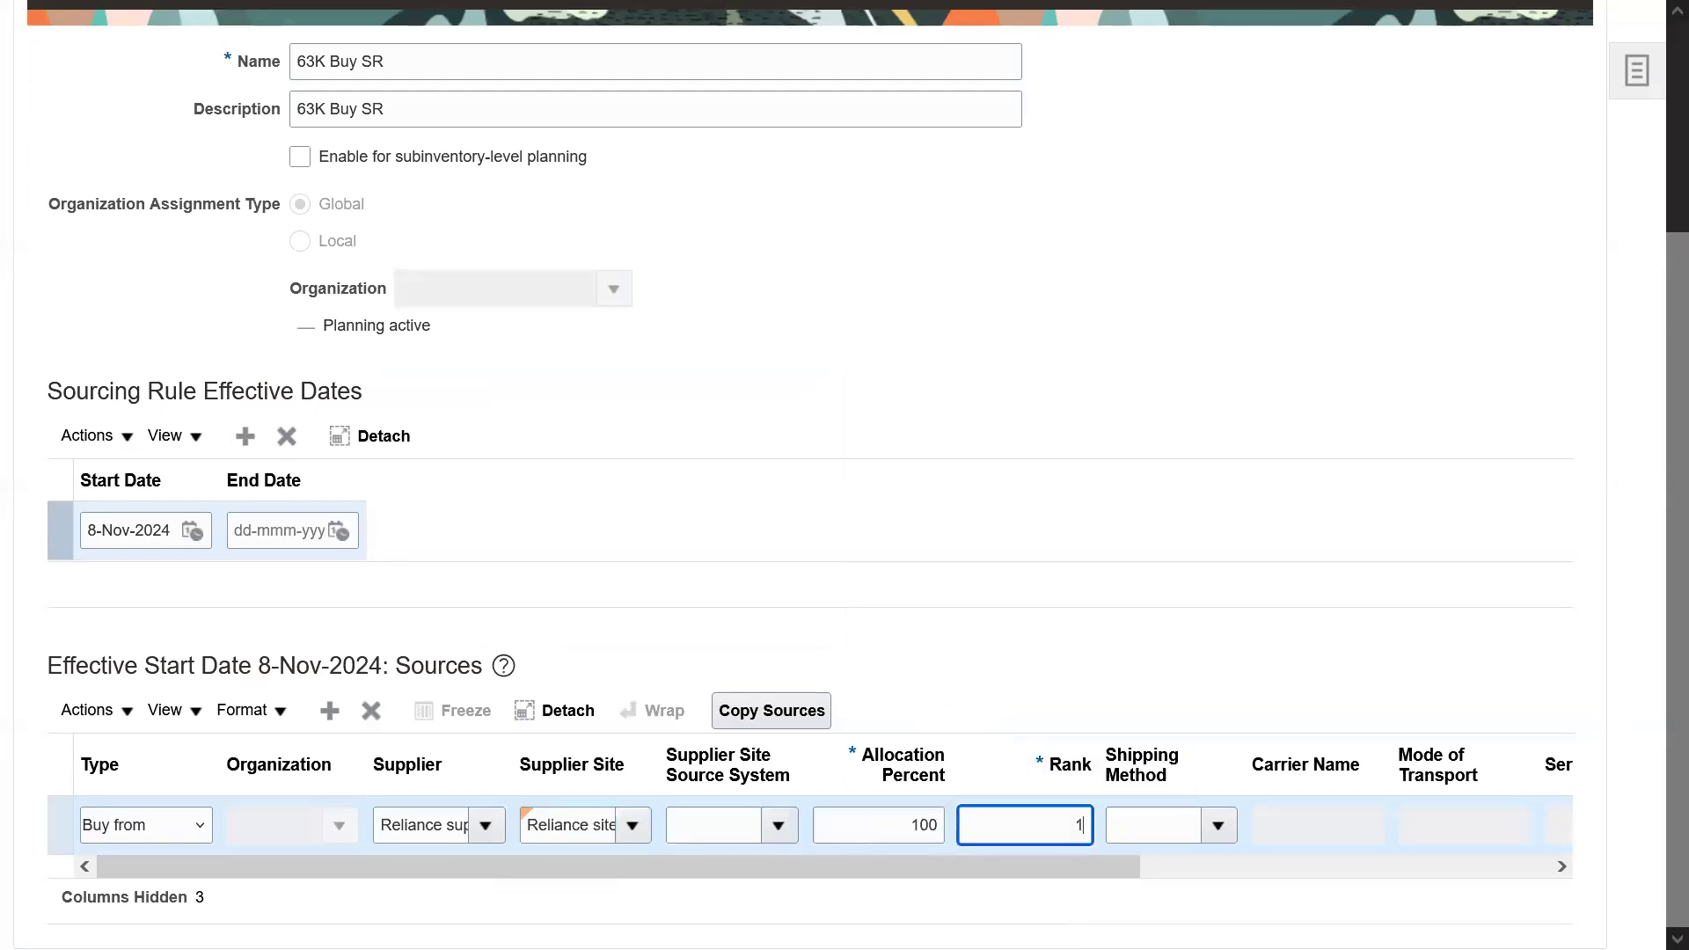
{"action": "type", "text": "1"}
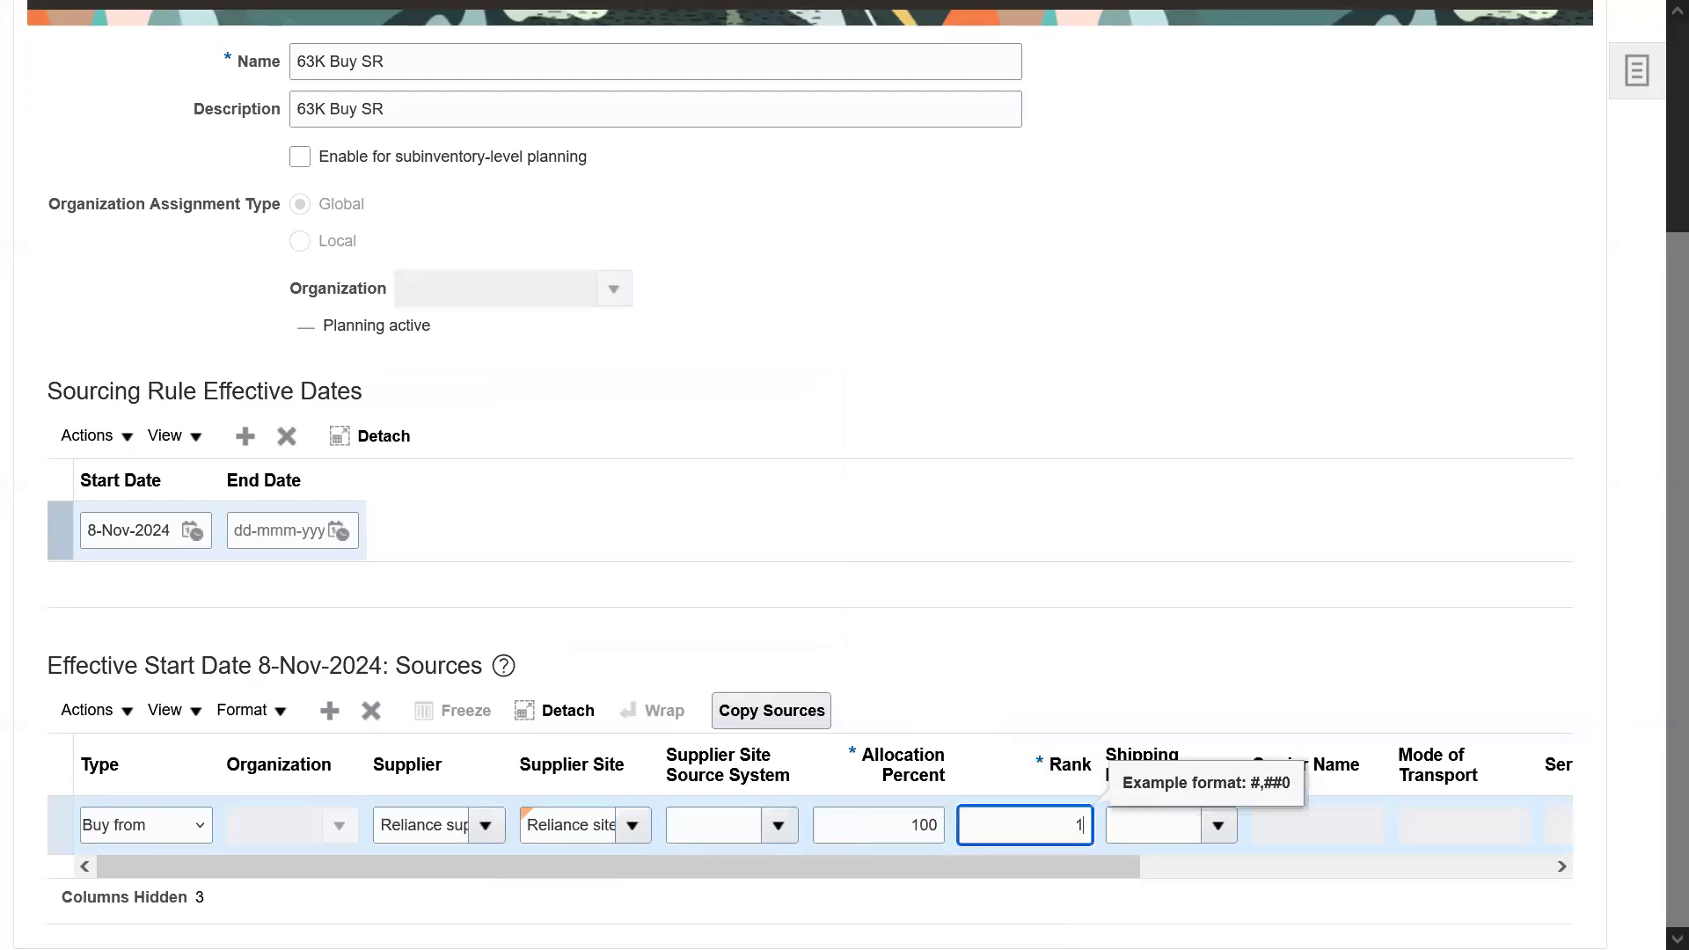
- Add a second Buy from source for Amazon Supplier at site Amazon, with allocation 20 percent and rank 1
{"action": "left_click", "coordinate": [329, 710]}
{"action": "left_click", "coordinate": [176, 834]}
{"action": "left_click", "coordinate": [125, 922]}
{"action": "left_click", "coordinate": [490, 825]}
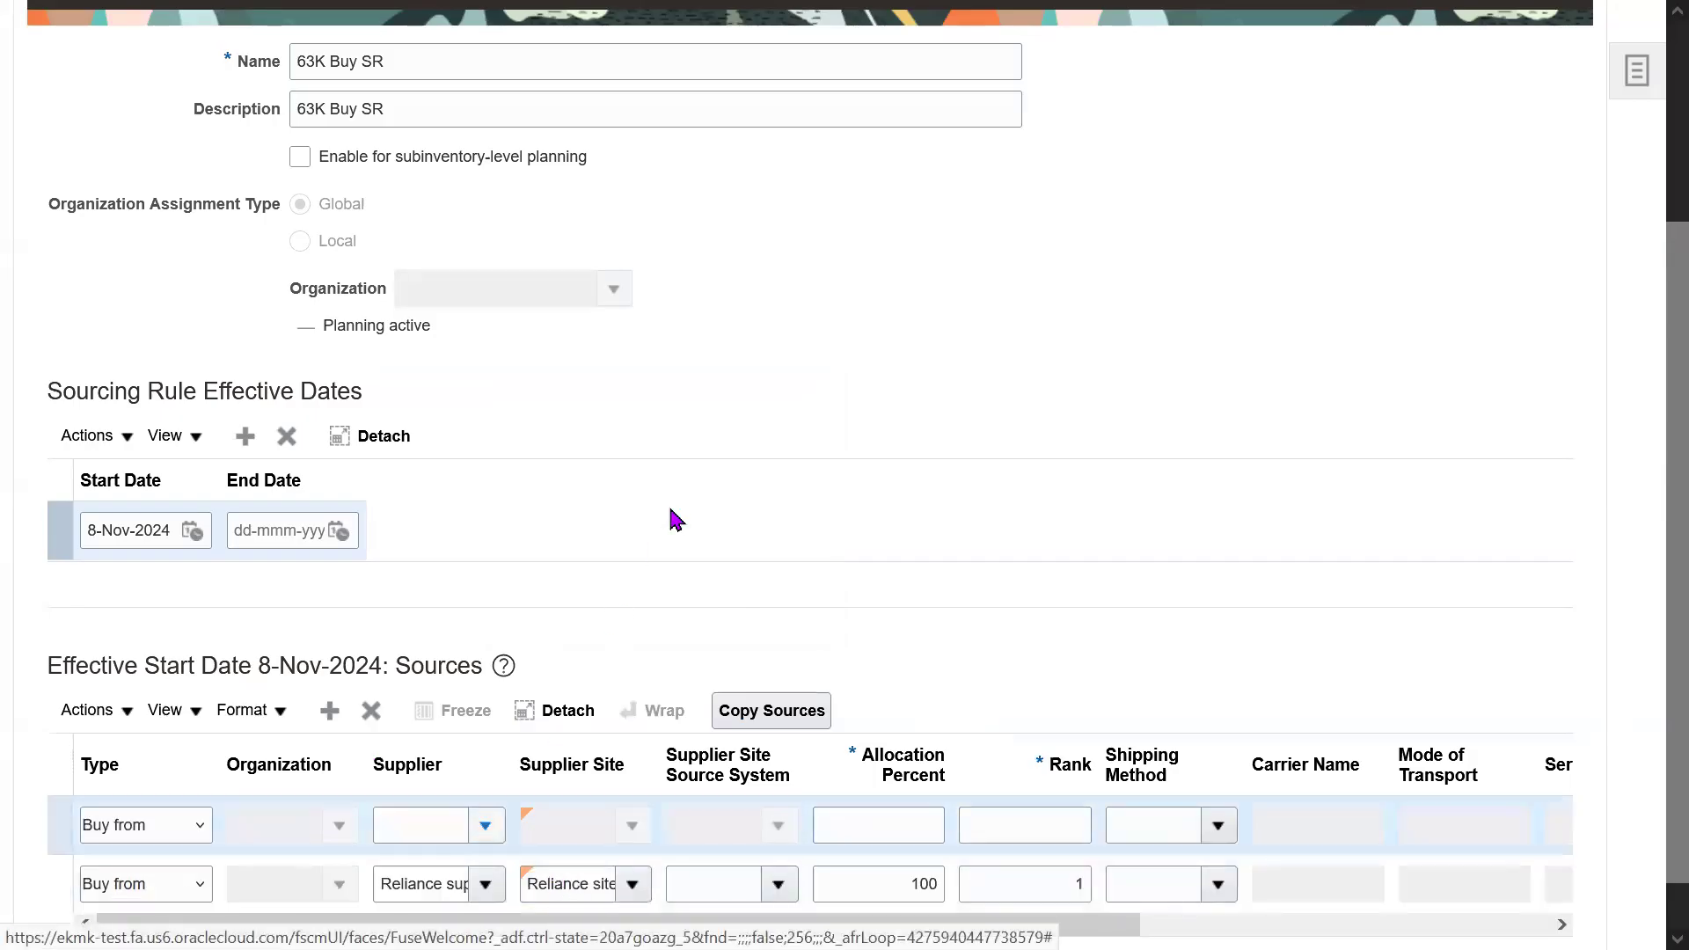
{"action": "left_click", "coordinate": [515, 586]}
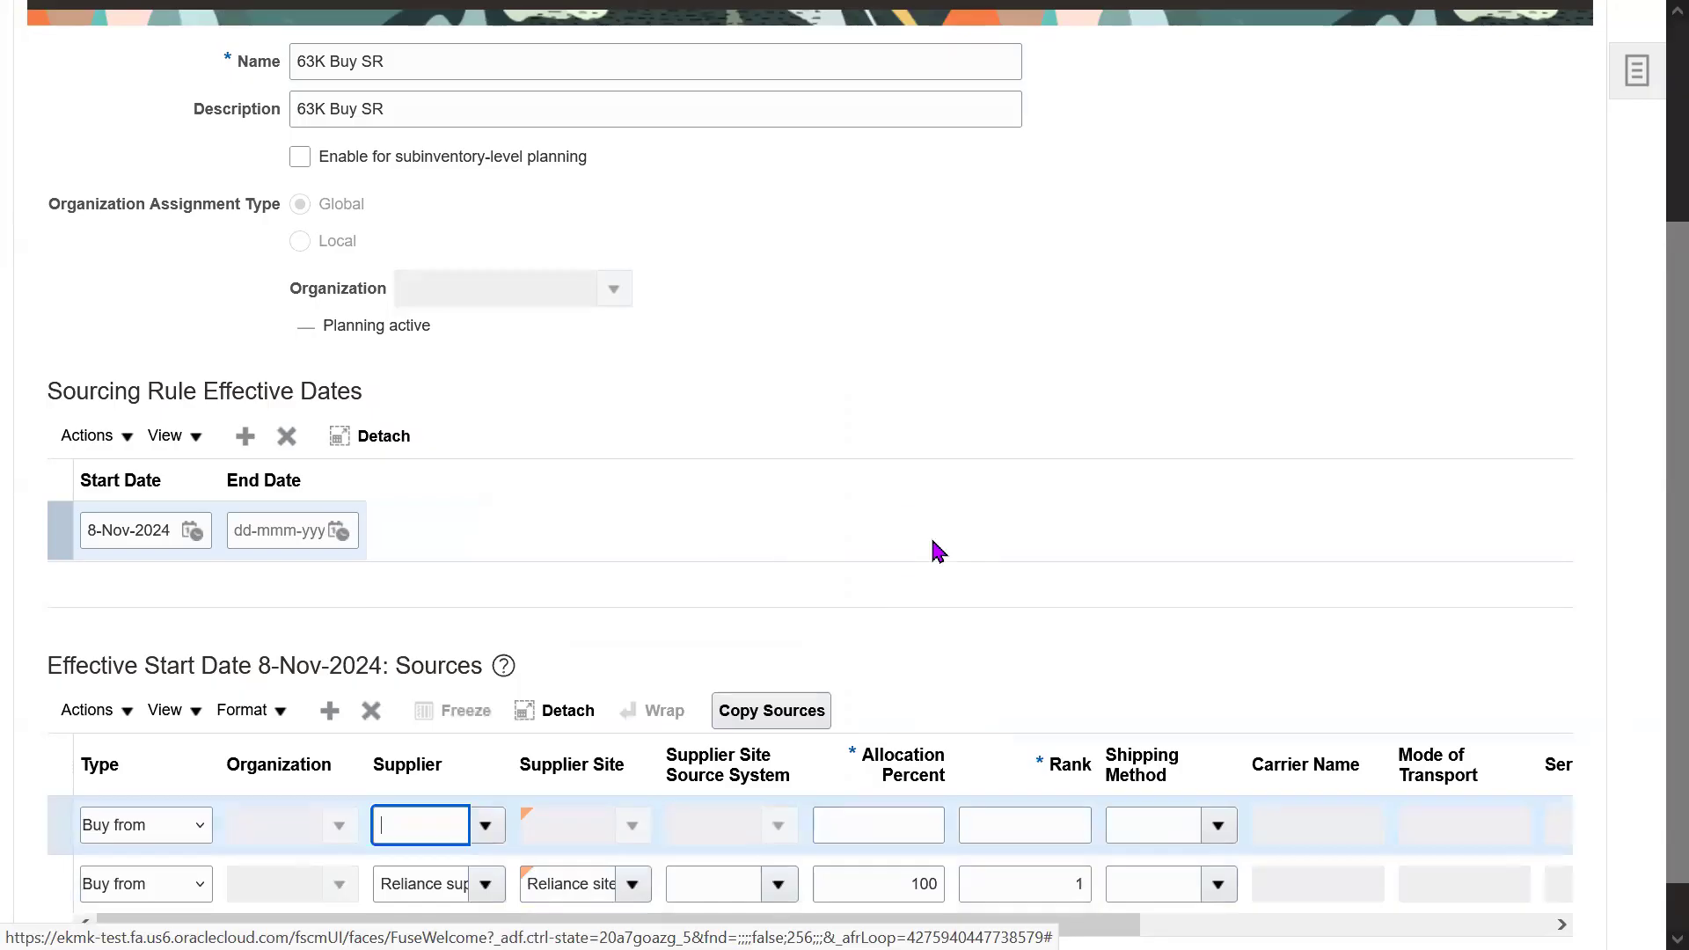
{"action": "left_click", "coordinate": [682, 724]}
{"action": "key", "text": "Tab"}
{"action": "key", "text": "Tab"}
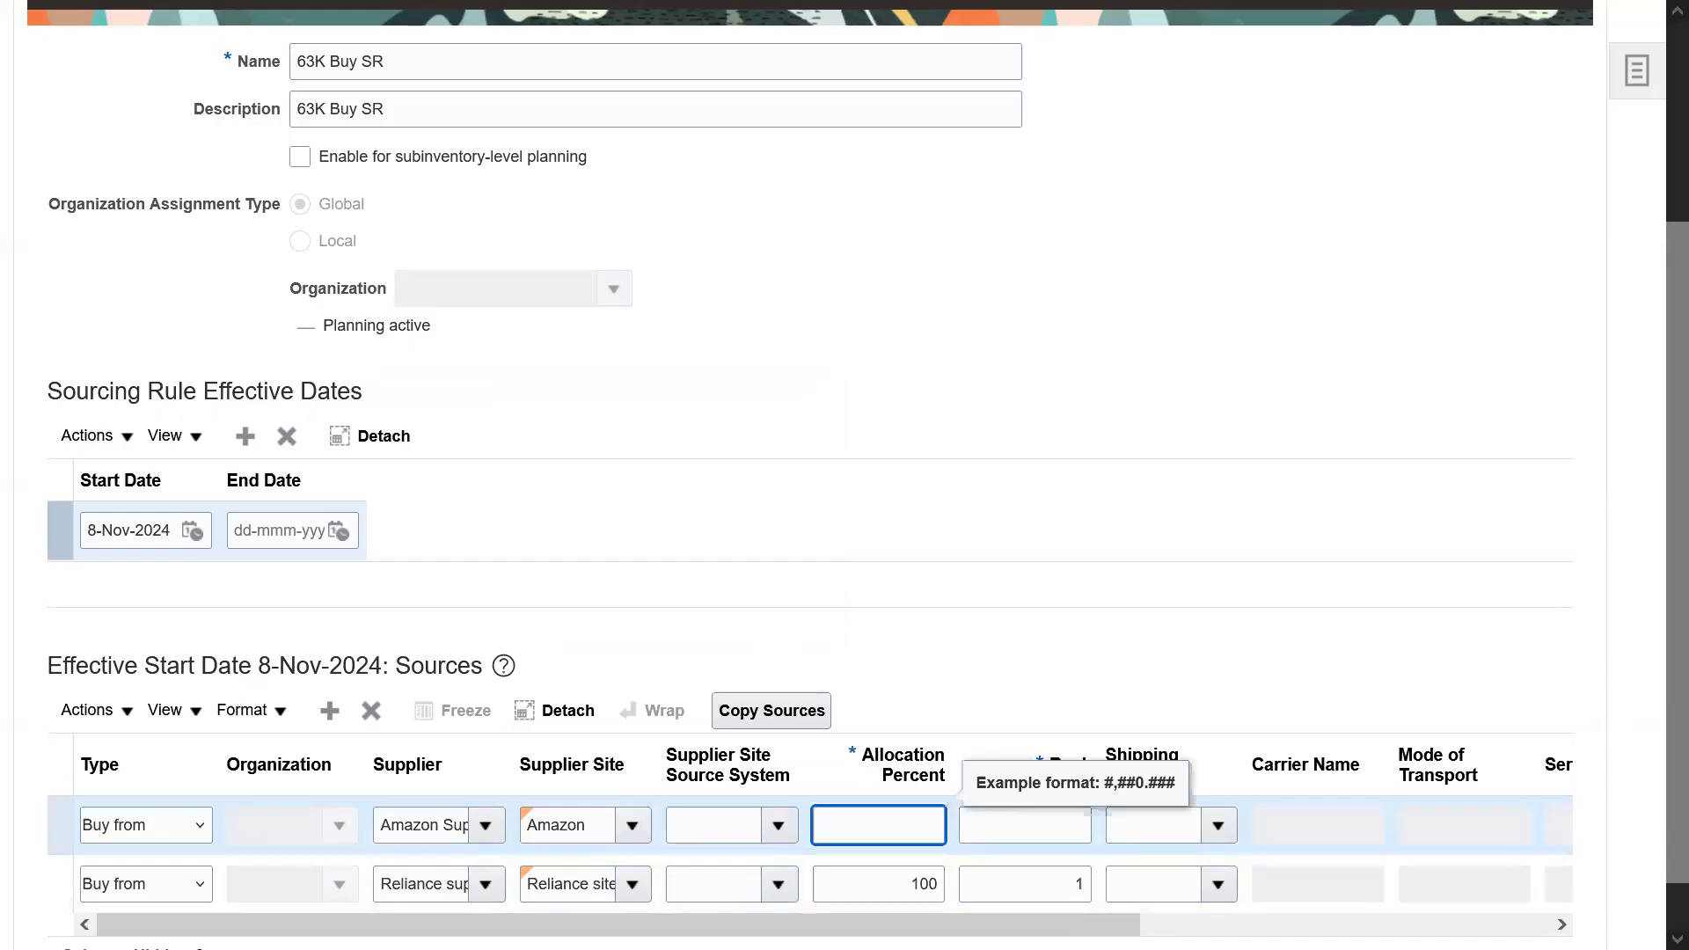
{"action": "type", "text": "20"}
{"action": "key", "text": "Tab"}
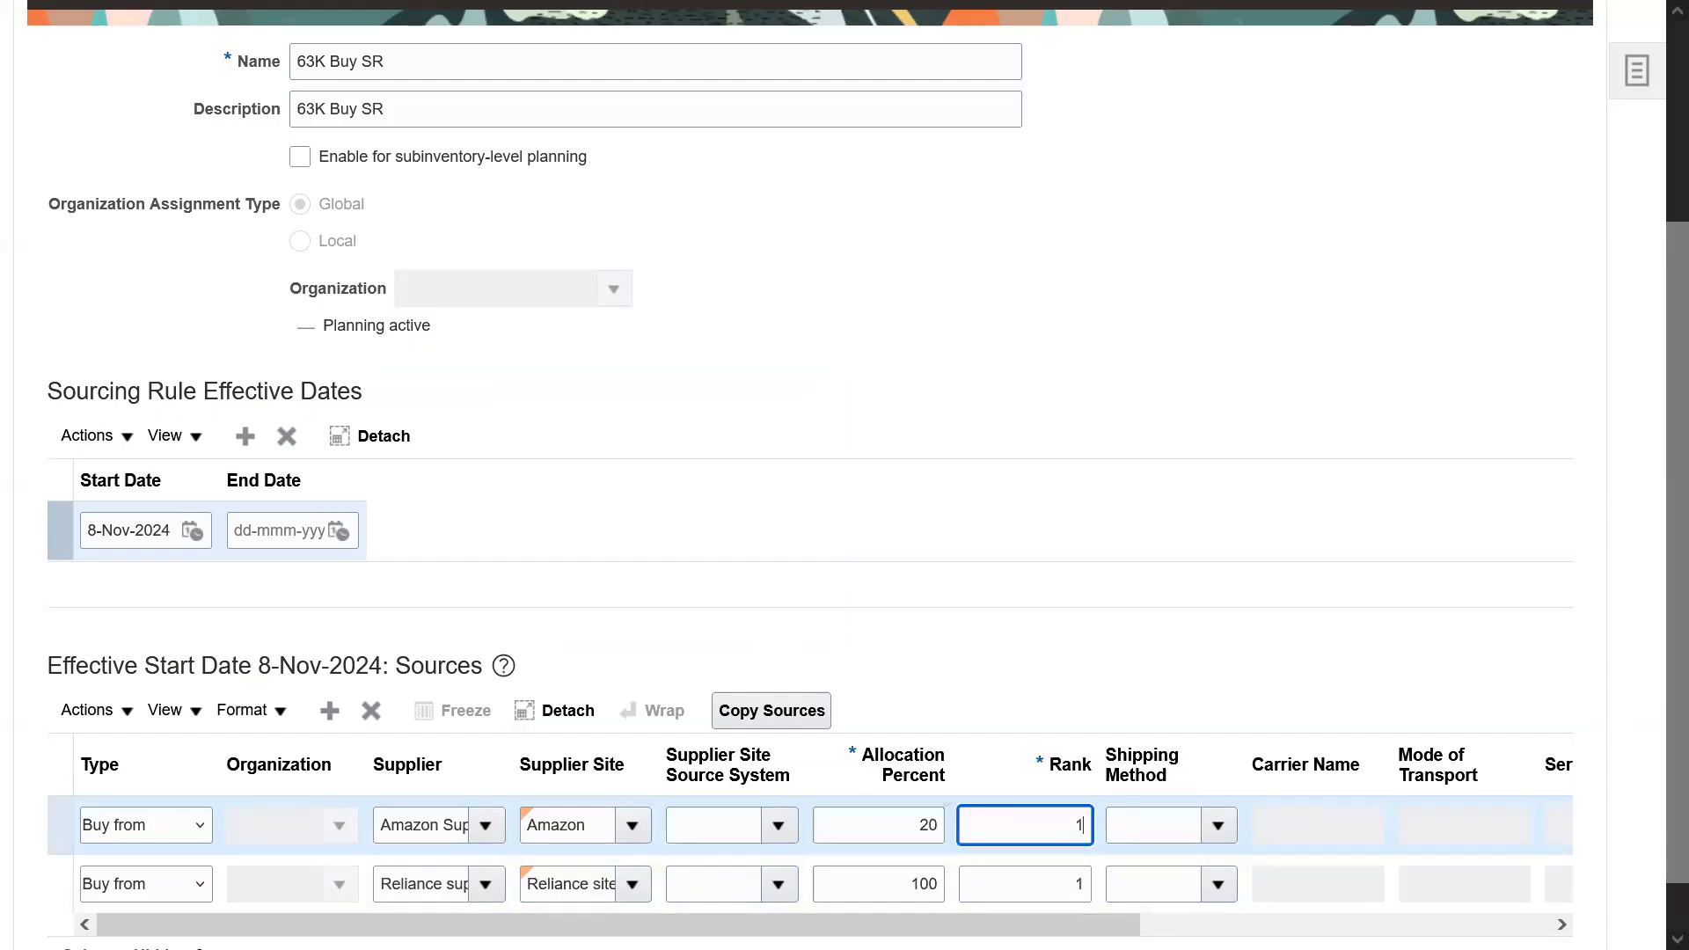
- Set the Reliance source's allocation to 80 percent
{"action": "left_click", "coordinate": [906, 894]}
{"action": "key", "text": "Return"}
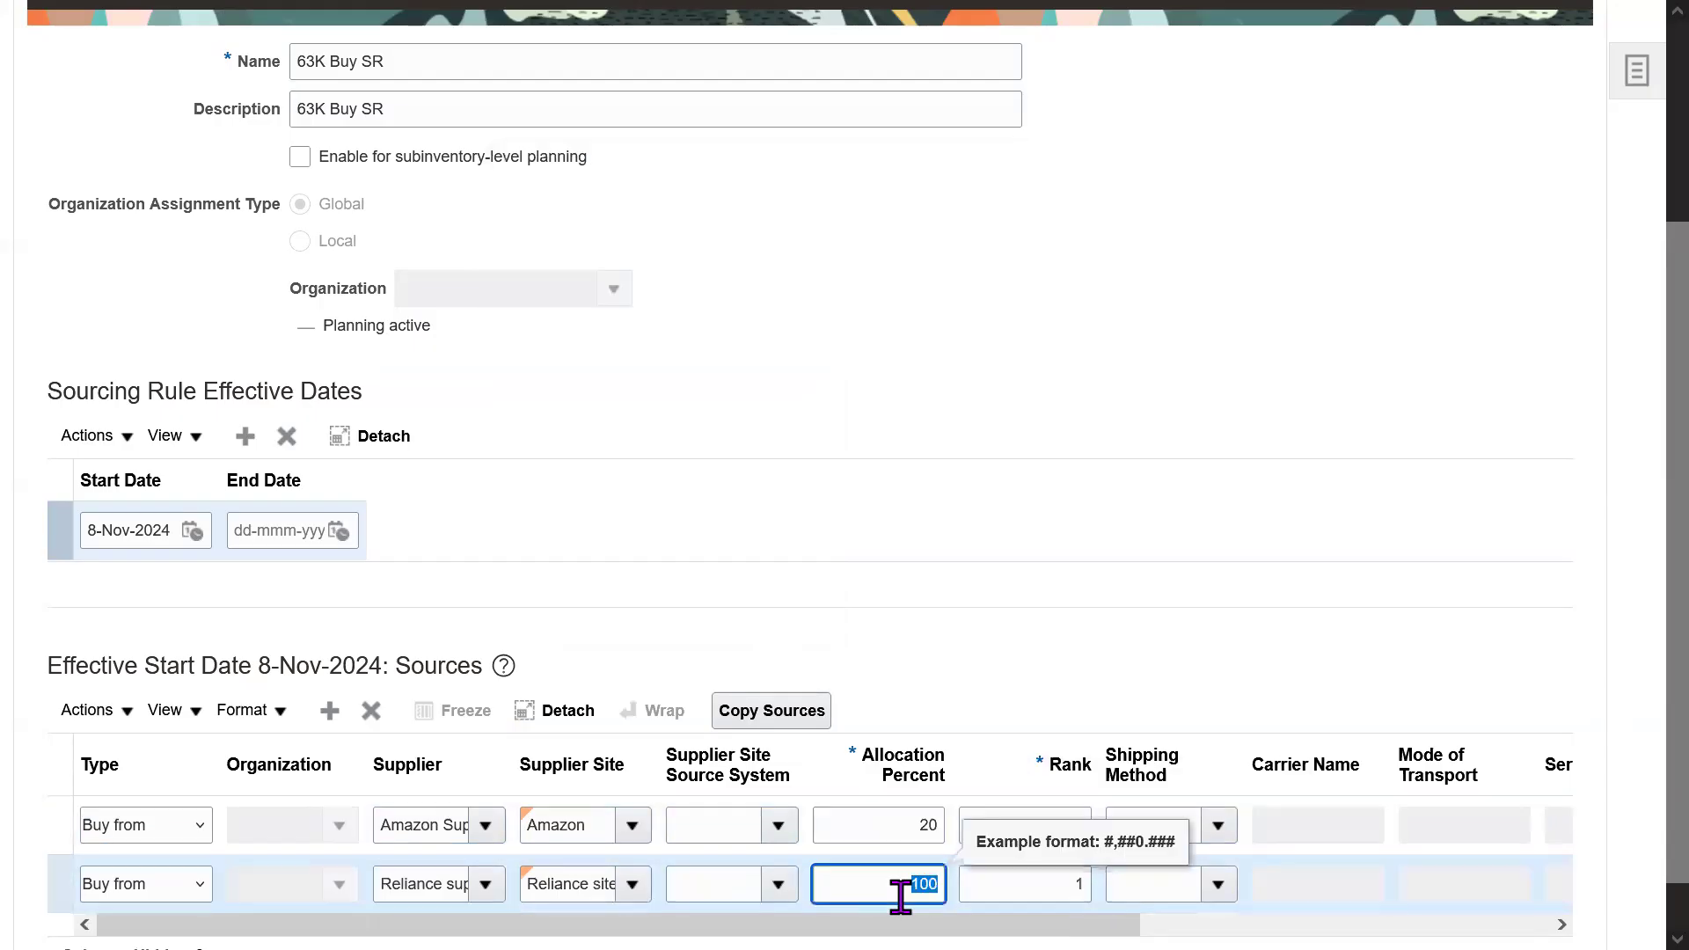
{"action": "type", "text": "80"}
{"action": "key", "text": "Tab"}
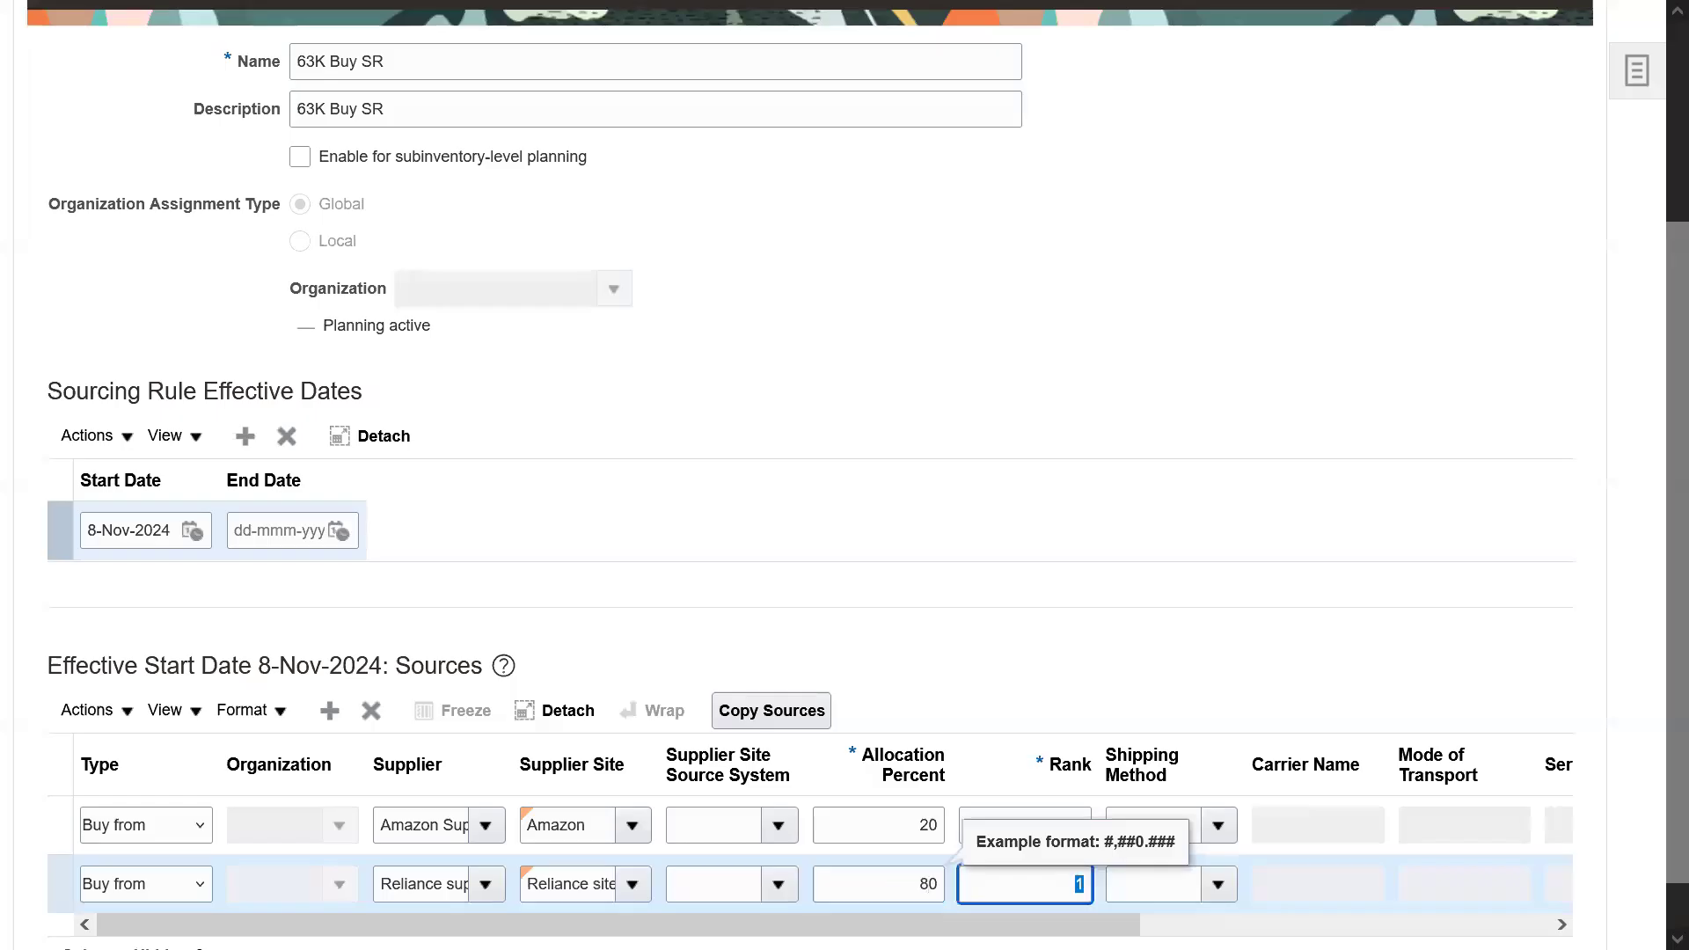
{"action": "left_click", "coordinate": [1361, 575]}
- Review how allocation percent and rank are split between the Amazon and Reliance sources
{"action": "left_click_drag", "start_coordinate": [1677, 695], "coordinate": [1677, 743]}
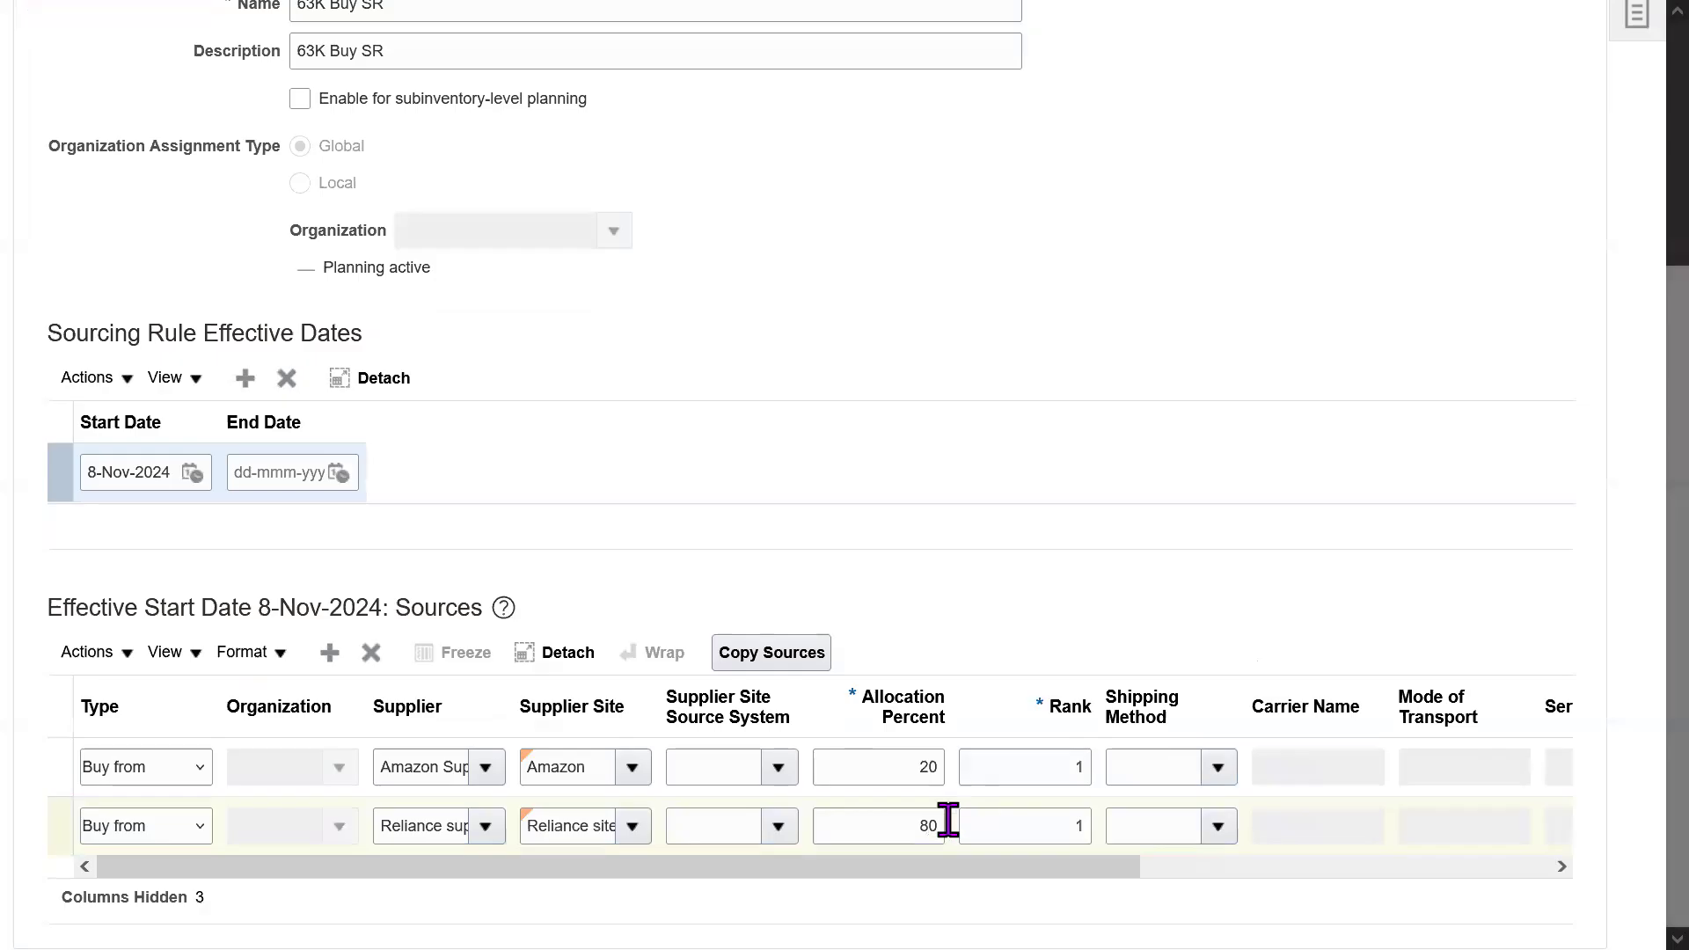
{"action": "double_click", "coordinate": [908, 825]}
{"action": "left_click", "coordinate": [431, 823]}
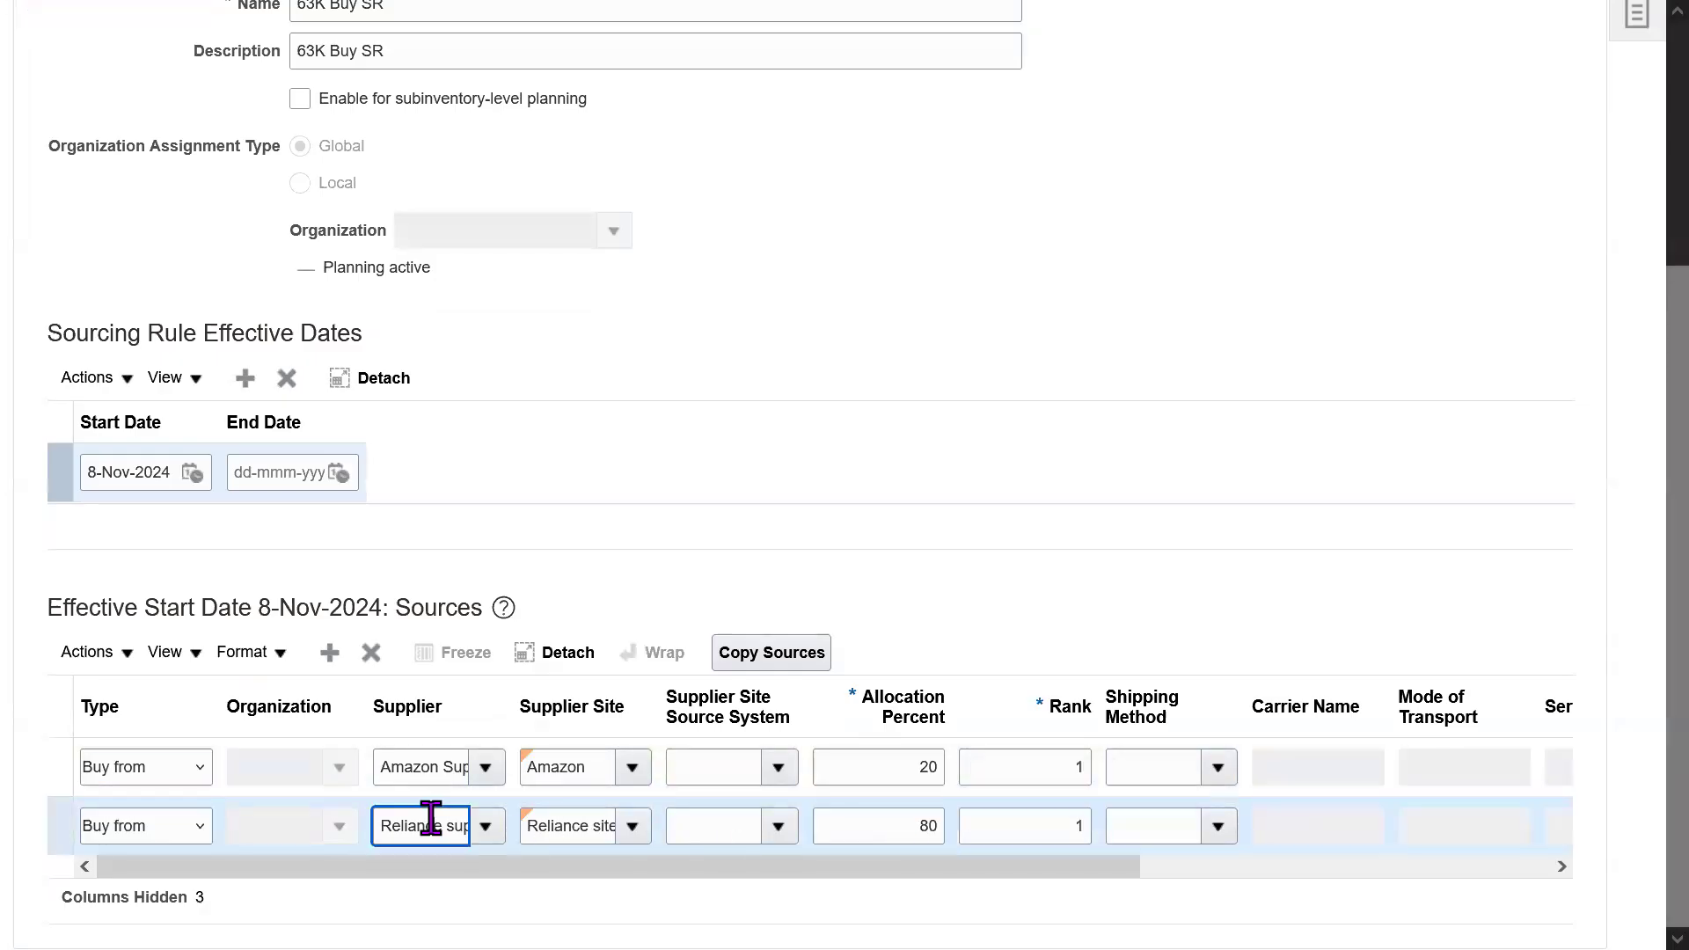
{"action": "double_click", "coordinate": [913, 766]}
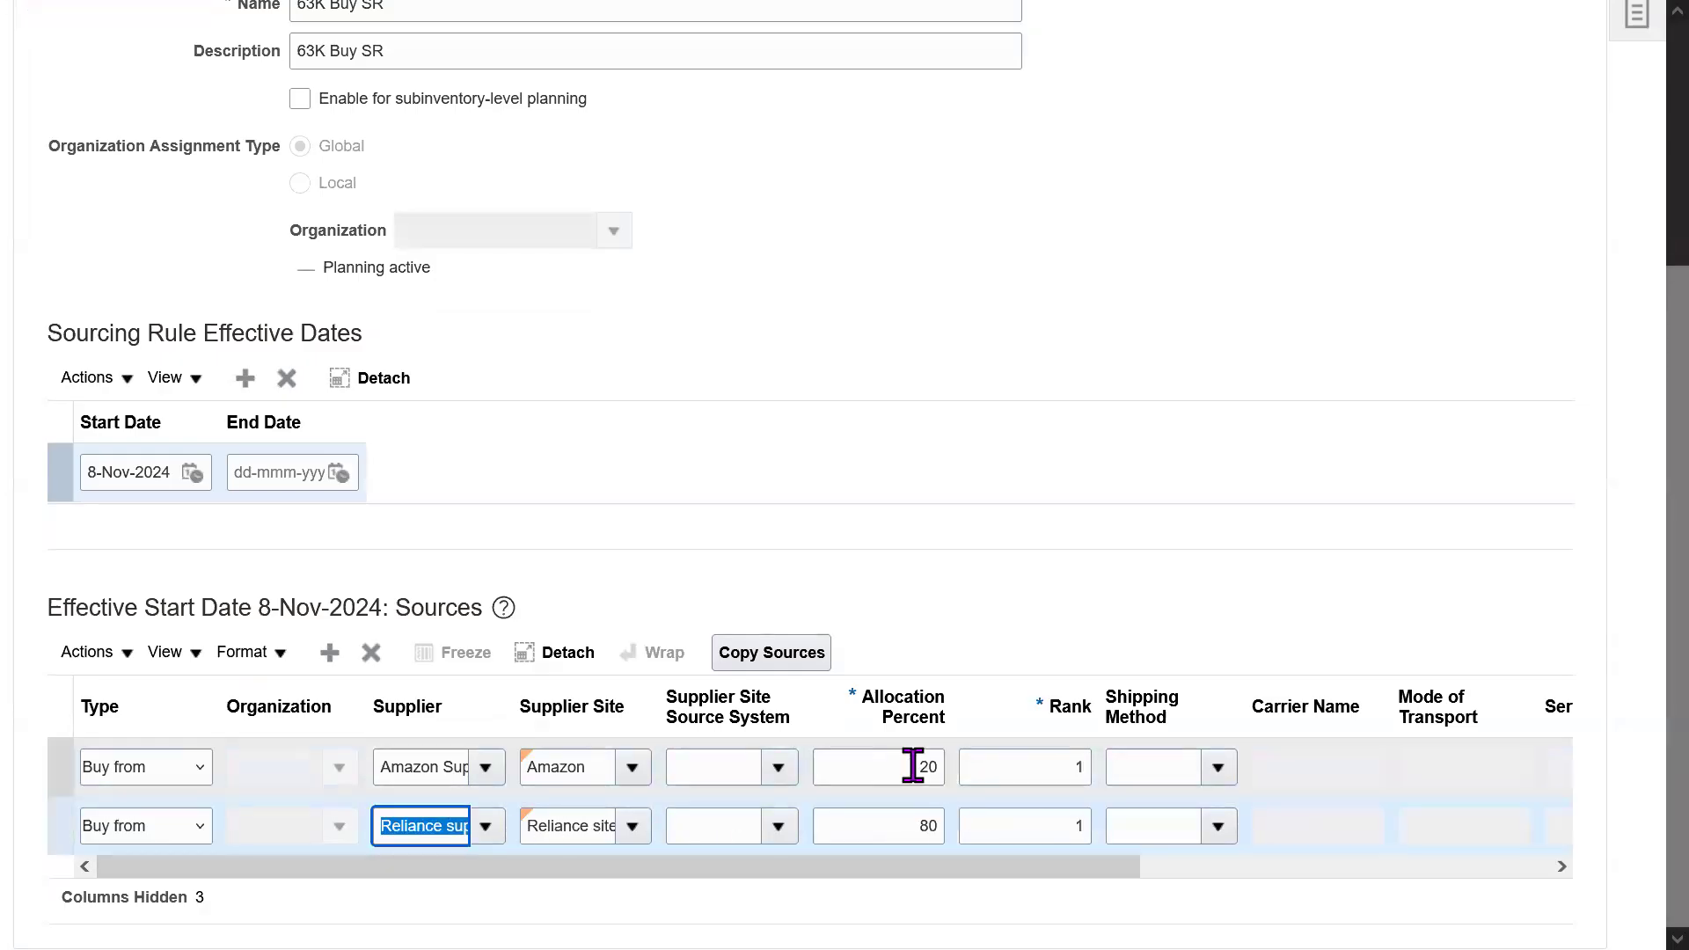
{"action": "left_click", "coordinate": [437, 766]}
{"action": "left_click", "coordinate": [1064, 685]}
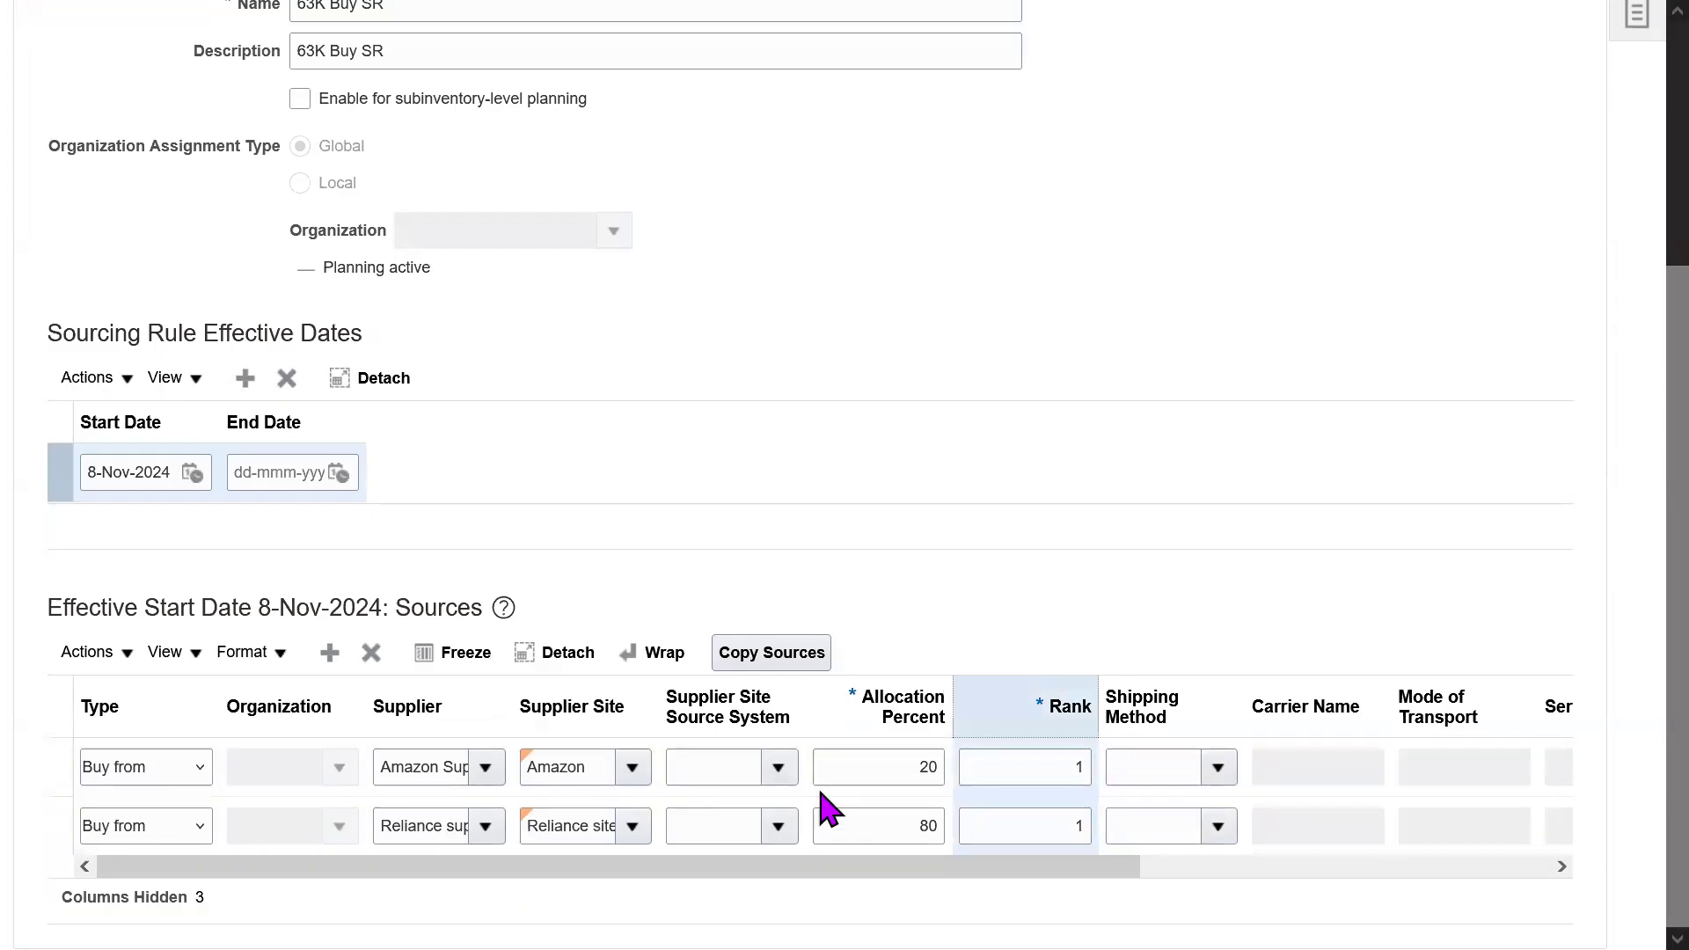
{"action": "left_click", "coordinate": [888, 716]}
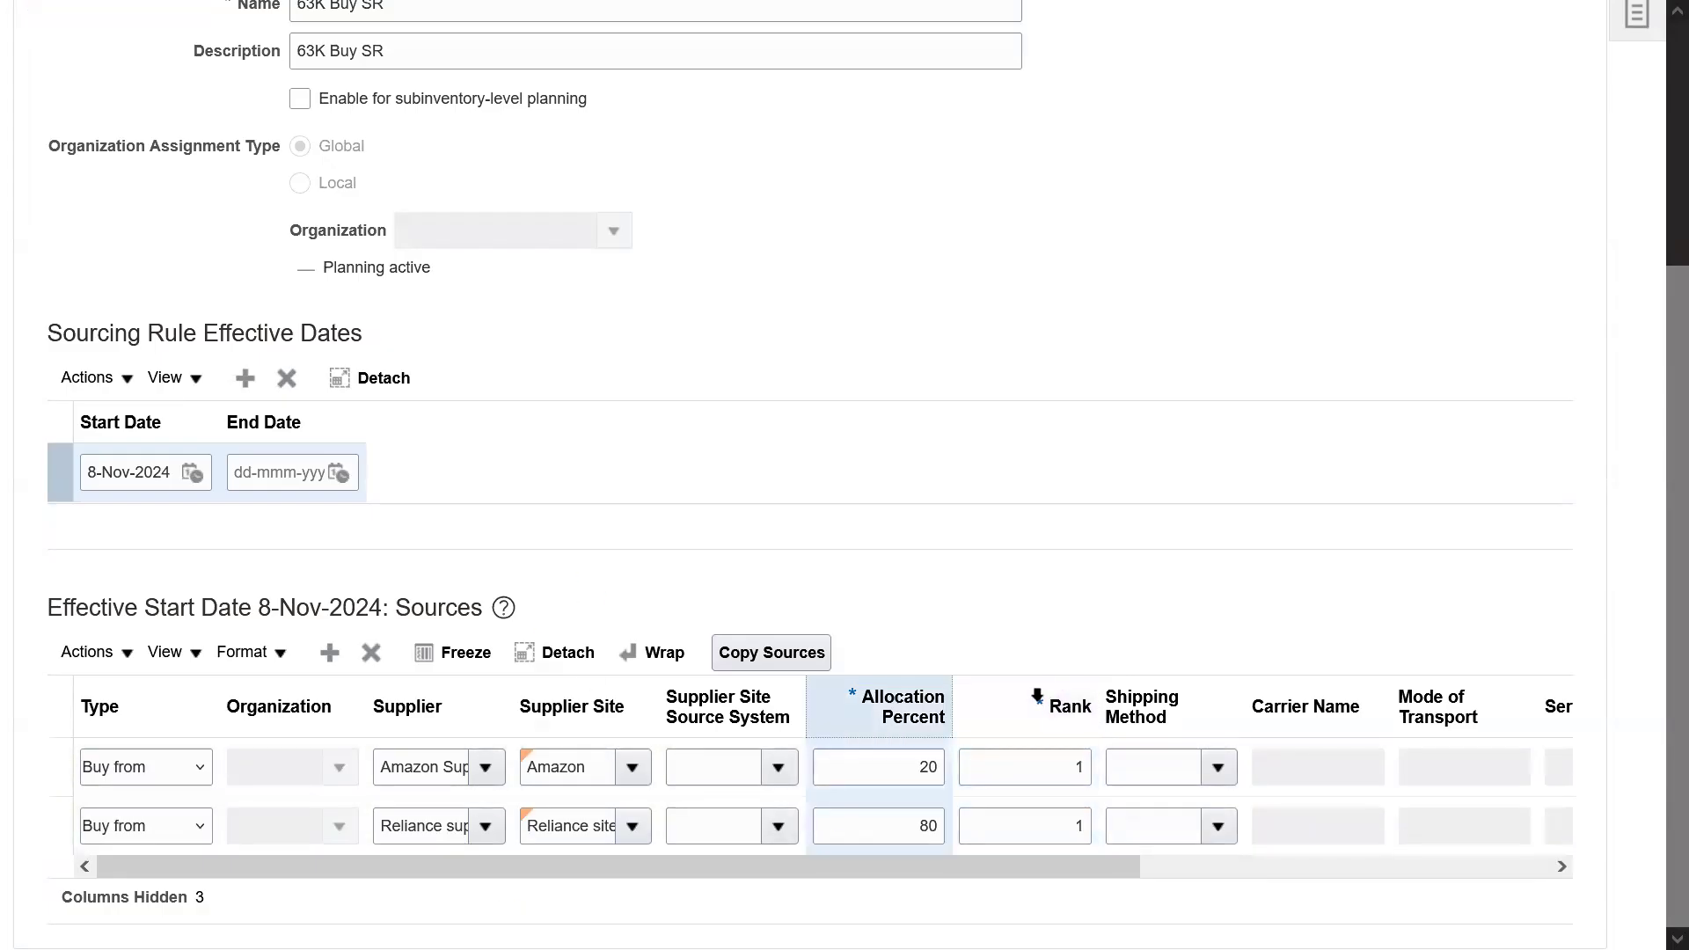
{"action": "left_click", "coordinate": [1037, 696]}
{"action": "left_click", "coordinate": [901, 703]}
{"action": "left_click", "coordinate": [167, 680]}
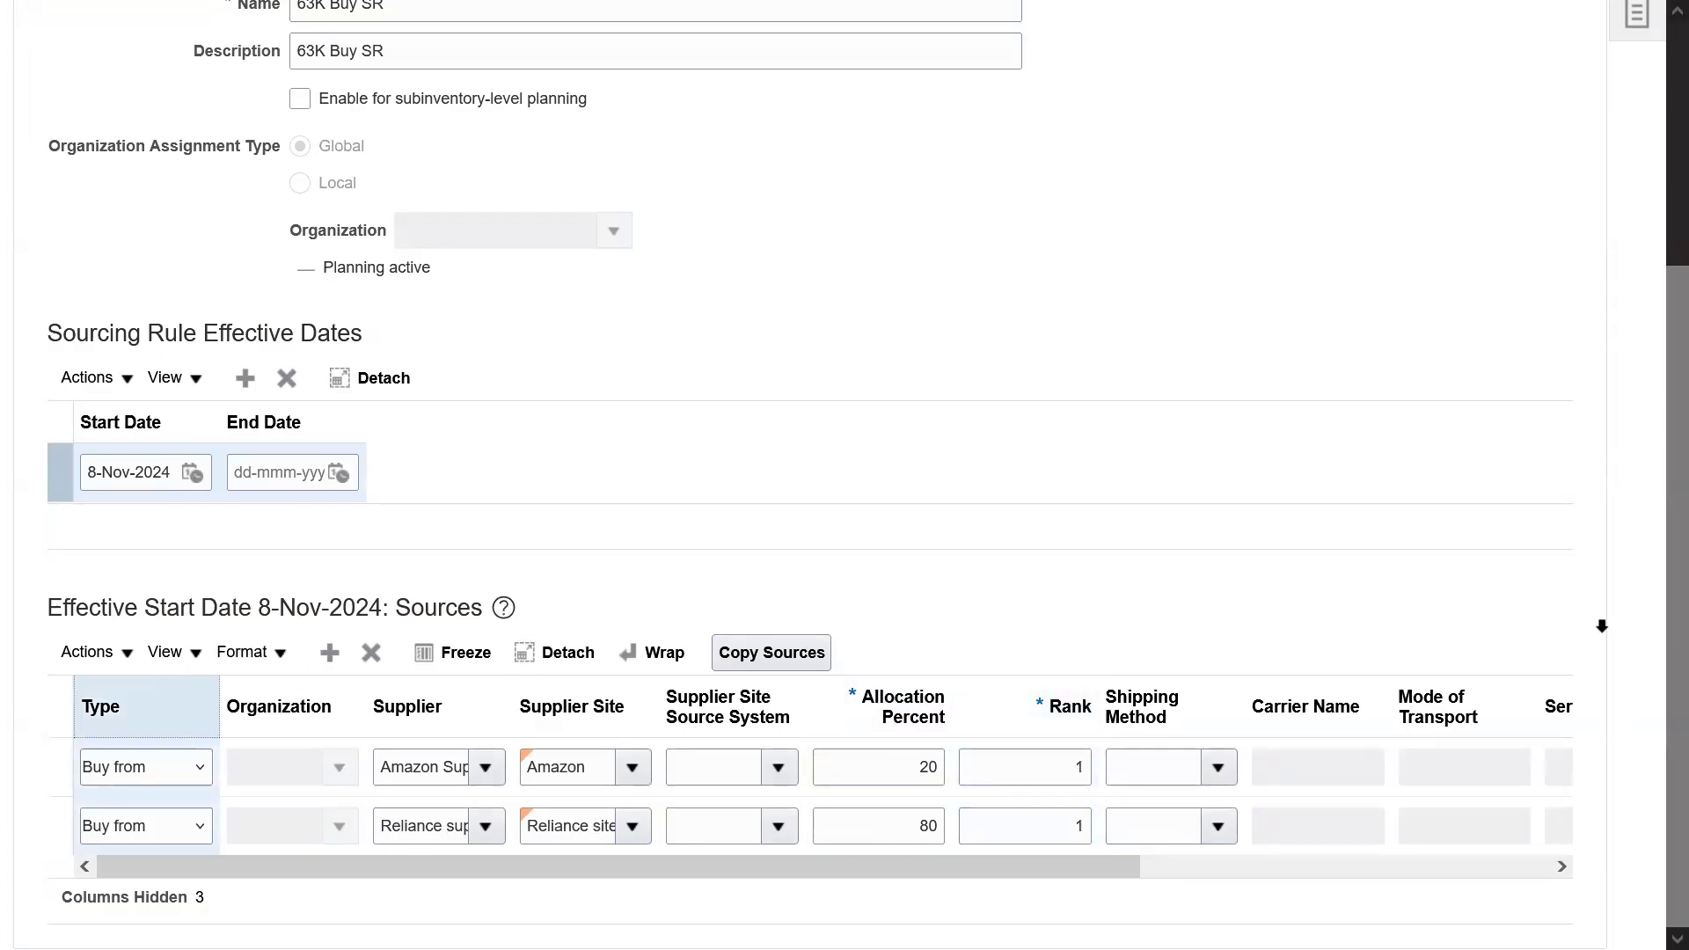
- Save the 63K Buy SR sourcing rule and return to the GlobalOrderPromising assignment set
{"action": "scroll", "coordinate": [792, 440], "scroll_direction": "up", "scroll_amount": 3}
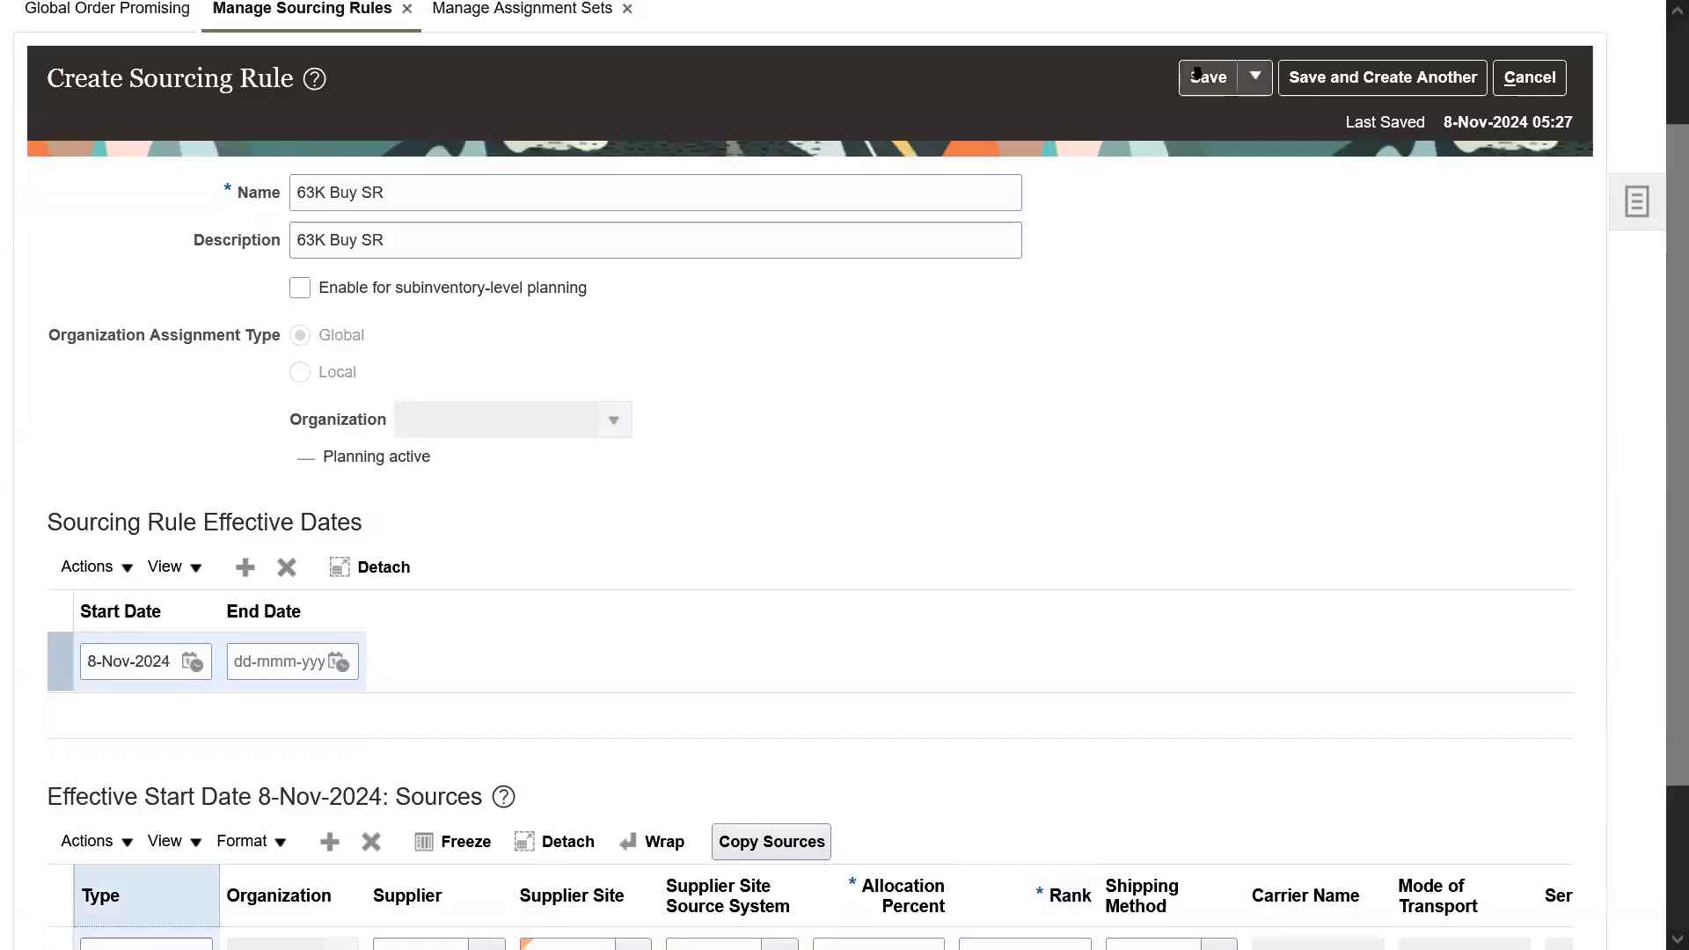
{"action": "left_click", "coordinate": [1197, 76]}
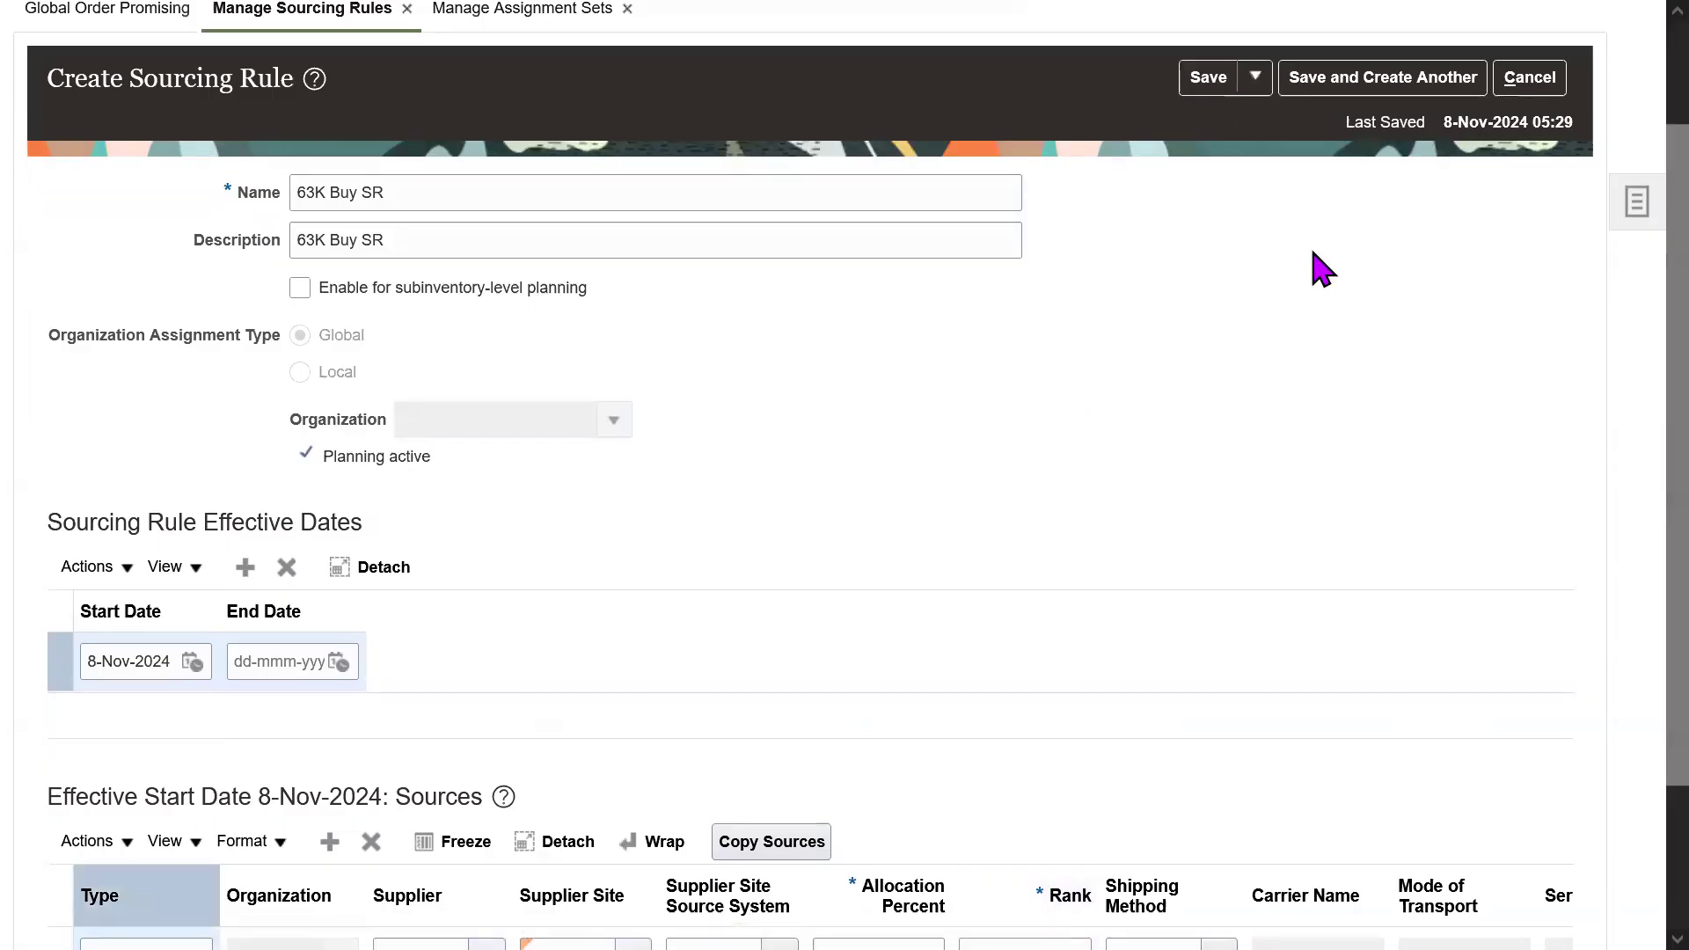
{"action": "scroll", "coordinate": [792, 209], "scroll_direction": "up", "scroll_amount": 2}
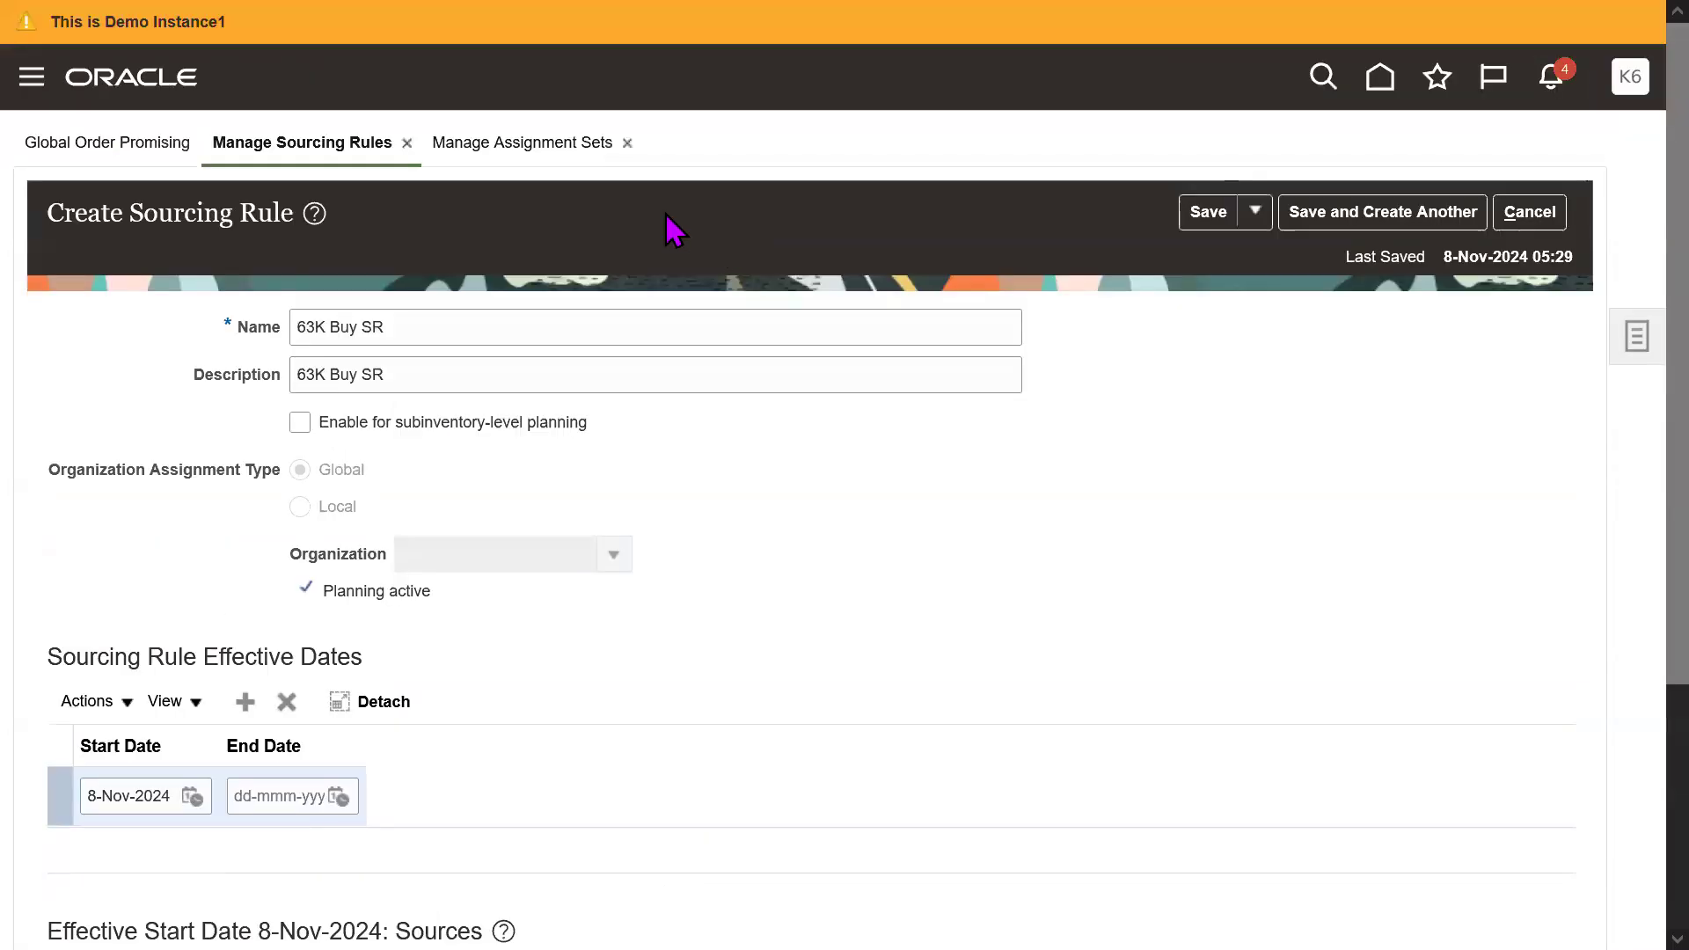
{"action": "left_click", "coordinate": [522, 145]}
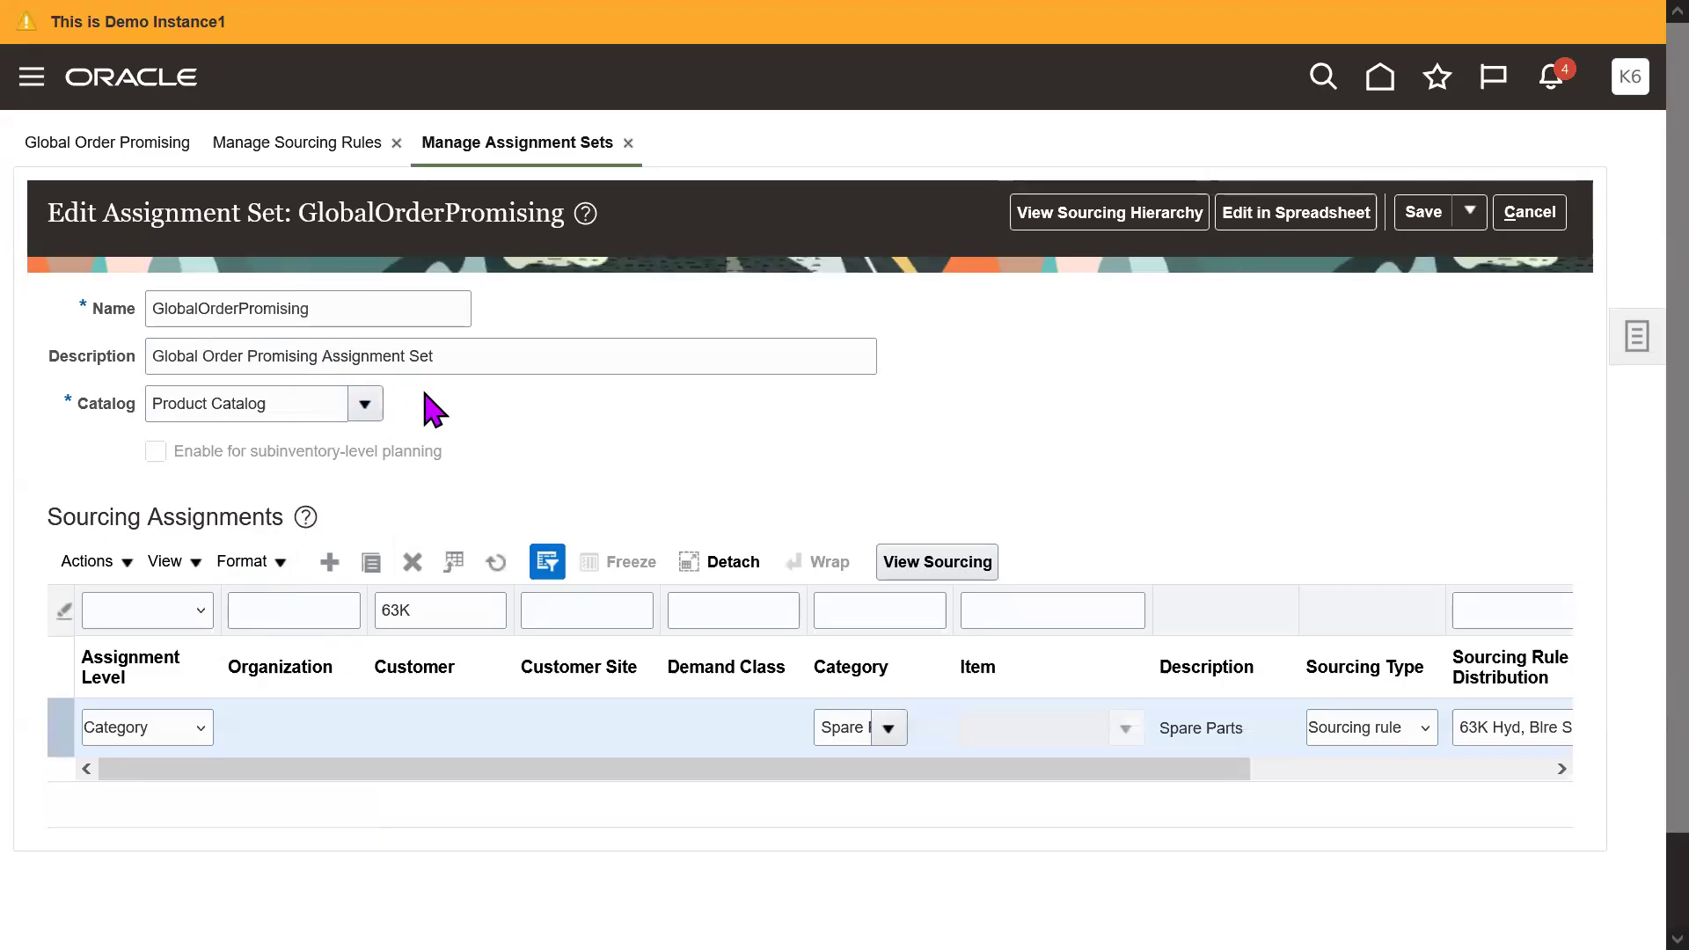
{"action": "left_click", "coordinate": [329, 561]}
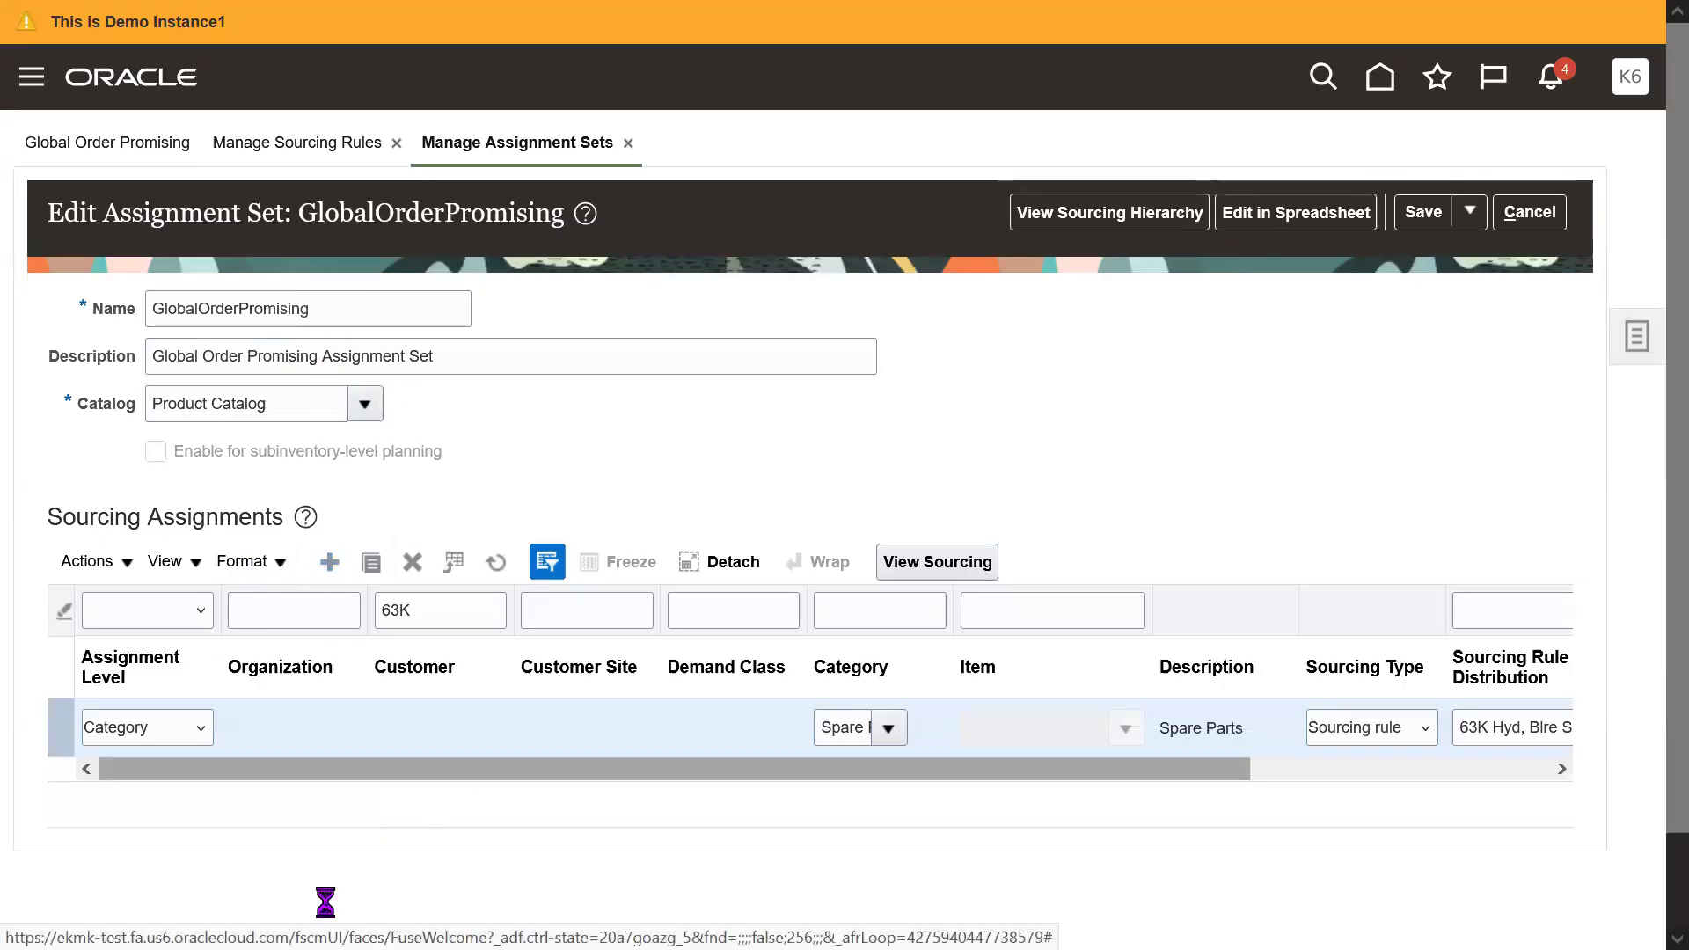
{"action": "left_click", "coordinate": [198, 728]}
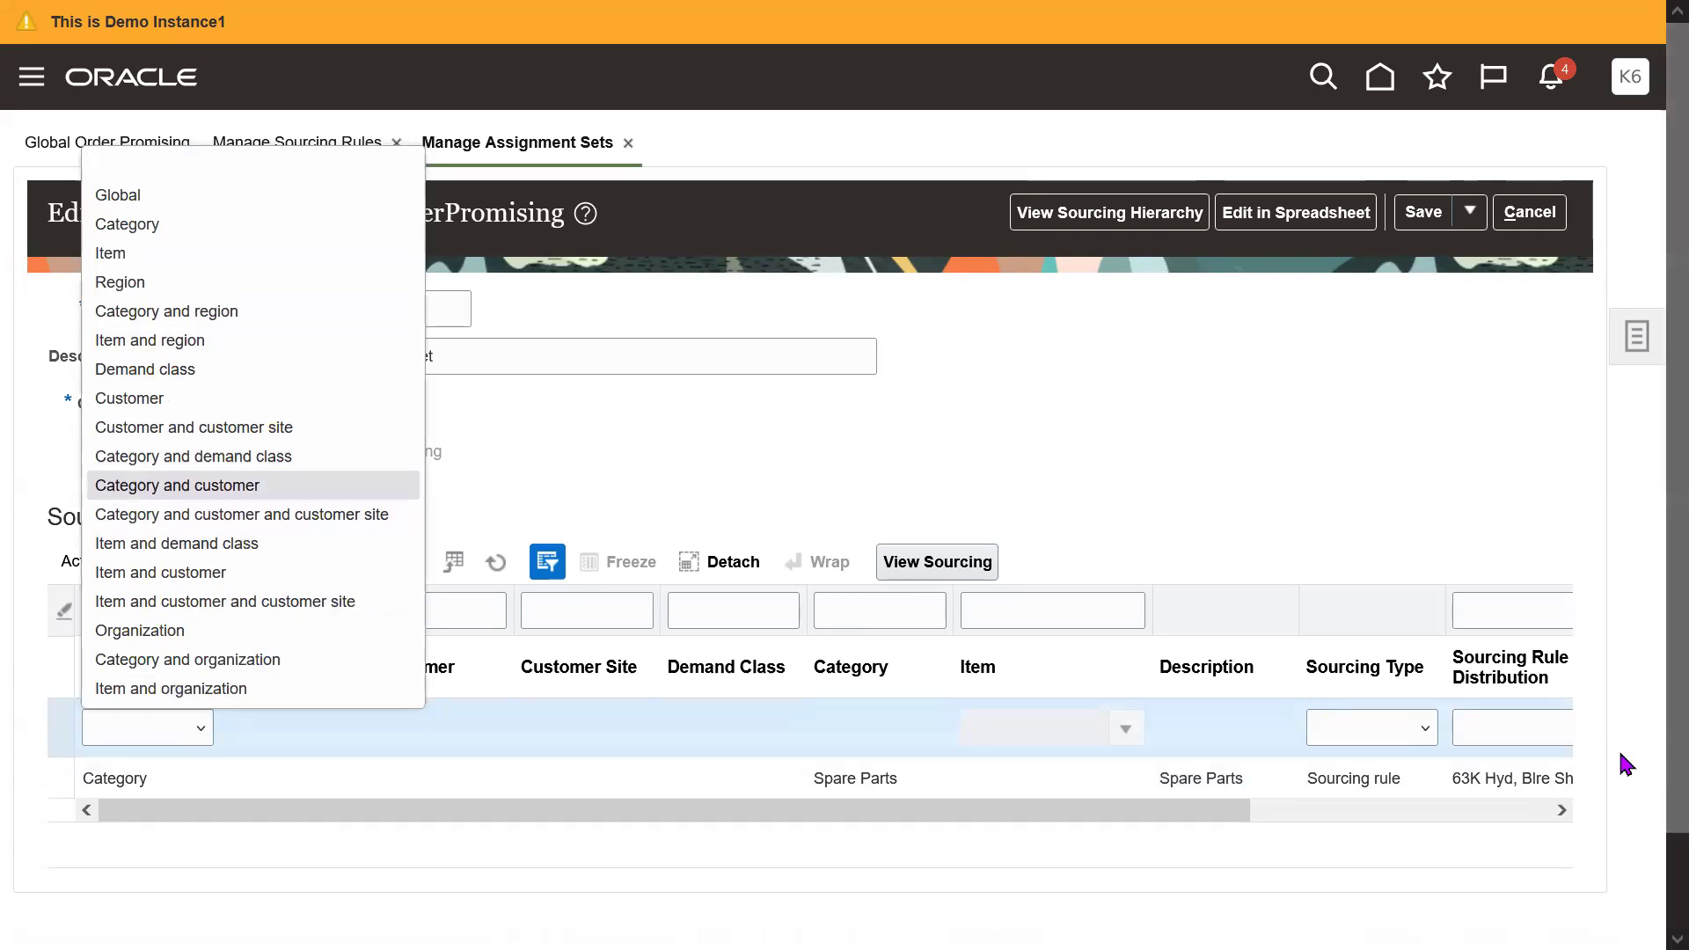
{"action": "left_click", "coordinate": [1507, 729]}
{"action": "left_click_drag", "start_coordinate": [1272, 808], "coordinate": [1452, 804]}
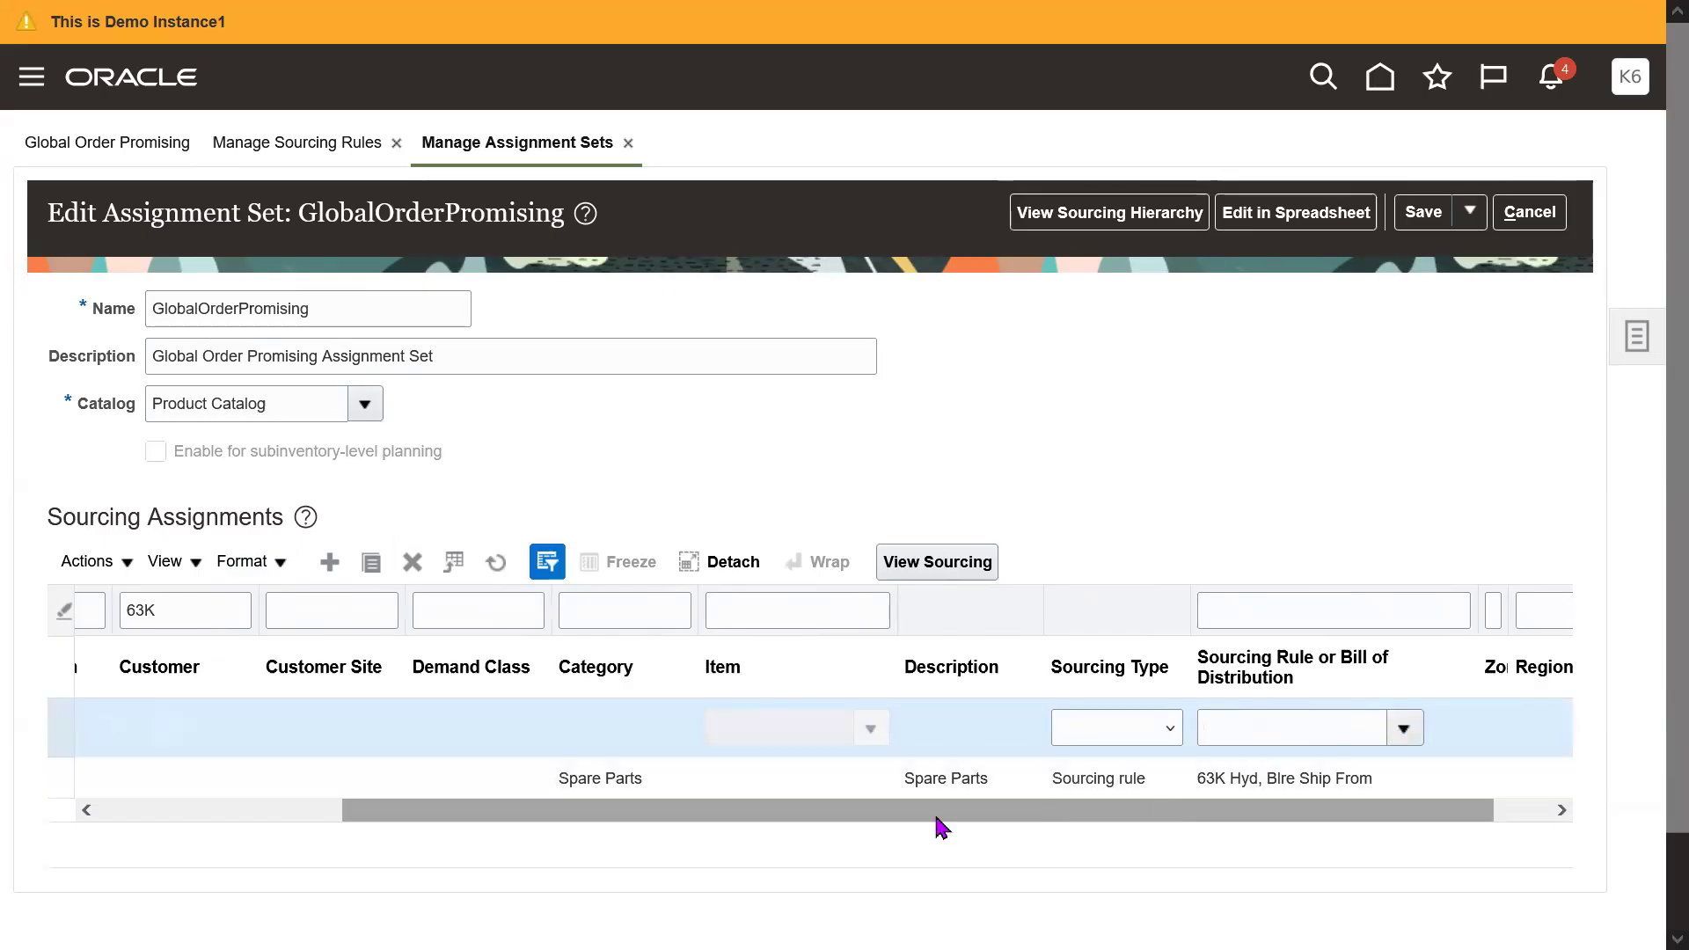
{"action": "left_click_drag", "start_coordinate": [939, 814], "coordinate": [663, 860]}
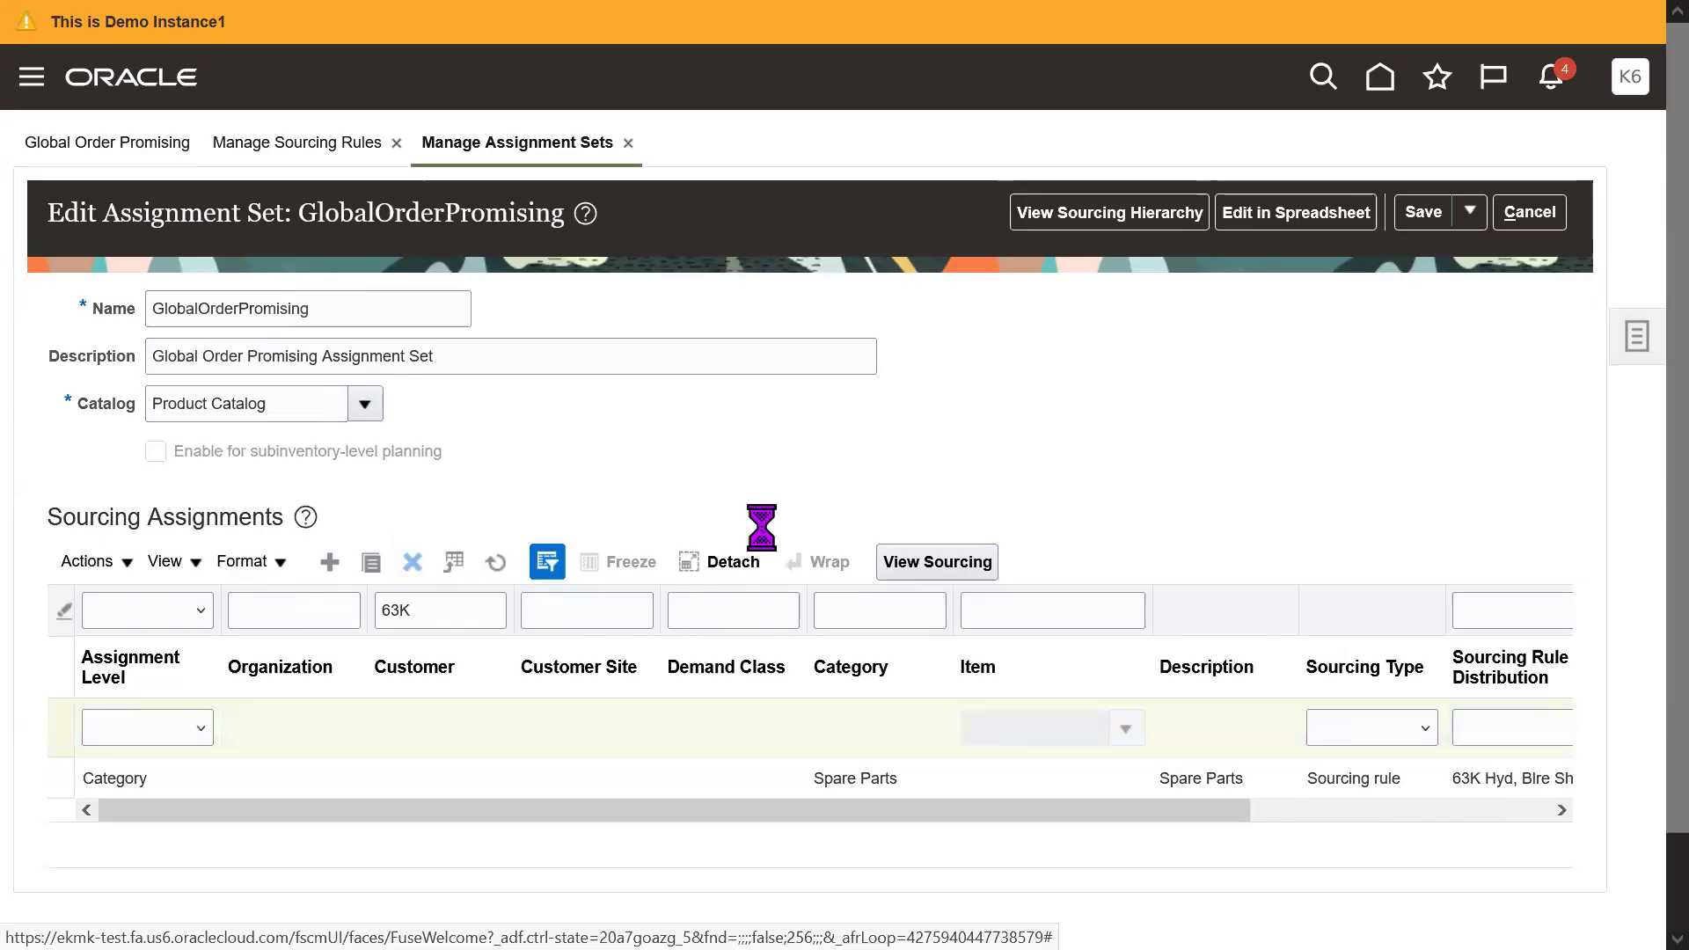
{"action": "left_click", "coordinate": [1003, 511]}
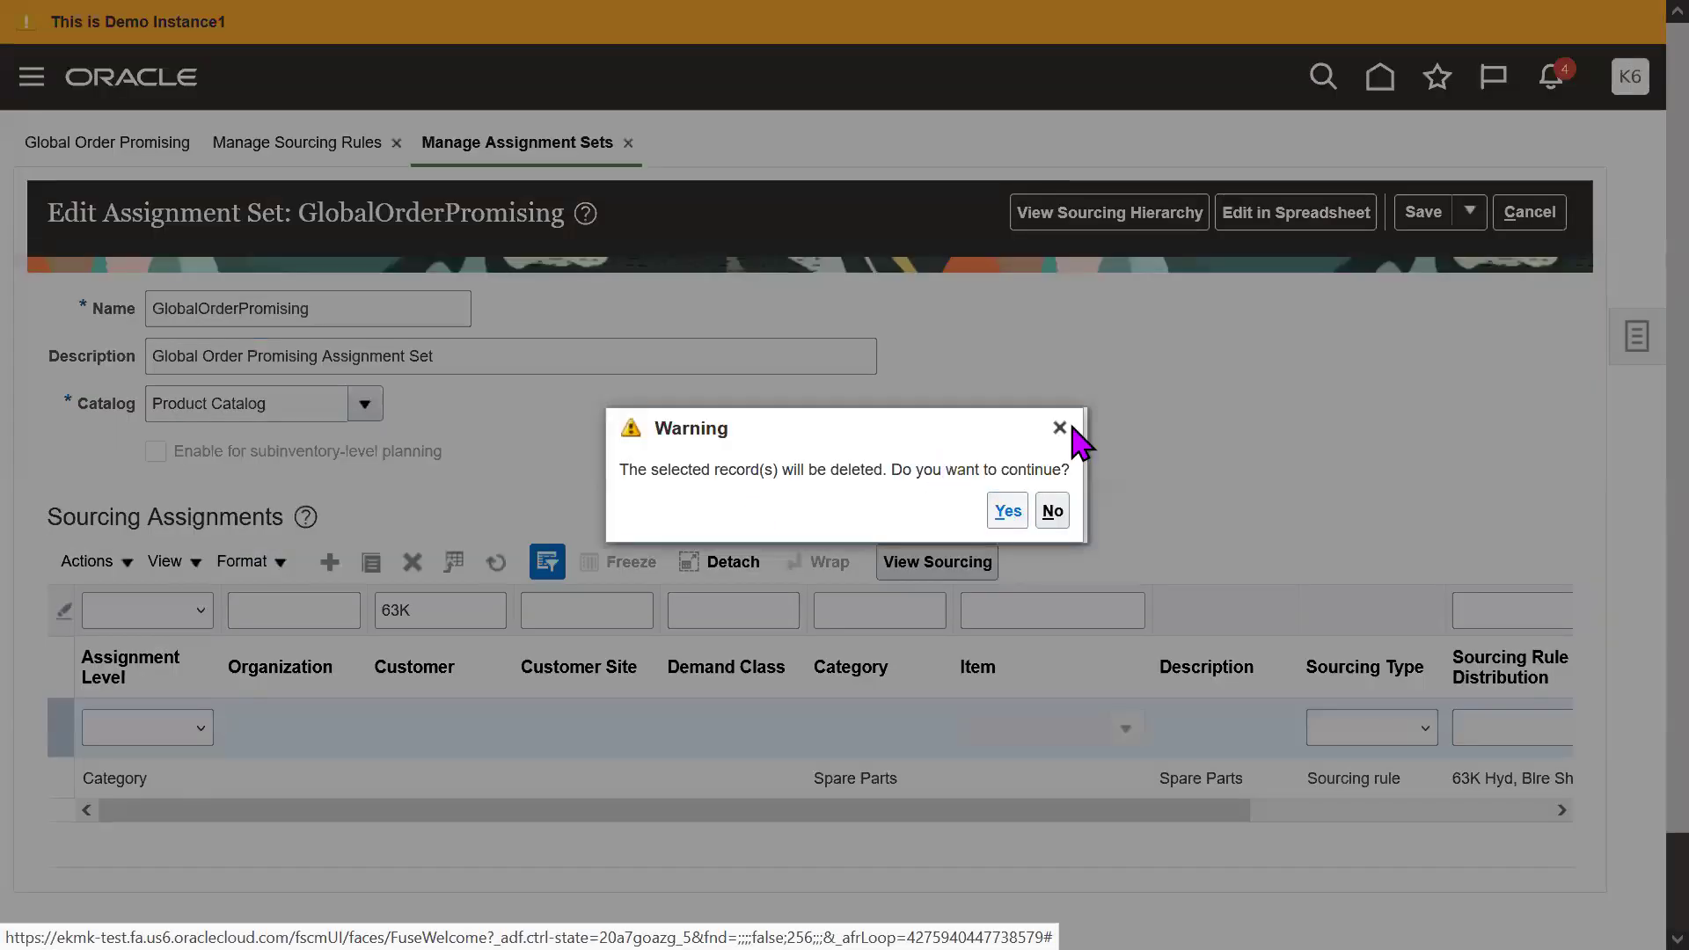
- Switch to the 63 batch notes in Notepad and add "Sales Order" with an indented "Fullfilment Org/Suppliers" line below it
{"action": "key", "text": "F11"}
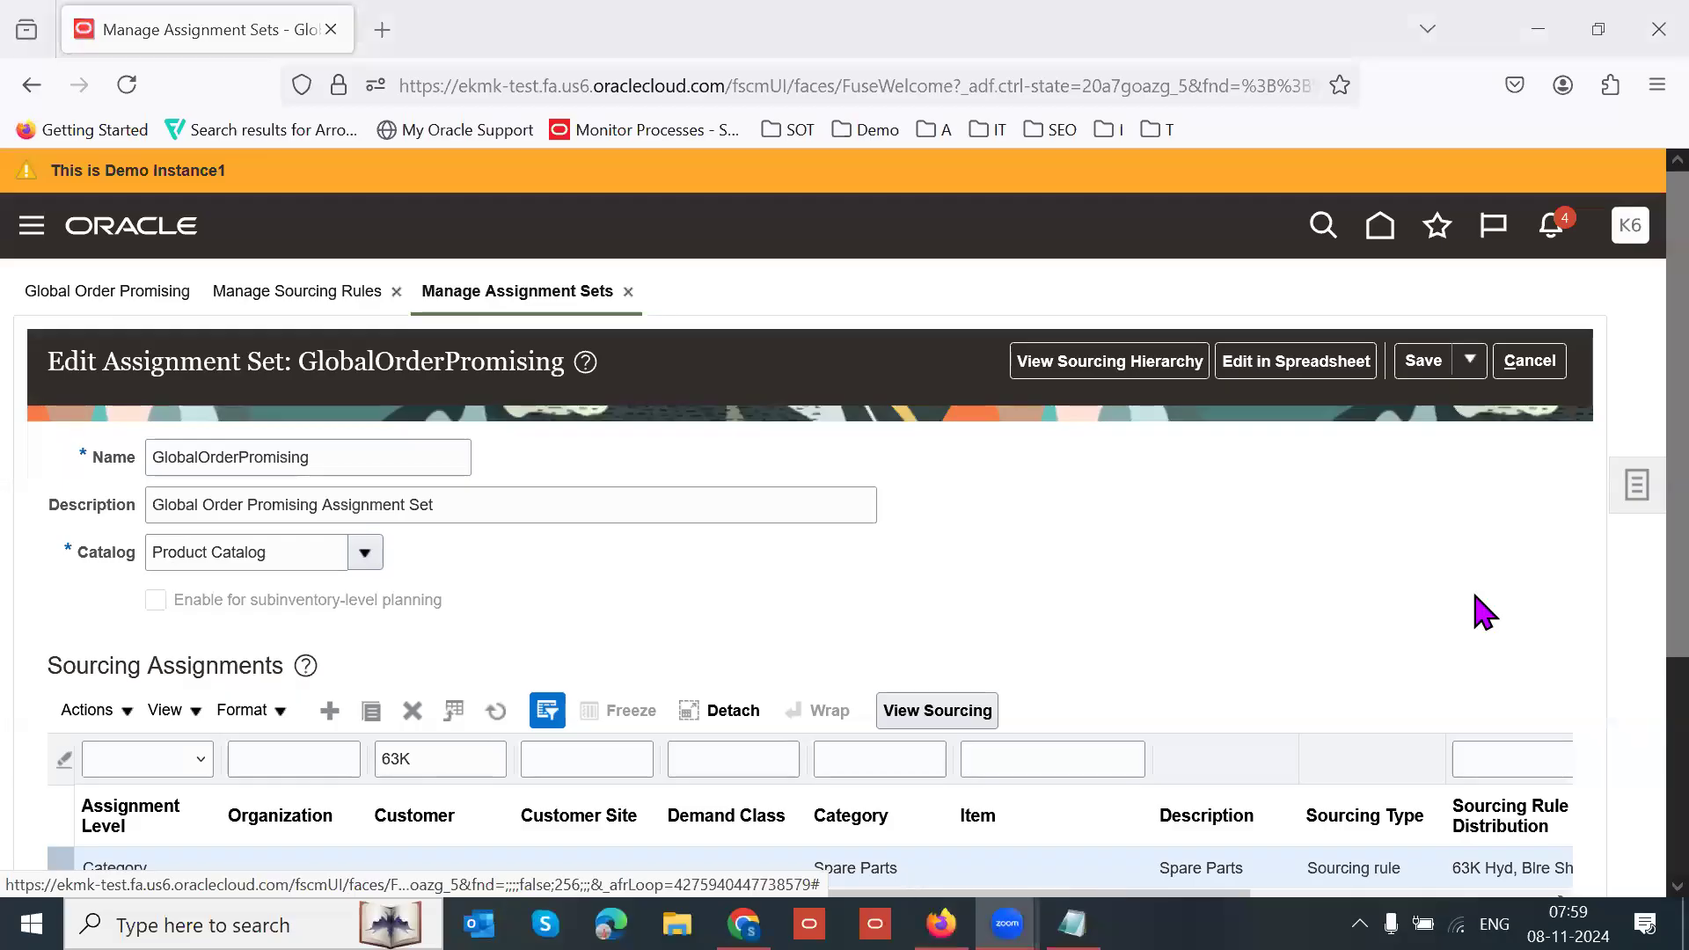
{"action": "key", "text": "alt+Tab"}
{"action": "key", "text": "Return"}
{"action": "key", "text": "Return"}
{"action": "key", "text": "Return"}
{"action": "type", "text": "Sales Order"}
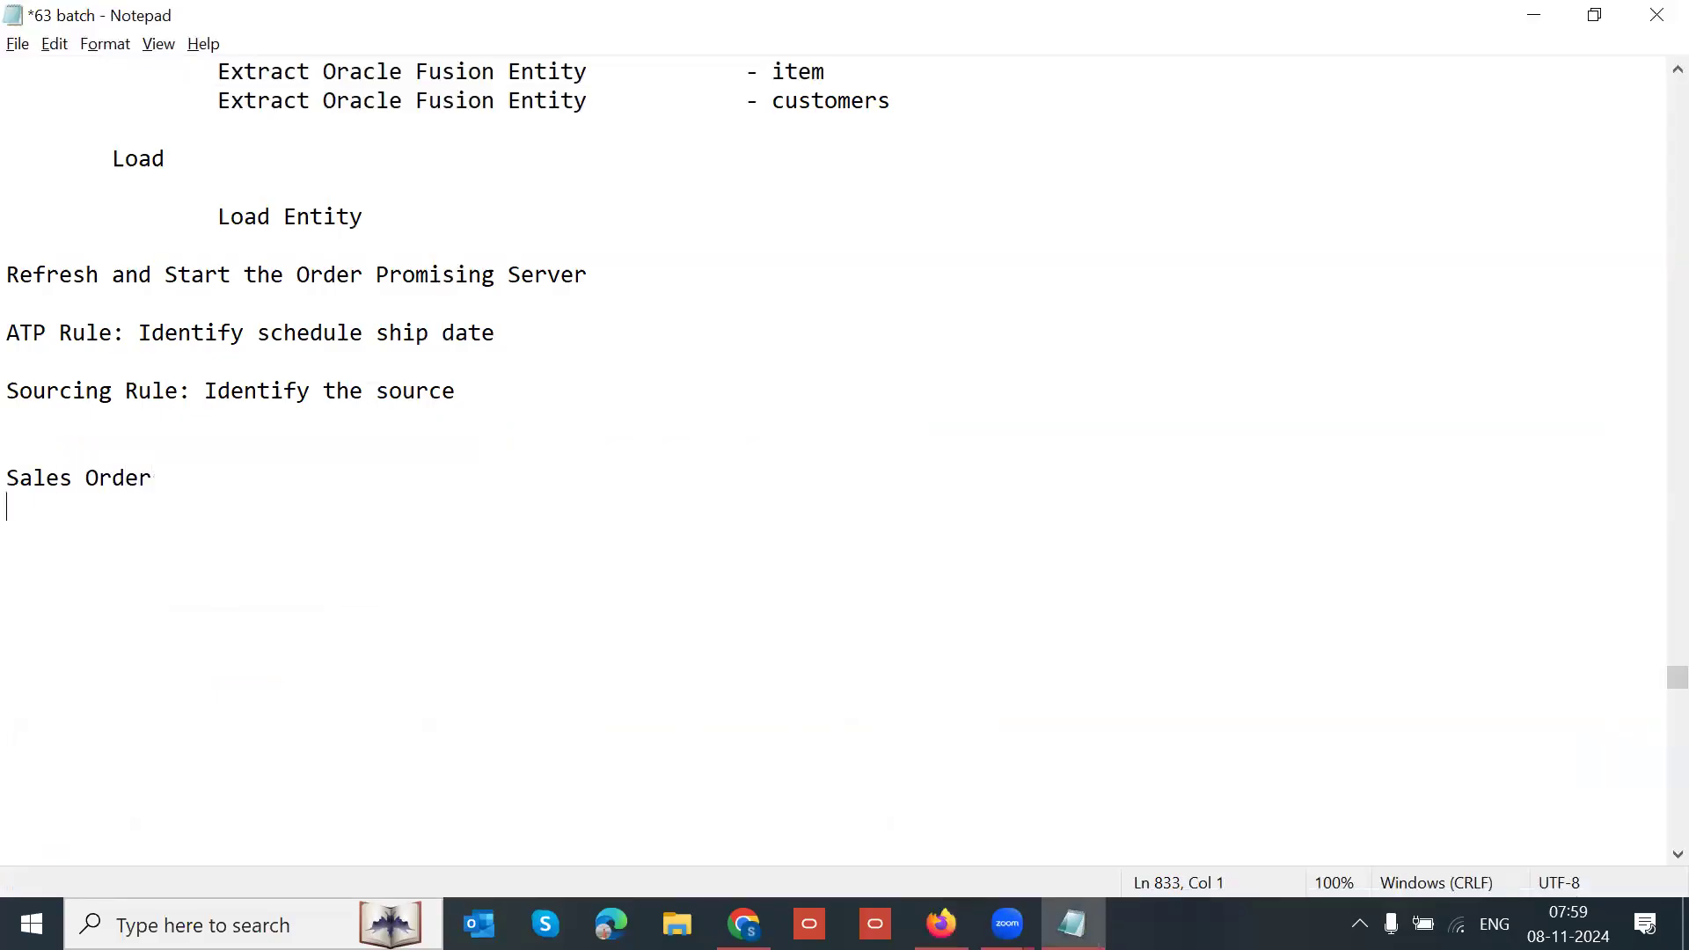
{"action": "key", "text": "Tab"}
{"action": "key", "text": "Return"}
{"action": "key", "text": "Tab"}
{"action": "type", "text": "Fullfilment Org"}
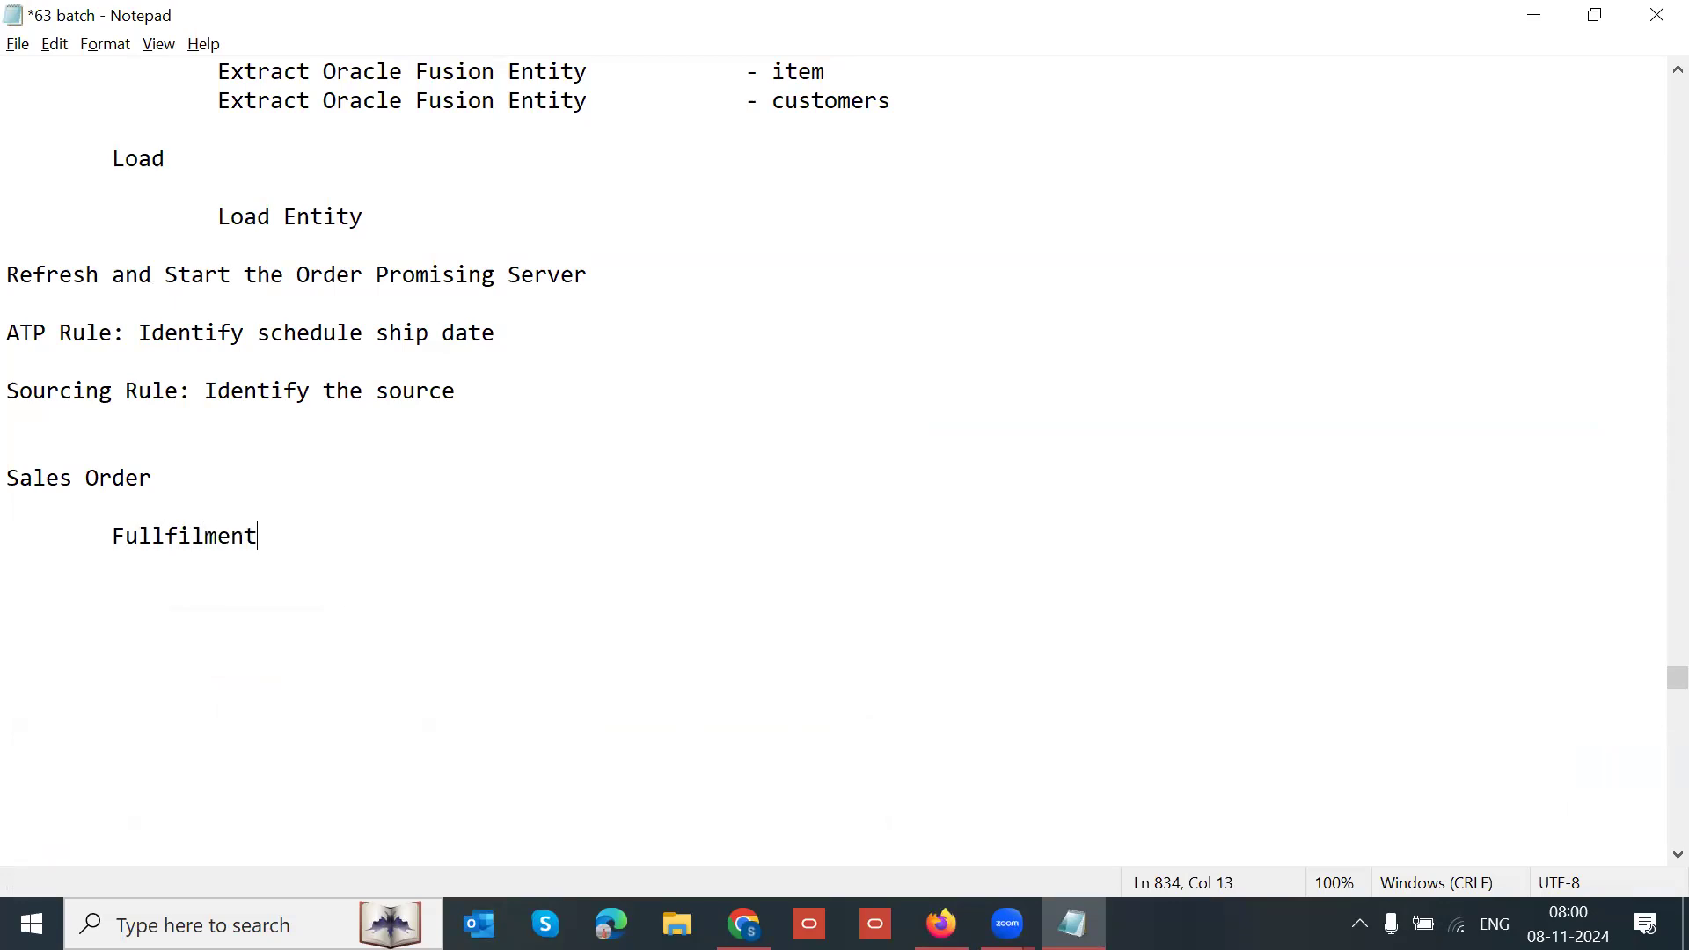
{"action": "type", "text": "/Suppliers"}
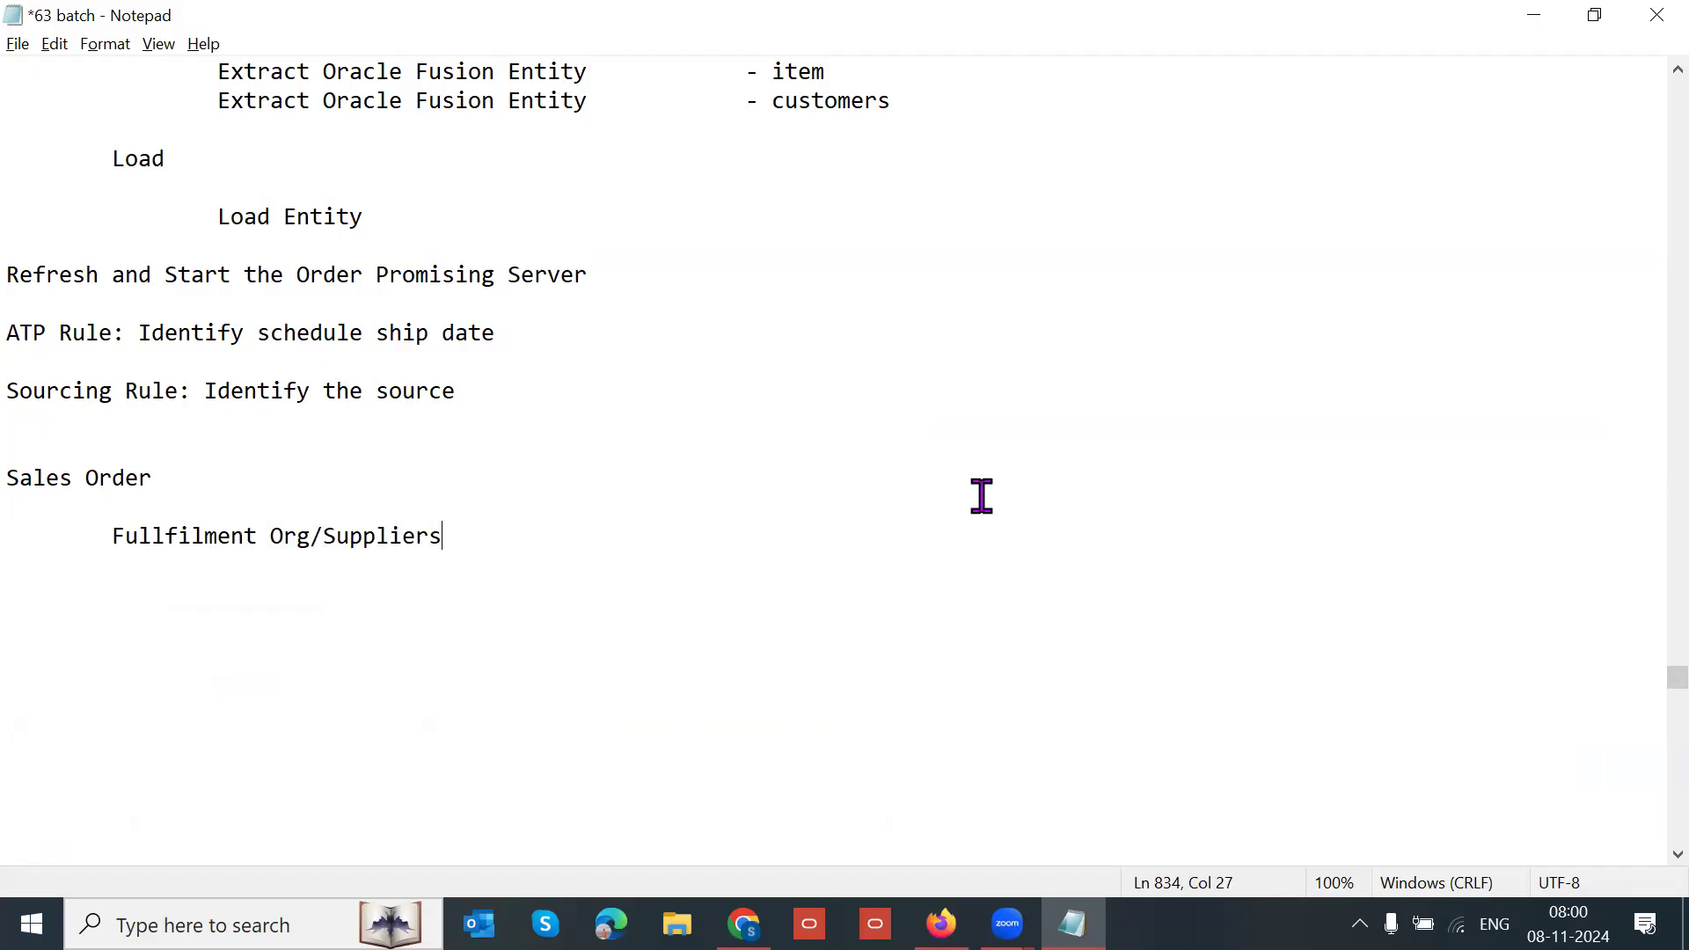
- Mark the Fullfilment Org/Suppliers line as "1st preference" after a dash, and add a "Profile options" line below it
{"action": "left_click_drag", "start_coordinate": [97, 534], "coordinate": [530, 547]}
{"action": "left_click", "coordinate": [531, 546]}
{"action": "key", "text": "Tab"}
{"action": "type", "text": "-"}
{"action": "key", "text": "Tab"}
{"action": "type", "text": "1st preference"}
{"action": "key", "text": "Return"}
{"action": "key", "text": "Return"}
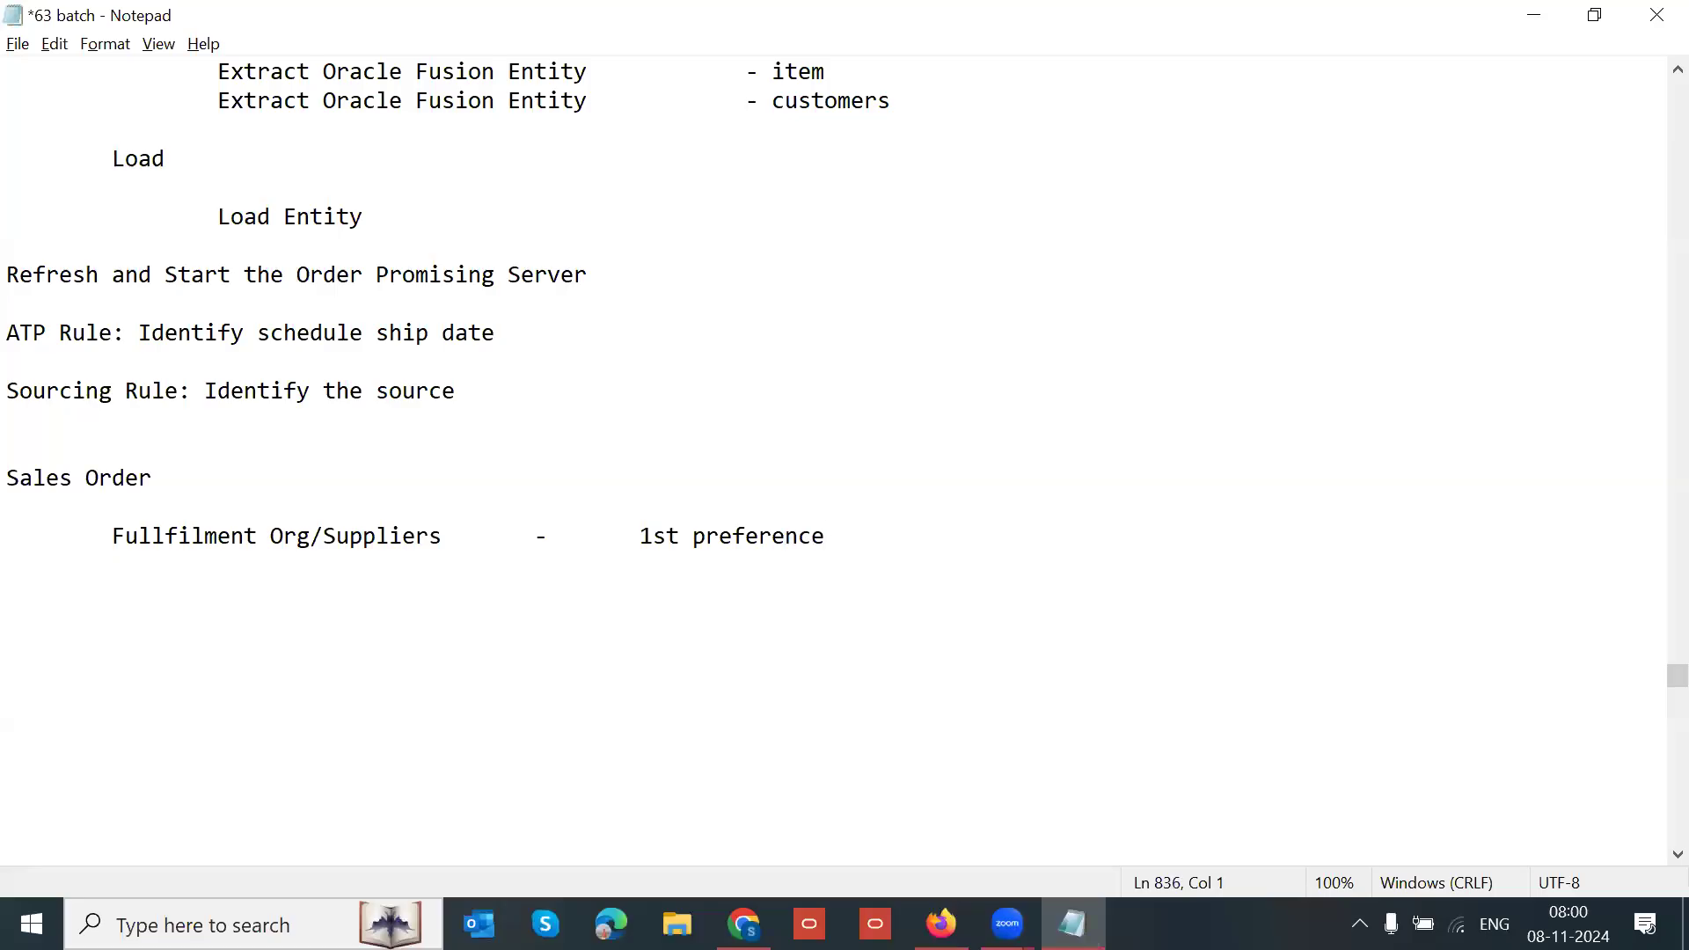
{"action": "left_click_drag", "start_coordinate": [32, 538], "coordinate": [338, 539]}
{"action": "key", "text": "Down"}
{"action": "type", "text": "Profile options"}
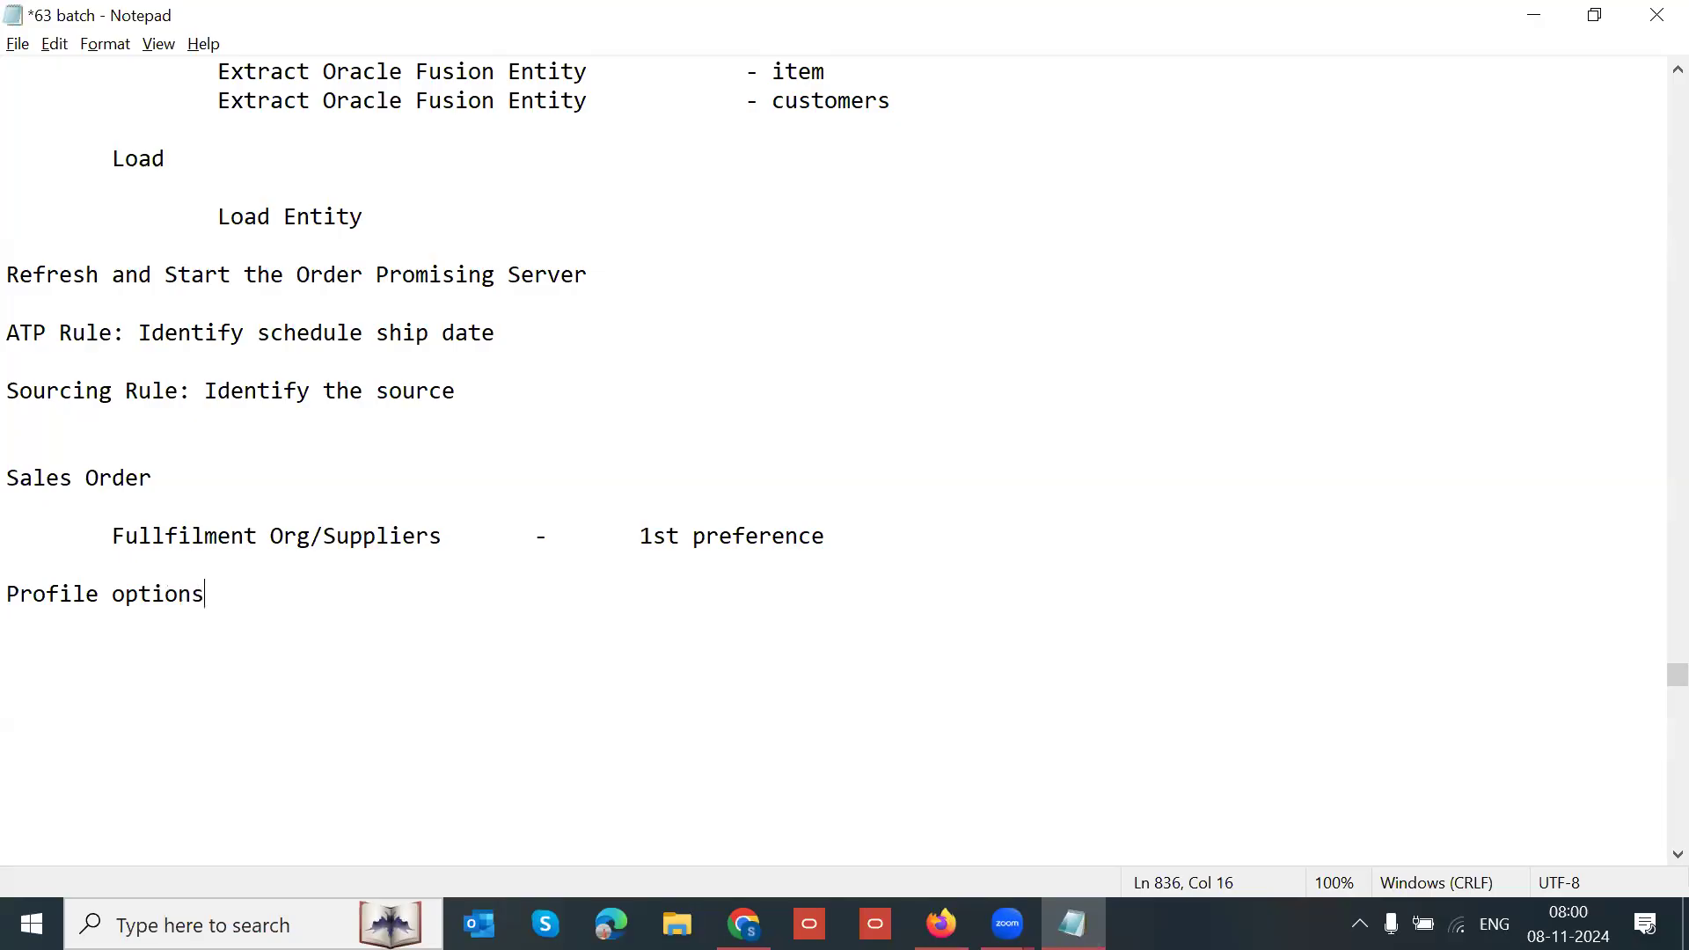
- Insert a copied "1st preference" heading above Sales Order and underline it with a row of dashes
{"action": "left_click", "coordinate": [30, 481]}
{"action": "key", "text": "Return"}
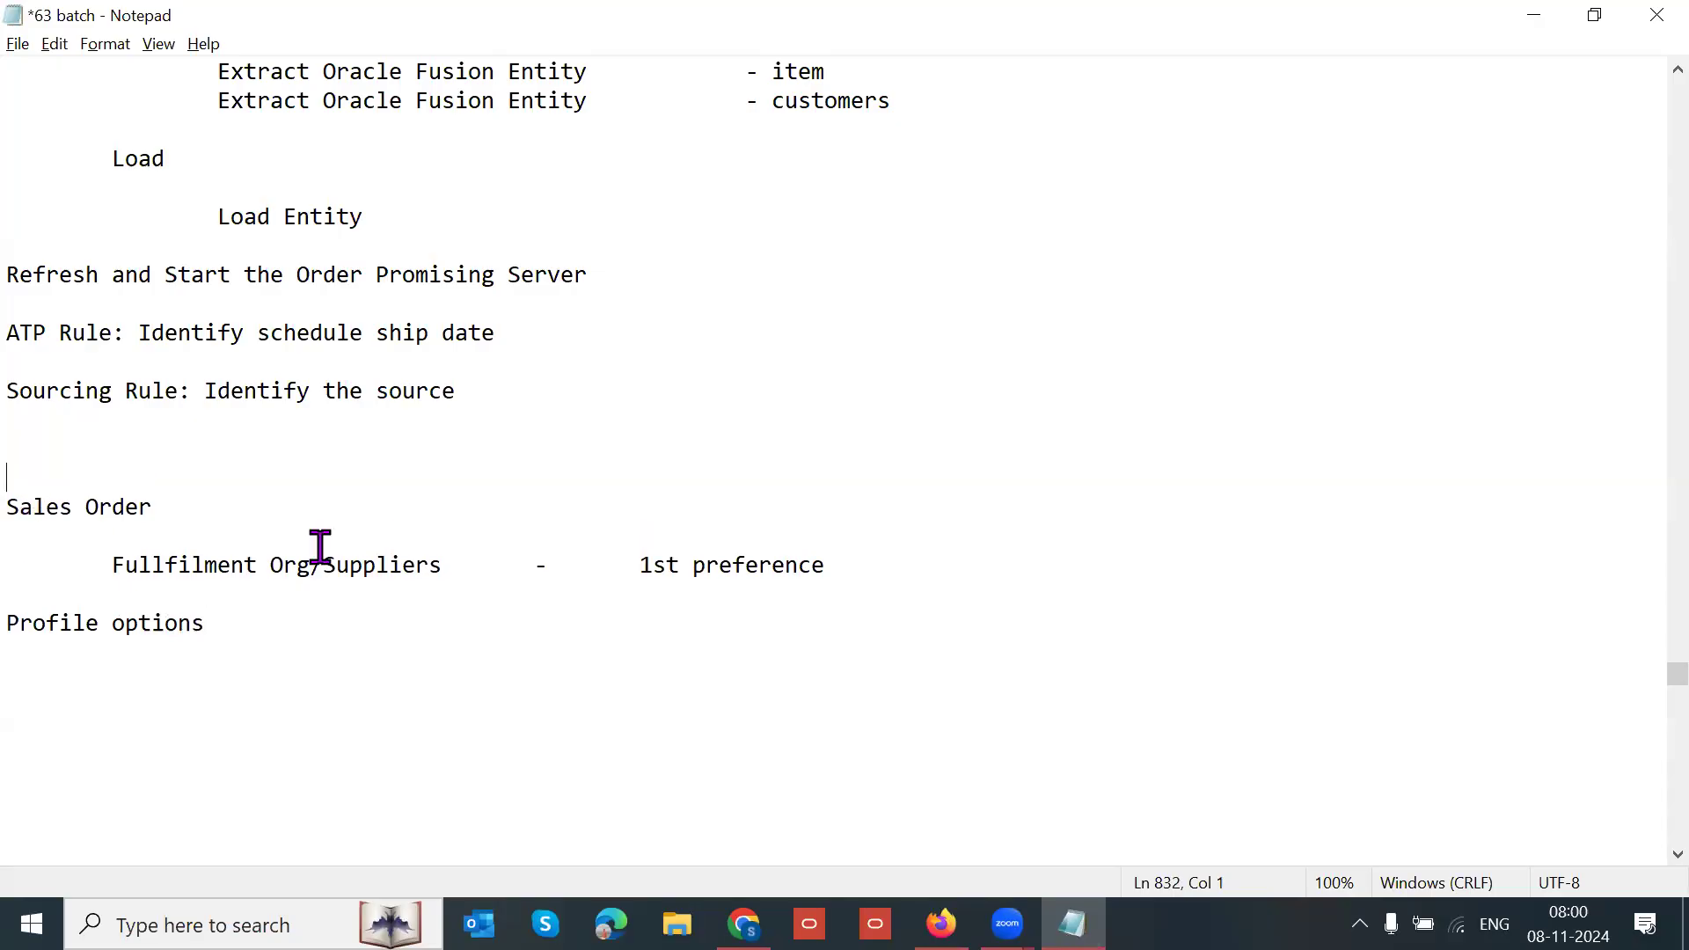
{"action": "left_click_drag", "start_coordinate": [640, 563], "coordinate": [864, 558]}
{"action": "key", "text": "ctrl+c"}
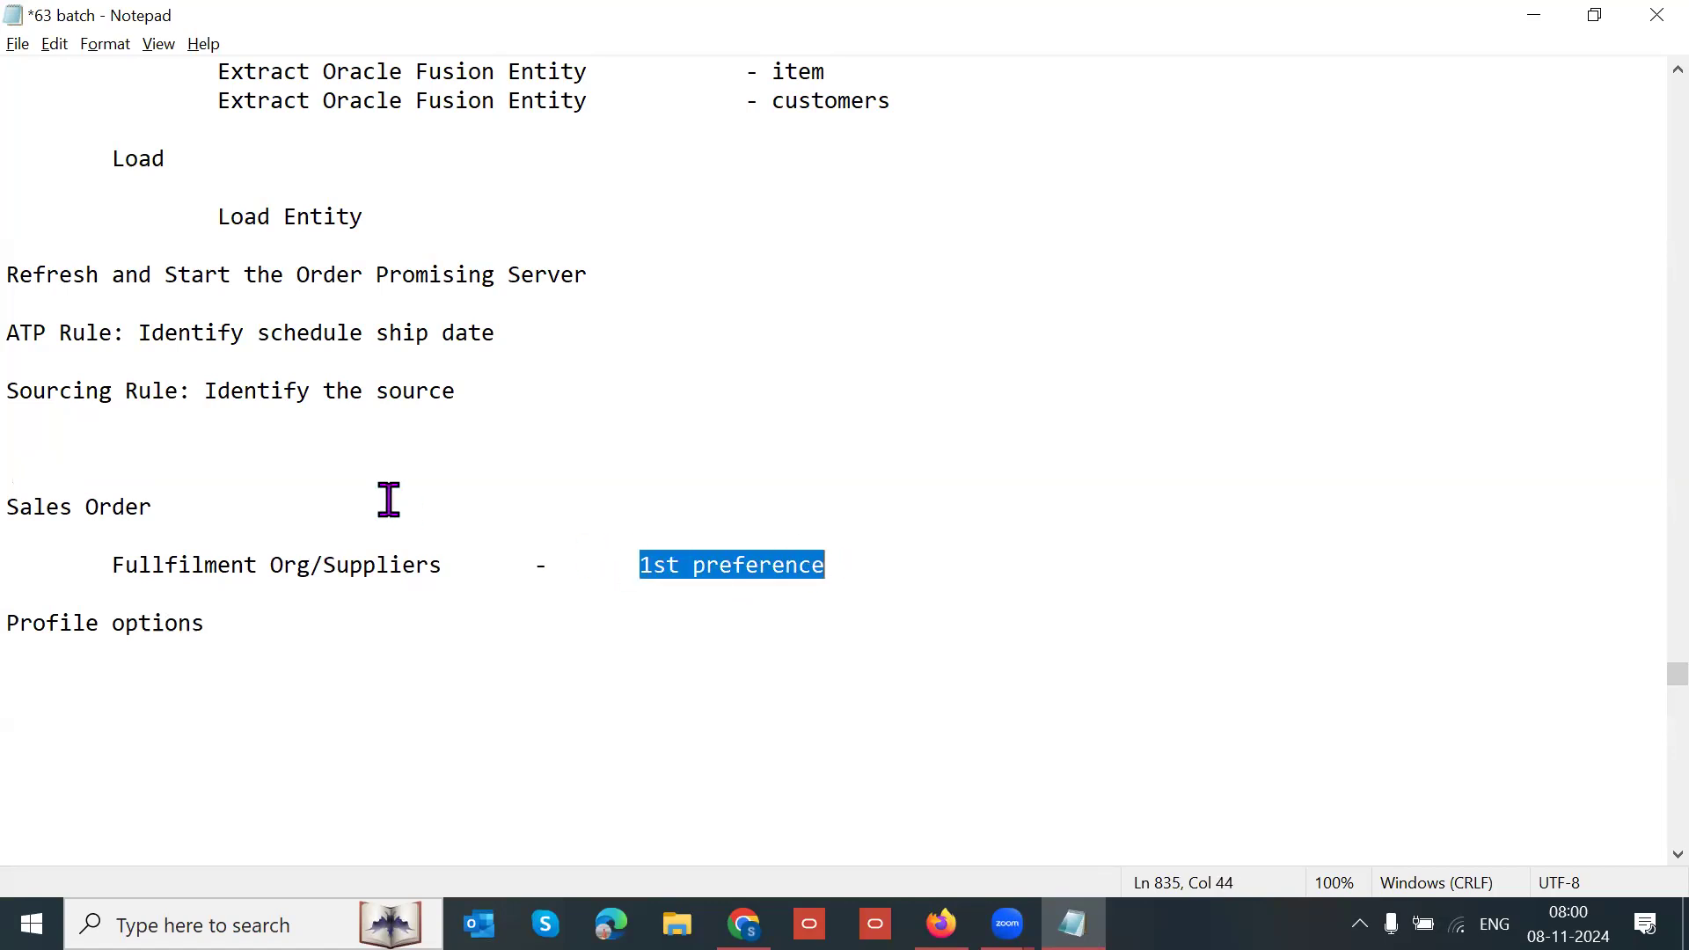
{"action": "left_click", "coordinate": [110, 450]}
{"action": "key", "text": "ctrl+v"}
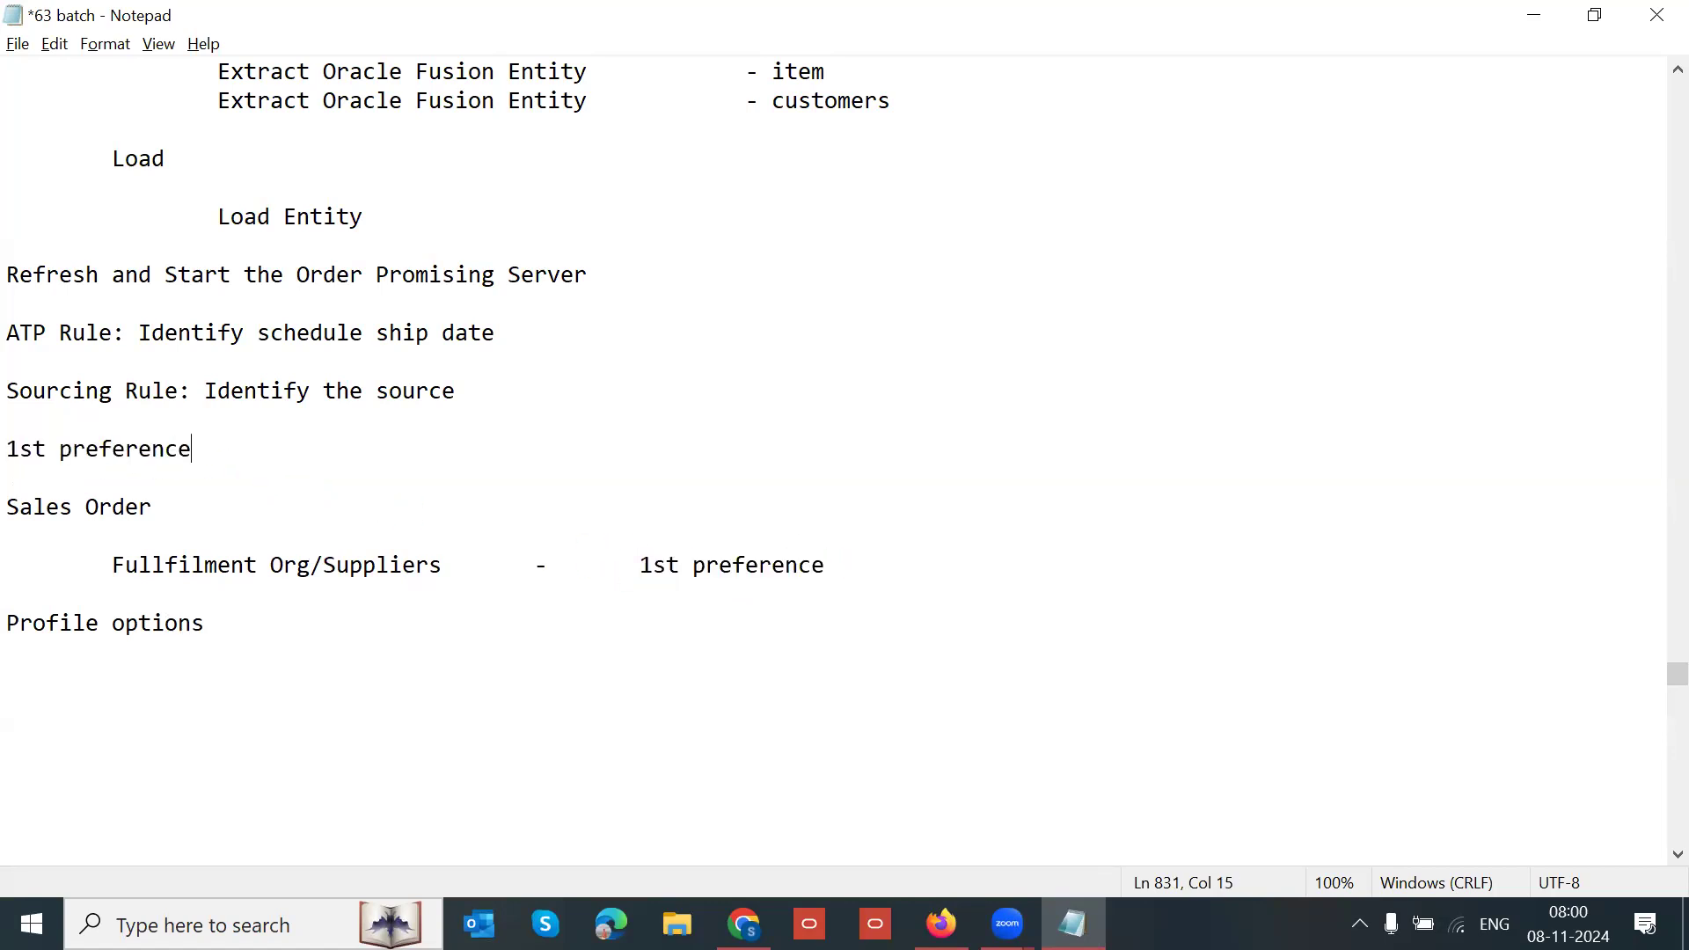
{"action": "key", "text": "Return"}
{"action": "type", "text": "------"}
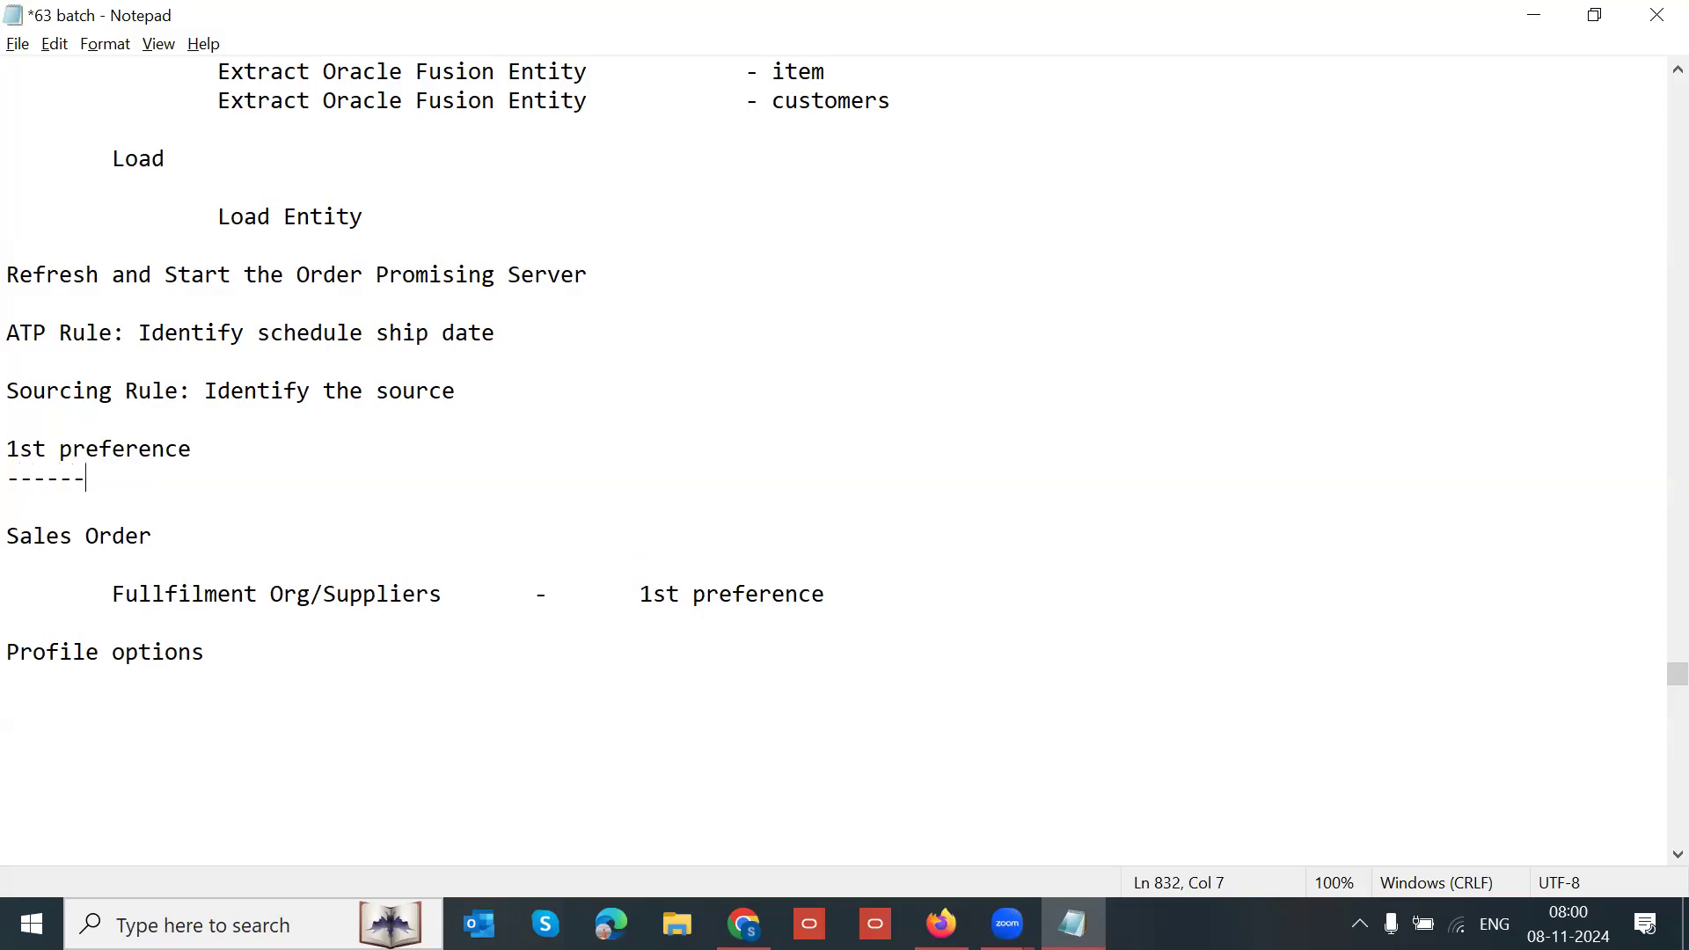
{"action": "type", "text": "-------"}
- Add a dash-underlined "2nd Preference" heading directly above Profile options, without a blank line between them, and save the notes
{"action": "left_click", "coordinate": [868, 582]}
{"action": "key", "text": "Return"}
{"action": "key", "text": "Return"}
{"action": "type", "text": "2"}
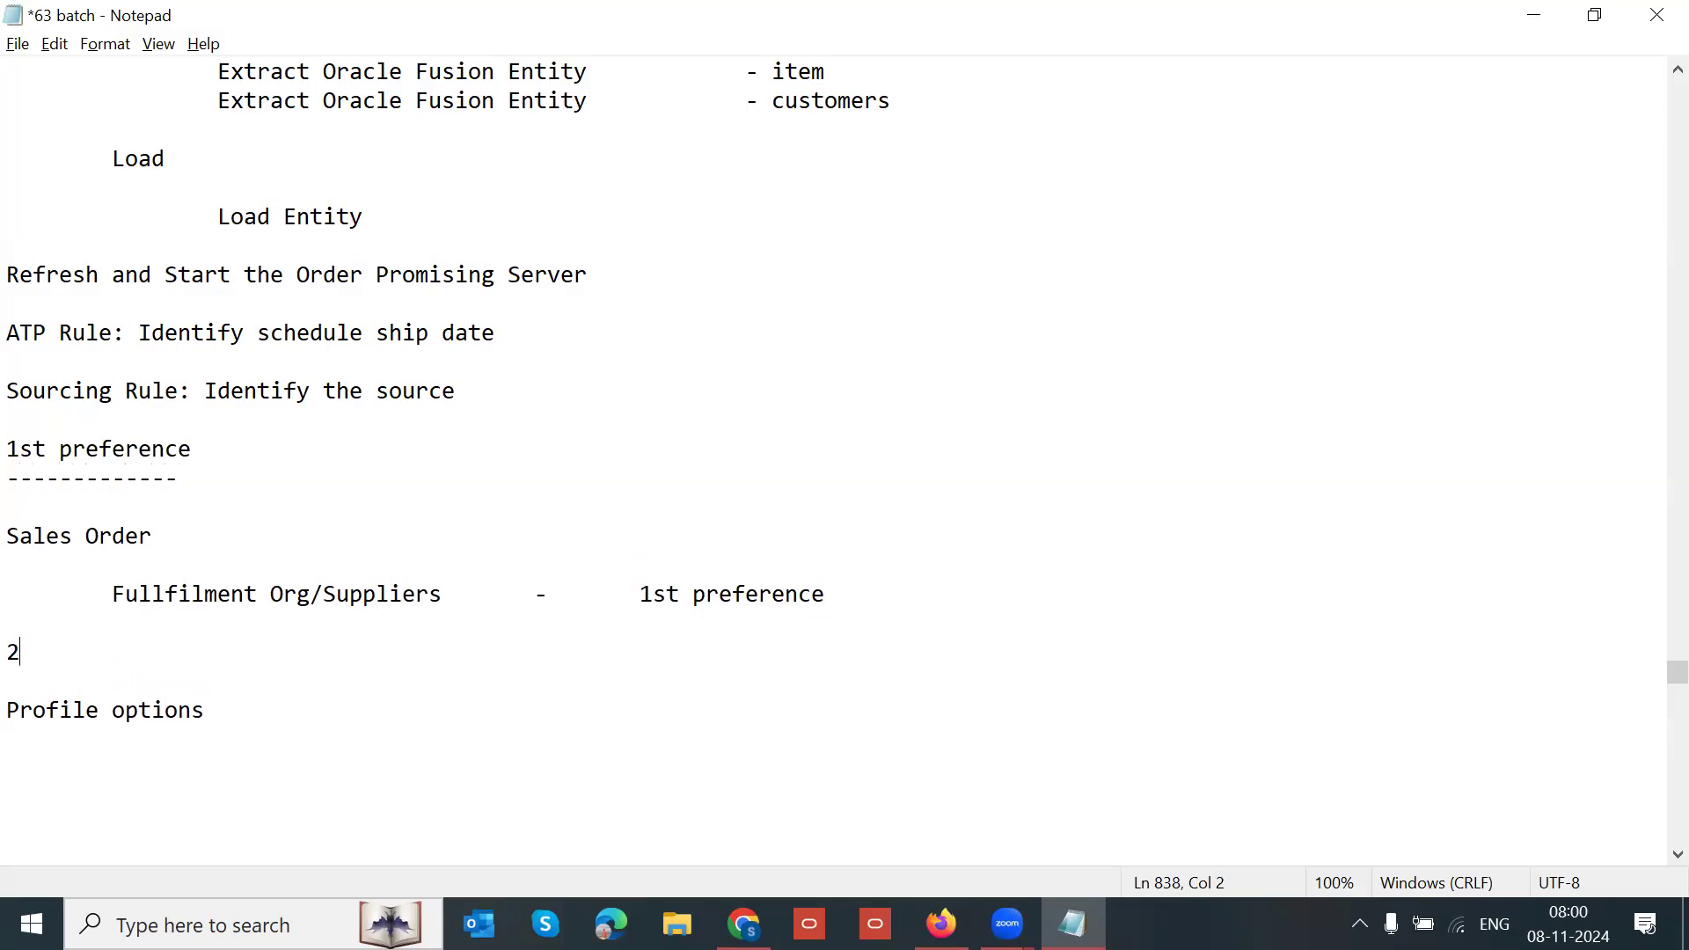
{"action": "type", "text": "nd Preference"}
{"action": "key", "text": "Return"}
{"action": "type", "text": "---------------"}
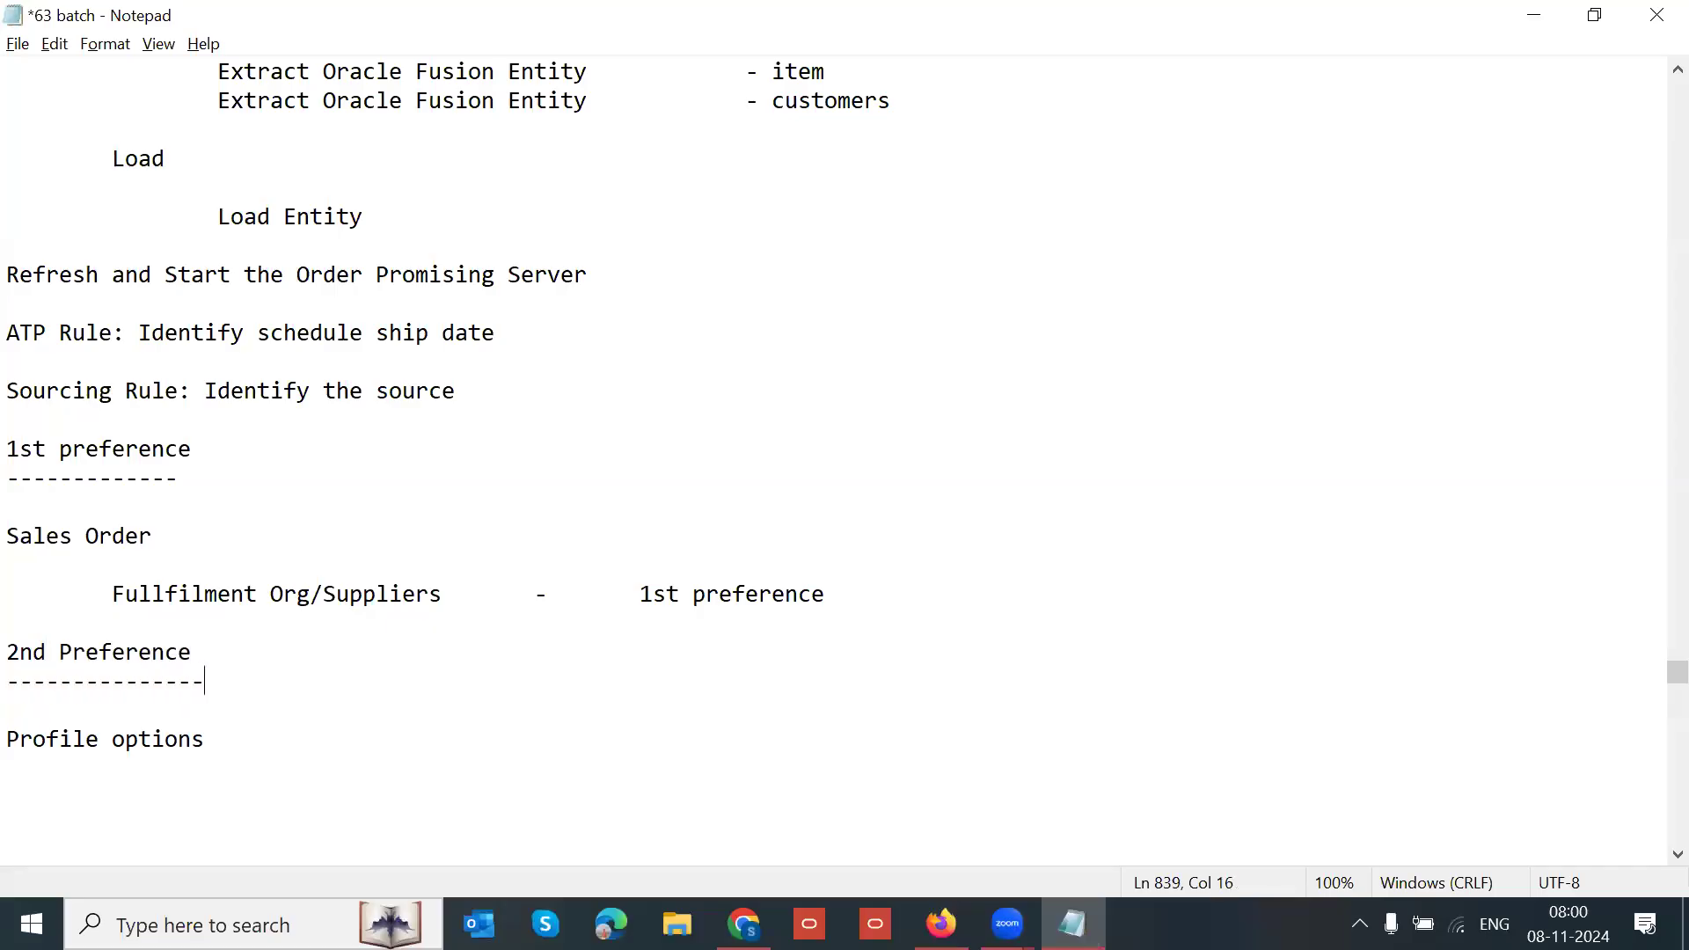
{"action": "left_click", "coordinate": [199, 703]}
{"action": "key", "text": "Delete"}
{"action": "key", "text": "ctrl+s"}
- Extend the last note line to read "Profile options -> Assignment Set -> Sourcing Rule" and save the file
{"action": "left_click", "coordinate": [226, 708]}
{"action": "type", "text": "-> "}
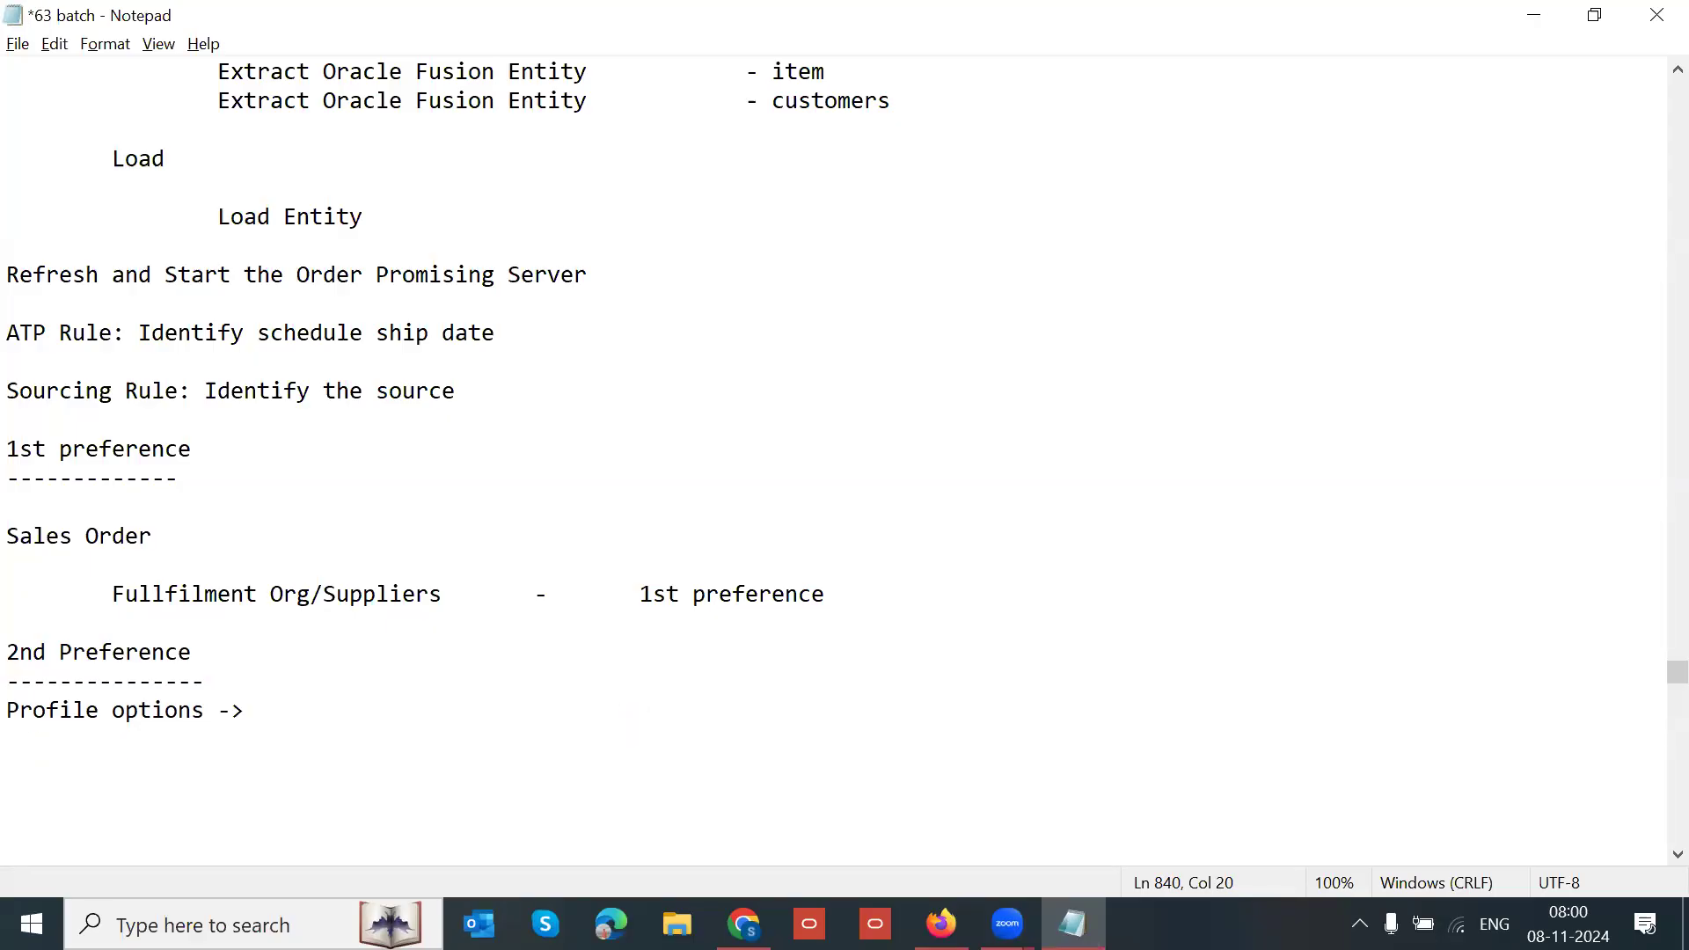
{"action": "type", "text": "Assign"}
{"action": "key", "text": "BackSpace"}
{"action": "key", "text": "BackSpace"}
{"action": "key", "text": "BackSpace"}
{"action": "key", "text": "BackSpace"}
{"action": "type", "text": "signment St"}
{"action": "key", "text": "BackSpace"}
{"action": "type", "text": "et ->"}
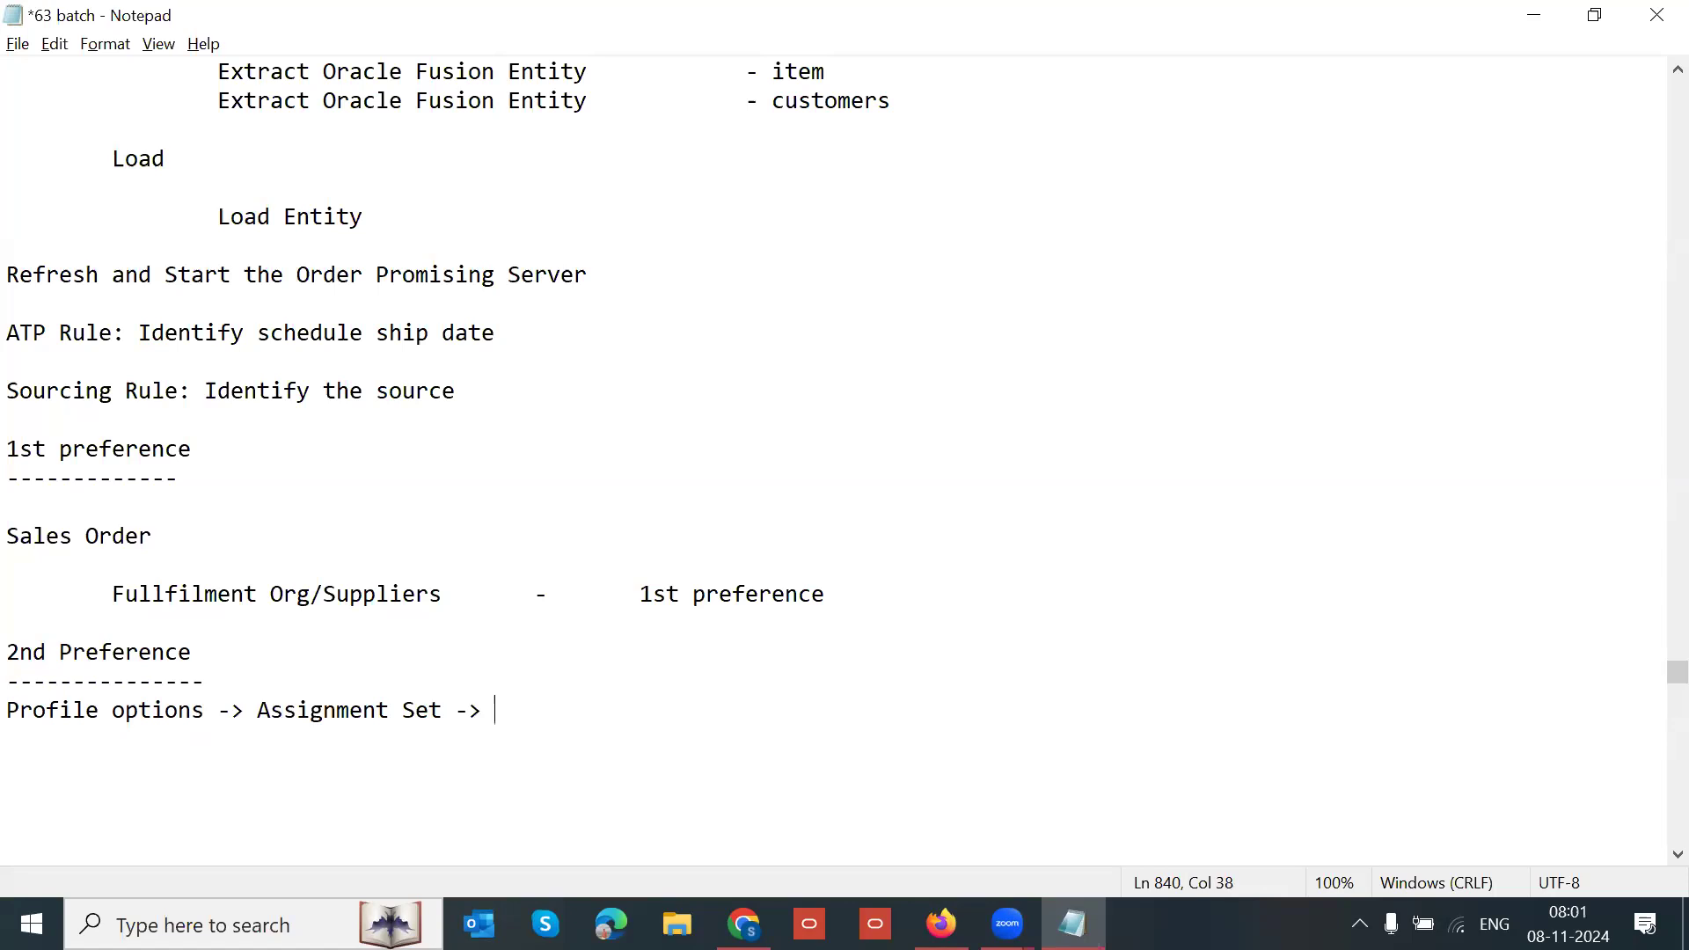
{"action": "key", "text": "ctrl+s"}
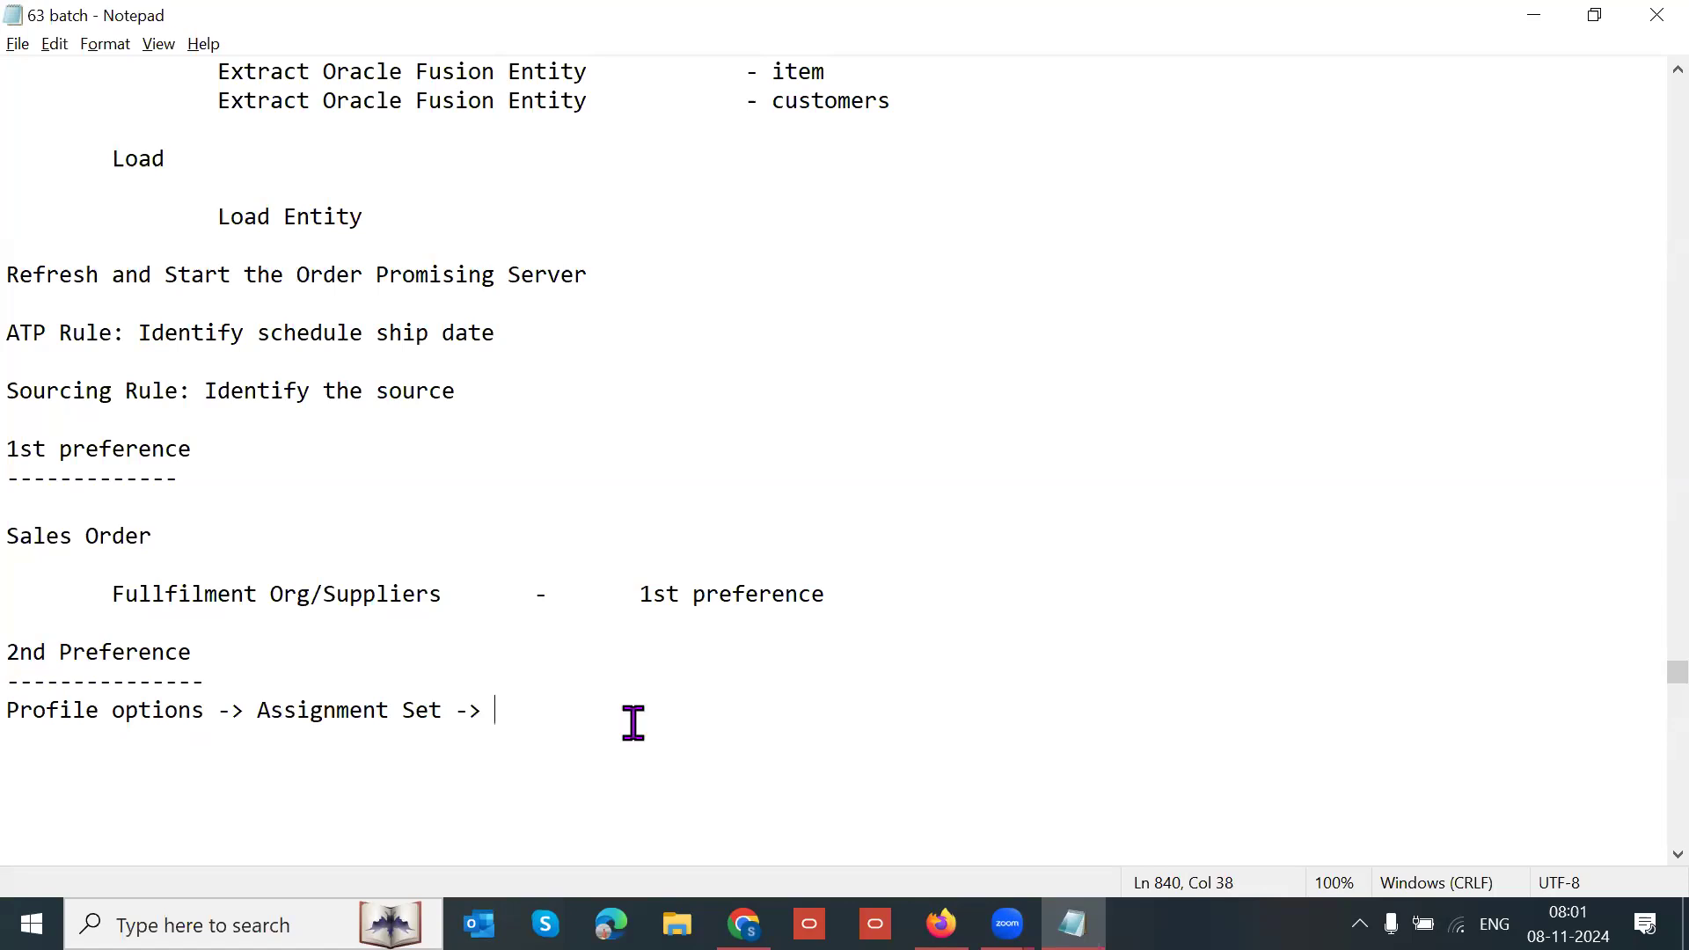
{"action": "type", "text": "Sourccing R"}
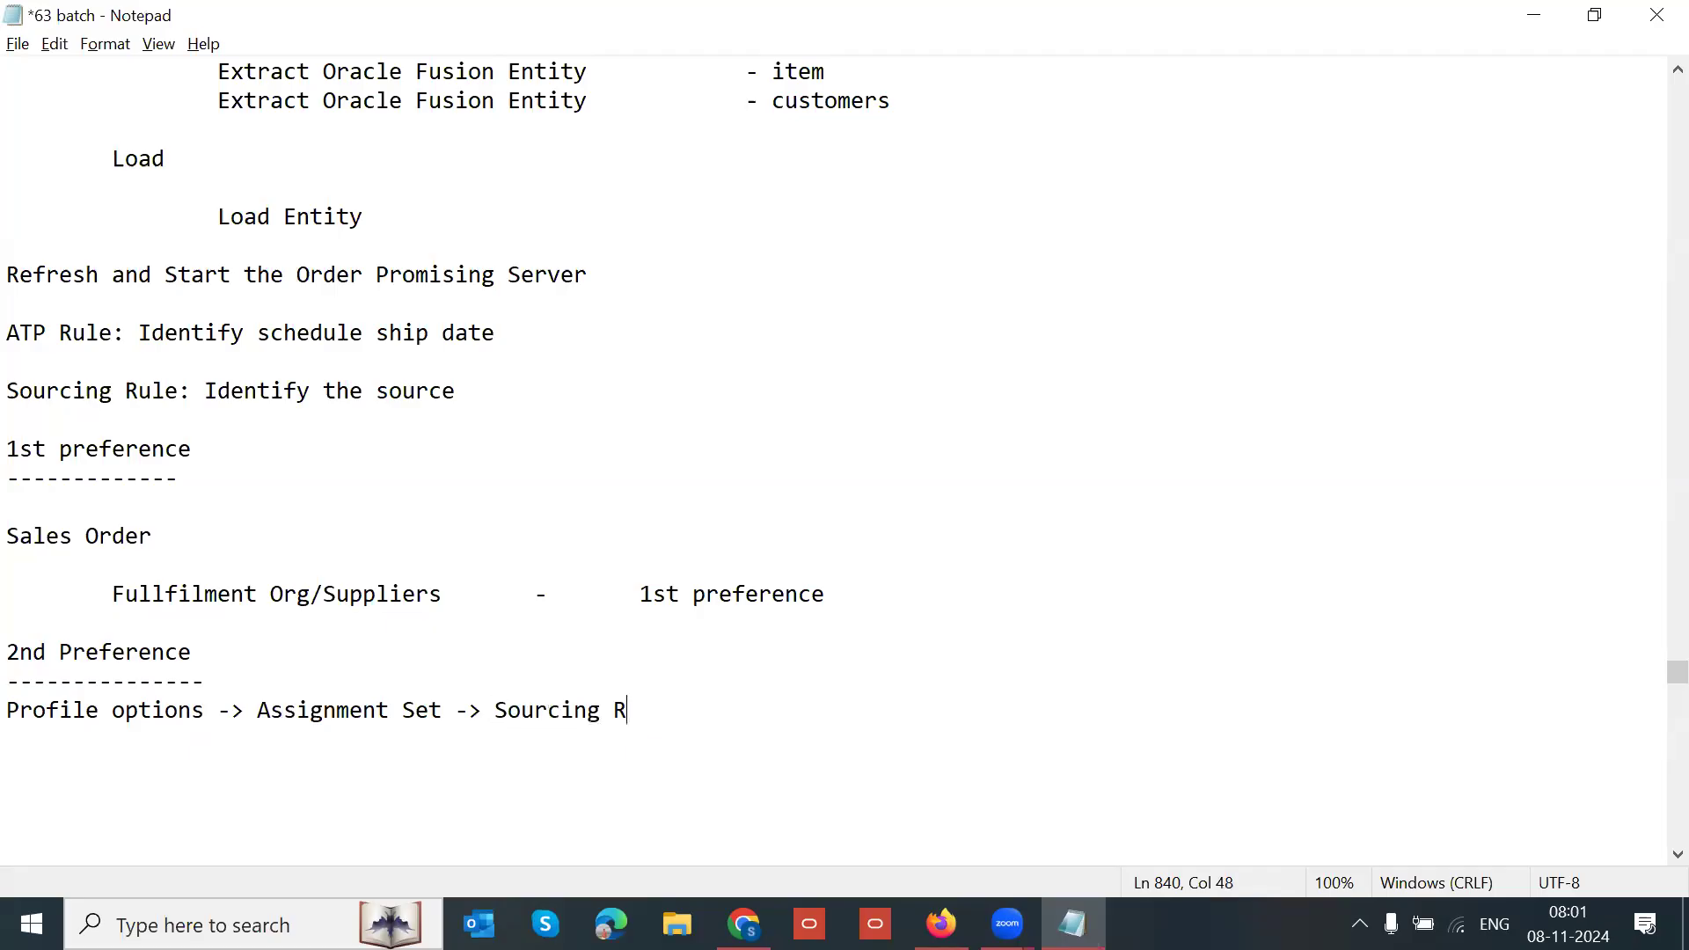
{"action": "type", "text": "ule"}
{"action": "key", "text": "ctrl+s"}
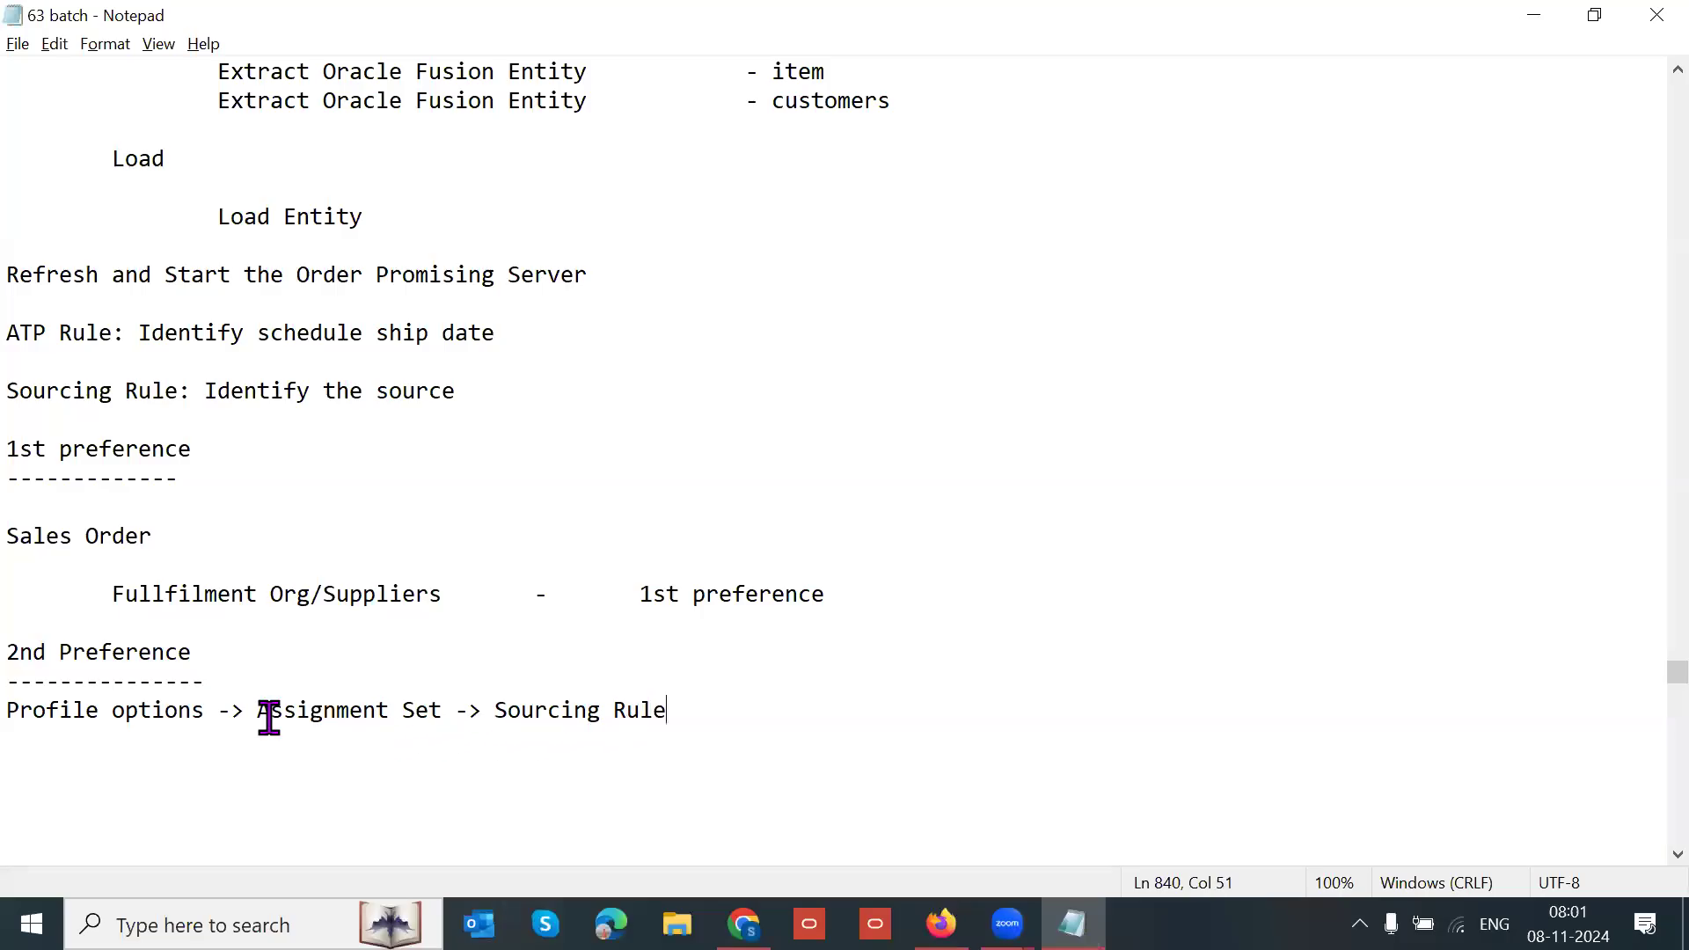
- Switch to the 2024 SCM Setups Sheet in Chrome and find the GOP setup tasks on the OM sheet
{"action": "left_click_drag", "start_coordinate": [9, 711], "coordinate": [204, 711]}
{"action": "left_click", "coordinate": [743, 924]}
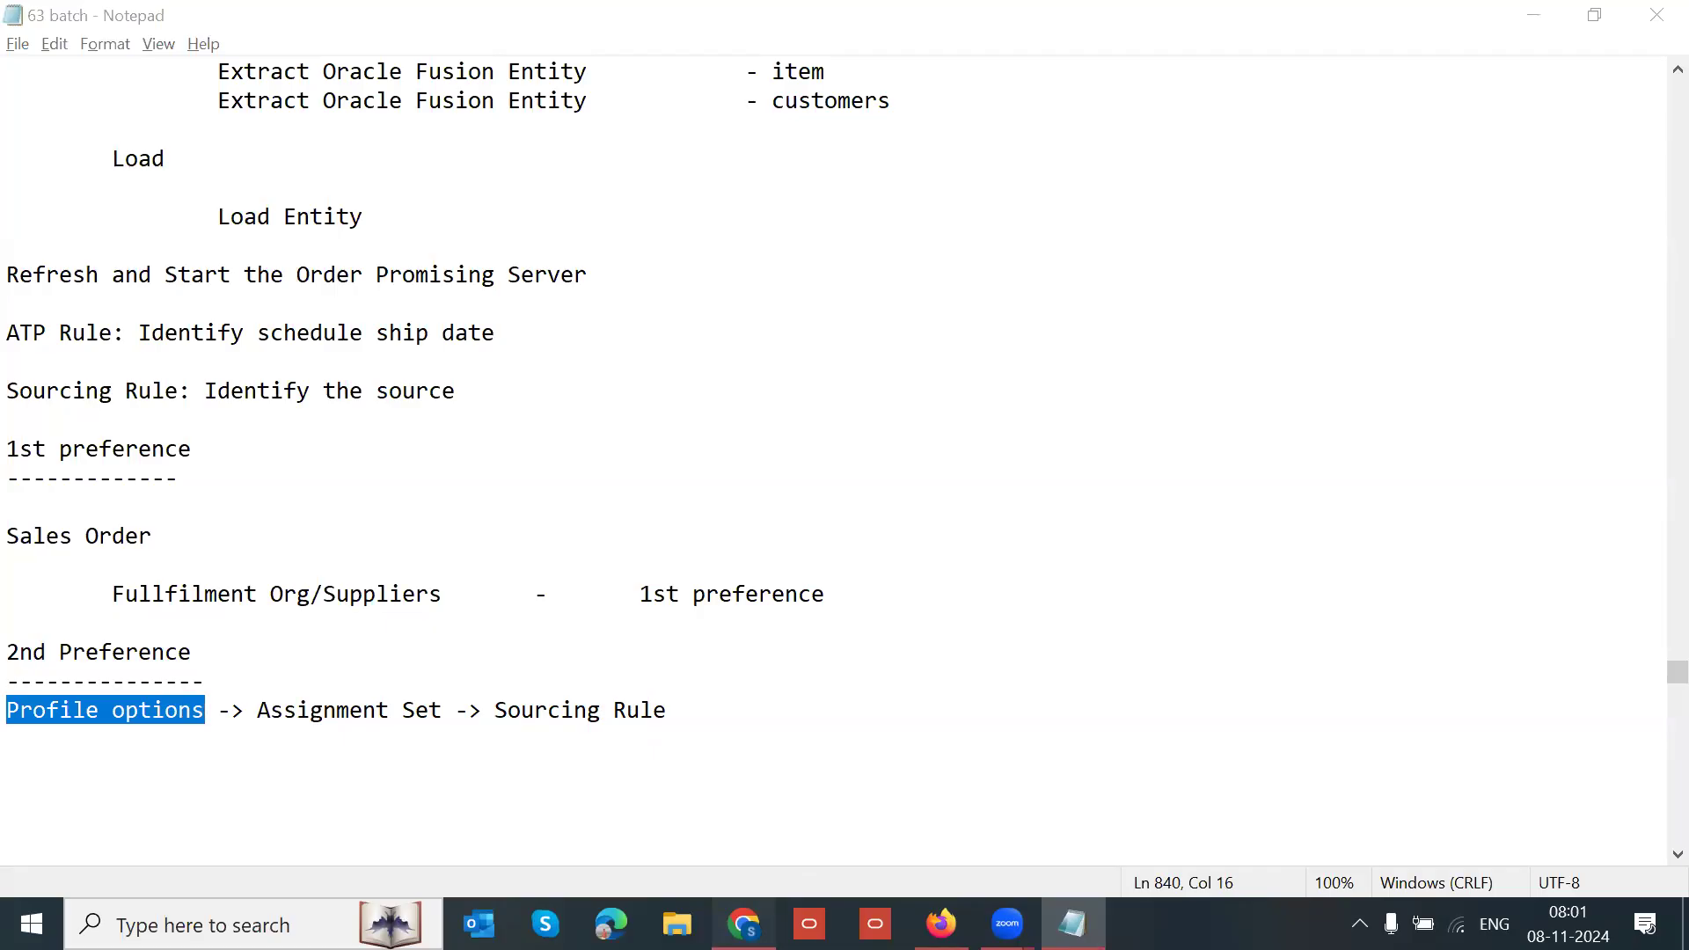
{"action": "left_click", "coordinate": [414, 686]}
{"action": "key", "text": "Down"}
{"action": "key", "text": "Down"}
{"action": "key", "text": "Down"}
{"action": "key", "text": "Down"}
{"action": "key", "text": "Down"}
{"action": "key", "text": "Down"}
{"action": "key", "text": "Down"}
{"action": "key", "text": "Down"}
{"action": "key", "text": "Down"}
{"action": "key", "text": "Down"}
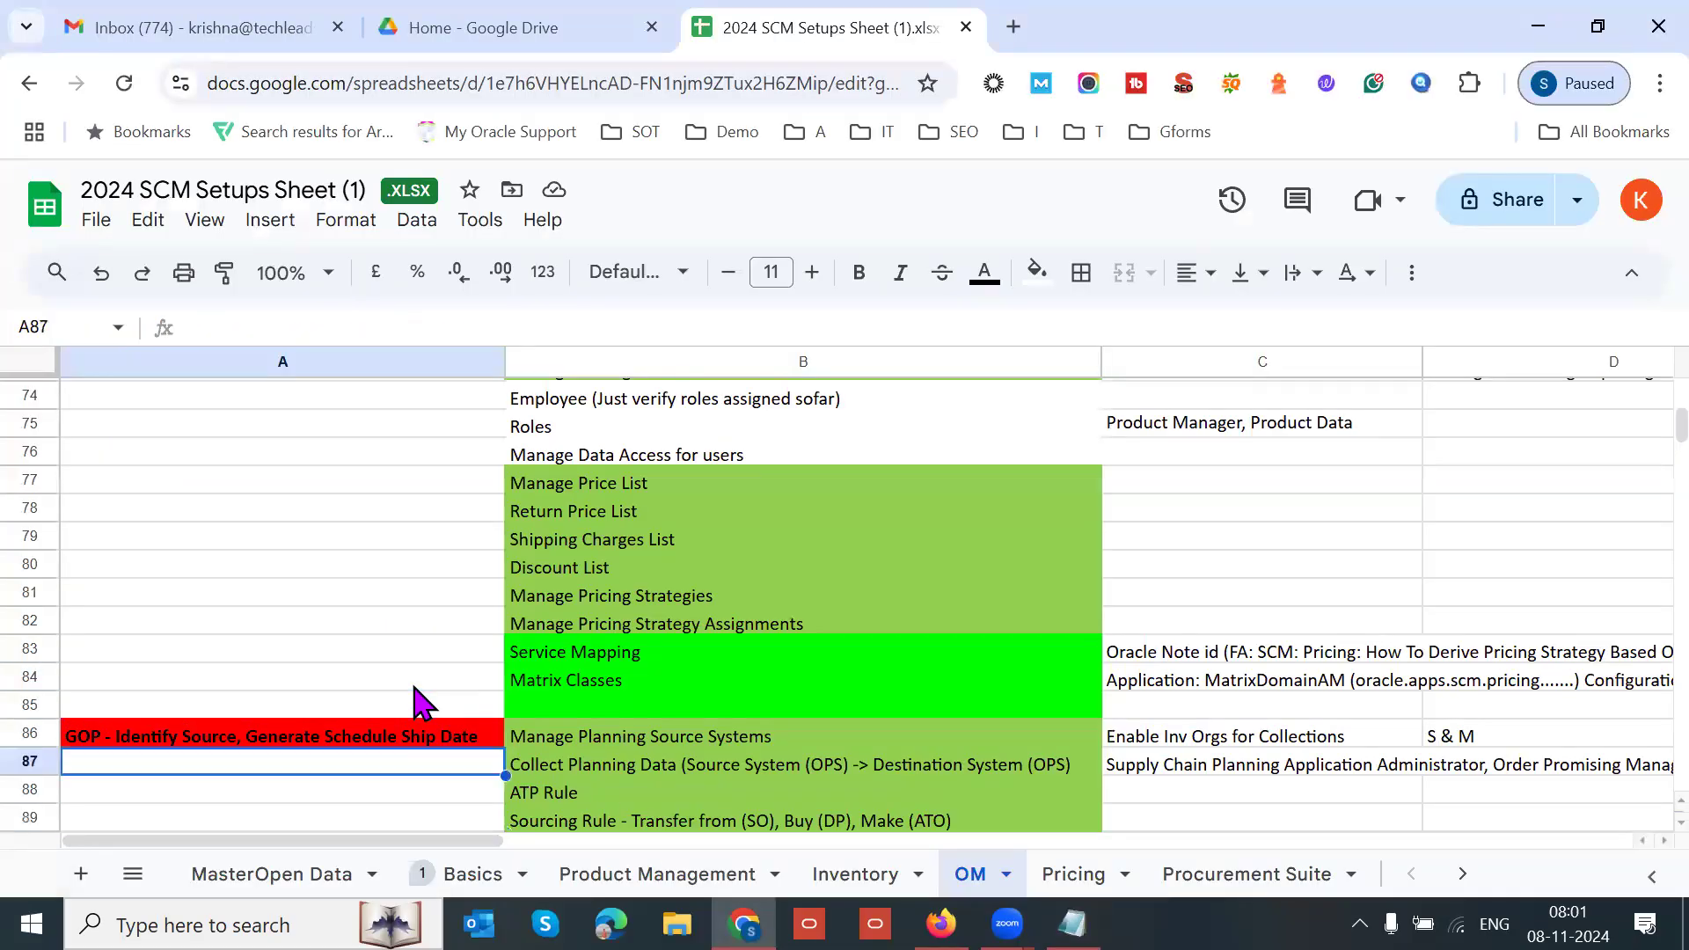
{"action": "key", "text": "Down"}
{"action": "key", "text": "Down"}
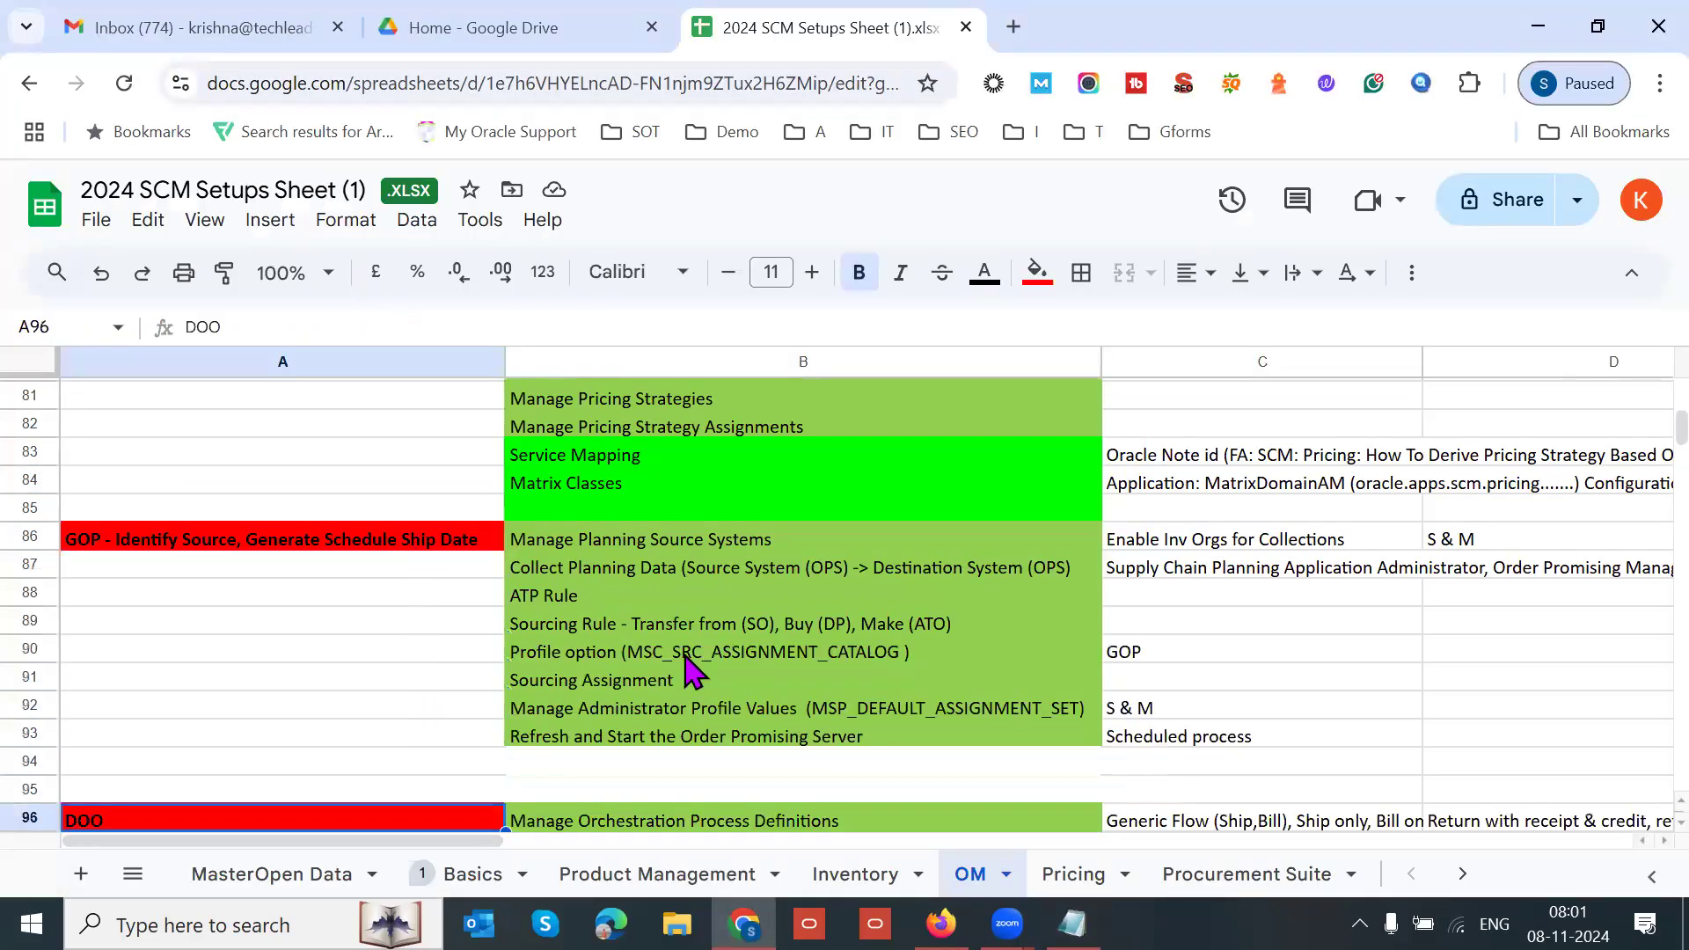
- Copy the task name "Manage Administrator Profile Values" from cell B92
{"action": "left_click", "coordinate": [718, 717]}
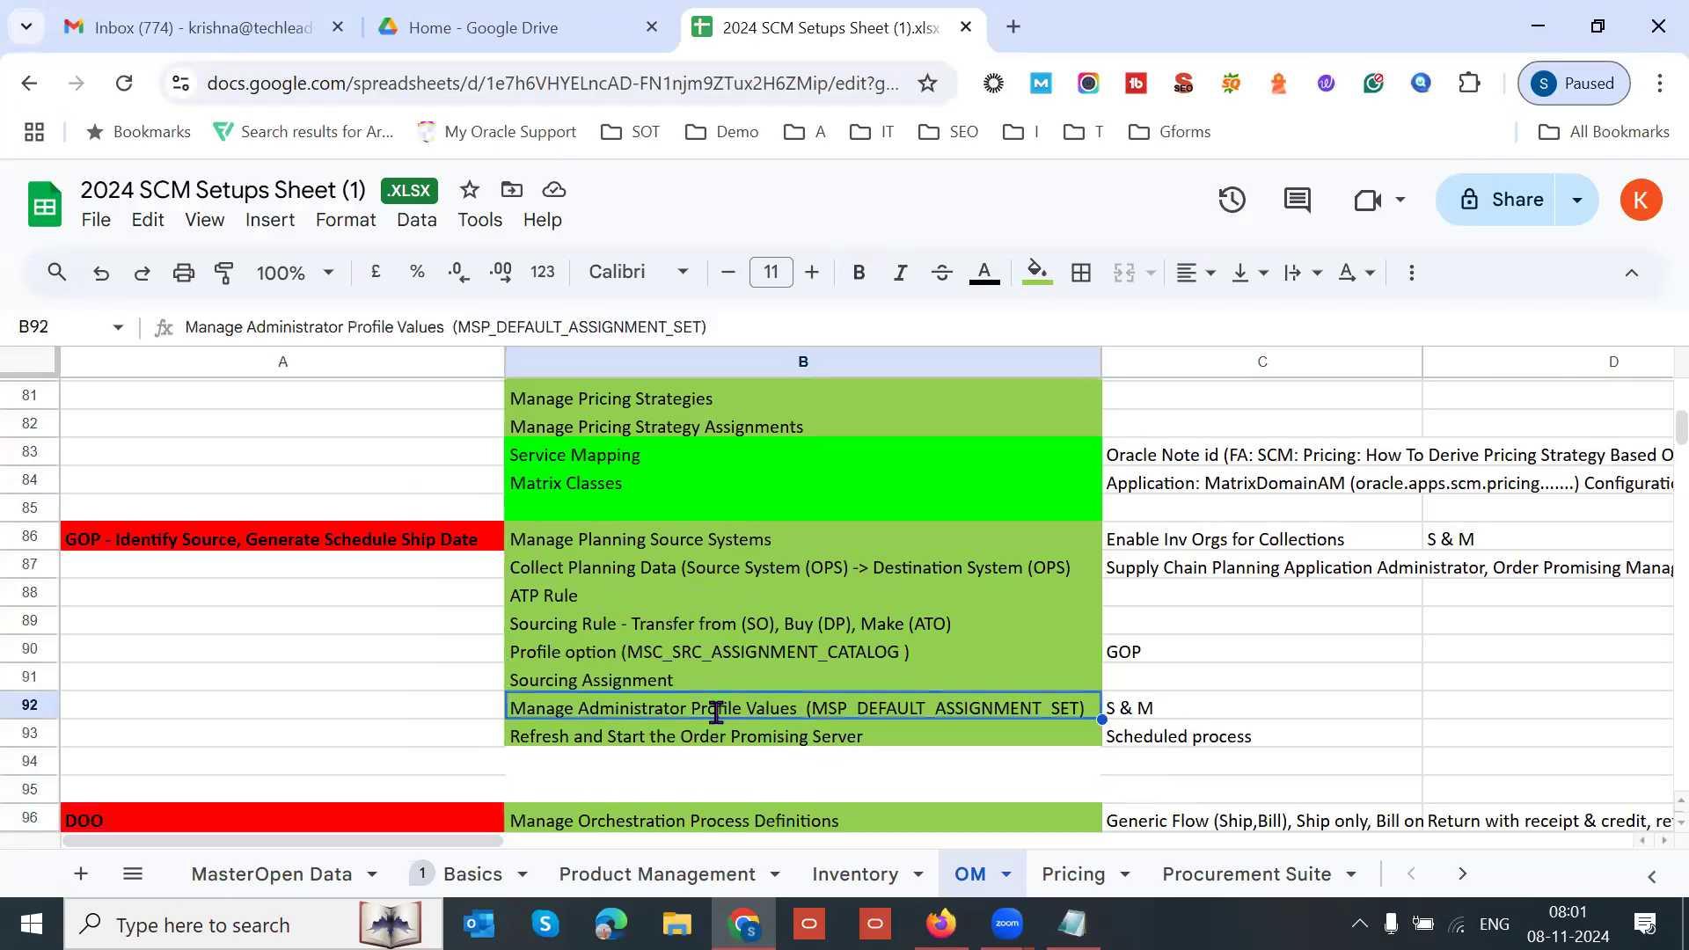
{"action": "triple_click", "coordinate": [716, 711]}
{"action": "triple_click", "coordinate": [716, 710]}
{"action": "triple_click", "coordinate": [716, 711]}
{"action": "left_click", "coordinate": [714, 709]}
{"action": "left_click_drag", "start_coordinate": [794, 702], "coordinate": [512, 707]}
{"action": "key", "text": "ctrl+c"}
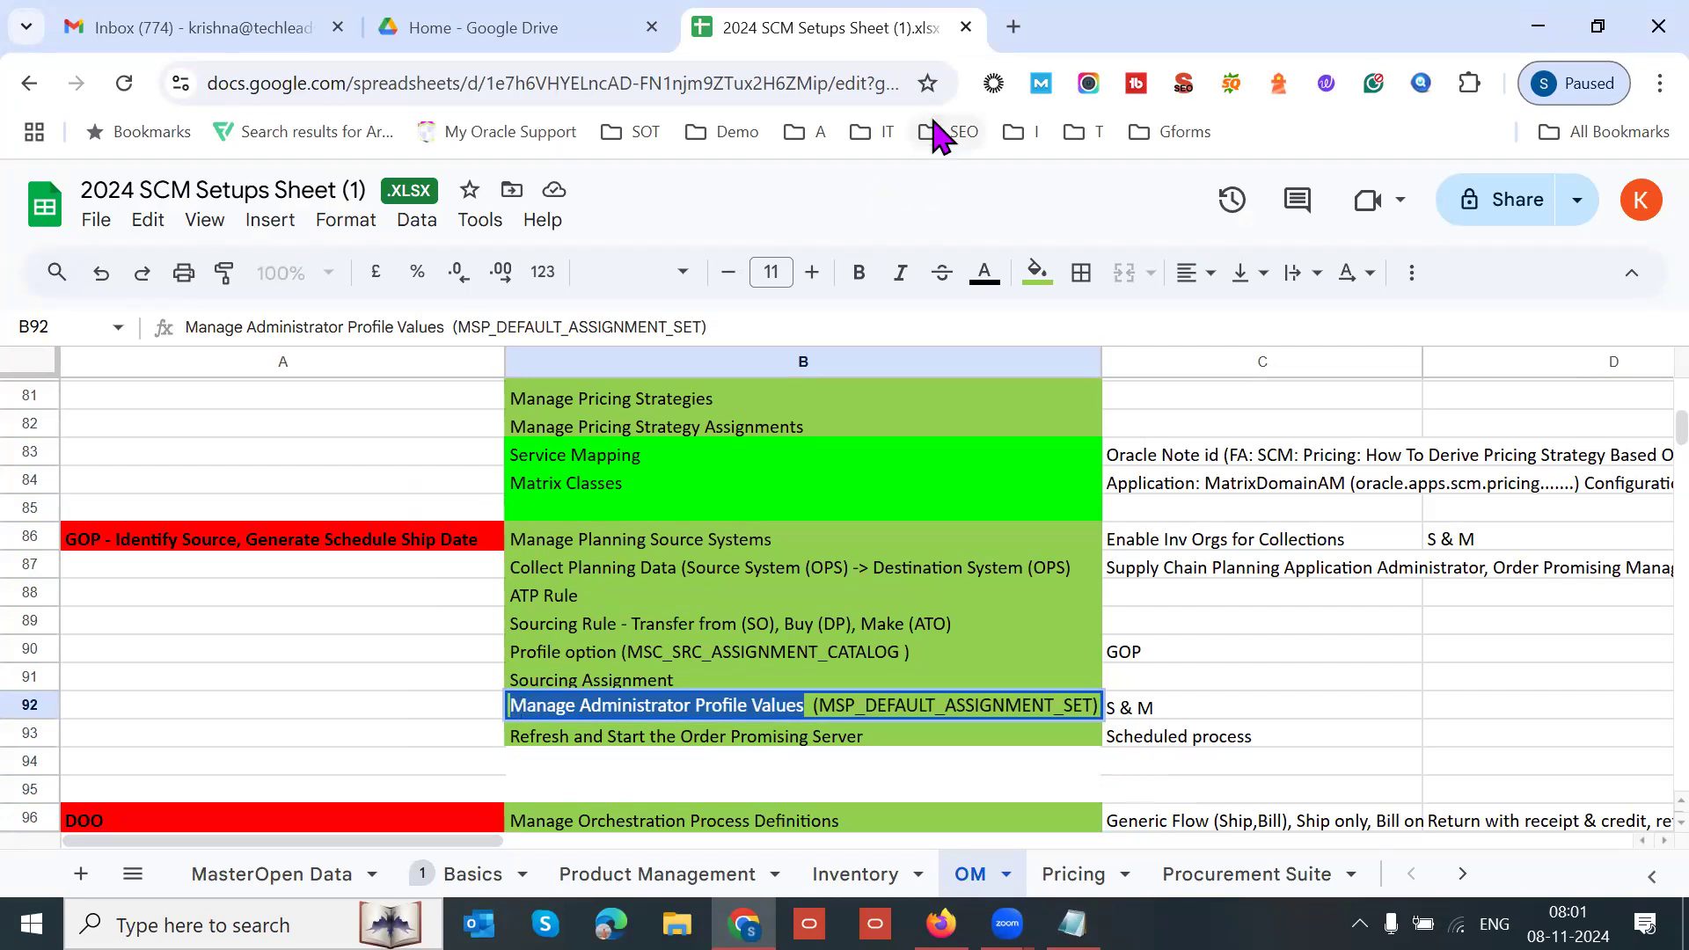
- Open the ekmk-test Oracle Cloud home page address in a new browser tab
{"action": "left_click", "coordinate": [1028, 40]}
{"action": "type", "text": "ek"}
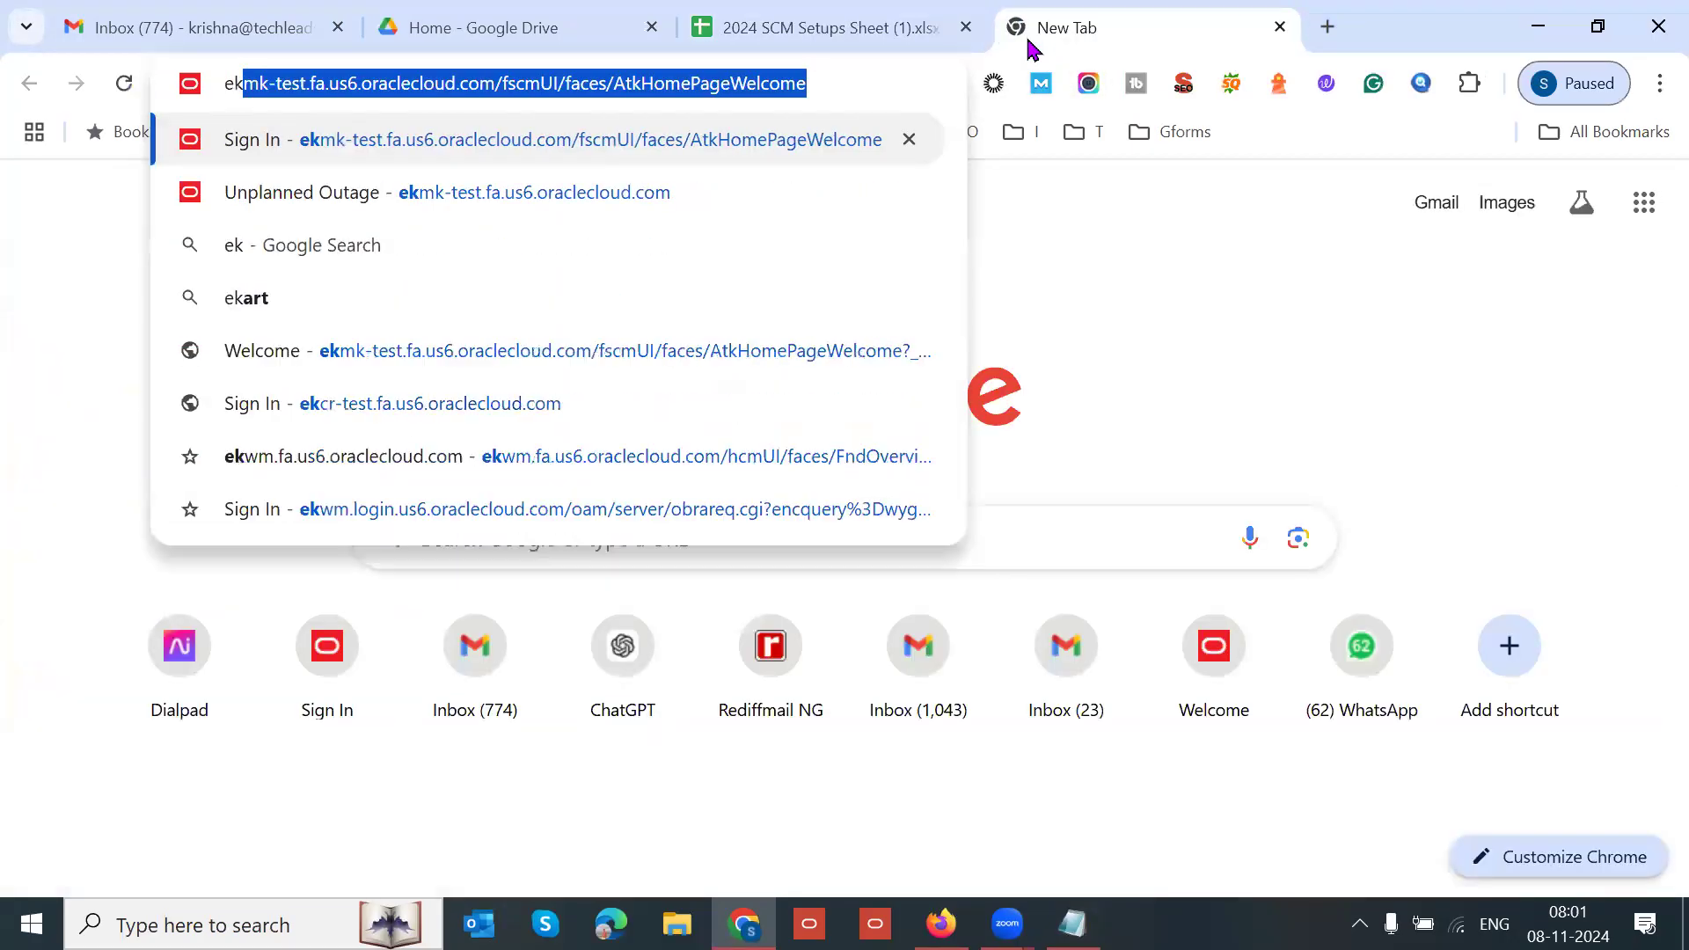
{"action": "key", "text": "Return"}
- Review the Manage Administrator Profile Values entry for MSP_DEFAULT_ASSIGNMENT_SET in the setups sheet
{"action": "left_click", "coordinate": [890, 31]}
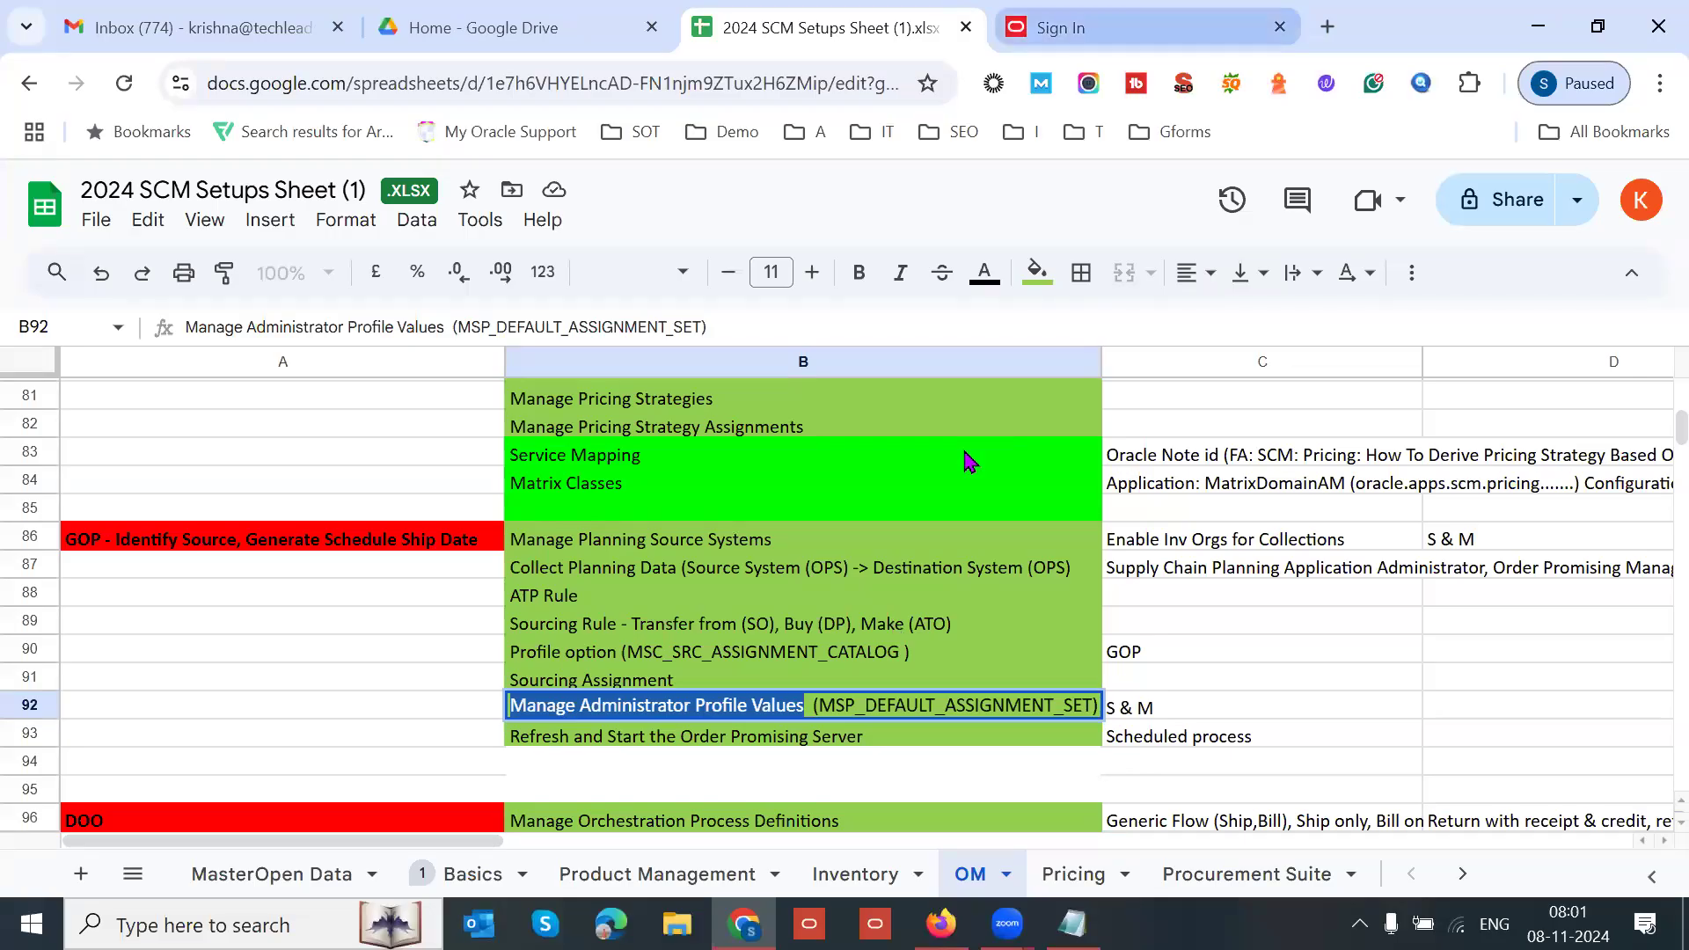
{"action": "key", "text": "F11"}
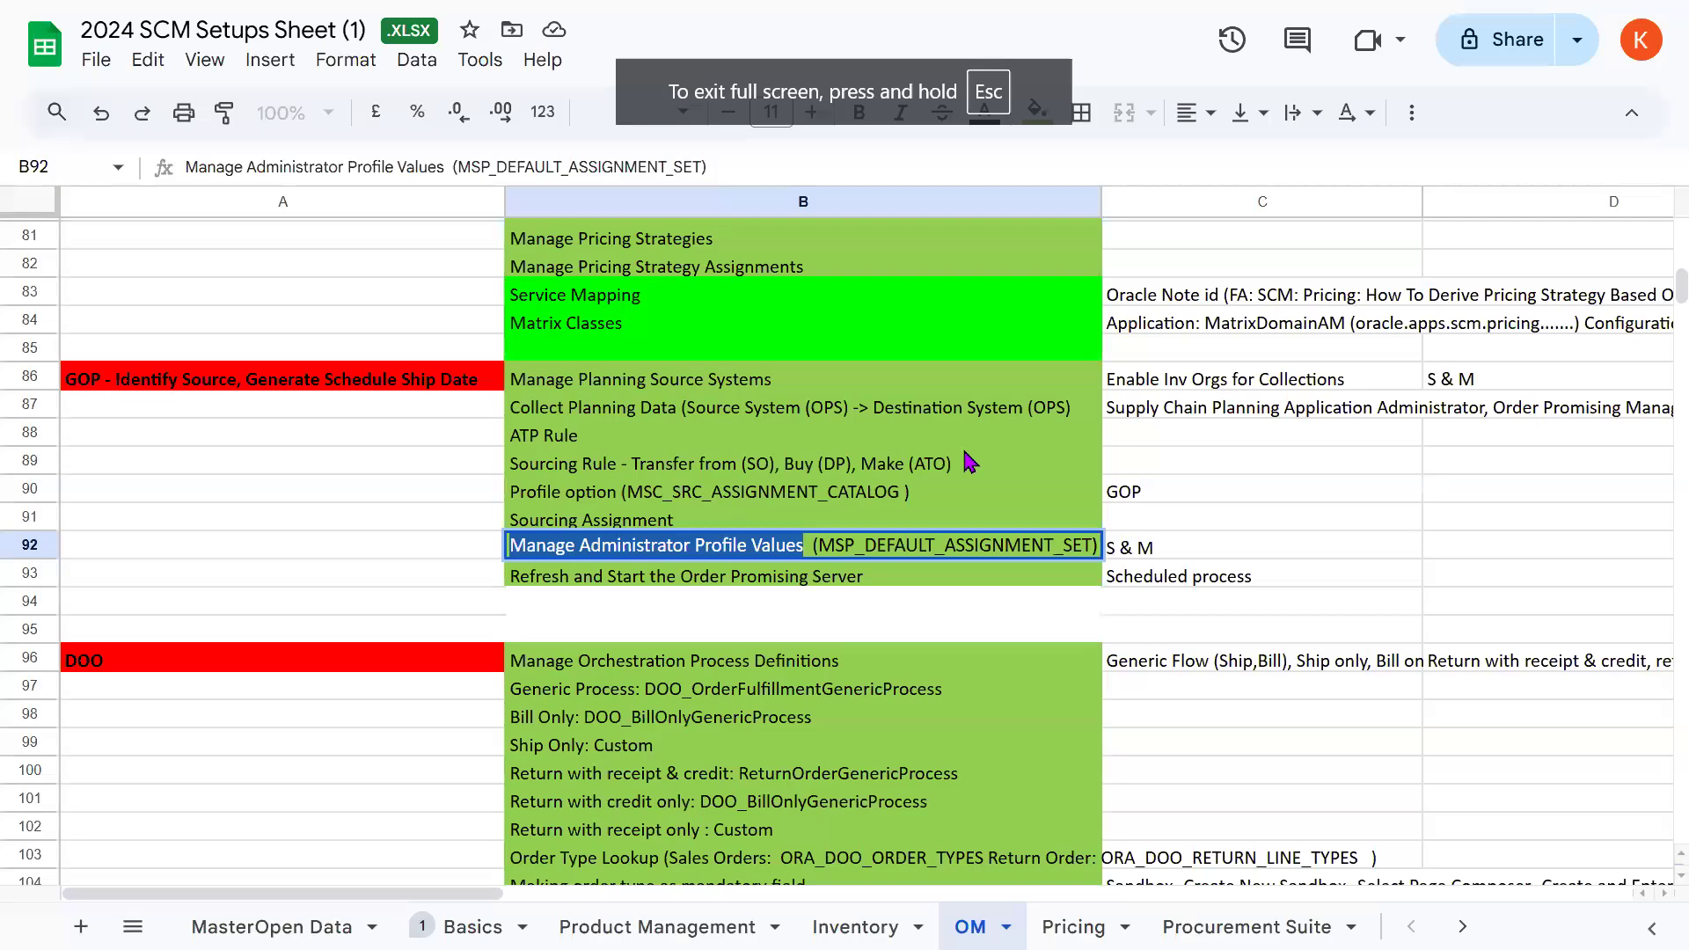
{"action": "key", "text": "Escape"}
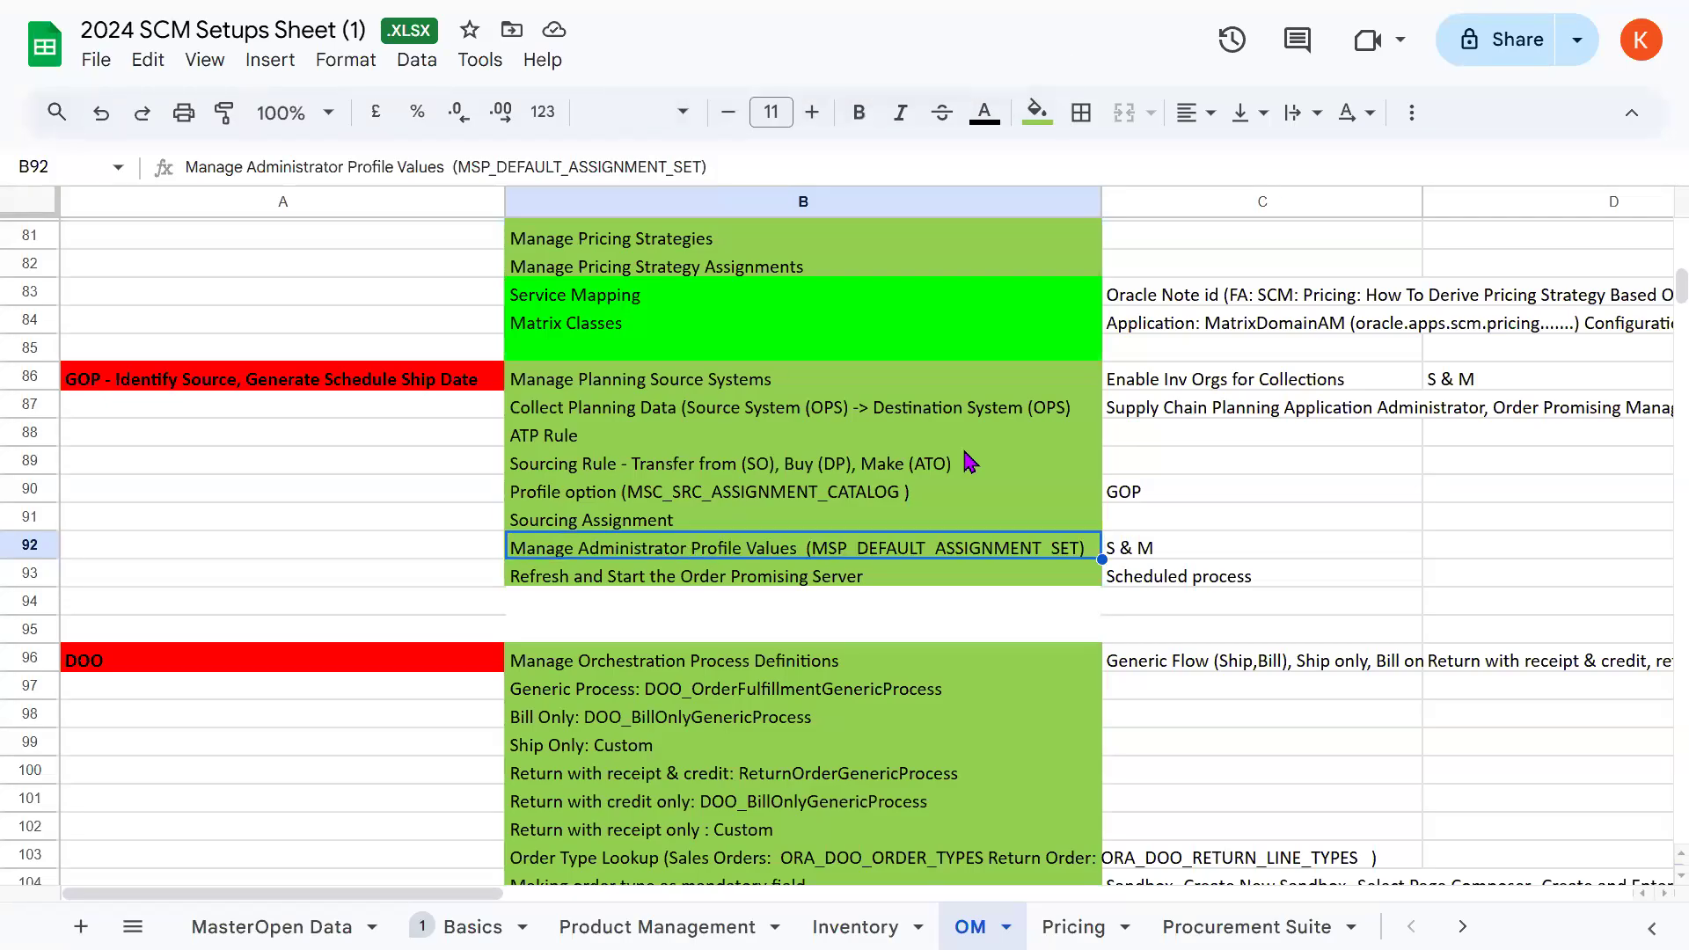
{"action": "key", "text": "F11"}
- Switch to the ekmk-test tab, sign in to Oracle Applications Cloud, and open the Search page from Setup and Maintenance
{"action": "left_click", "coordinate": [1146, 31]}
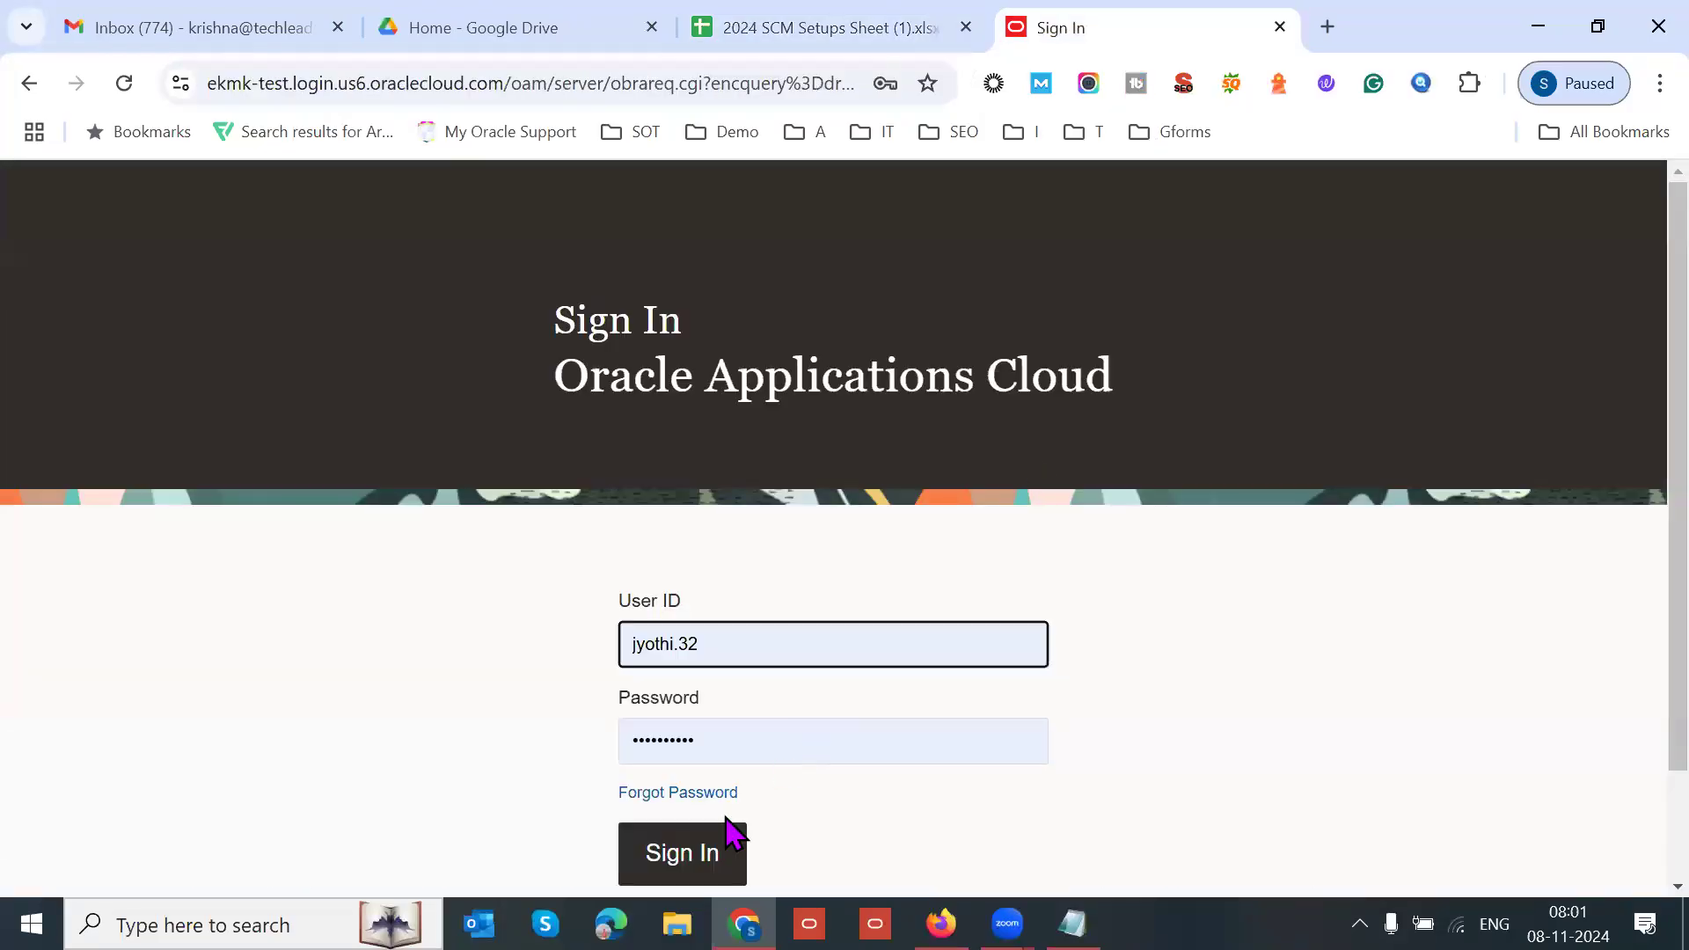
{"action": "key", "text": "F11"}
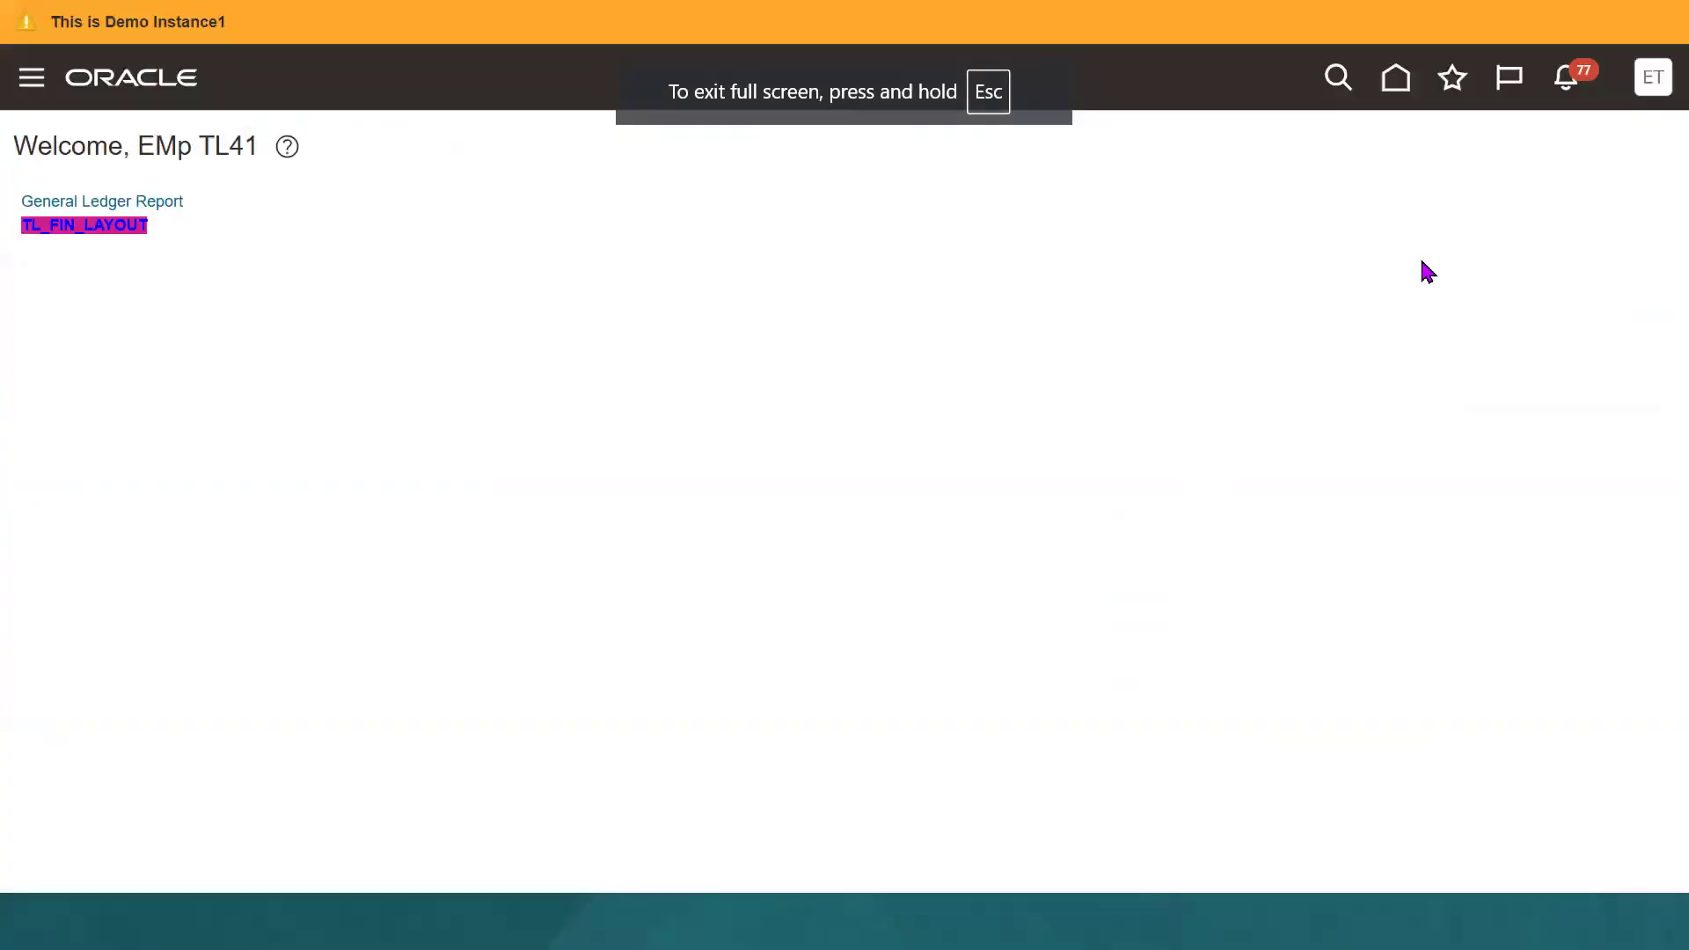
{"action": "left_click", "coordinate": [1237, 473]}
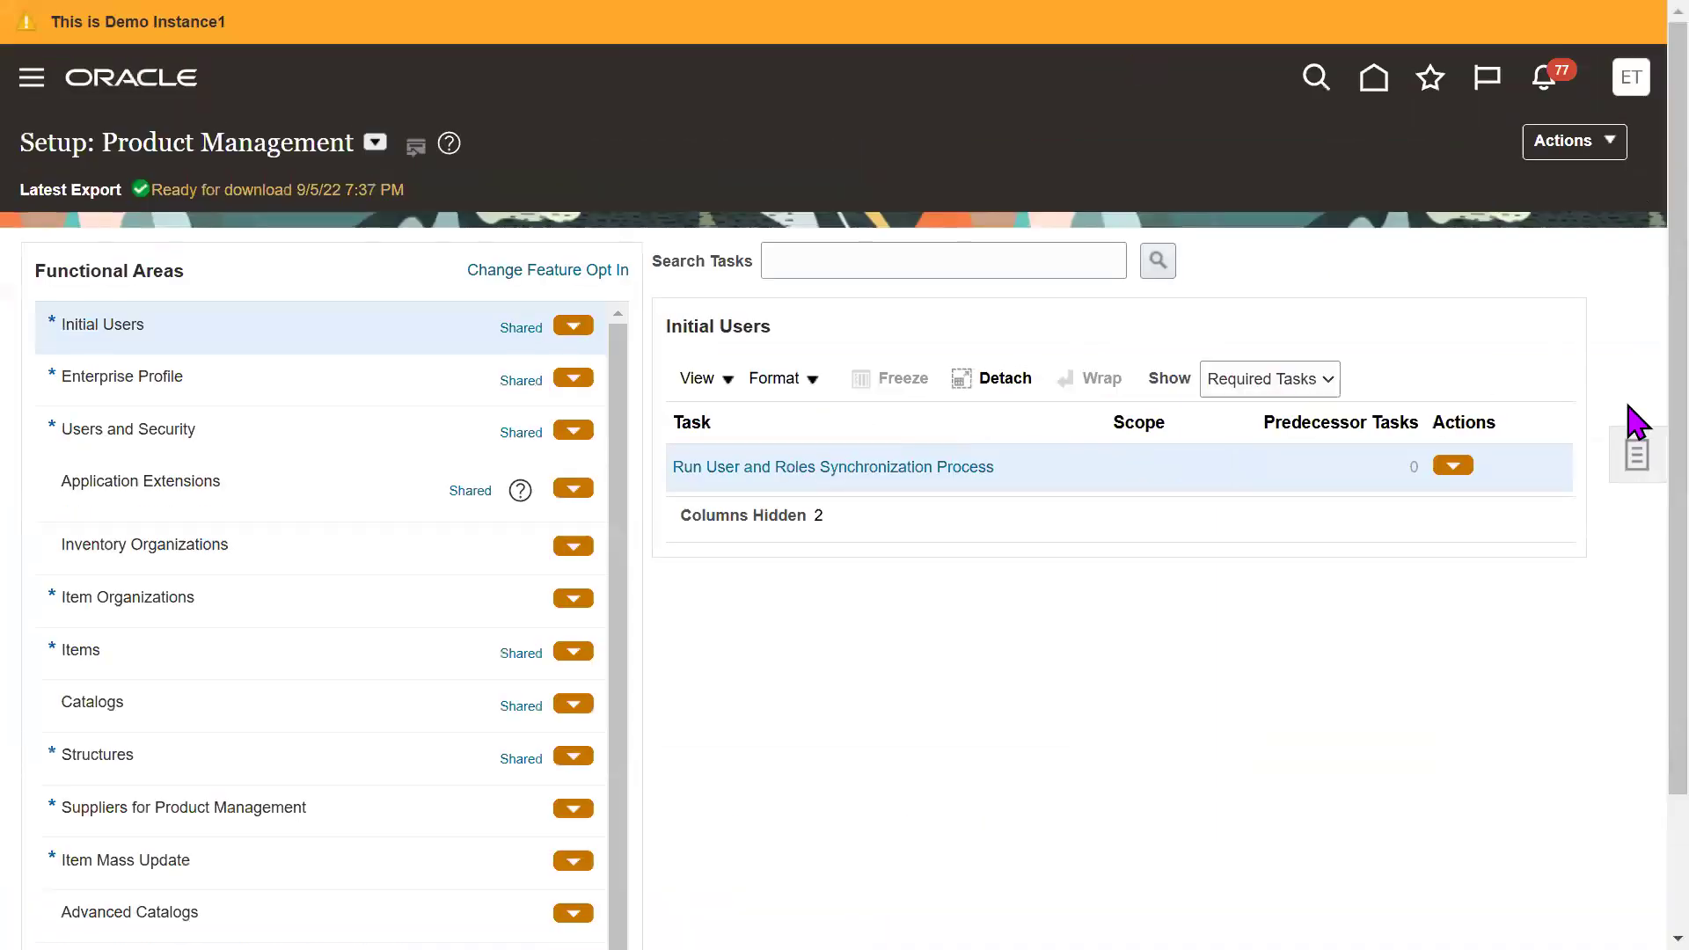
{"action": "left_click", "coordinate": [1642, 453]}
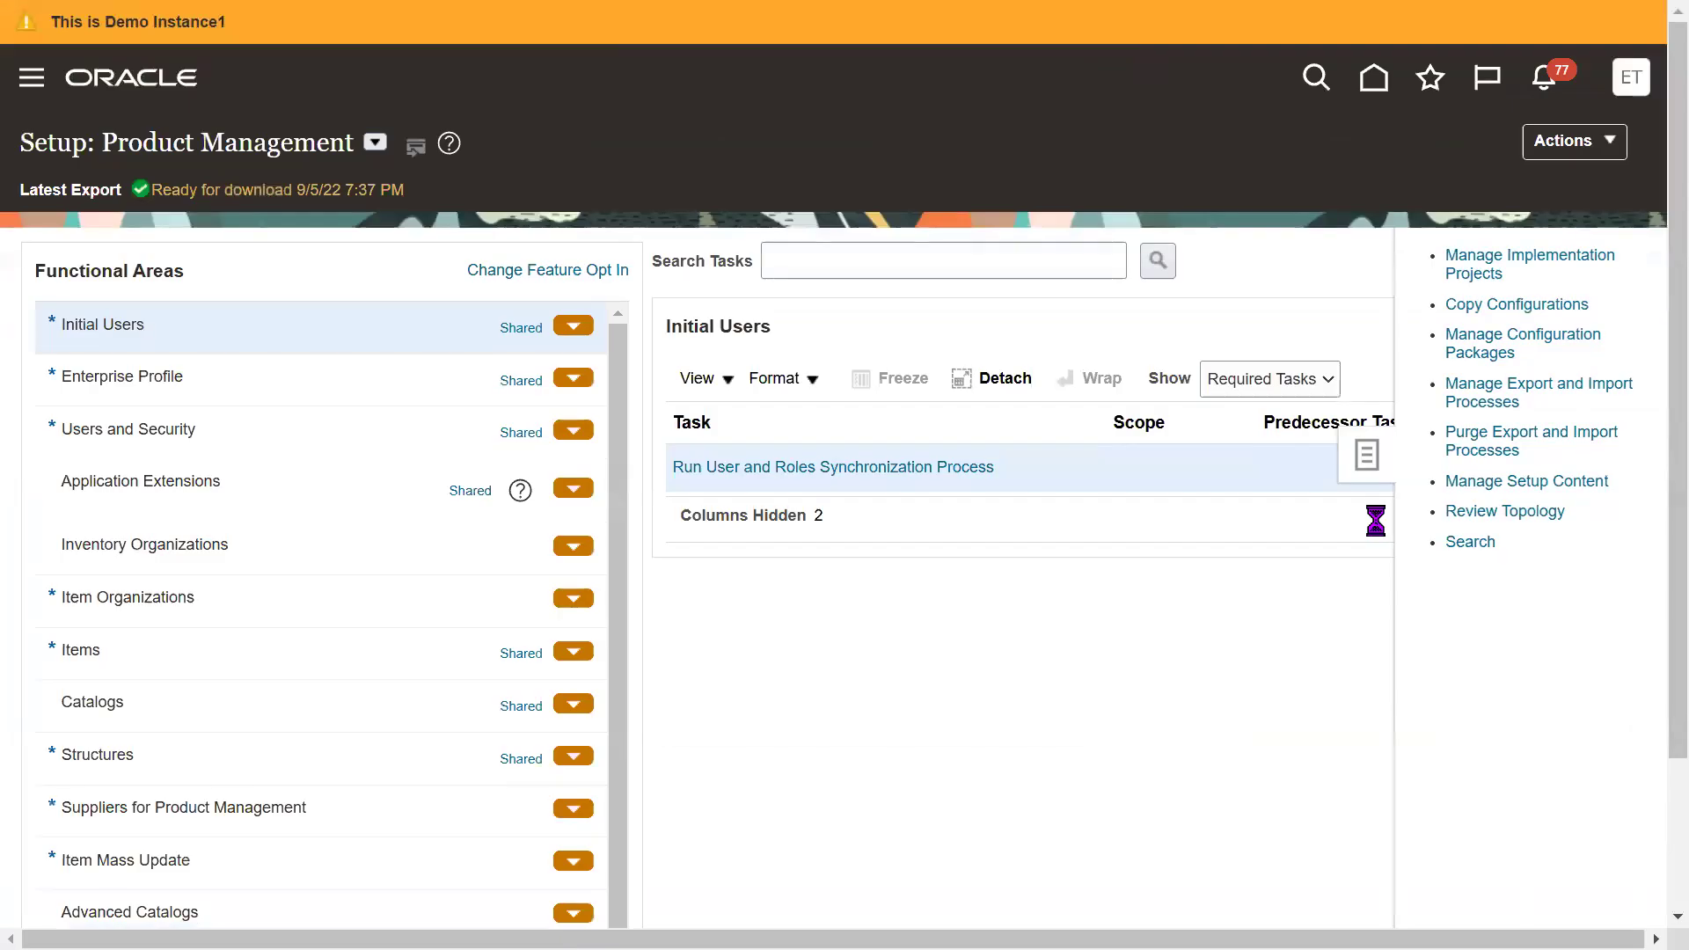
- Search the setup tasks for "Manage Admin%Profile%" and open Manage Administrator Profile Values
{"action": "left_click", "coordinate": [681, 252]}
{"action": "type", "text": "Ma"}
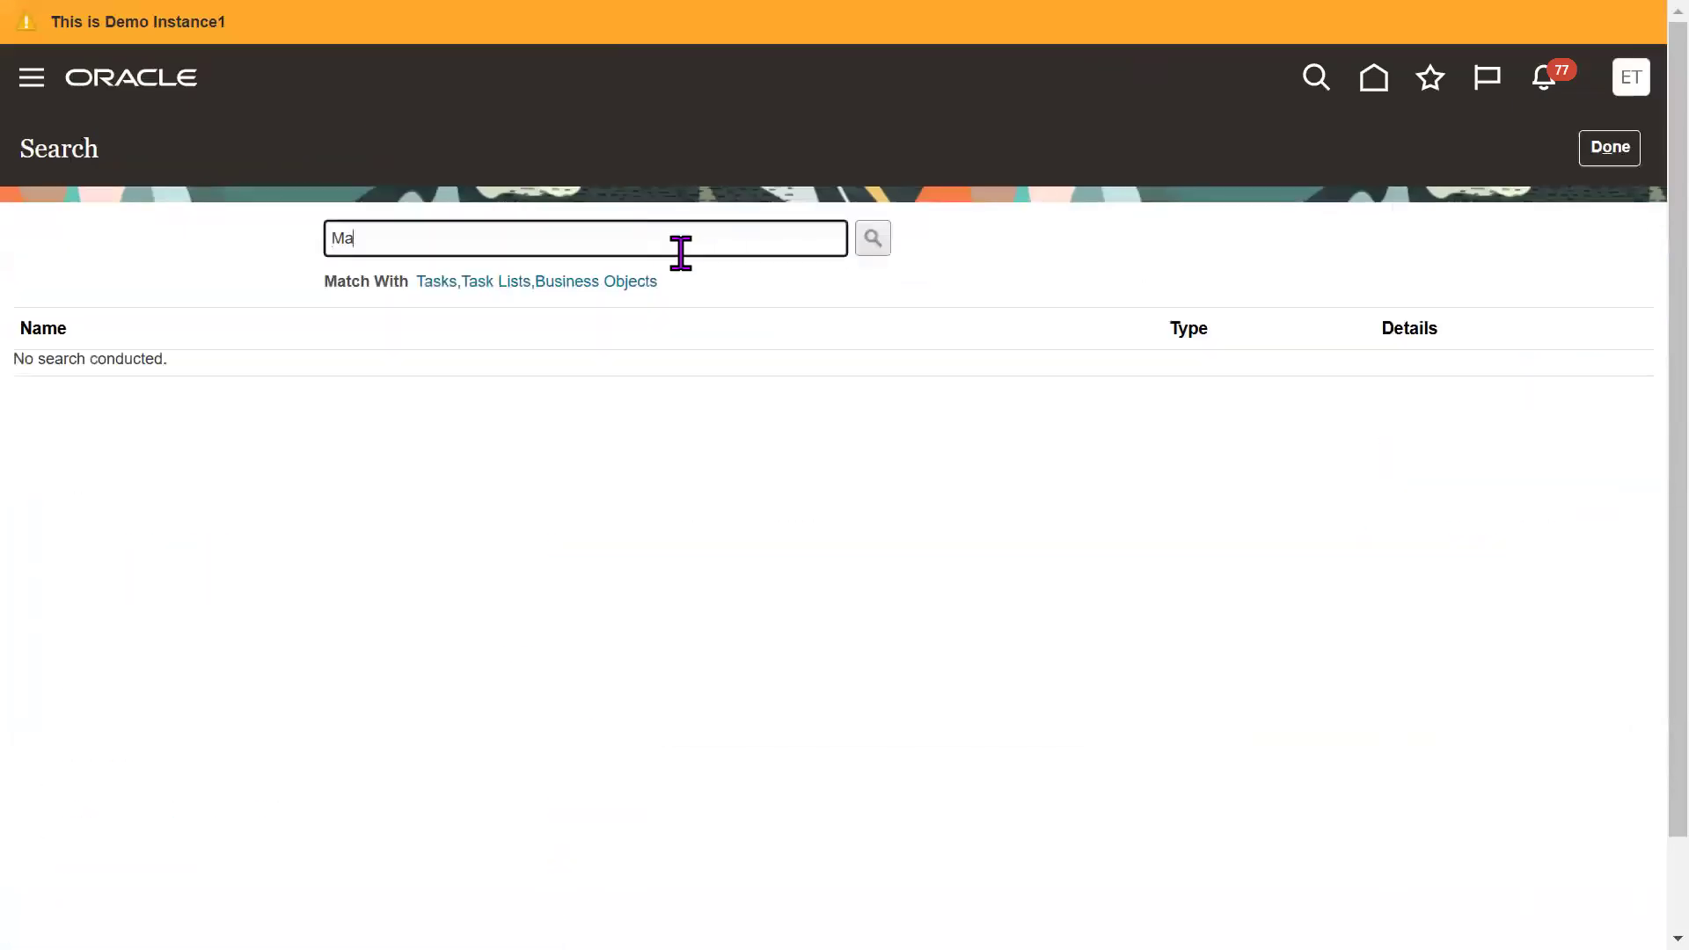
{"action": "type", "text": "nage Admin%Profile%"}
{"action": "key", "text": "Return"}
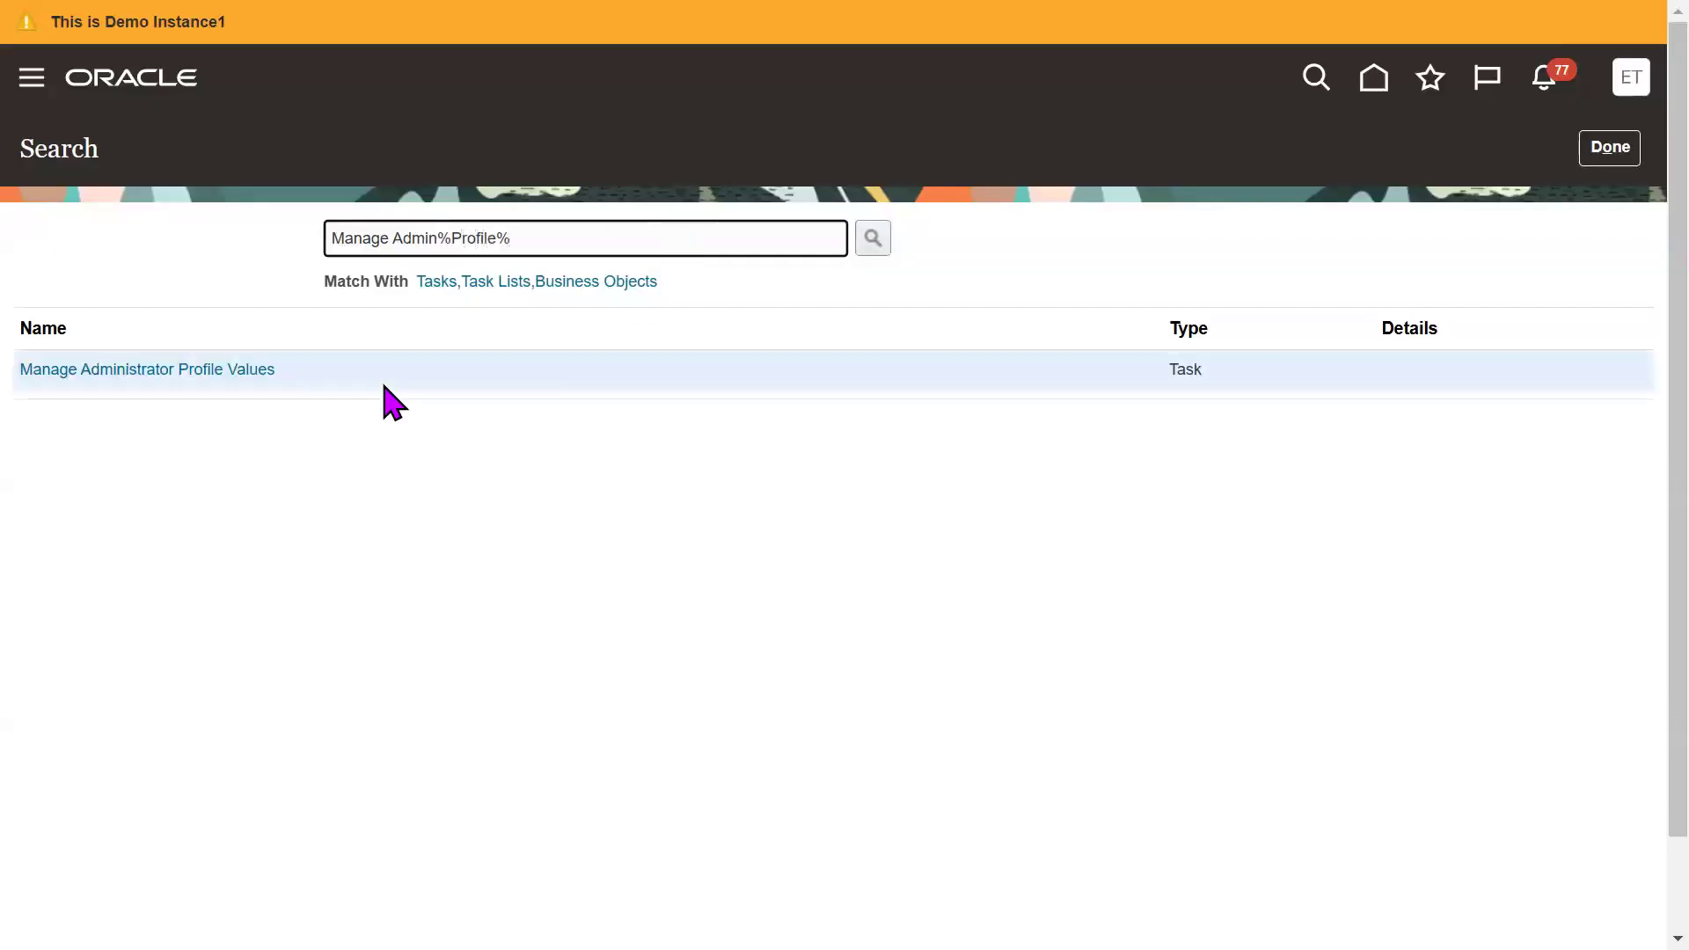
{"action": "left_click", "coordinate": [200, 370]}
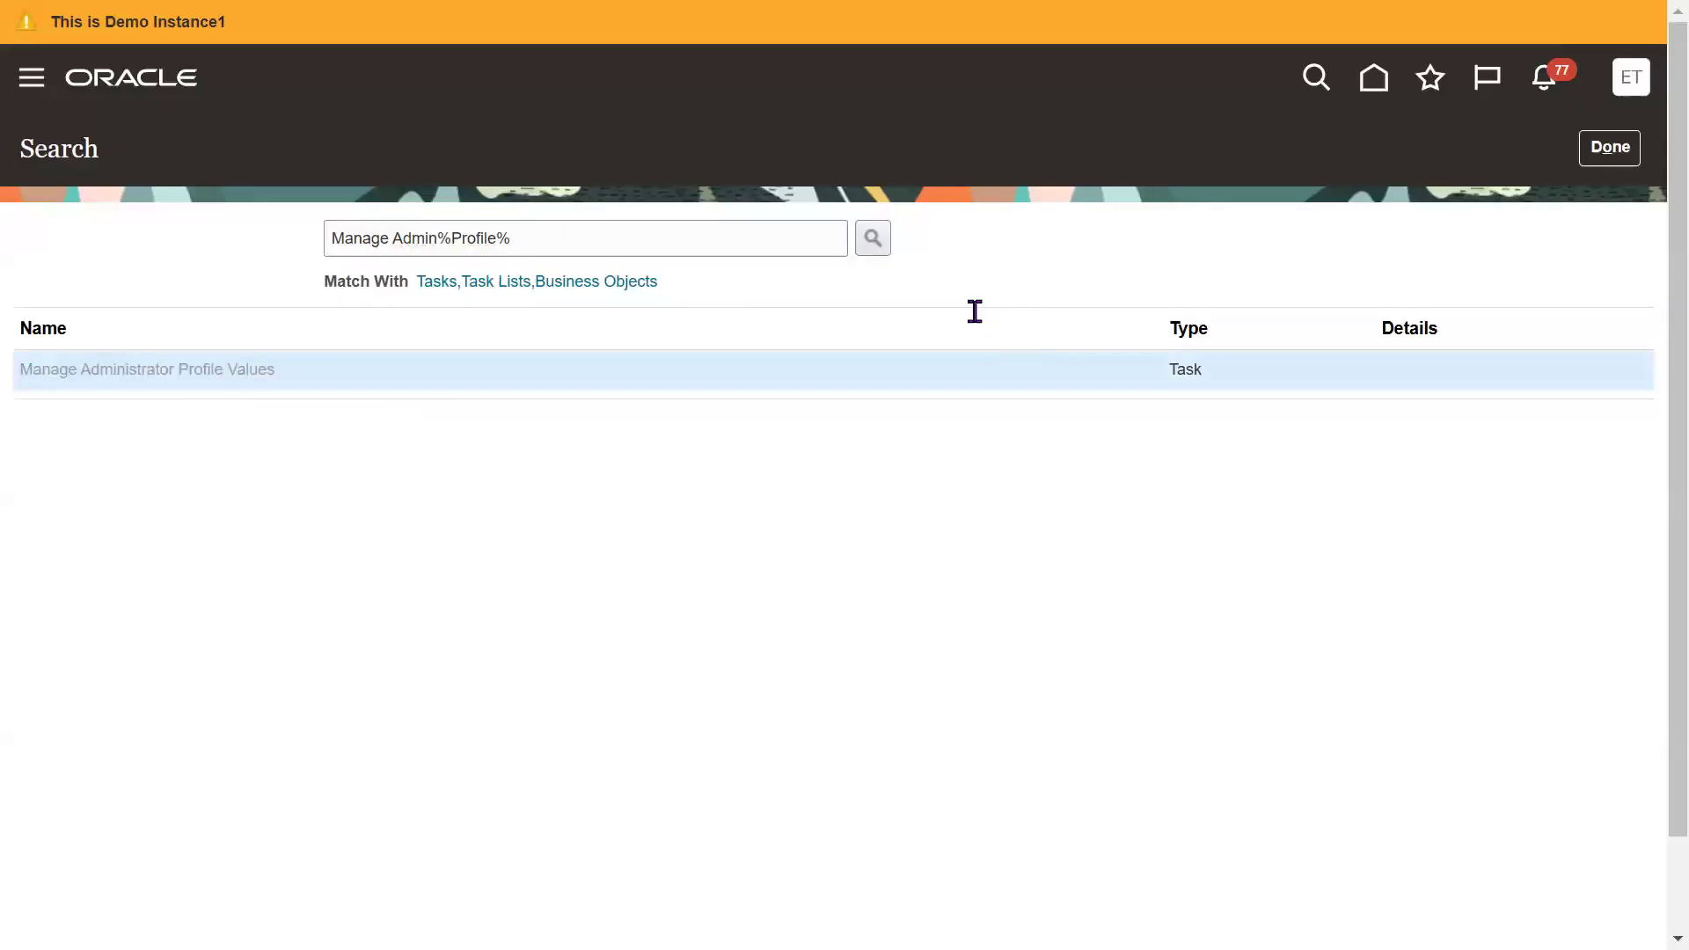
{"action": "left_click", "coordinate": [408, 246]}
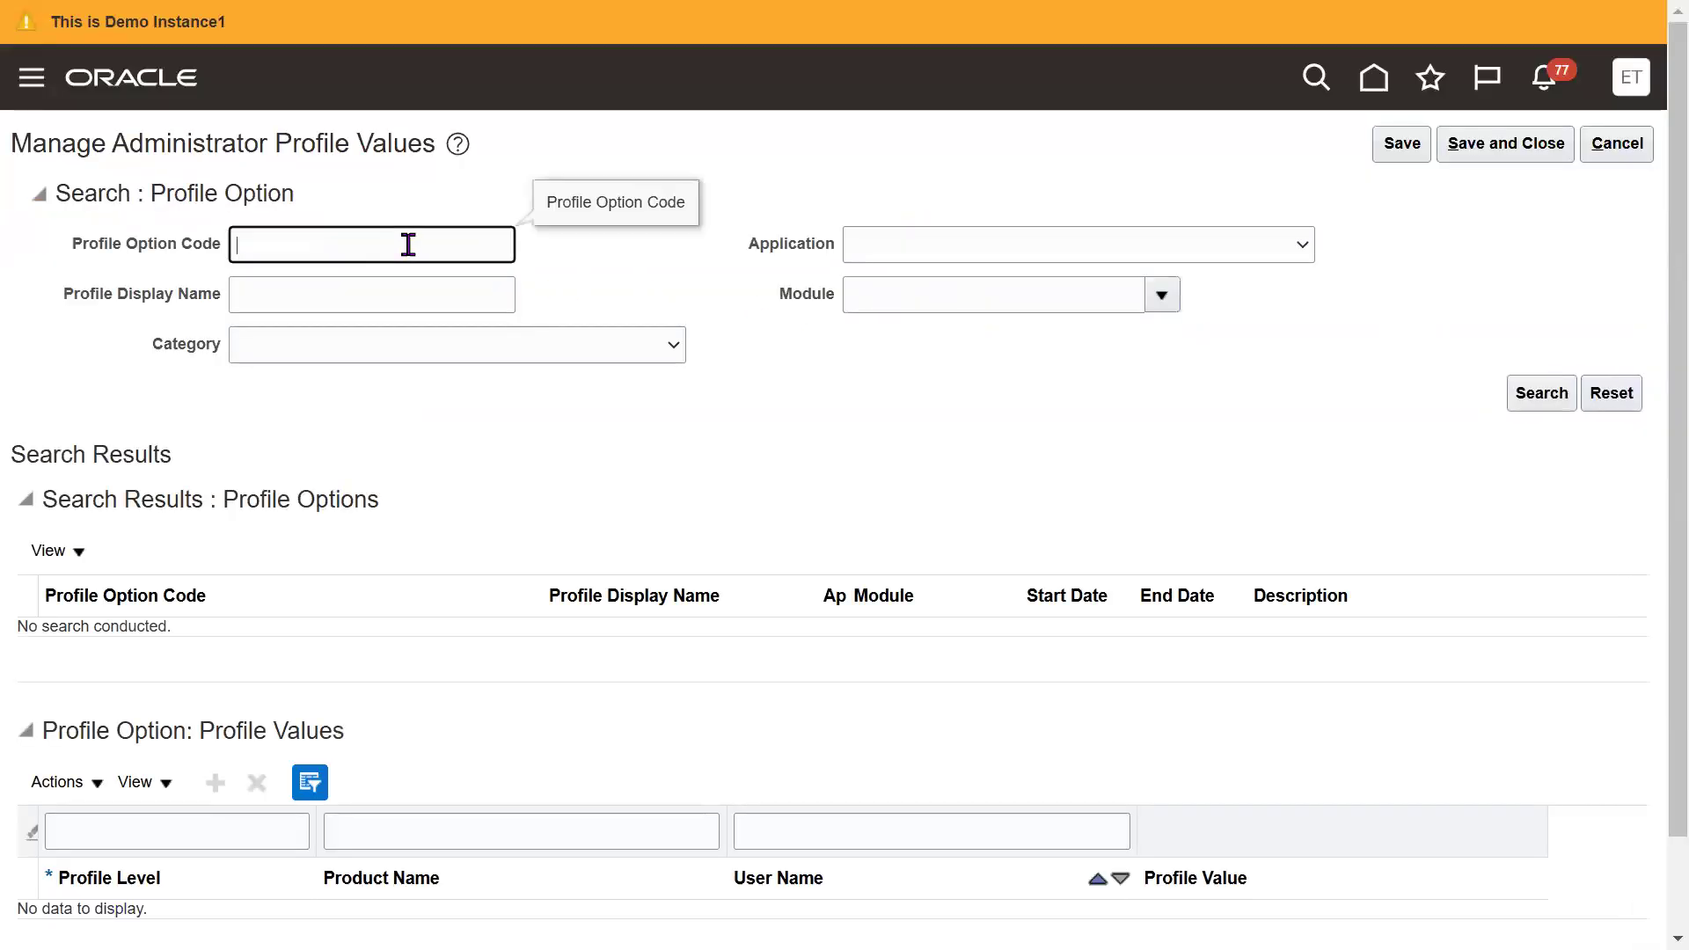
{"action": "key", "text": "ctrl+v"}
{"action": "key", "text": "ctrl+a"}
{"action": "key", "text": "BackSpace"}
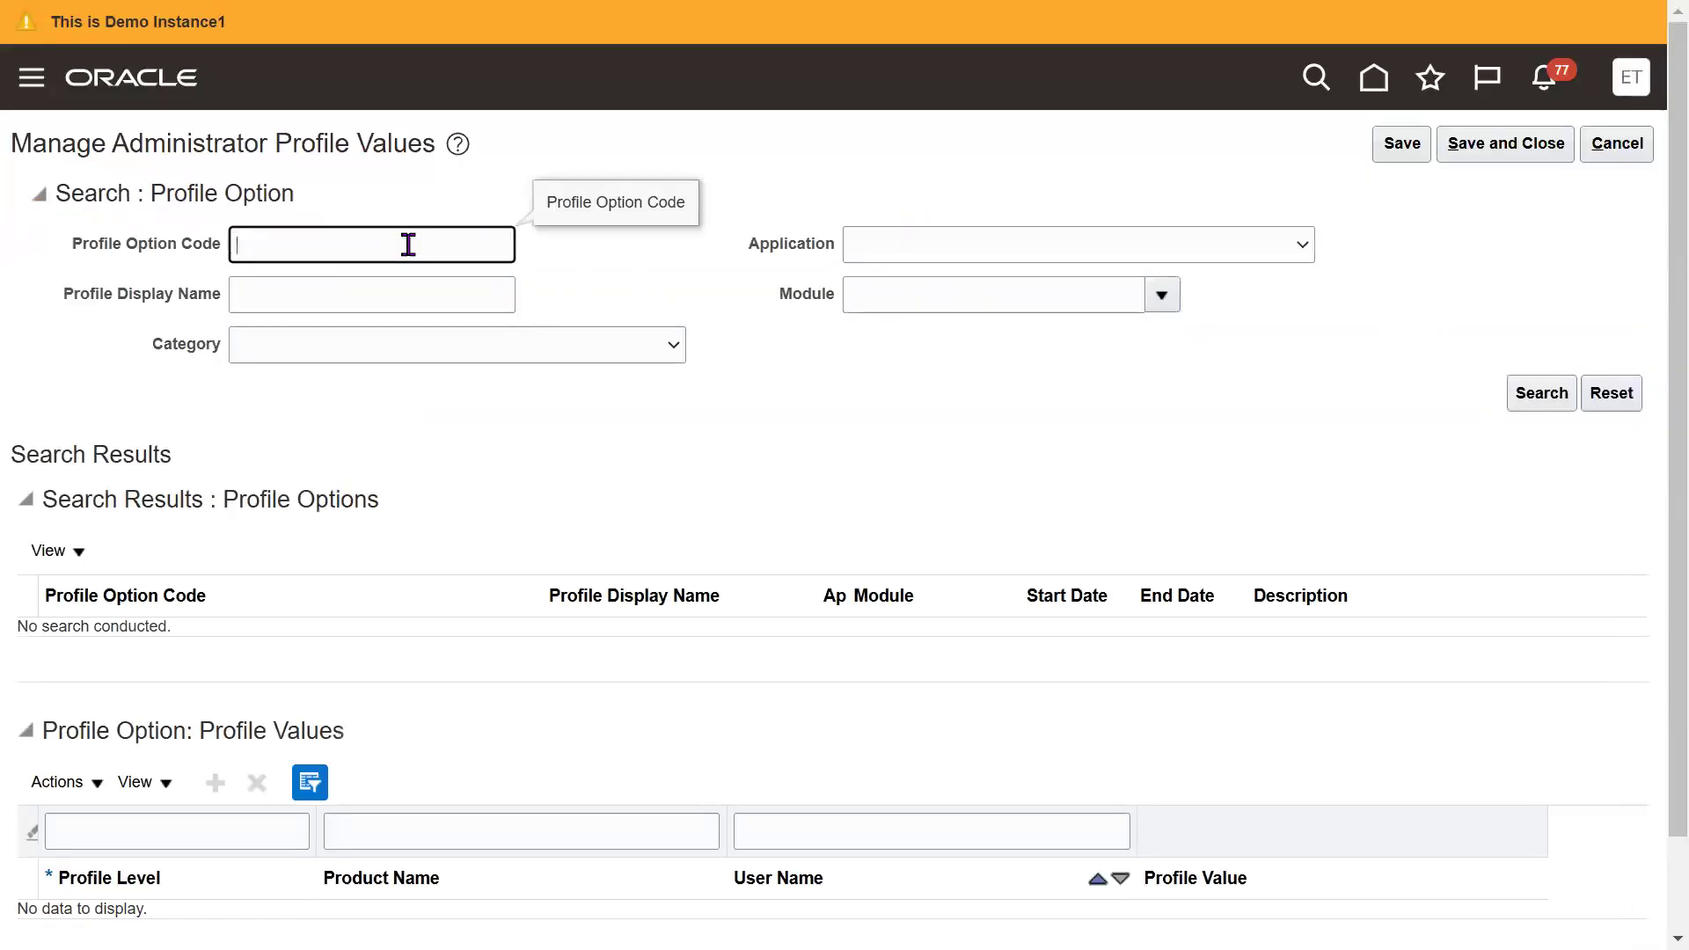
- Copy "MSP_DEFAULT_ASSIGNMENT_SE" from cell B92 of the setups sheet and search the profile options by that code
{"action": "key", "text": "F11"}
{"action": "left_click", "coordinate": [774, 45]}
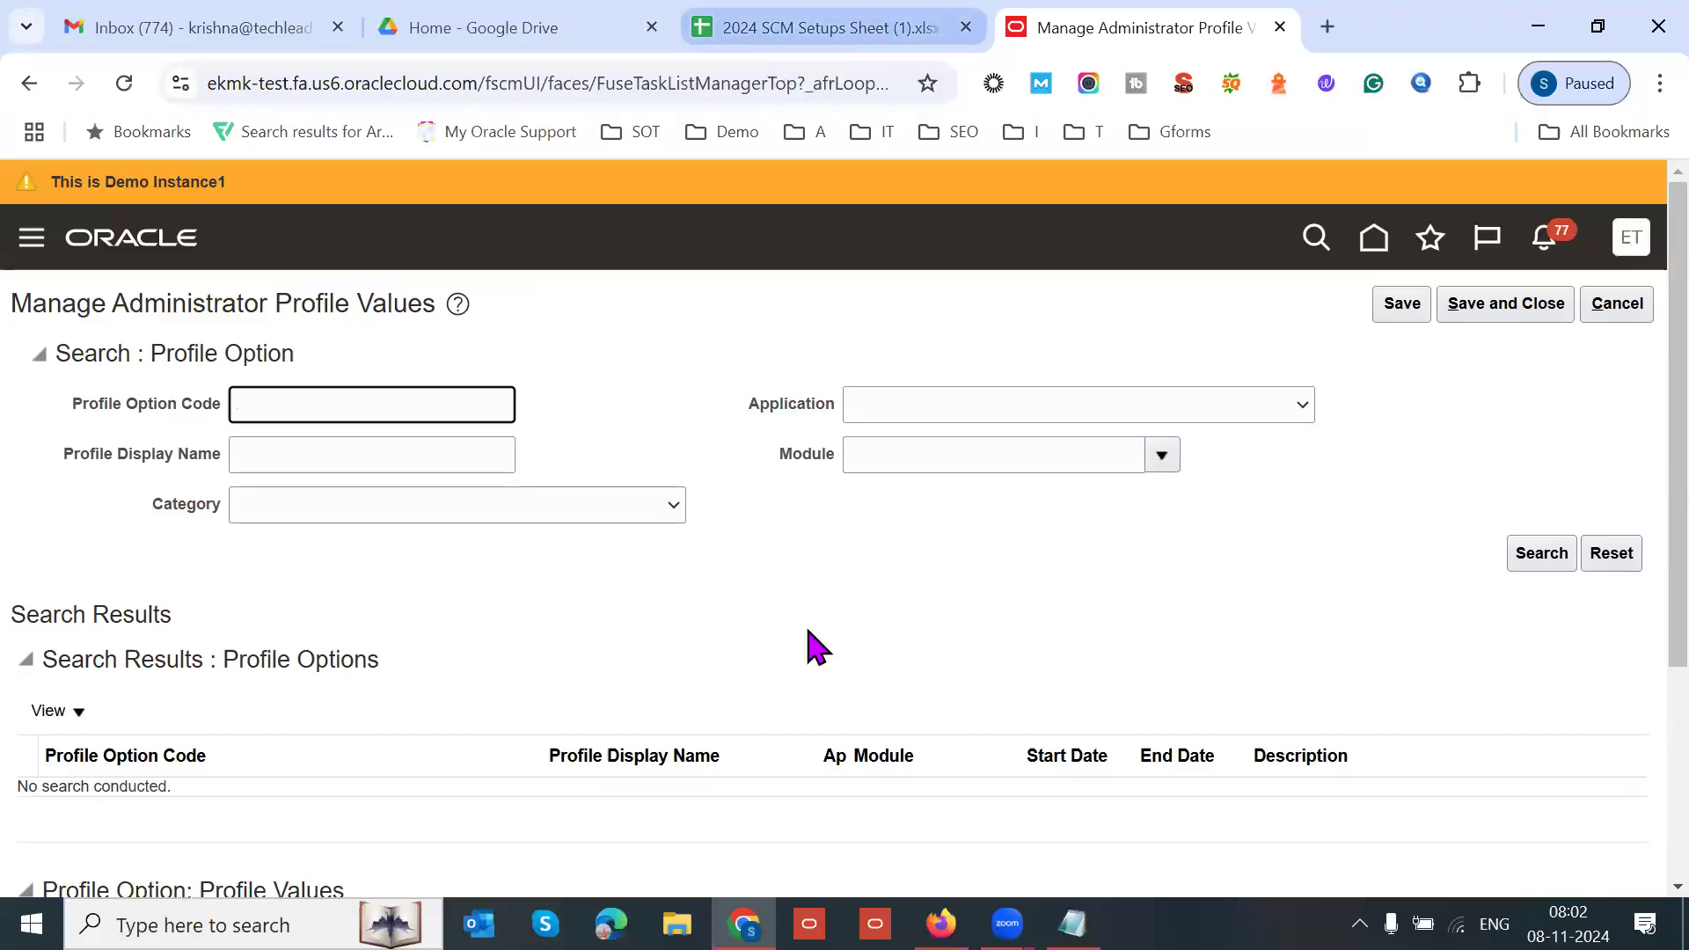
{"action": "left_click_drag", "start_coordinate": [457, 327], "coordinate": [697, 329]}
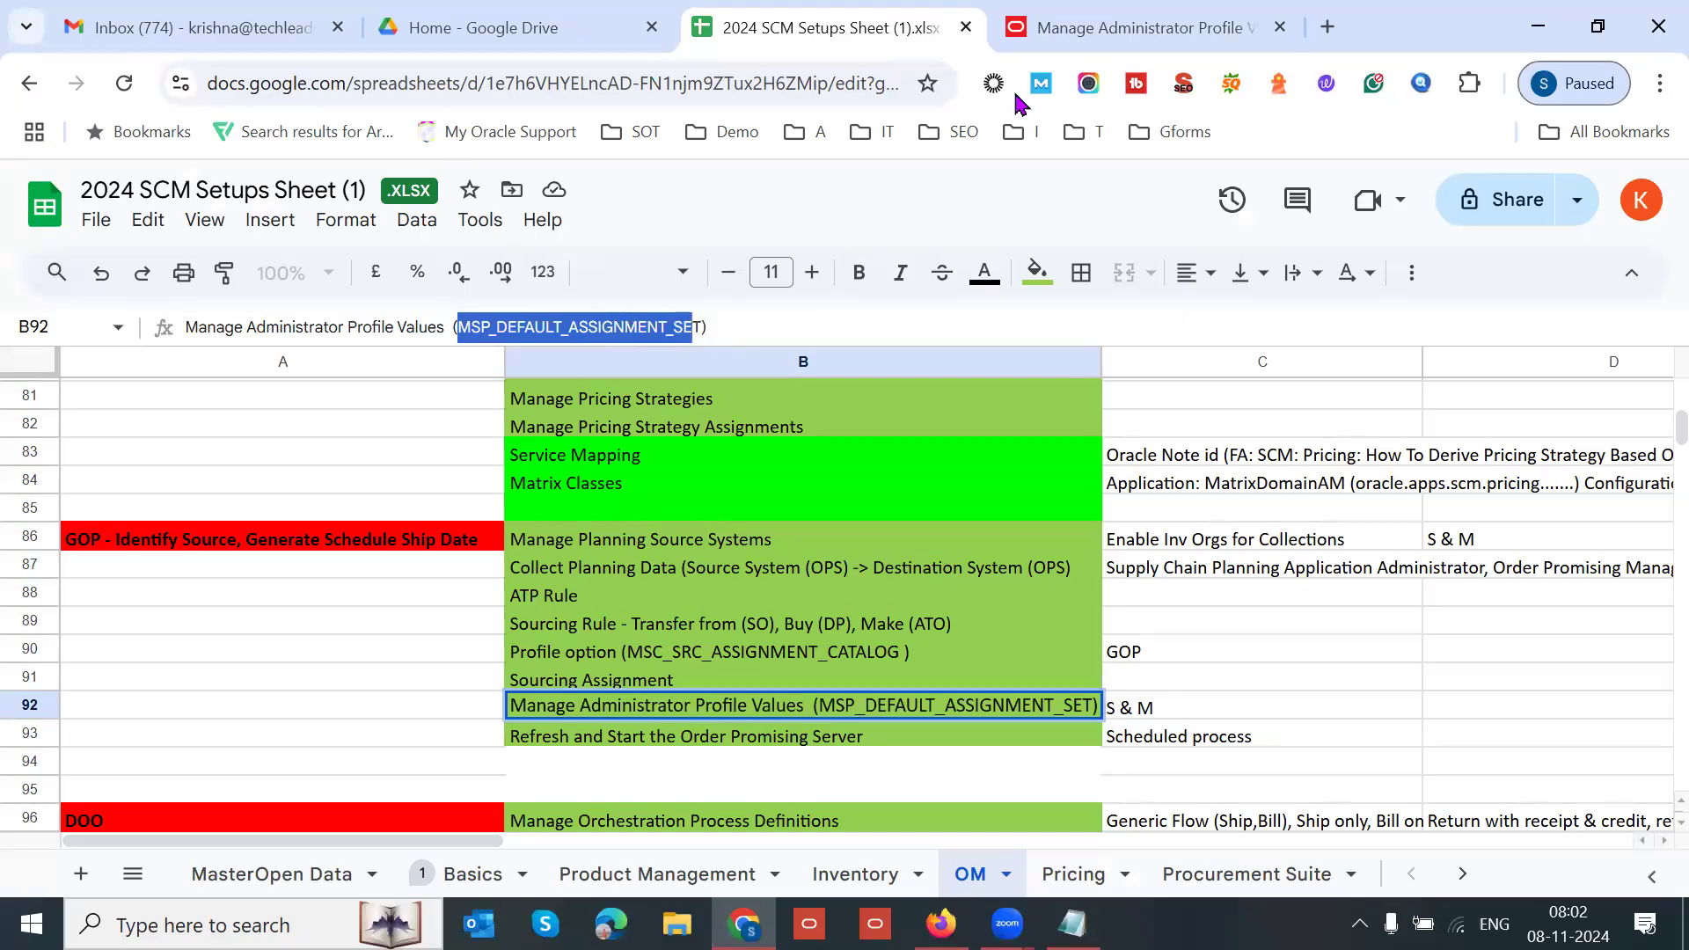
{"action": "key", "text": "ctrl+c"}
{"action": "key", "text": "ctrl+Tab"}
{"action": "left_click", "coordinate": [455, 395]}
{"action": "key", "text": "ctrl+v"}
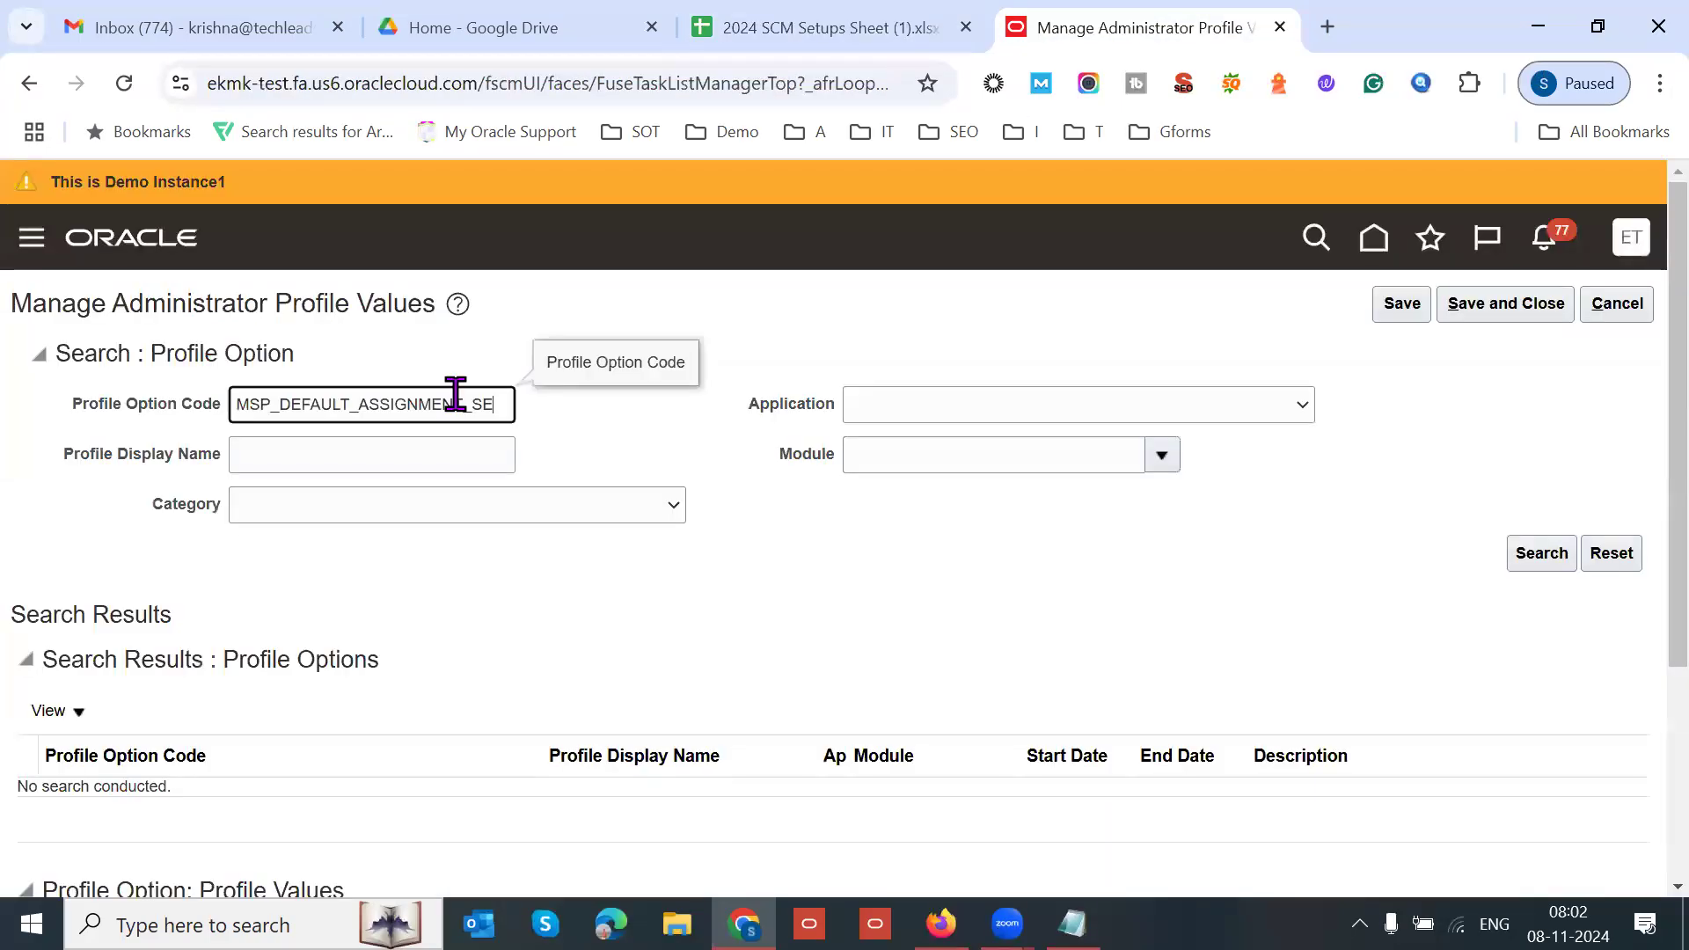
{"action": "left_click", "coordinate": [1540, 556]}
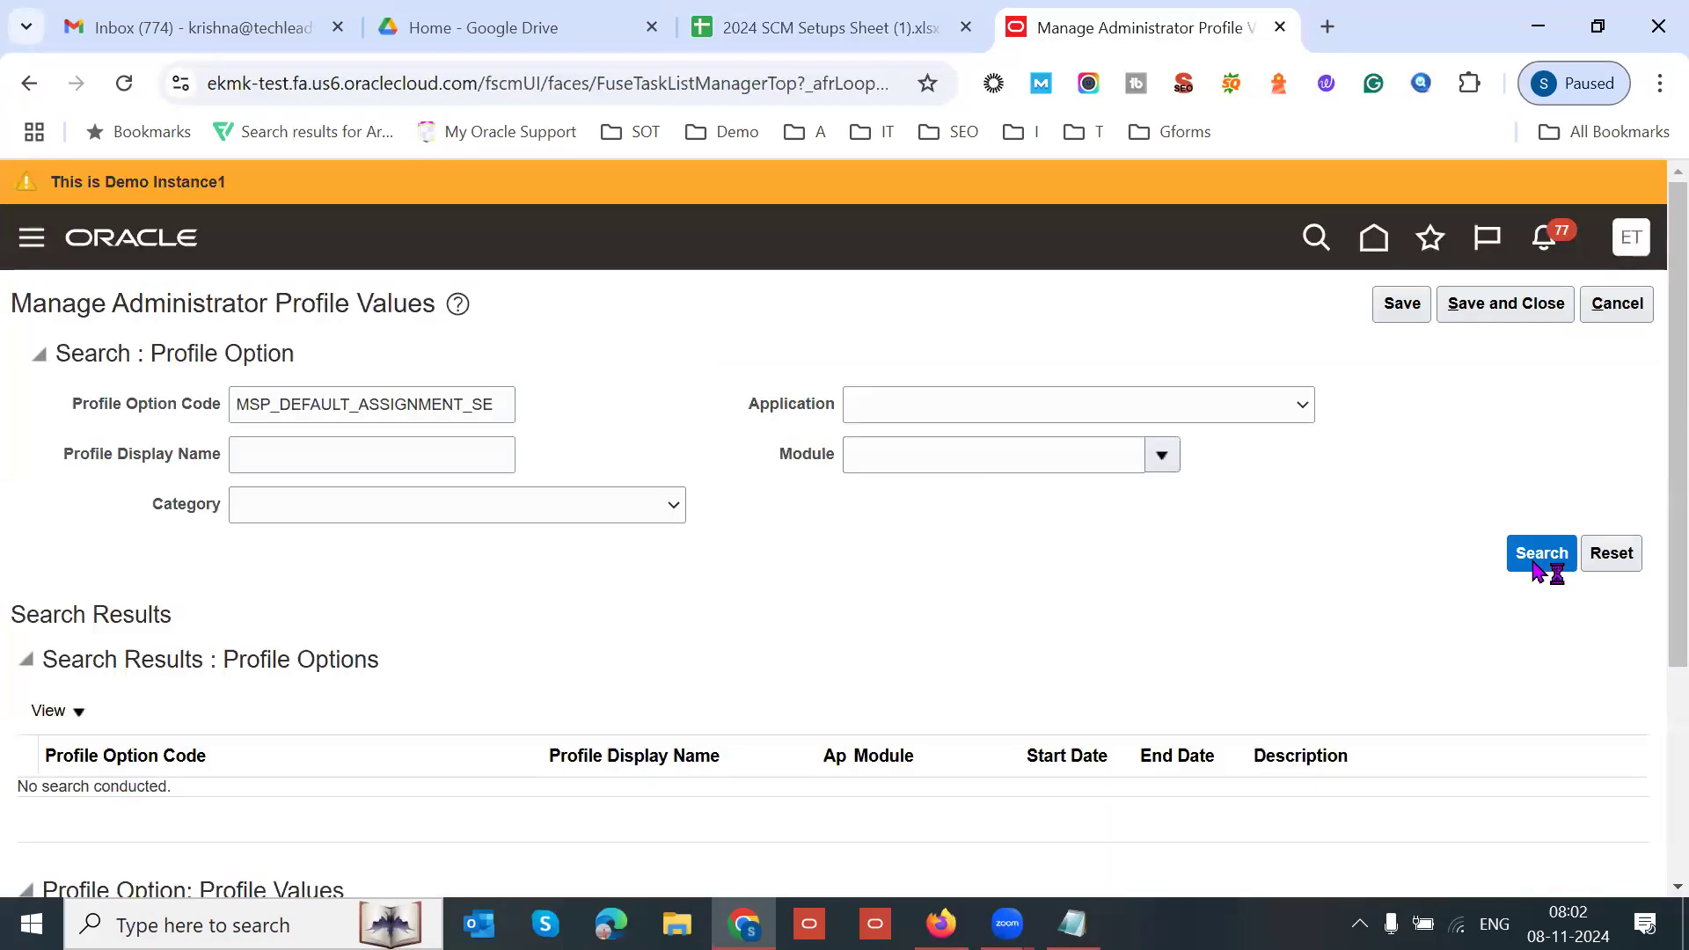
{"action": "key", "text": "F11"}
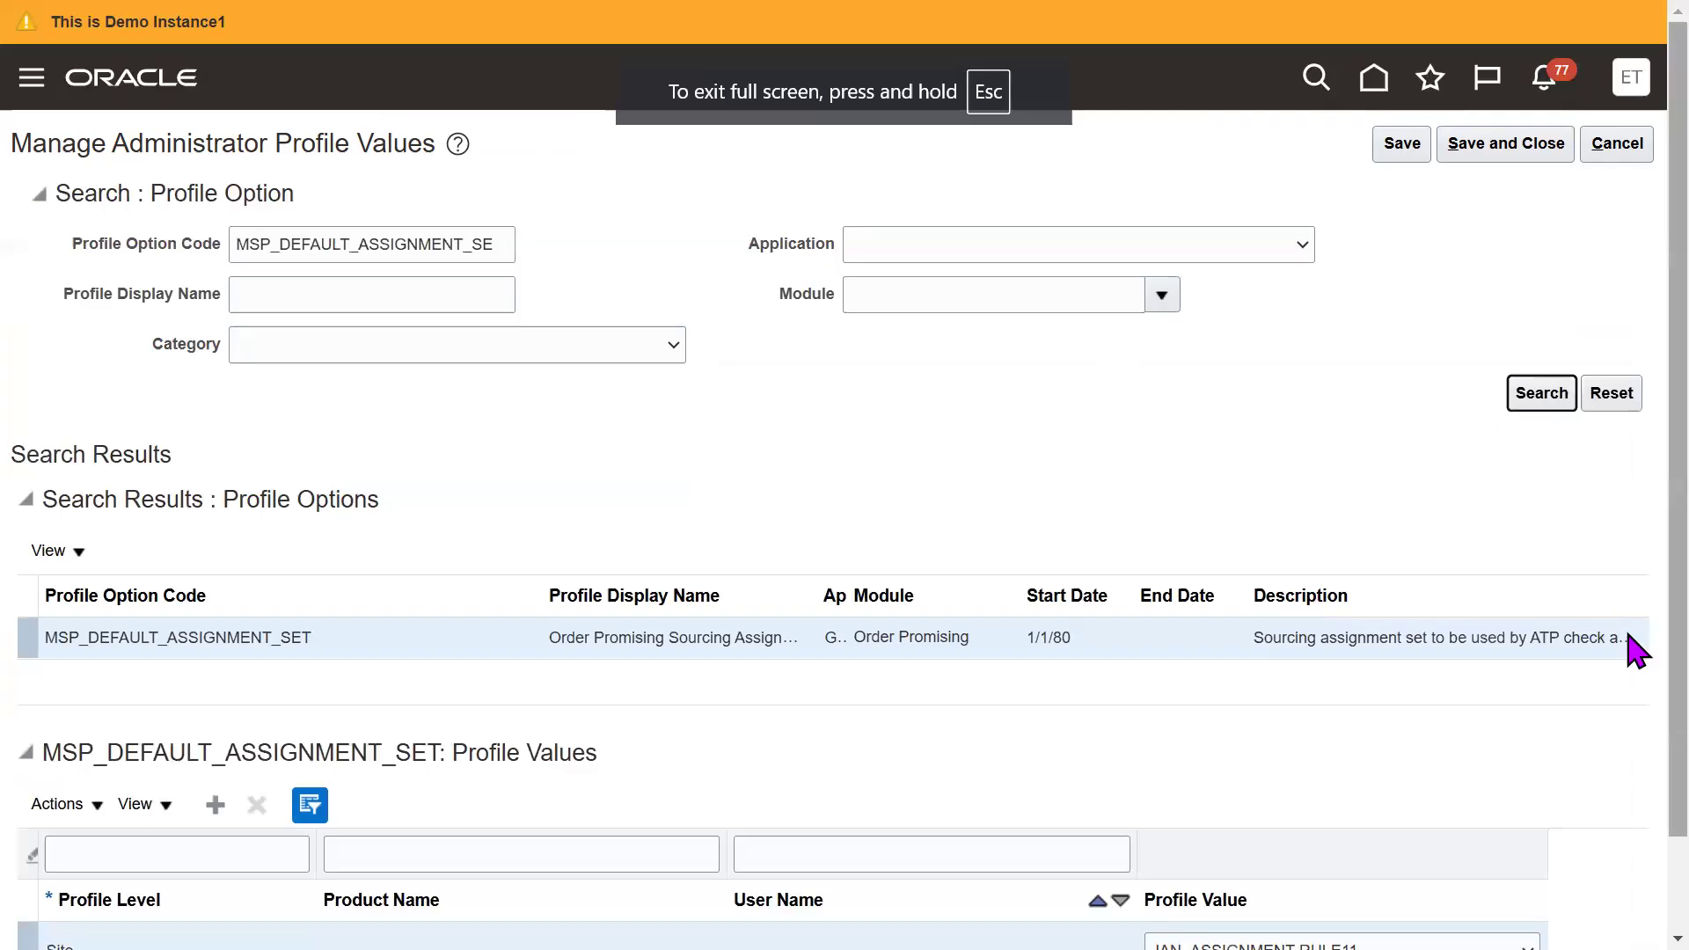
- Set the Site-level profile value of MSP_DEFAULT_ASSIGNMENT_SET to GlobalOrderPromising
{"action": "scroll", "coordinate": [1634, 695], "scroll_direction": "down", "scroll_amount": 1}
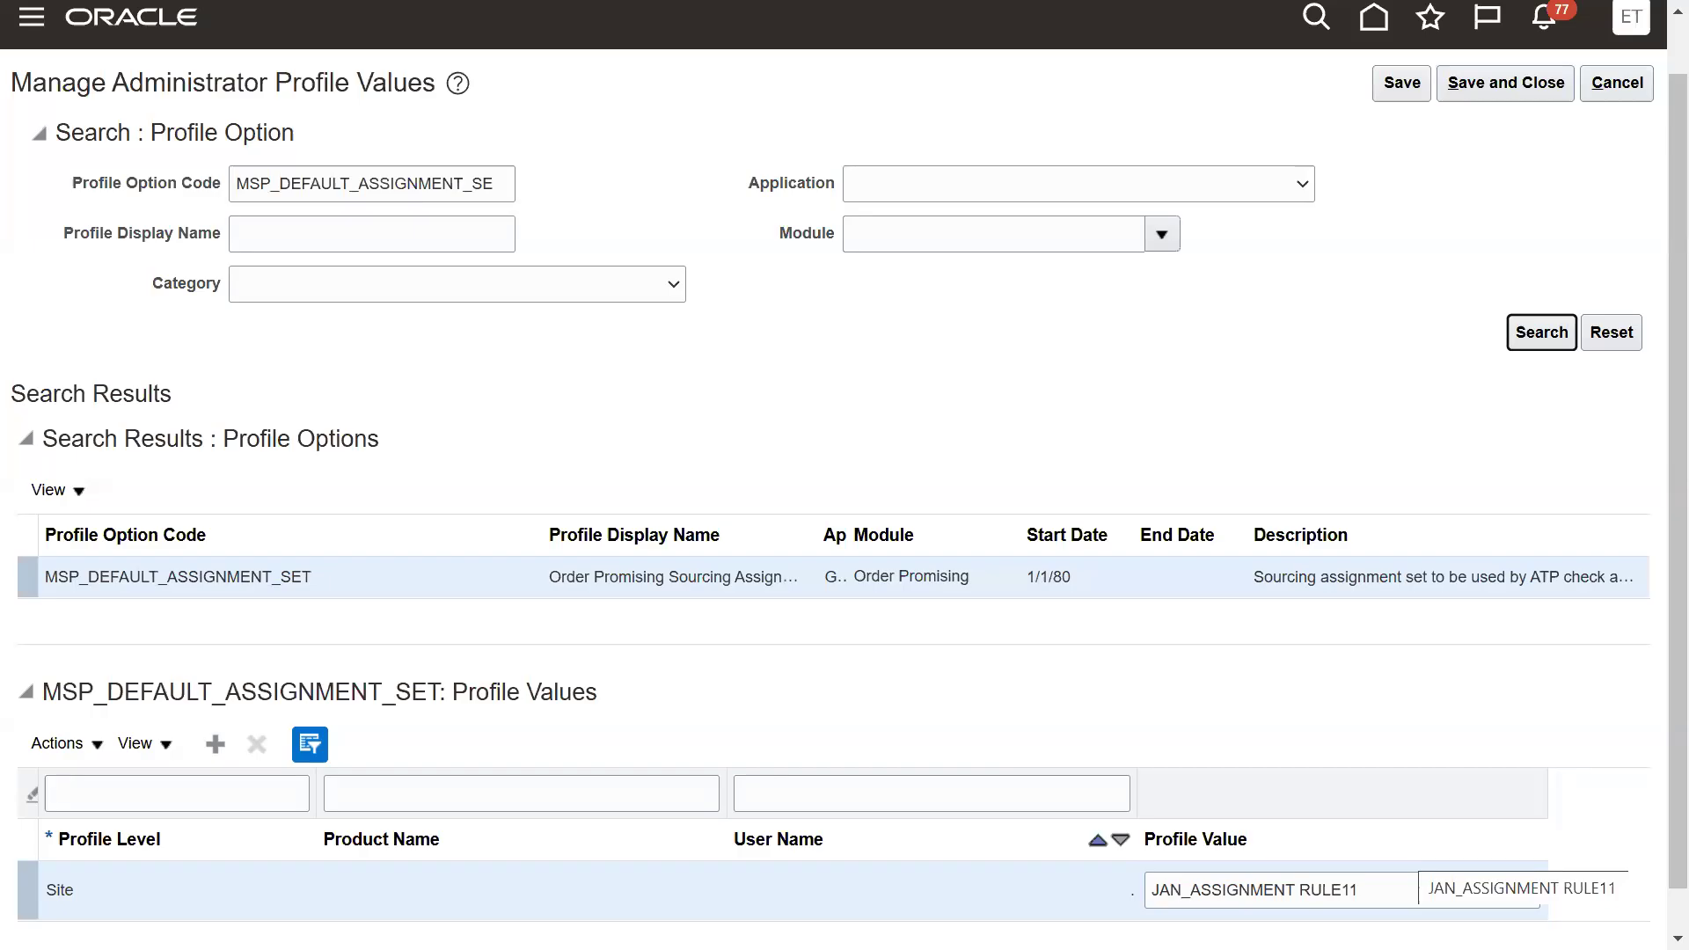
{"action": "left_click", "coordinate": [1415, 892]}
{"action": "key", "text": "g"}
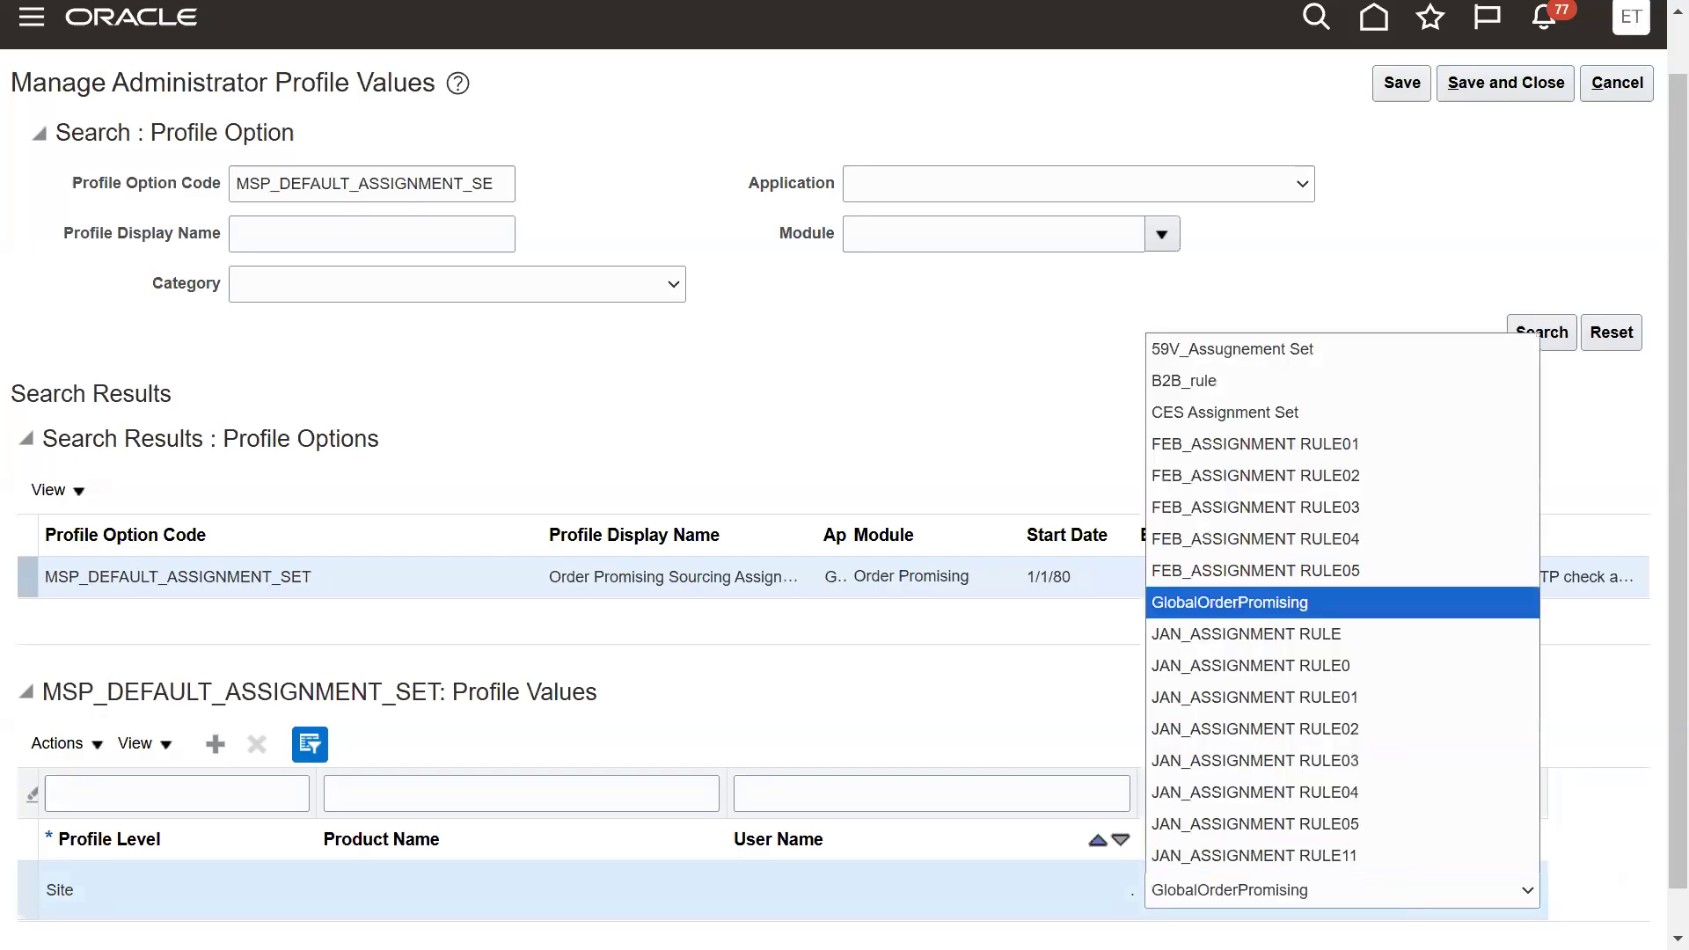
{"action": "key", "text": "Return"}
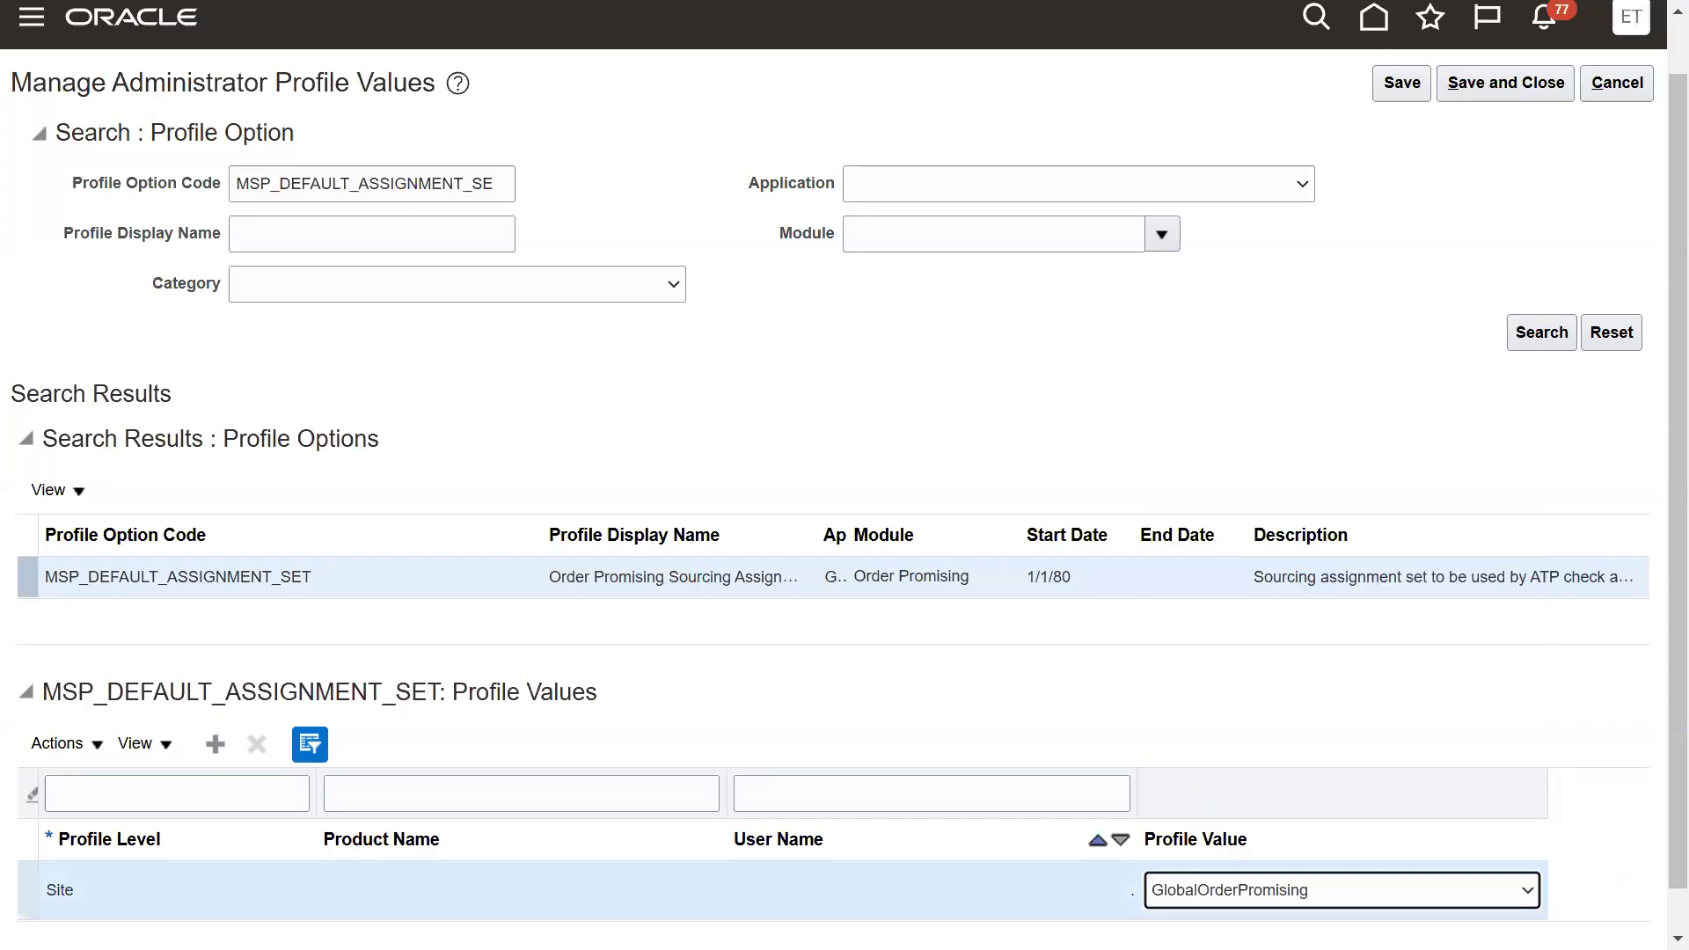
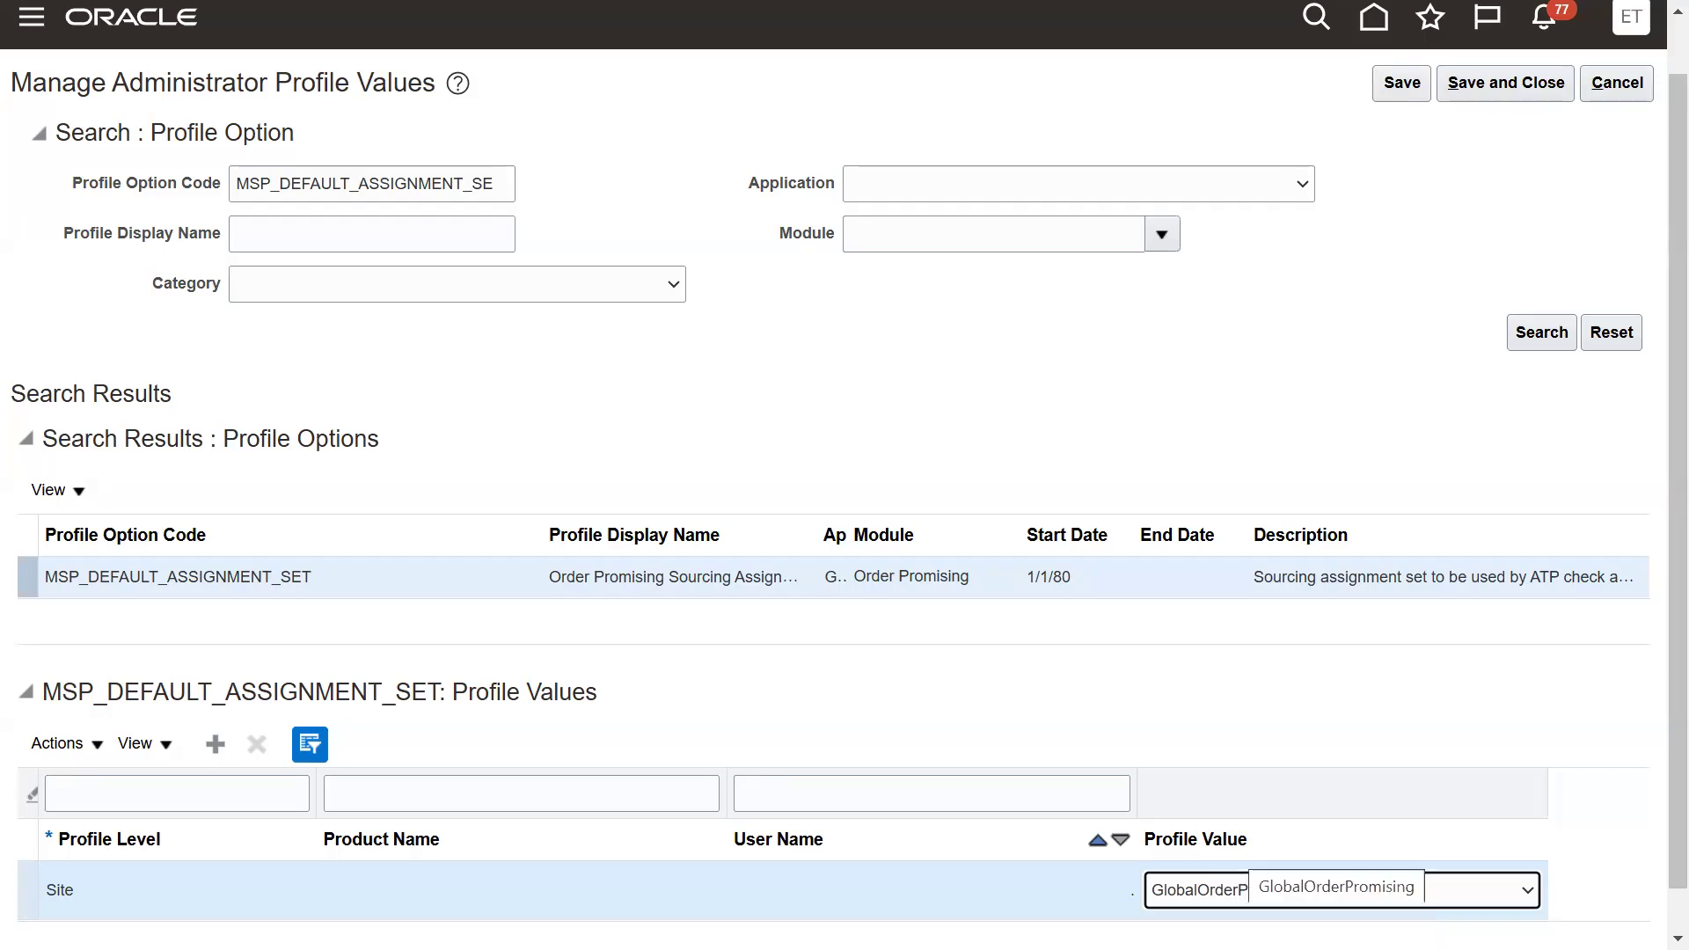
- Review the "Profile options -> Assignment Set -> Sourcing Rule" note under 2nd Preference in Notepad and return to the profile values
{"action": "key", "text": "alt+Tab"}
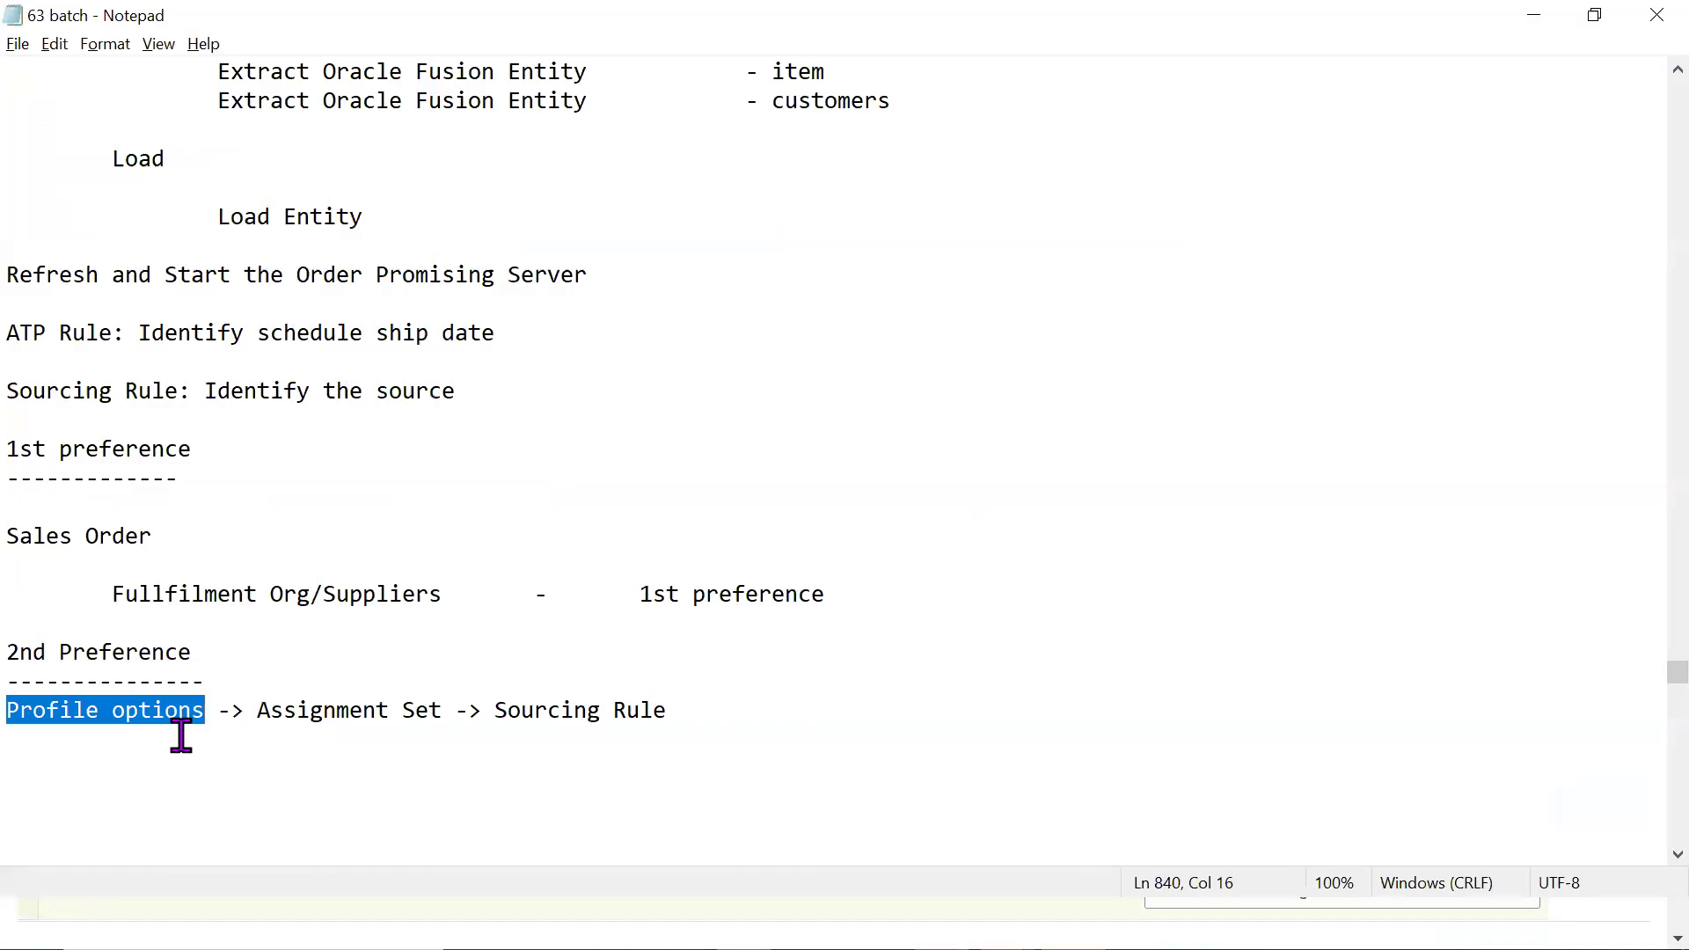
{"action": "left_click_drag", "start_coordinate": [9, 710], "coordinate": [236, 709]}
{"action": "key", "text": "alt+Tab"}
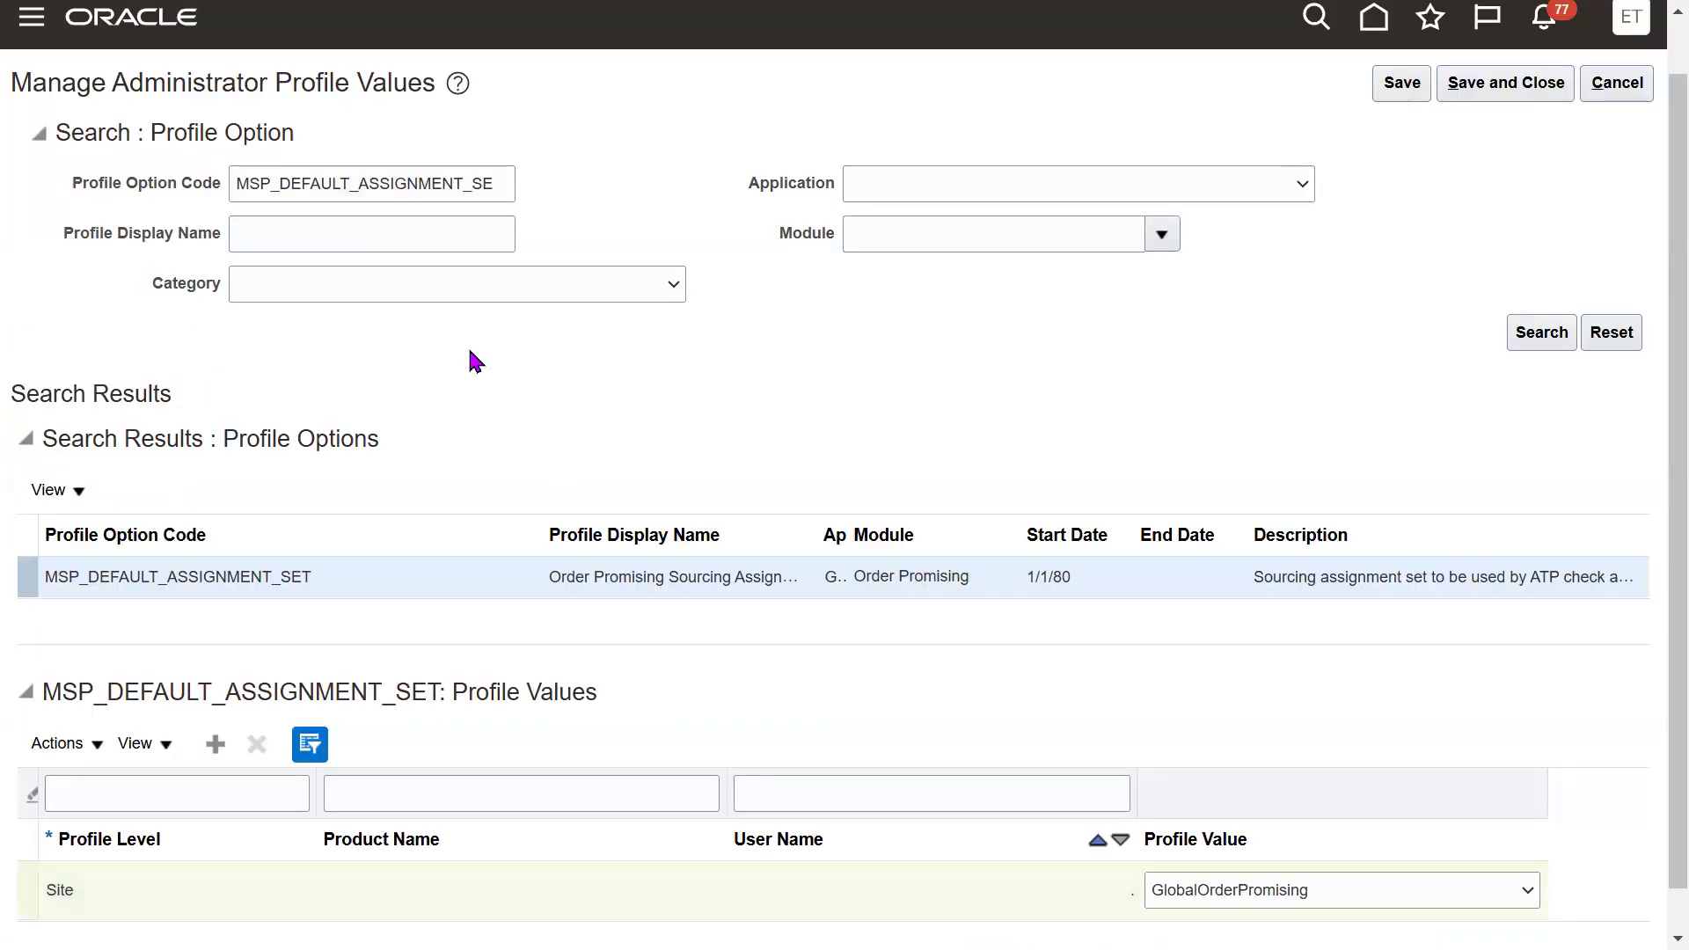
- Check the searched profile option code, then save the profile value change and close Manage Administrator Profile Values
{"action": "double_click", "coordinate": [396, 183]}
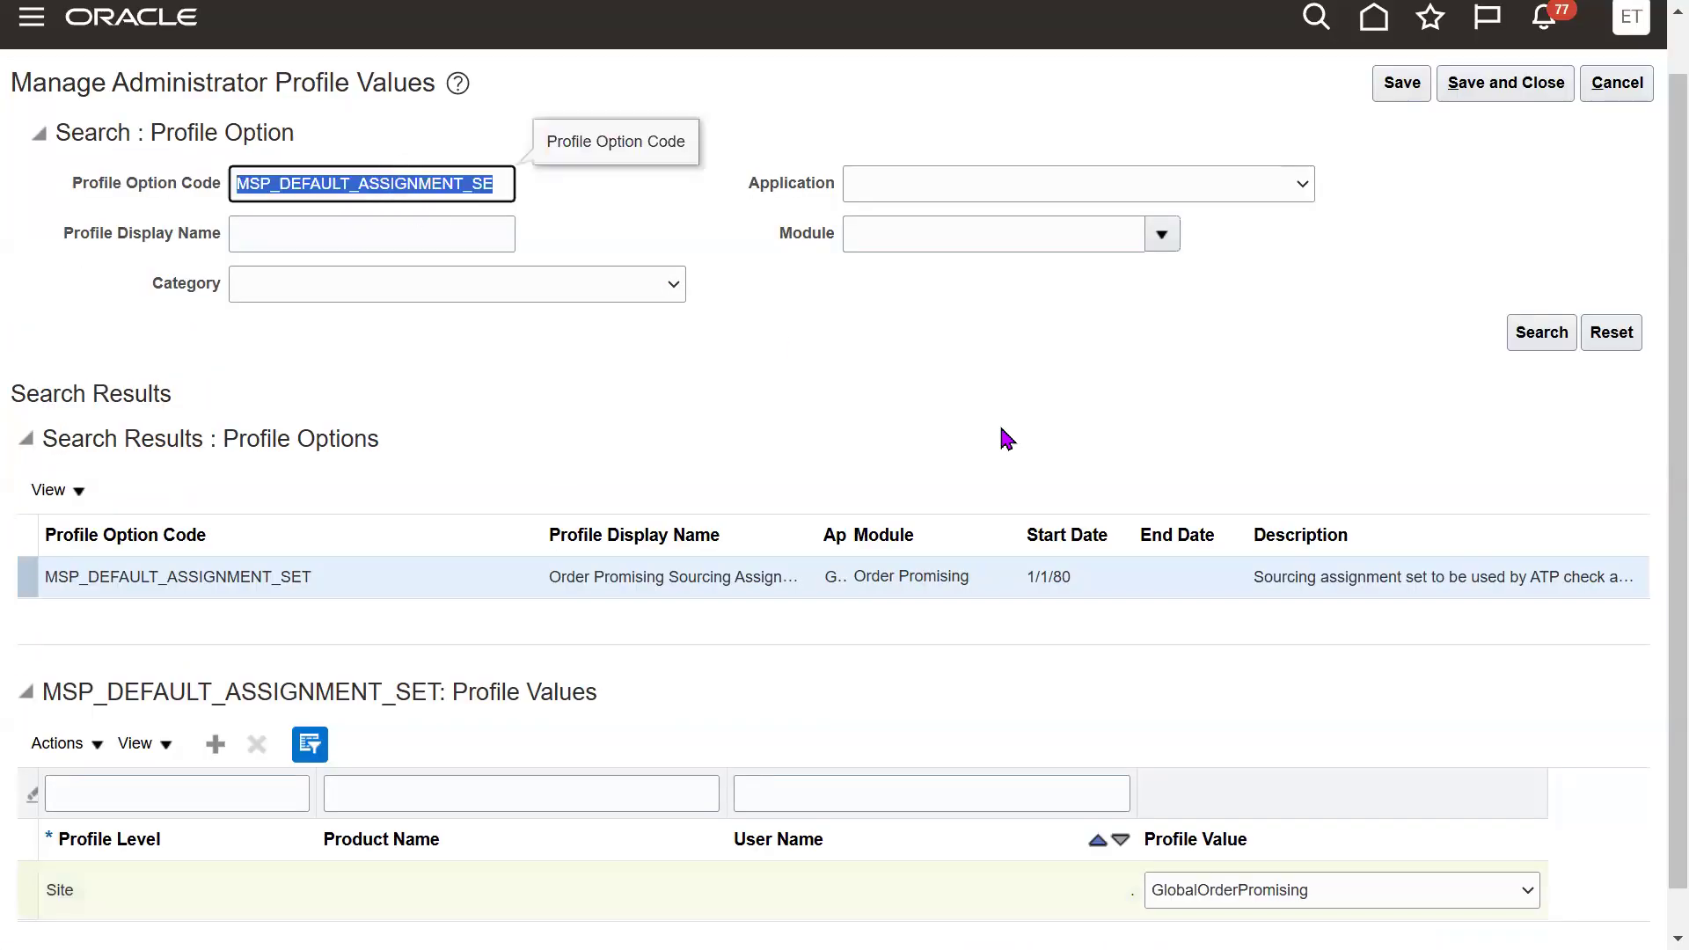
{"action": "left_click", "coordinate": [305, 190]}
{"action": "key", "text": "Tab"}
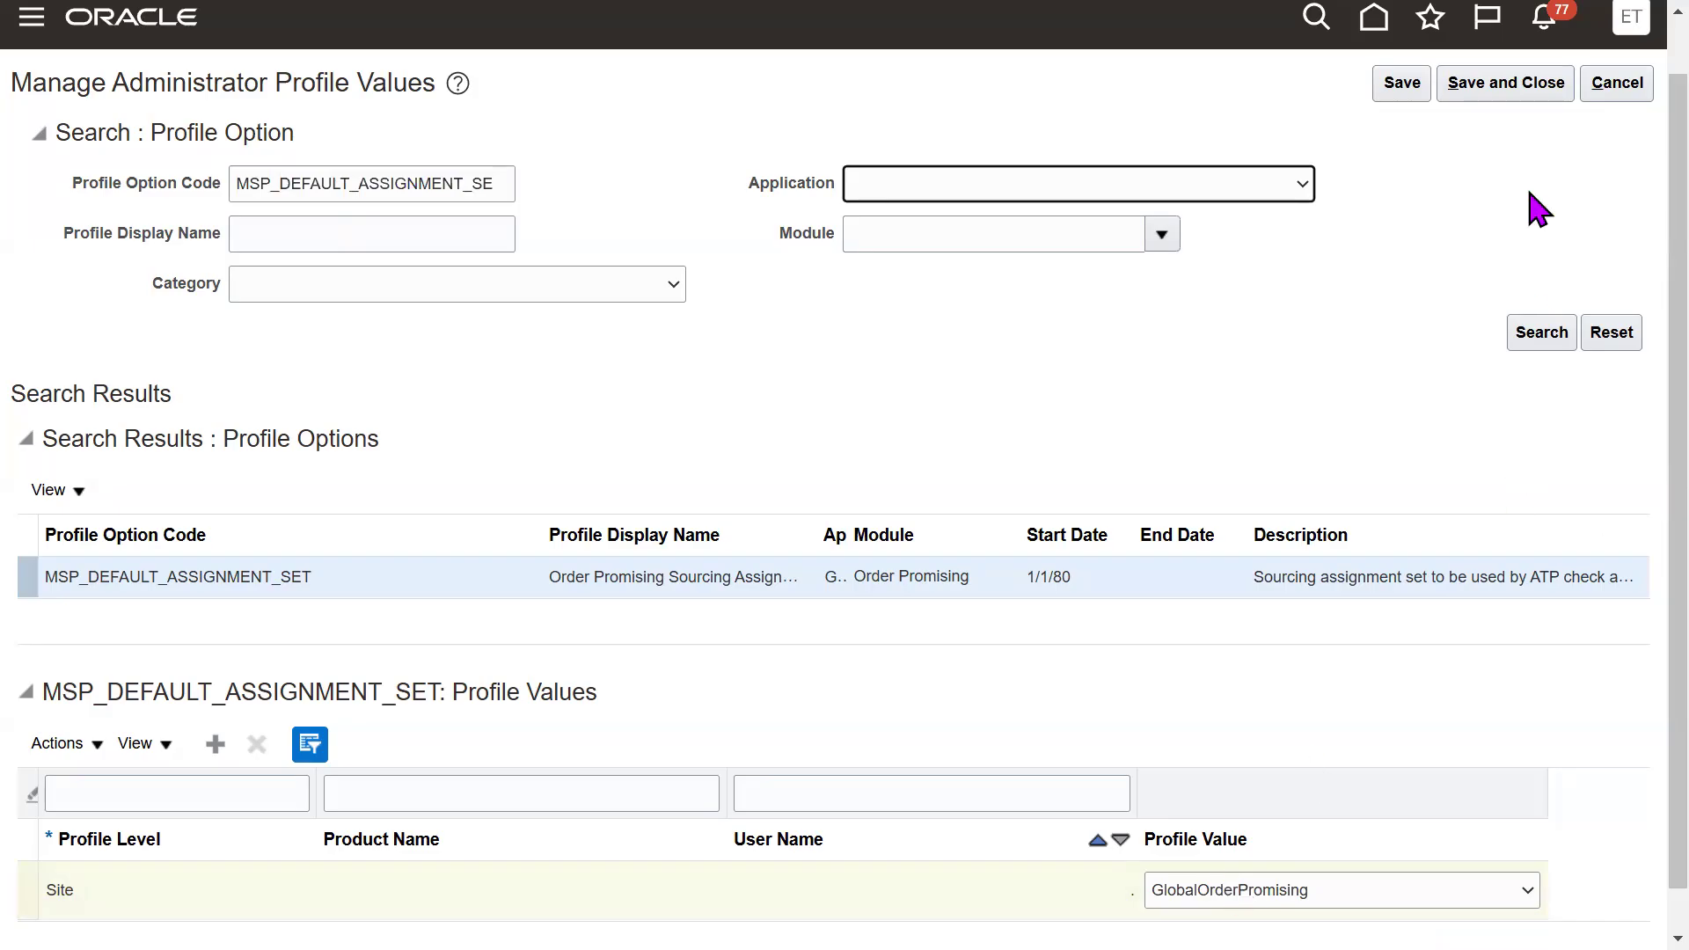
{"action": "left_click", "coordinate": [1515, 85]}
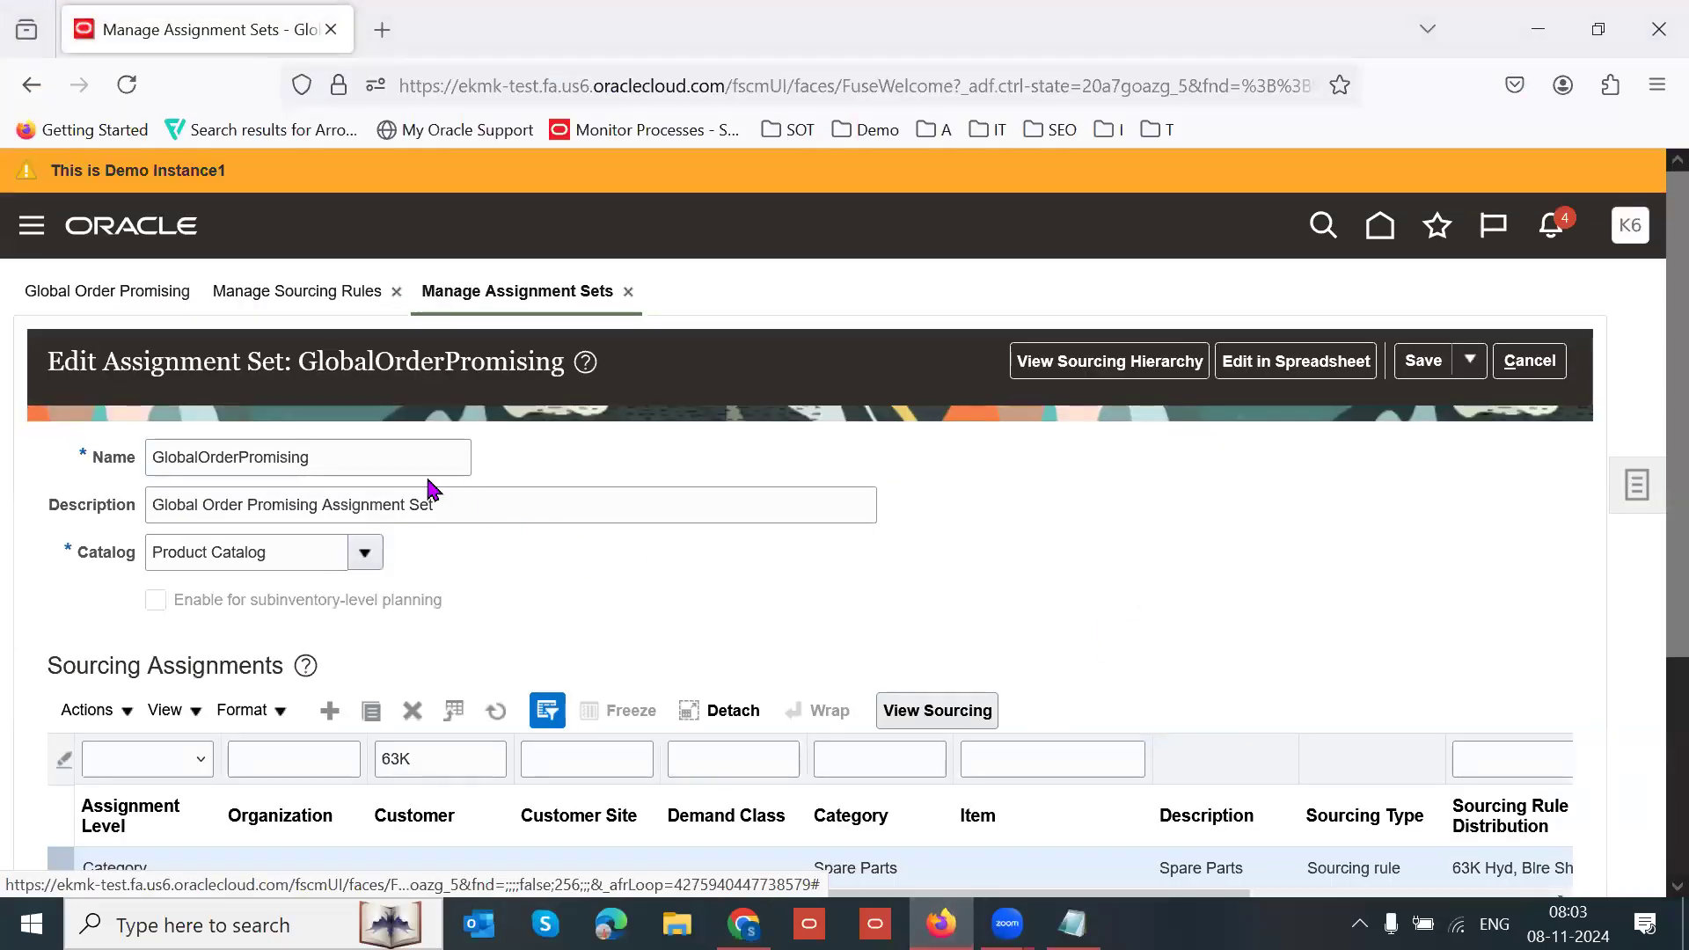
- In Firefox, examine the GlobalOrderPromising assignment set's name and the sourcing rule assigned to its Spare Parts category row
{"action": "double_click", "coordinate": [385, 457]}
{"action": "left_click", "coordinate": [1010, 444]}
{"action": "key", "text": "F11"}
{"action": "left_click", "coordinate": [692, 719]}
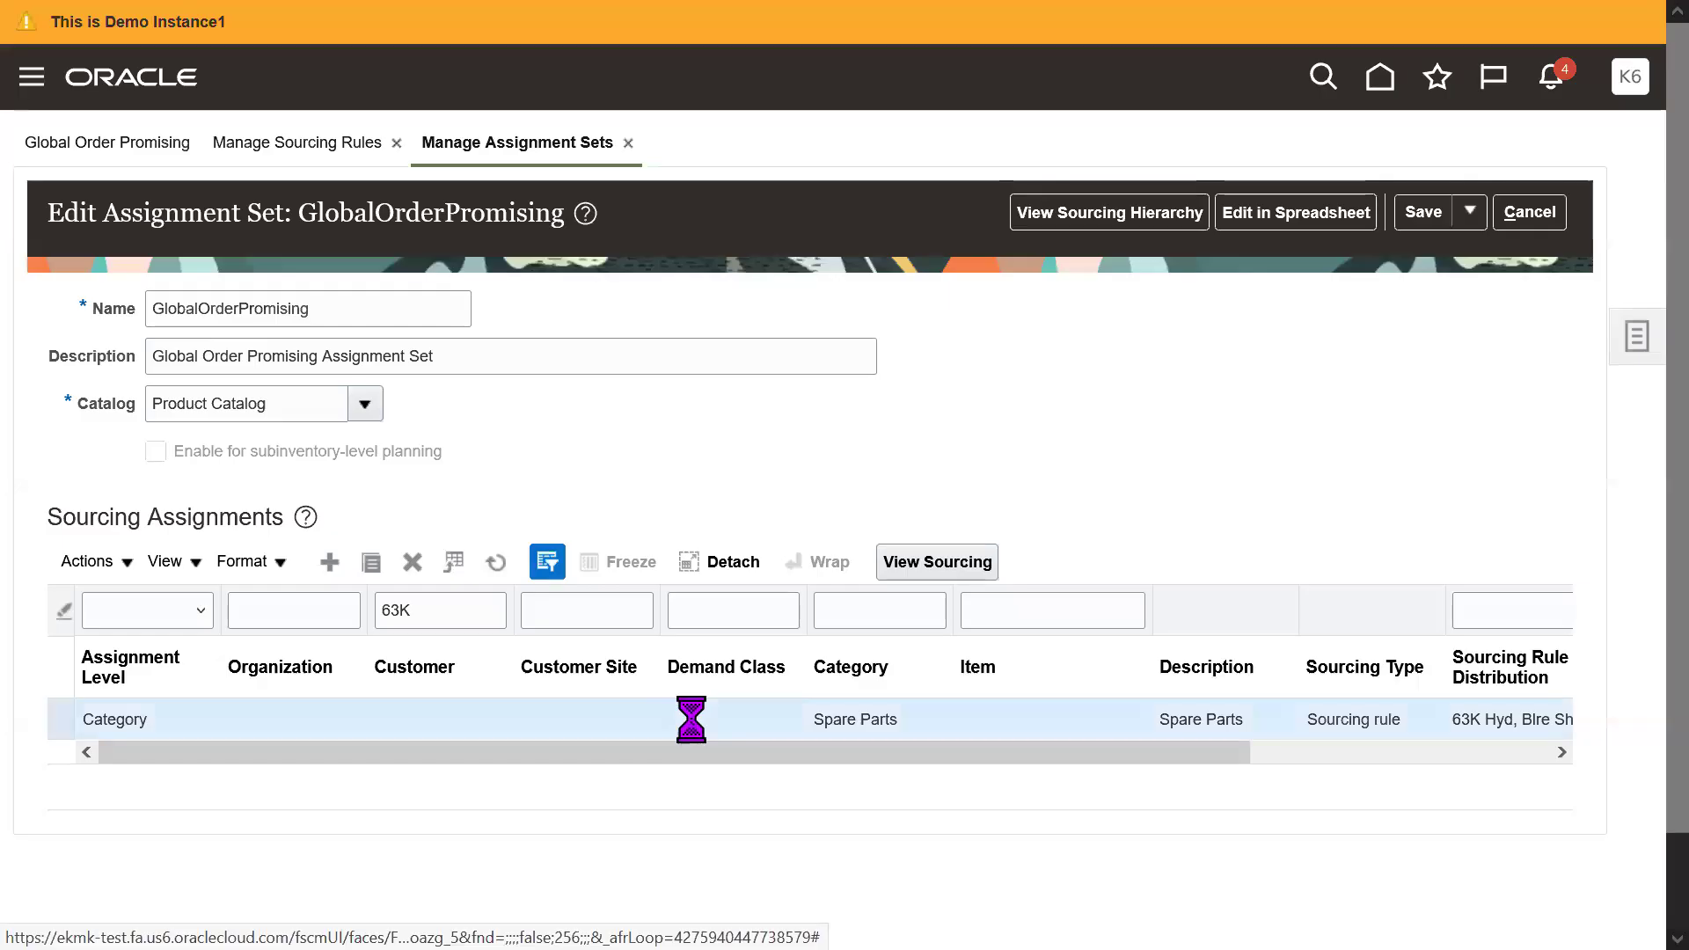
{"action": "left_click_drag", "start_coordinate": [1144, 781], "coordinate": [1300, 778]}
{"action": "left_click", "coordinate": [1354, 728]}
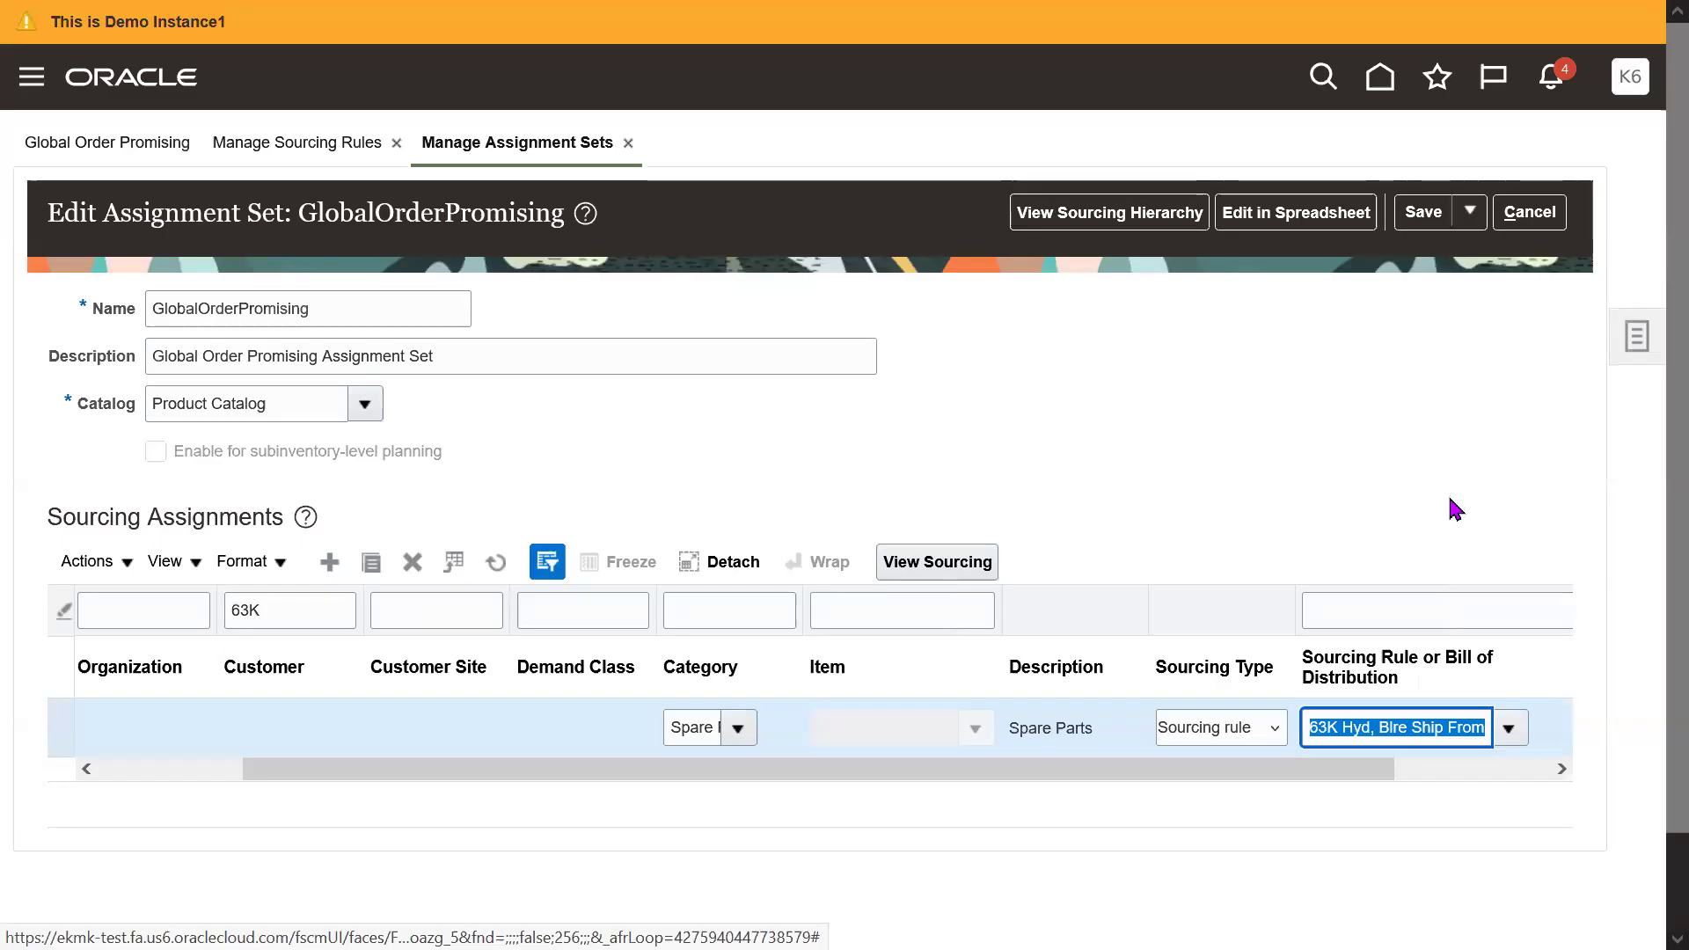
- Save and close the GlobalOrderPromising assignment set, then save and close Manage Assignment Sets
{"action": "left_click", "coordinate": [1400, 489]}
{"action": "left_click", "coordinate": [1469, 211]}
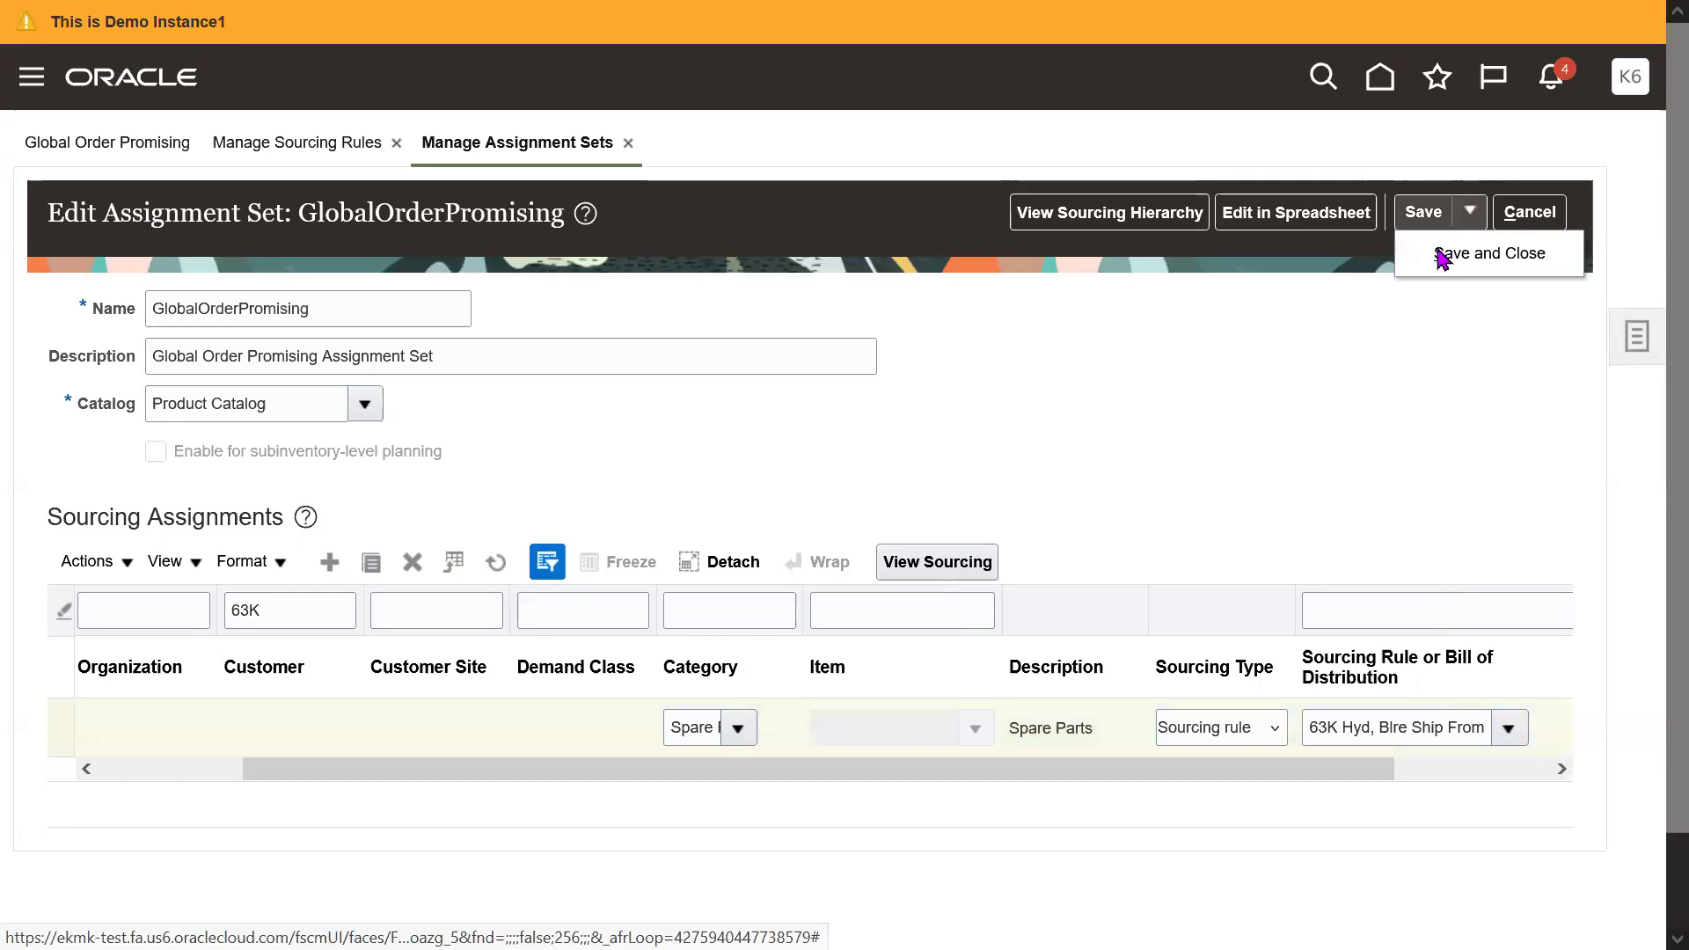
{"action": "left_click", "coordinate": [1443, 254]}
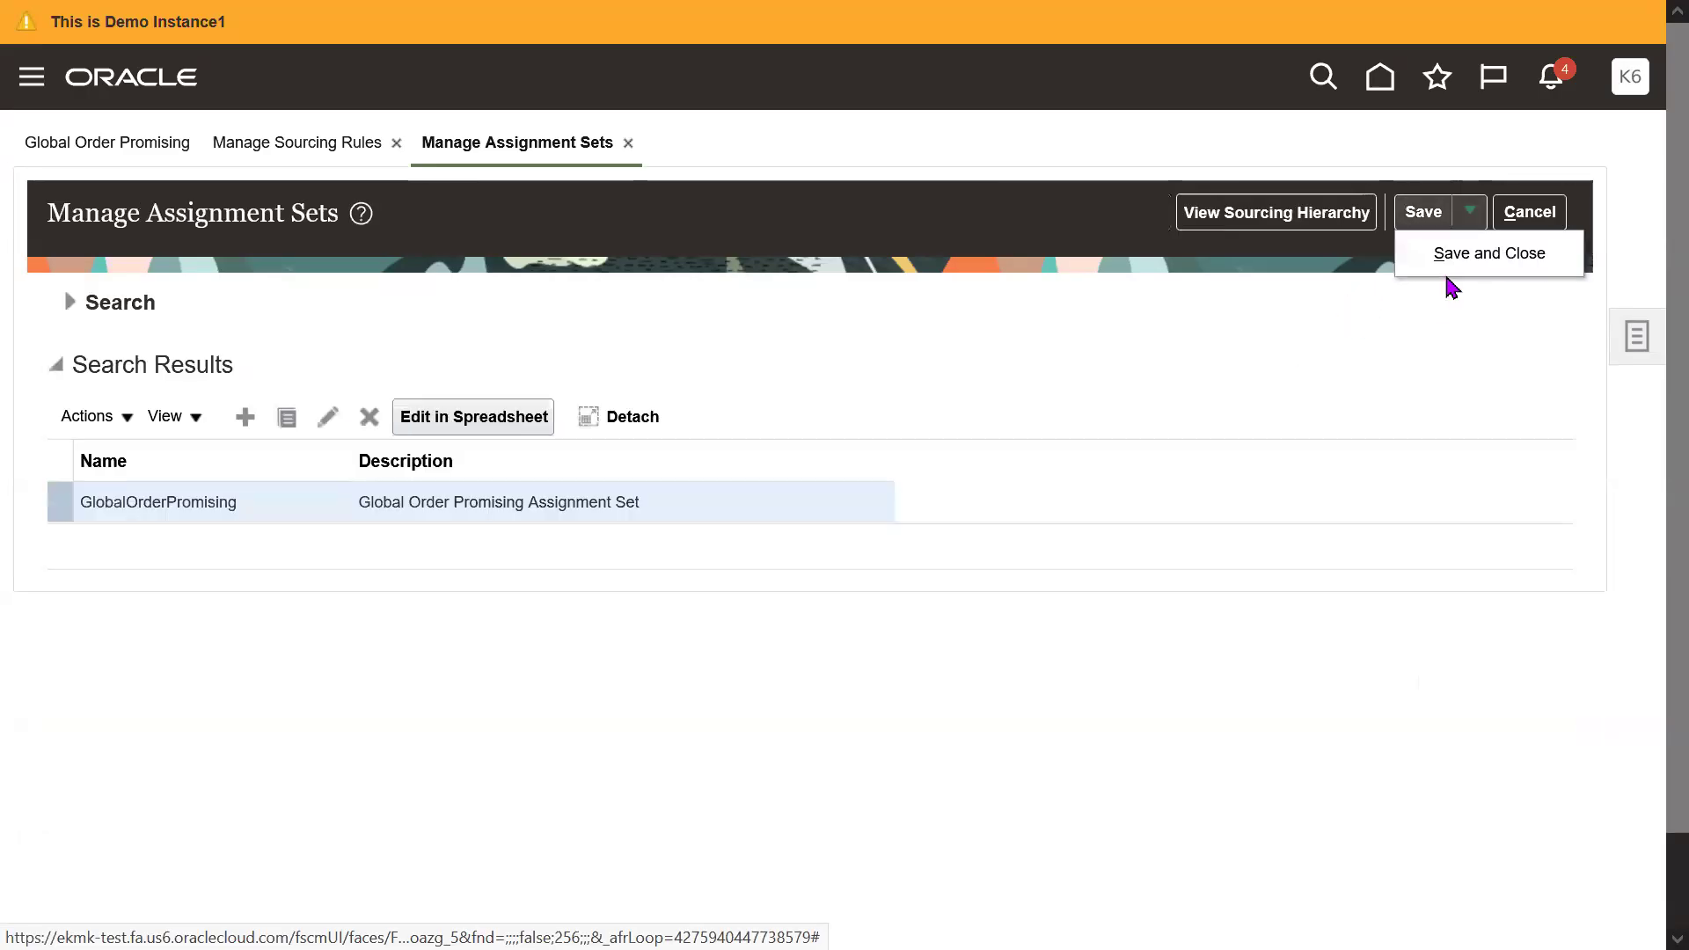
{"action": "left_click", "coordinate": [1435, 268]}
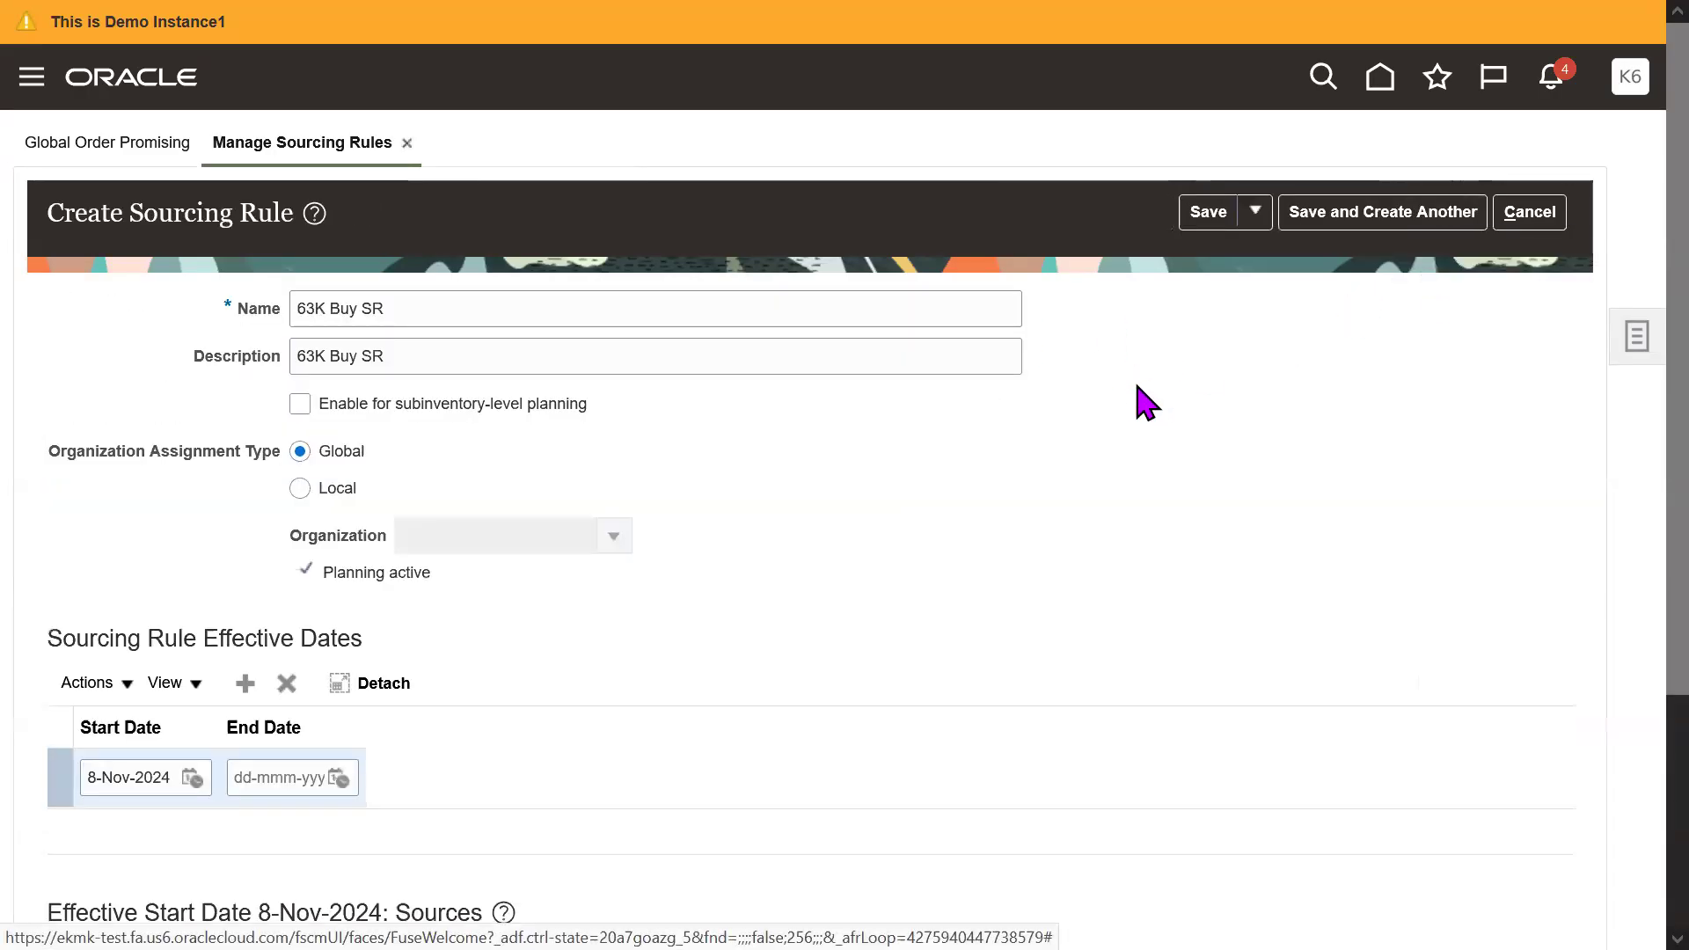
- Review the 63K Buy SR sourcing rule, save it, and start creating another rule
{"action": "triple_click", "coordinate": [540, 319]}
{"action": "left_click", "coordinate": [1076, 544]}
{"action": "mouse_move", "coordinate": [1672, 378]}
{"action": "left_mouse_down"}
{"action": "mouse_move", "coordinate": [1672, 496]}
{"action": "mouse_move", "coordinate": [1672, 368]}
{"action": "left_mouse_up"}
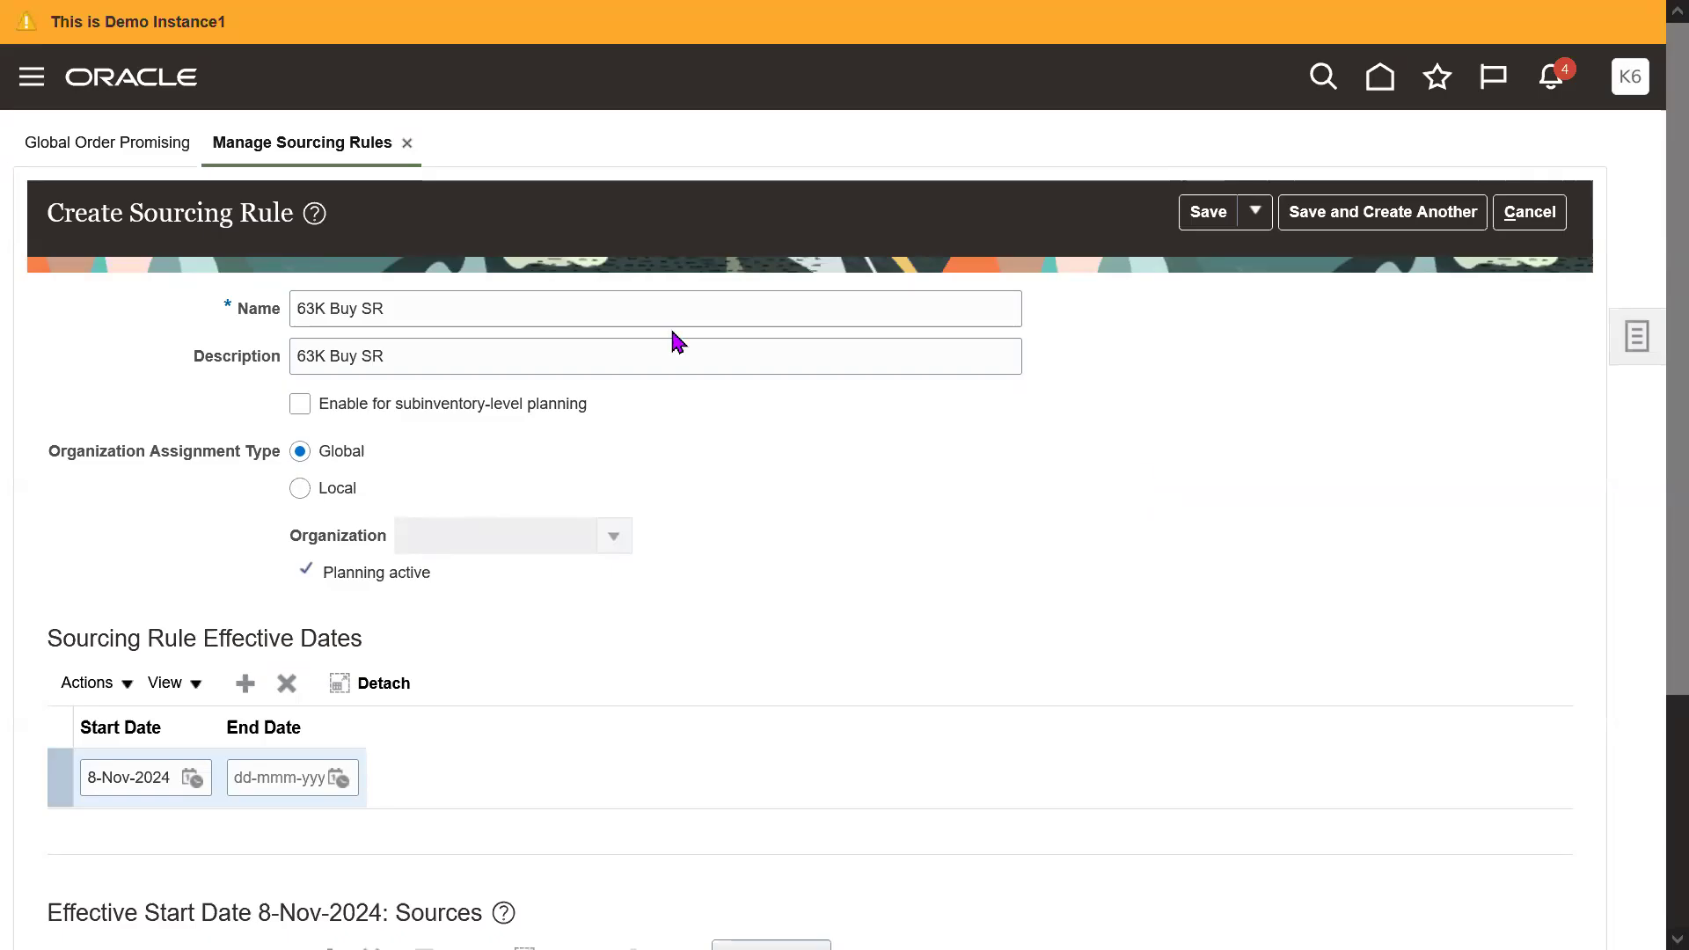
{"action": "triple_click", "coordinate": [592, 306]}
{"action": "left_click", "coordinate": [1108, 554]}
{"action": "left_click", "coordinate": [1382, 212]}
- Name the new sourcing rule "63K Make at"
{"action": "left_click", "coordinate": [566, 327]}
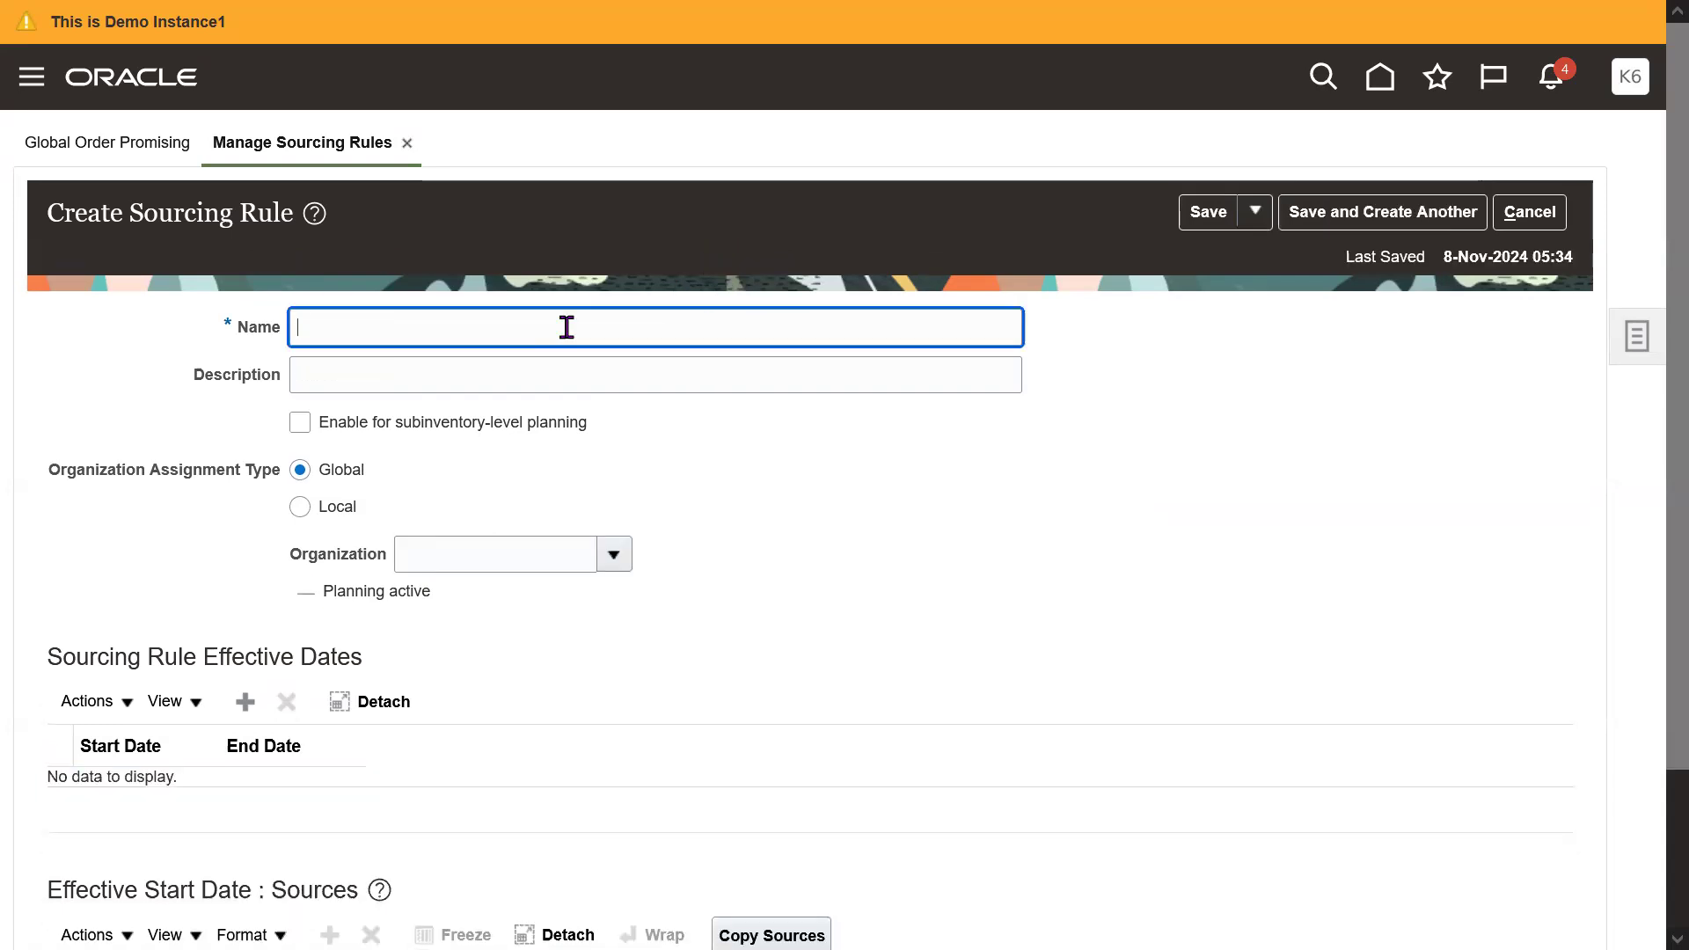
{"action": "type", "text": "63K Make at"}
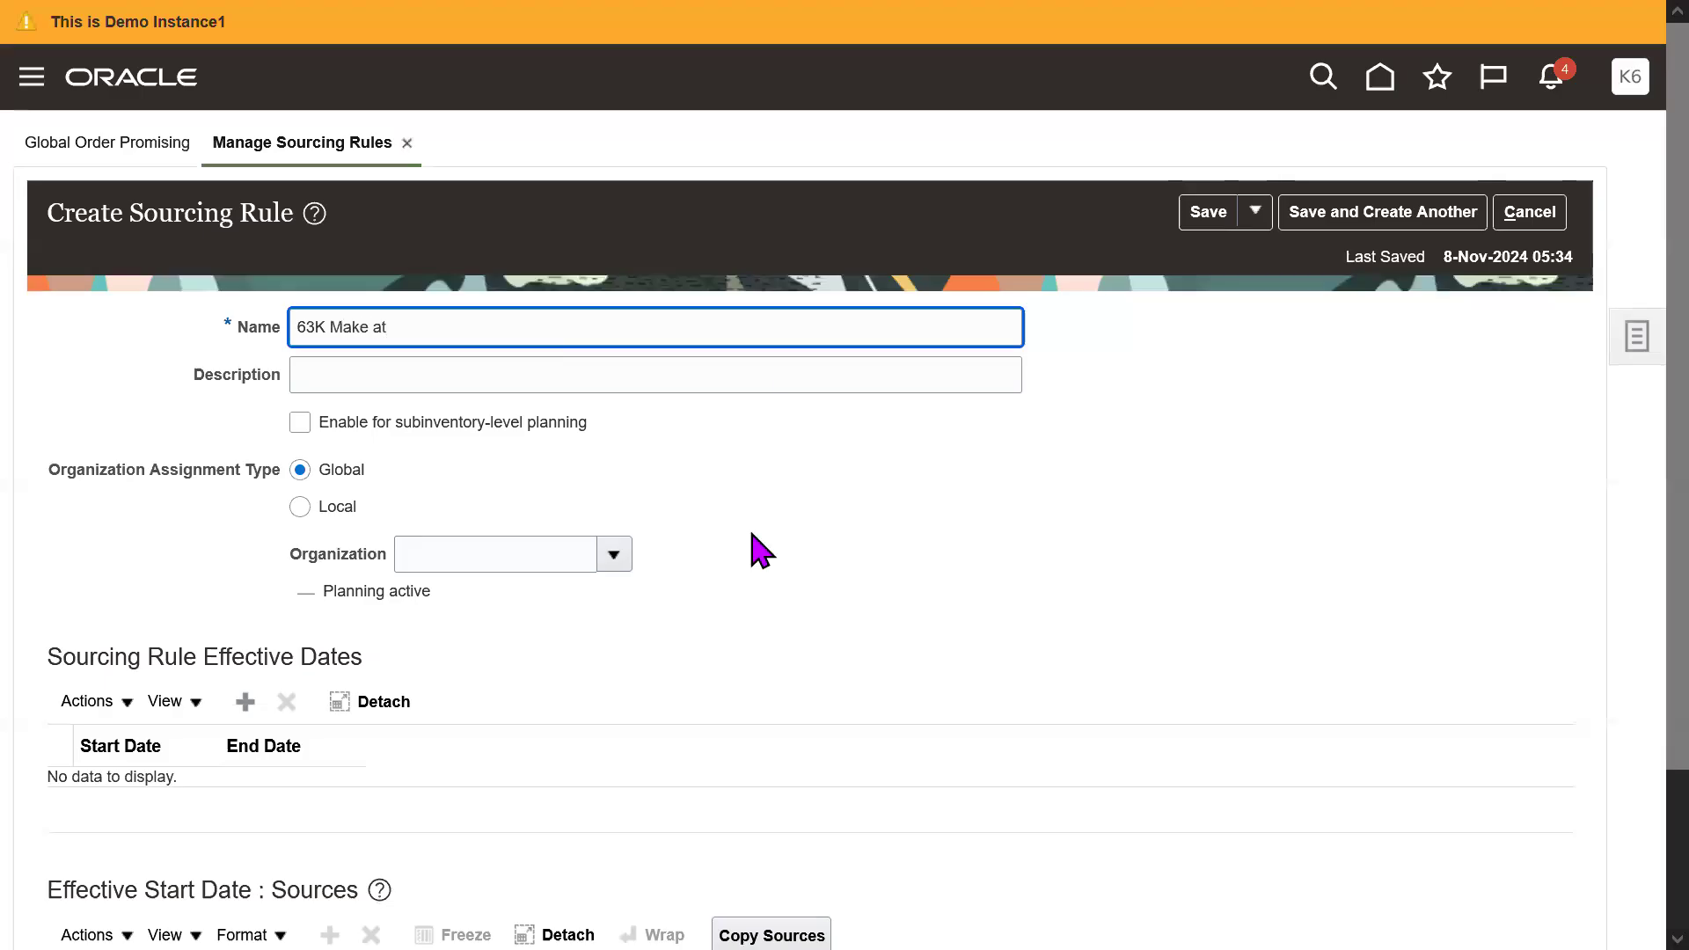
{"action": "triple_click", "coordinate": [444, 324]}
{"action": "triple_click", "coordinate": [444, 324]}
{"action": "double_click", "coordinate": [443, 323]}
- Make the sourcing rule Local to organization 63KH and add an effective date row starting 8-Nov-2024
{"action": "left_click", "coordinate": [303, 513]}
{"action": "double_click", "coordinate": [328, 509]}
{"action": "left_click", "coordinate": [615, 554]}
{"action": "left_click", "coordinate": [432, 512]}
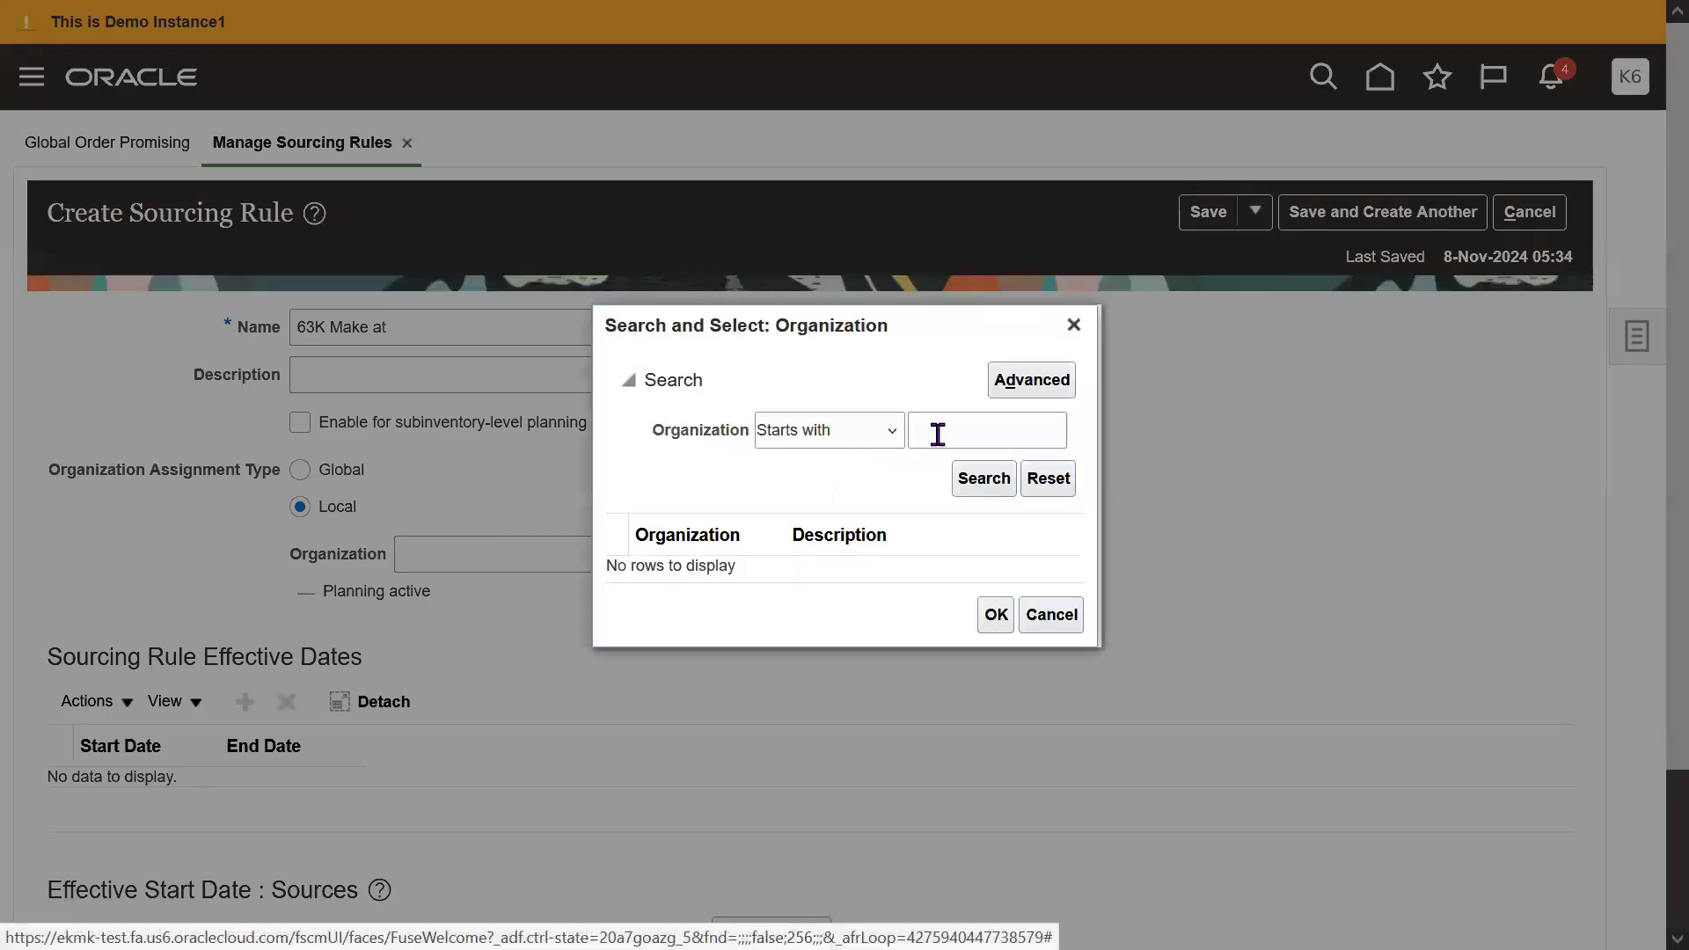
{"action": "left_click", "coordinate": [938, 434]}
{"action": "type", "text": "63K"}
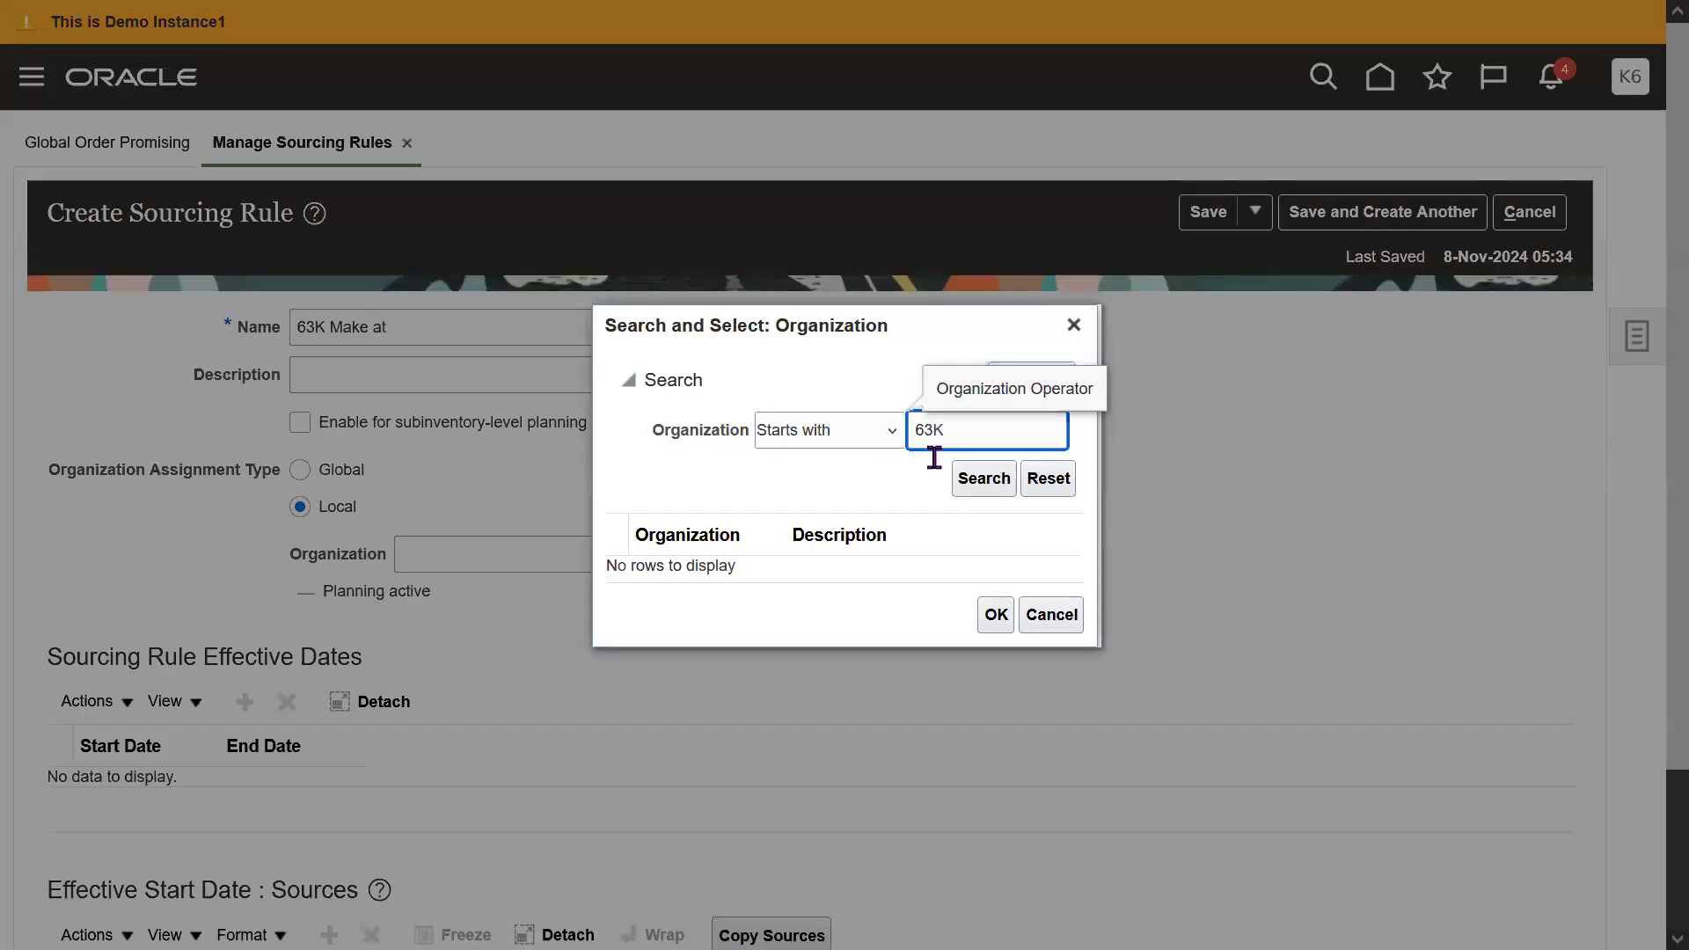
{"action": "key", "text": "Return"}
{"action": "left_click", "coordinate": [758, 581]}
{"action": "left_click", "coordinate": [997, 650]}
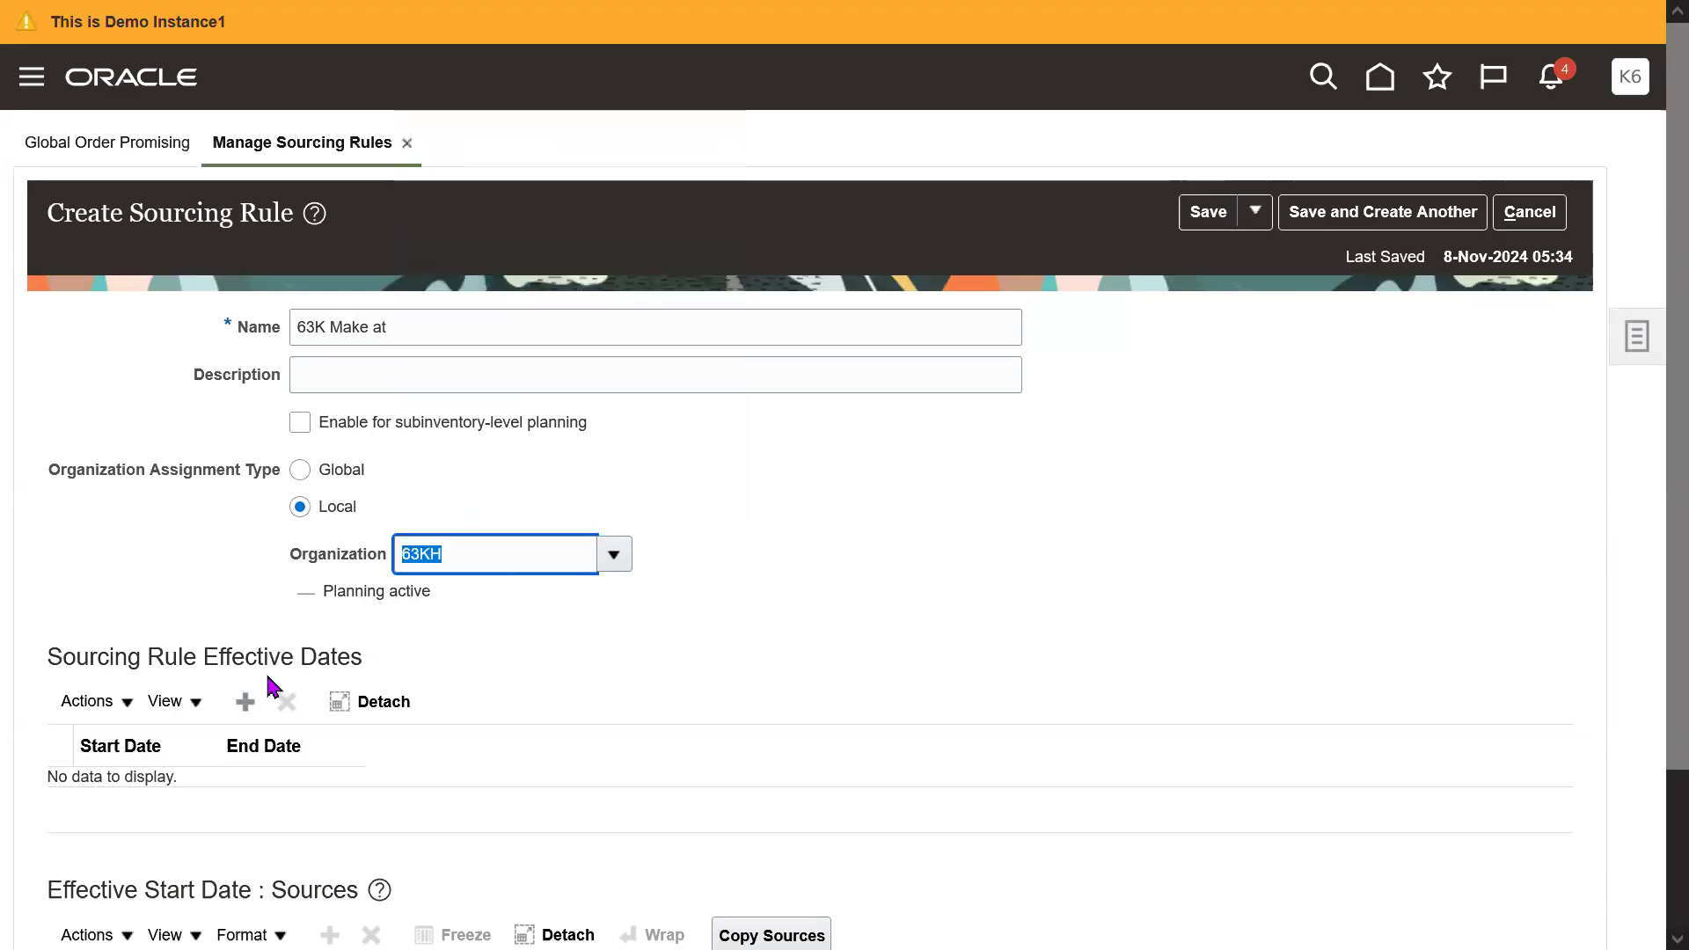
{"action": "left_click", "coordinate": [246, 702]}
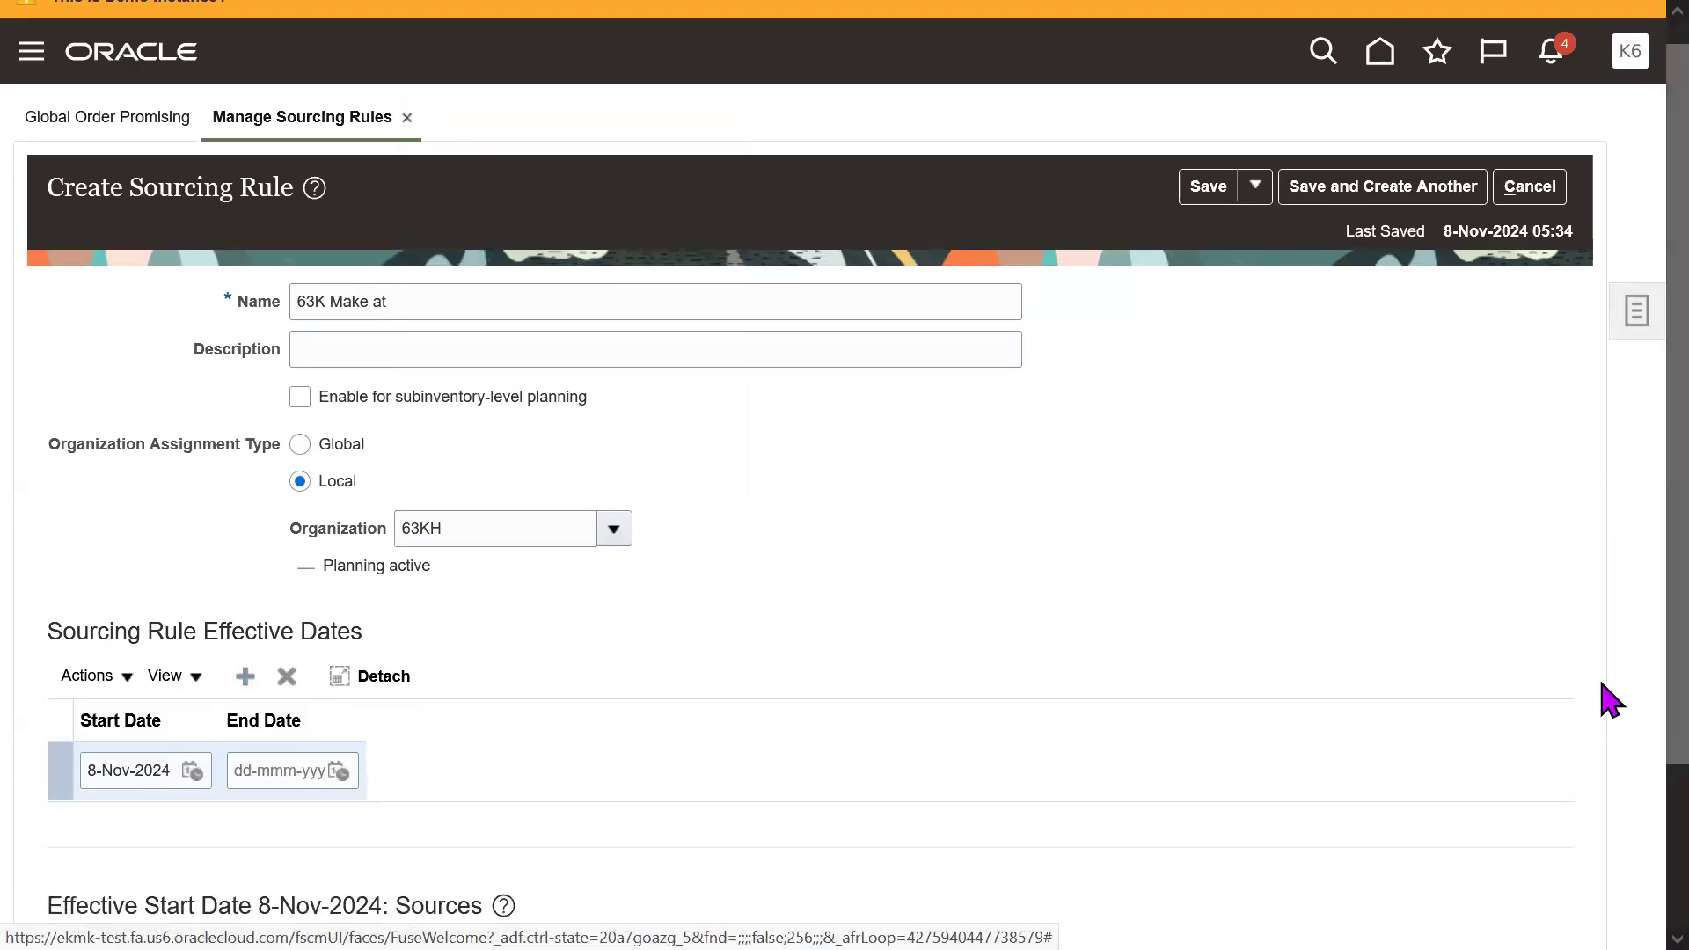
- Add a source row of type Make at under the 8-Nov-2024 effective date
{"action": "scroll", "coordinate": [1632, 690], "scroll_direction": "down", "scroll_amount": 3}
{"action": "left_click", "coordinate": [332, 752]}
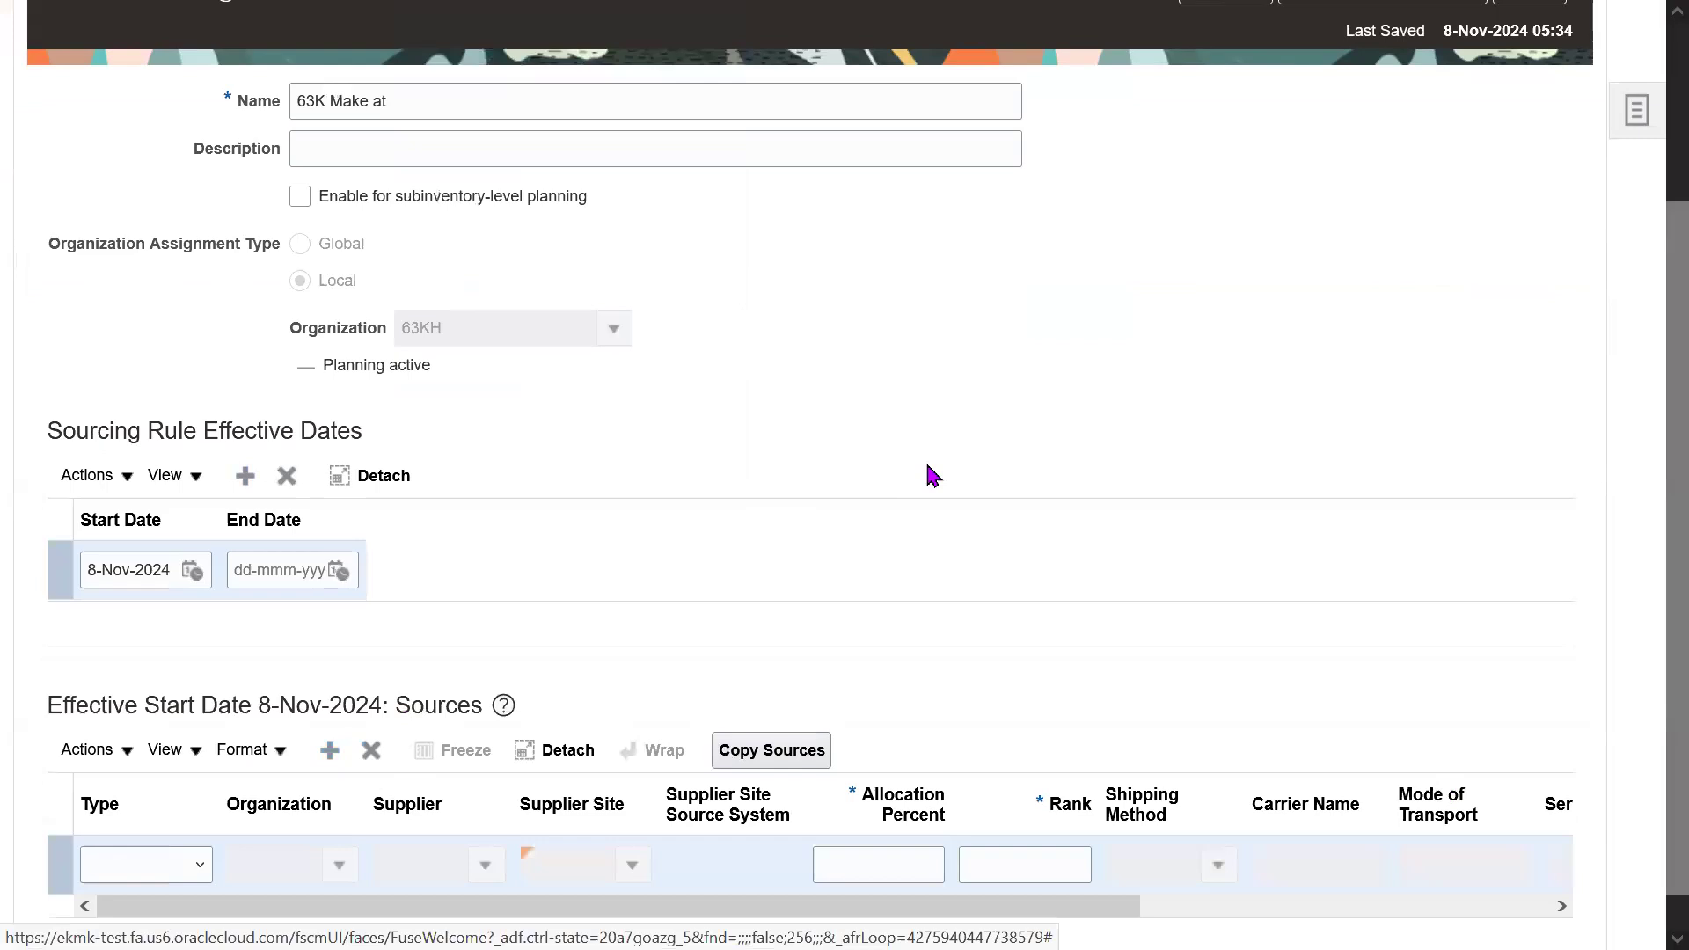
{"action": "left_click", "coordinate": [159, 866]}
{"action": "left_click", "coordinate": [145, 797]}
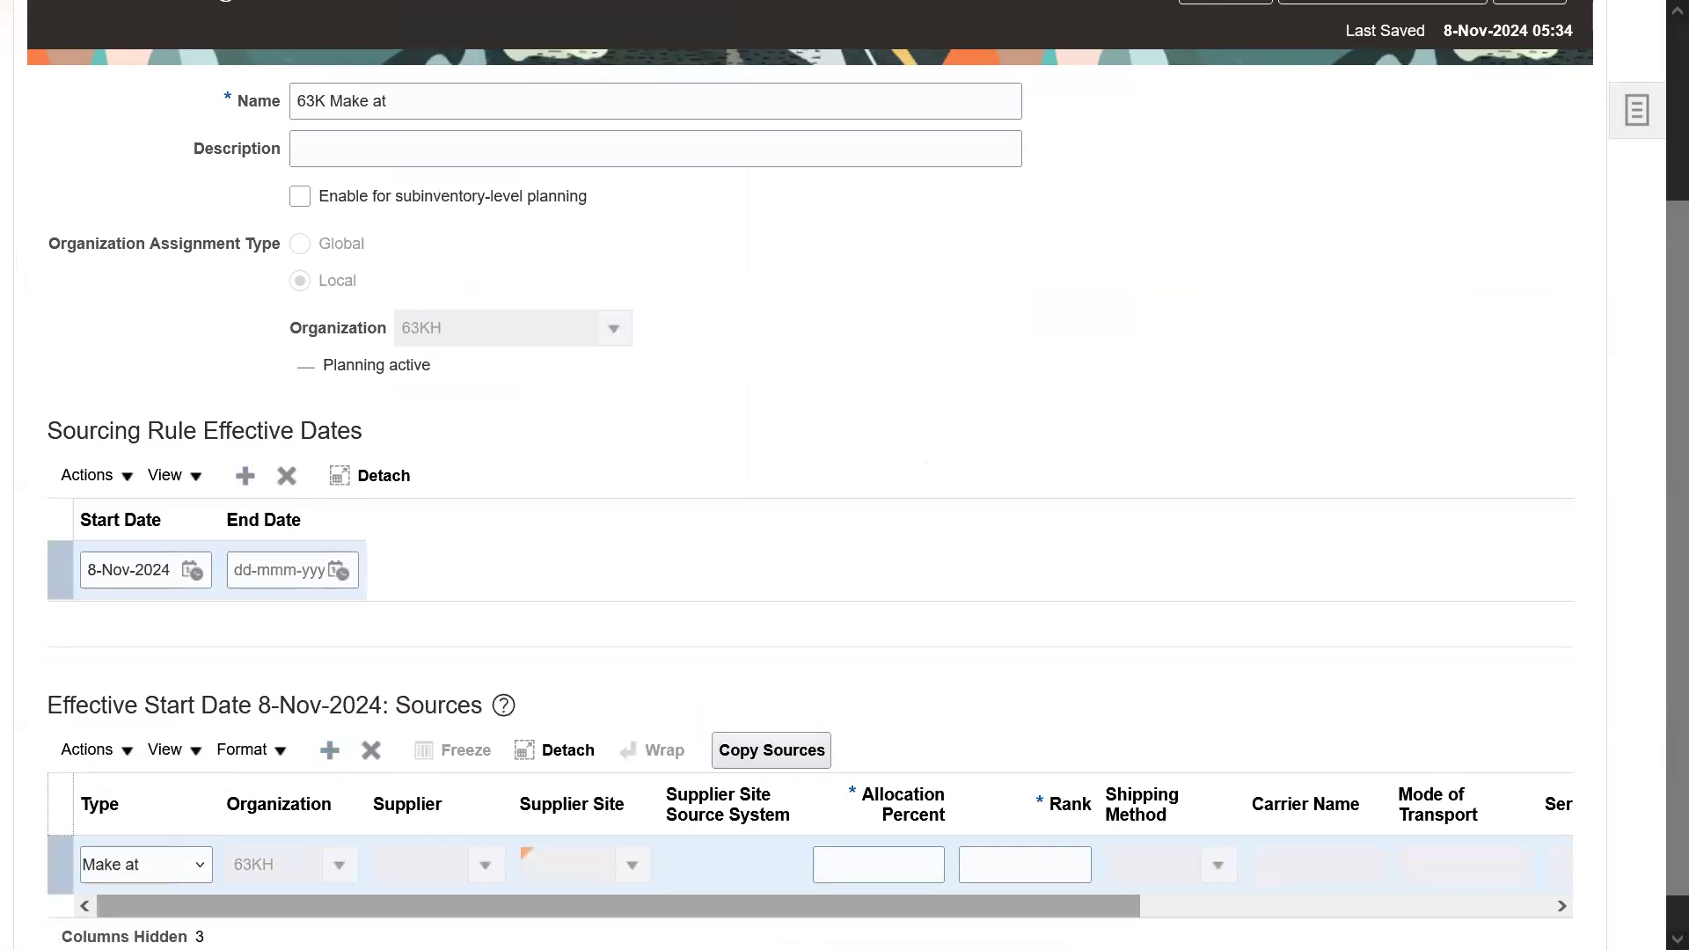
- Examine how the Make at source type and its organization relate to the rule's Local organization assignment
{"action": "left_click_drag", "start_coordinate": [308, 329], "coordinate": [427, 329]}
{"action": "double_click", "coordinate": [427, 329]}
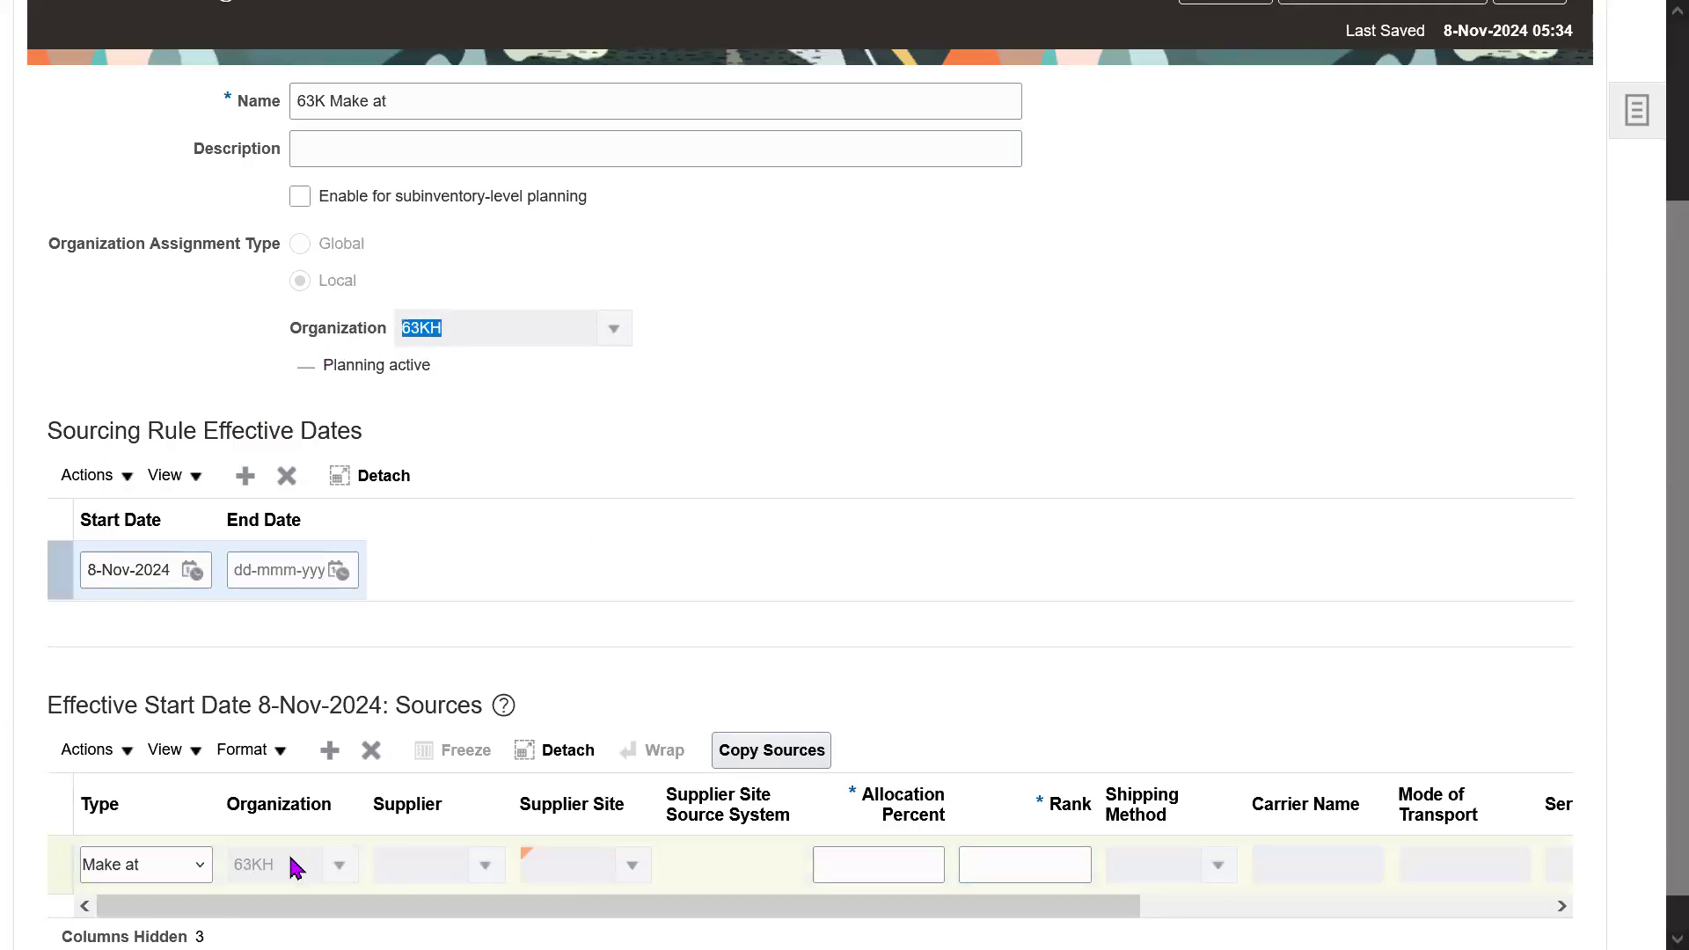
{"action": "left_click", "coordinate": [143, 867]}
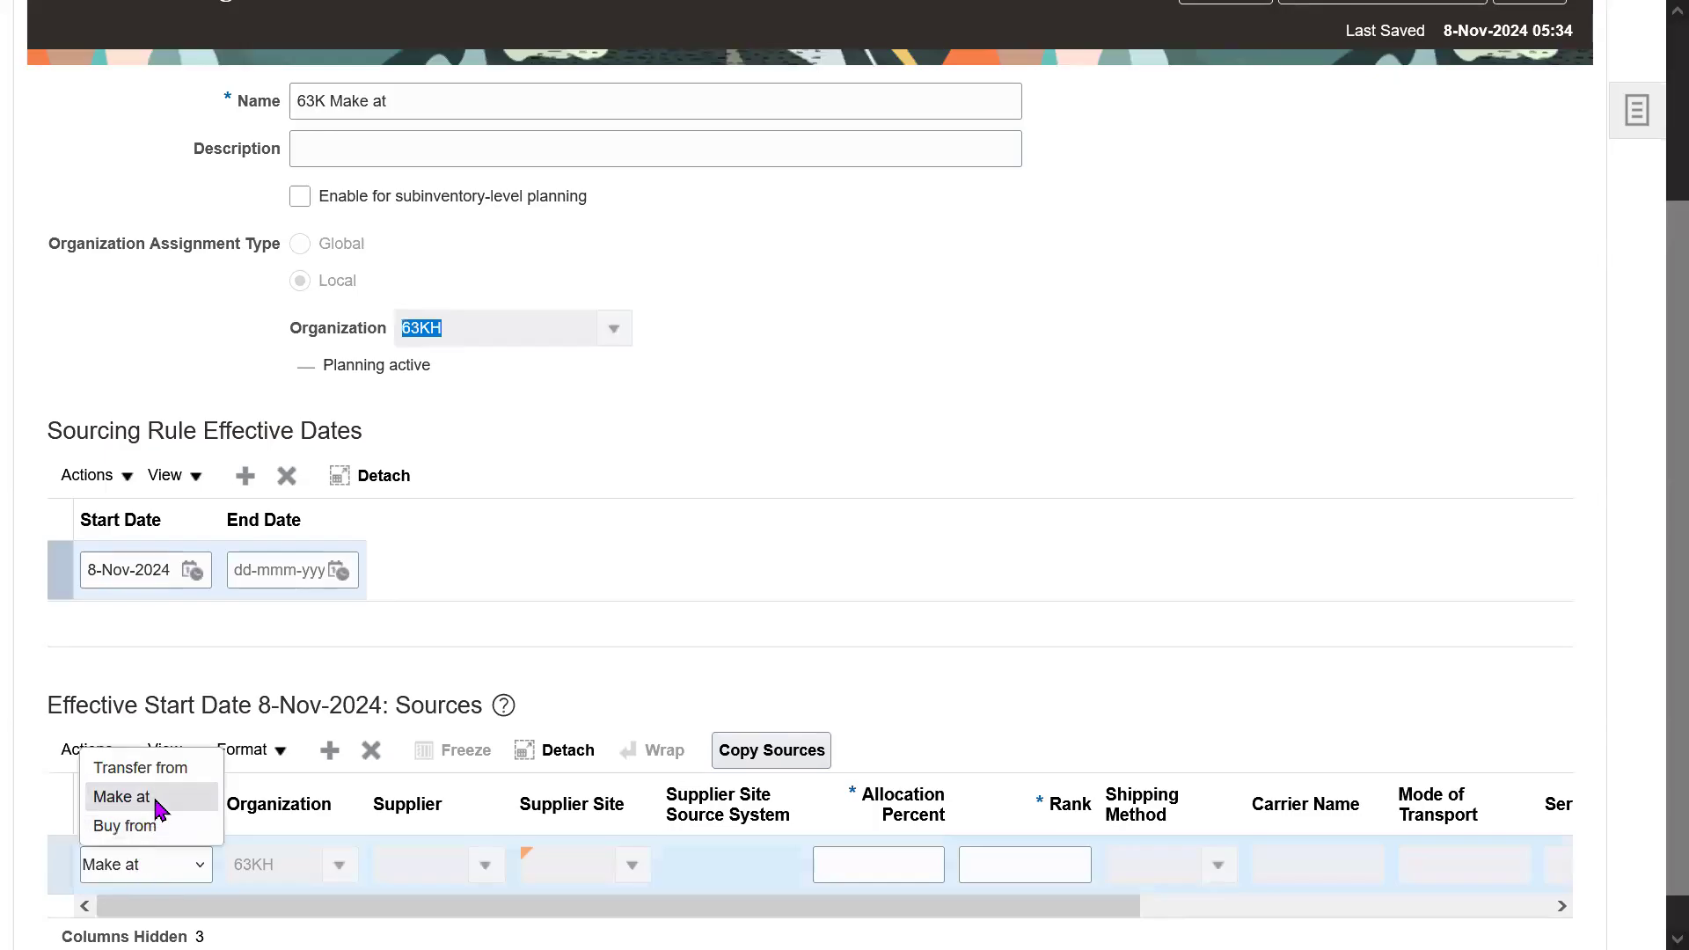
{"action": "left_click_drag", "start_coordinate": [368, 245], "coordinate": [323, 263]}
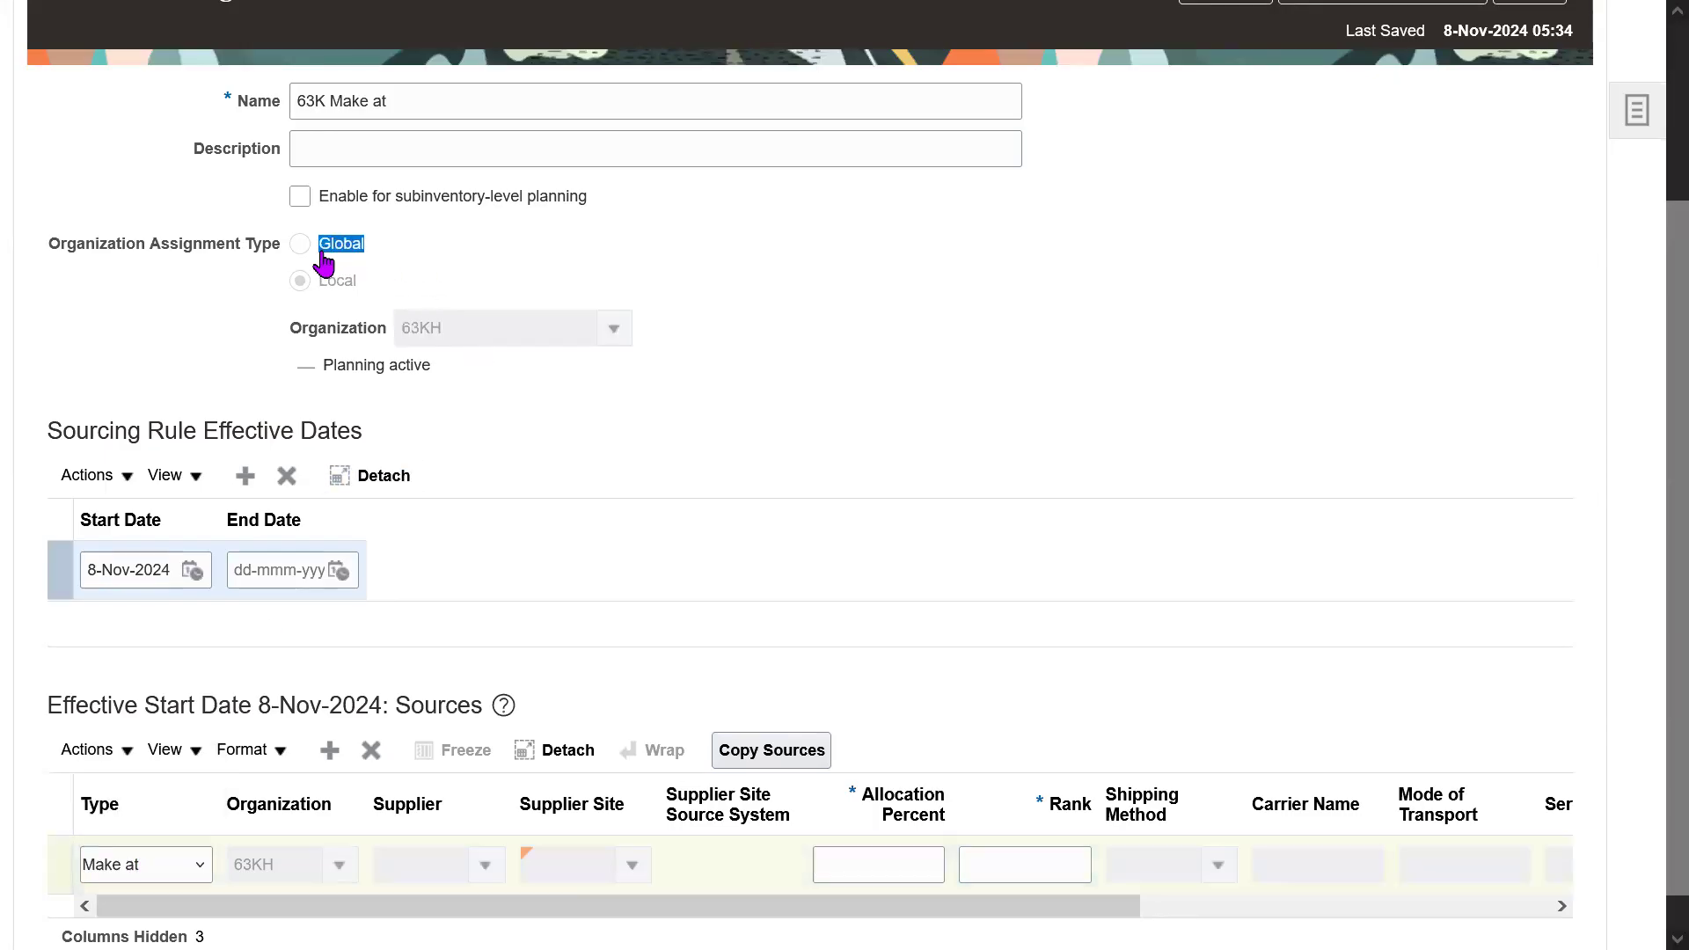
{"action": "left_click", "coordinate": [151, 866]}
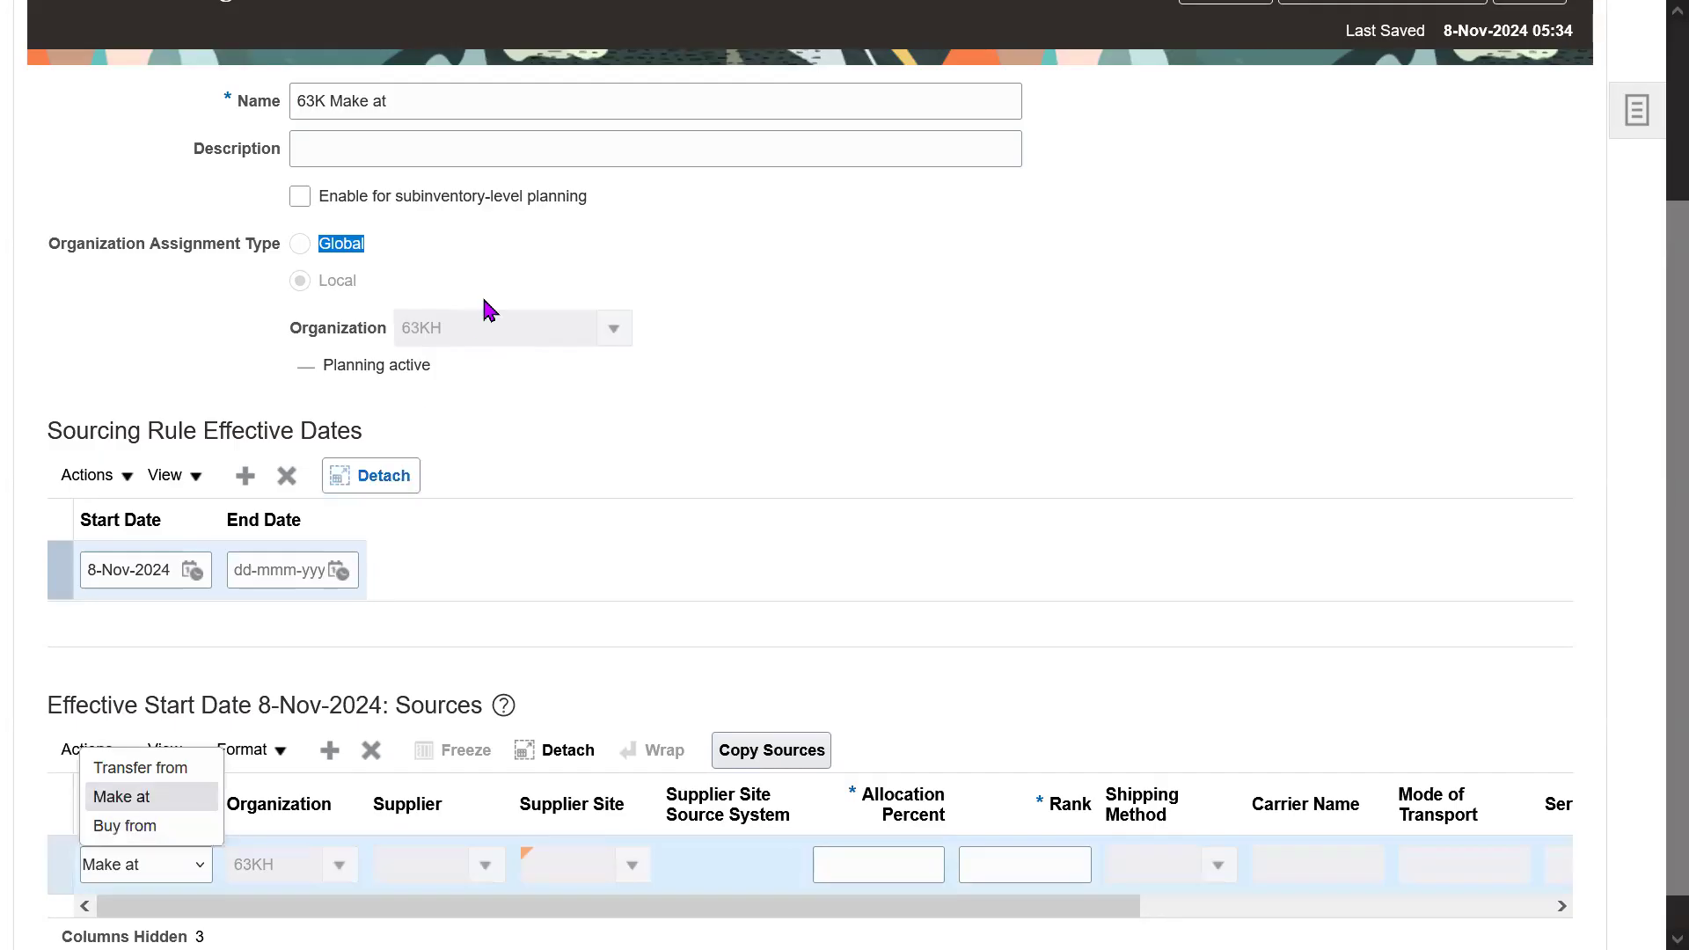
{"action": "double_click", "coordinate": [331, 281]}
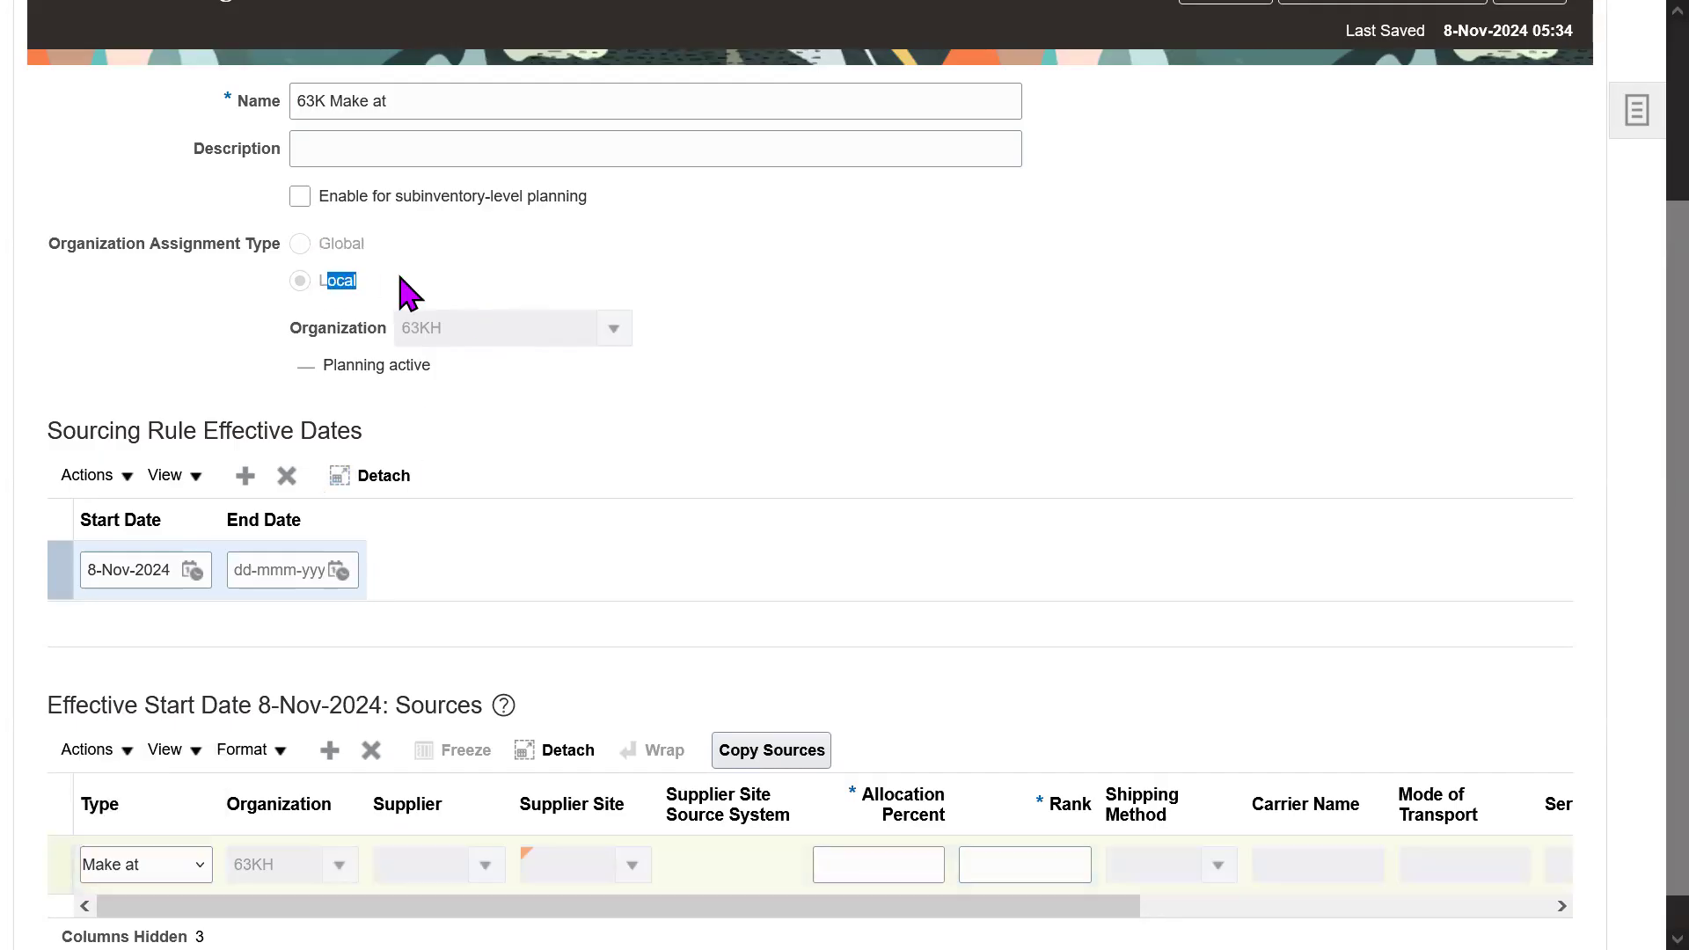
{"action": "double_click", "coordinate": [339, 292]}
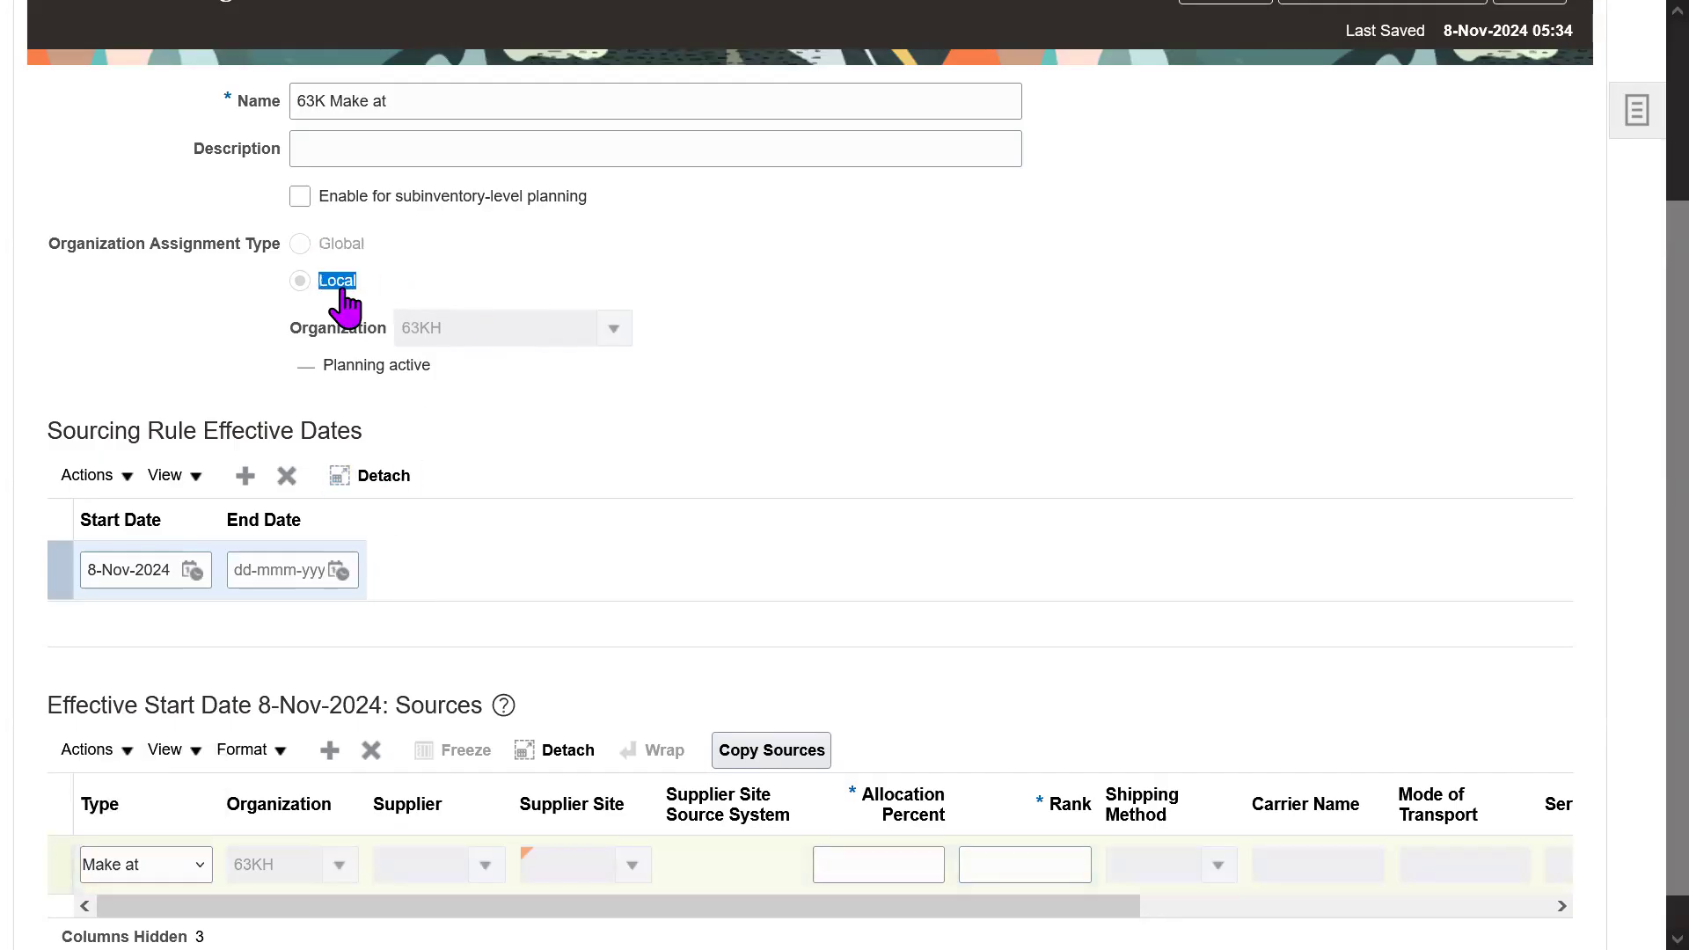
{"action": "left_click", "coordinate": [180, 869]}
{"action": "left_click", "coordinate": [154, 793]}
{"action": "double_click", "coordinate": [279, 869]}
{"action": "left_click", "coordinate": [488, 330]}
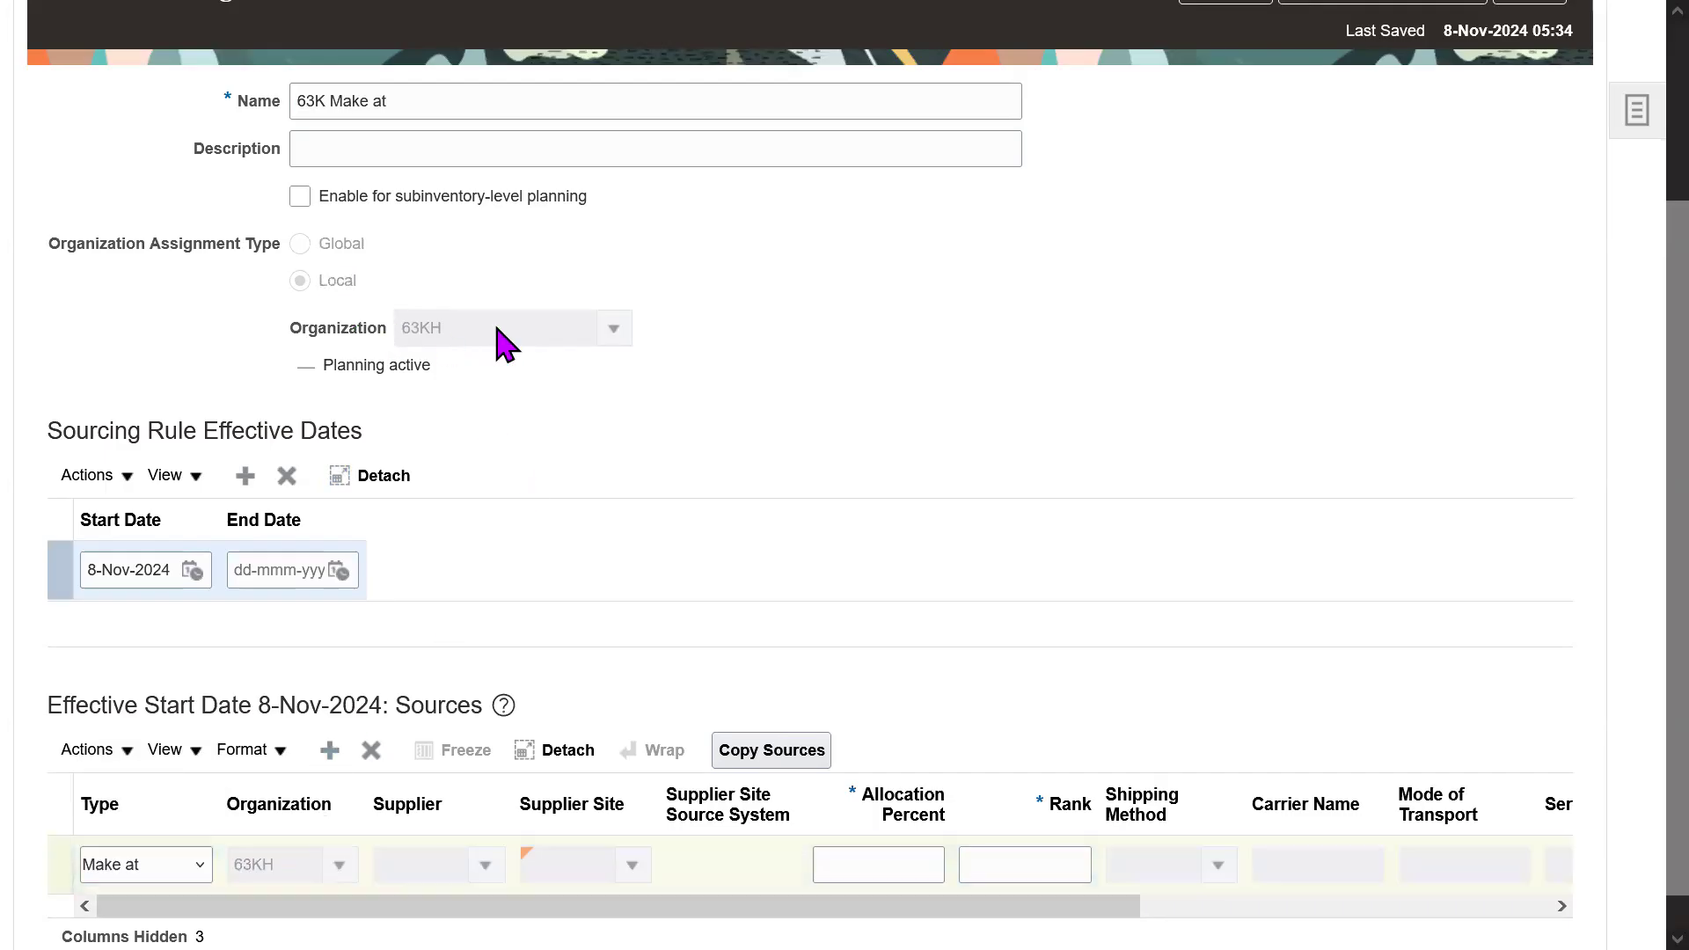
{"action": "double_click", "coordinate": [428, 330]}
{"action": "double_click", "coordinate": [264, 869]}
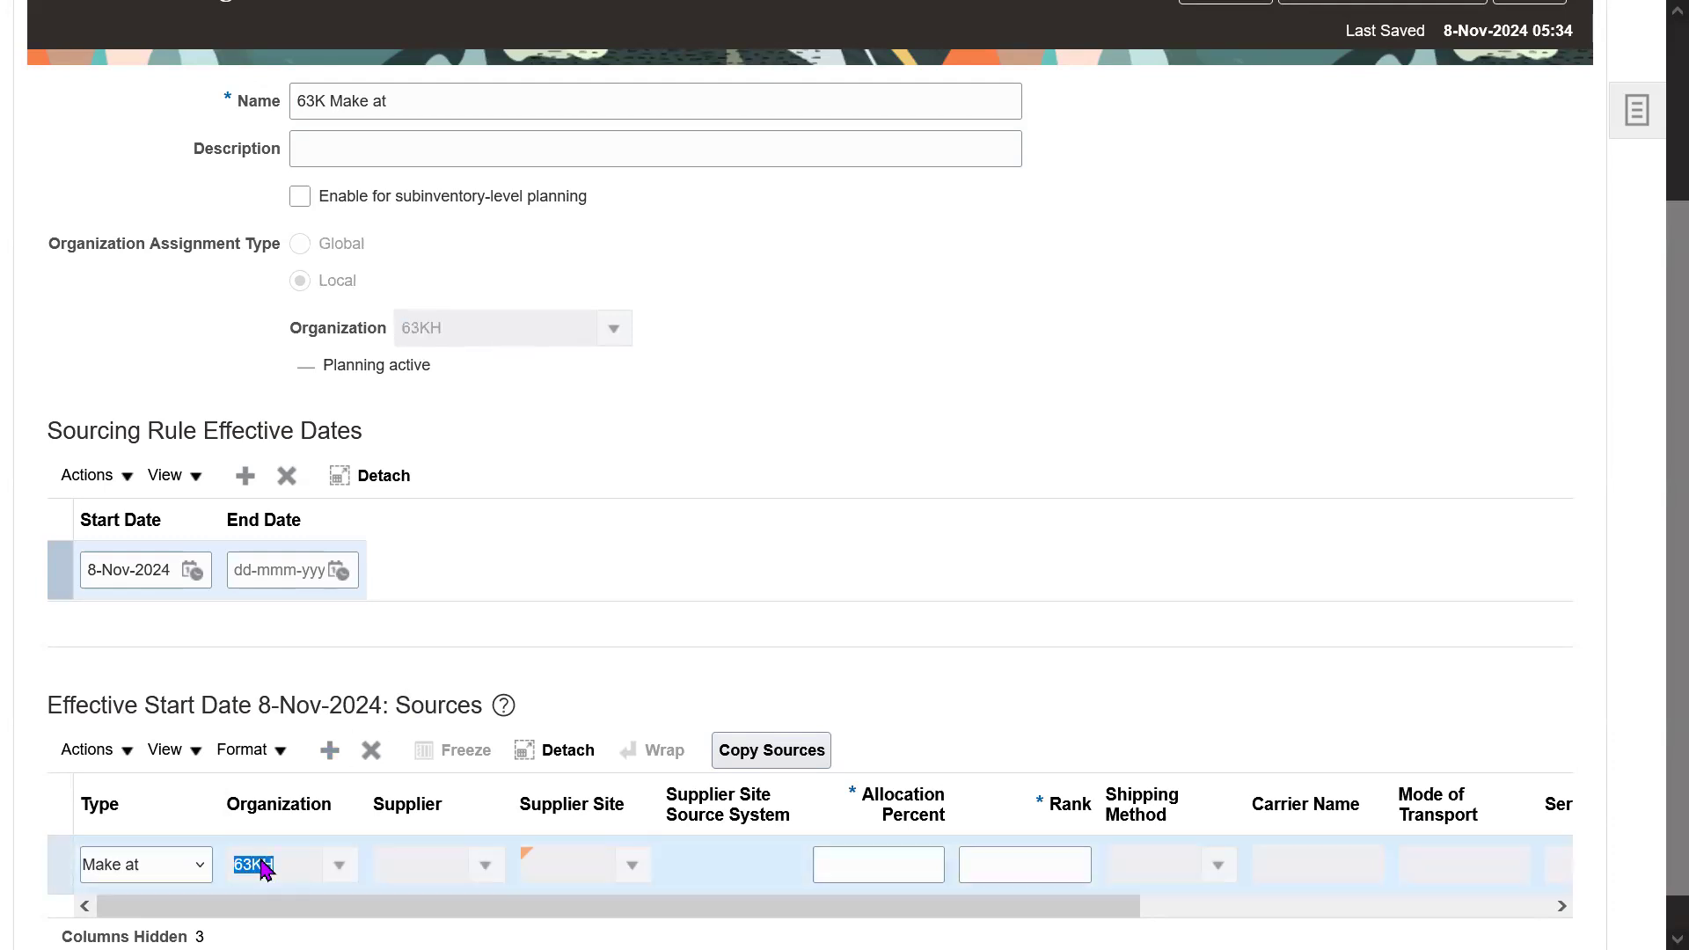
- Set the Make at source's allocation percent to 100 and its rank to 1
{"action": "left_click", "coordinate": [850, 855]}
{"action": "type", "text": "100"}
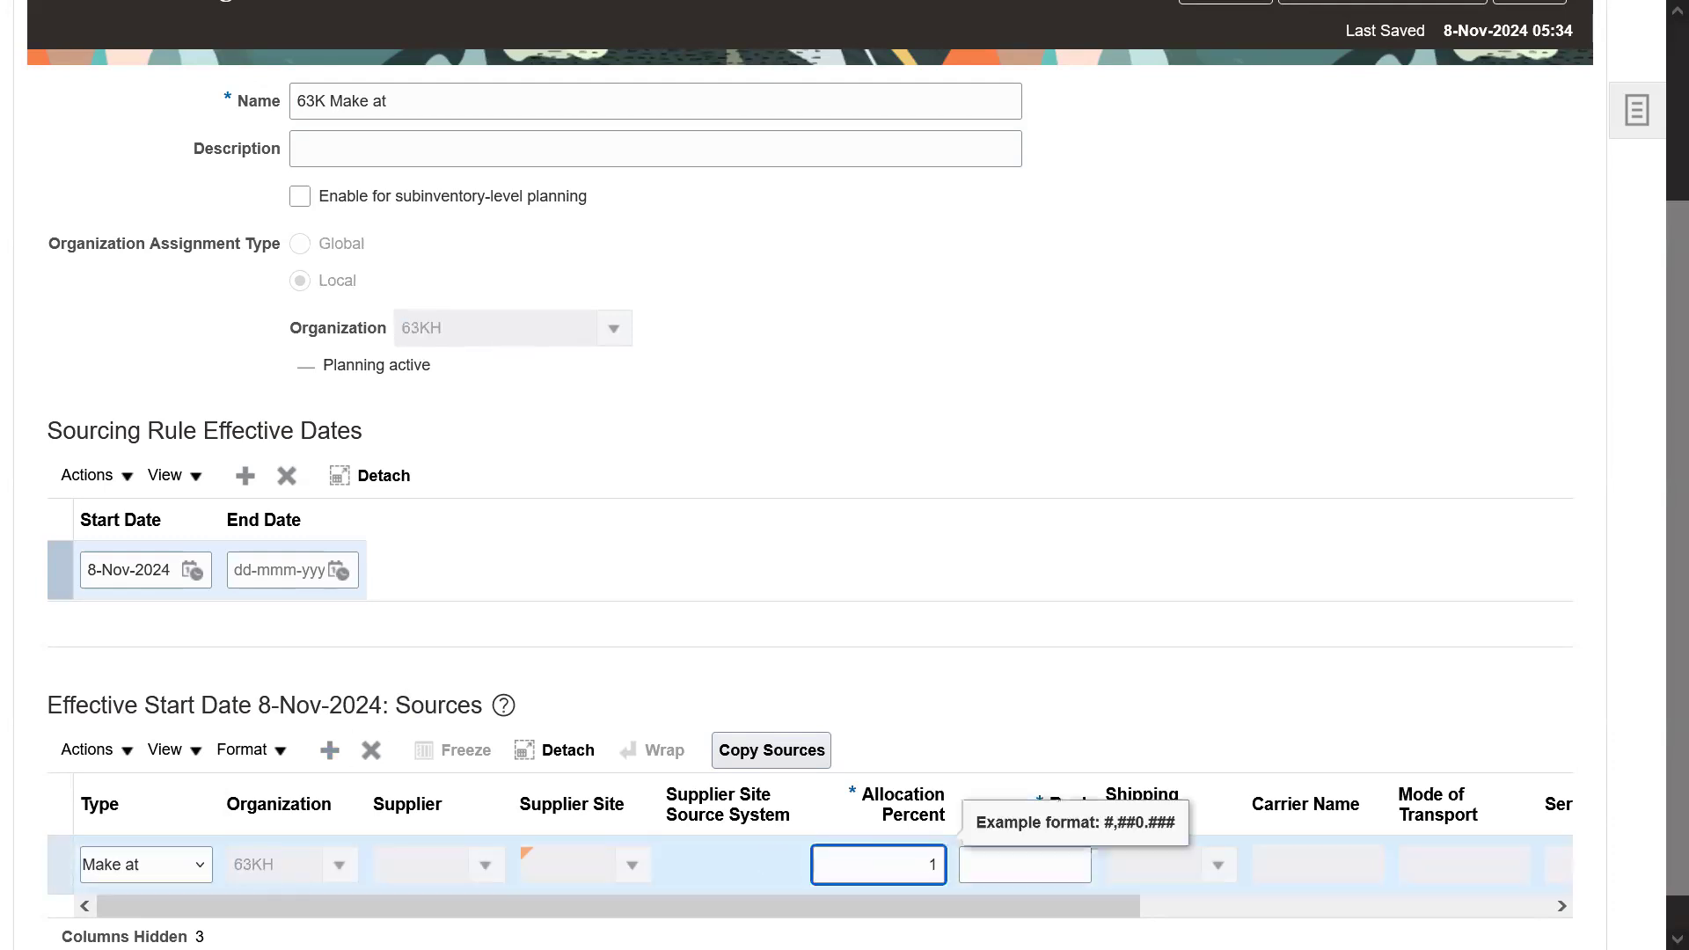
{"action": "key", "text": "Tab"}
{"action": "type", "text": "1"}
{"action": "left_click", "coordinate": [1324, 479]}
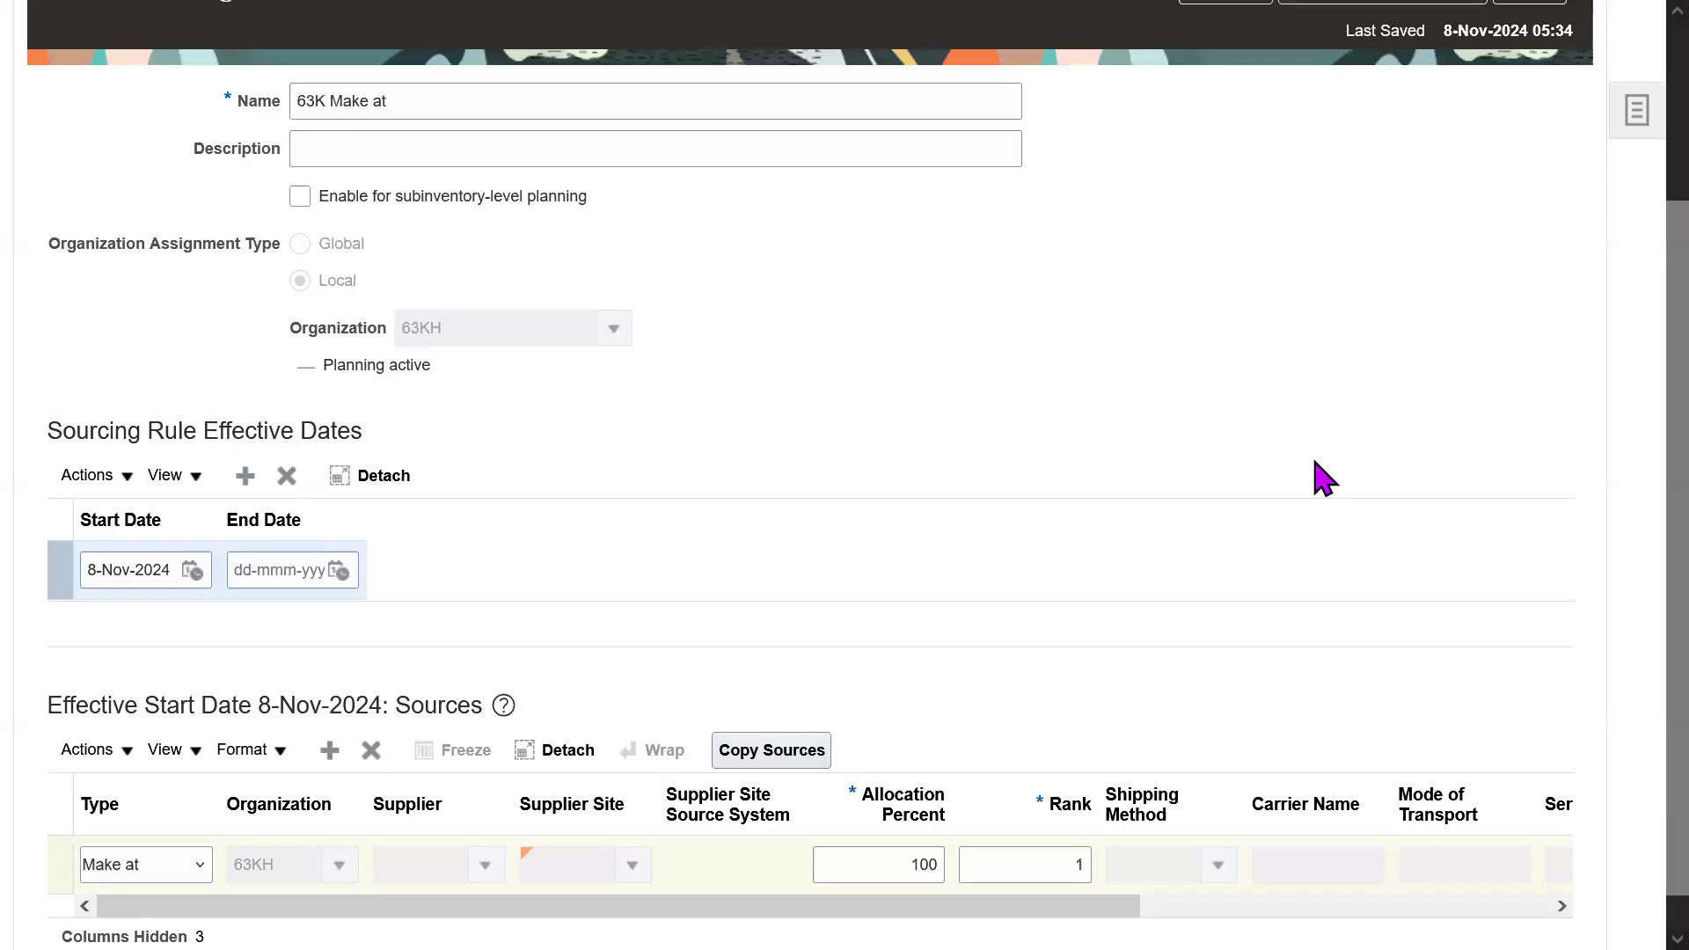
- Review the new sourcing rule's name, assigned organization, effective date and sources
{"action": "triple_click", "coordinate": [576, 109]}
{"action": "double_click", "coordinate": [476, 110]}
{"action": "triple_click", "coordinate": [476, 110]}
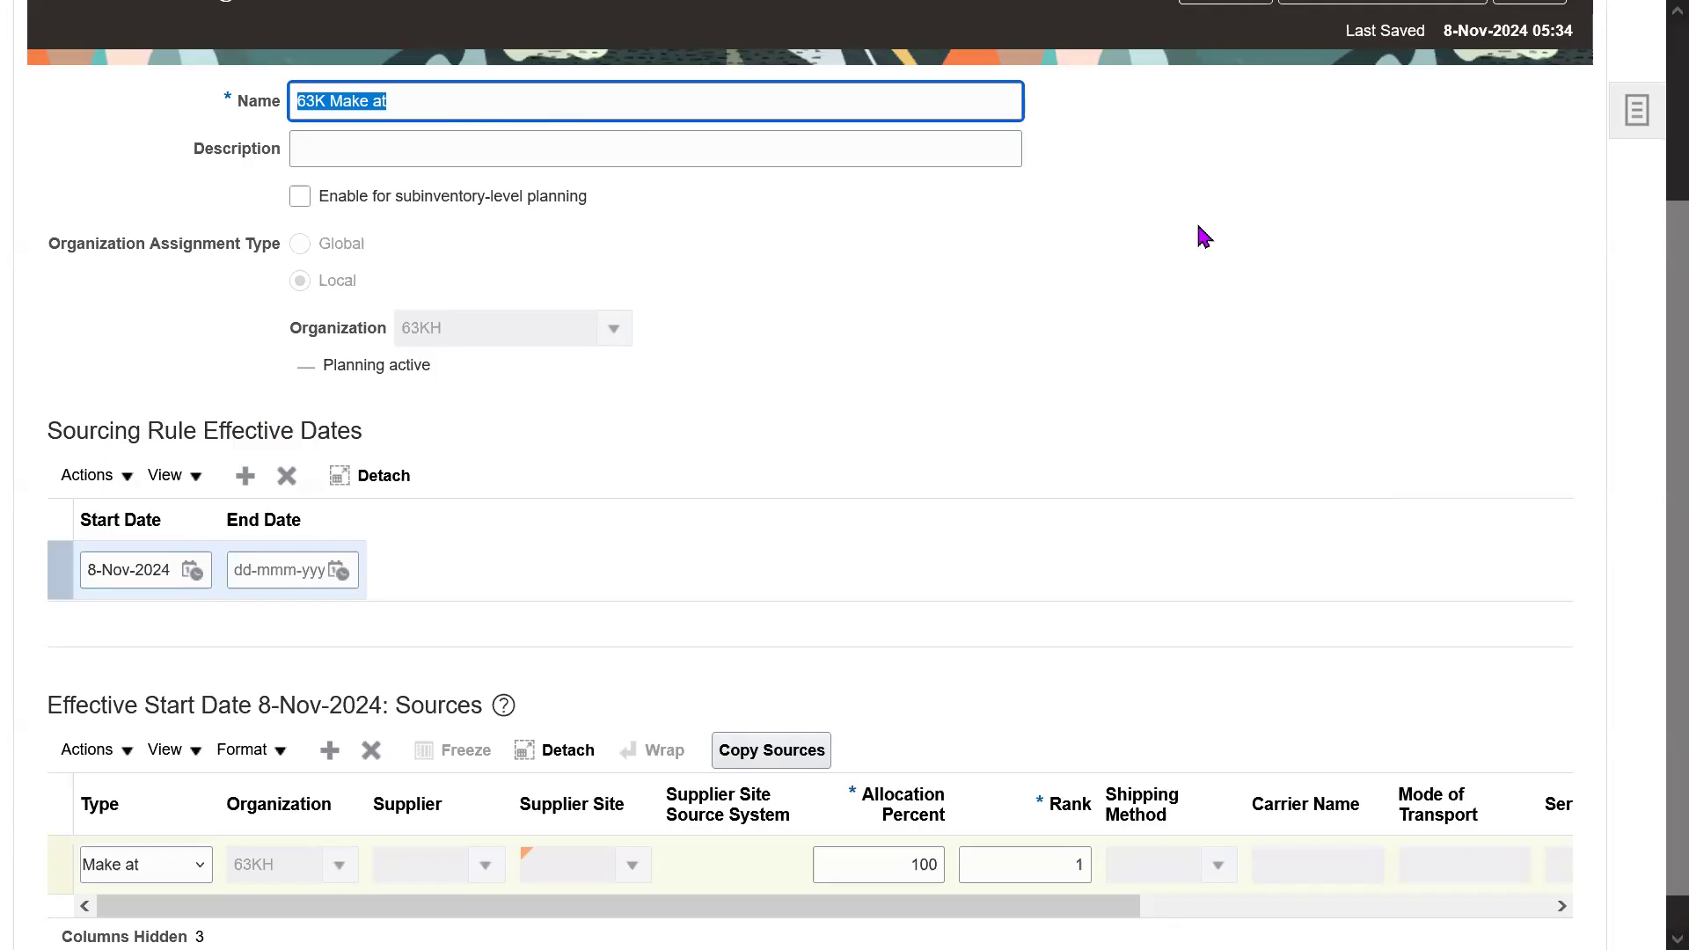
{"action": "left_click", "coordinate": [1168, 255]}
{"action": "key", "text": "F11"}
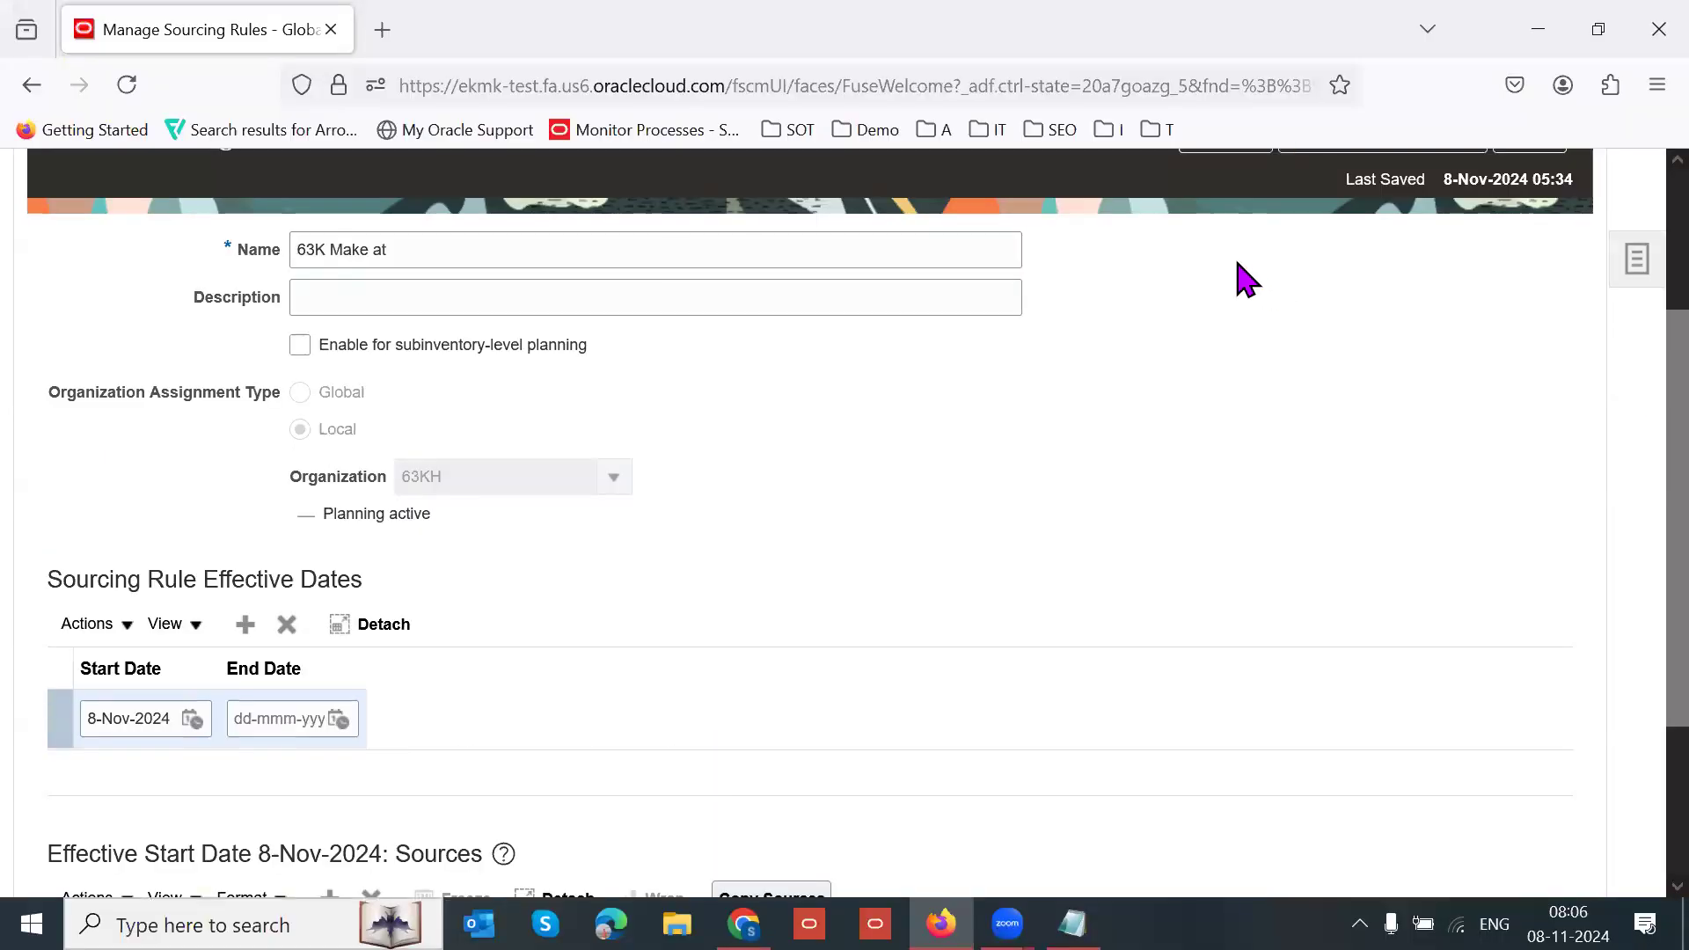
{"action": "scroll", "coordinate": [1240, 268], "scroll_direction": "up", "scroll_amount": 1}
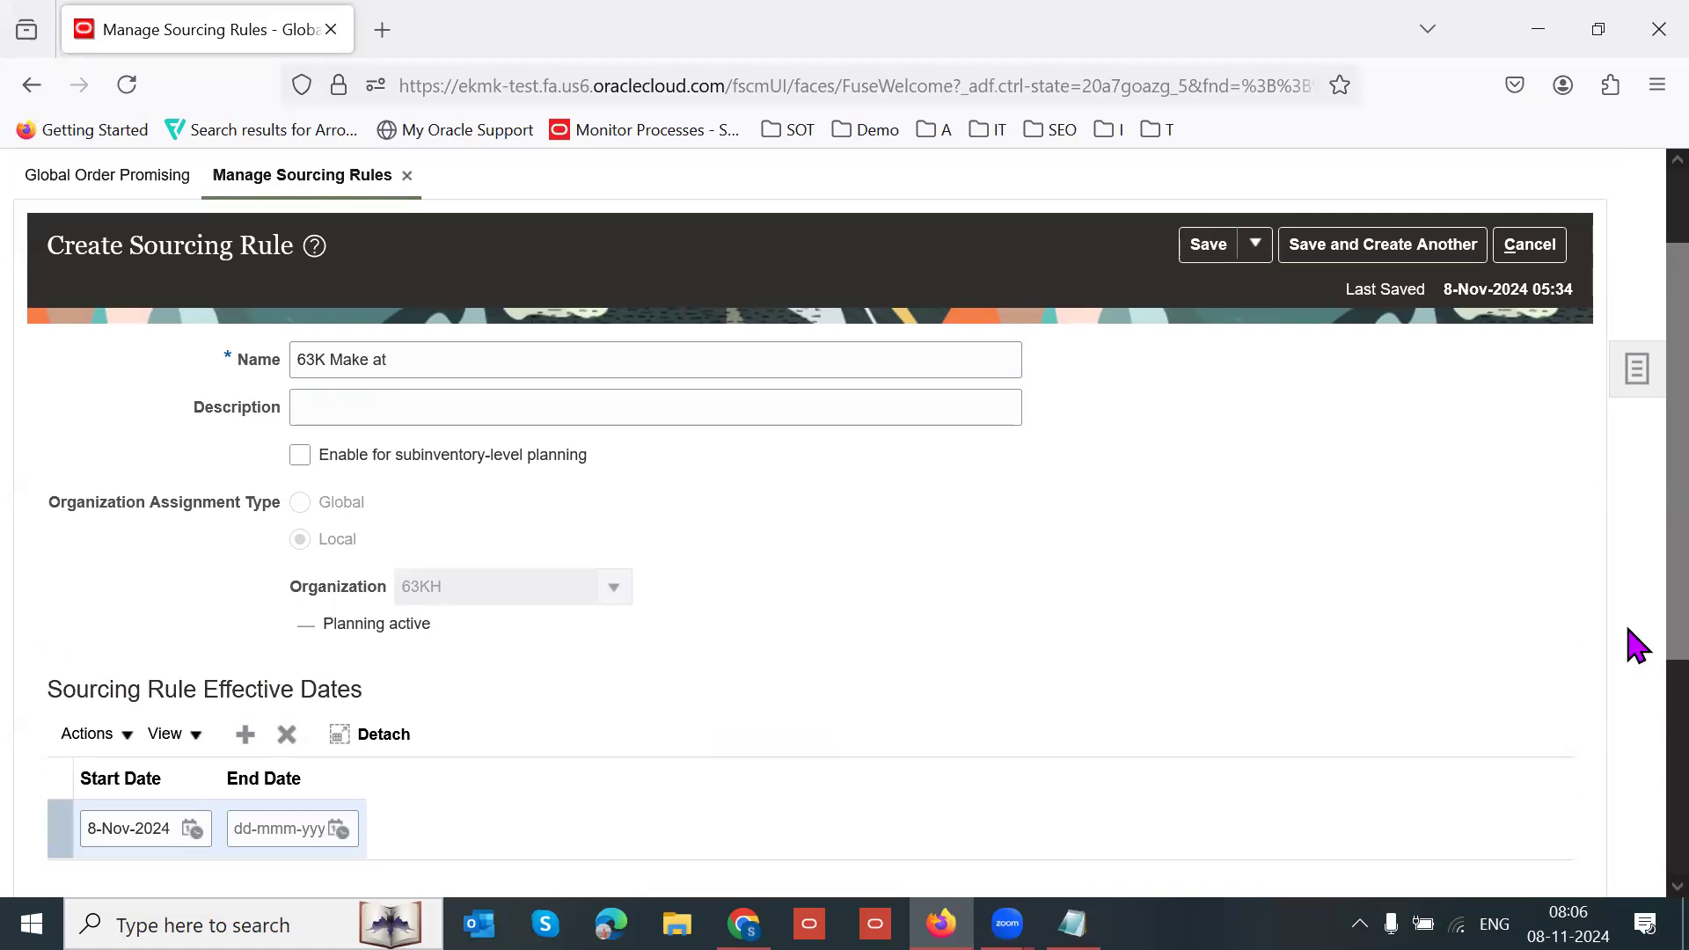
{"action": "scroll", "coordinate": [1456, 541], "scroll_direction": "down", "scroll_amount": 2}
{"action": "scroll", "coordinate": [1634, 648], "scroll_direction": "down", "scroll_amount": 1}
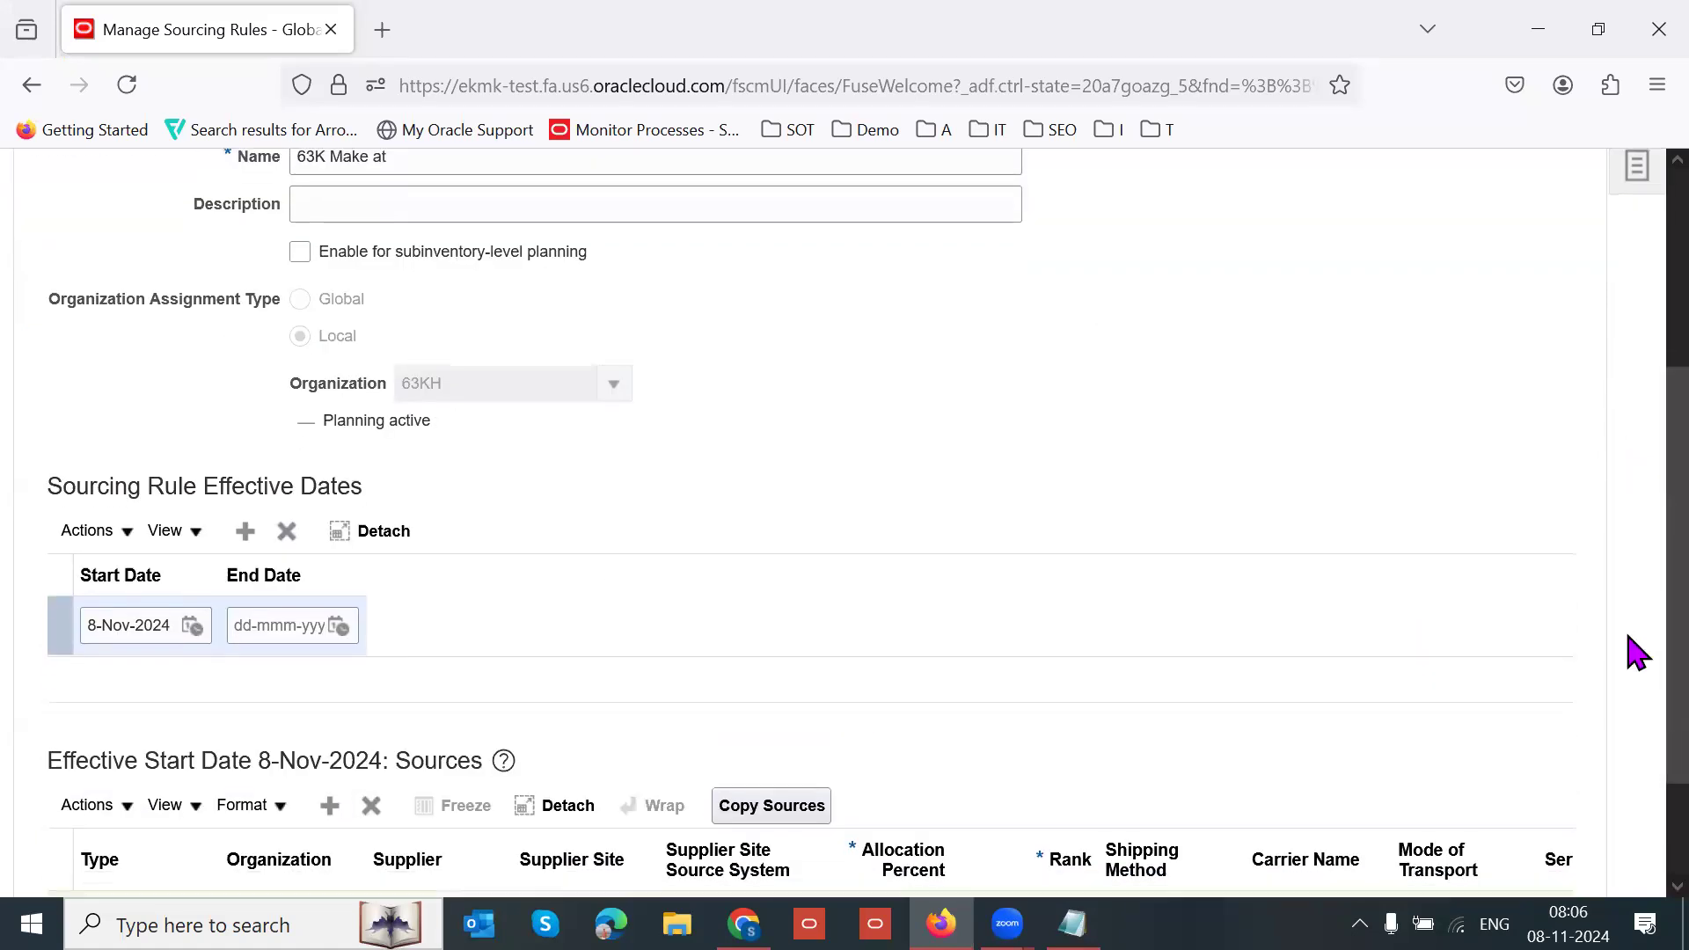
{"action": "scroll", "coordinate": [1629, 598], "scroll_direction": "up", "scroll_amount": 2}
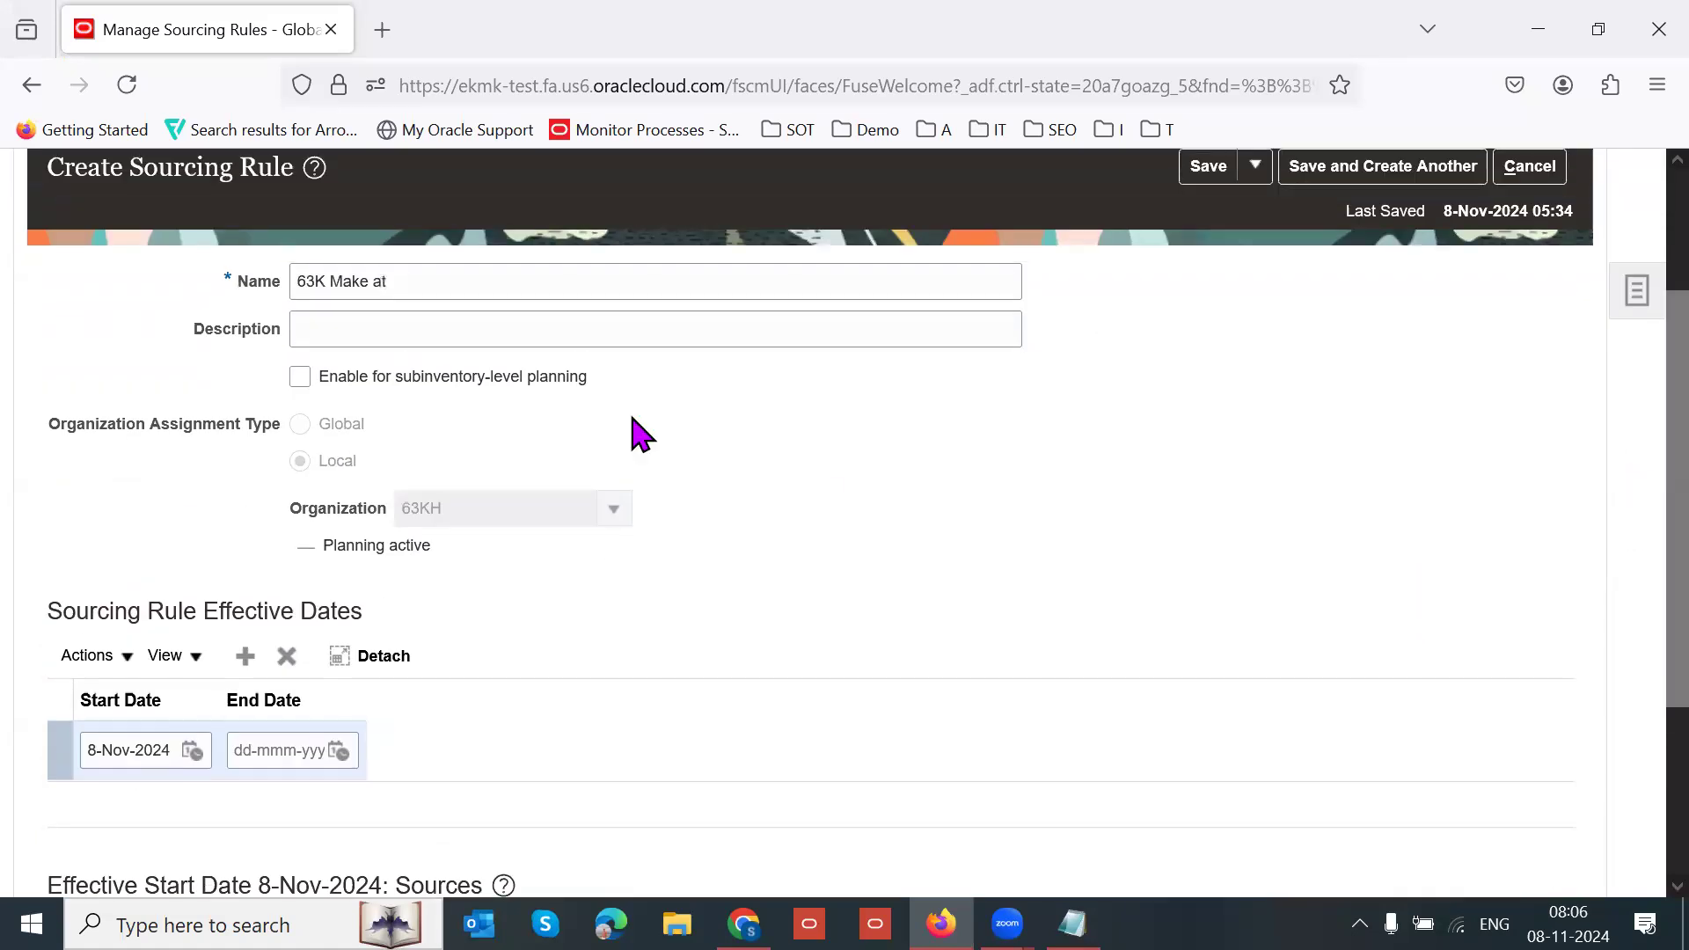
{"action": "double_click", "coordinate": [423, 511]}
- Save and close the 63K Make at sourcing rule
{"action": "scroll", "coordinate": [1629, 404], "scroll_direction": "up", "scroll_amount": 3}
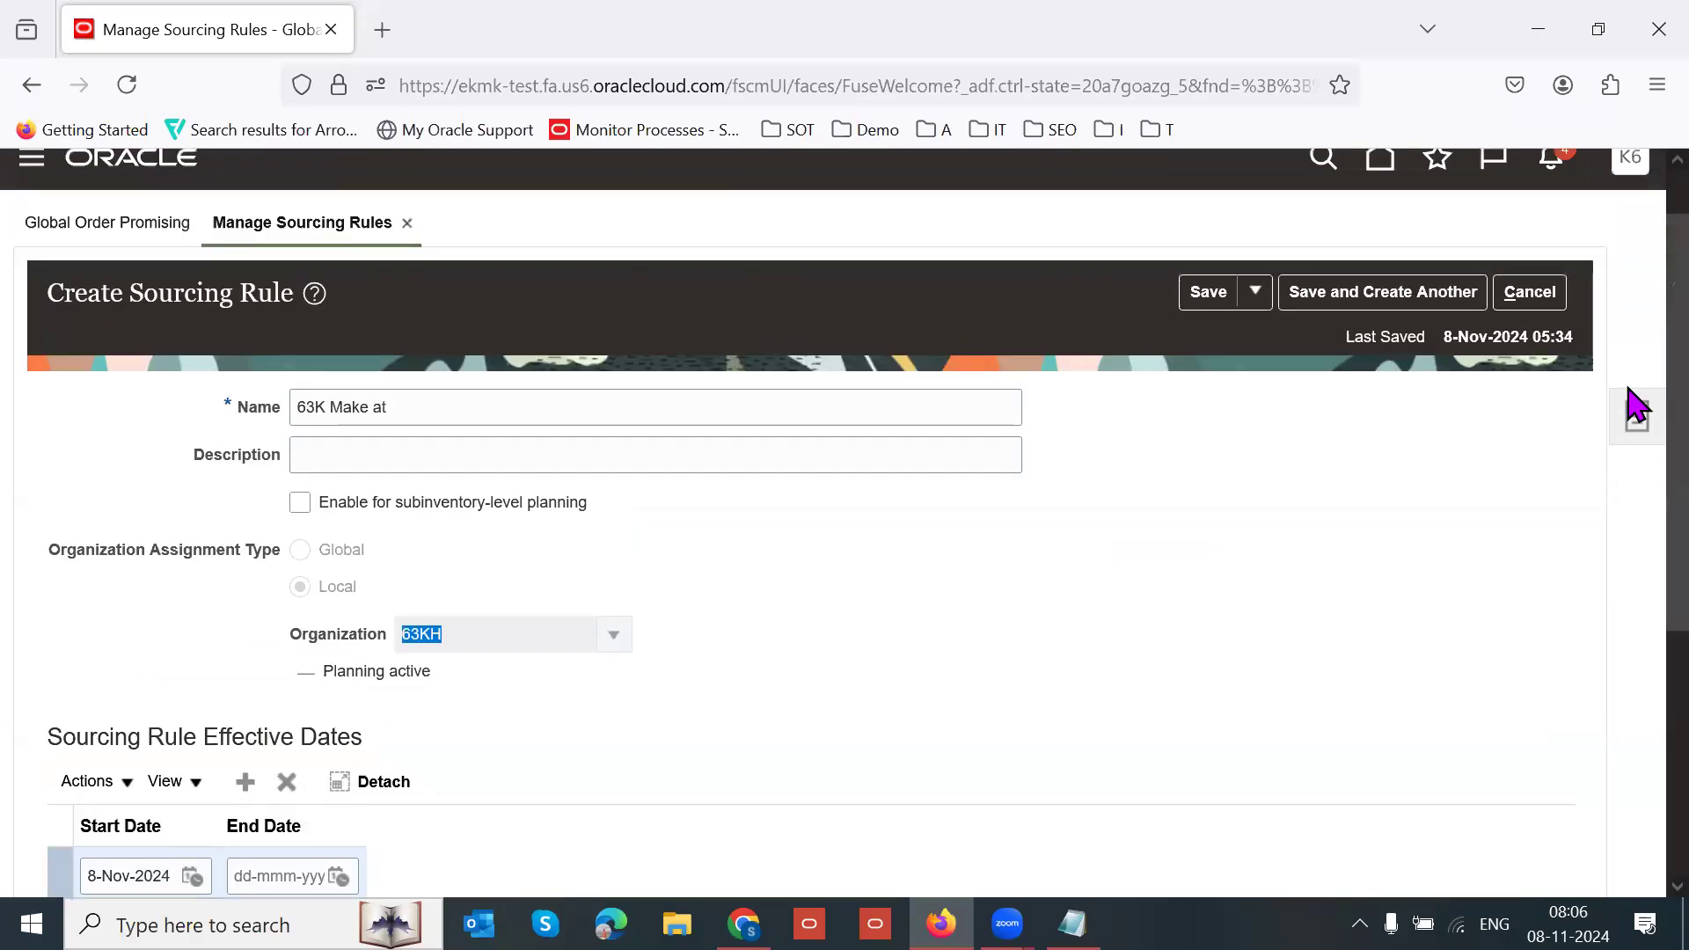
{"action": "left_click", "coordinate": [1255, 301]}
{"action": "left_click", "coordinate": [1229, 343]}
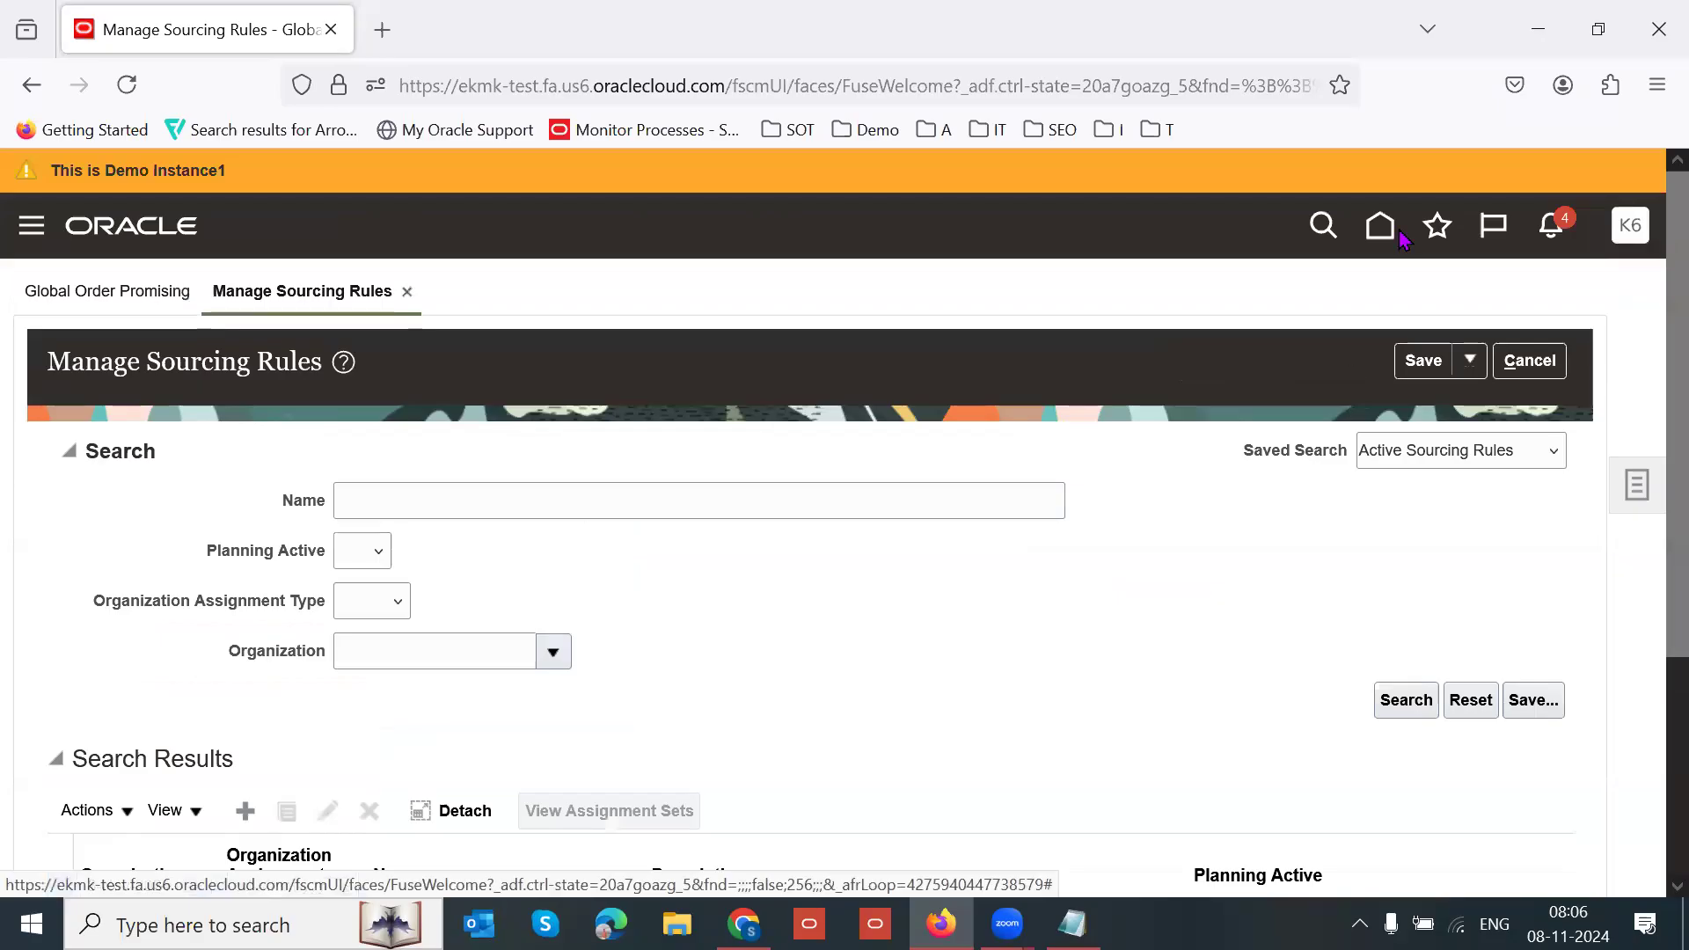
- Return to the home page and open Scheduled Processes from the Tools group
{"action": "left_click", "coordinate": [1388, 231]}
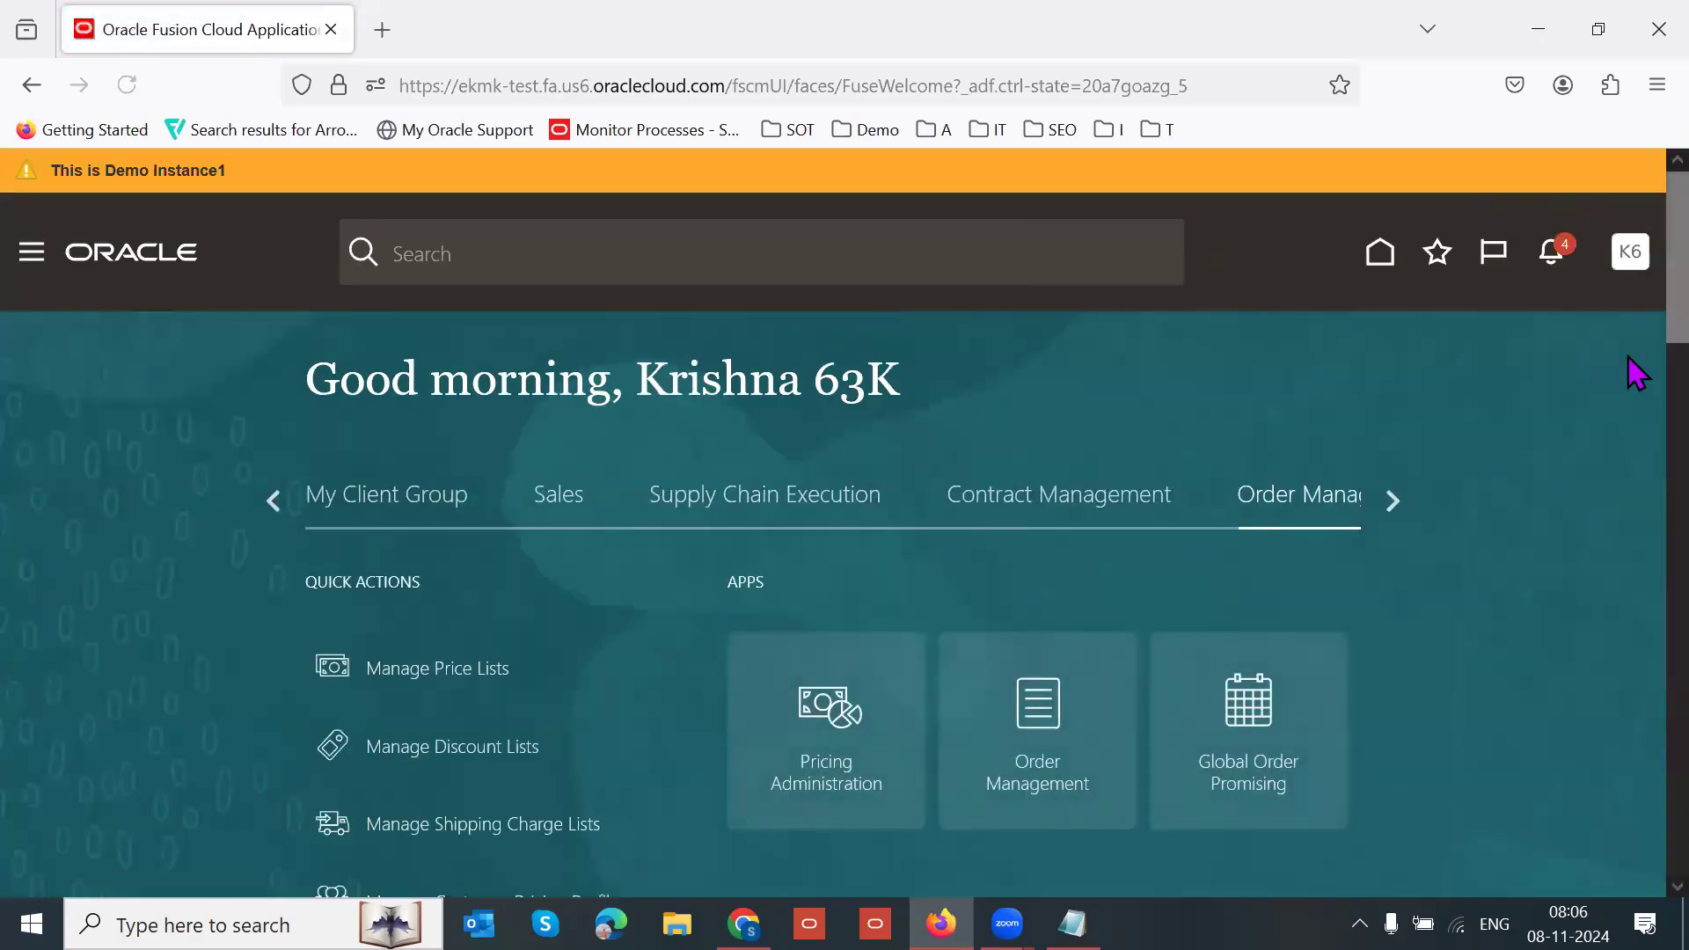
{"action": "left_click", "coordinate": [1395, 503]}
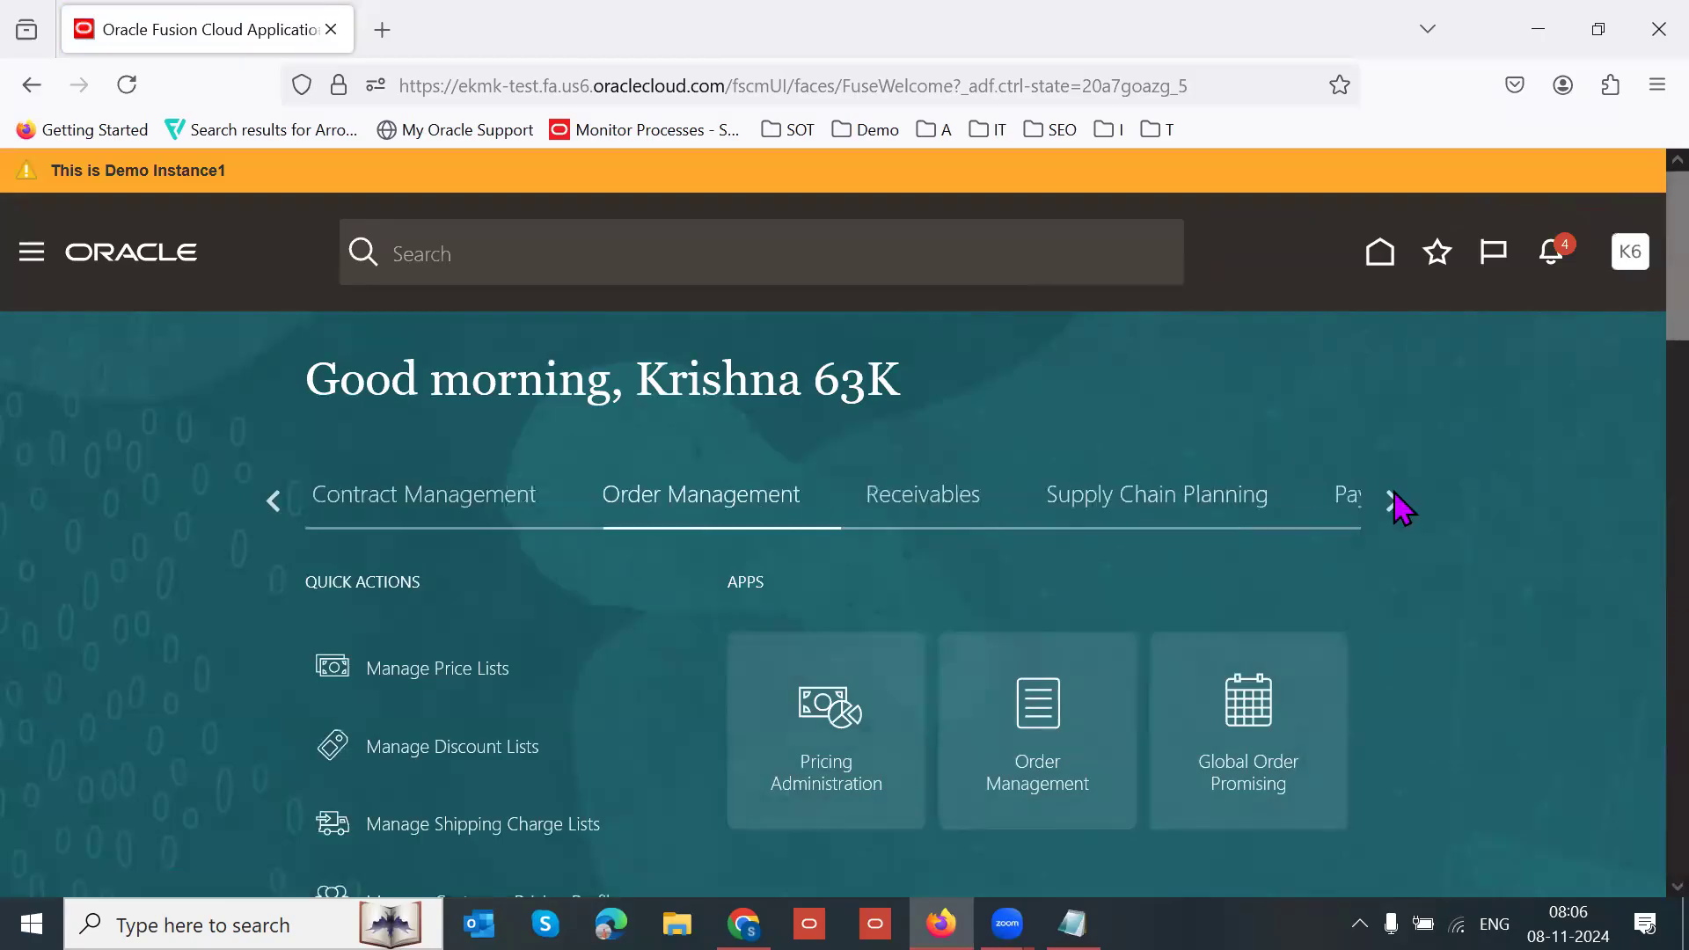
{"action": "left_click", "coordinate": [1394, 503]}
{"action": "left_click", "coordinate": [1395, 502]}
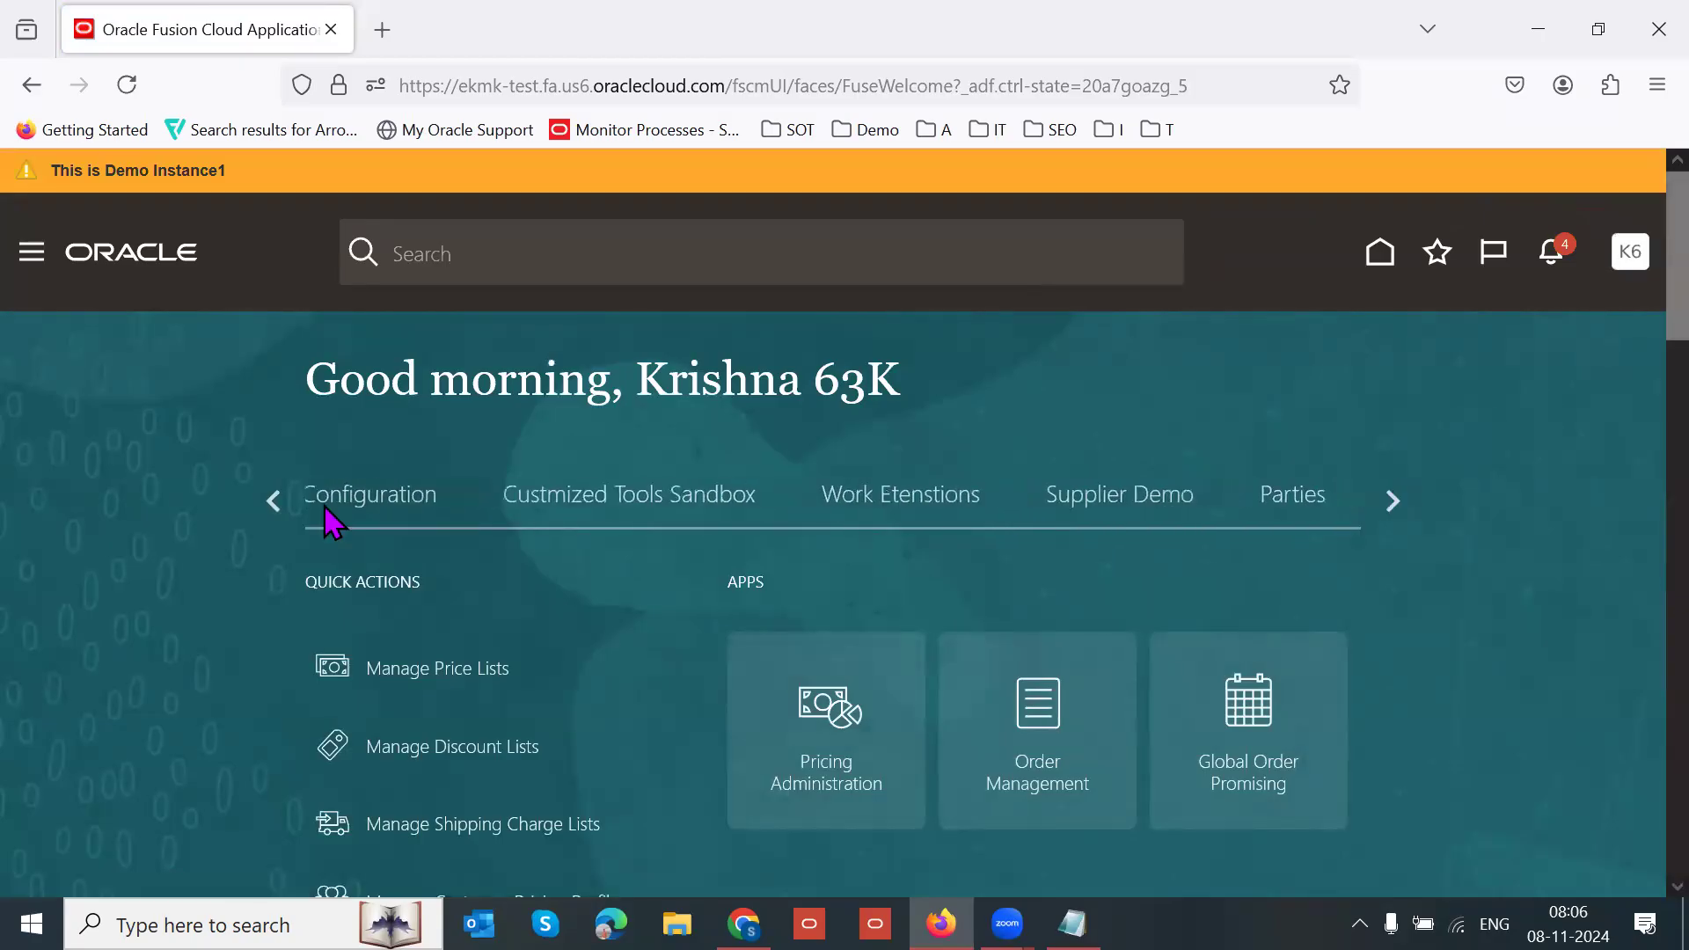
{"action": "left_click", "coordinate": [279, 501]}
{"action": "left_click", "coordinate": [284, 501]}
{"action": "left_click", "coordinate": [284, 500]}
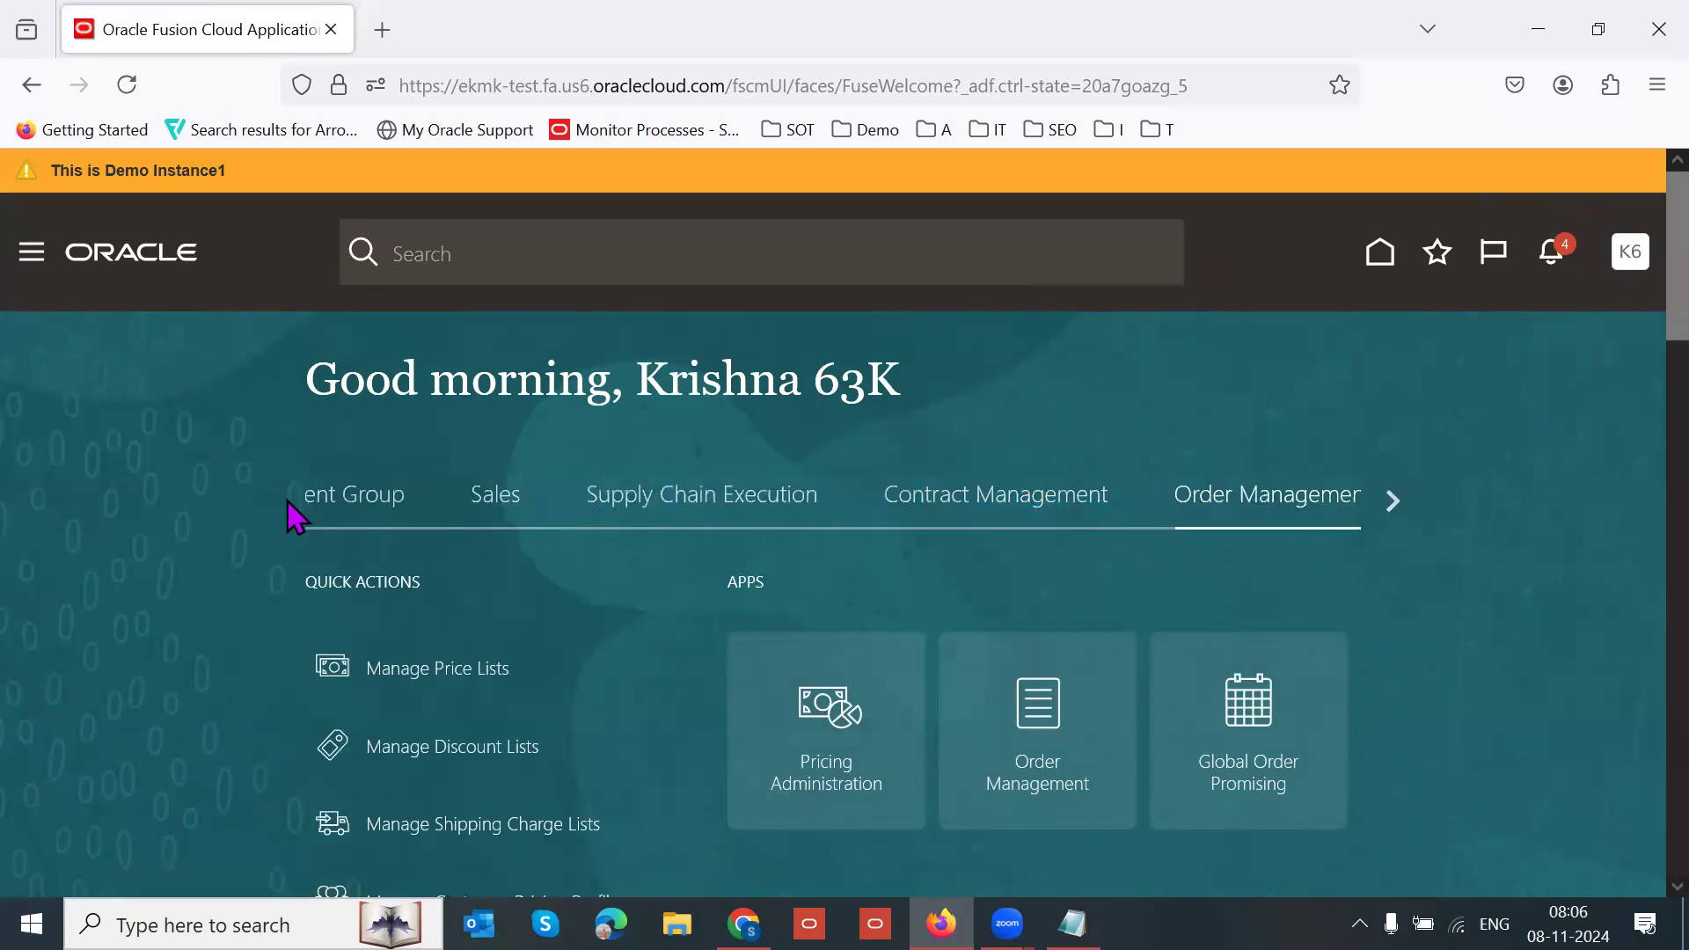
{"action": "left_click", "coordinate": [287, 501]}
{"action": "left_click", "coordinate": [309, 514]}
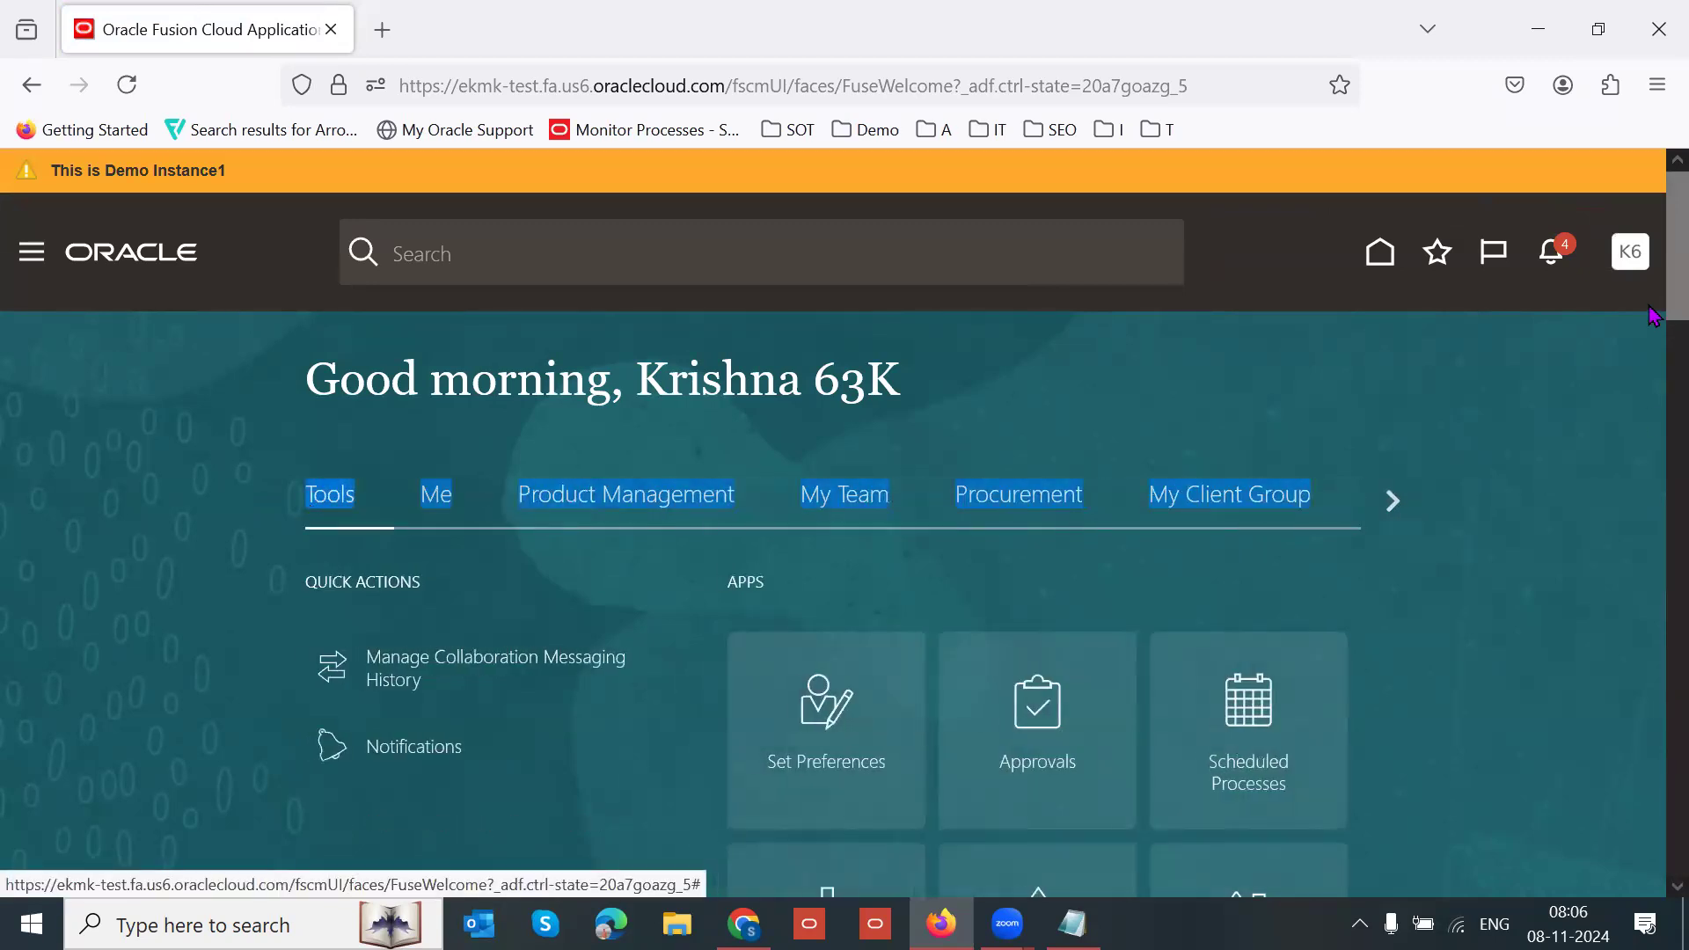
{"action": "scroll", "coordinate": [1652, 288], "scroll_direction": "down", "scroll_amount": 5}
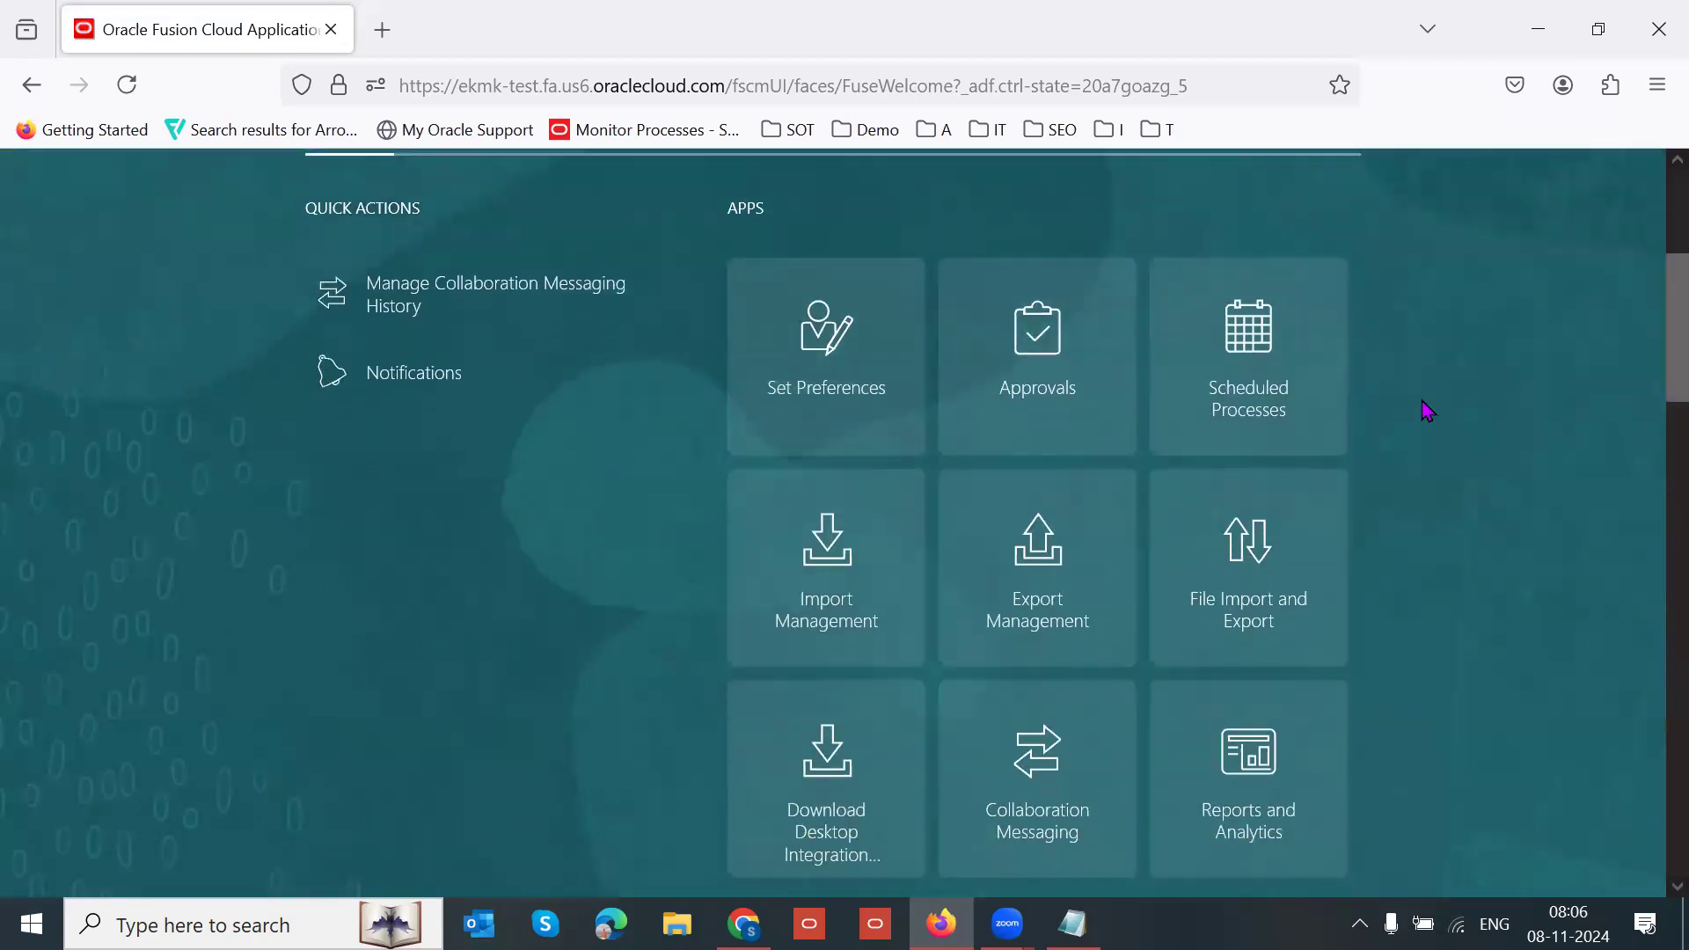
{"action": "left_click", "coordinate": [1261, 382]}
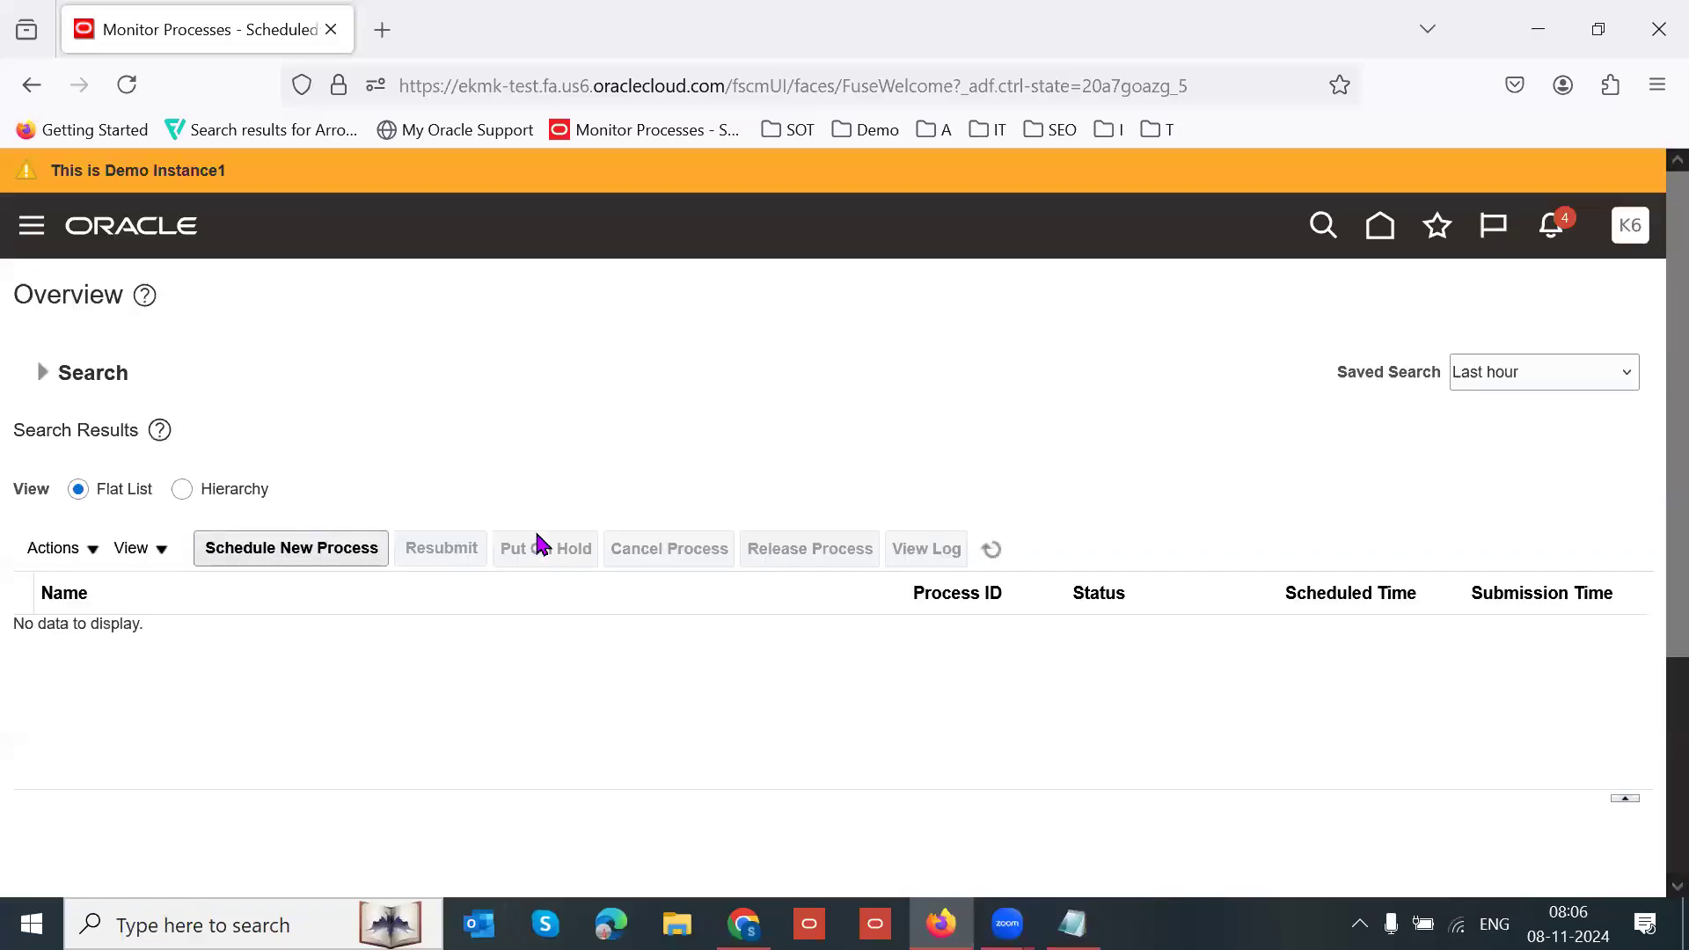
- Start scheduling a new process and look up the job name "Refresh and Start Order"
{"action": "left_click", "coordinate": [299, 550]}
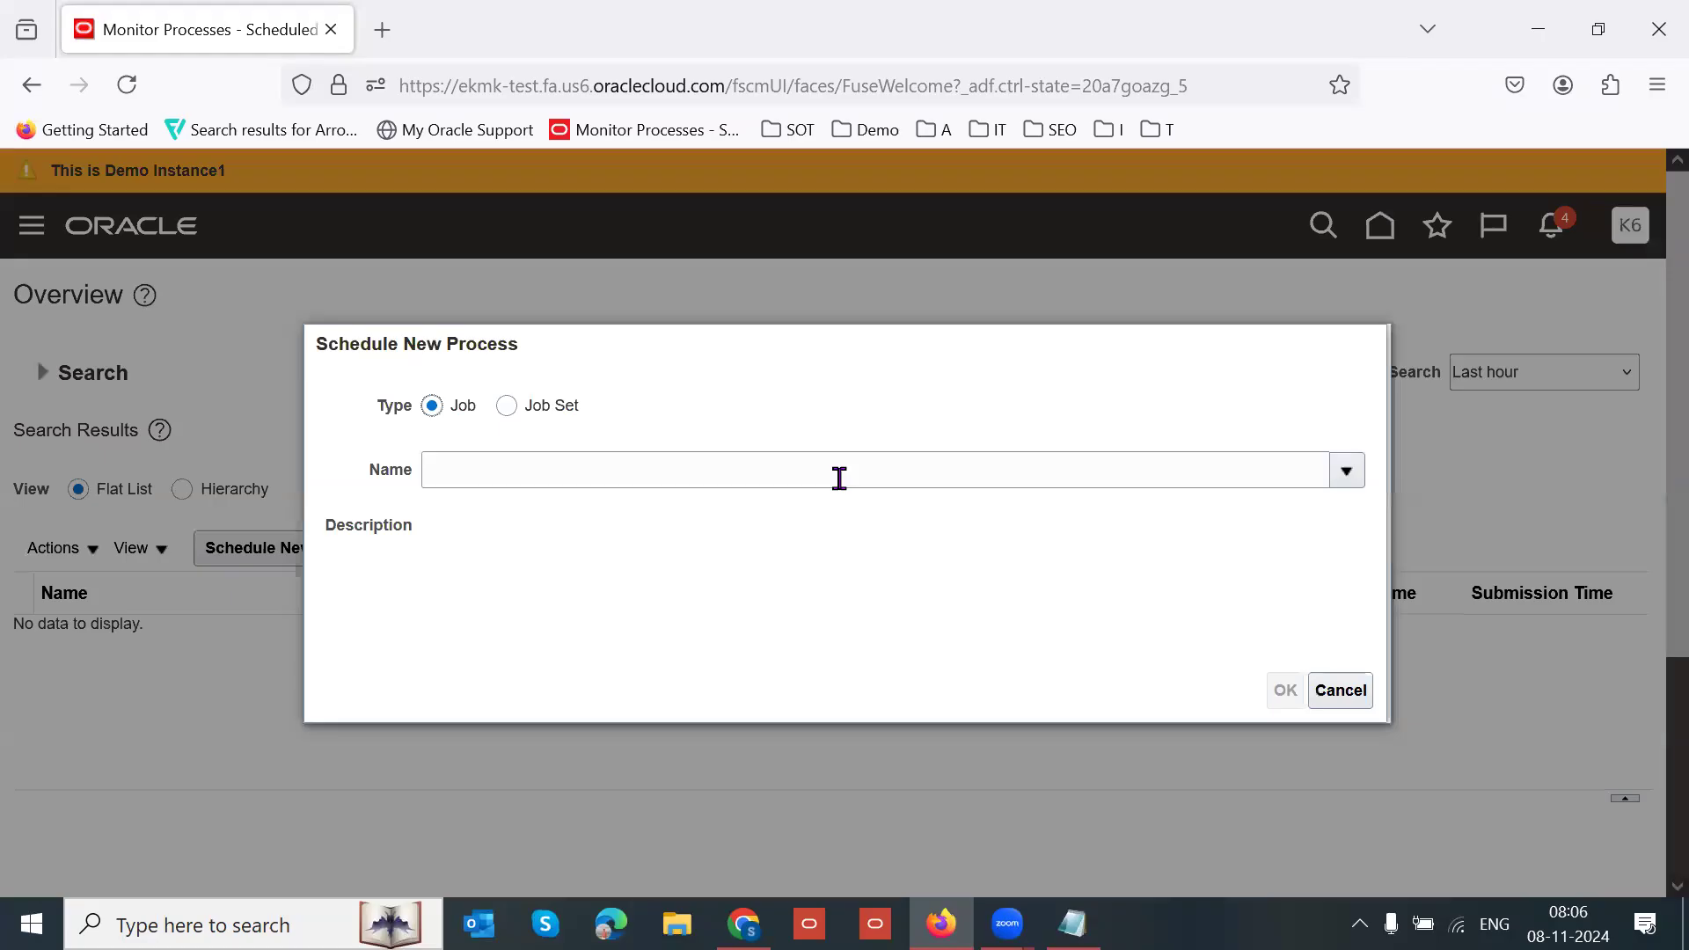
{"action": "left_click", "coordinate": [836, 476]}
{"action": "type", "text": "Run"}
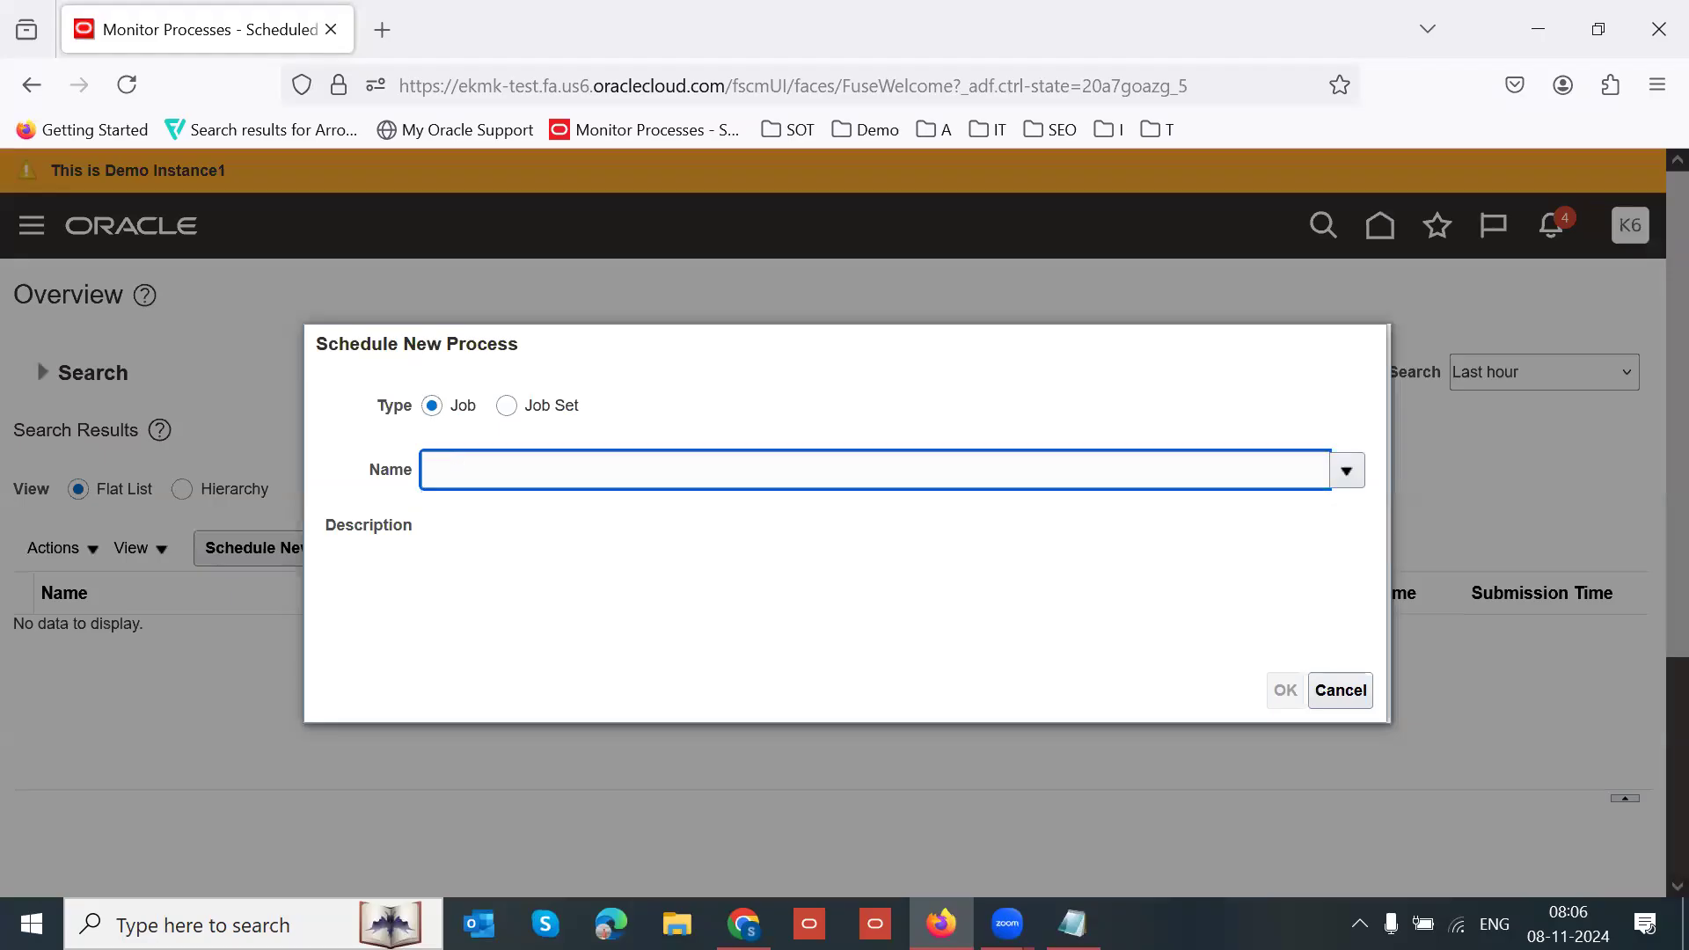
{"action": "key", "text": "F11"}
{"action": "type", "text": "Refresh and Start Order"}
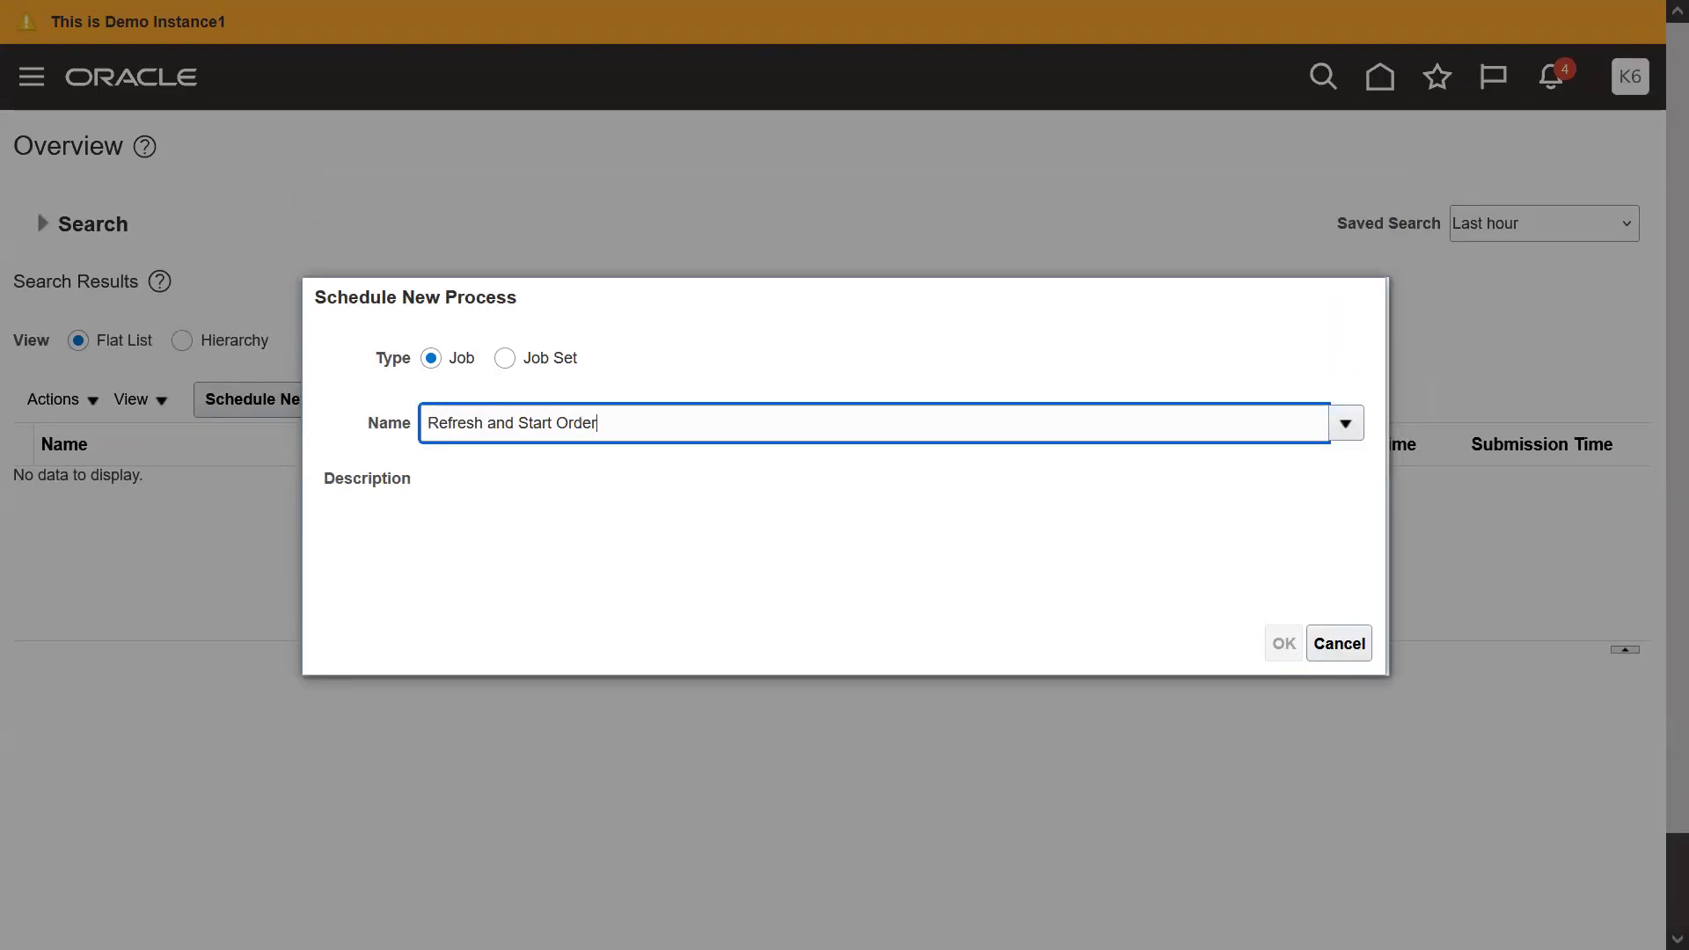
{"action": "key", "text": "Tab"}
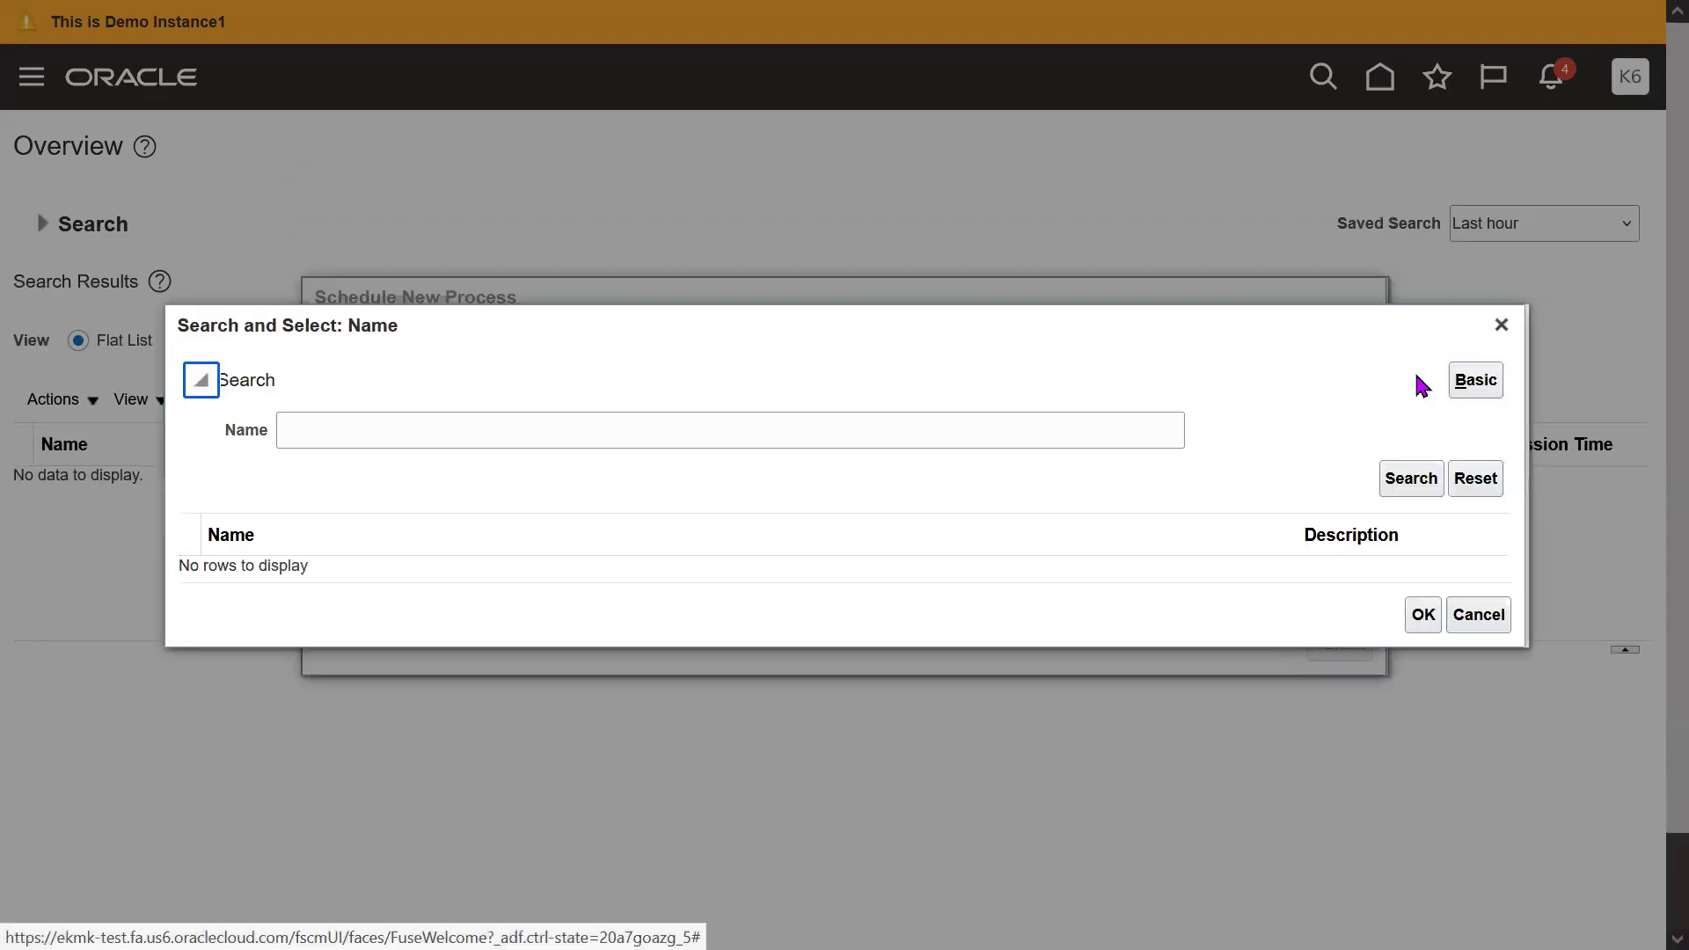
- Shorten the job name entry to "Refresh" and try to look up matching processes
{"action": "left_click", "coordinate": [1502, 325]}
{"action": "key", "text": "ctrl+shift+Left"}
{"action": "key", "text": "ctrl+shift+Left"}
{"action": "key", "text": "BackSpace"}
{"action": "key", "text": "BackSpace"}
{"action": "key", "text": "BackSpace"}
{"action": "key", "text": "Tab"}
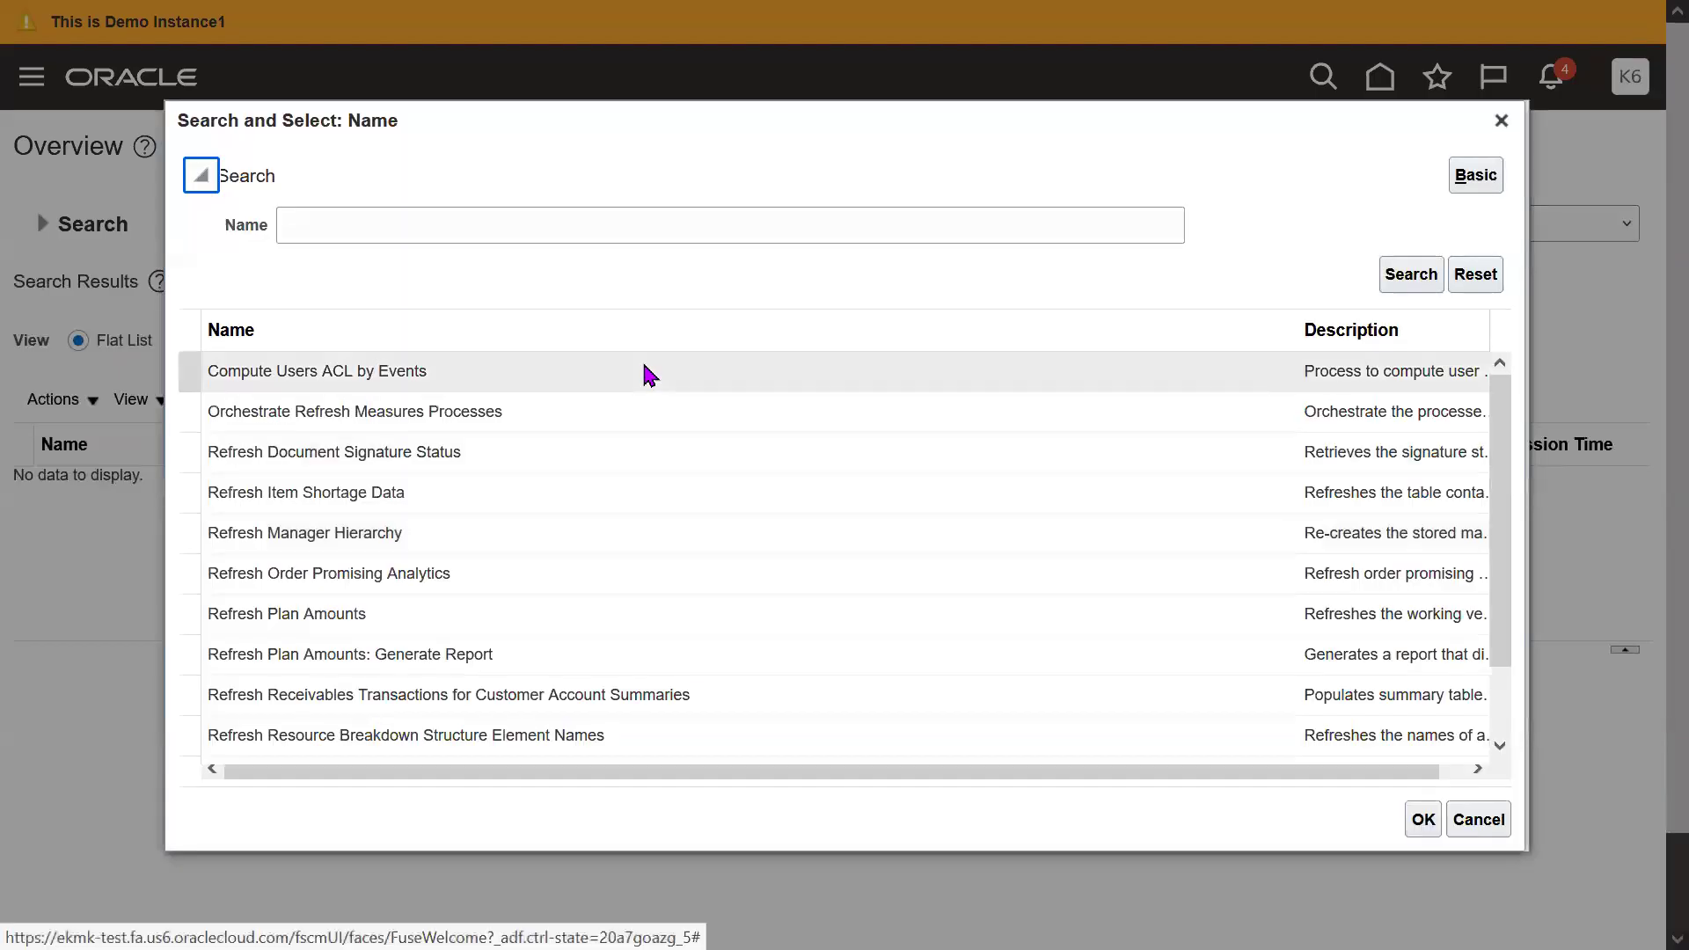
{"action": "left_click", "coordinate": [1501, 120]}
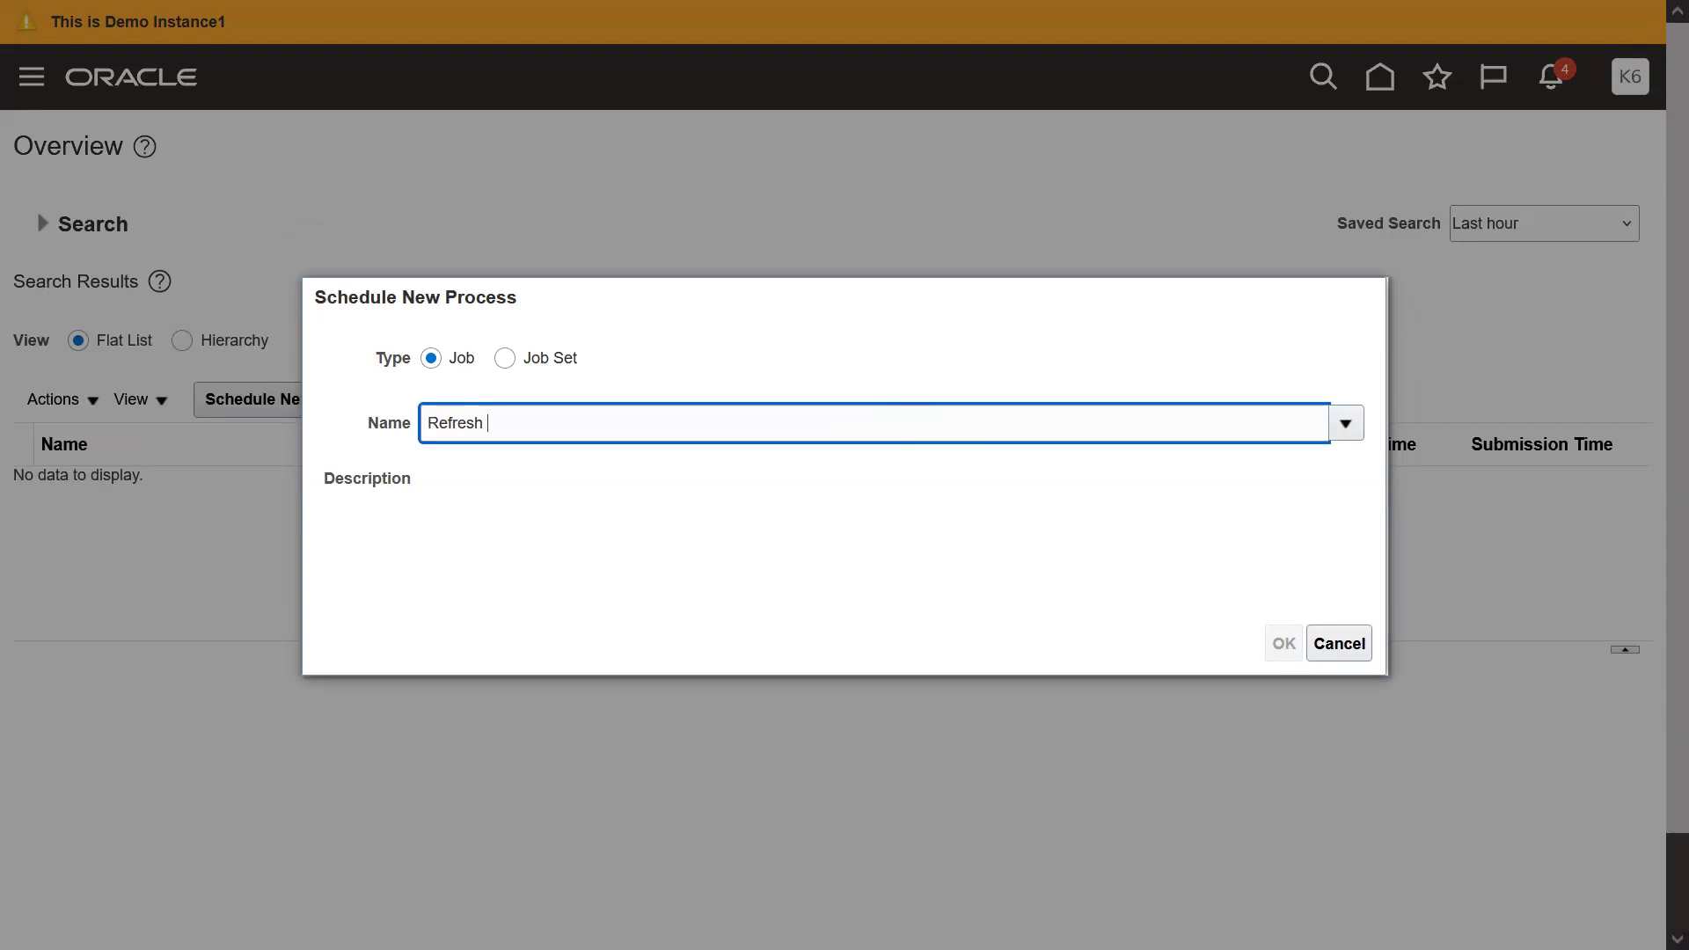
- Choose the Refresh and Start the Order Promising Server job and open its process details
{"action": "key", "text": "Tab"}
{"action": "double_click", "coordinate": [782, 430]}
{"action": "triple_click", "coordinate": [782, 431]}
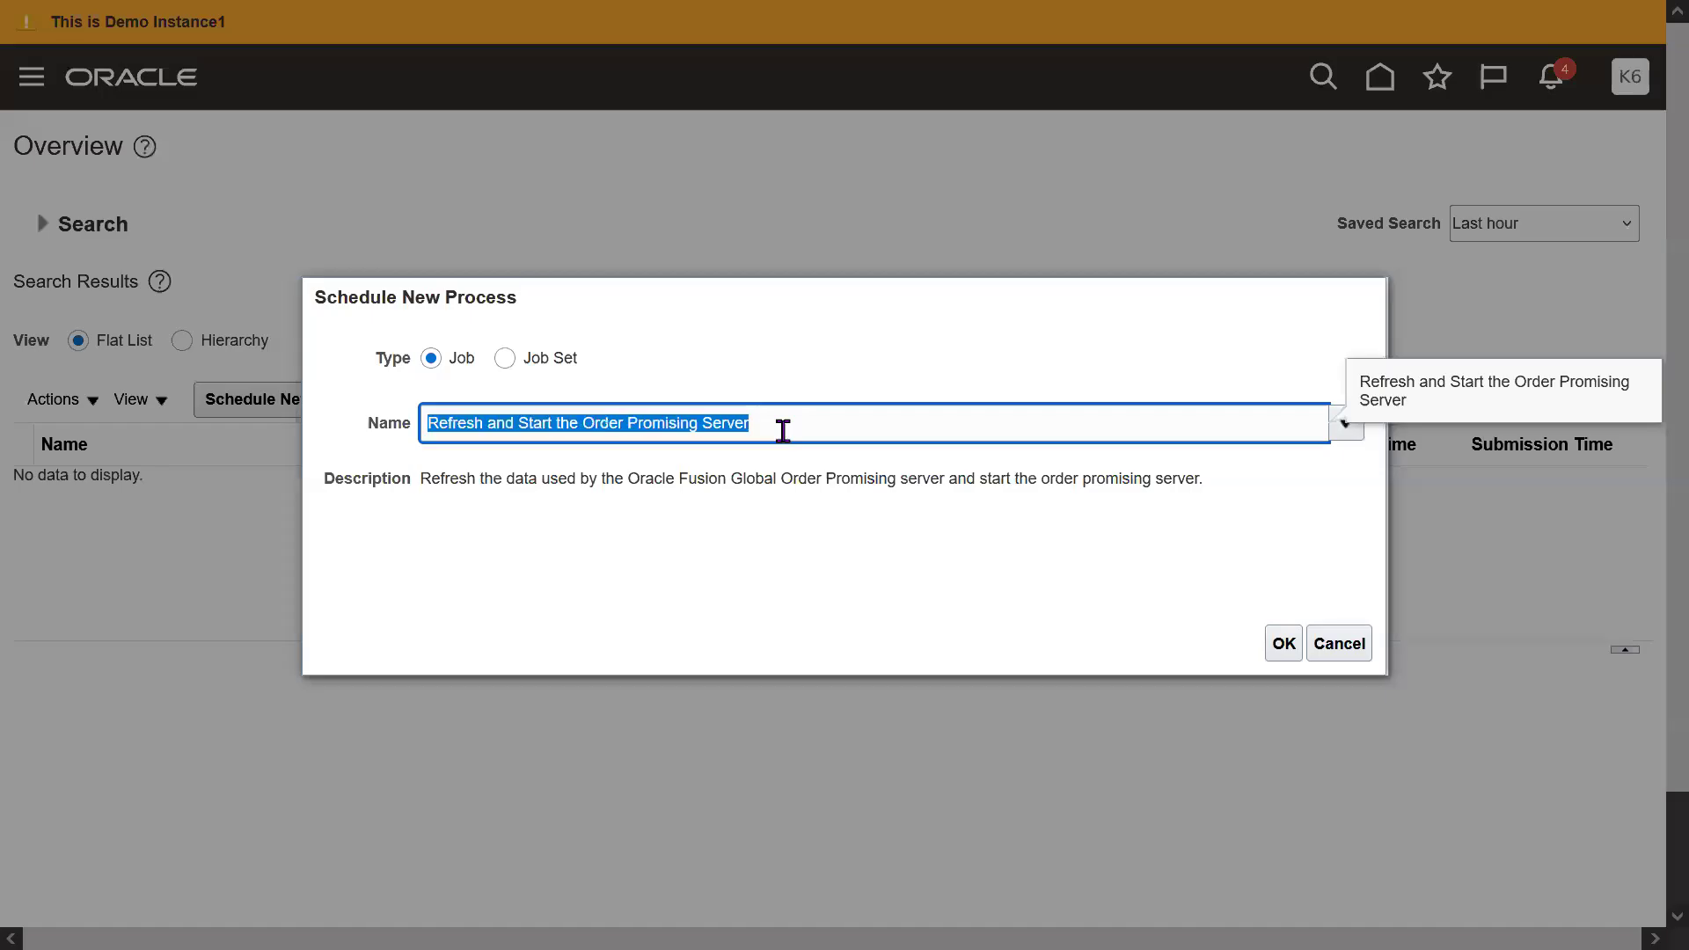
{"action": "left_click", "coordinate": [1284, 645]}
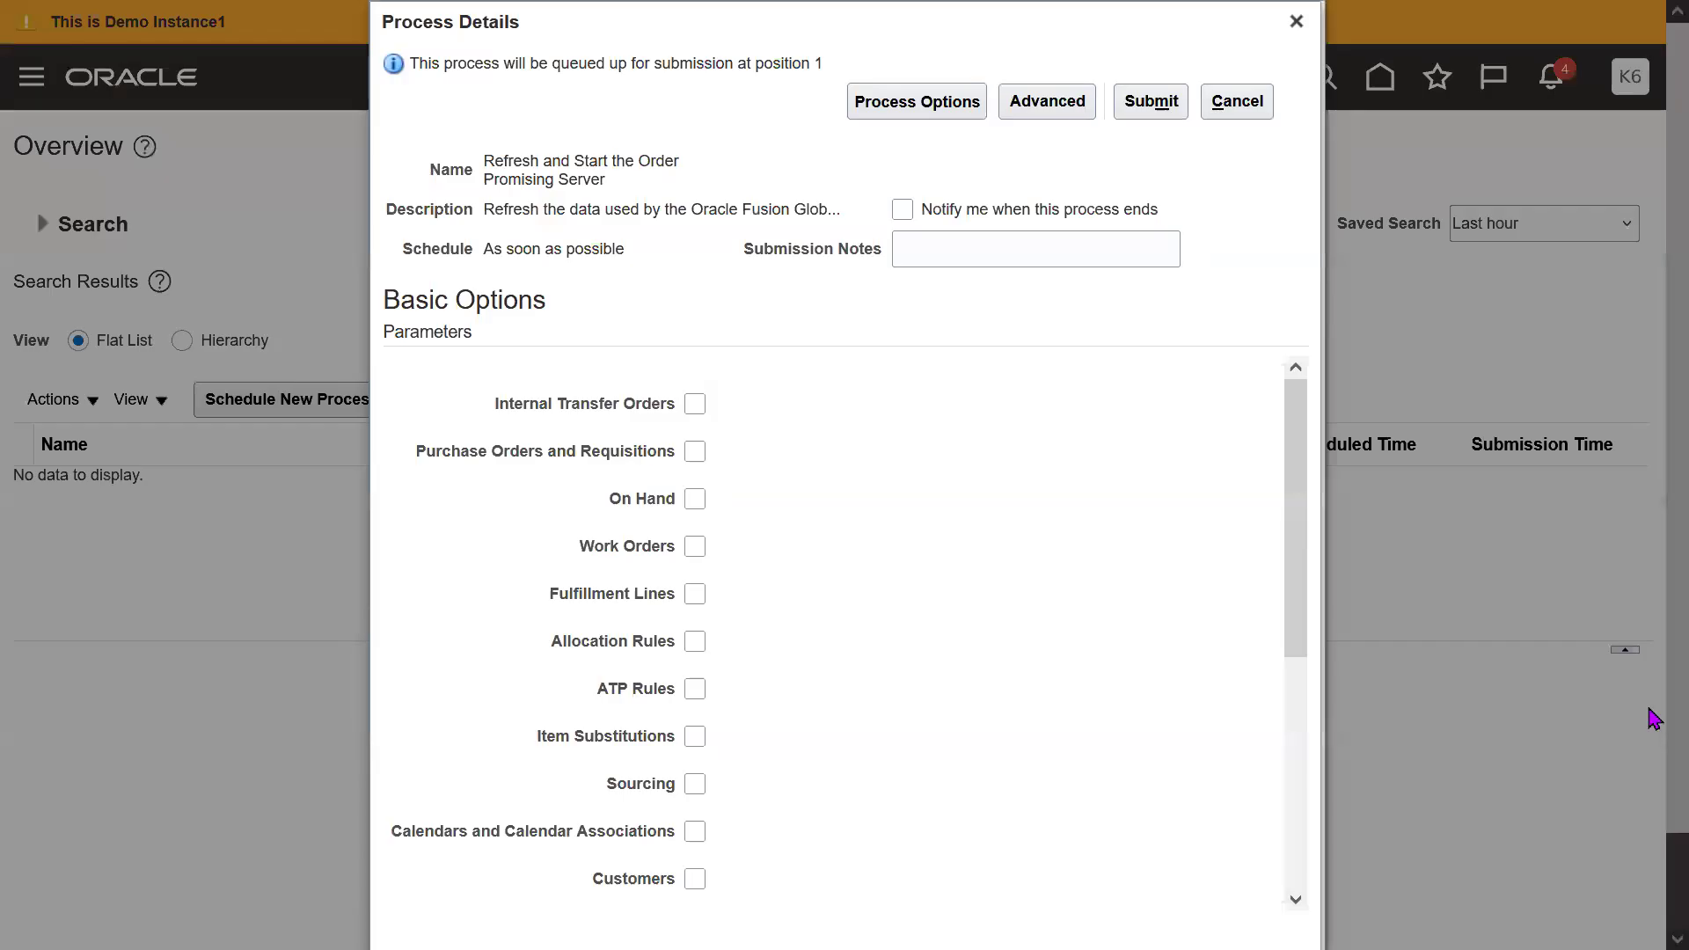
{"action": "scroll", "coordinate": [1312, 604], "scroll_direction": "down", "scroll_amount": 1}
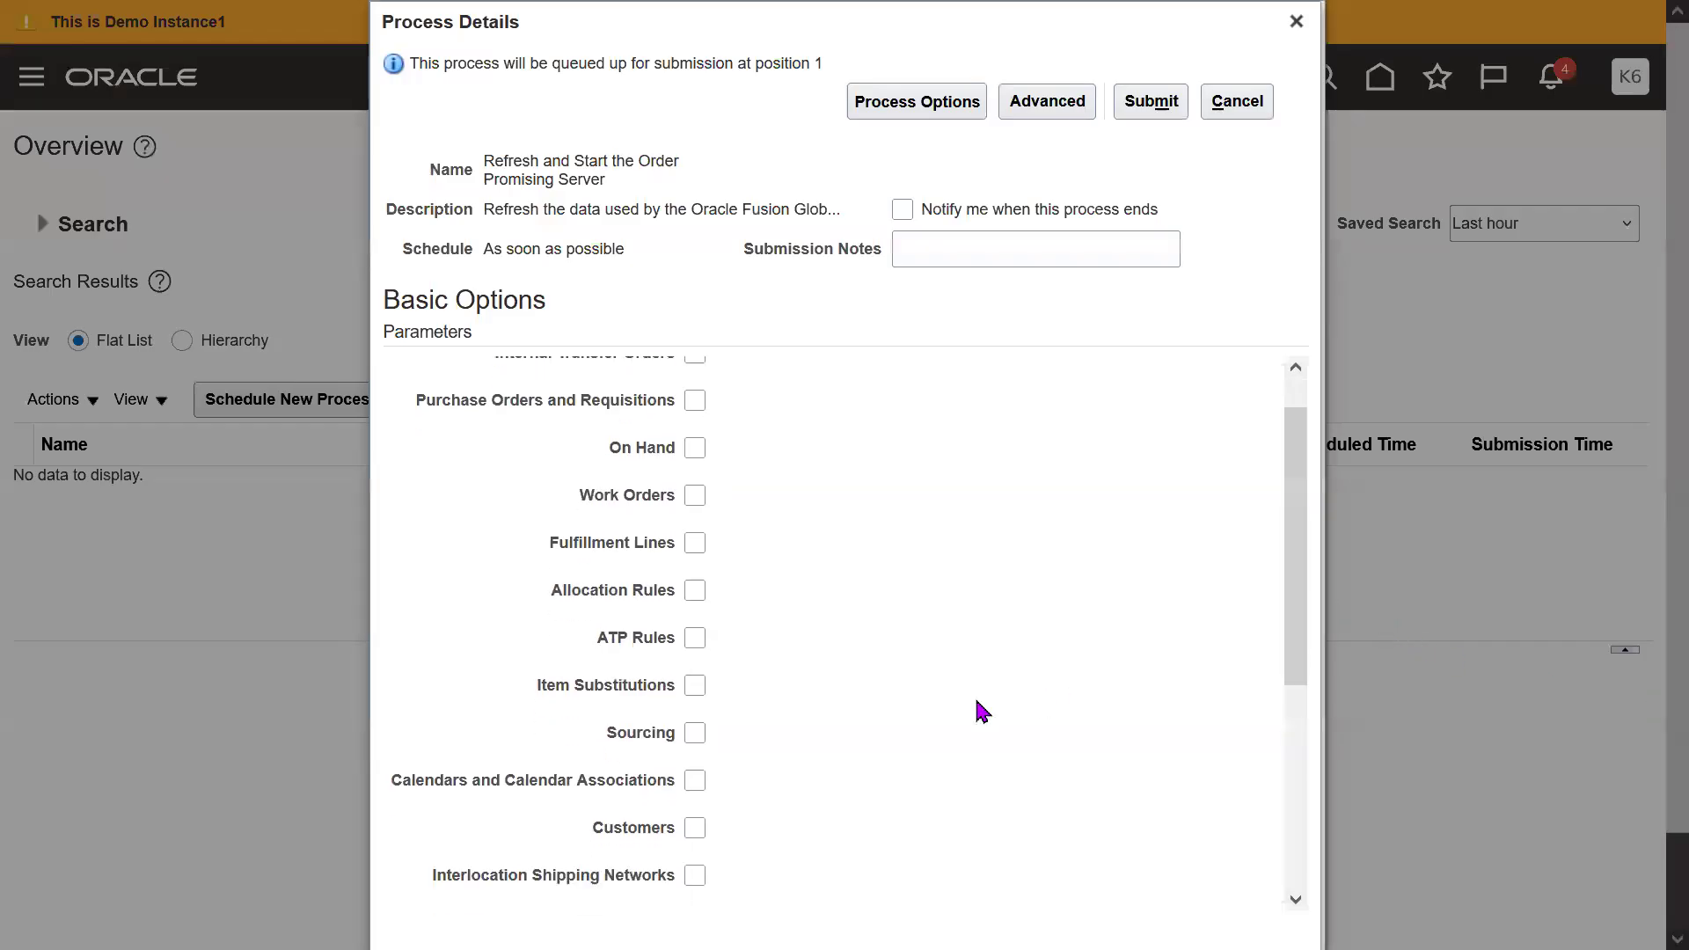
- Select Sourcing, ATP Rules, Items and Organizations as the data to refresh in the process parameters
{"action": "left_click", "coordinate": [695, 736]}
{"action": "left_click_drag", "start_coordinate": [605, 641], "coordinate": [689, 642]}
{"action": "left_click", "coordinate": [696, 640]}
{"action": "scroll", "coordinate": [1305, 613], "scroll_direction": "up", "scroll_amount": 1}
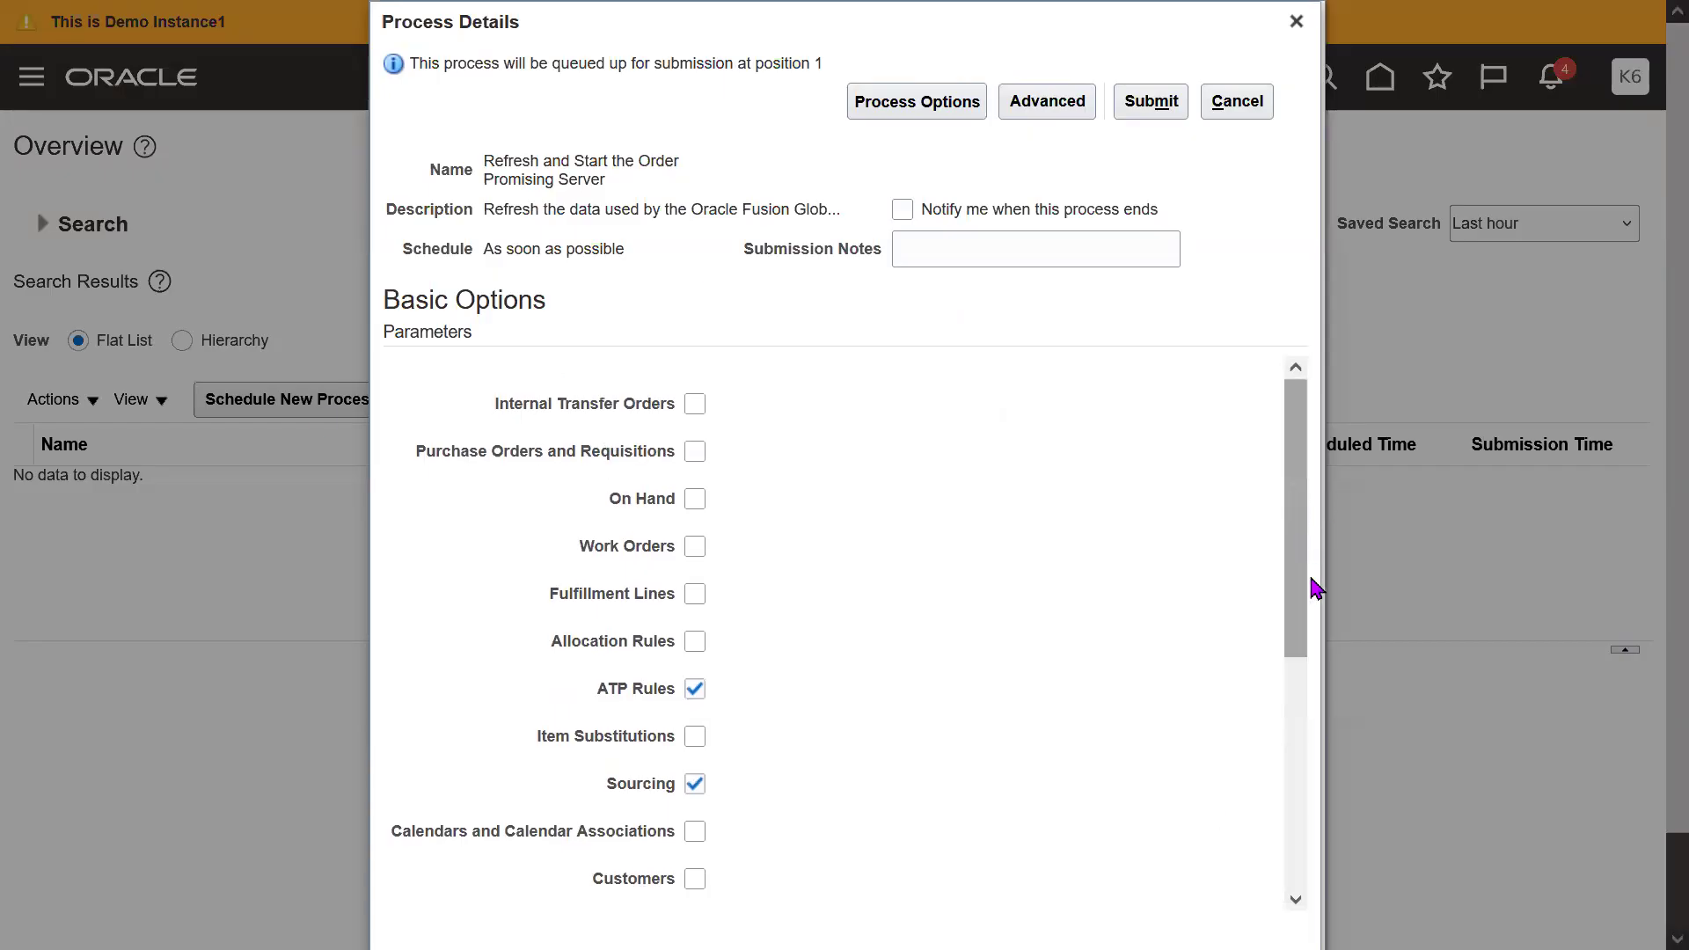
{"action": "scroll", "coordinate": [1312, 584], "scroll_direction": "down", "scroll_amount": 3}
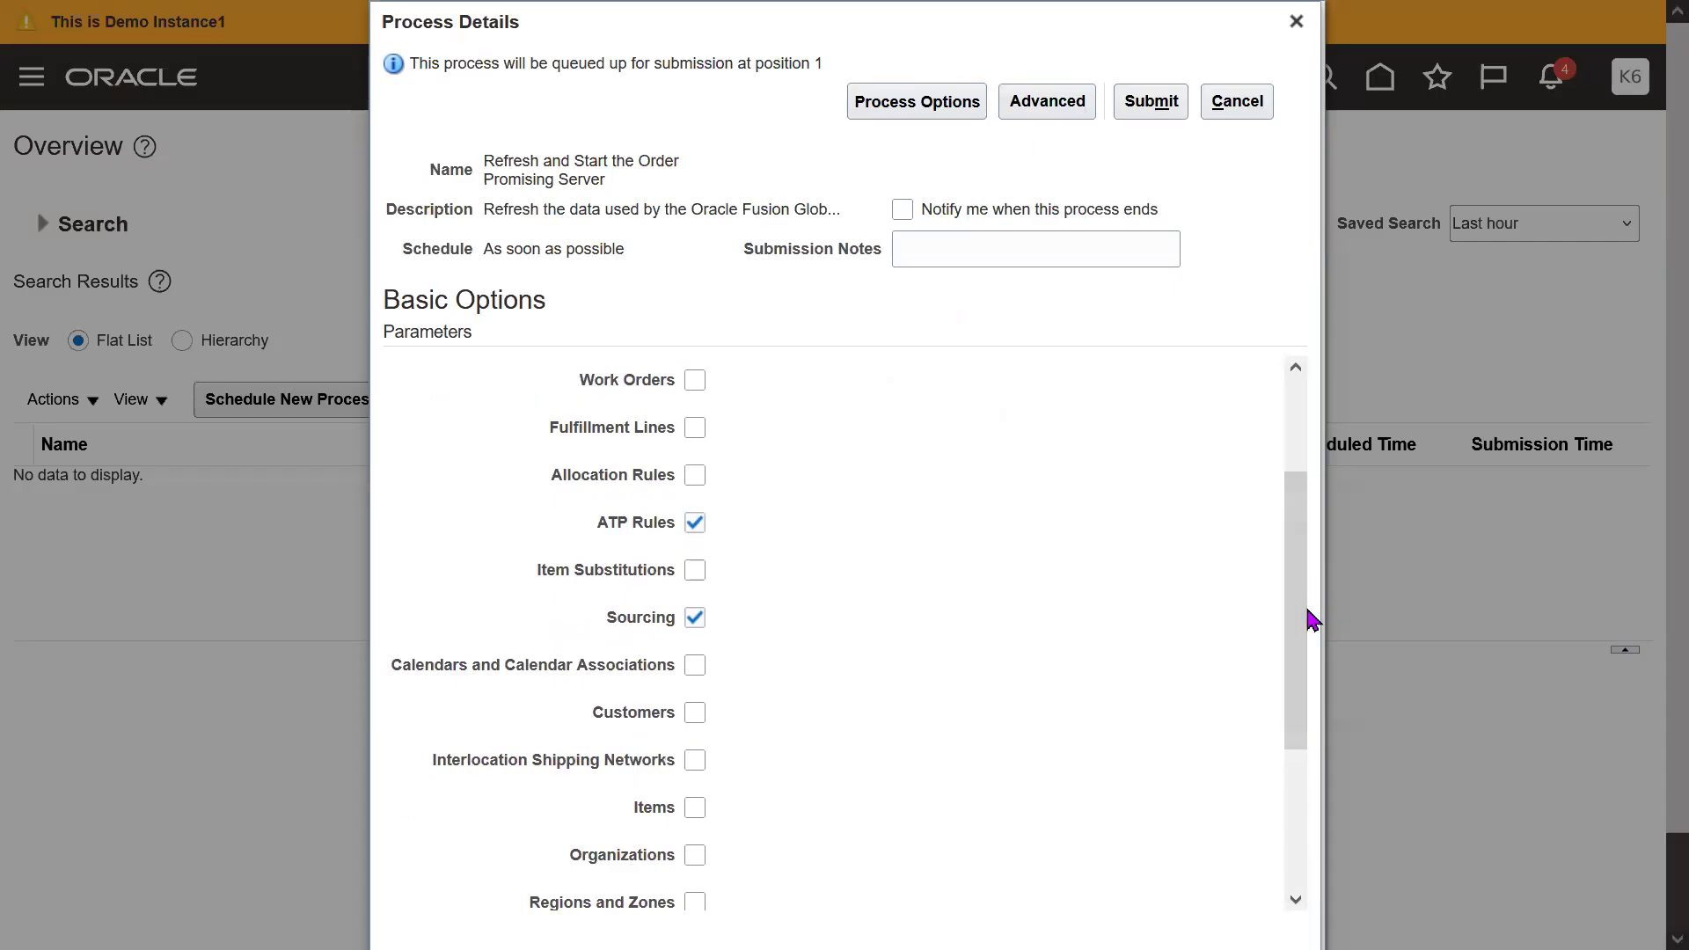
{"action": "left_click_drag", "start_coordinate": [626, 817], "coordinate": [689, 819]}
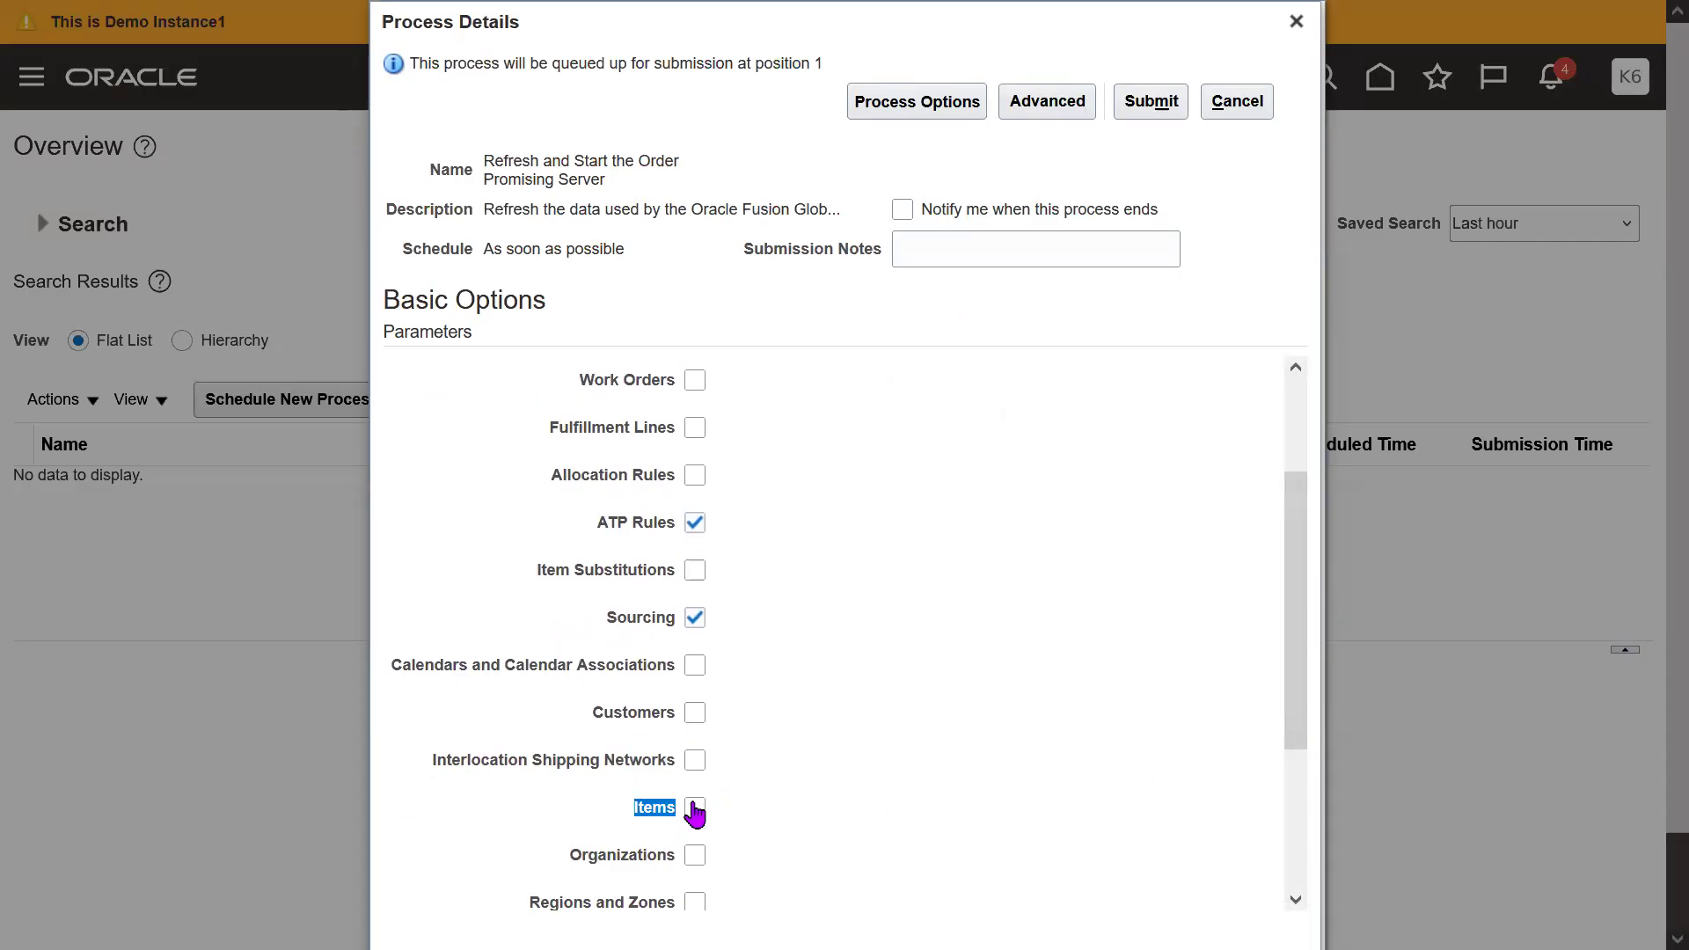
{"action": "left_click", "coordinate": [695, 809]}
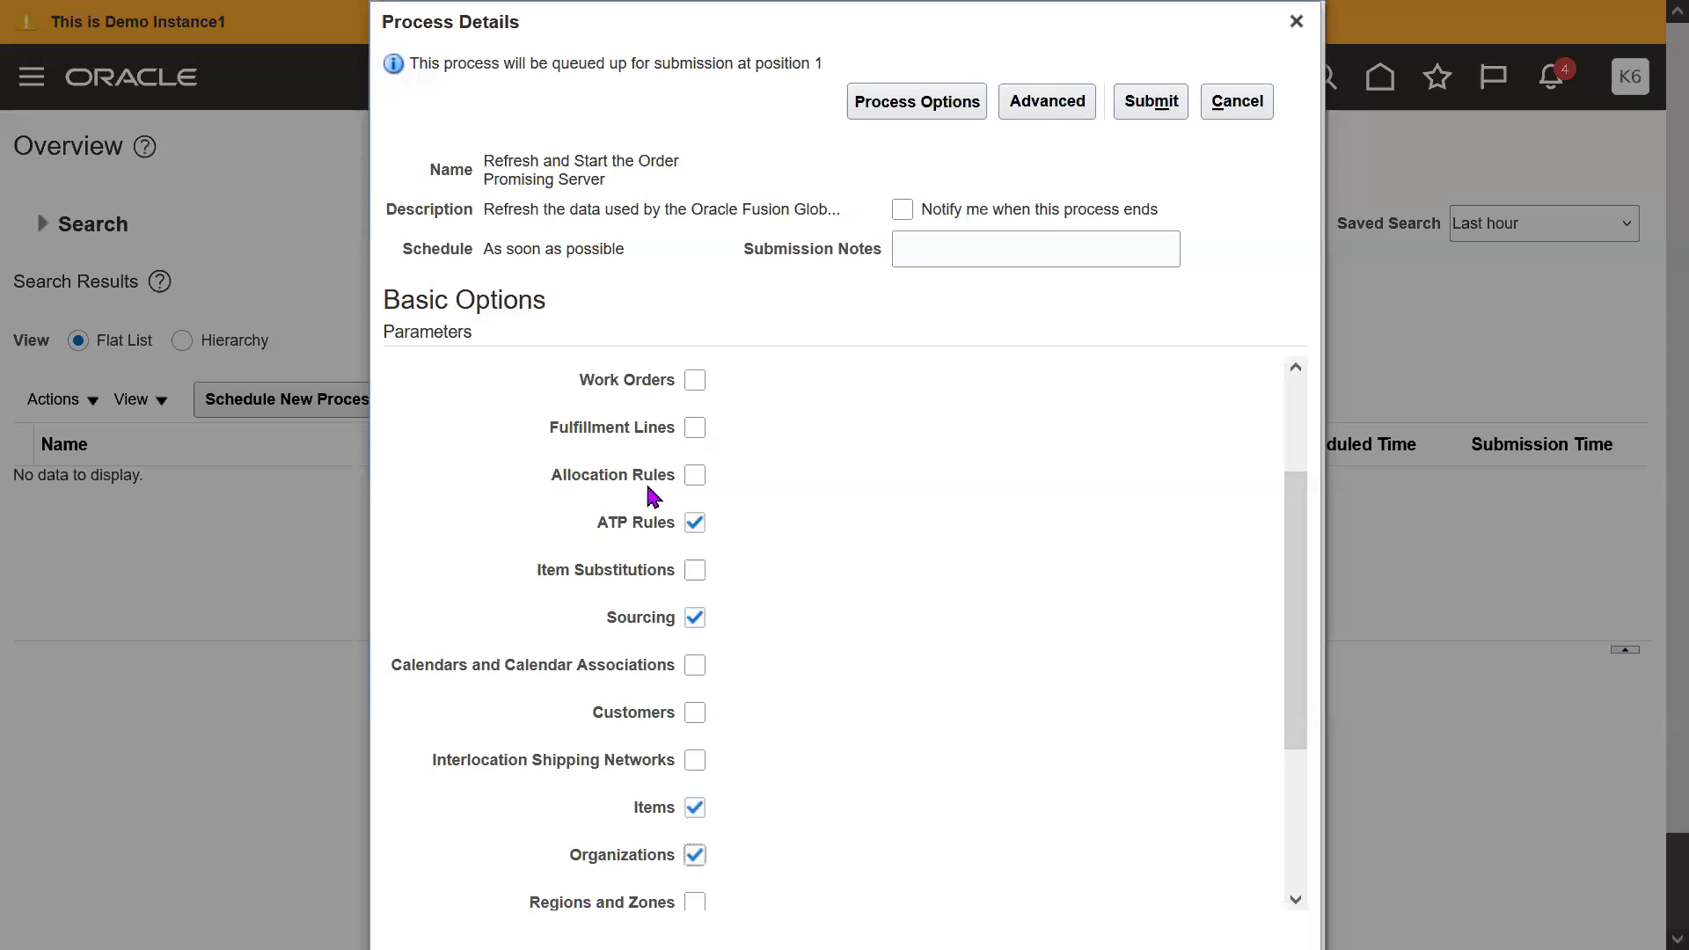
- Clear the ATP Rules parameter and select it again
{"action": "left_click_drag", "start_coordinate": [634, 531], "coordinate": [677, 528]}
{"action": "triple_click", "coordinate": [654, 525]}
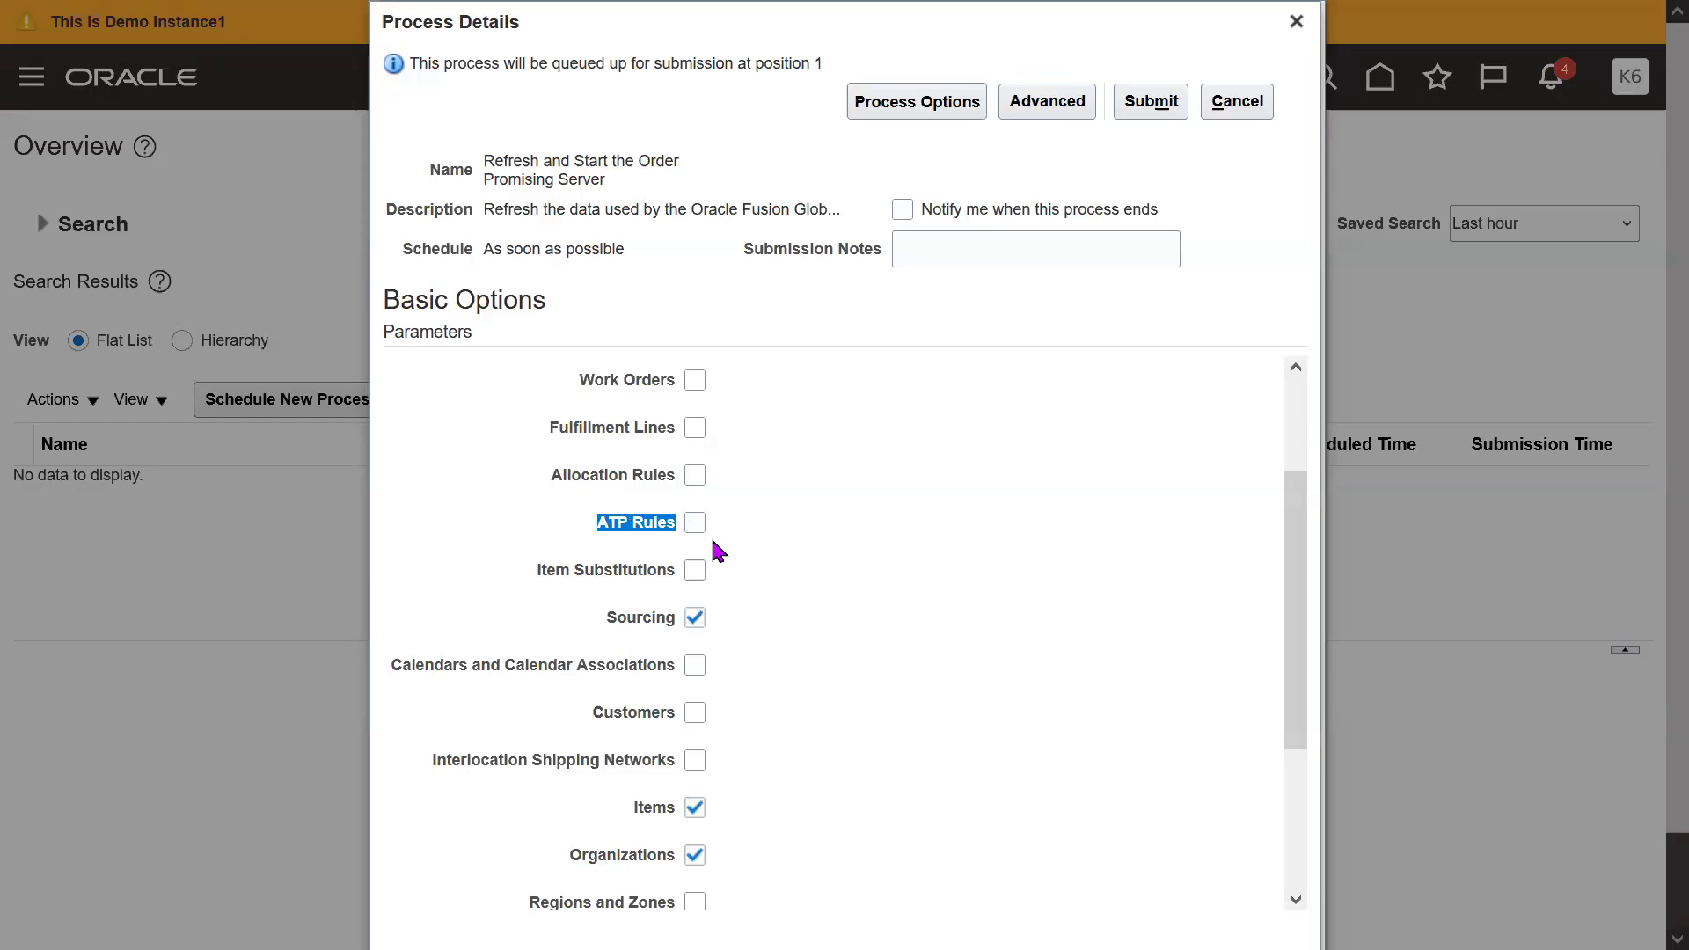
{"action": "double_click", "coordinate": [633, 614]}
{"action": "left_click", "coordinate": [695, 617]}
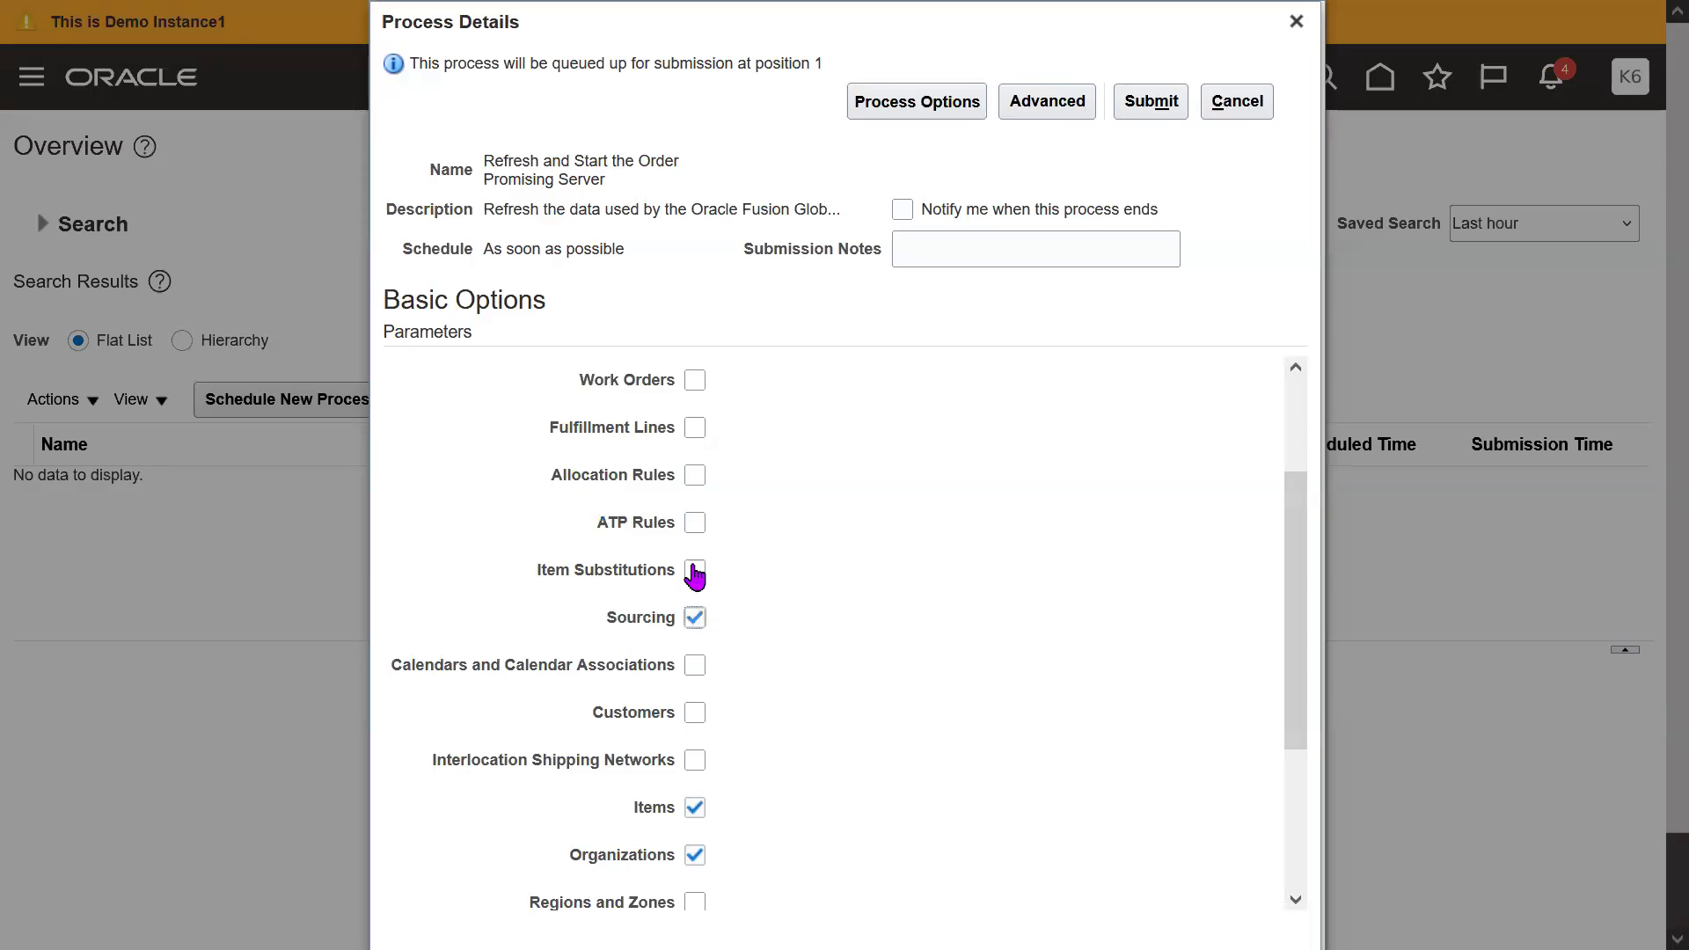
{"action": "left_click", "coordinate": [695, 523]}
- Submit the Refresh and Start the Order Promising Server process, acknowledge the confirmation and refresh the process list
{"action": "left_click", "coordinate": [1148, 104]}
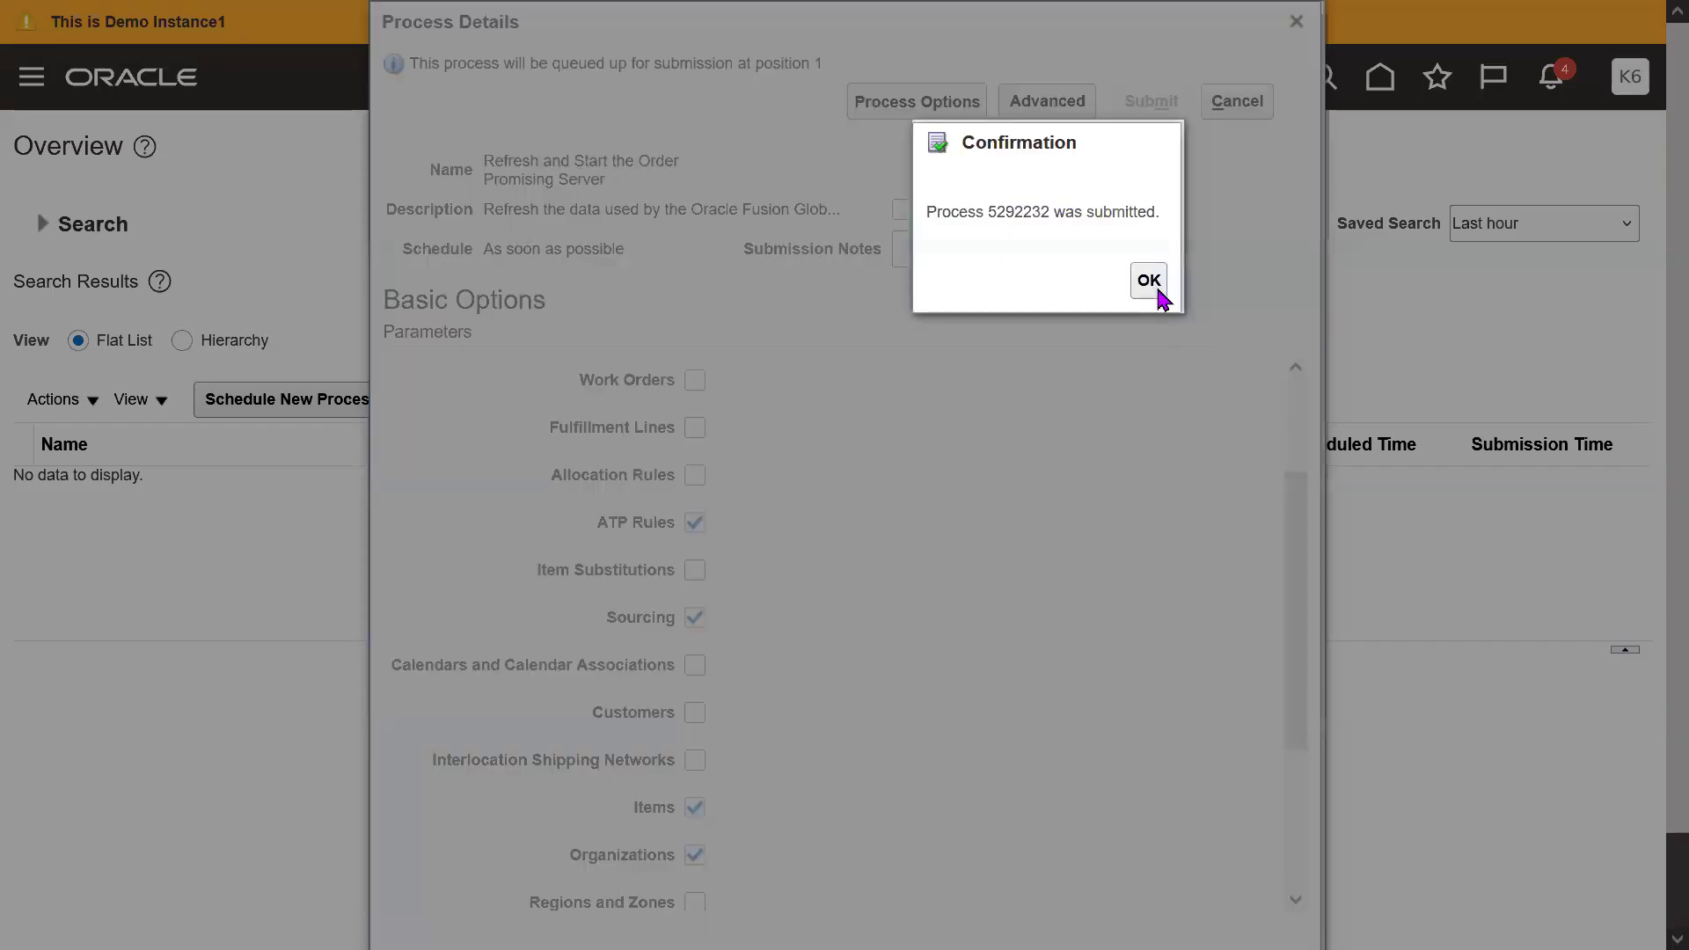
{"action": "left_click", "coordinate": [1149, 281]}
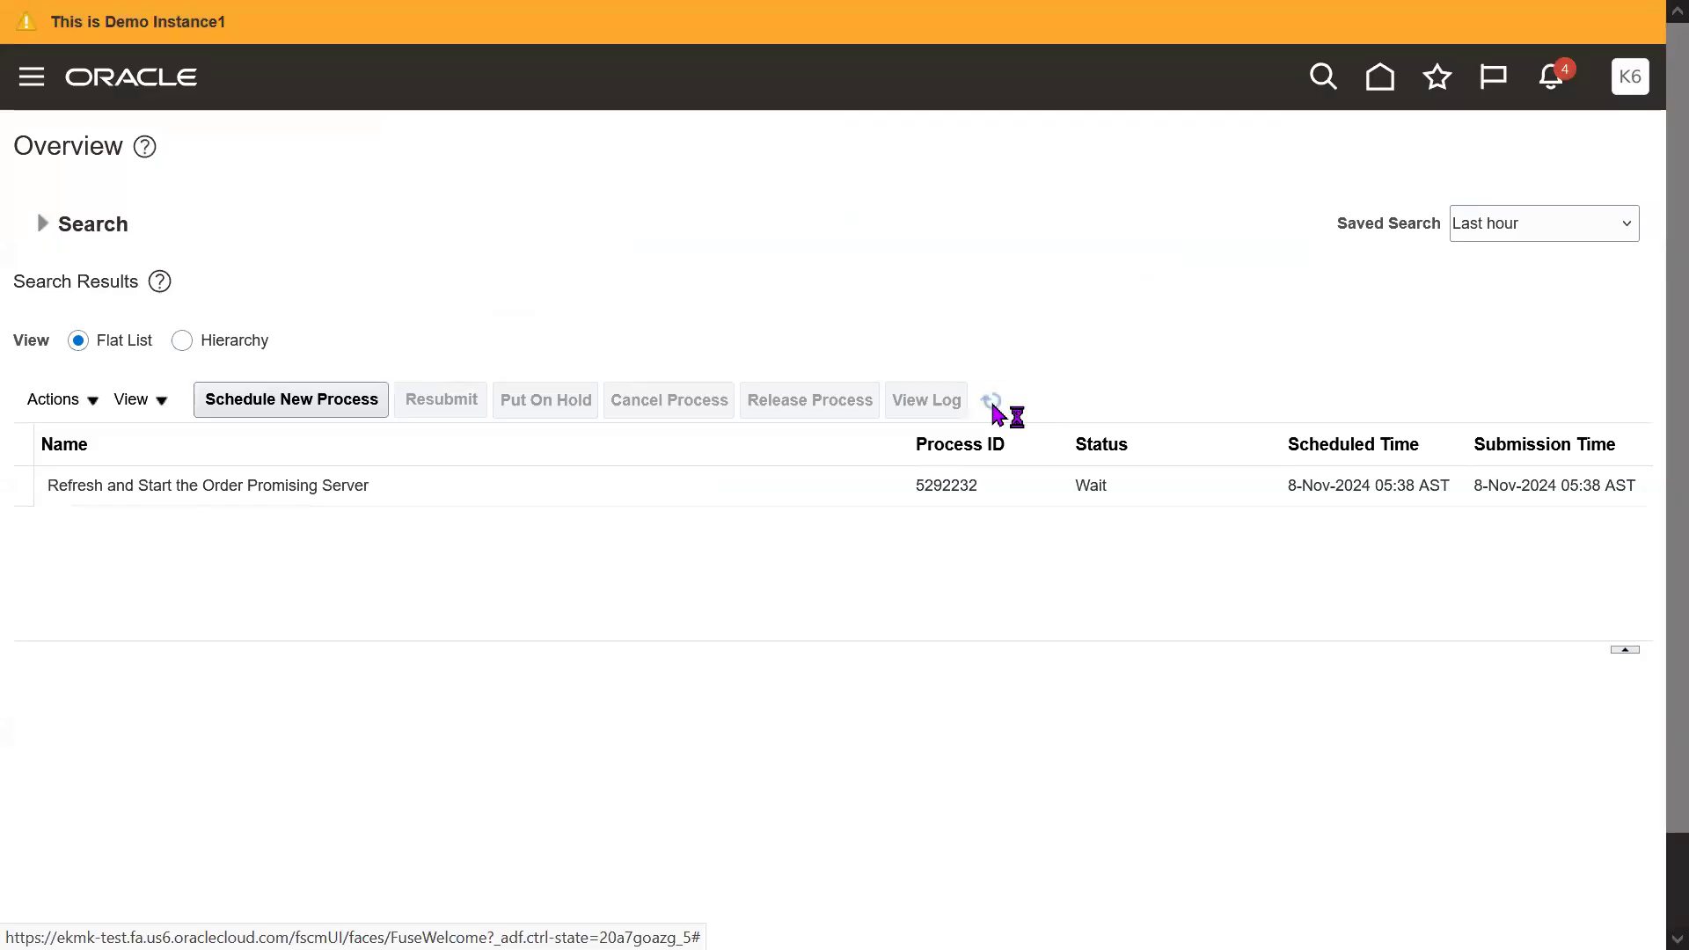
{"action": "left_click", "coordinate": [992, 401]}
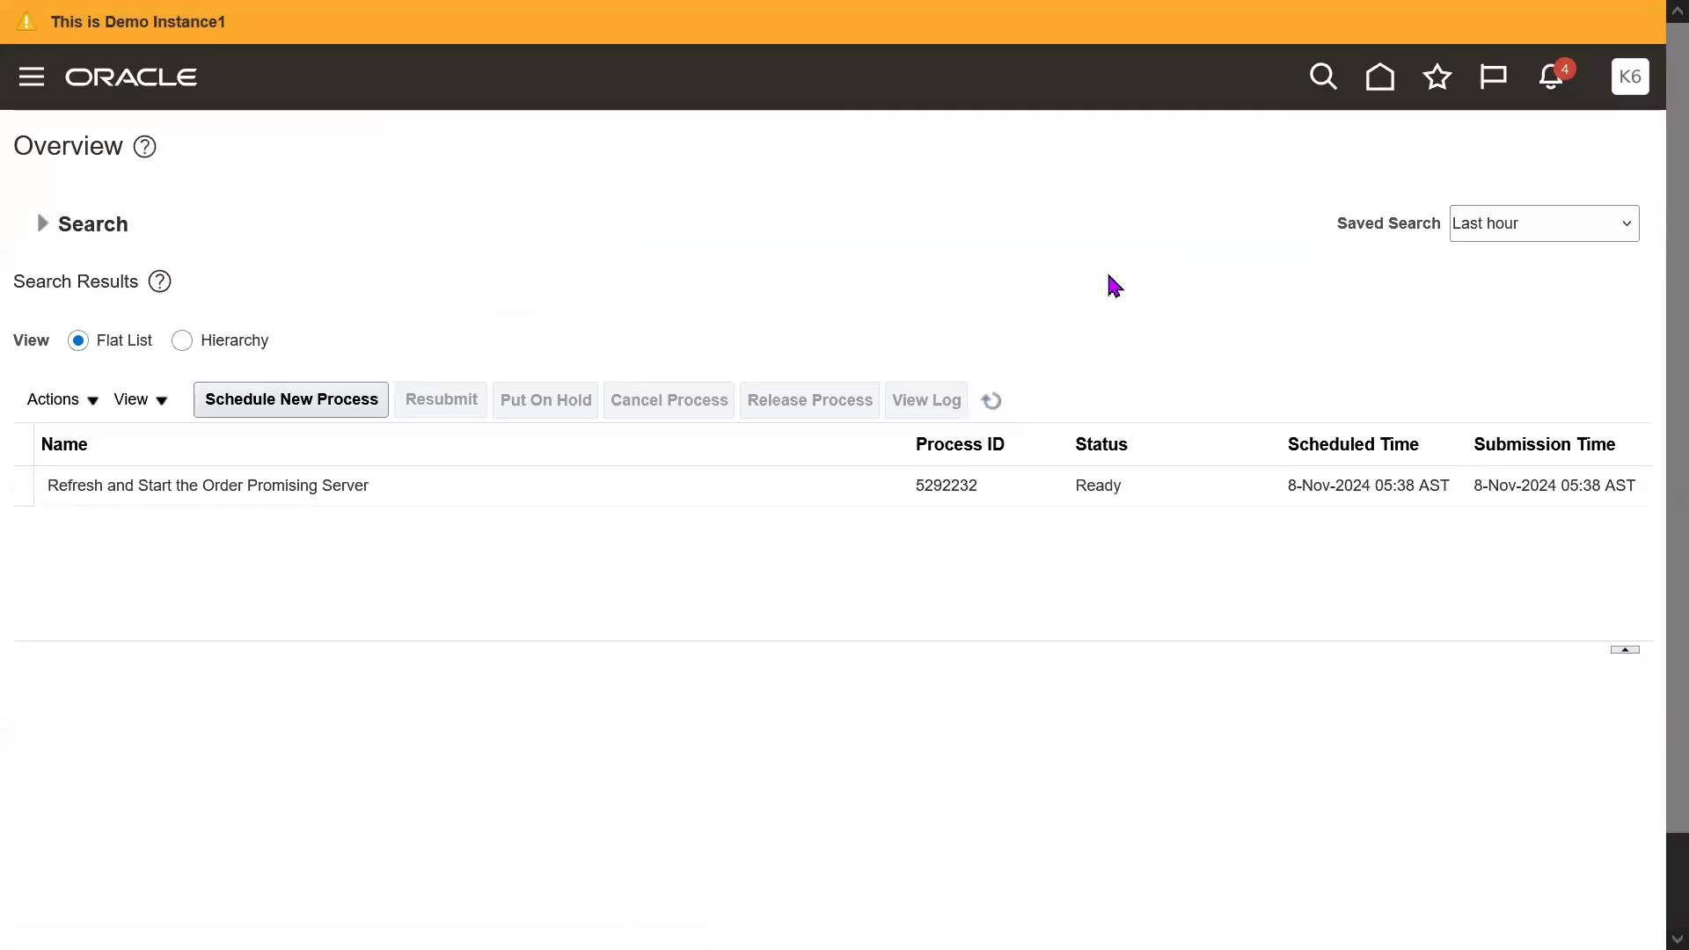
- Switch to the 63 batch notes in Notepad and remove the blank line between the ATP Rule and Sourcing Rule lines
{"action": "key", "text": "F11"}
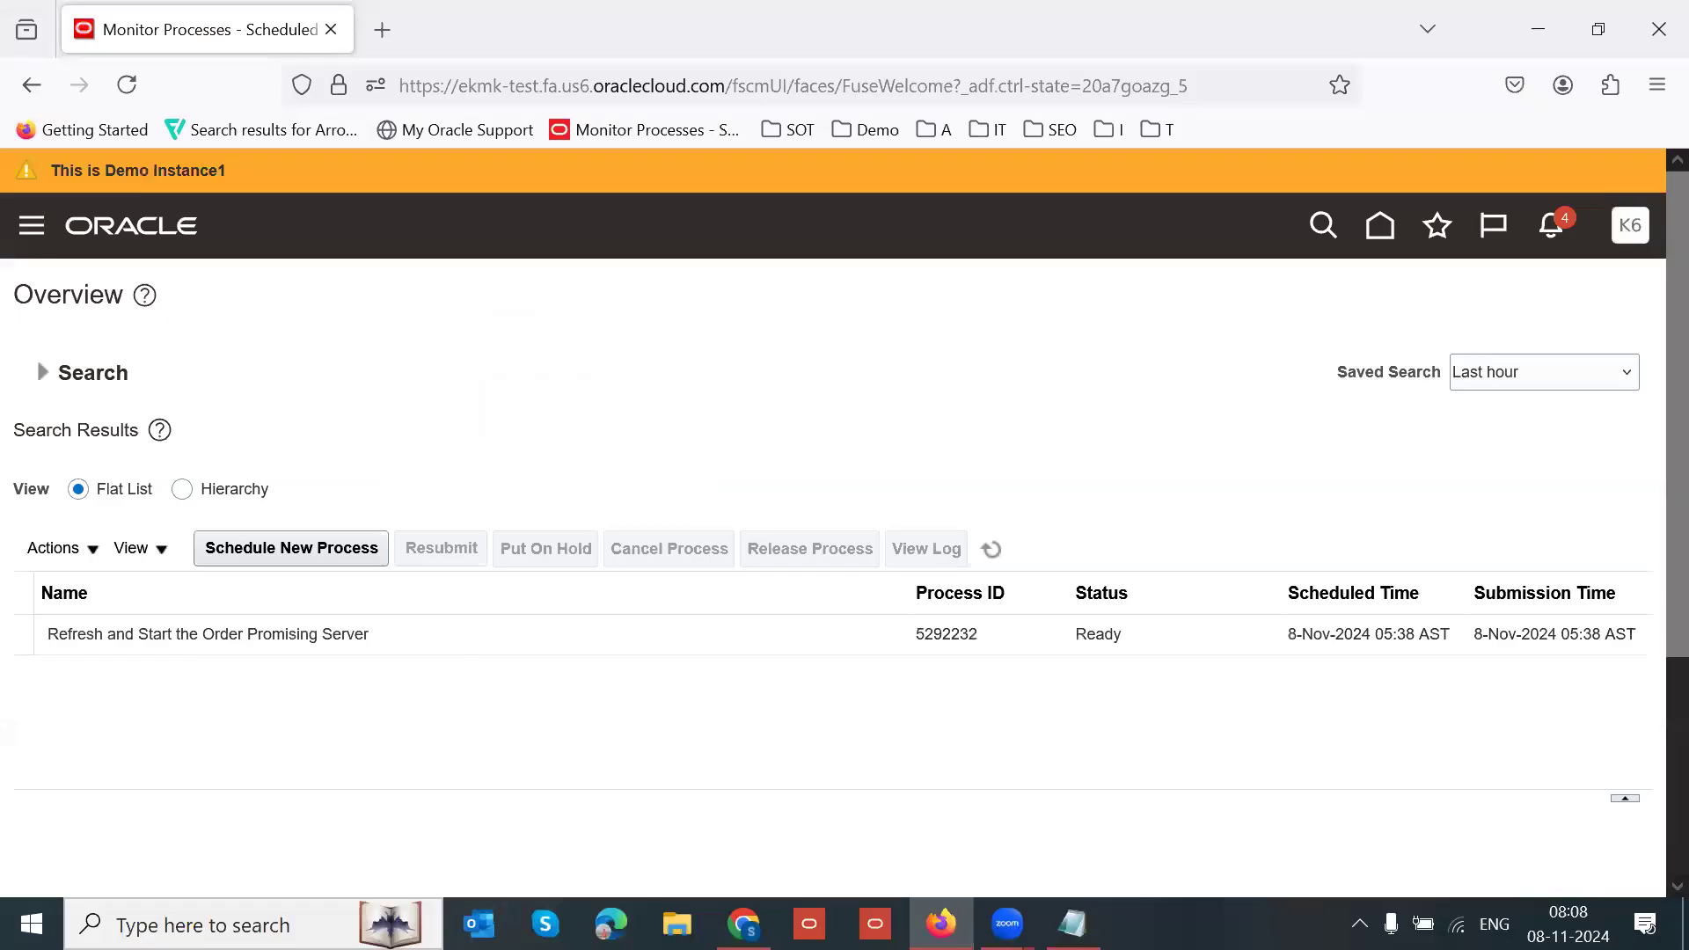
{"action": "left_click", "coordinate": [1073, 923]}
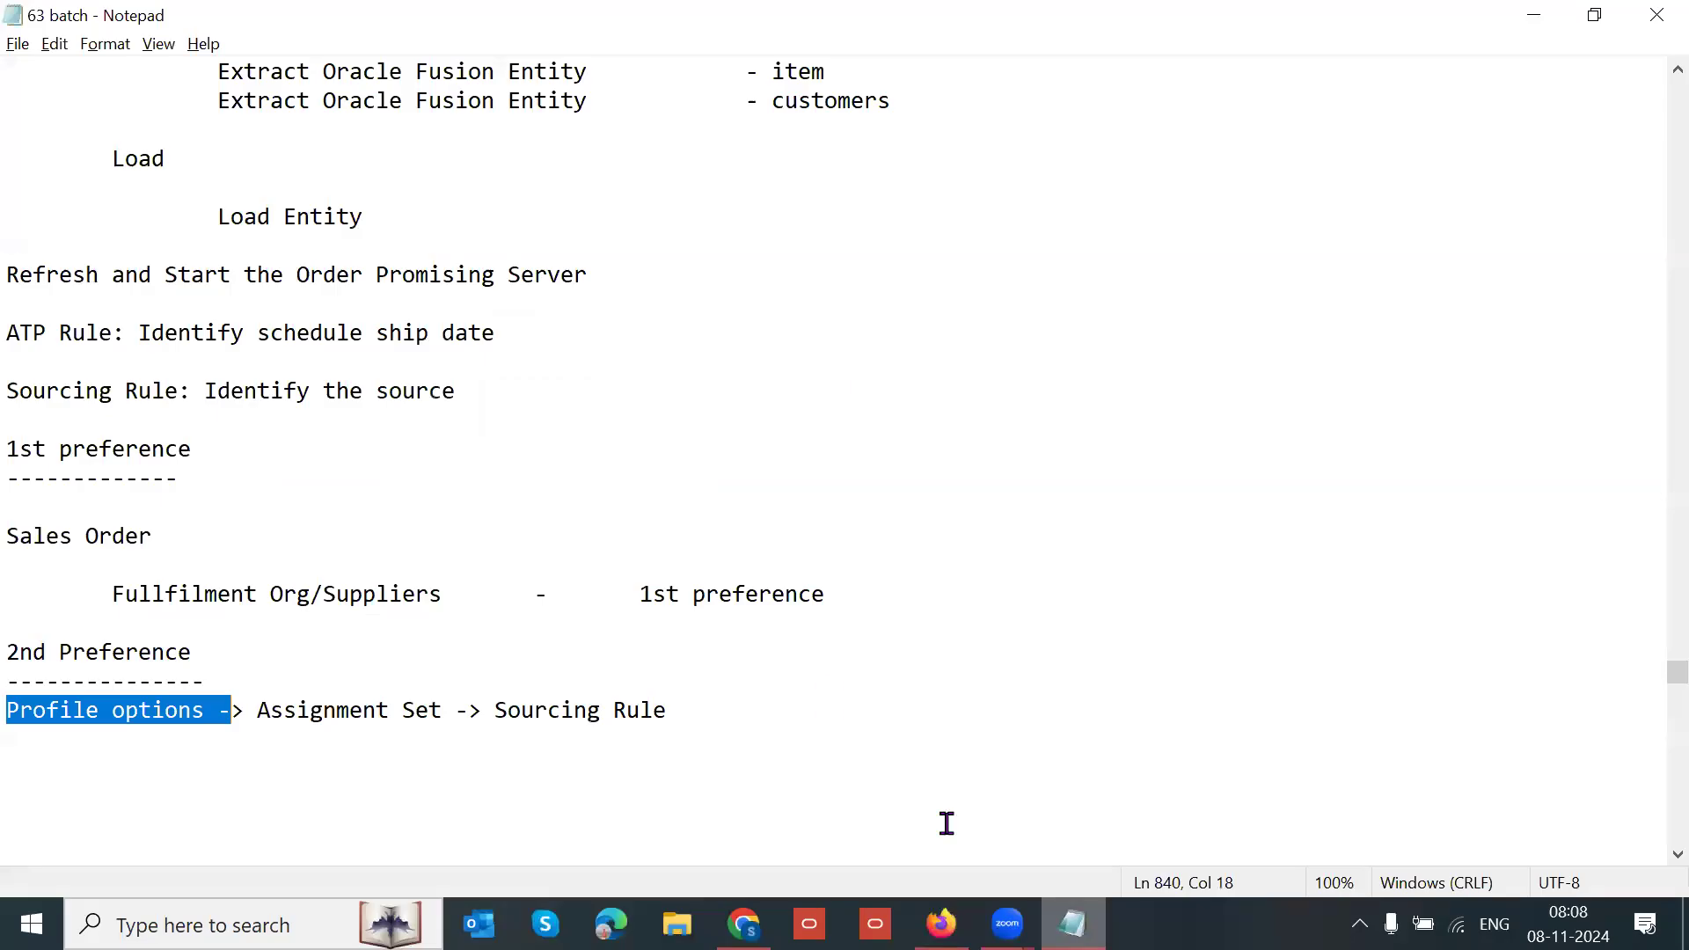
{"action": "left_click", "coordinate": [465, 401]}
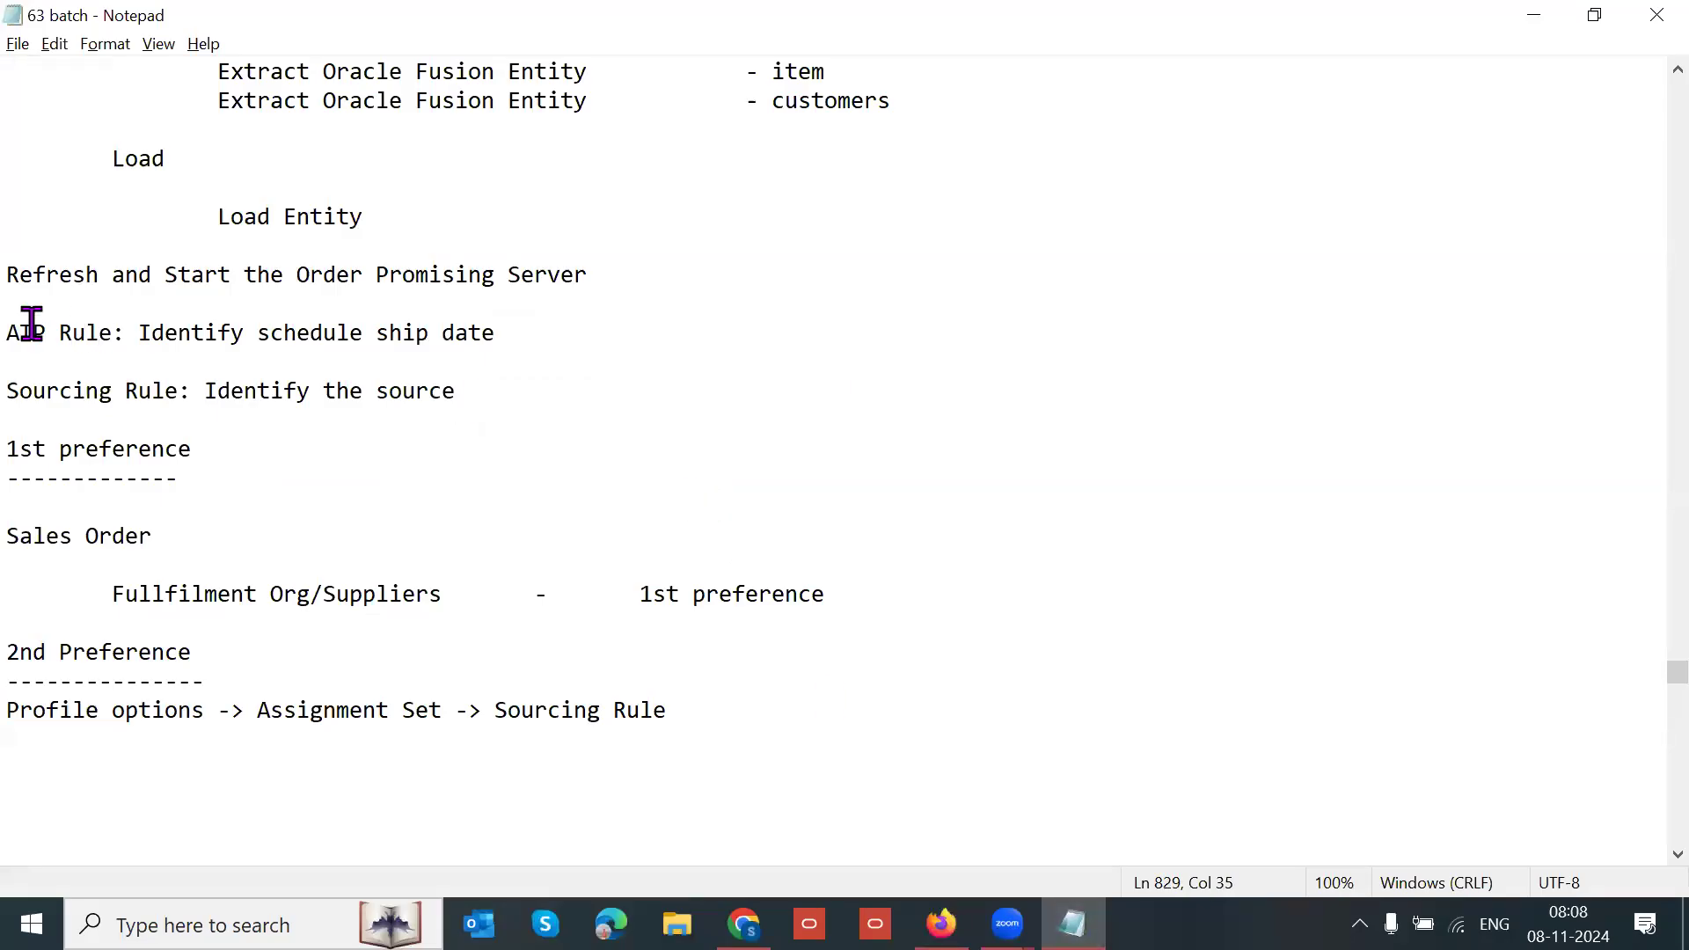
{"action": "left_click", "coordinate": [533, 338]}
{"action": "key", "text": "Delete"}
- Review the ATP Rule and Sourcing Rule definitions in the notes by highlighting them
{"action": "left_click_drag", "start_coordinate": [11, 341], "coordinate": [547, 354]}
{"action": "left_click", "coordinate": [298, 338]}
{"action": "left_click_drag", "start_coordinate": [132, 343], "coordinate": [495, 316]}
{"action": "left_click_drag", "start_coordinate": [11, 368], "coordinate": [472, 373]}
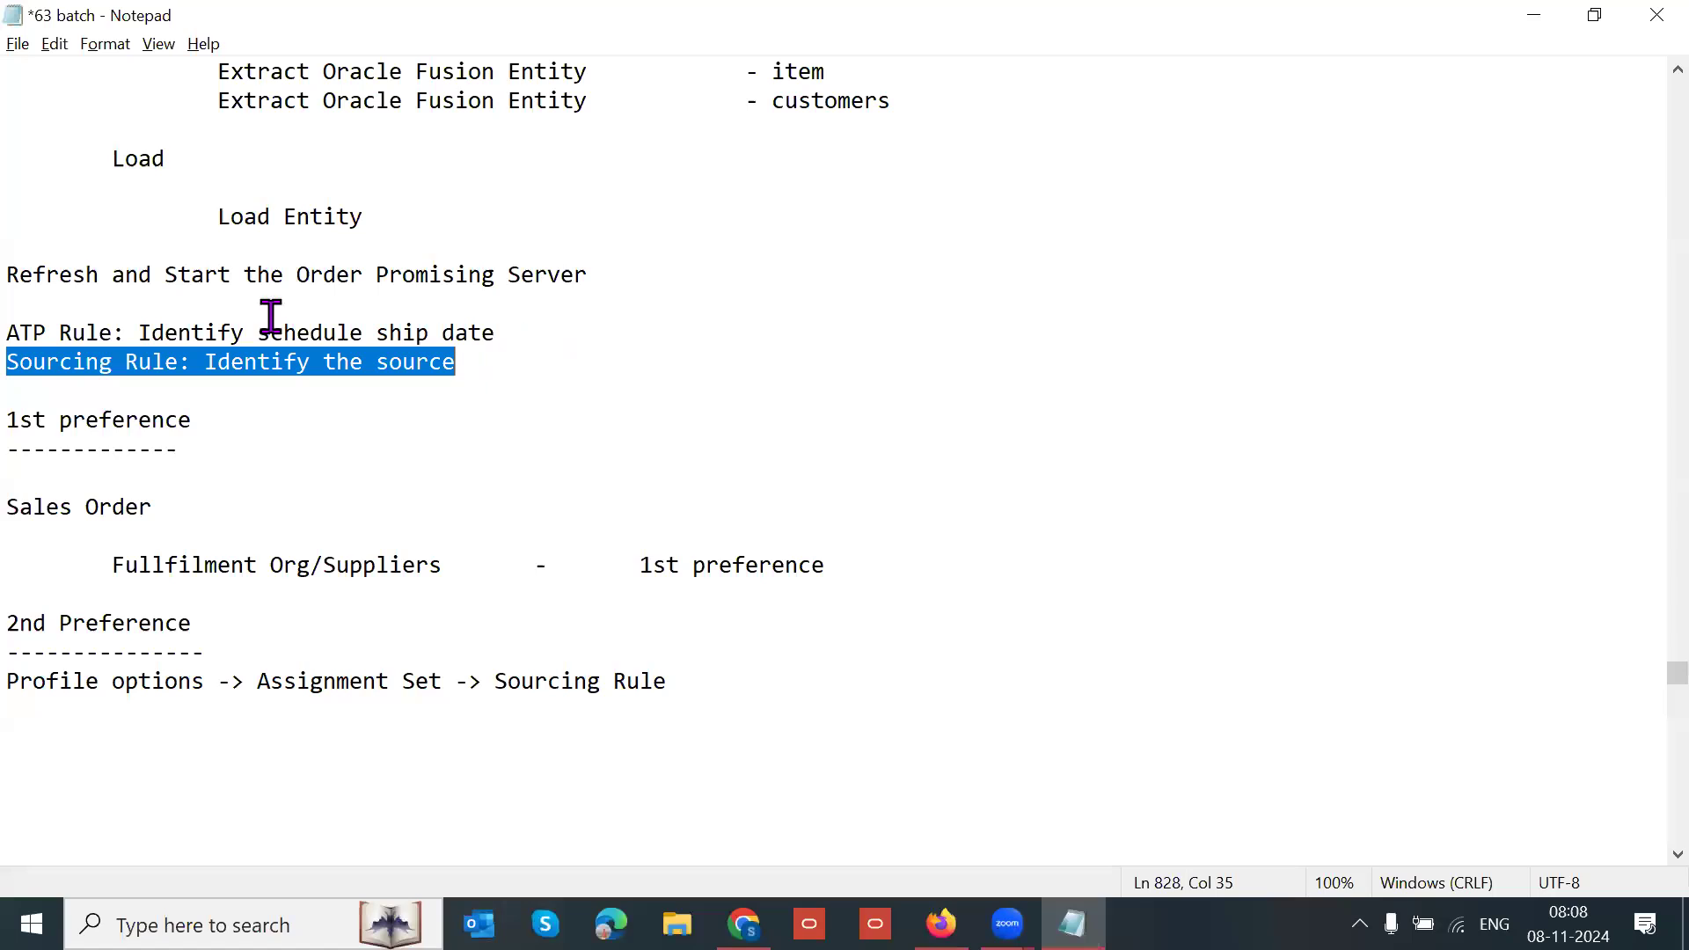
{"action": "left_click", "coordinate": [138, 332], "text": "shift"}
{"action": "left_click", "coordinate": [141, 332]}
{"action": "left_click_drag", "start_coordinate": [138, 333], "coordinate": [475, 368]}
{"action": "left_click_drag", "start_coordinate": [9, 370], "coordinate": [229, 369]}
{"action": "left_click", "coordinate": [703, 396]}
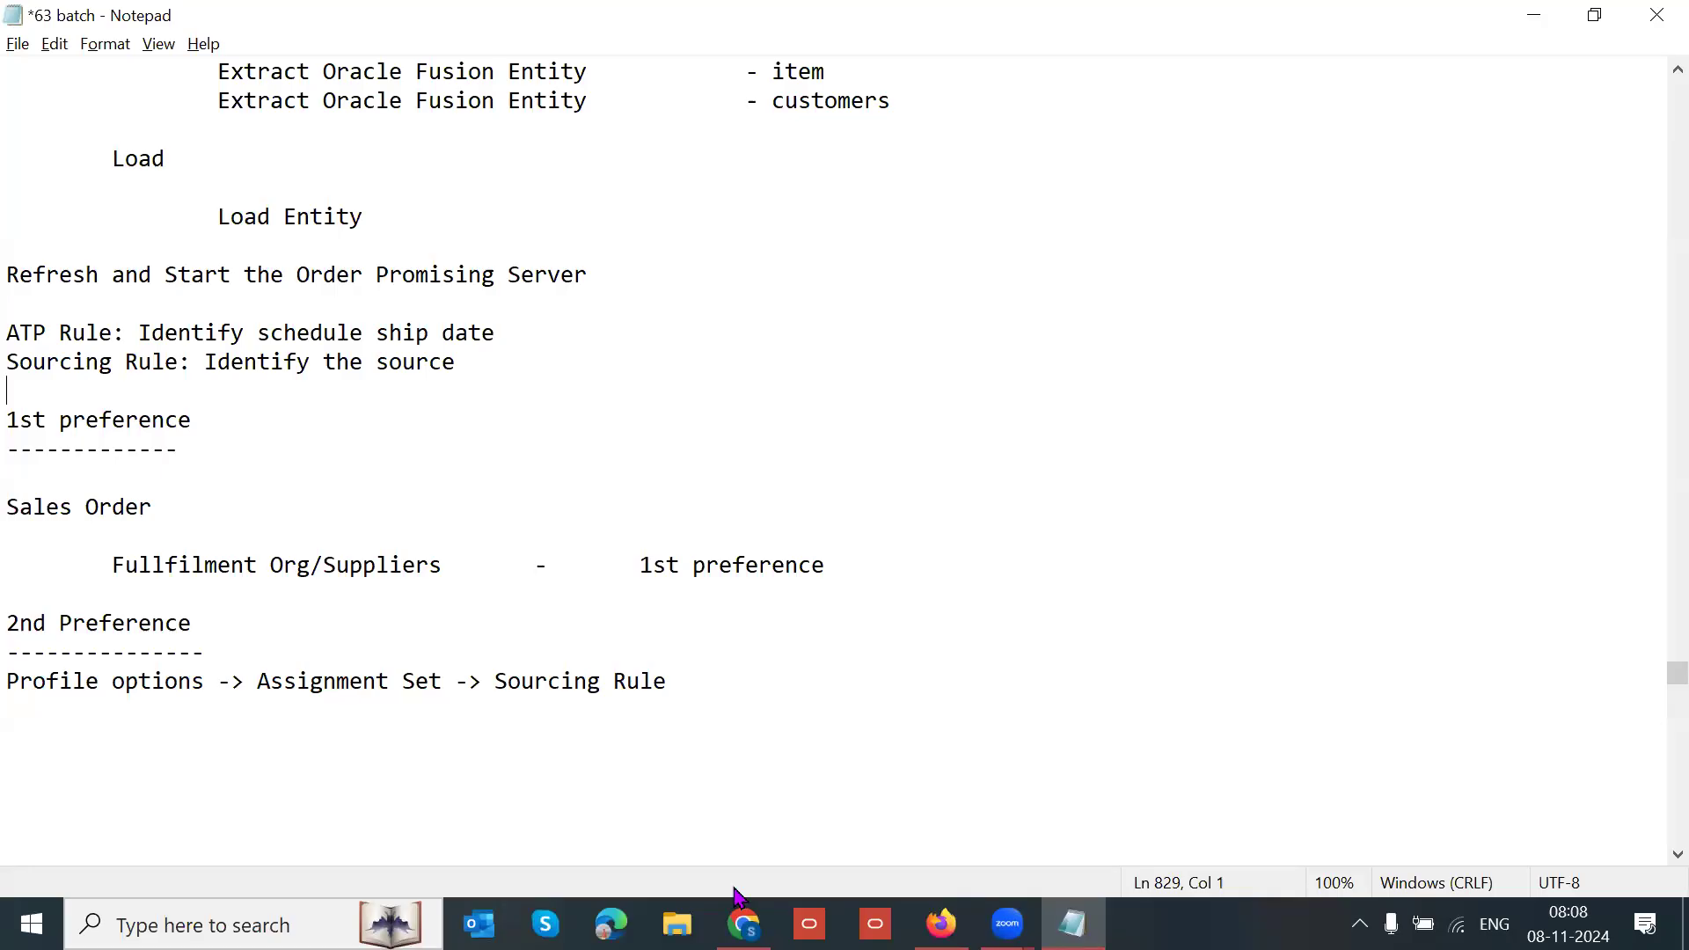
- Switch to the 2024 SCM Setups Sheet in Chrome and review the GOP setup tasks in B86:B93
{"action": "mouse_move", "coordinate": [740, 920]}
{"action": "left_click", "coordinate": [744, 810]}
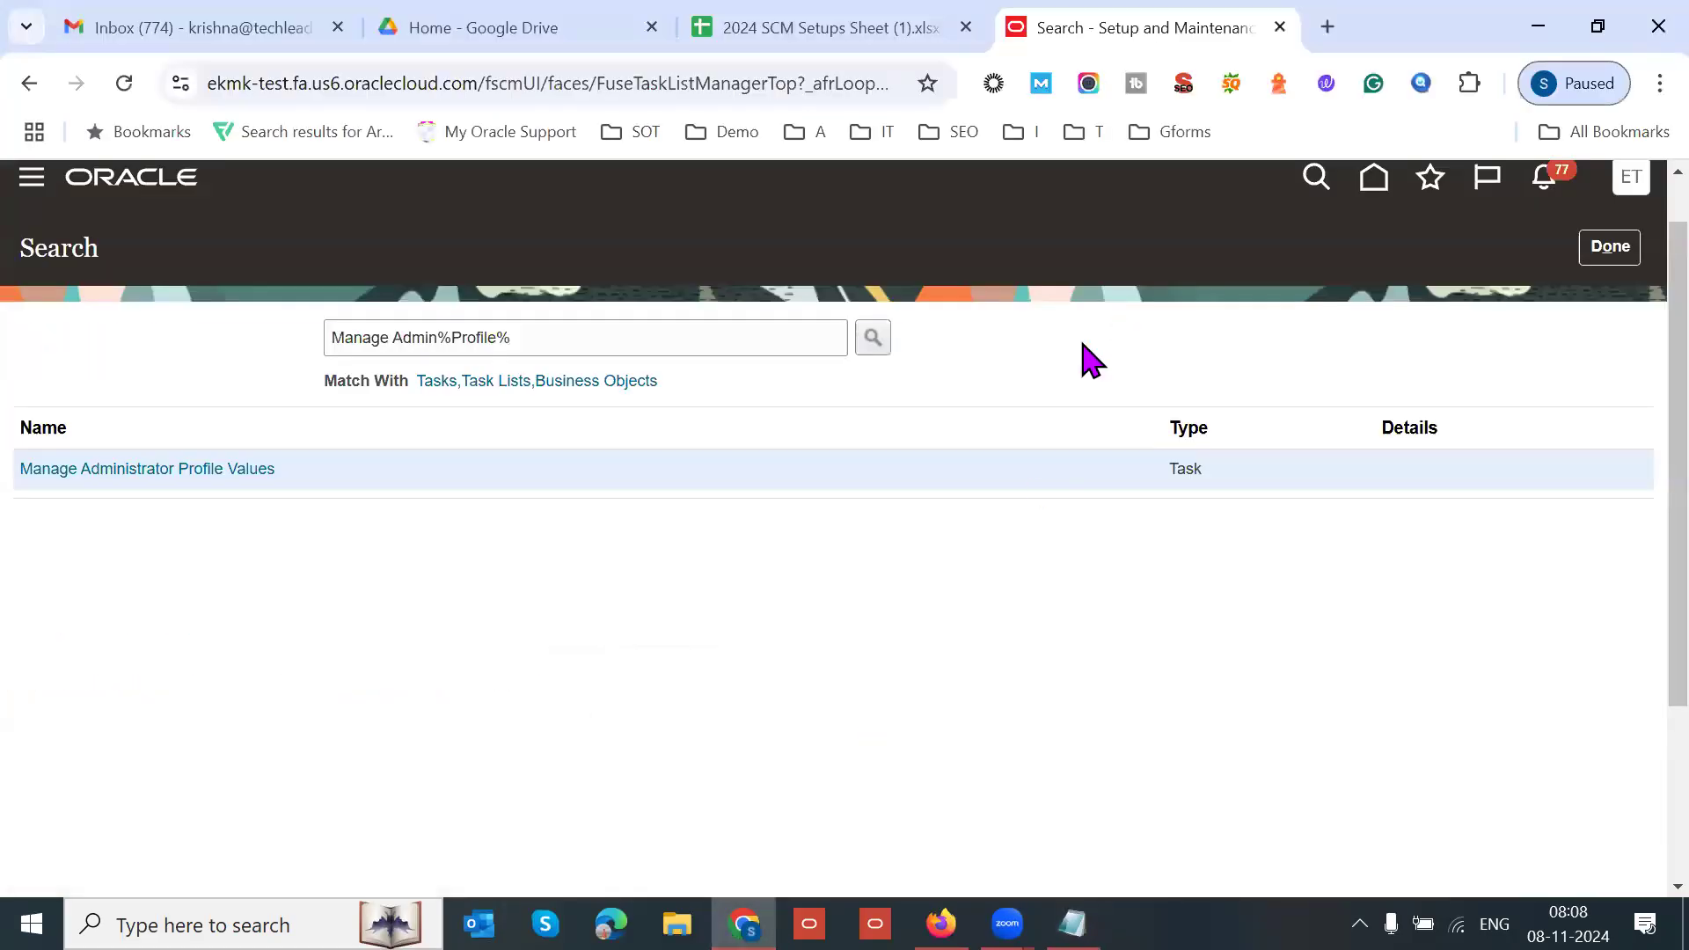
{"action": "key", "text": "ctrl+shift+Tab"}
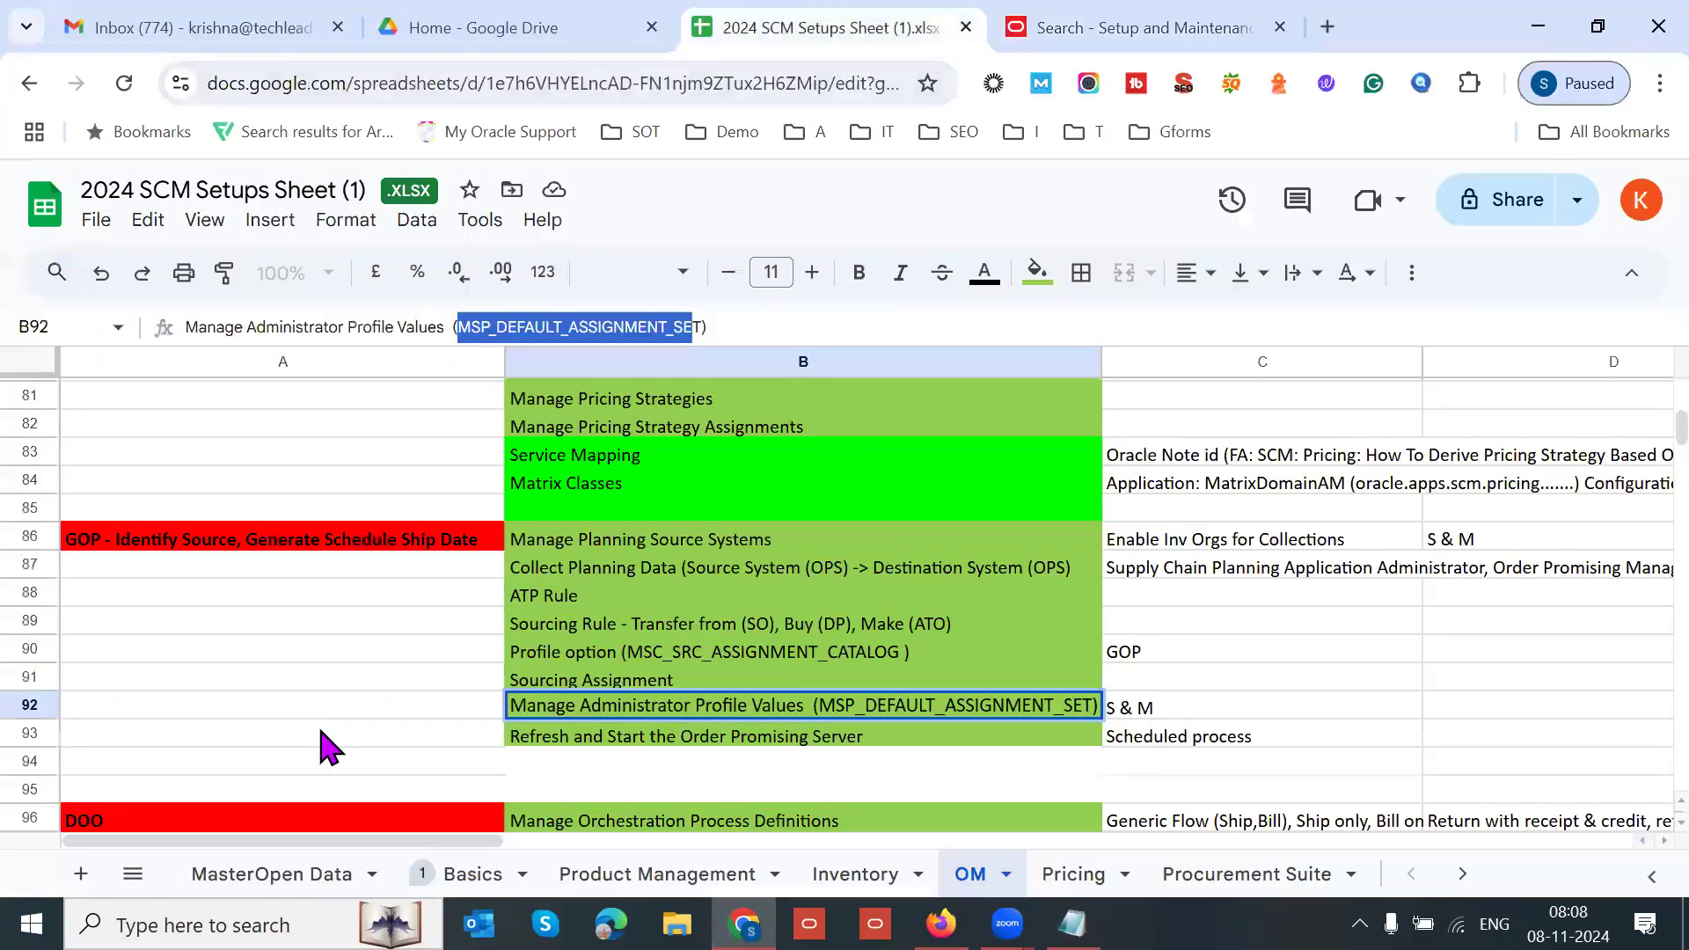
{"action": "left_click", "coordinate": [322, 747]}
{"action": "scroll", "coordinate": [325, 746], "scroll_direction": "down", "scroll_amount": 1}
{"action": "left_click_drag", "start_coordinate": [677, 455], "coordinate": [663, 657]}
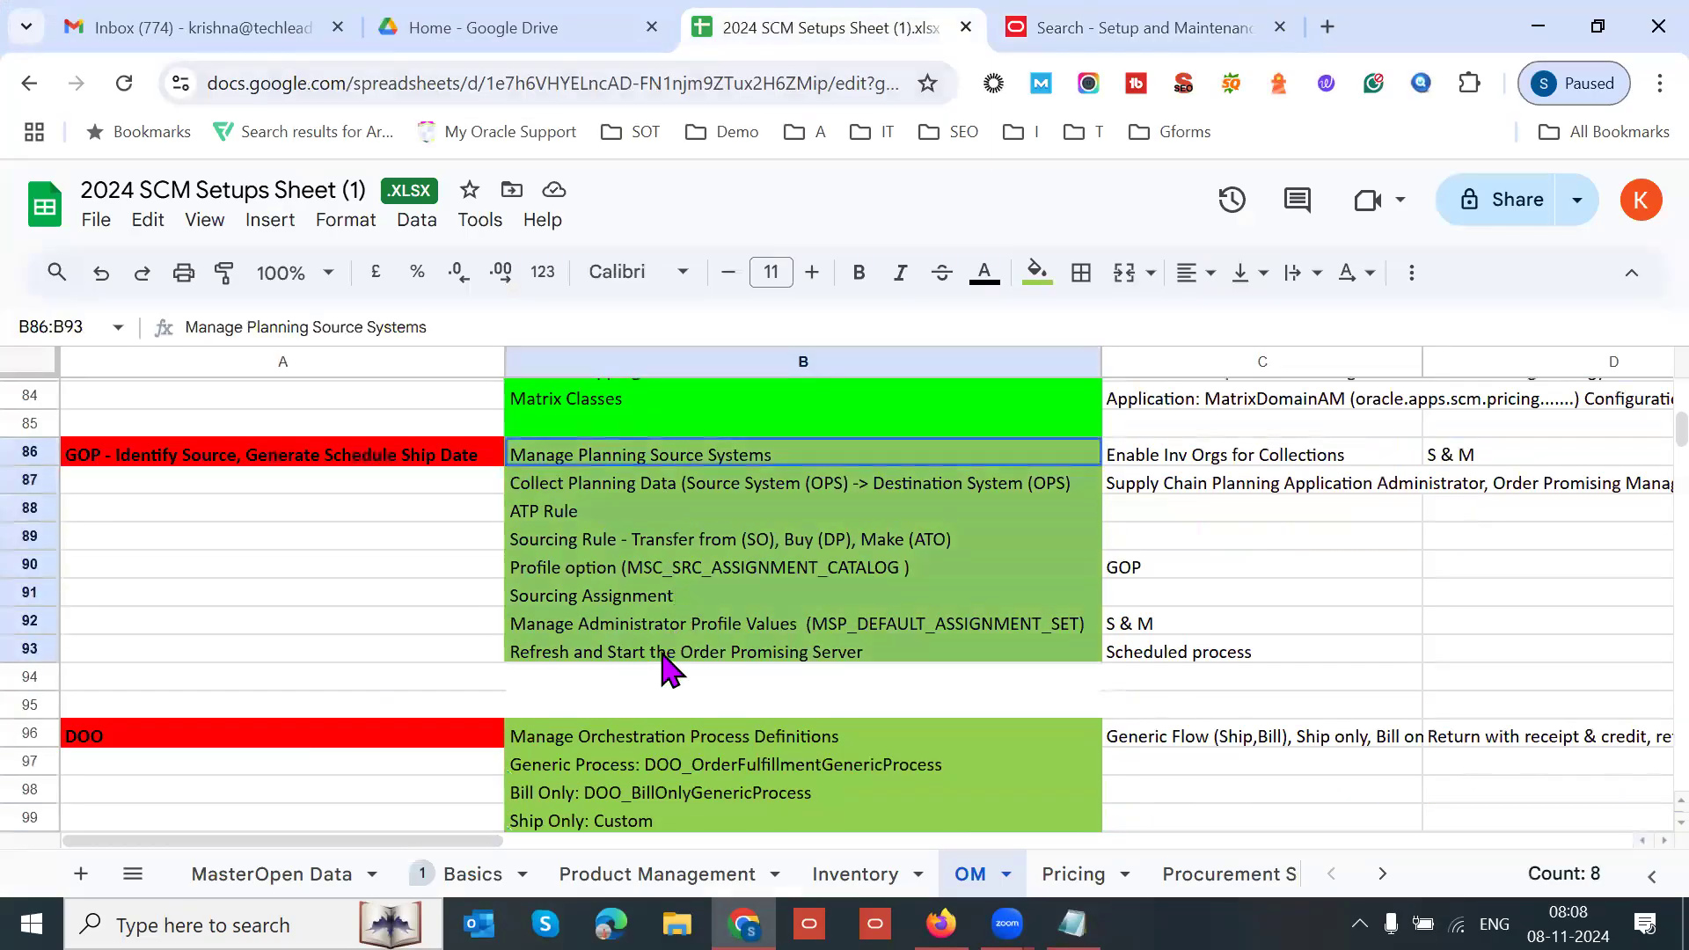
- Examine the DOO section of the OM sheet, ending on the Manage Orchestration Process Definitions task
{"action": "left_click", "coordinate": [388, 743]}
{"action": "key", "text": "Down"}
{"action": "key", "text": "Down"}
{"action": "key", "text": "Down"}
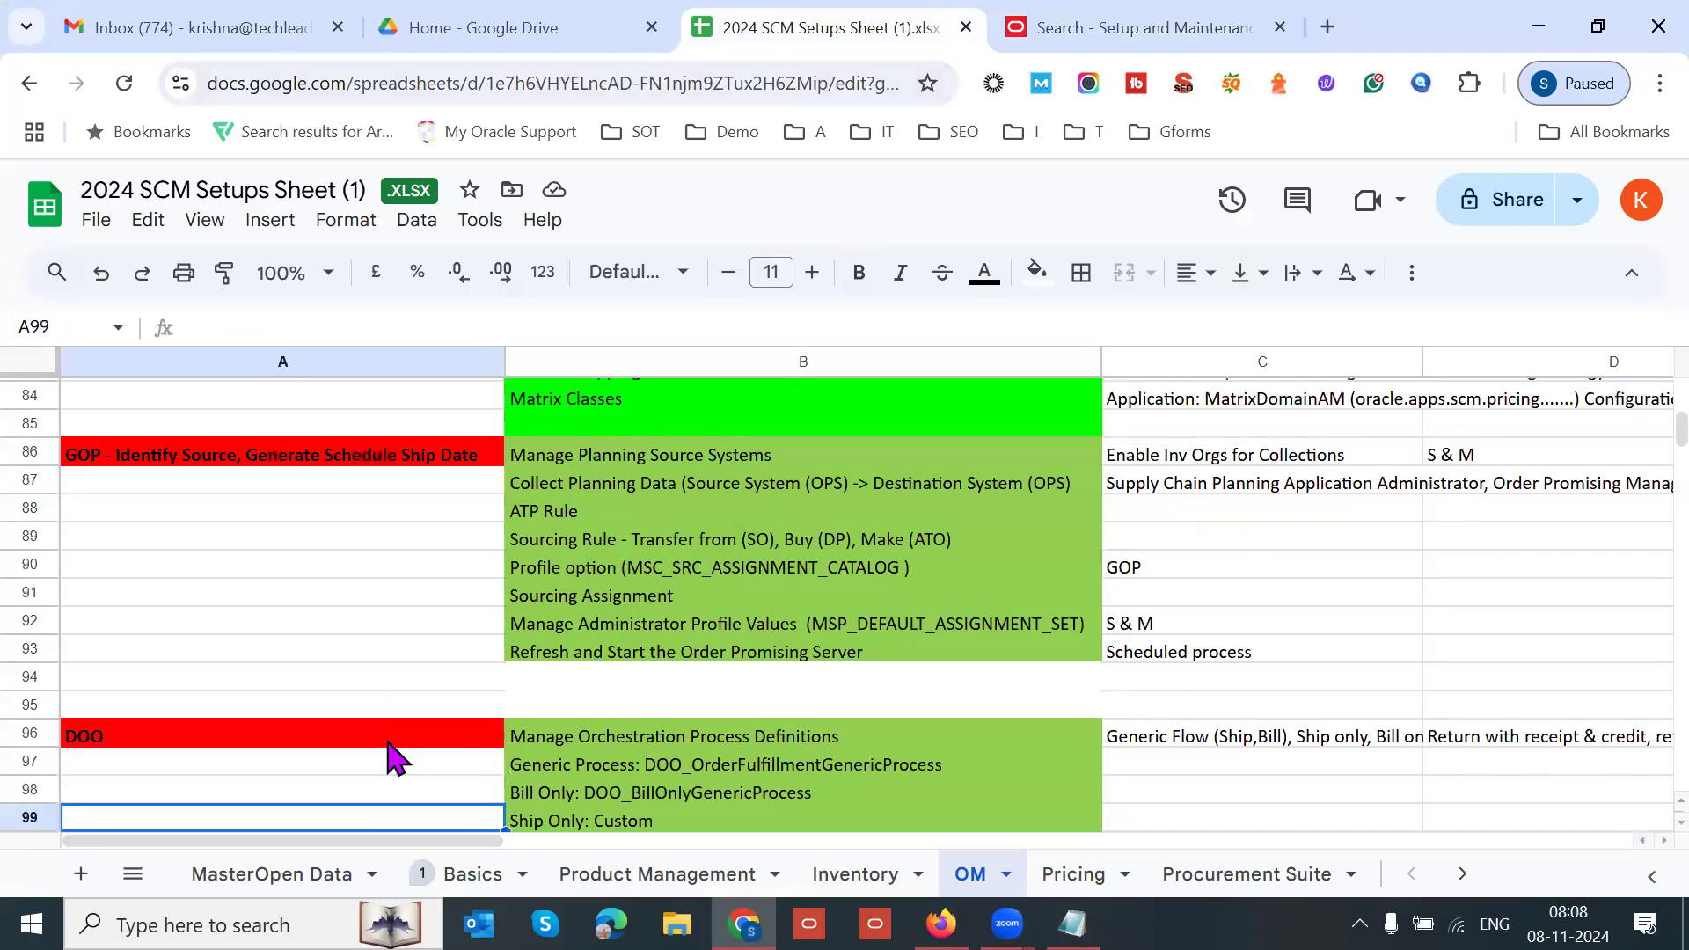
{"action": "scroll", "coordinate": [388, 756], "scroll_direction": "down", "scroll_amount": 2}
{"action": "left_click", "coordinate": [312, 570]}
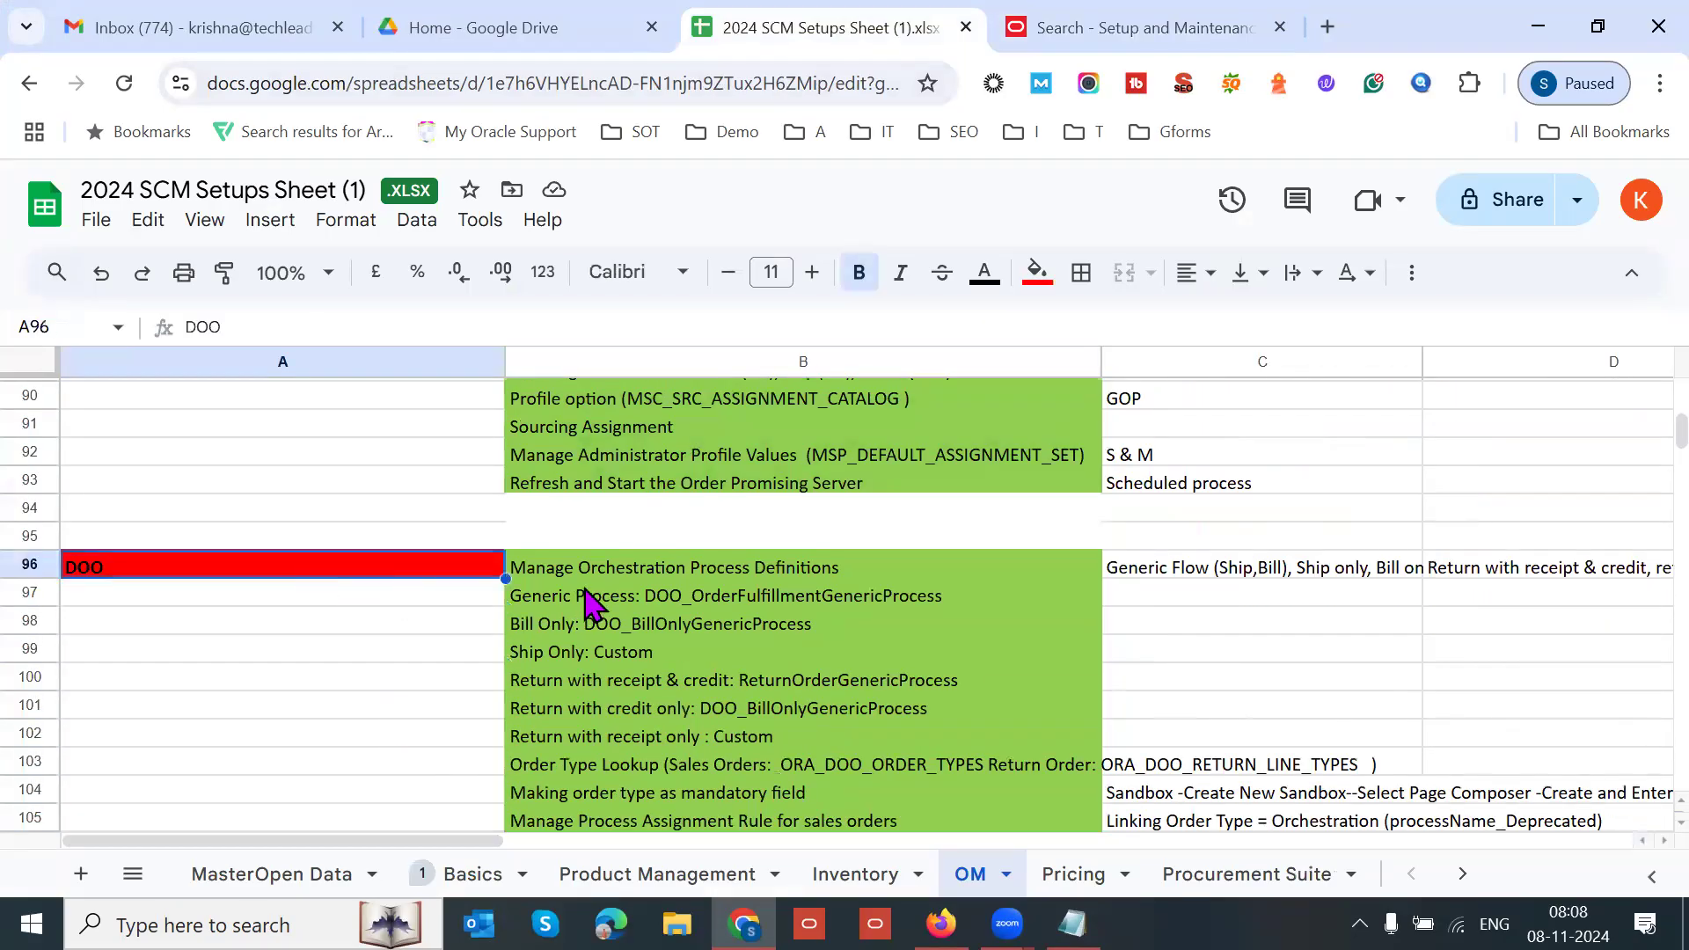
{"action": "left_click", "coordinate": [584, 570]}
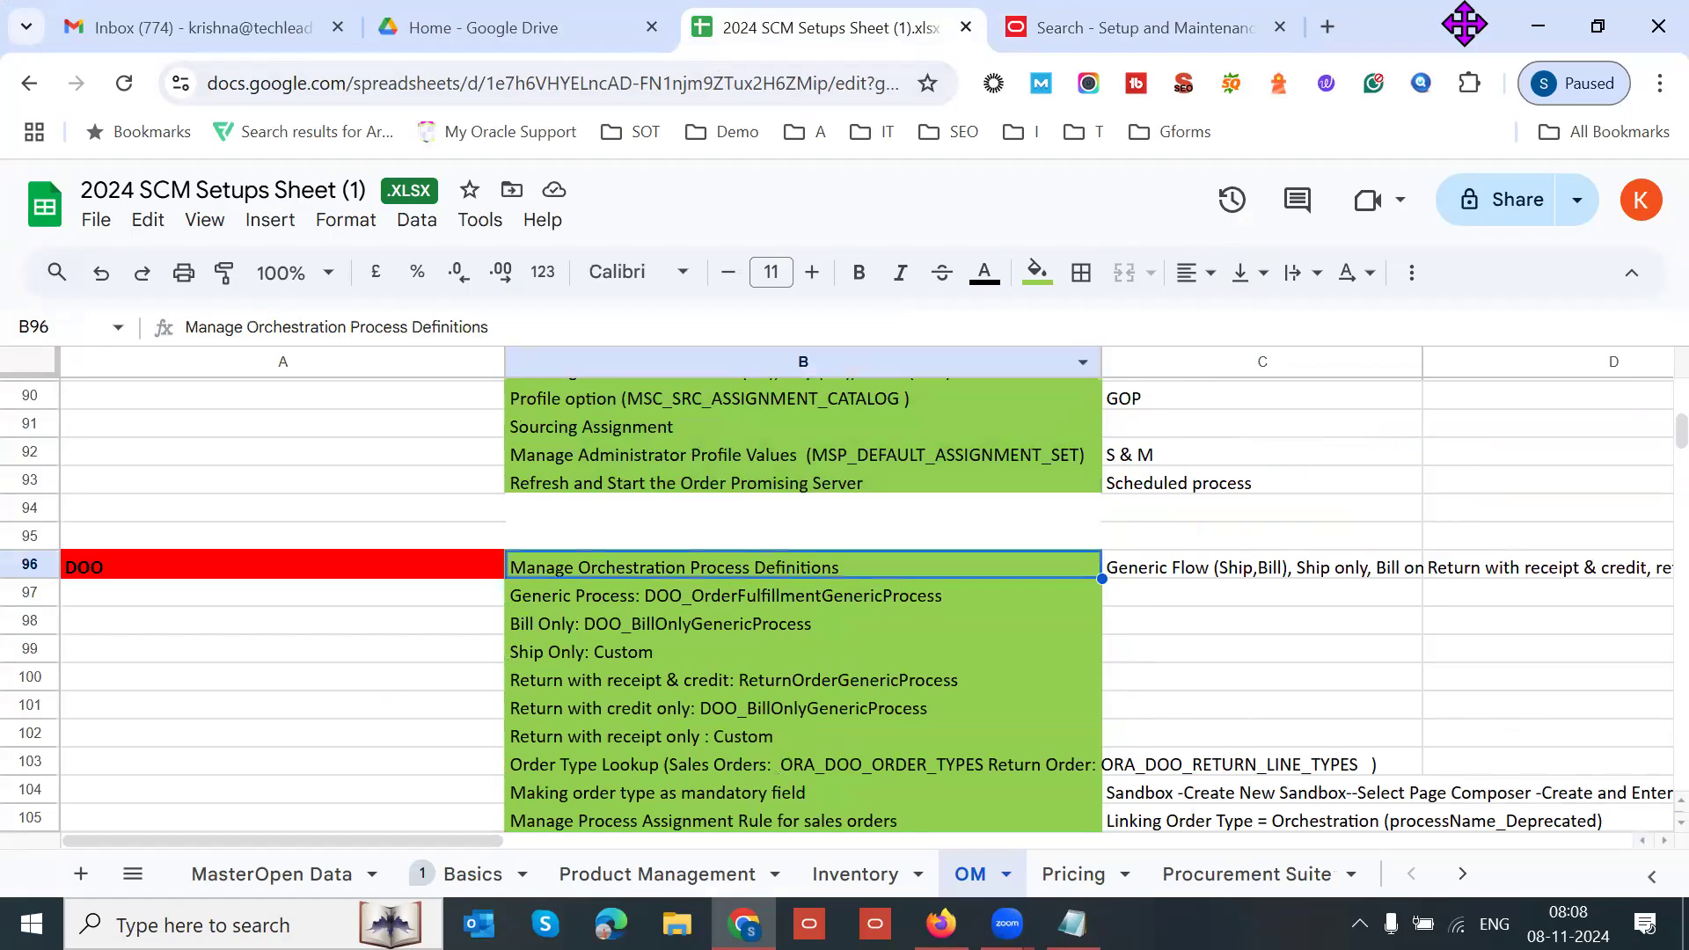
{"action": "left_click", "coordinate": [1465, 24]}
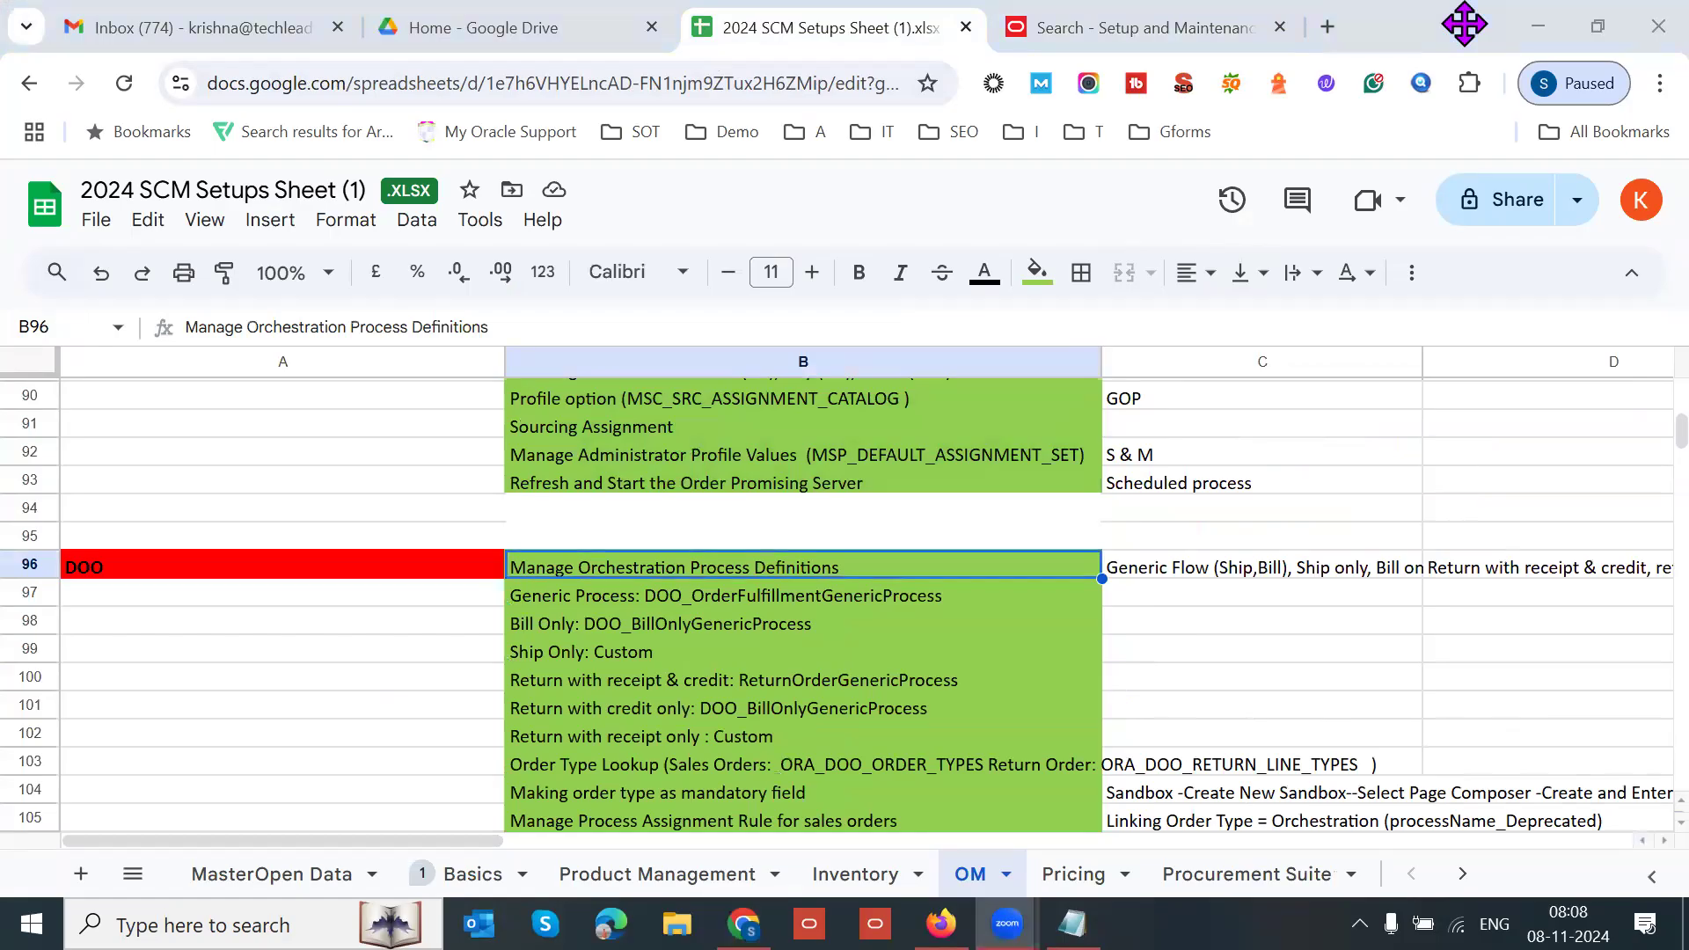